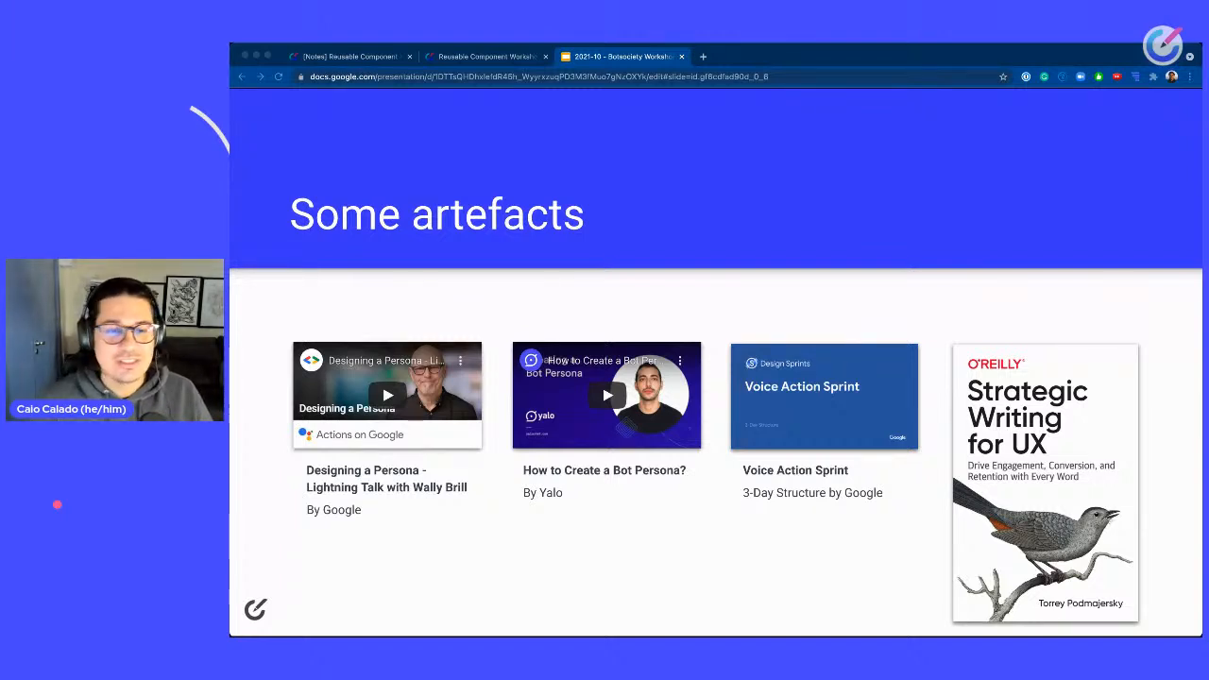
Page through the workshop presentation slides on design systems and conversation artefacts.
{"action": "left_click", "coordinate": [663, 348]}
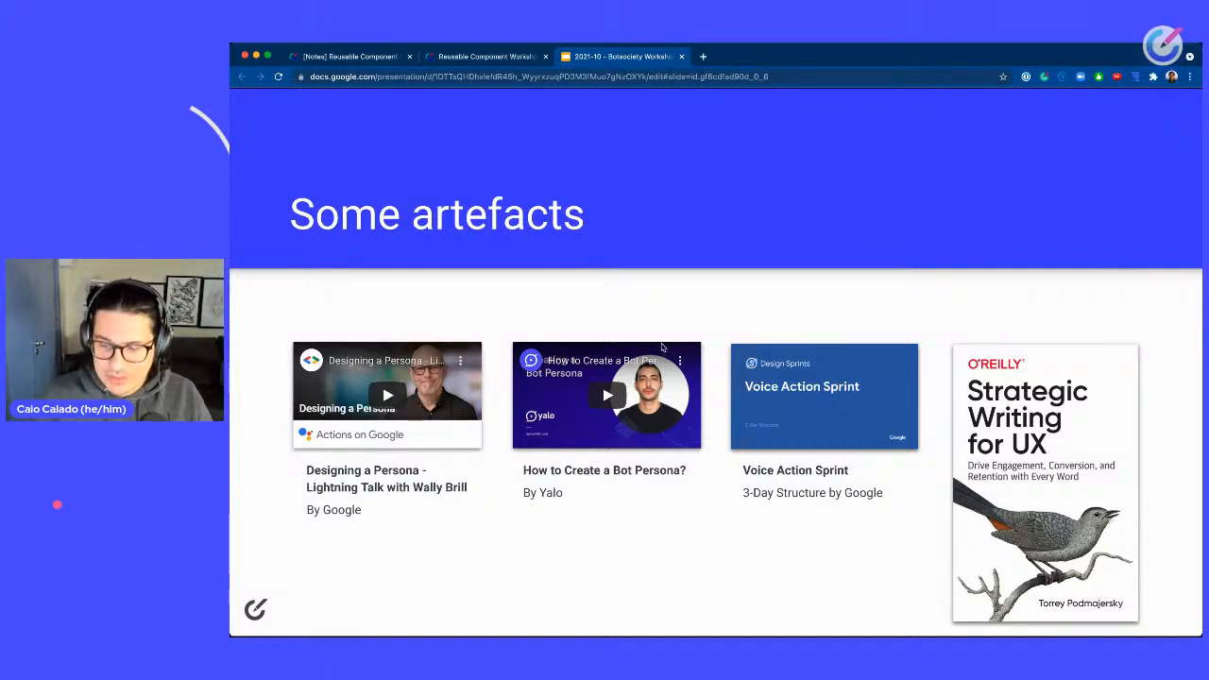
{"action": "key", "text": "l"}
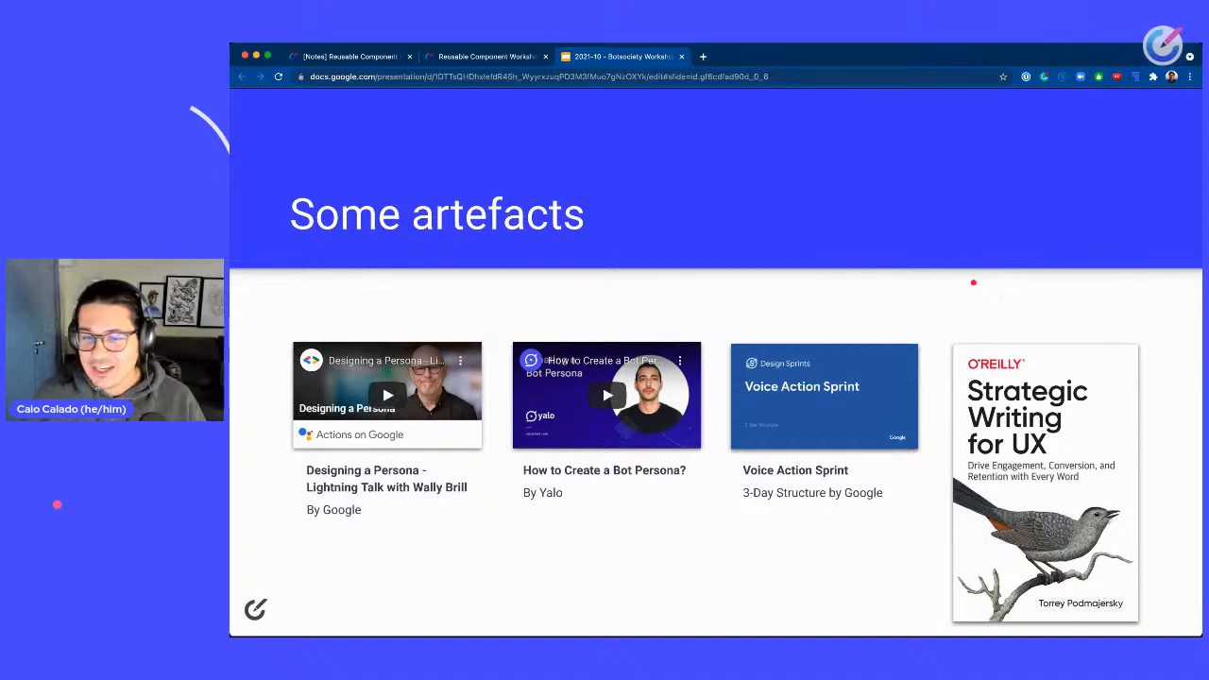
{"action": "key", "text": "Right"}
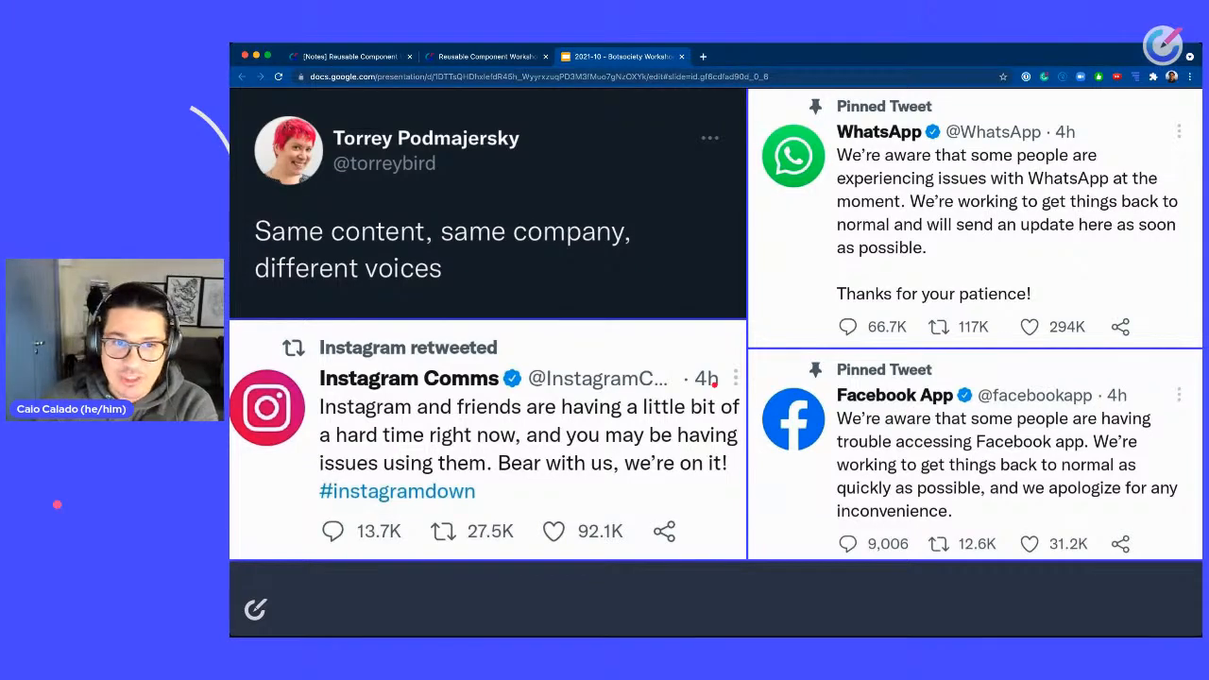
{"action": "key", "text": "Right"}
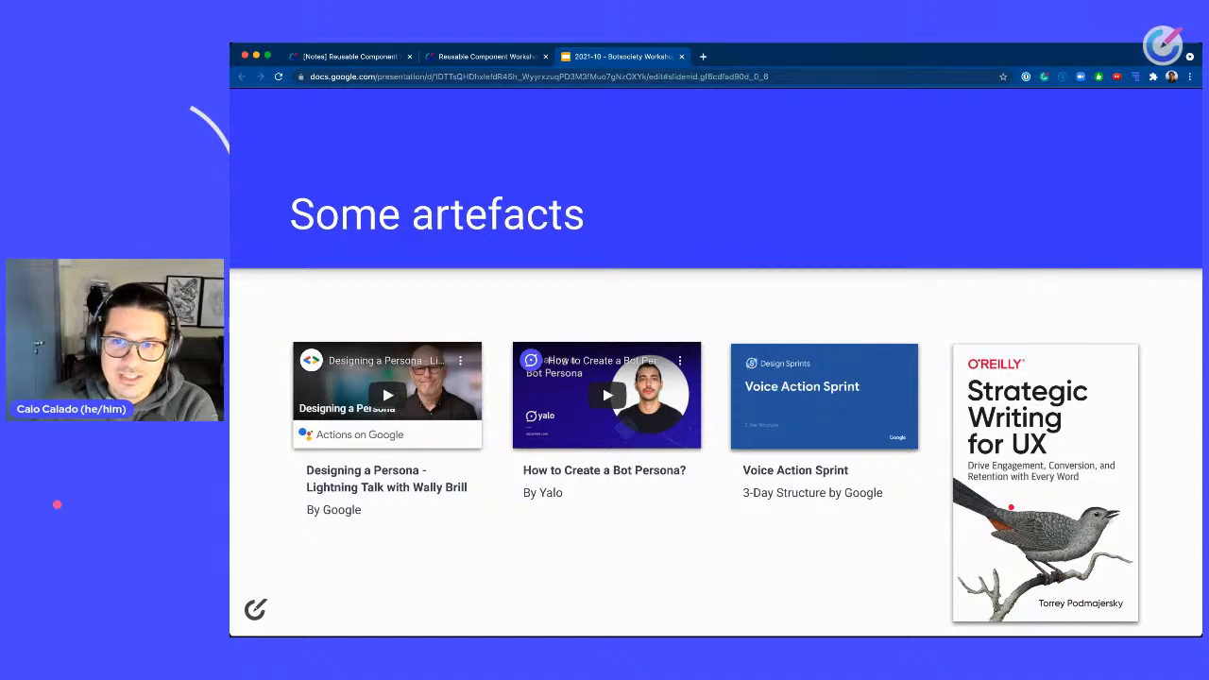
{"action": "key", "text": "Left"}
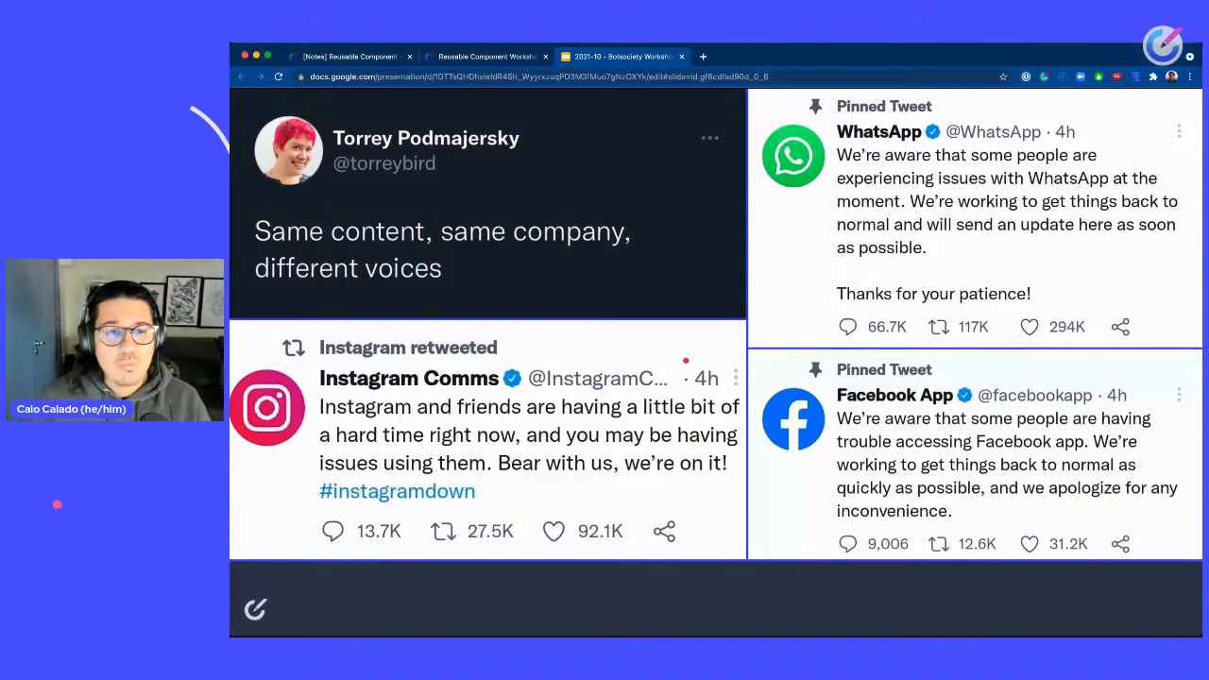
{"action": "key", "text": "Right"}
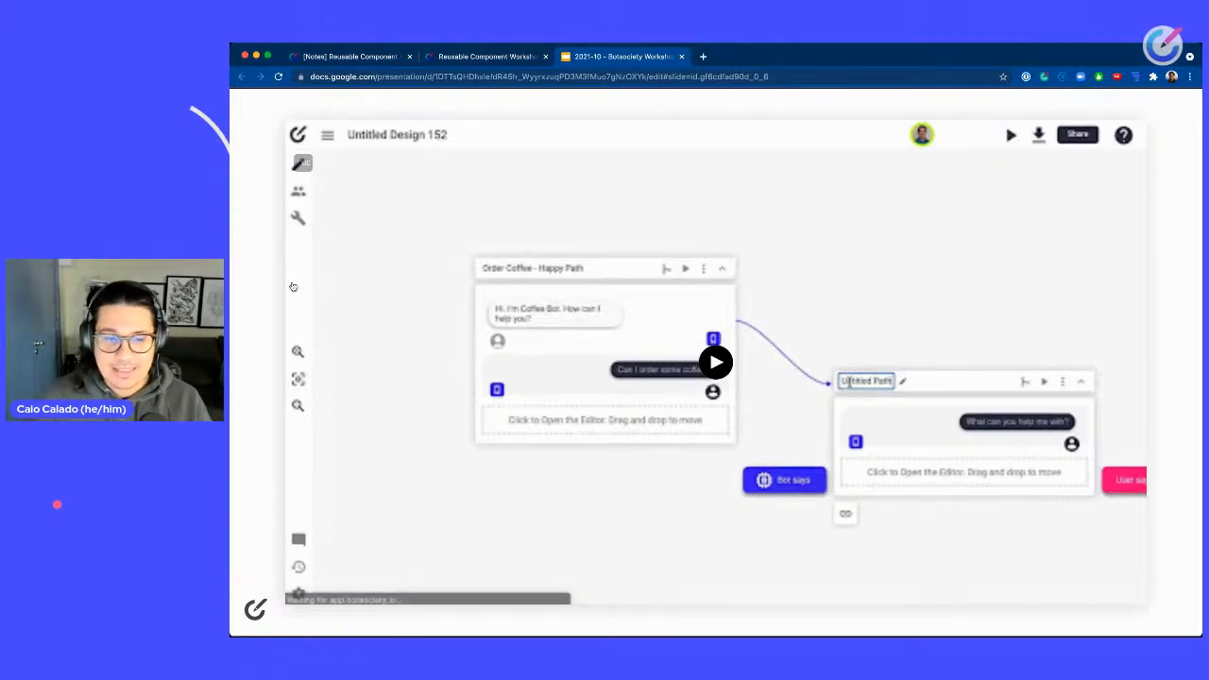
{"action": "key", "text": "Right"}
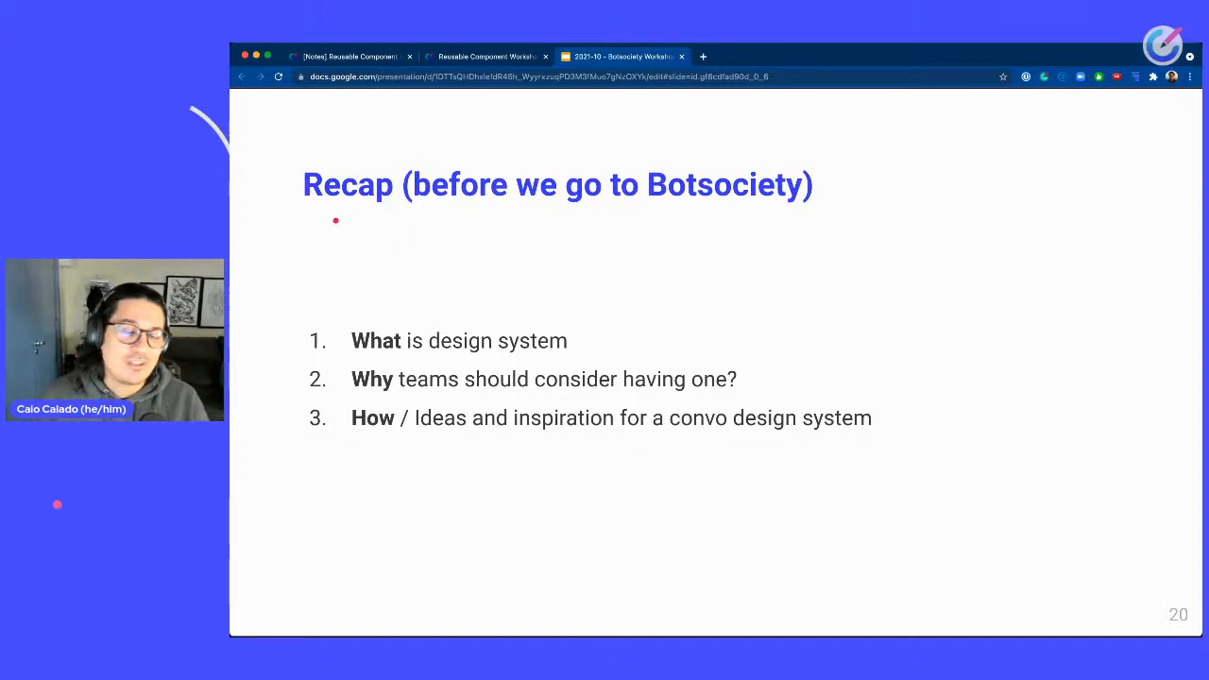
{"action": "key", "text": "Right"}
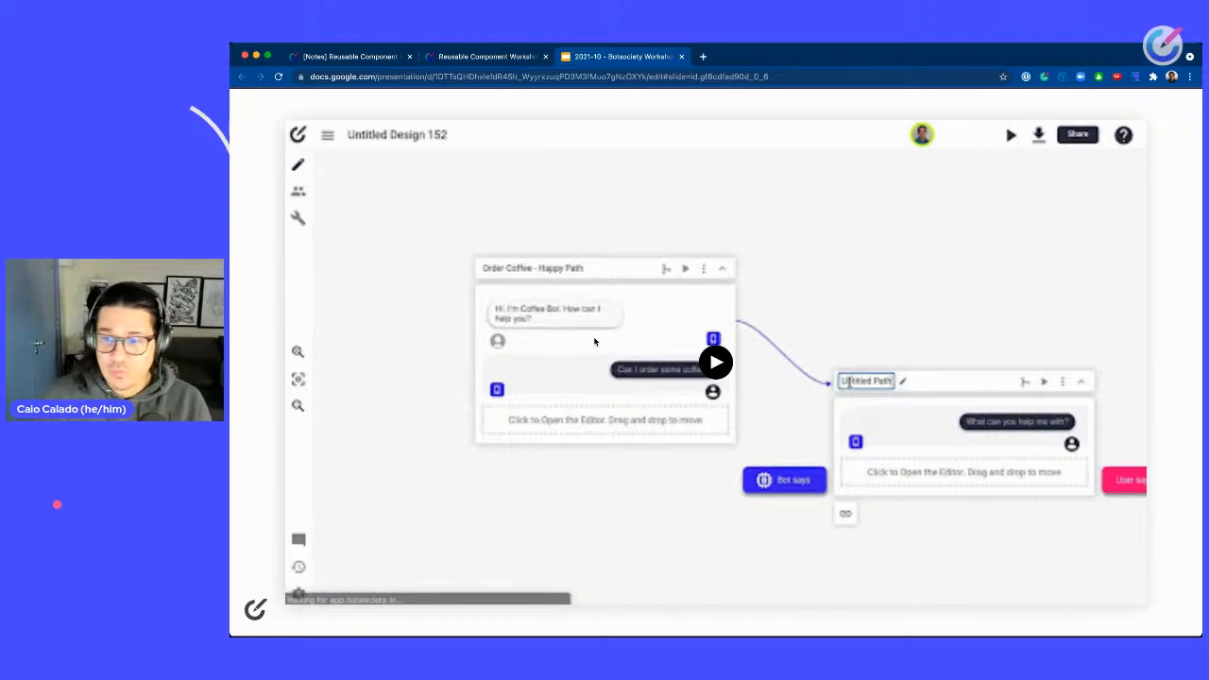
{"action": "key", "text": "Right"}
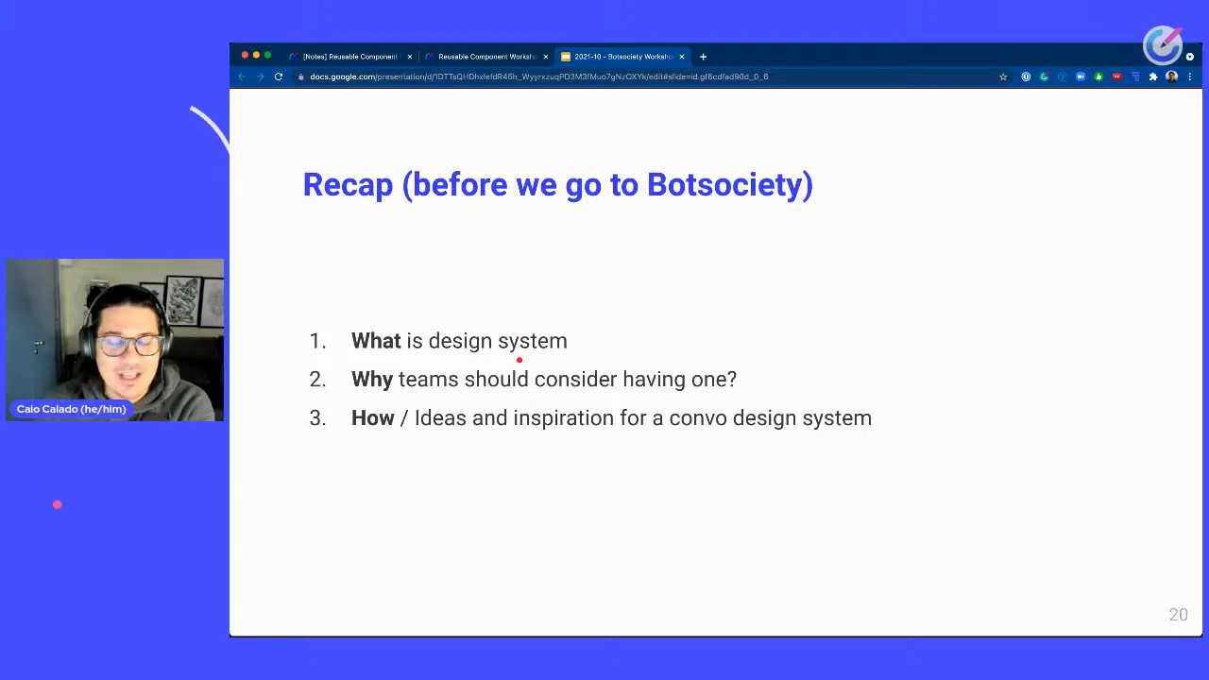
{"action": "key", "text": "Home"}
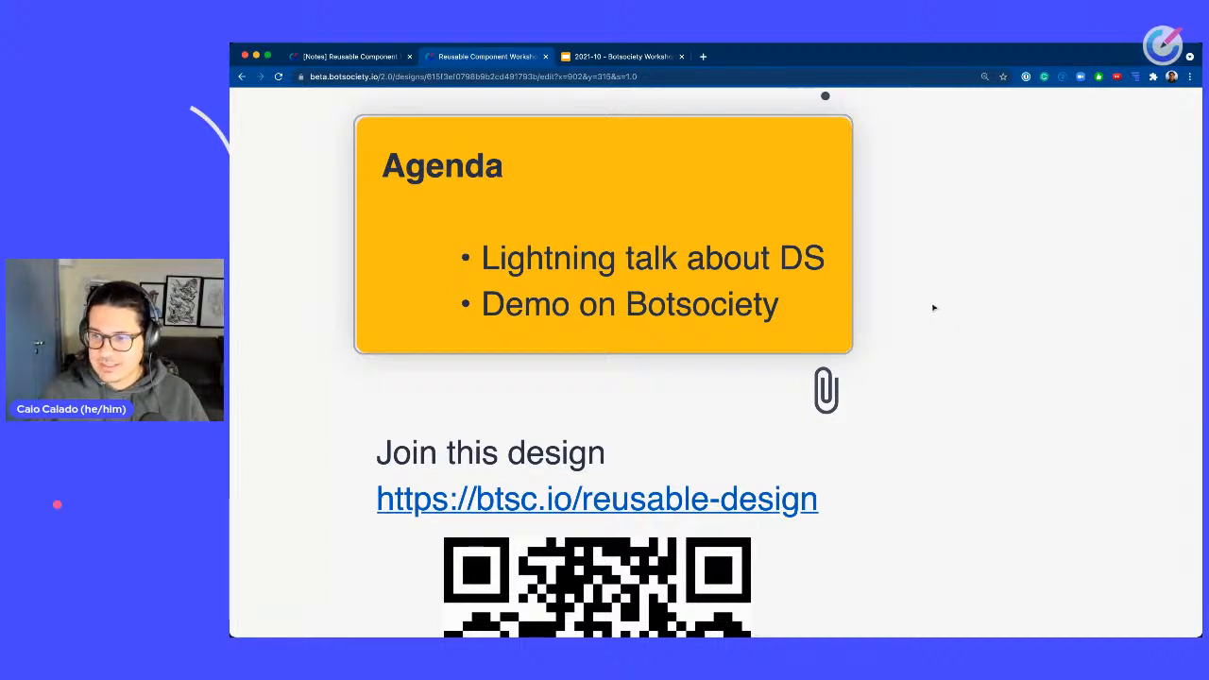
Switch to the Notes design tab and refresh the design to load its latest version.
{"action": "left_click_drag", "start_coordinate": [934, 308], "coordinate": [1081, 354]}
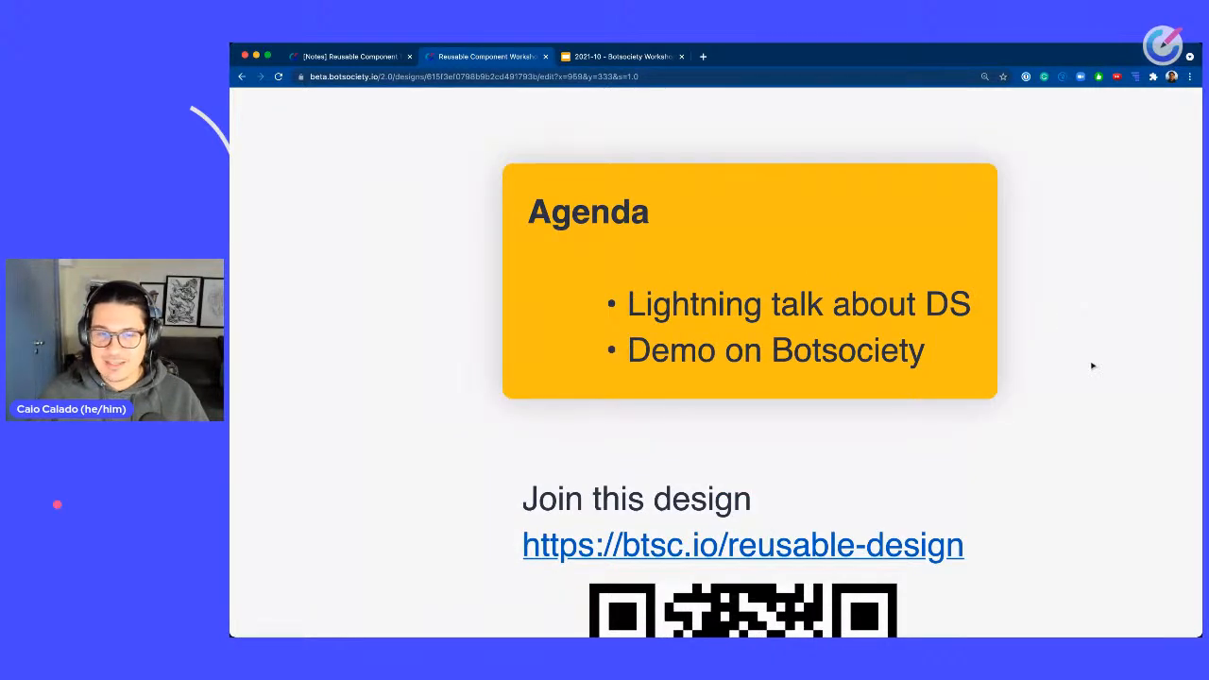
{"action": "left_click_drag", "start_coordinate": [1088, 451], "coordinate": [916, 343]}
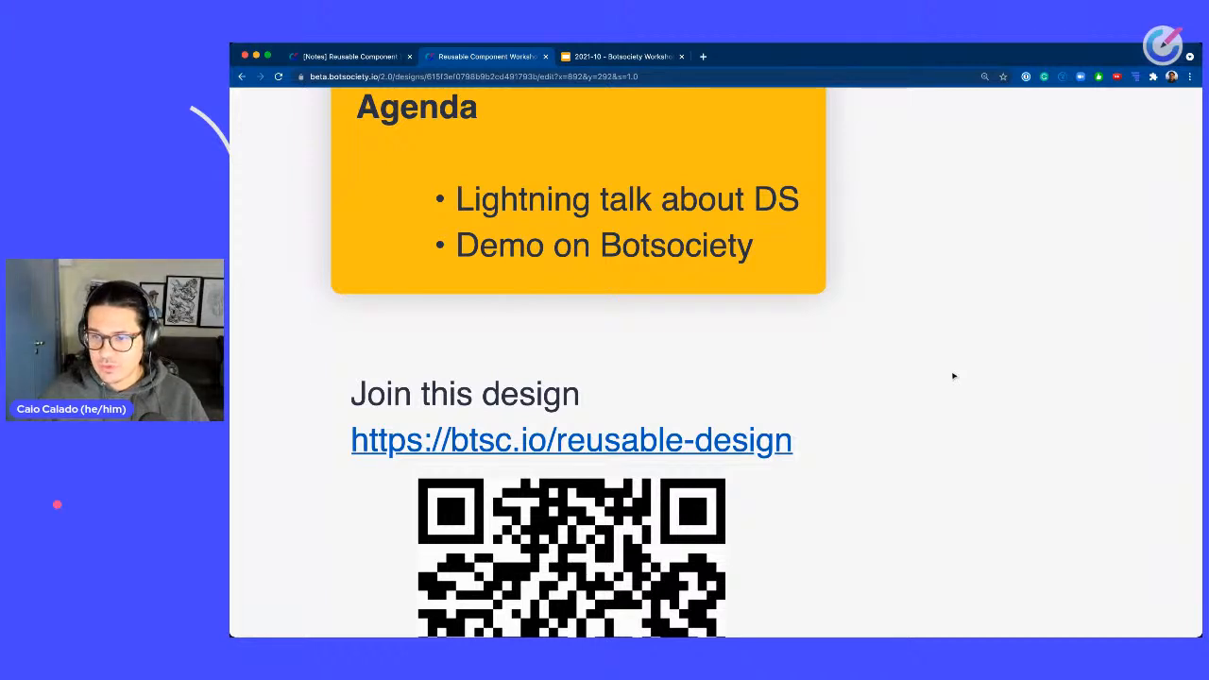
{"action": "scroll", "coordinate": [953, 376], "scroll_direction": "down", "scroll_amount": 5}
{"action": "left_click_drag", "start_coordinate": [992, 417], "coordinate": [477, 238]}
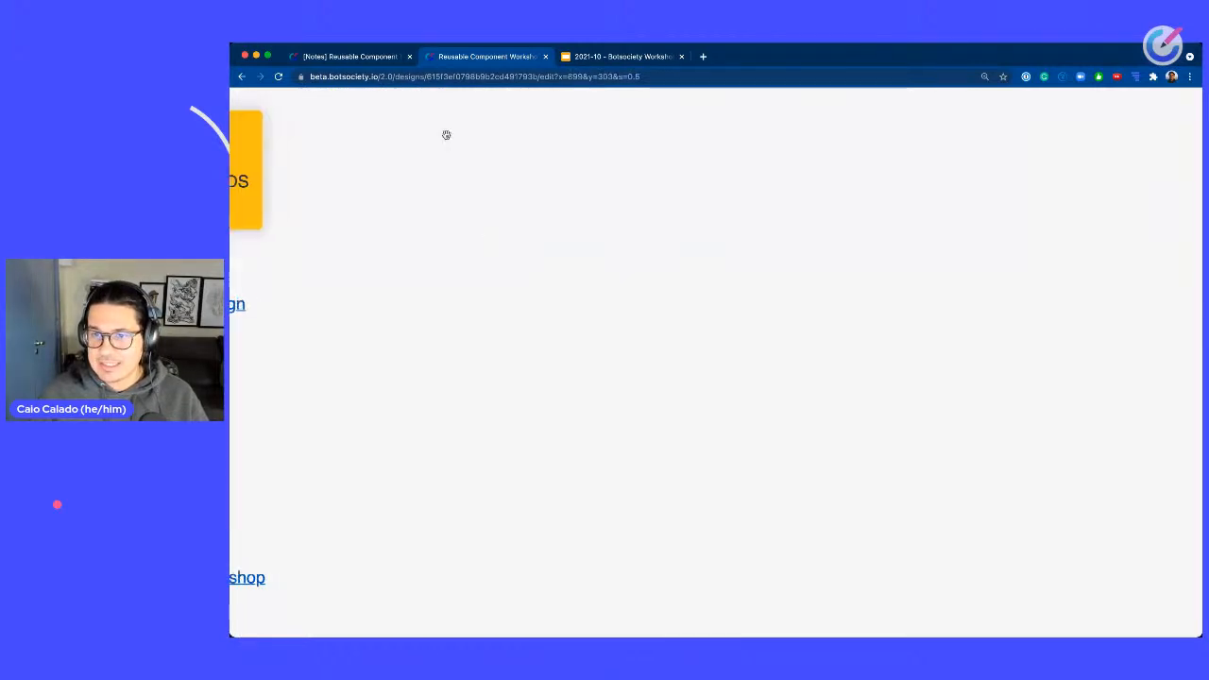
{"action": "left_click", "coordinate": [333, 56]}
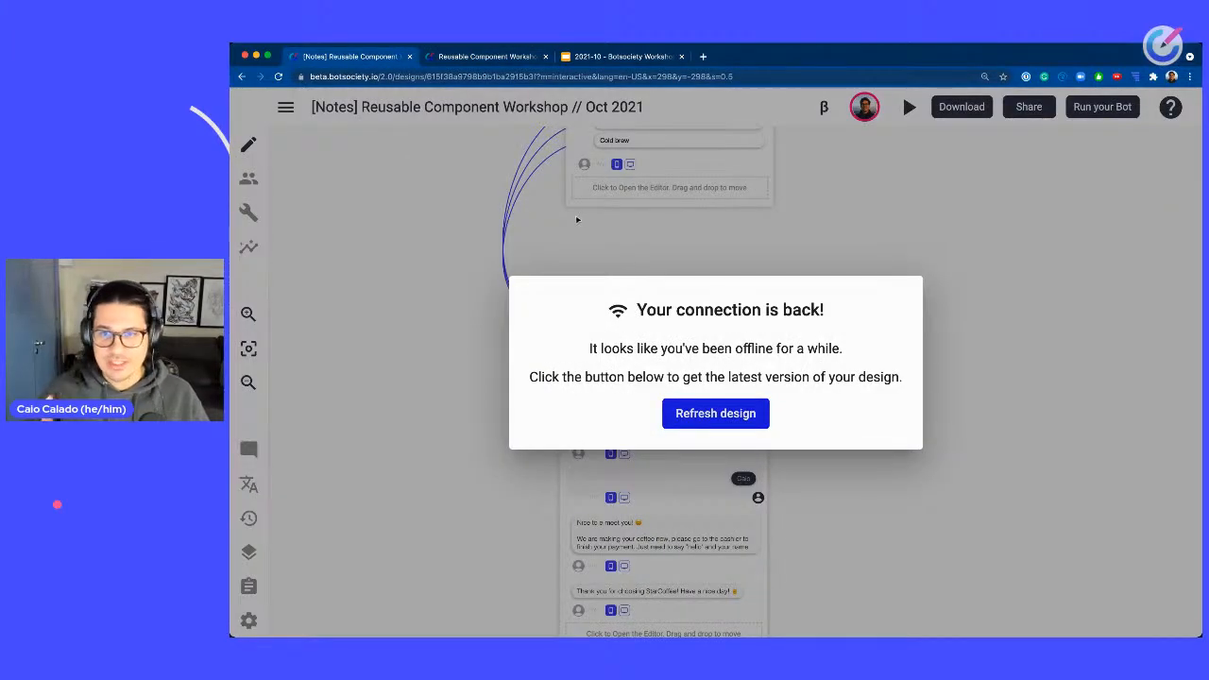
{"action": "left_click", "coordinate": [715, 414]}
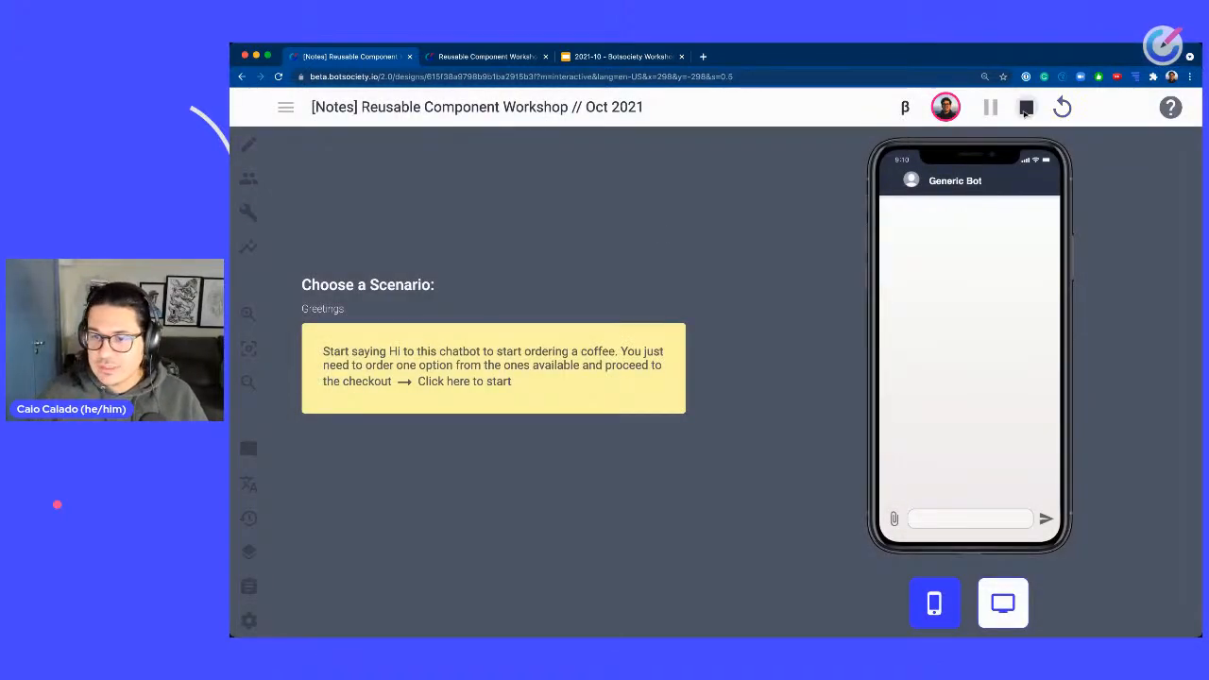
Add the Greetings - formal path to the personal clipboard.
{"action": "scroll", "coordinate": [899, 319], "scroll_direction": "down", "scroll_amount": 5}
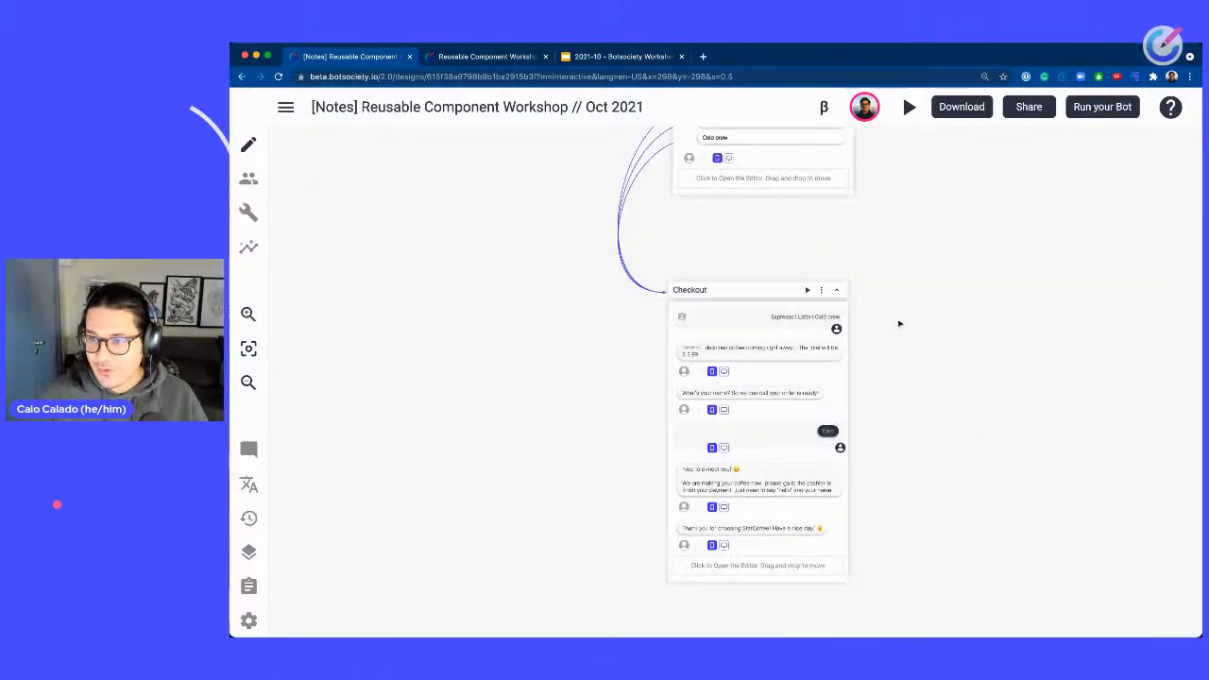
{"action": "scroll", "coordinate": [952, 400], "scroll_direction": "up", "scroll_amount": 5}
{"action": "scroll", "coordinate": [1017, 318], "scroll_direction": "down", "scroll_amount": 5}
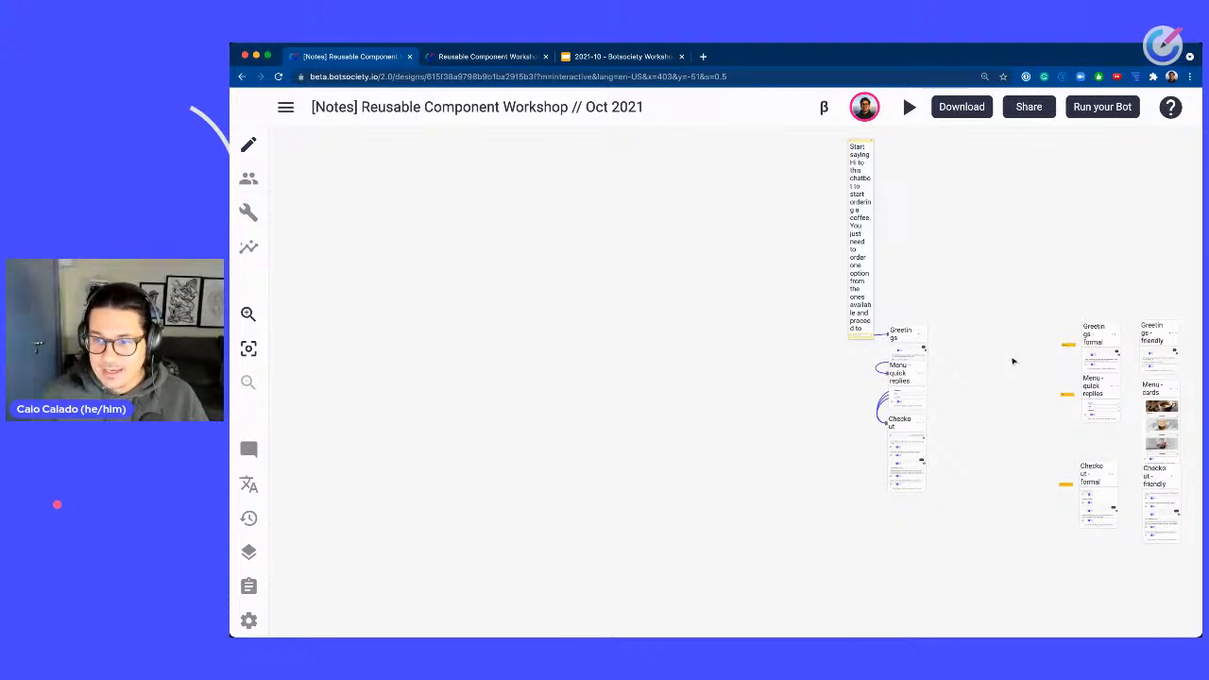
{"action": "scroll", "coordinate": [1132, 372], "scroll_direction": "up", "scroll_amount": 5}
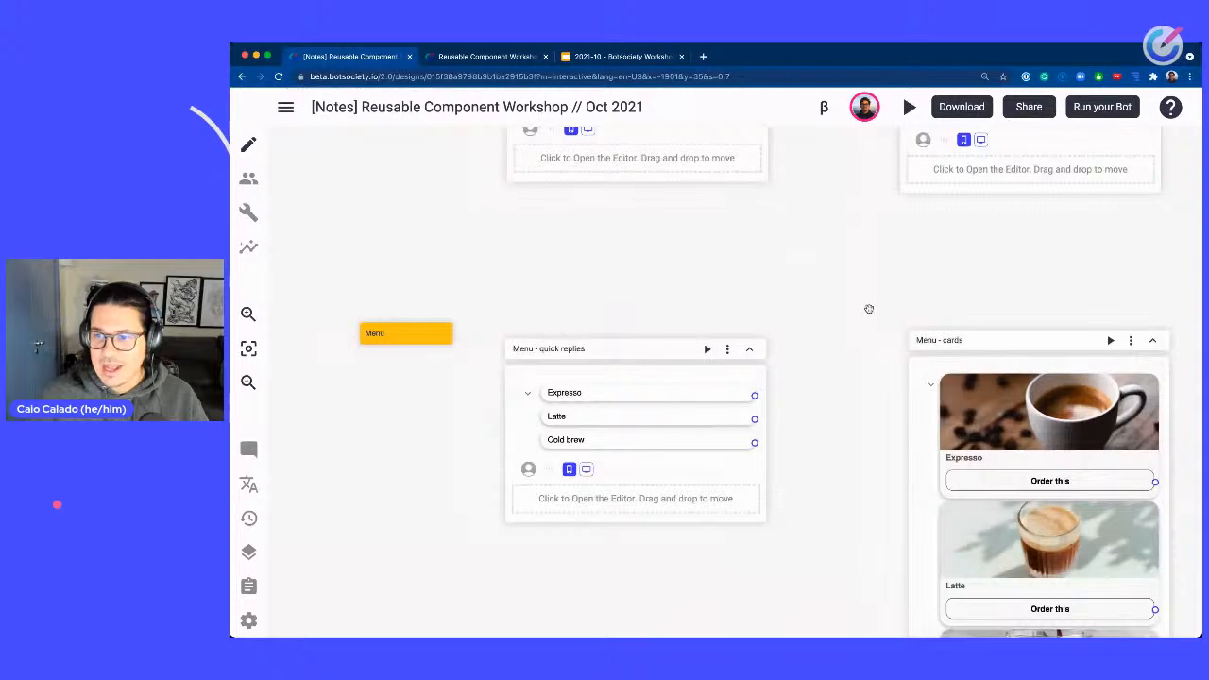
{"action": "left_click_drag", "start_coordinate": [869, 309], "coordinate": [833, 489]}
{"action": "scroll", "coordinate": [833, 490], "scroll_direction": "up", "scroll_amount": 2}
{"action": "left_click", "coordinate": [692, 187]}
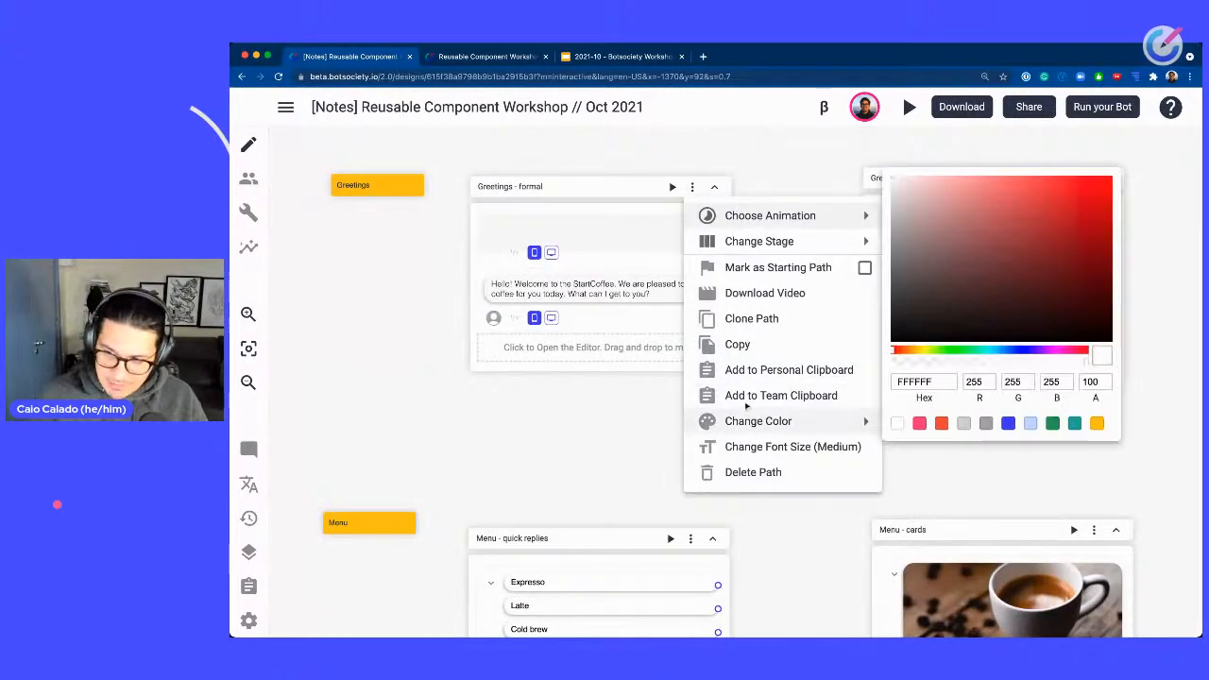
{"action": "left_click", "coordinate": [792, 374]}
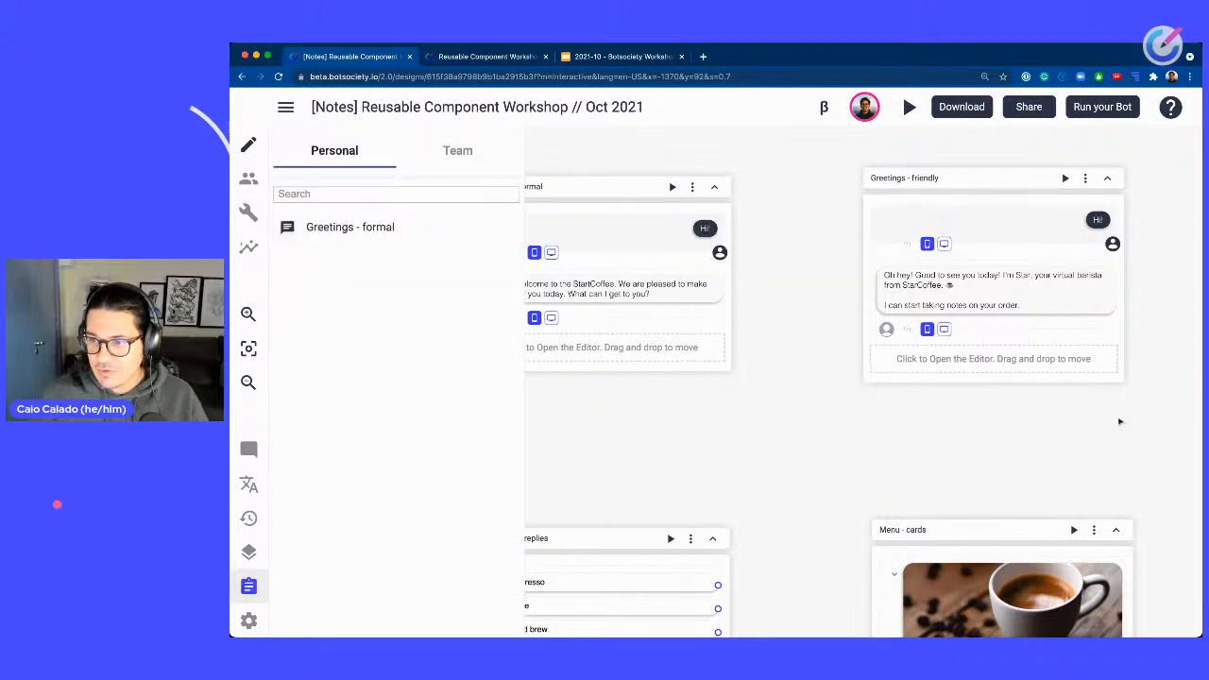
Add the Greetings - friendly and Greetings - short paths to the personal clipboard.
{"action": "scroll", "coordinate": [1121, 422], "scroll_direction": "right", "scroll_amount": 5}
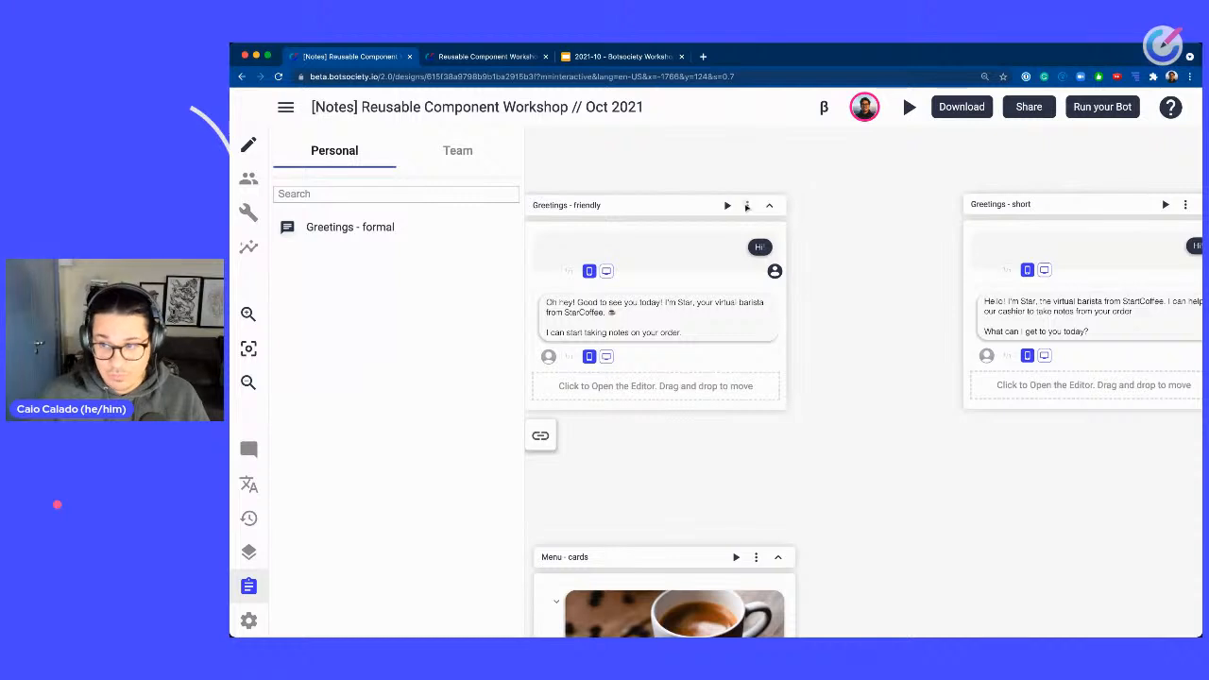
{"action": "left_click", "coordinate": [747, 206]}
{"action": "left_click", "coordinate": [803, 390]}
{"action": "scroll", "coordinate": [817, 378], "scroll_direction": "right", "scroll_amount": 5}
{"action": "left_click", "coordinate": [816, 228]}
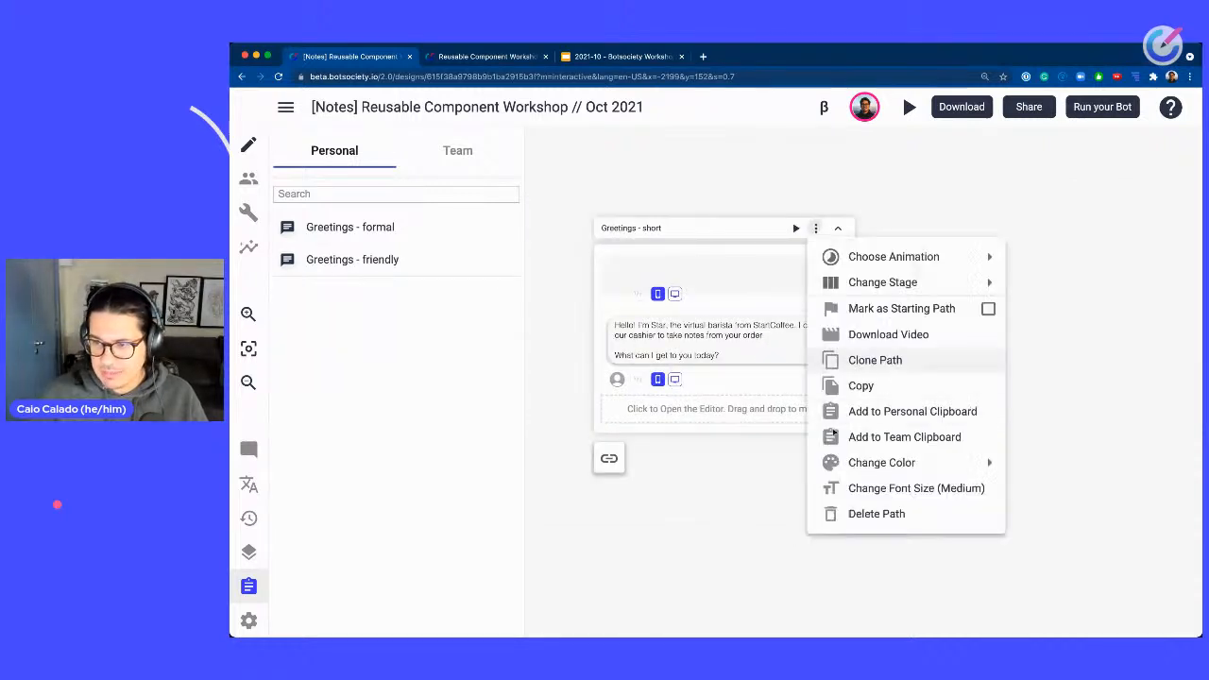
{"action": "left_click", "coordinate": [898, 410]}
Add the Menu - quick replies and Menu - cards paths to the personal clipboard.
{"action": "scroll", "coordinate": [653, 501], "scroll_direction": "down", "scroll_amount": 10}
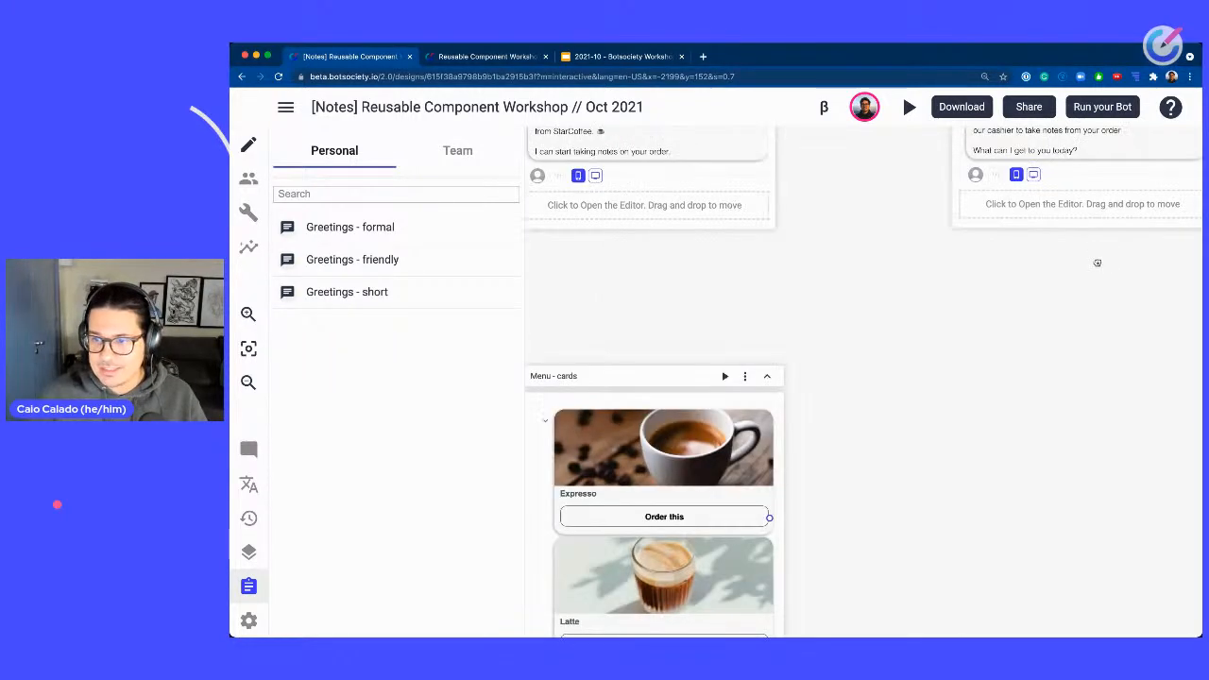
{"action": "scroll", "coordinate": [616, 290], "scroll_direction": "left", "scroll_amount": 5}
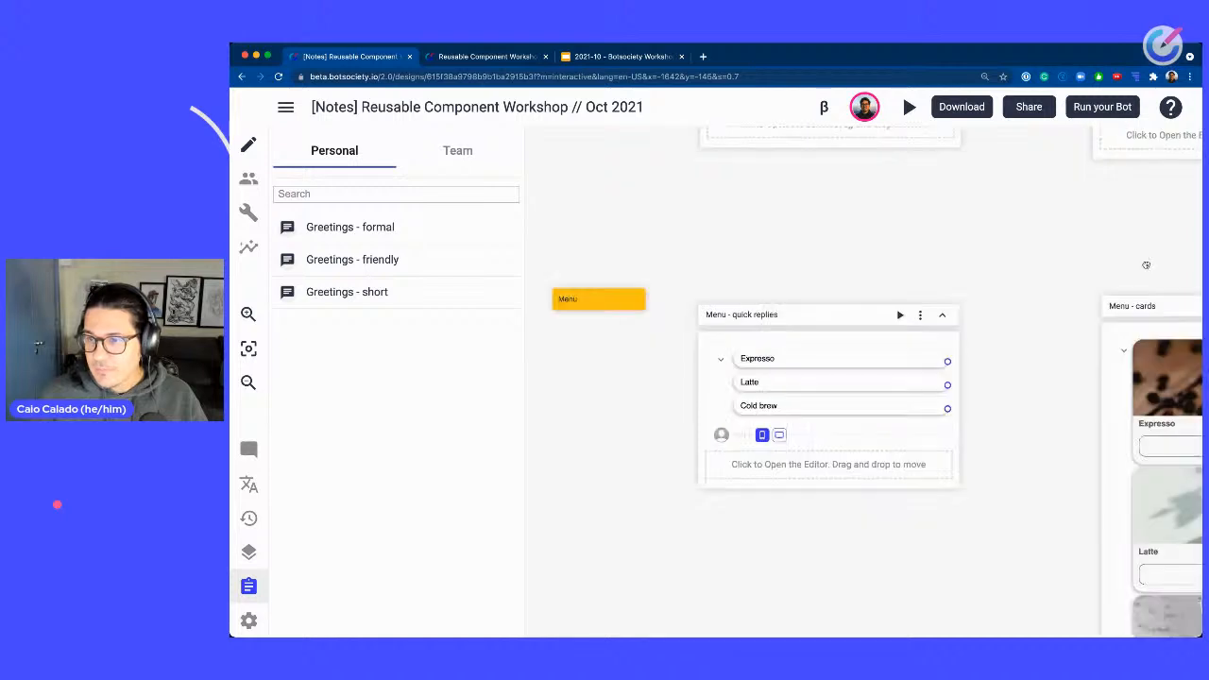
{"action": "left_click", "coordinate": [948, 315]}
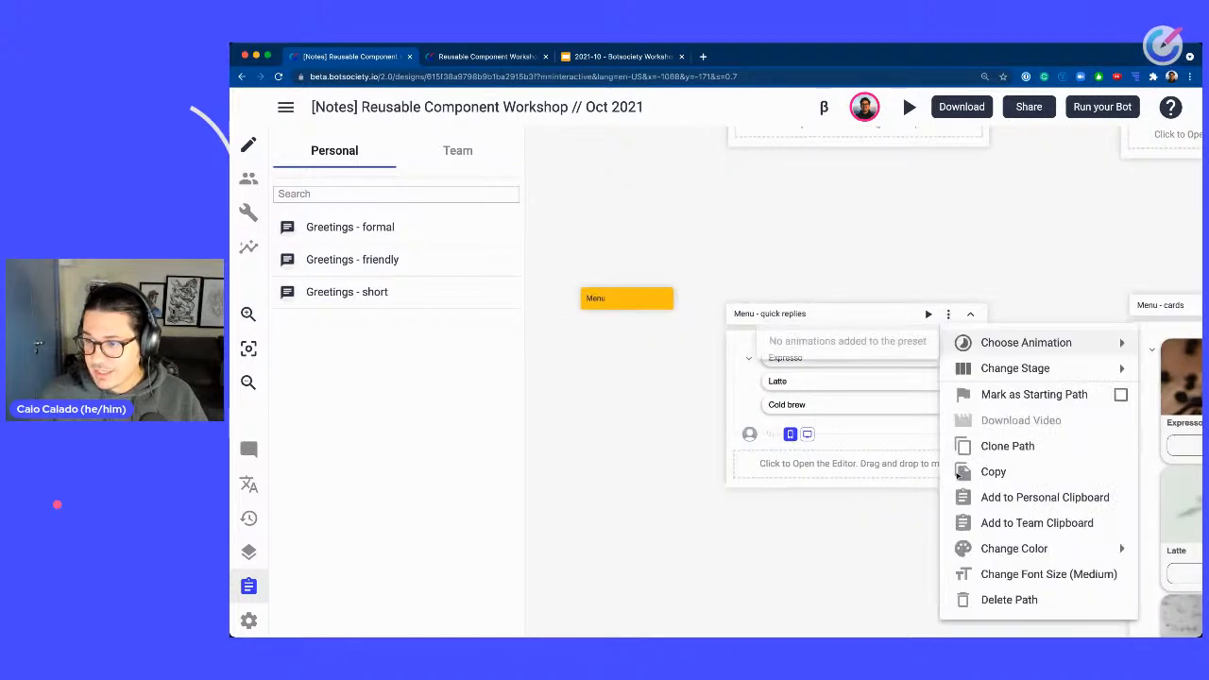
{"action": "left_click", "coordinate": [1005, 500]}
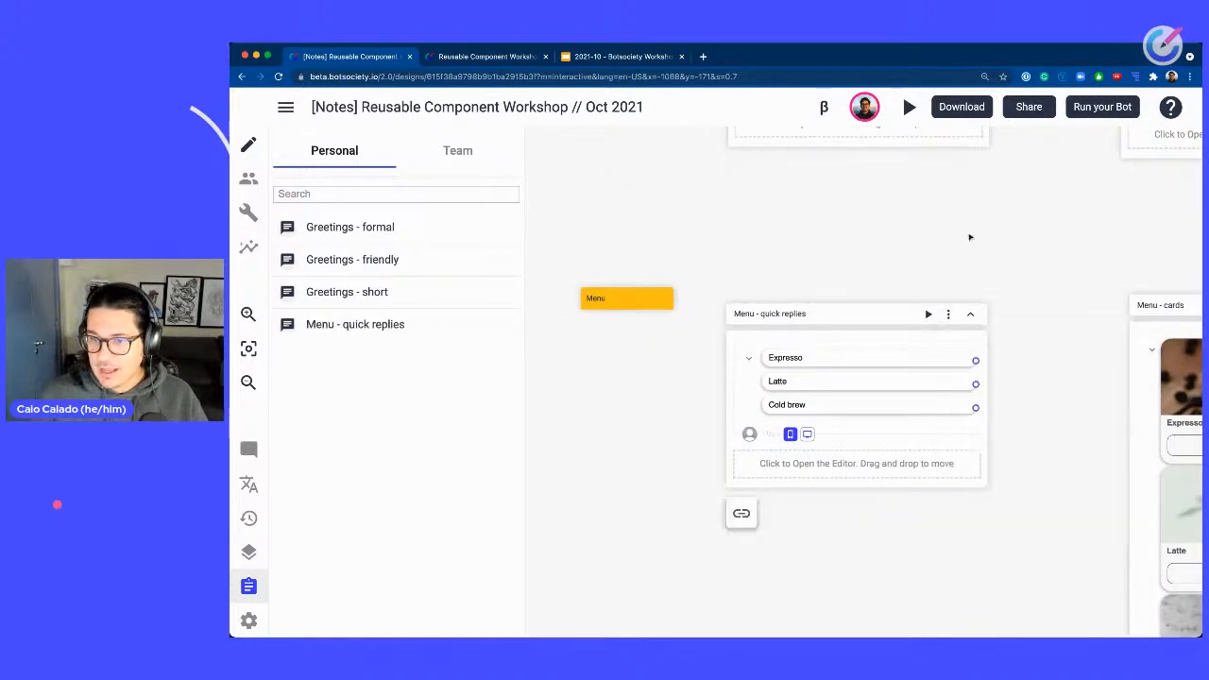
{"action": "scroll", "coordinate": [1047, 258], "scroll_direction": "right", "scroll_amount": 5}
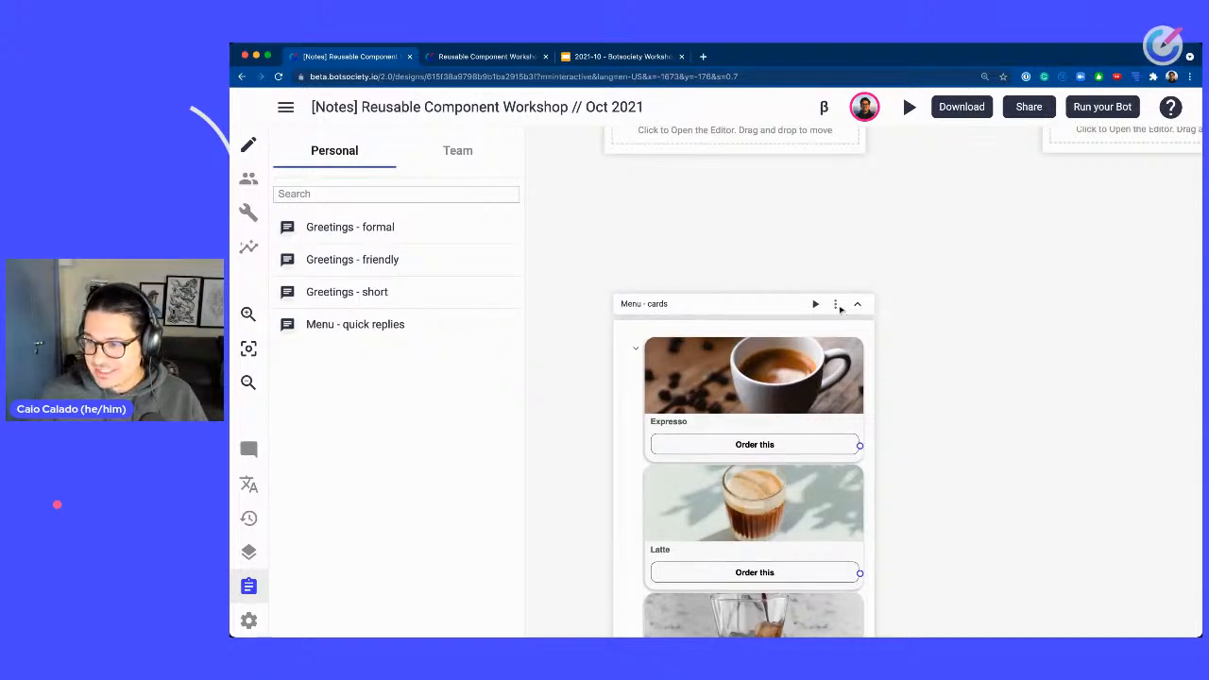
{"action": "left_click", "coordinate": [836, 305]}
{"action": "left_click", "coordinate": [903, 487]}
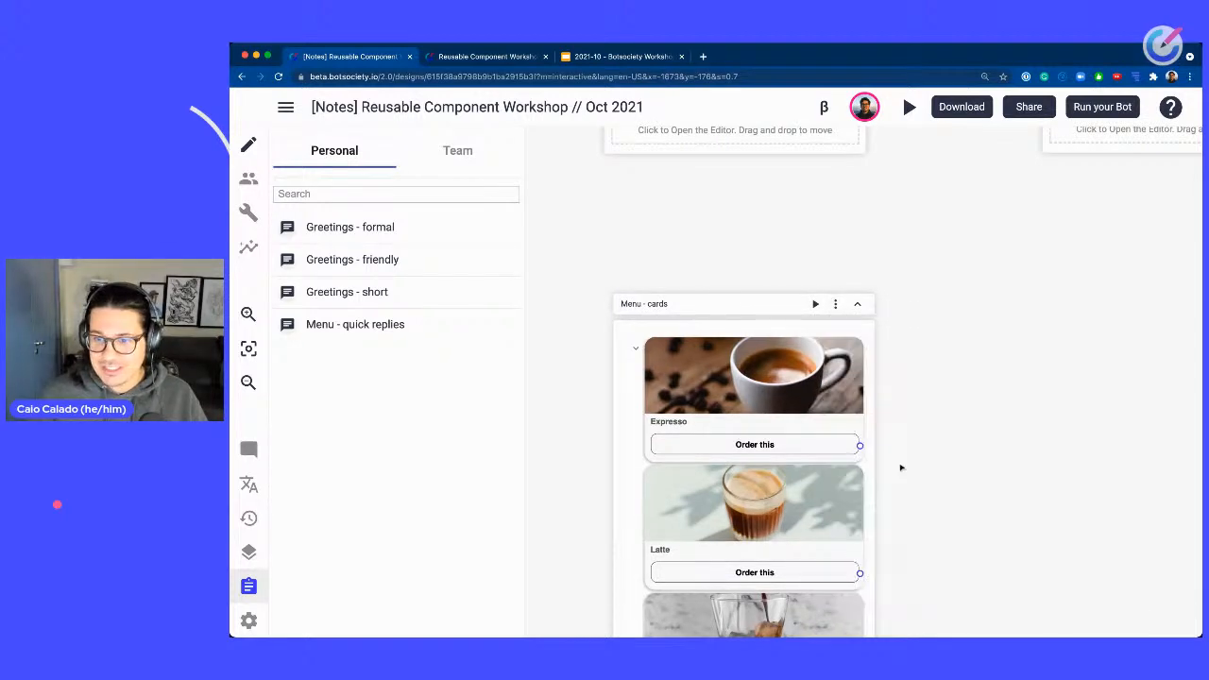
Insert the Greetings - friendly path from the personal clipboard into the design.
{"action": "scroll", "coordinate": [1059, 256], "scroll_direction": "right", "scroll_amount": 5}
{"action": "left_click_drag", "start_coordinate": [788, 526], "coordinate": [274, 269]}
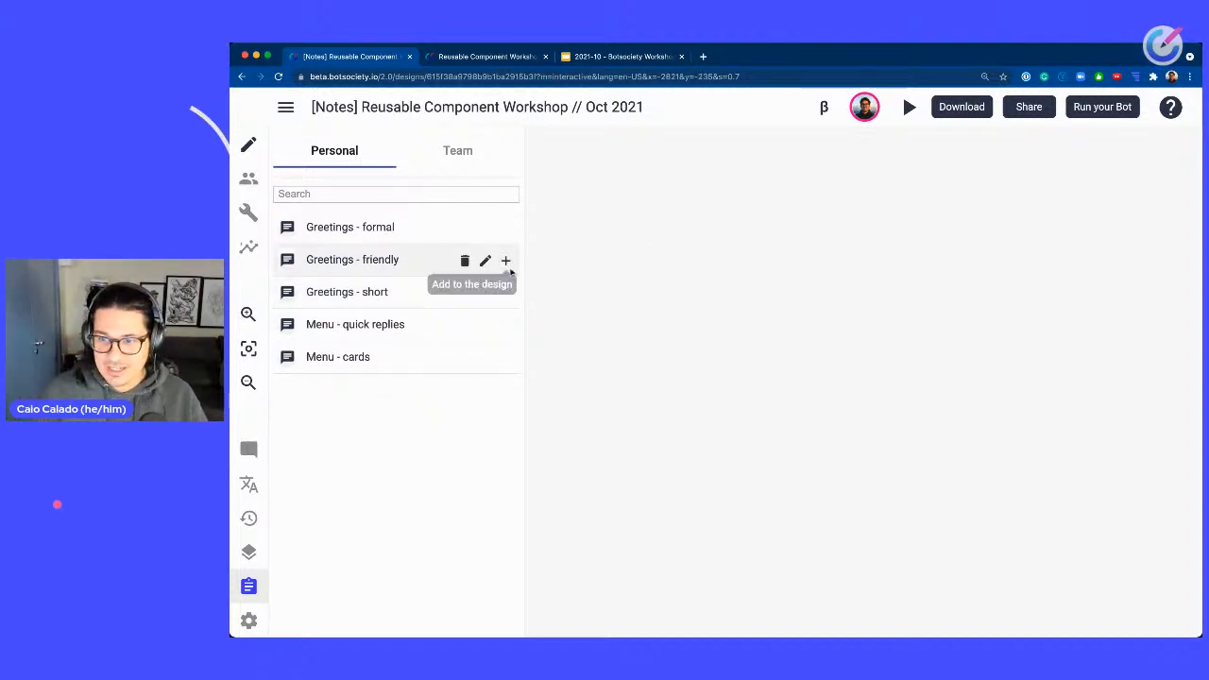
{"action": "left_click", "coordinate": [506, 261]}
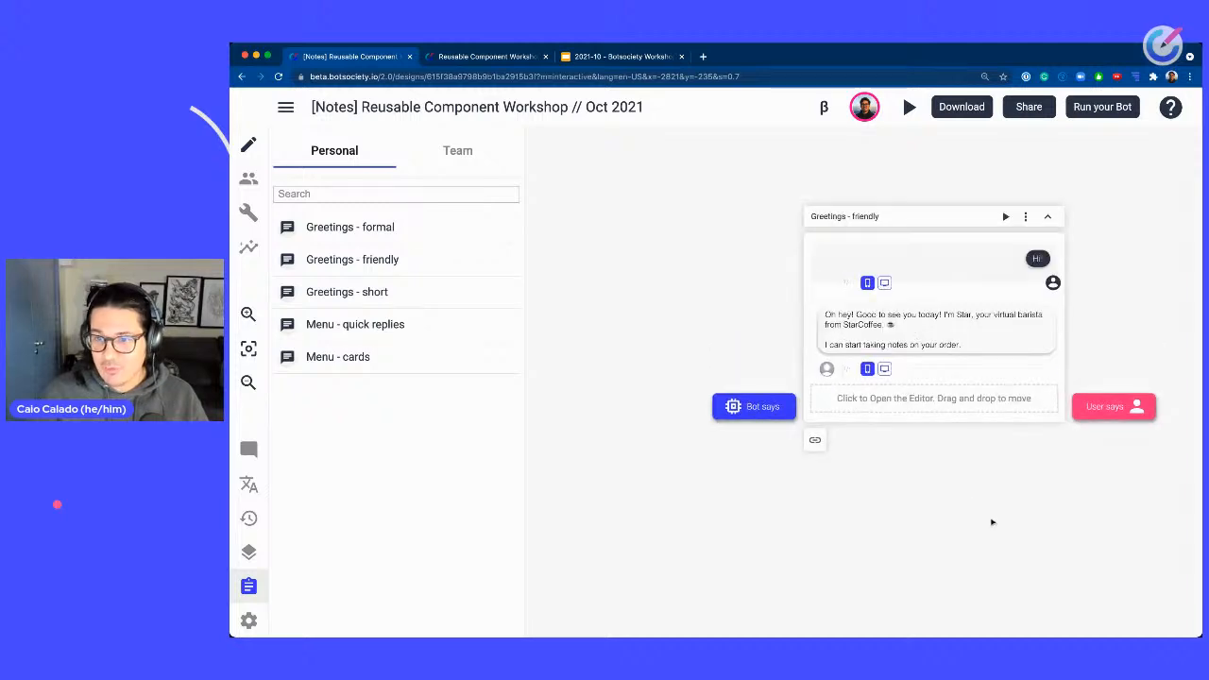
Insert the Menu - quick replies path from the clipboard and link Greetings - friendly to it.
{"action": "left_click_drag", "start_coordinate": [991, 520], "coordinate": [929, 388]}
{"action": "left_click", "coordinate": [505, 325]}
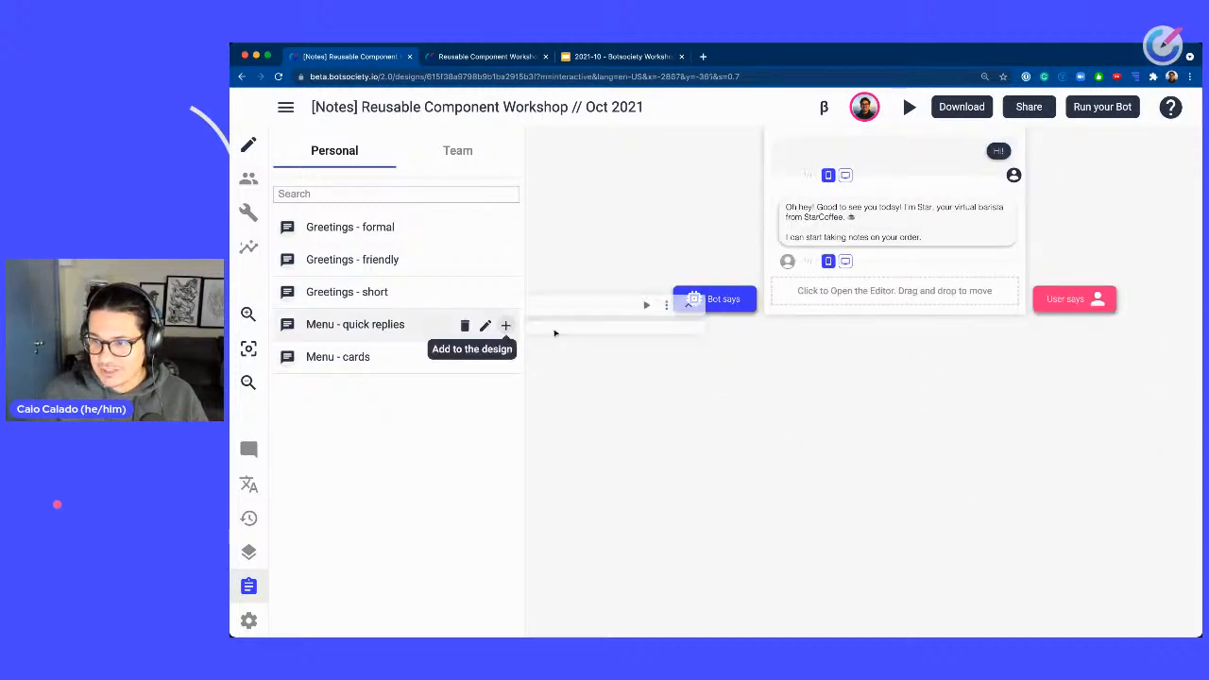
{"action": "left_click", "coordinate": [850, 420]}
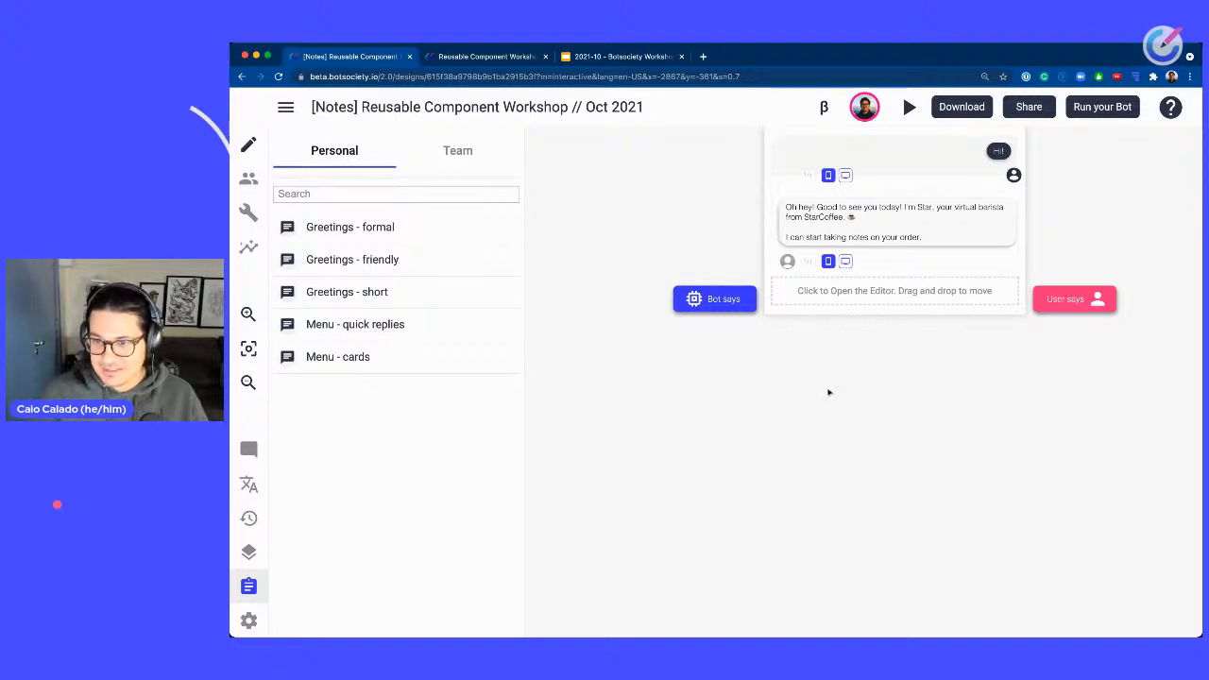
{"action": "left_click", "coordinate": [504, 325]}
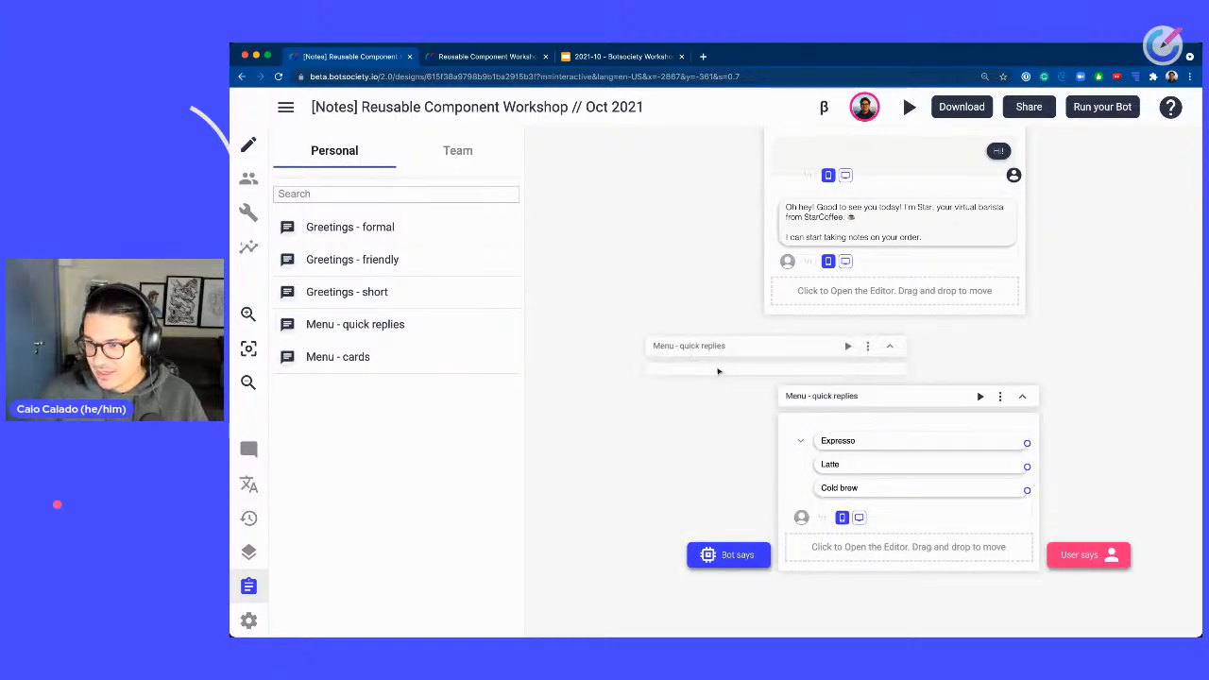
{"action": "left_click", "coordinate": [796, 381]}
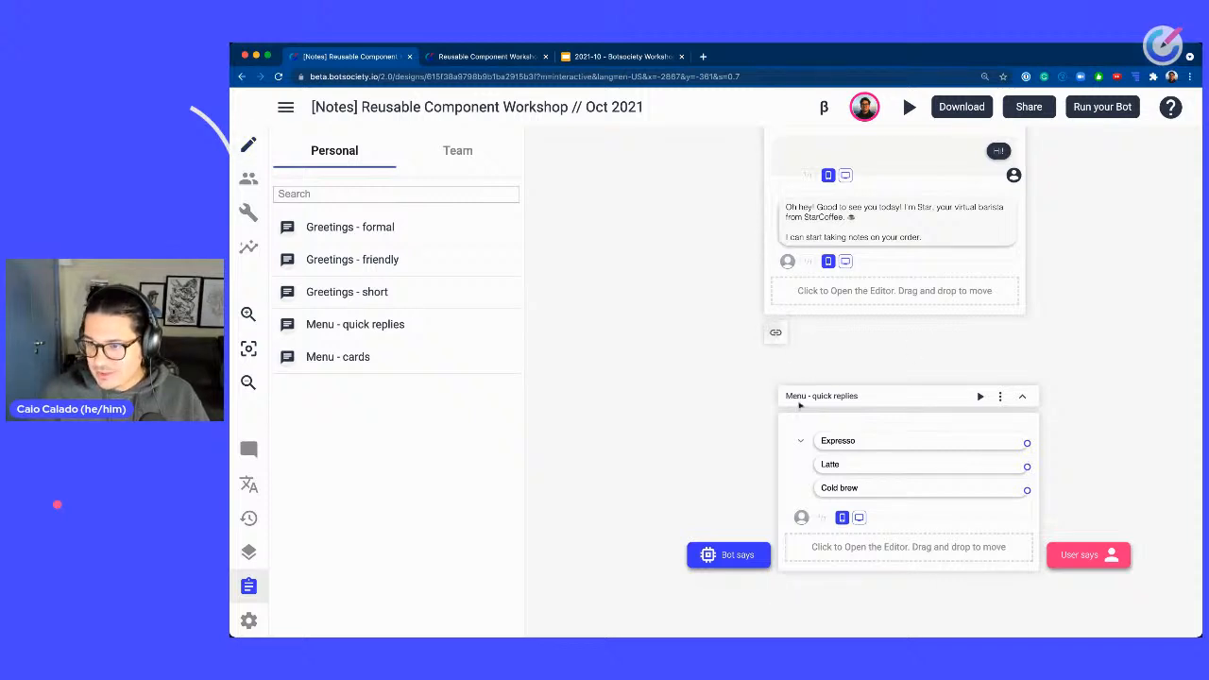
{"action": "left_click_drag", "start_coordinate": [775, 333], "coordinate": [872, 395]}
{"action": "left_click", "coordinate": [1023, 398]}
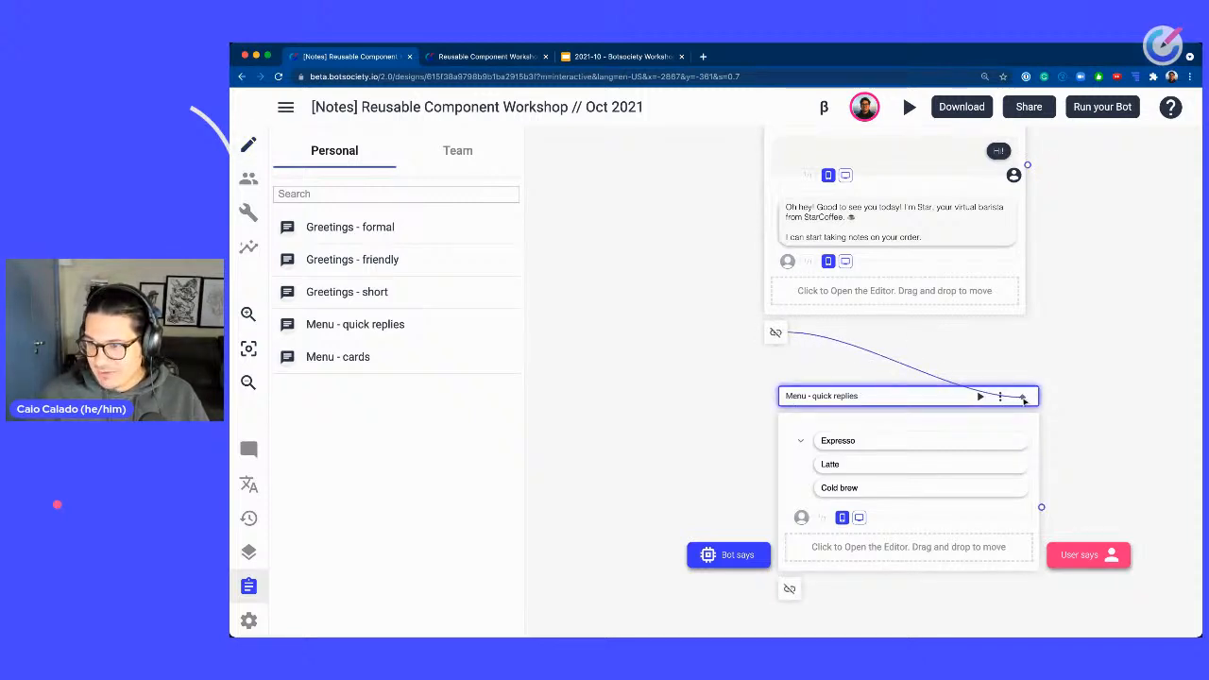
Add the Checkout - formal and Checkout - friendly paths to the personal clipboard.
{"action": "scroll", "coordinate": [866, 382], "scroll_direction": "down", "scroll_amount": 3}
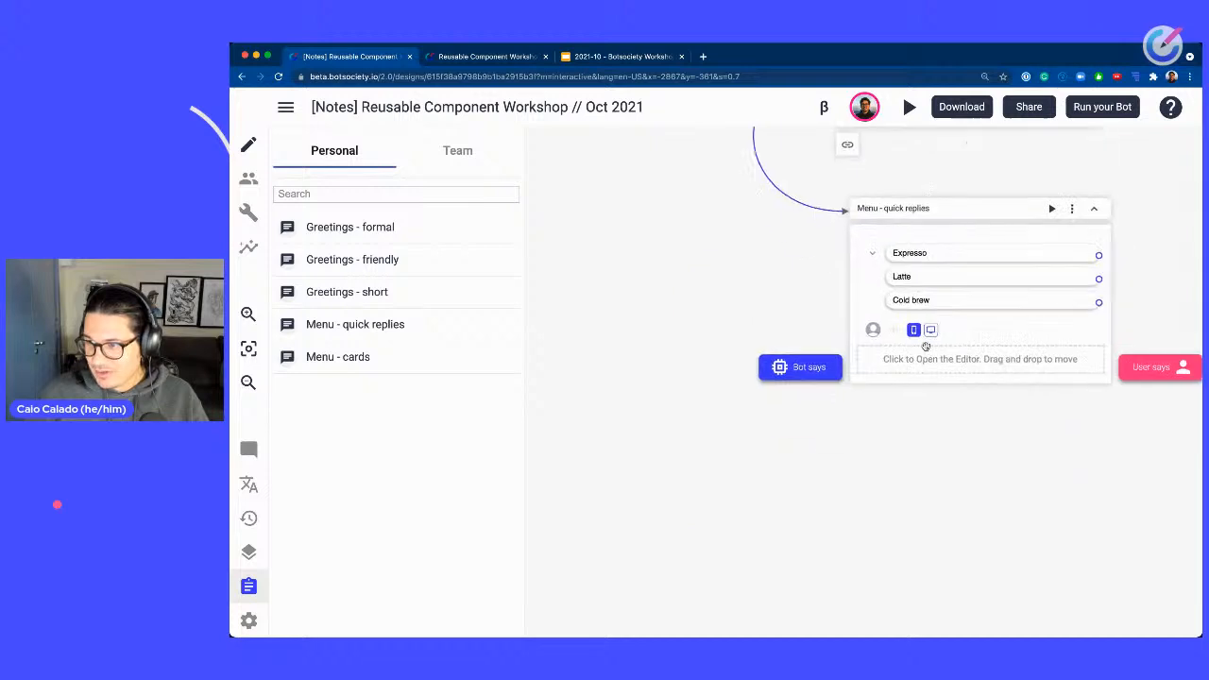
{"action": "scroll", "coordinate": [926, 347], "scroll_direction": "up", "scroll_amount": 2}
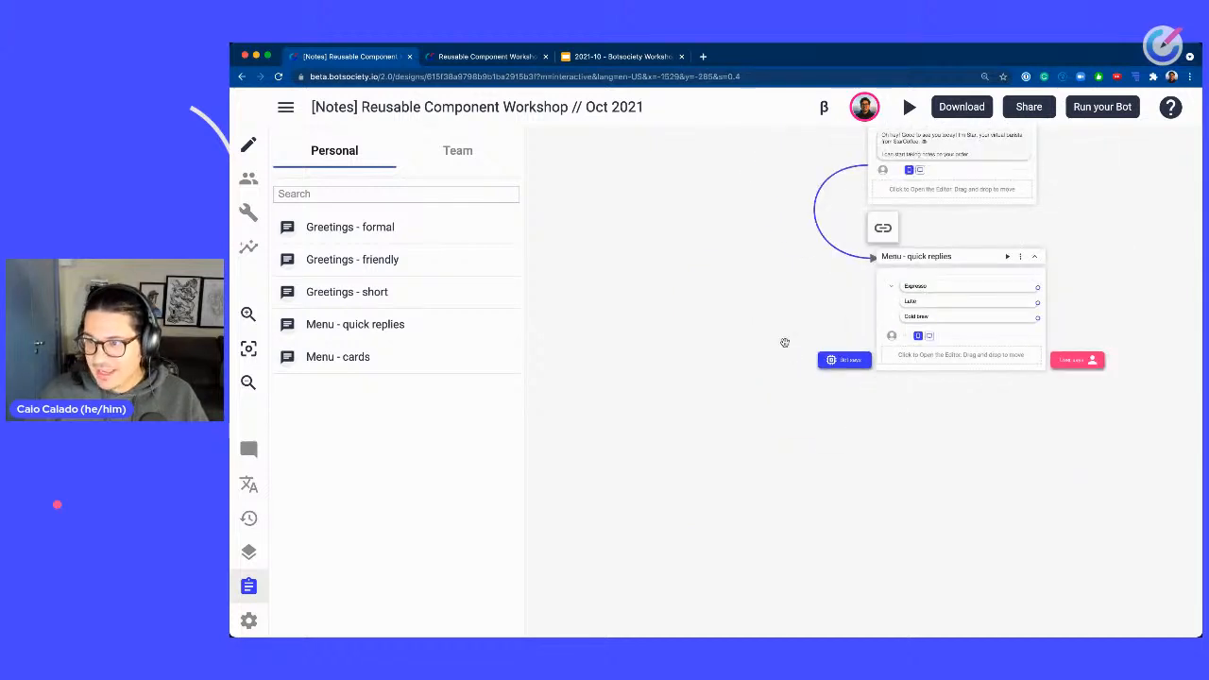
{"action": "scroll", "coordinate": [785, 343], "scroll_direction": "down", "scroll_amount": 3}
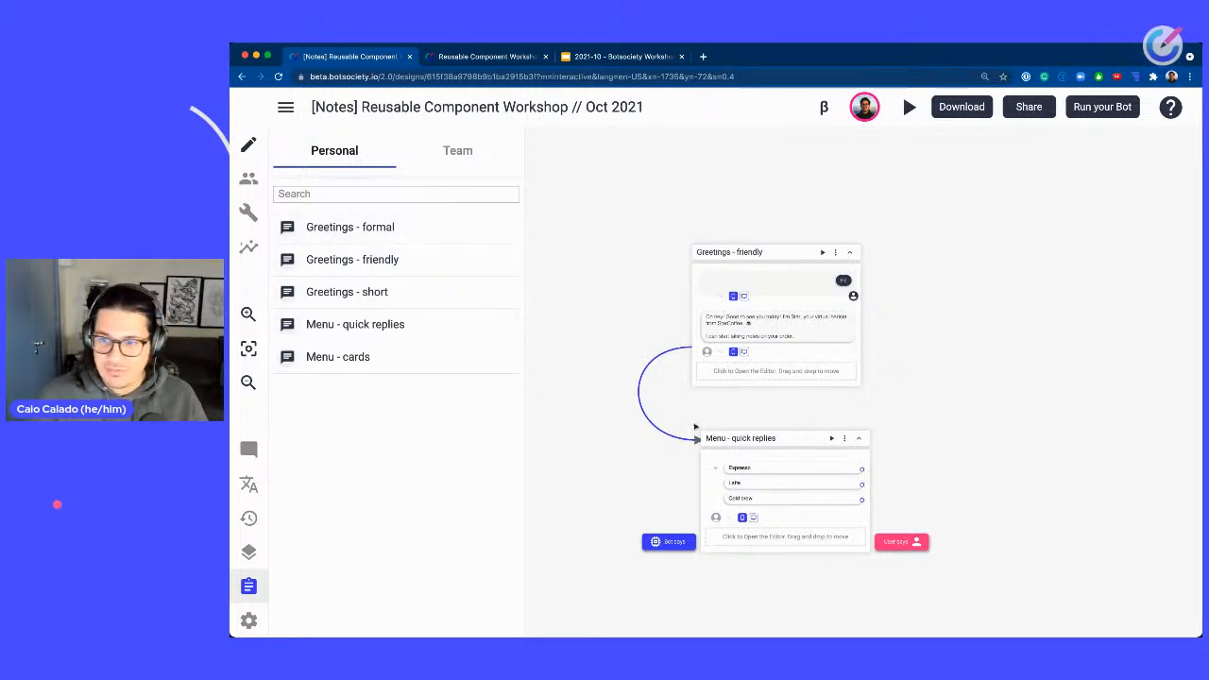
{"action": "left_click_drag", "start_coordinate": [586, 480], "coordinate": [1023, 177]}
{"action": "left_click_drag", "start_coordinate": [605, 416], "coordinate": [1028, 358]}
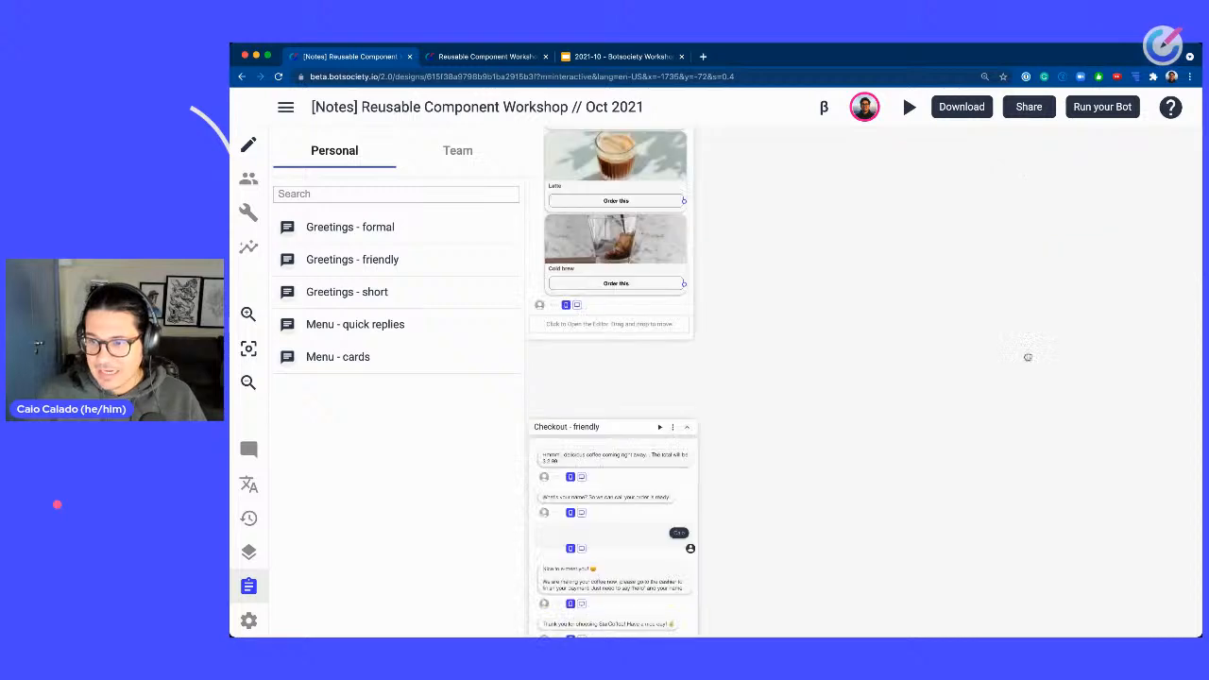
{"action": "left_click_drag", "start_coordinate": [598, 392], "coordinate": [1030, 257]}
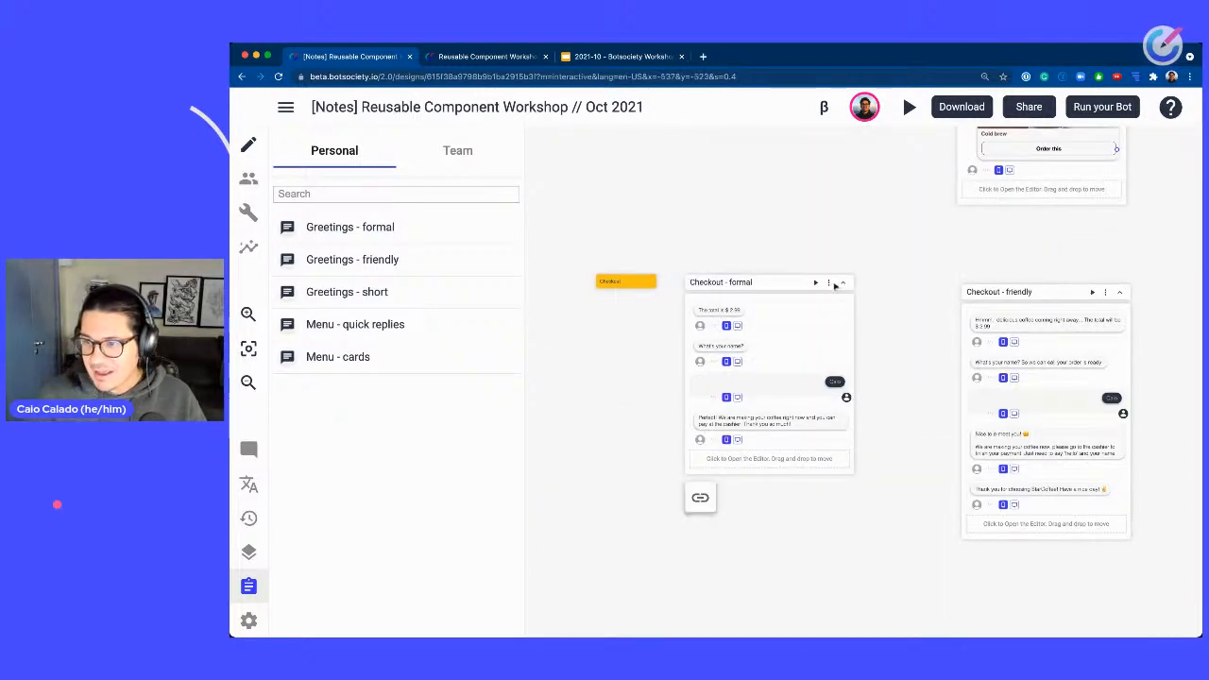
{"action": "left_click", "coordinate": [828, 284]}
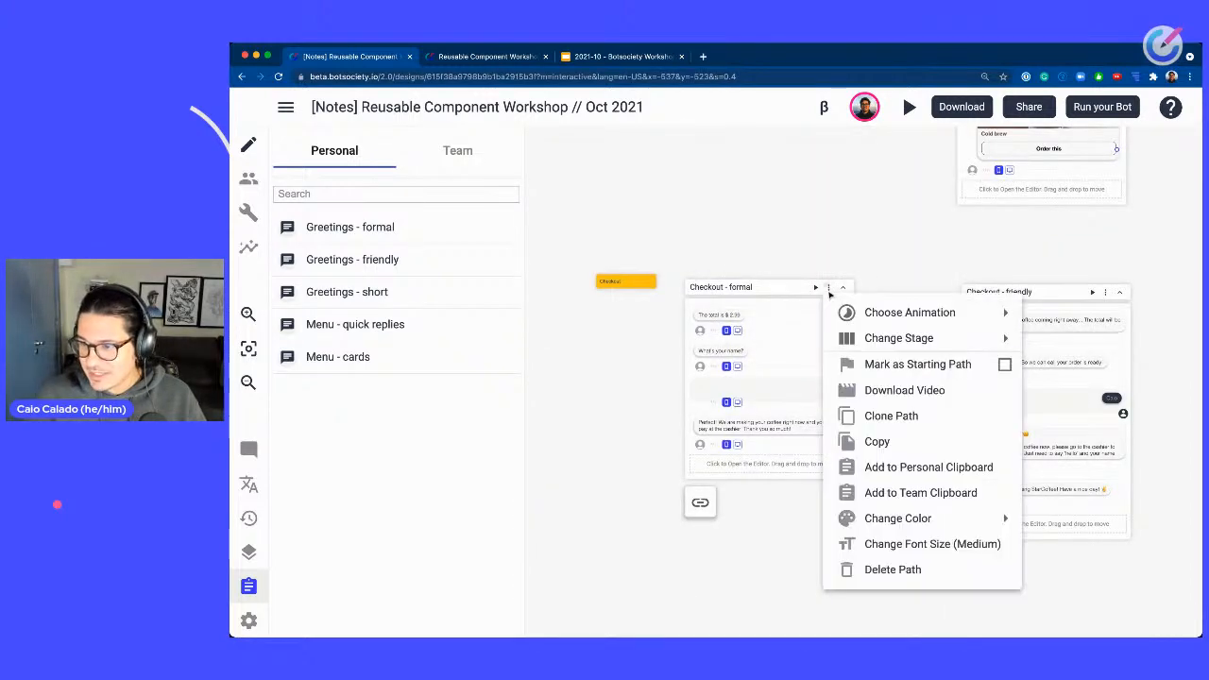
{"action": "left_click", "coordinate": [921, 467]}
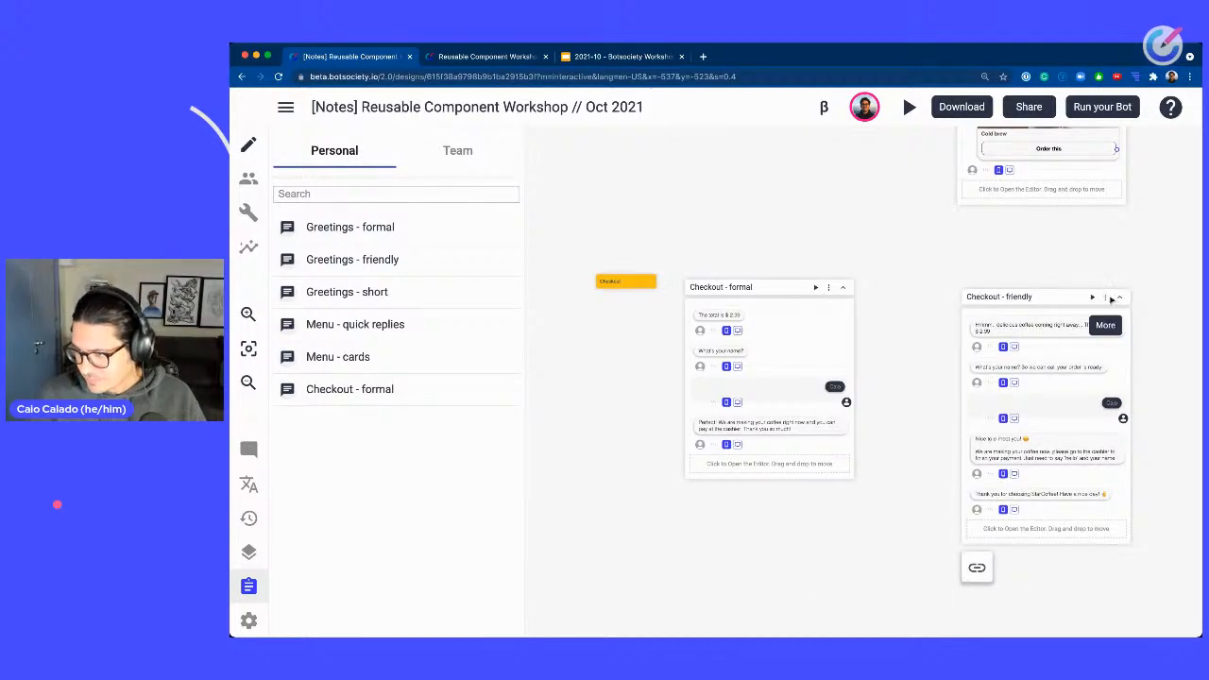
{"action": "left_click", "coordinate": [1109, 296]}
{"action": "left_click", "coordinate": [1019, 478]}
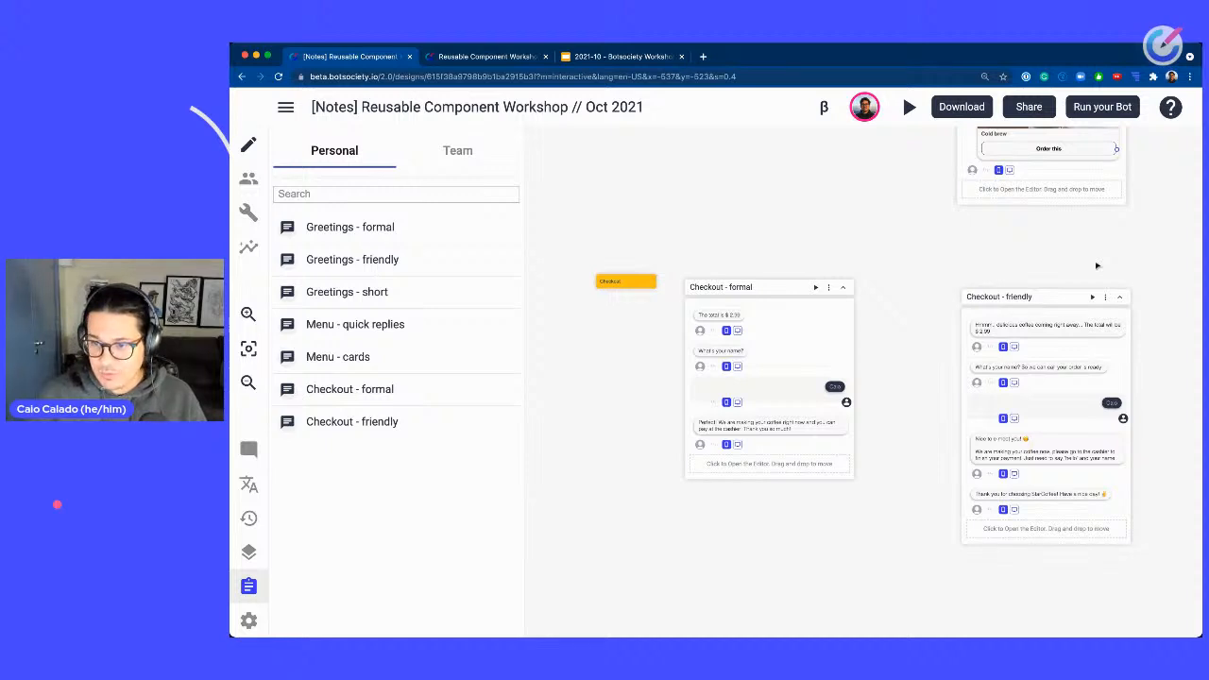
Insert the Checkout - formal path from the clipboard below Menu - quick replies and link the menu to it.
{"action": "left_click", "coordinate": [504, 389]}
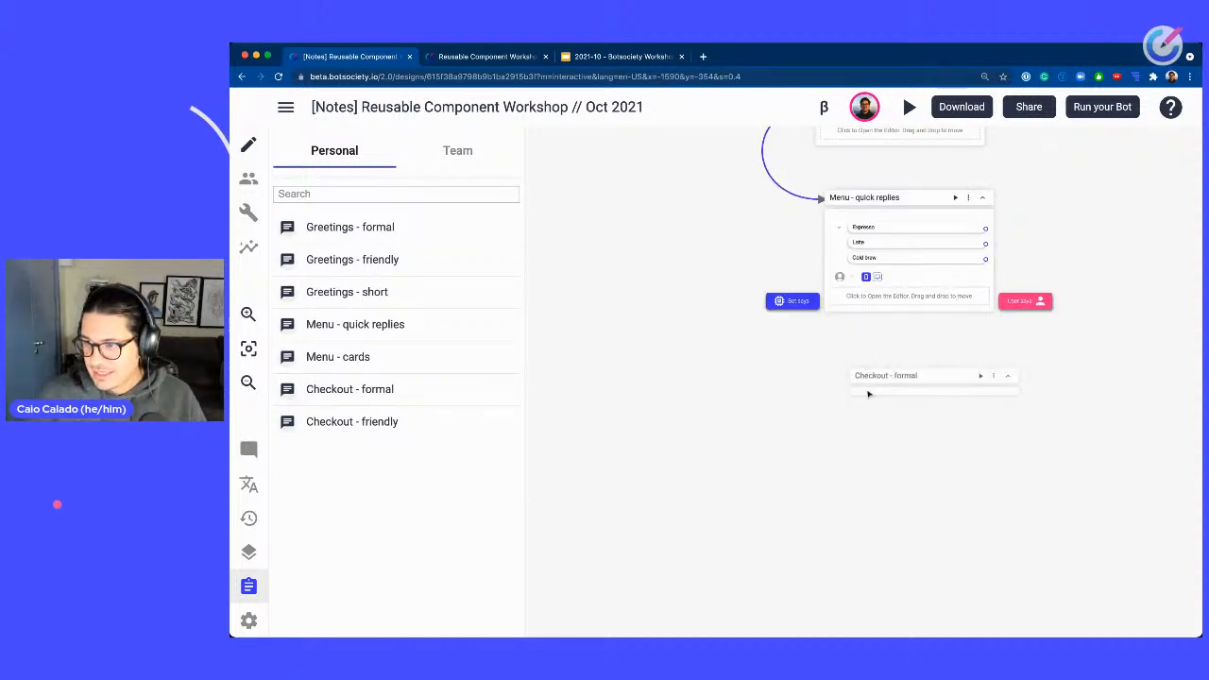
{"action": "left_click", "coordinate": [868, 394]}
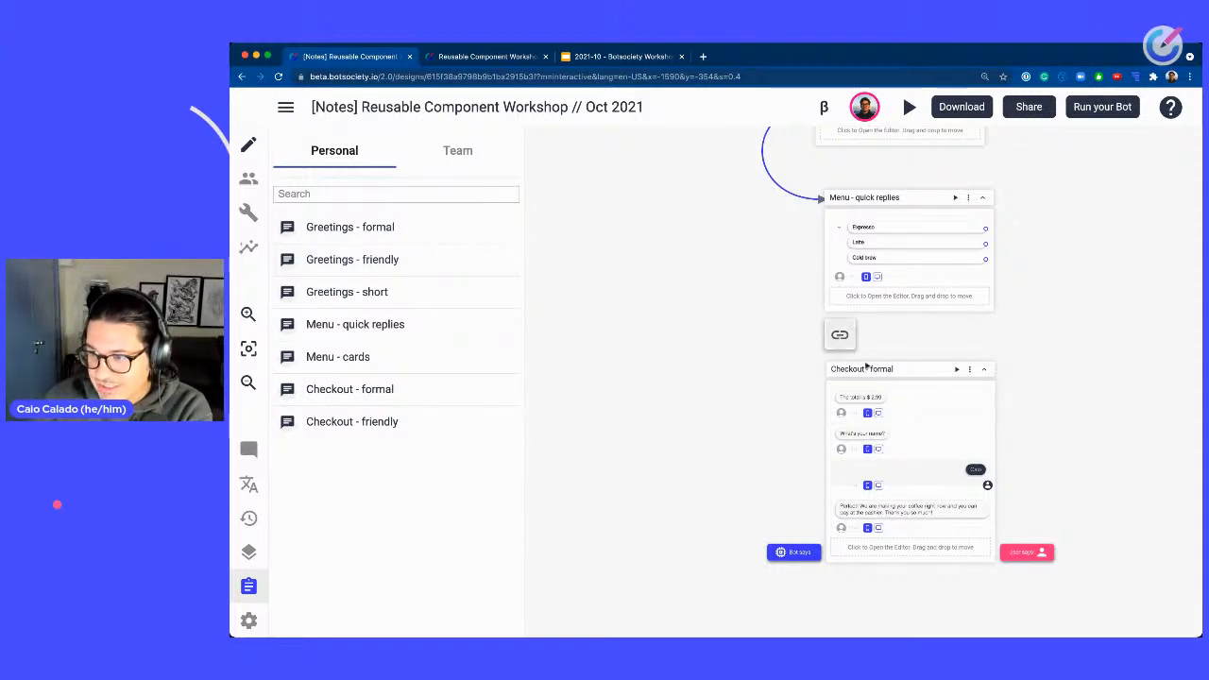
{"action": "left_click", "coordinate": [969, 368]}
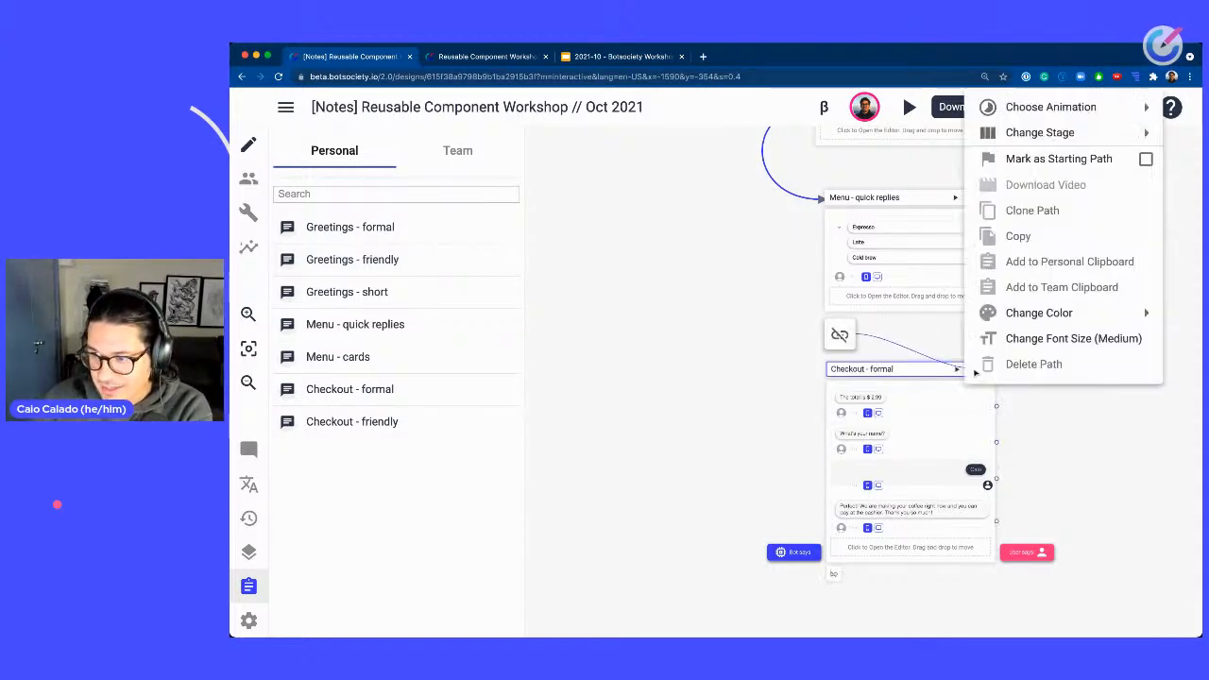
{"action": "left_click", "coordinate": [879, 363]}
{"action": "left_click", "coordinate": [926, 361]}
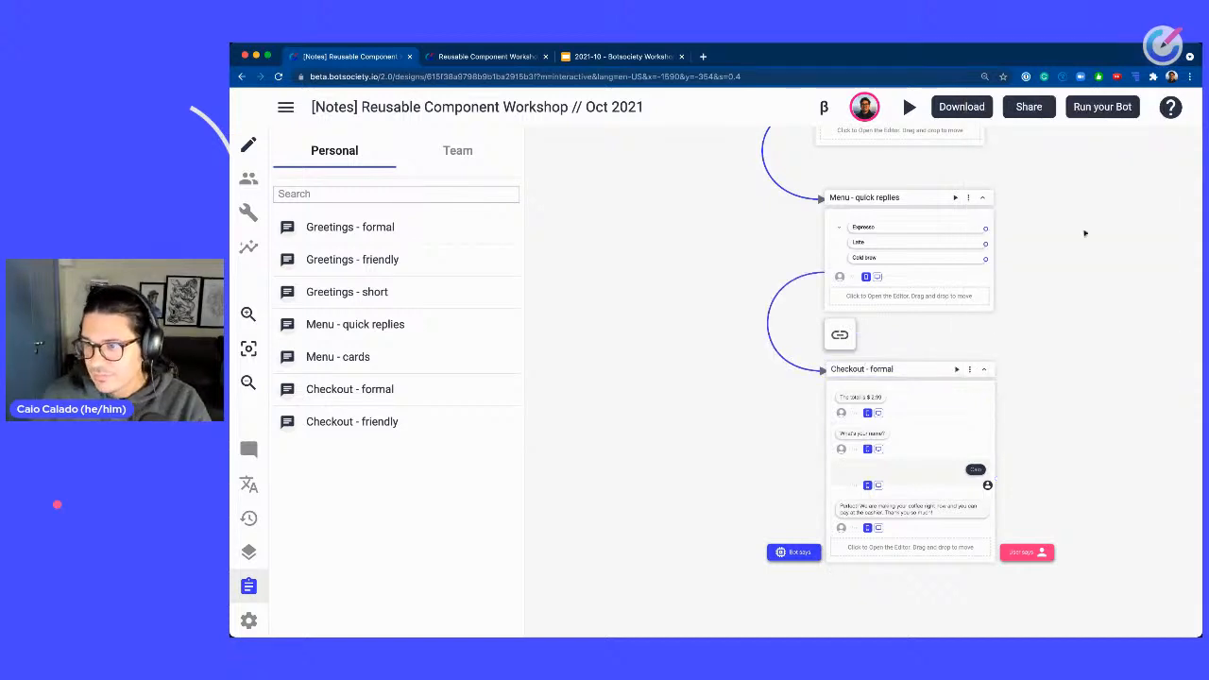
Play the prototype from the Greetings scenario through the whole conversation, then stop playback.
{"action": "scroll", "coordinate": [1077, 197], "scroll_direction": "up", "scroll_amount": 5}
{"action": "scroll", "coordinate": [1061, 400], "scroll_direction": "down", "scroll_amount": 3}
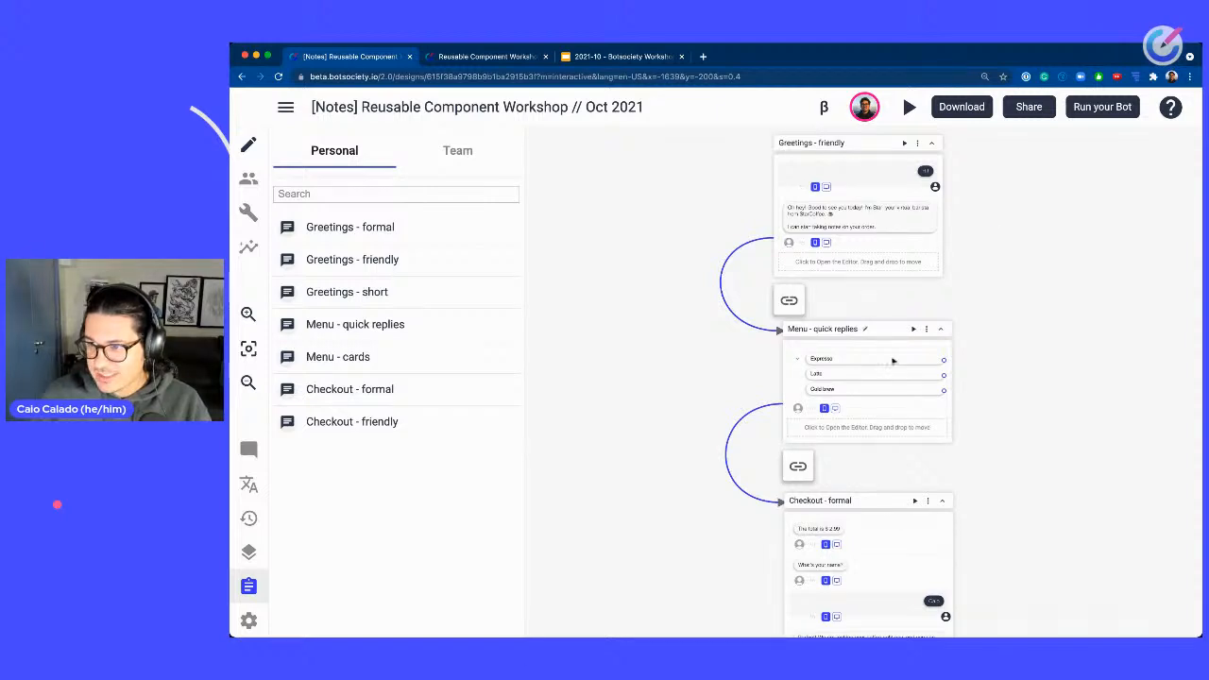
{"action": "left_click_drag", "start_coordinate": [1049, 497], "coordinate": [1049, 257]}
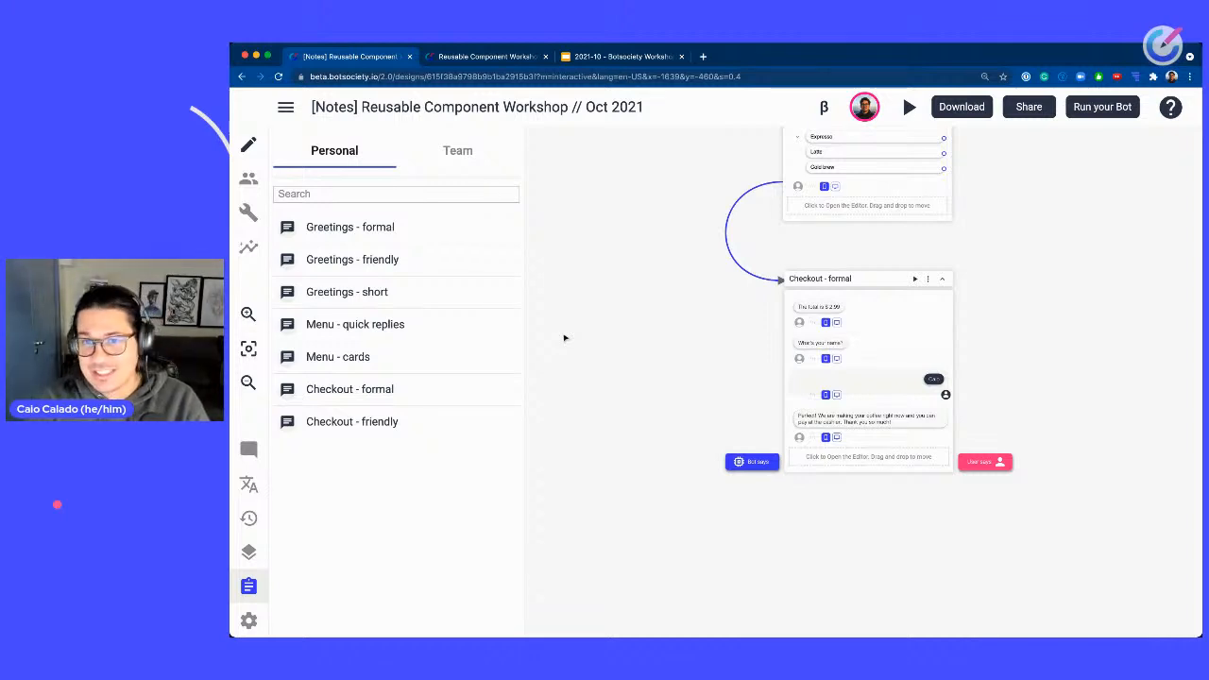
{"action": "left_click_drag", "start_coordinate": [565, 339], "coordinate": [747, 456]}
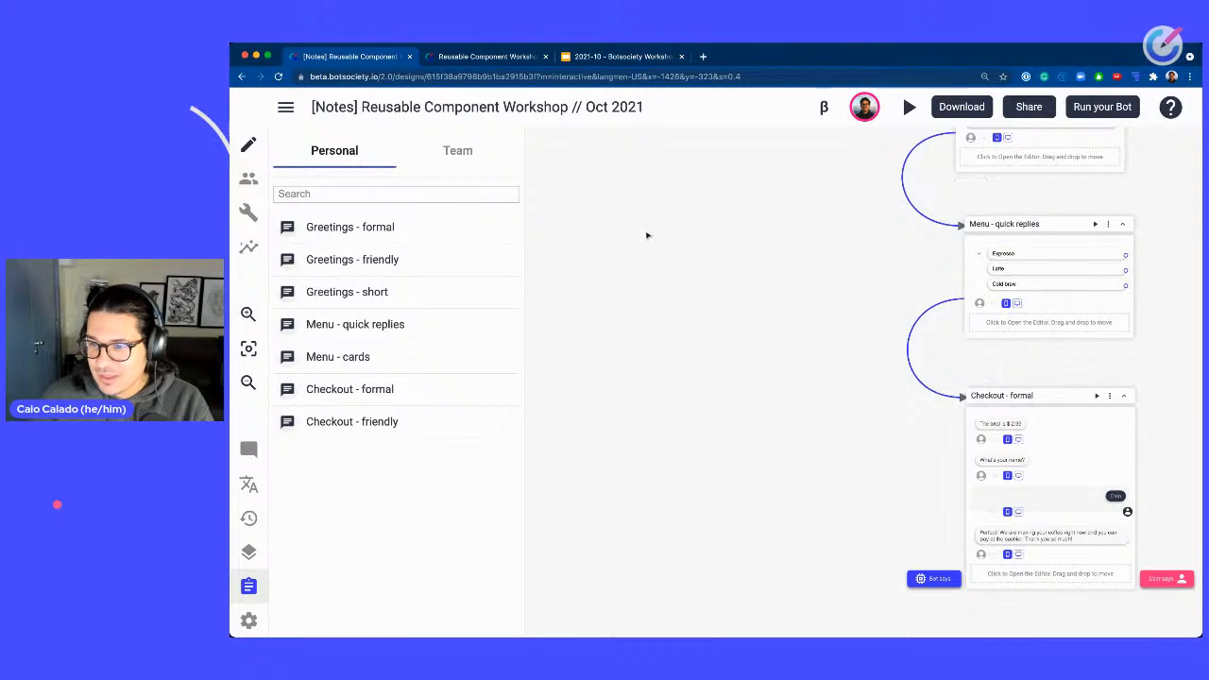
{"action": "left_click_drag", "start_coordinate": [648, 236], "coordinate": [1152, 479]}
{"action": "left_click_drag", "start_coordinate": [640, 237], "coordinate": [1112, 508]}
{"action": "left_click_drag", "start_coordinate": [845, 399], "coordinate": [1106, 299]}
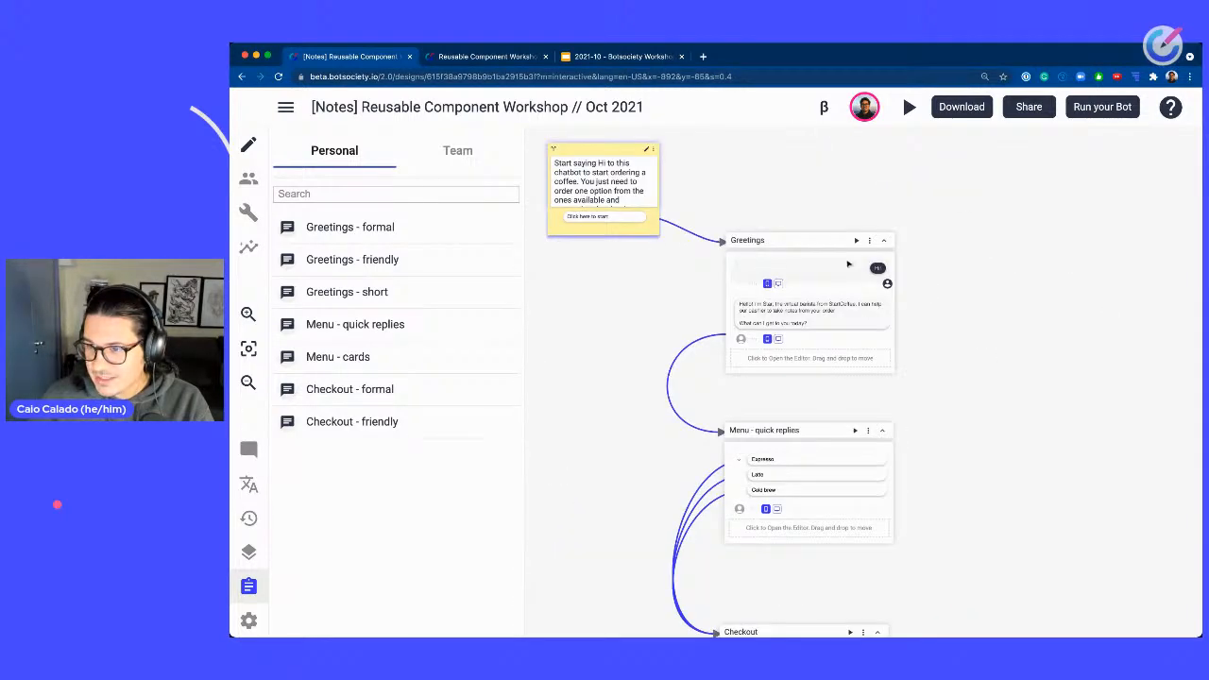
{"action": "left_click_drag", "start_coordinate": [780, 198], "coordinate": [812, 225]}
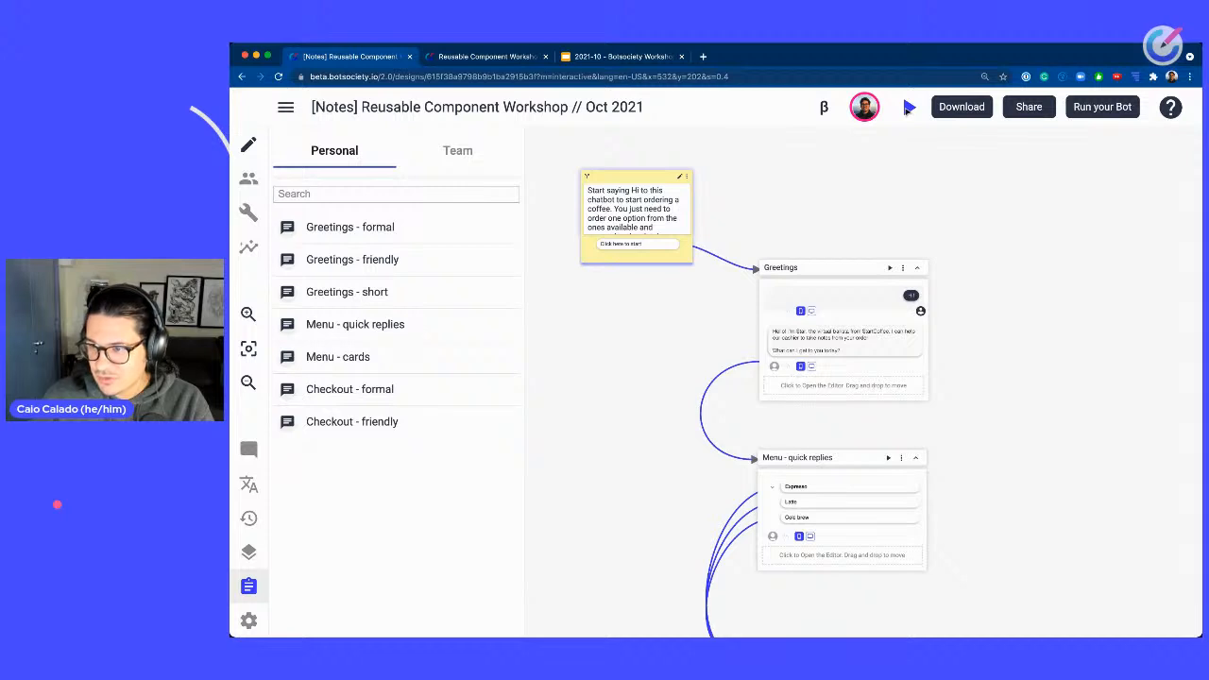
{"action": "left_click", "coordinate": [907, 108]}
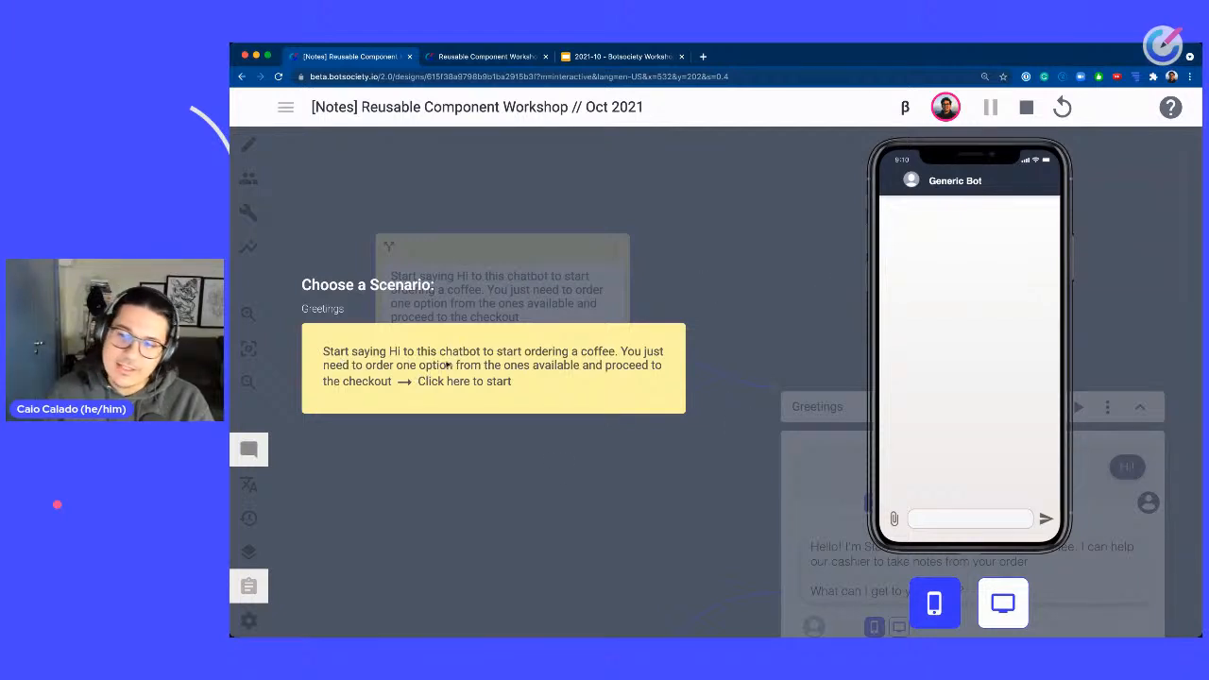
{"action": "left_click", "coordinate": [515, 378]}
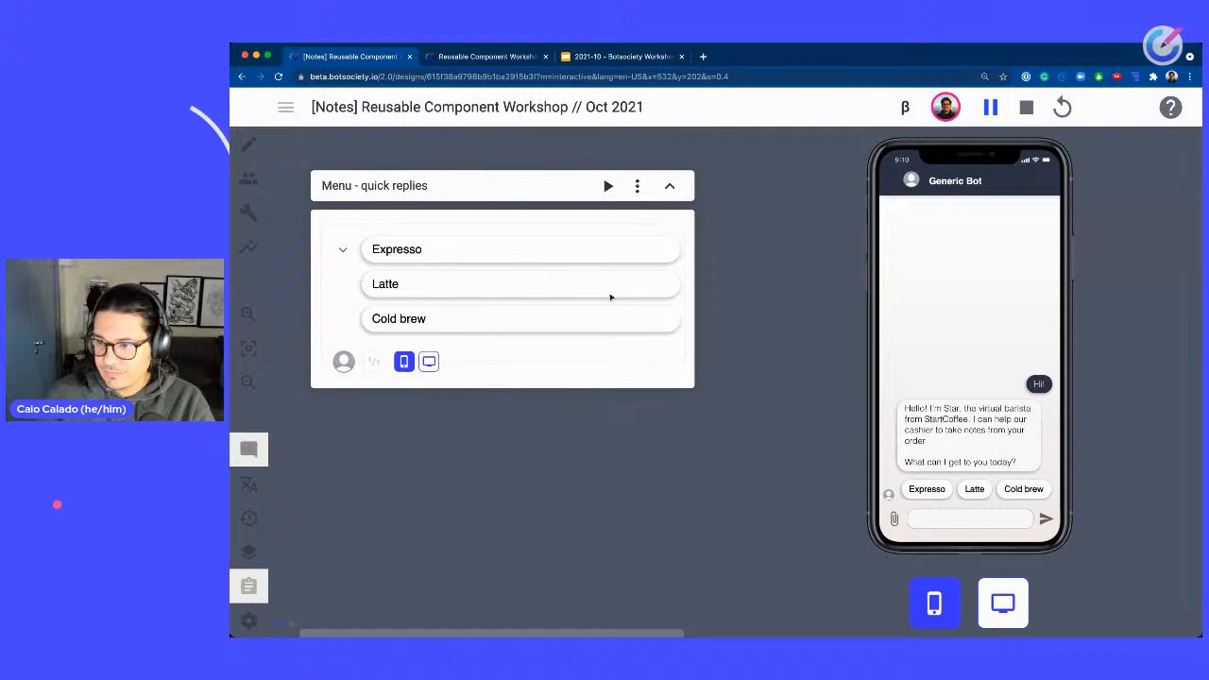
{"action": "left_click", "coordinate": [647, 354]}
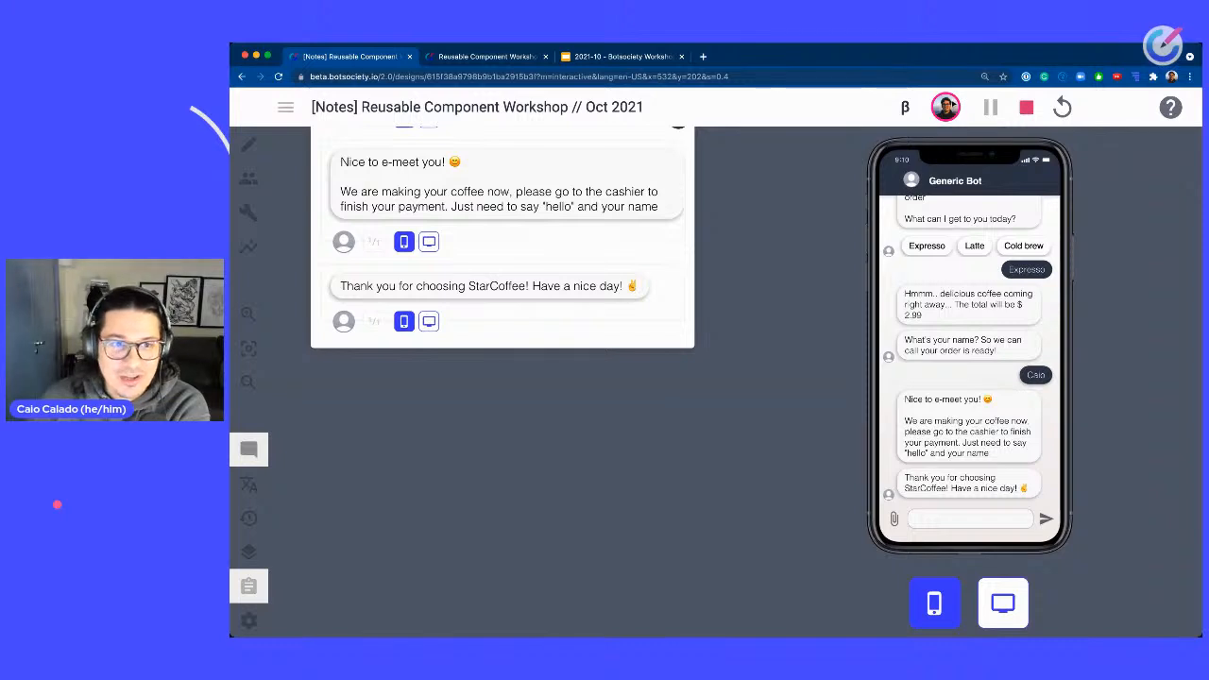
{"action": "left_click", "coordinate": [1026, 108]}
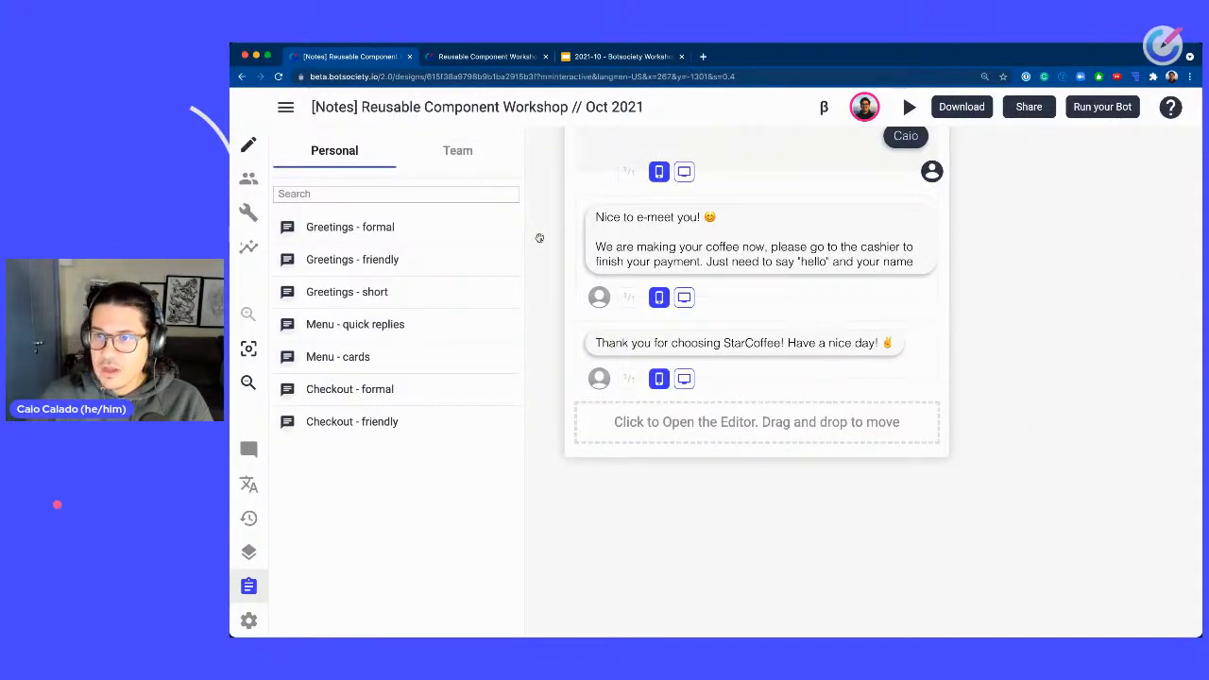
Switch to the Reusable Component Workshop design and add a note reading Greetings on its canvas.
{"action": "key", "text": "ctrl+Tab"}
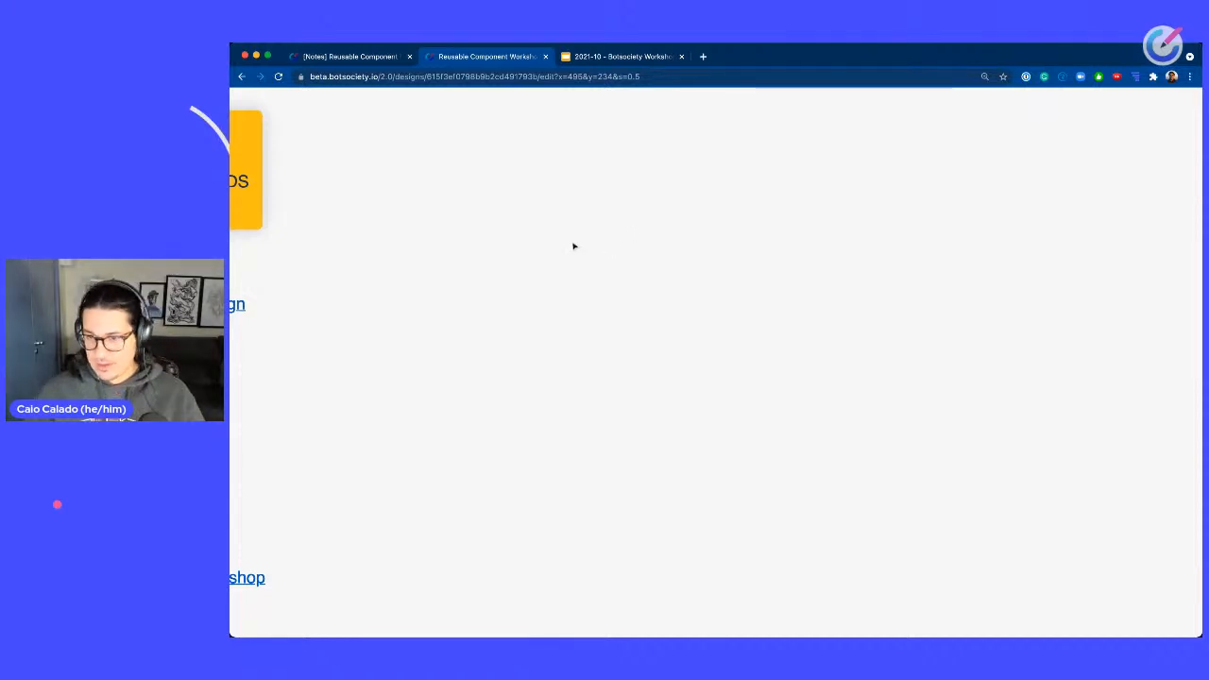
{"action": "scroll", "coordinate": [573, 246], "scroll_direction": "left", "scroll_amount": 3}
{"action": "scroll", "coordinate": [728, 290], "scroll_direction": "down", "scroll_amount": 2}
{"action": "scroll", "coordinate": [727, 290], "scroll_direction": "right", "scroll_amount": 5}
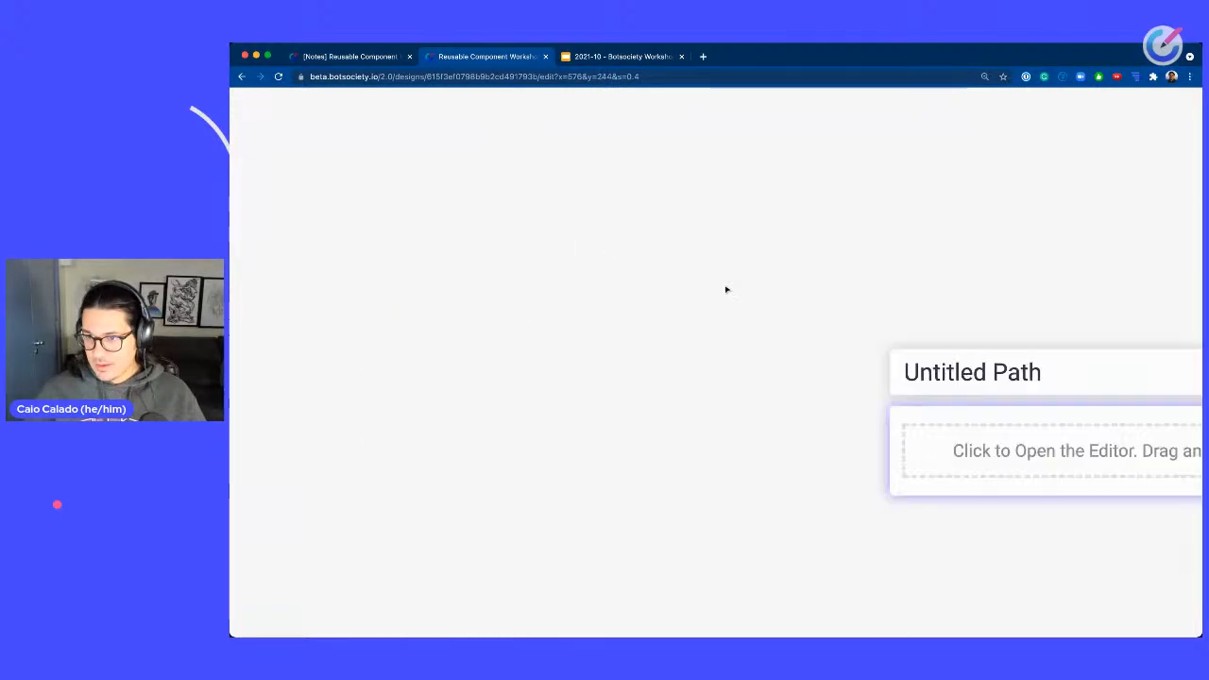
{"action": "scroll", "coordinate": [727, 255], "scroll_direction": "up", "scroll_amount": 5}
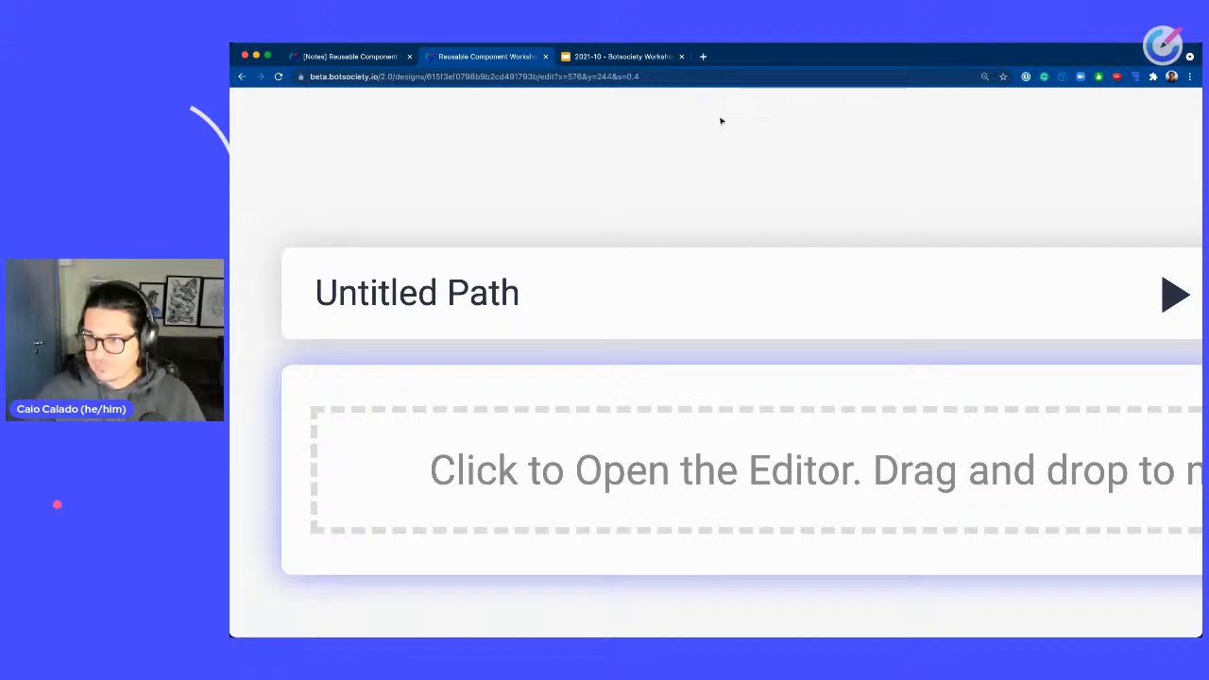
{"action": "scroll", "coordinate": [722, 121], "scroll_direction": "down", "scroll_amount": 5}
{"action": "scroll", "coordinate": [724, 123], "scroll_direction": "up", "scroll_amount": 5}
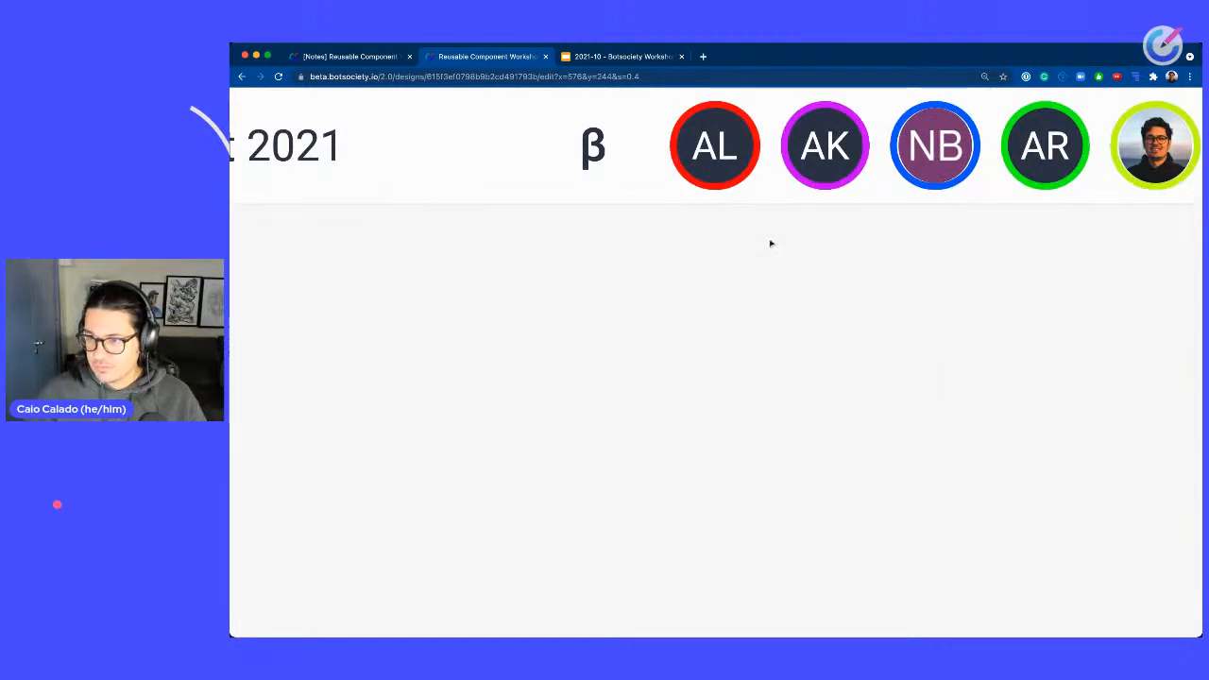
{"action": "scroll", "coordinate": [771, 243], "scroll_direction": "down", "scroll_amount": 4}
{"action": "scroll", "coordinate": [771, 243], "scroll_direction": "down", "scroll_amount": 2}
{"action": "scroll", "coordinate": [775, 256], "scroll_direction": "up", "scroll_amount": 2}
{"action": "scroll", "coordinate": [886, 268], "scroll_direction": "right", "scroll_amount": 5}
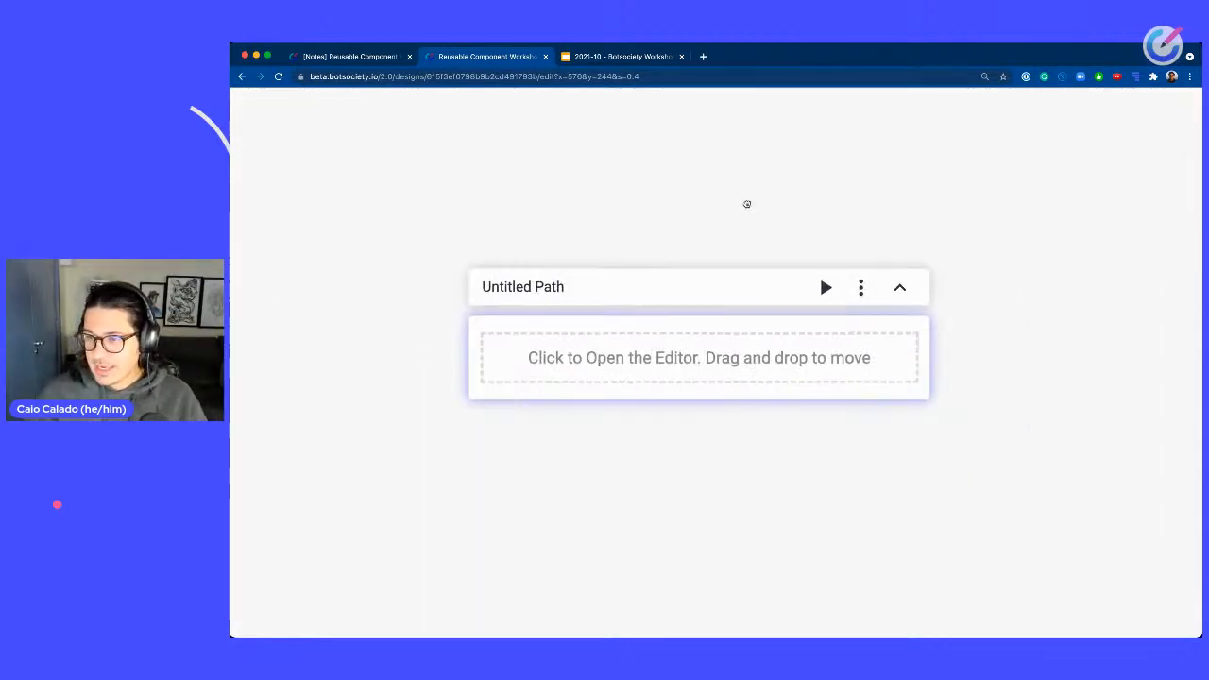
{"action": "scroll", "coordinate": [675, 208], "scroll_direction": "down", "scroll_amount": 2}
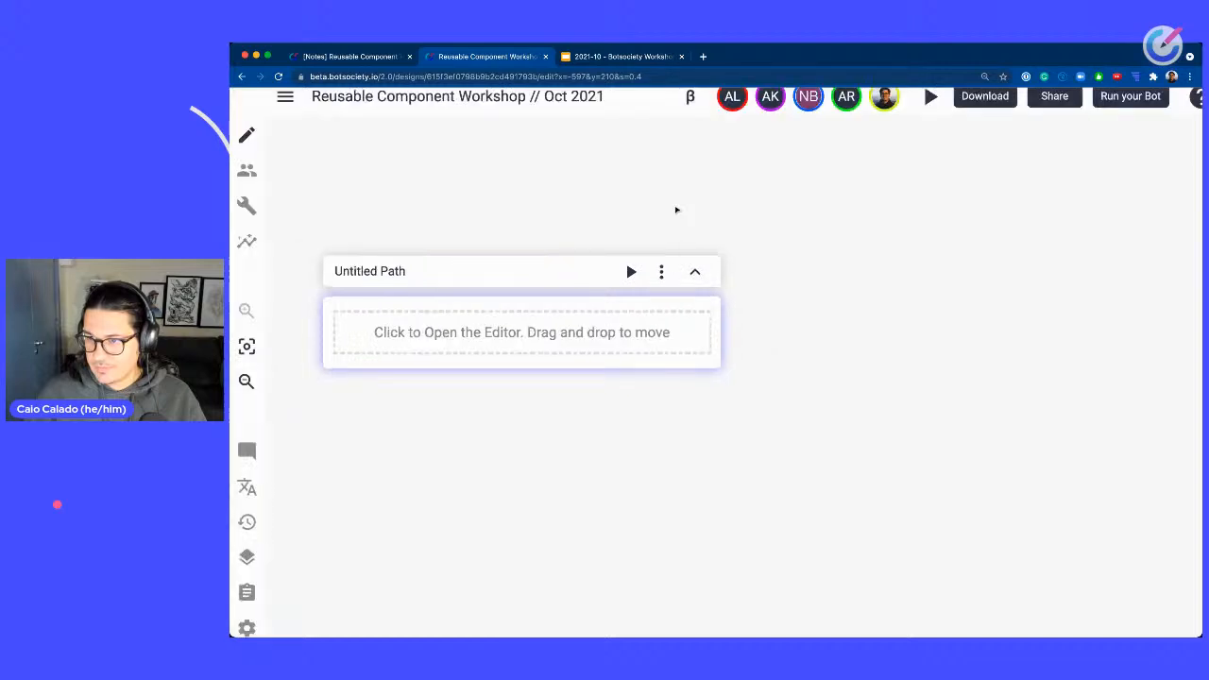
{"action": "left_click_drag", "start_coordinate": [460, 219], "coordinate": [619, 232]}
{"action": "left_click_drag", "start_coordinate": [359, 61], "coordinate": [364, 142]}
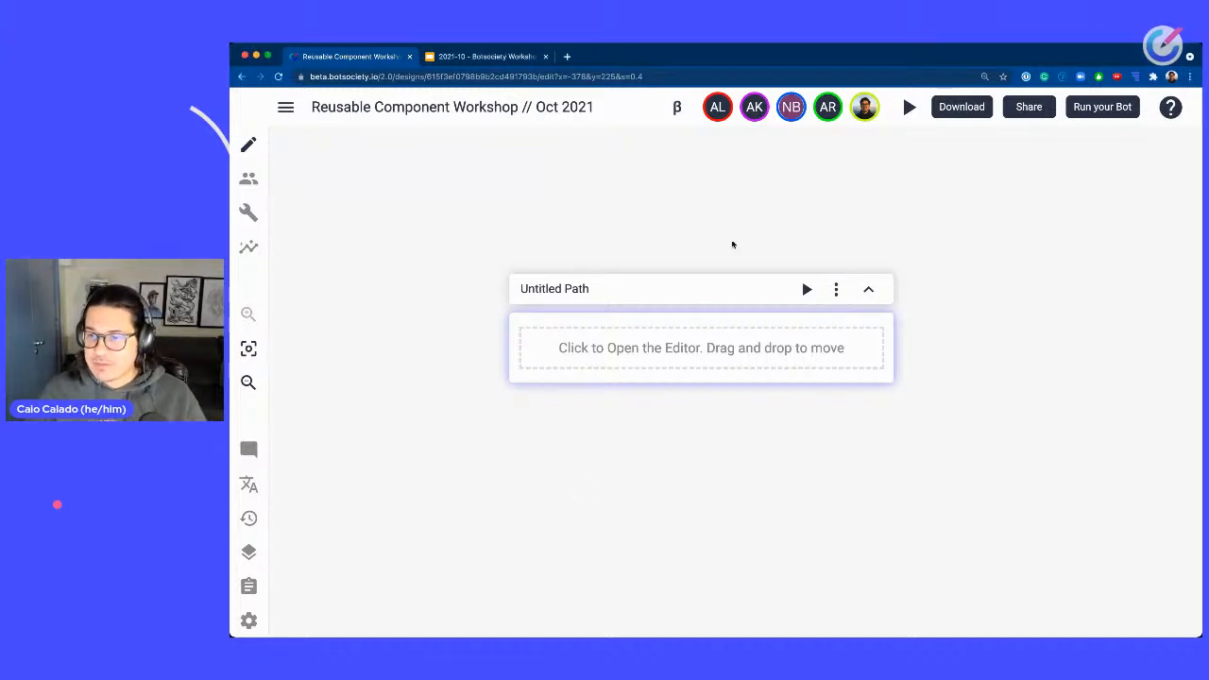
{"action": "left_click_drag", "start_coordinate": [963, 306], "coordinate": [540, 243]}
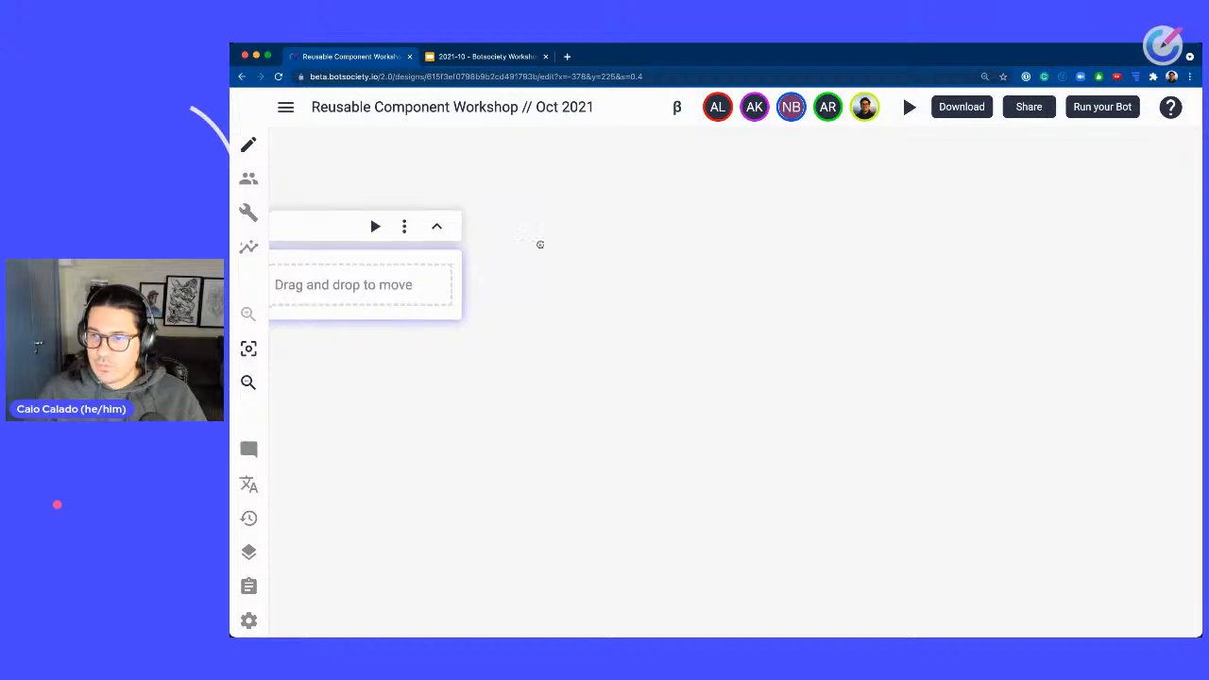
{"action": "right_click", "coordinate": [696, 237]}
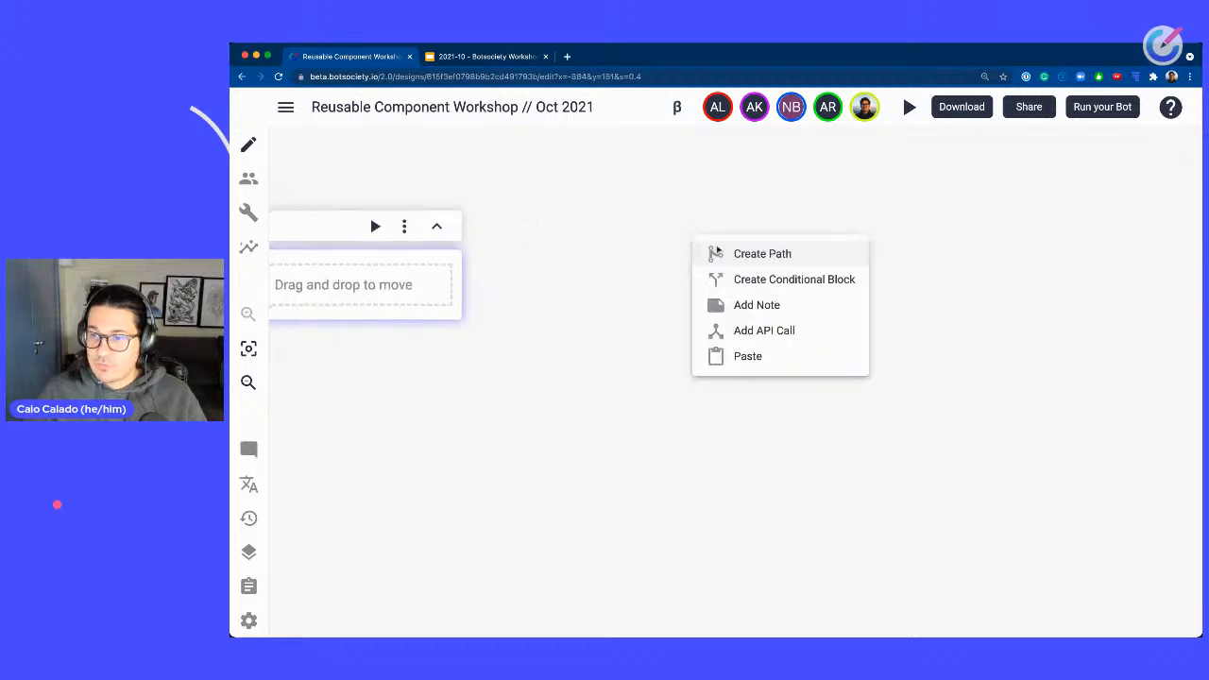
{"action": "left_click", "coordinate": [737, 300]}
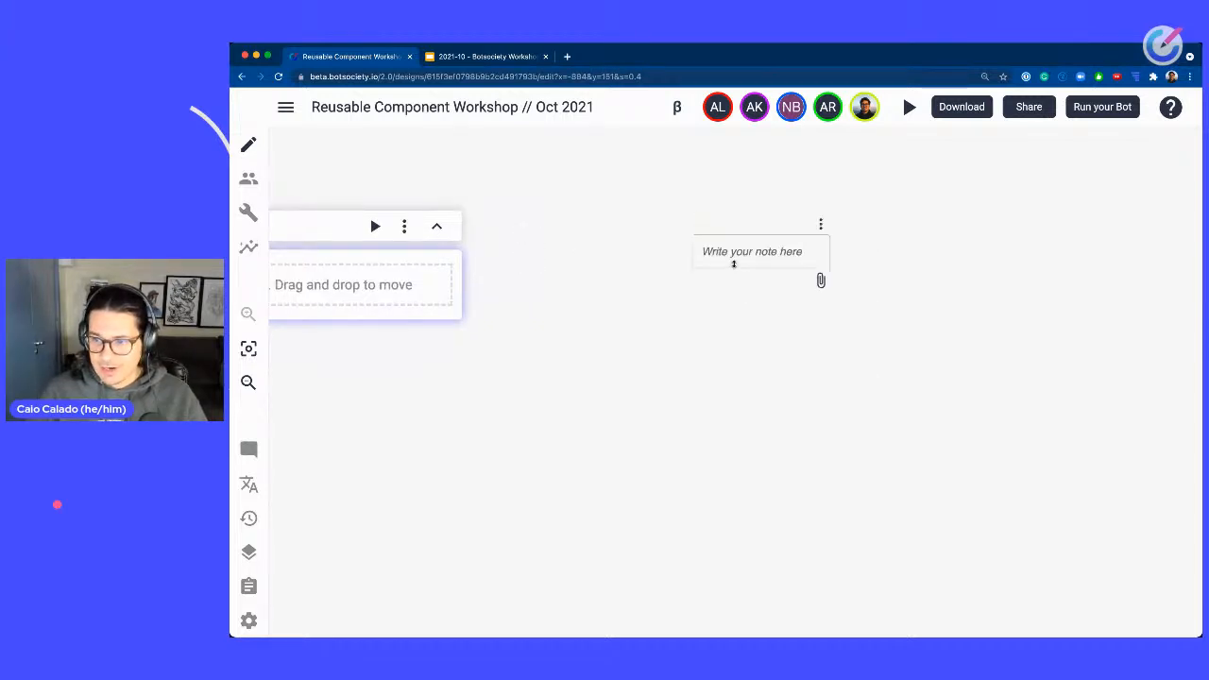
{"action": "left_click", "coordinate": [733, 251]}
{"action": "type", "text": "Gree"}
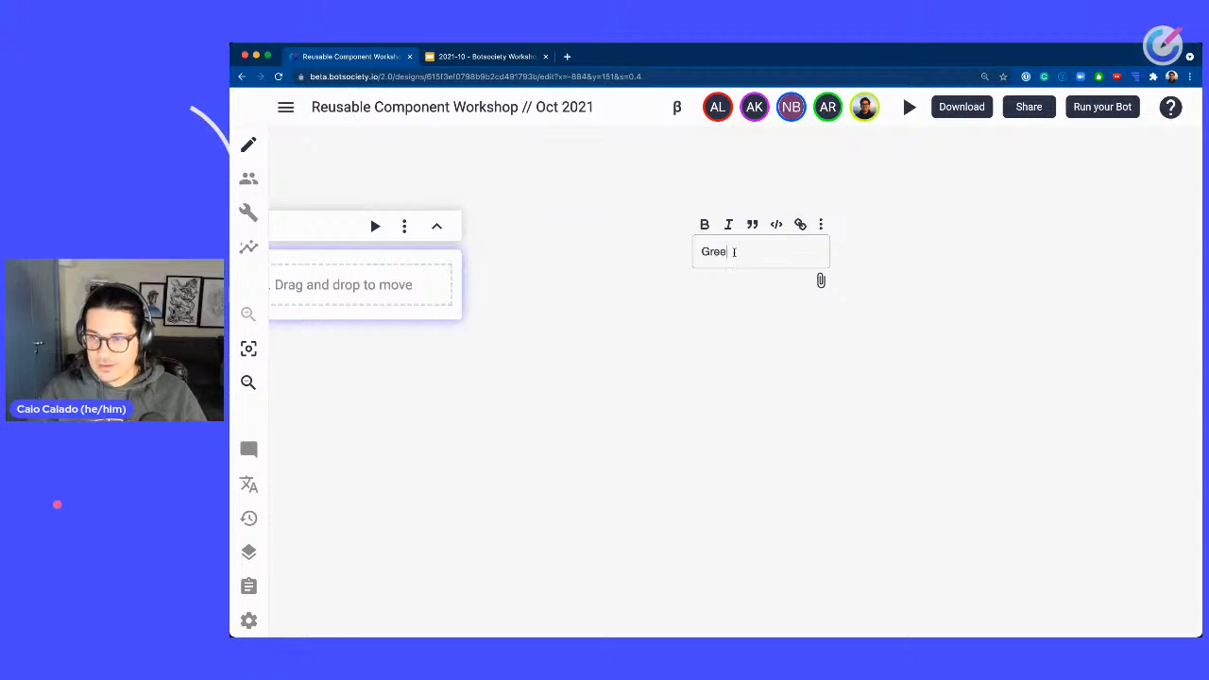
{"action": "type", "text": "tings"}
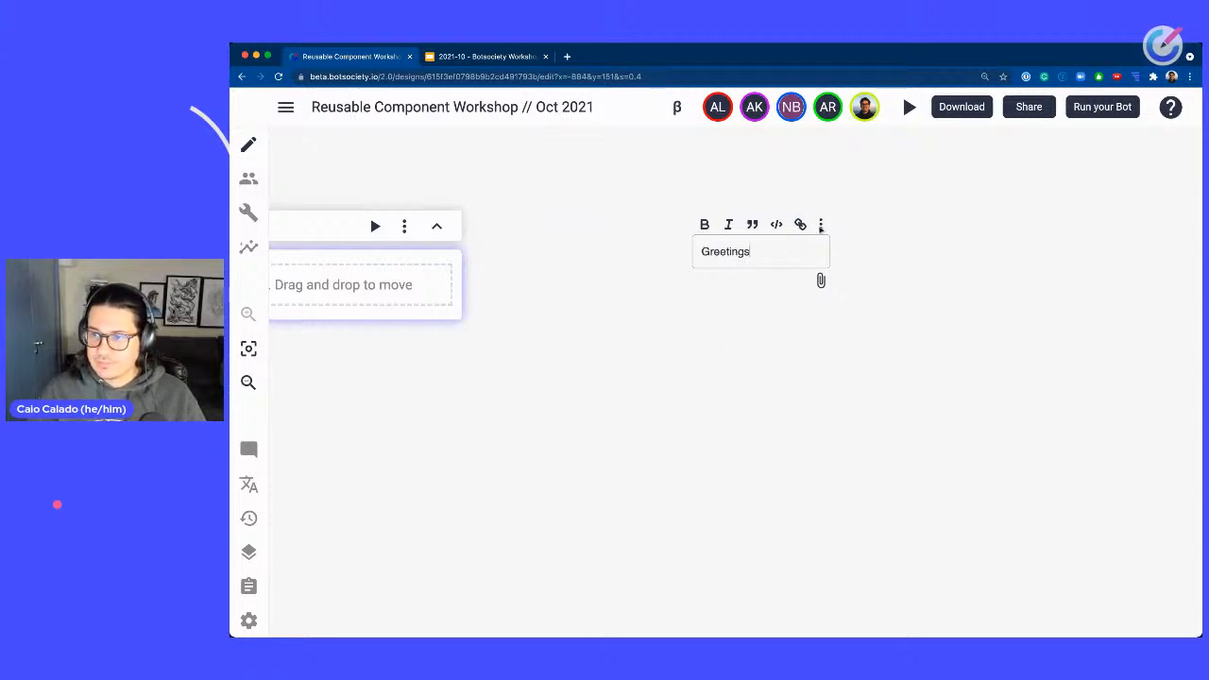
Create a new untitled path just below the Greetings note.
{"action": "left_click", "coordinate": [820, 224]}
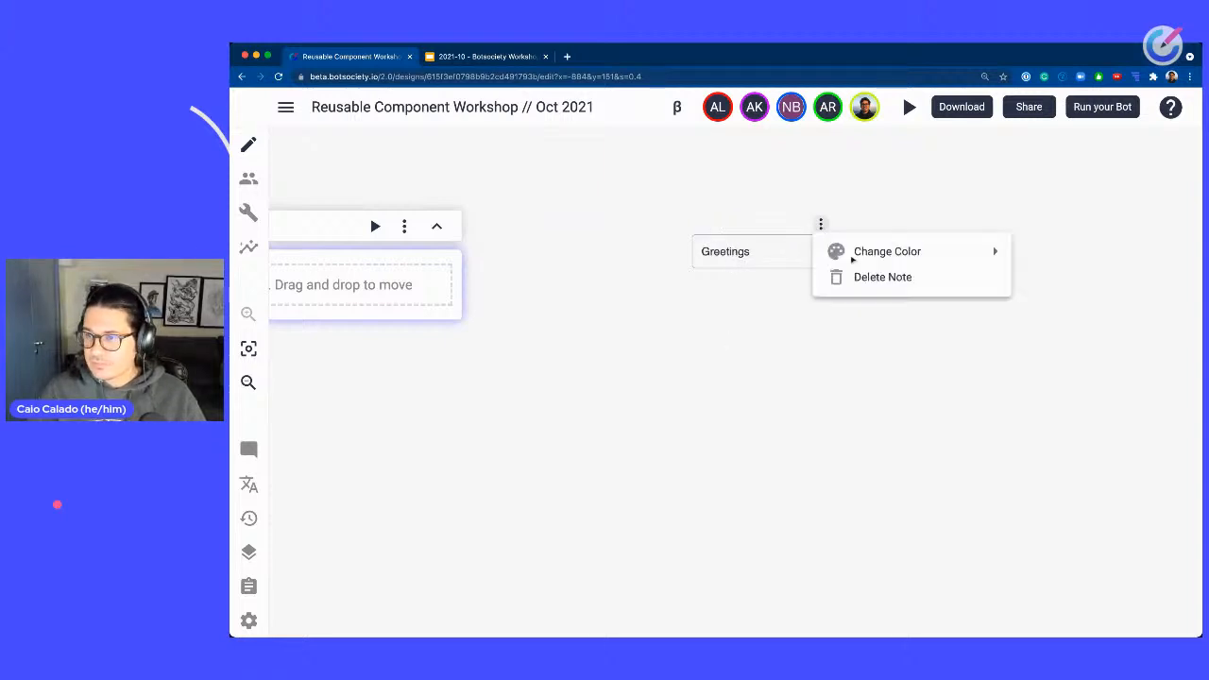
{"action": "left_click", "coordinate": [748, 305]}
{"action": "right_click", "coordinate": [726, 305]}
{"action": "left_click", "coordinate": [761, 320]}
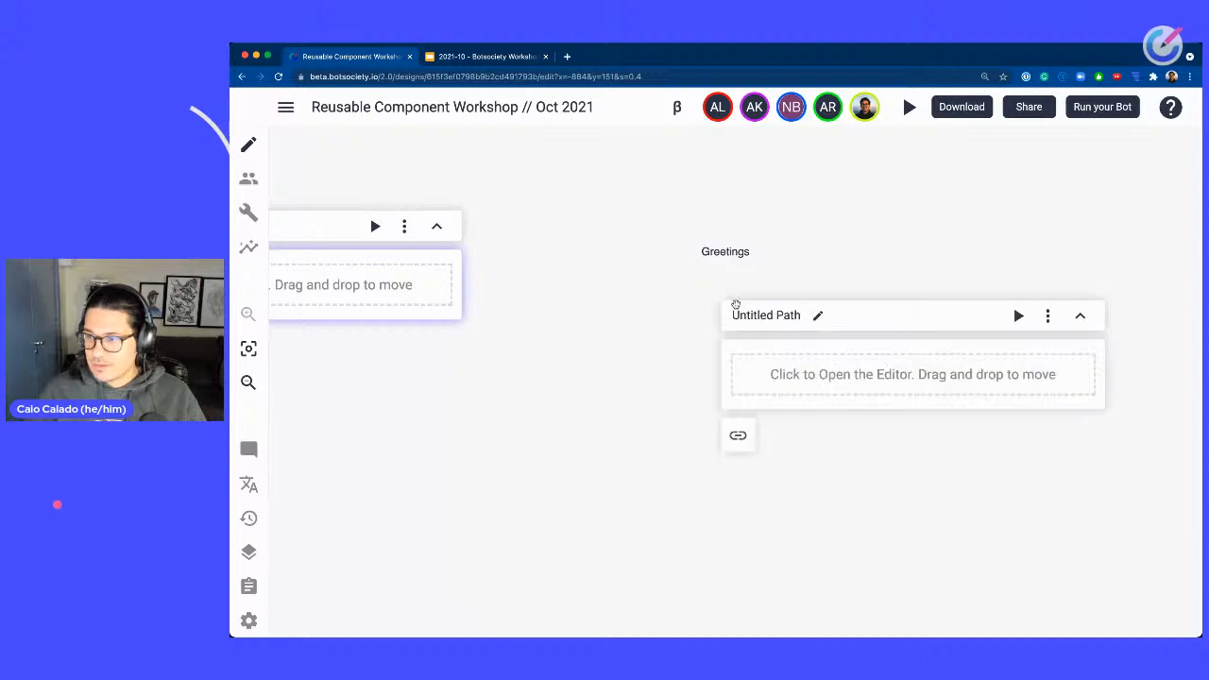
Delete the untitled path below the Greetings note.
{"action": "left_click", "coordinate": [1048, 316]}
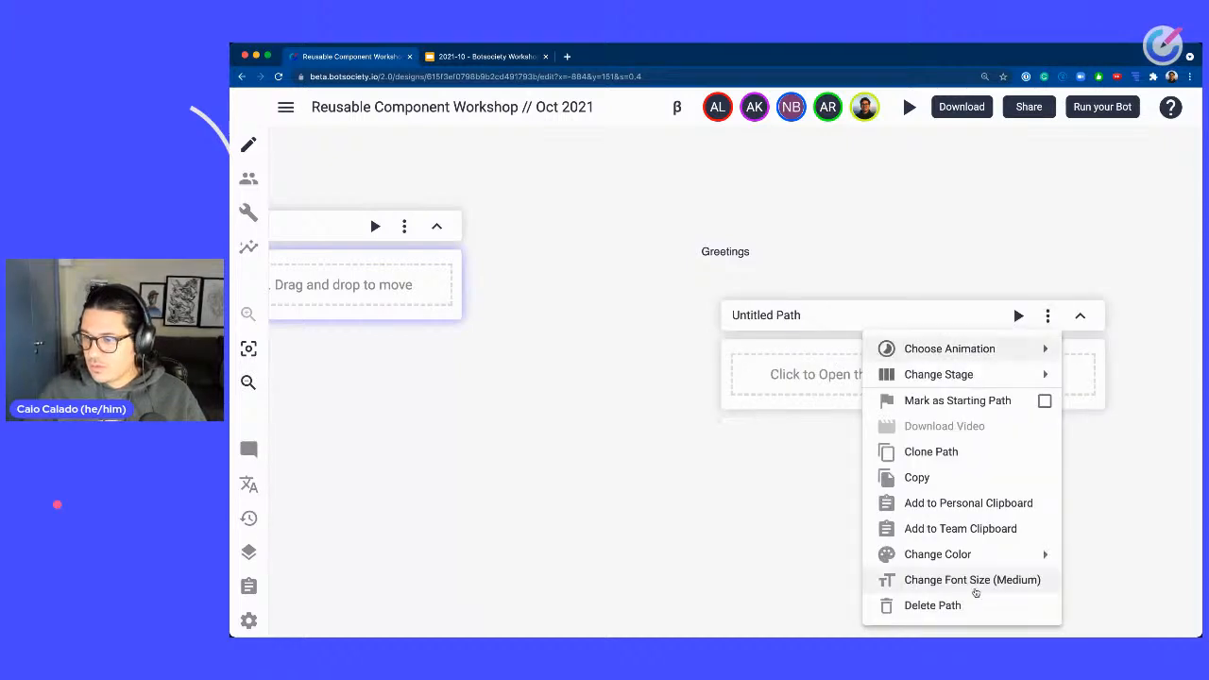
{"action": "left_click", "coordinate": [933, 605]}
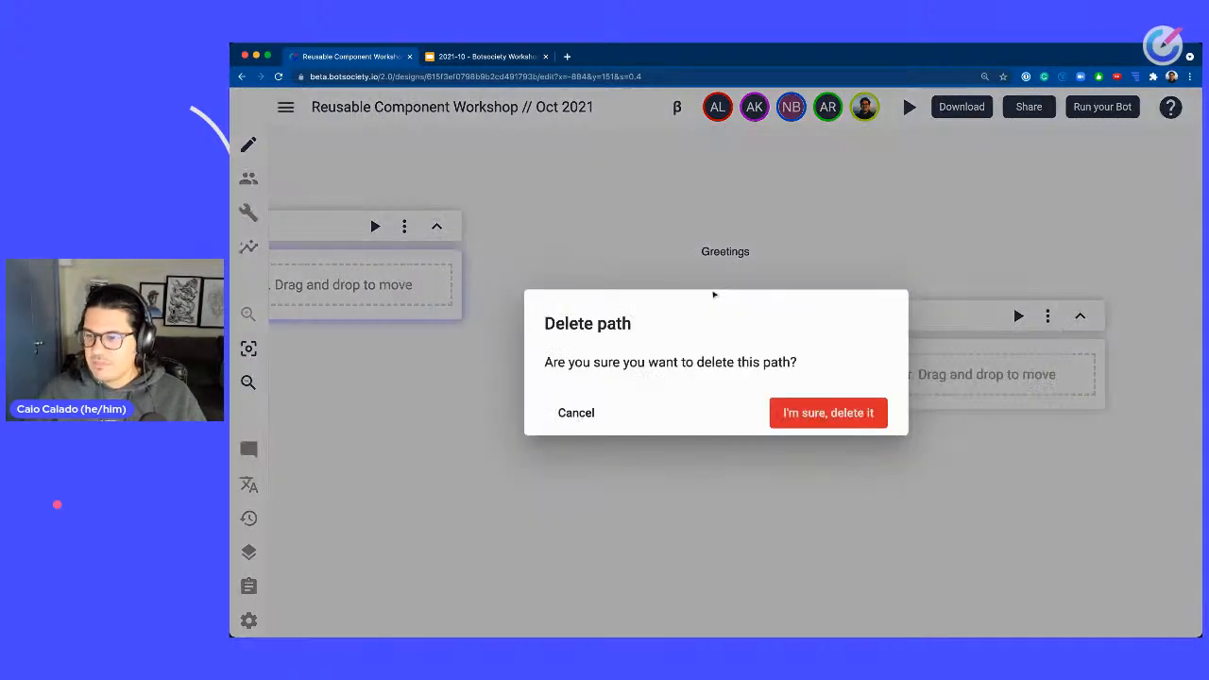
{"action": "left_click", "coordinate": [828, 413]}
Add a note reading Menu just below the Greetings note.
{"action": "right_click", "coordinate": [699, 286]}
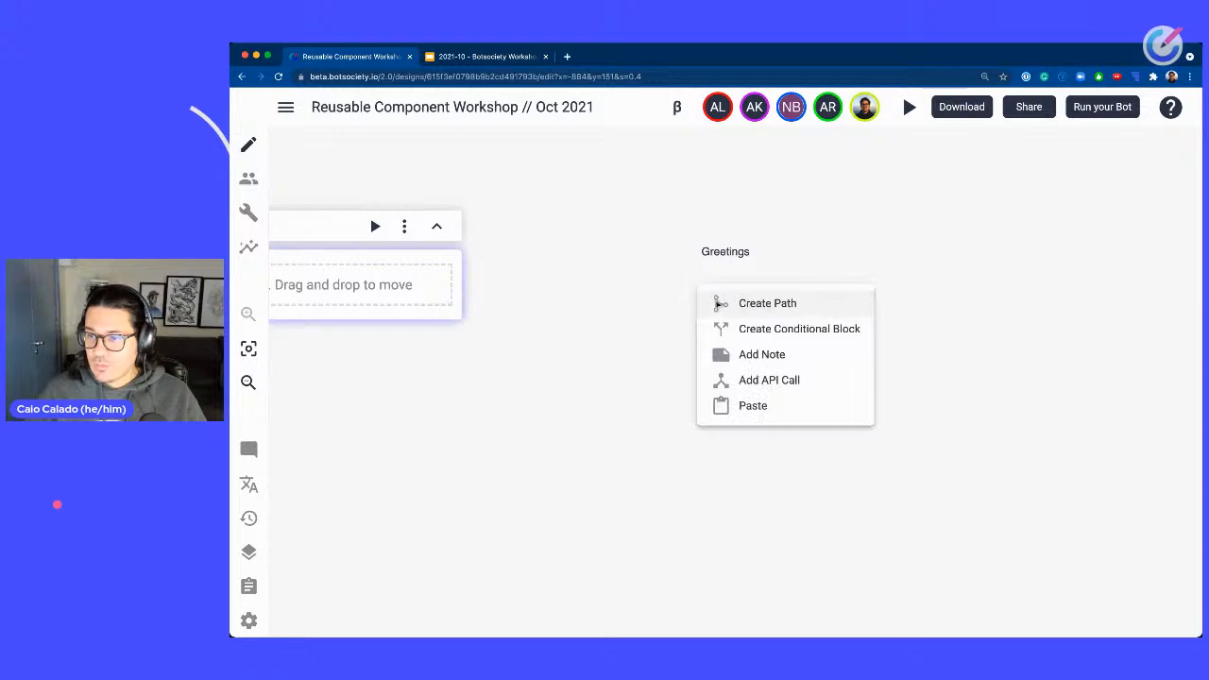
{"action": "left_click", "coordinate": [731, 356]}
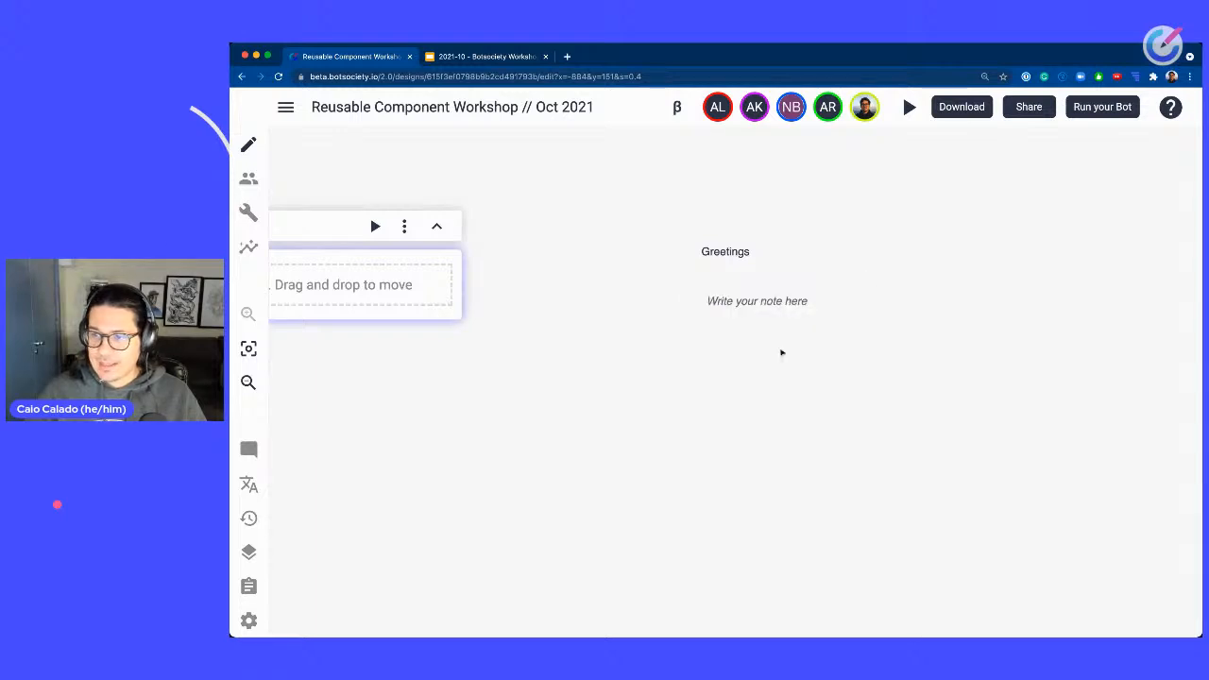
{"action": "left_click", "coordinate": [727, 301]}
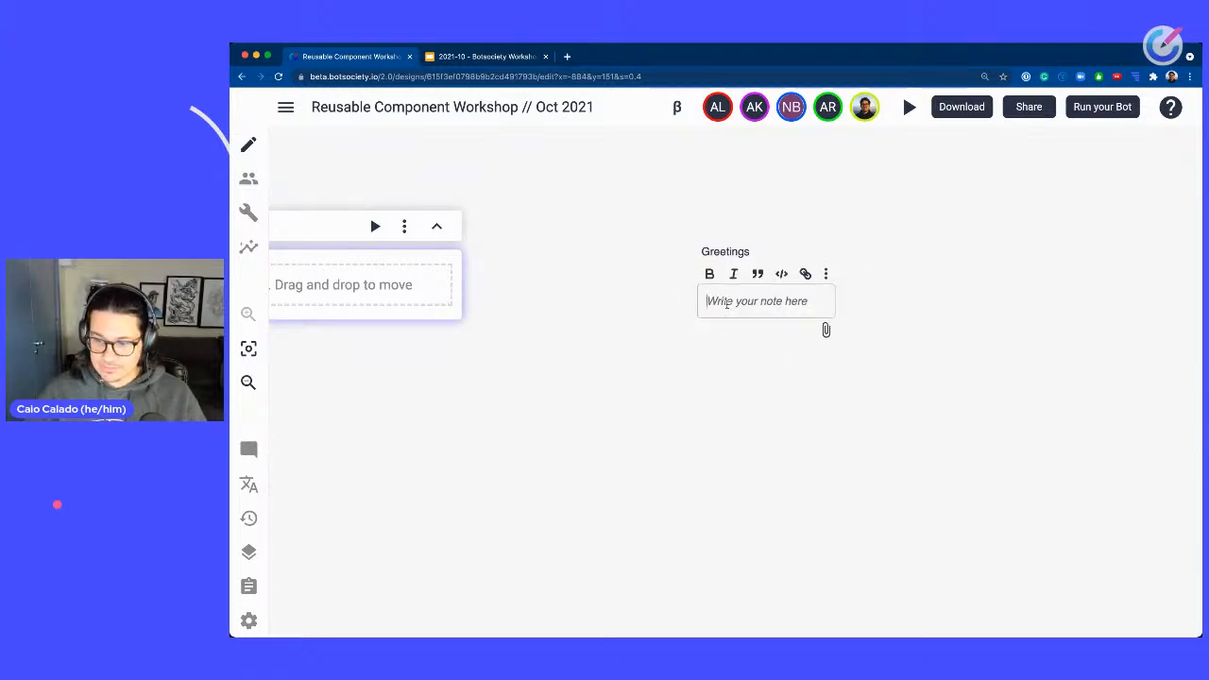
{"action": "type", "text": "Menu"}
{"action": "left_click", "coordinate": [721, 356]}
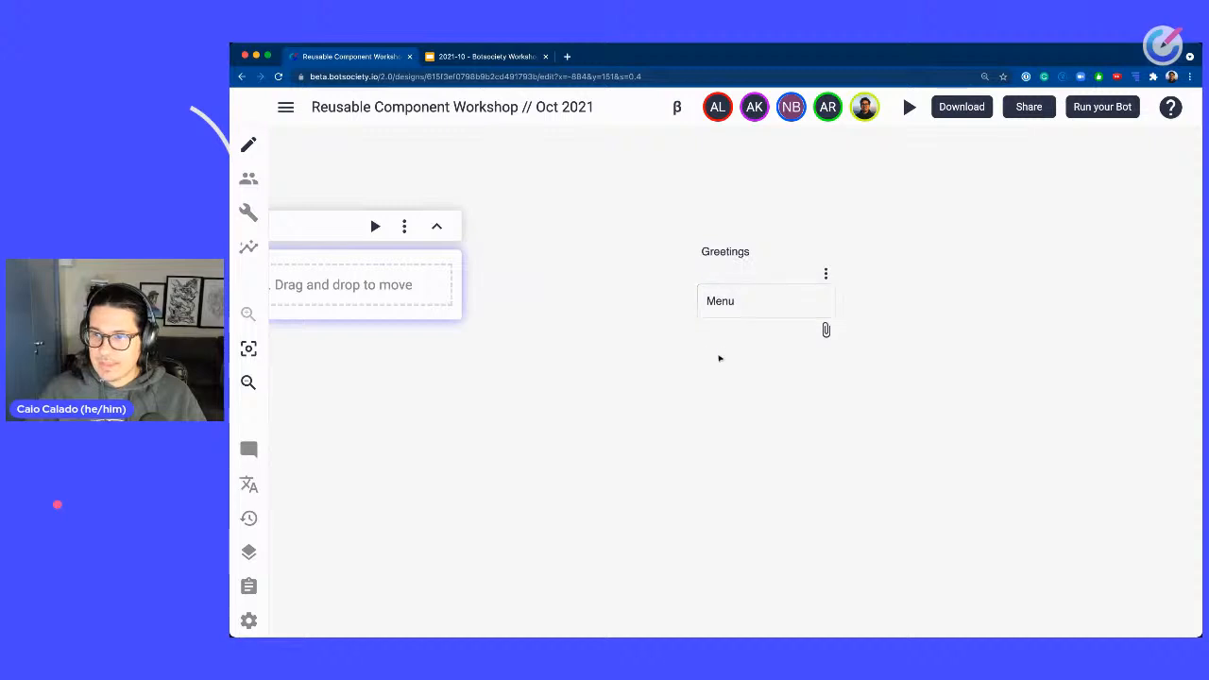
Add a note reading Checkout just below the Menu note.
{"action": "right_click", "coordinate": [721, 356]}
{"action": "left_click", "coordinate": [768, 426]}
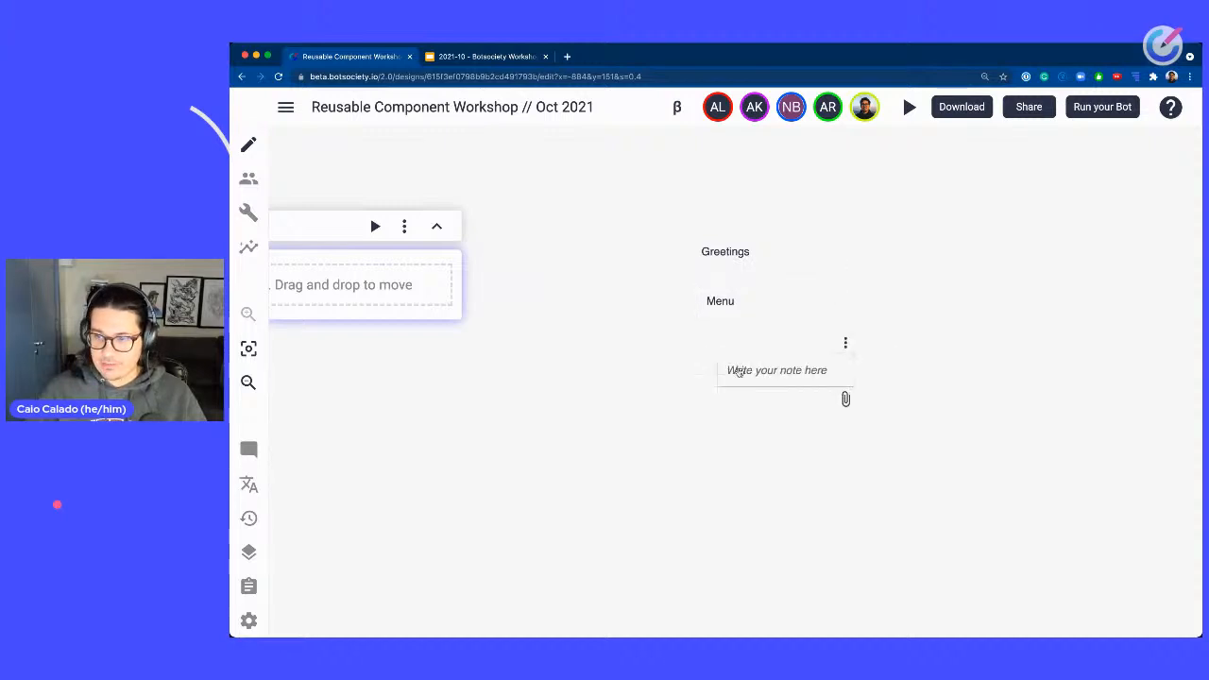
{"action": "left_click", "coordinate": [725, 348]}
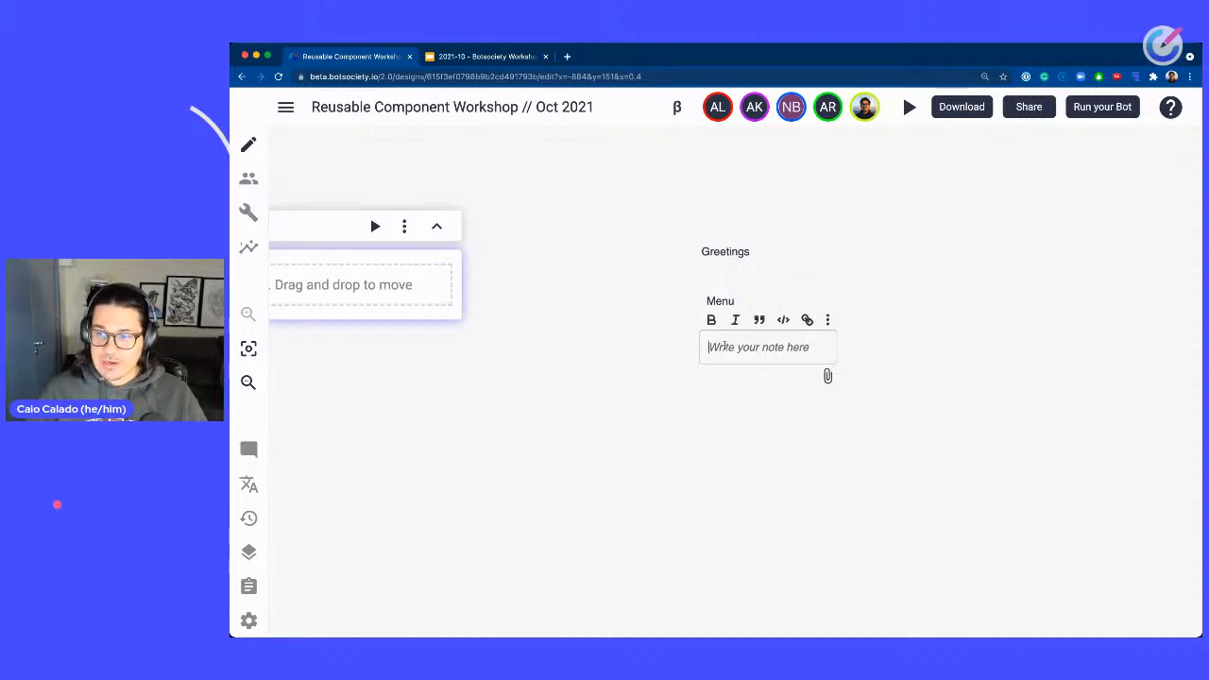
{"action": "type", "text": "Check"}
{"action": "type", "text": "out"}
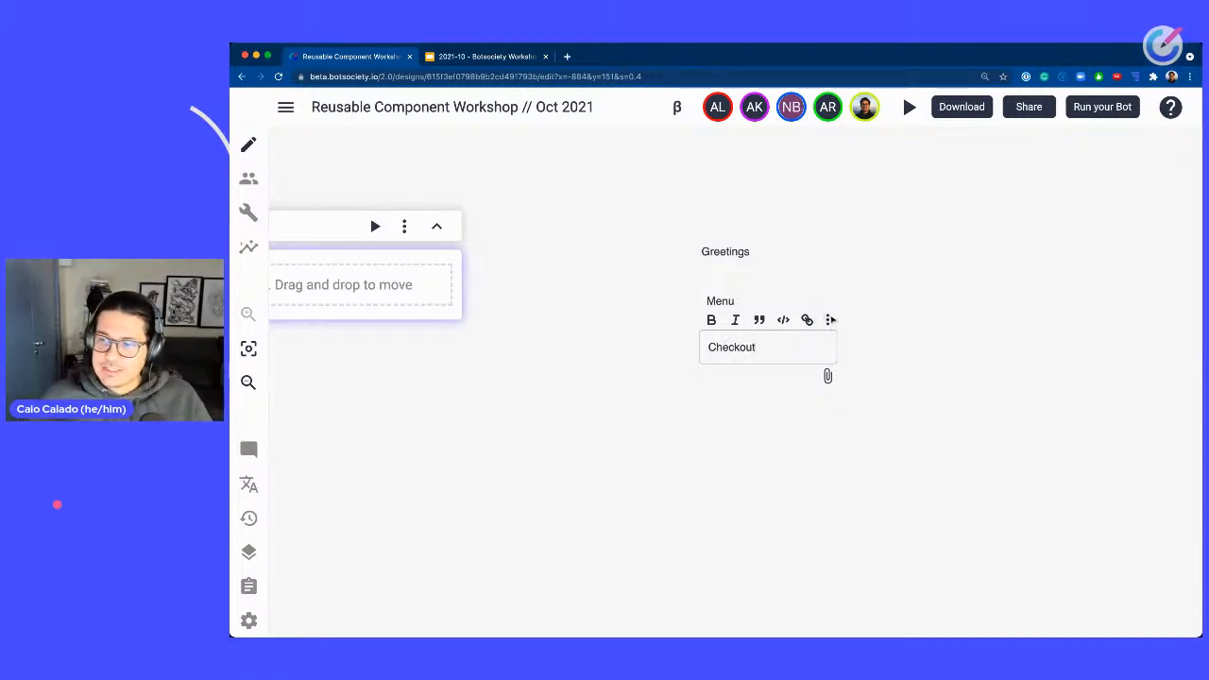
Change the color of the Checkout and Menu notes to yellow.
{"action": "left_click", "coordinate": [828, 319]}
{"action": "mouse_move", "coordinate": [867, 349]}
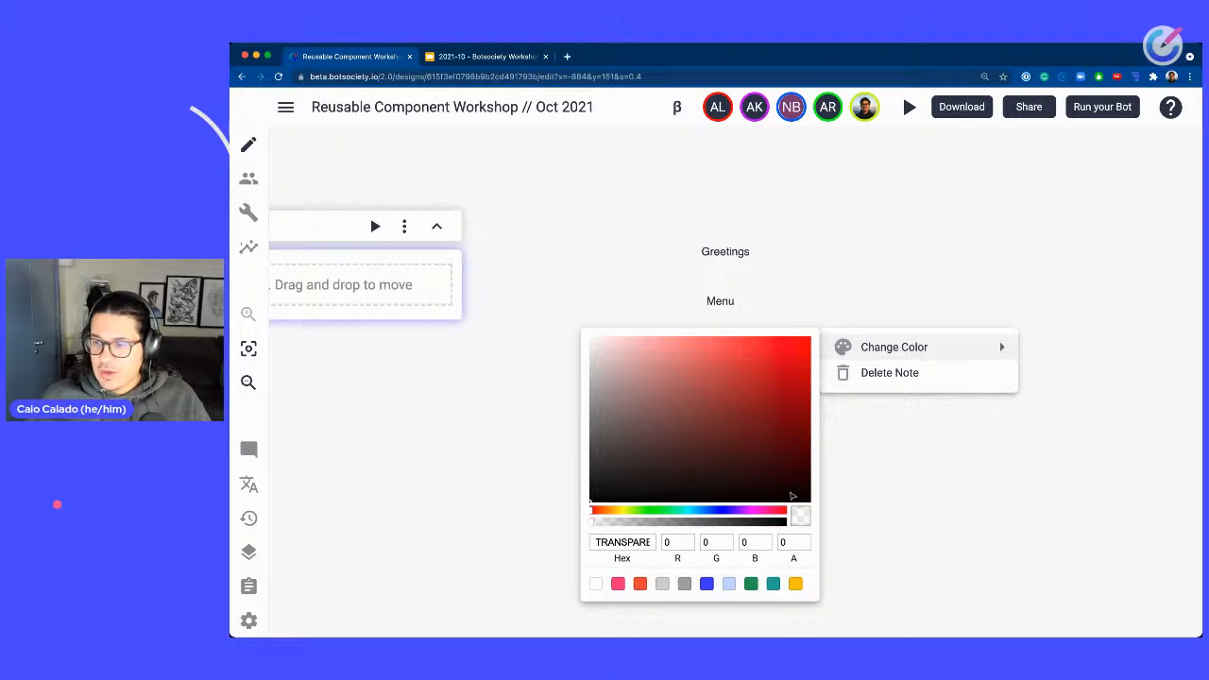
{"action": "left_click", "coordinate": [796, 584]}
{"action": "left_click", "coordinate": [832, 266]}
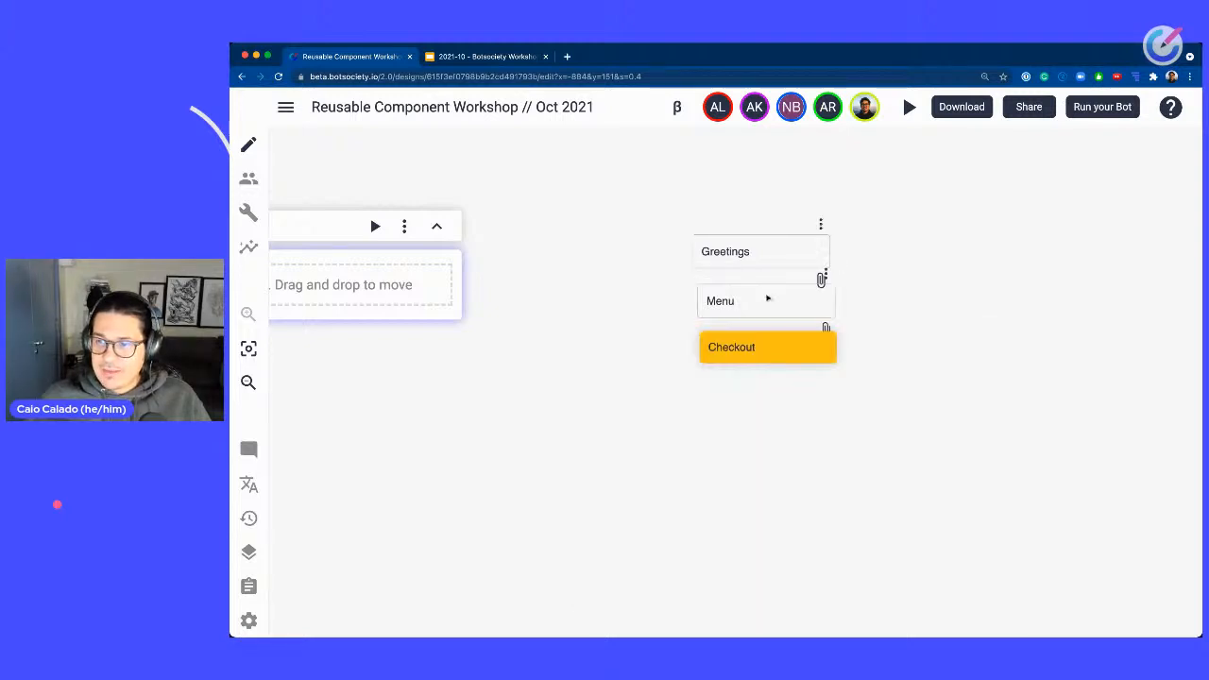
{"action": "left_click", "coordinate": [827, 275]}
{"action": "mouse_move", "coordinate": [861, 300]}
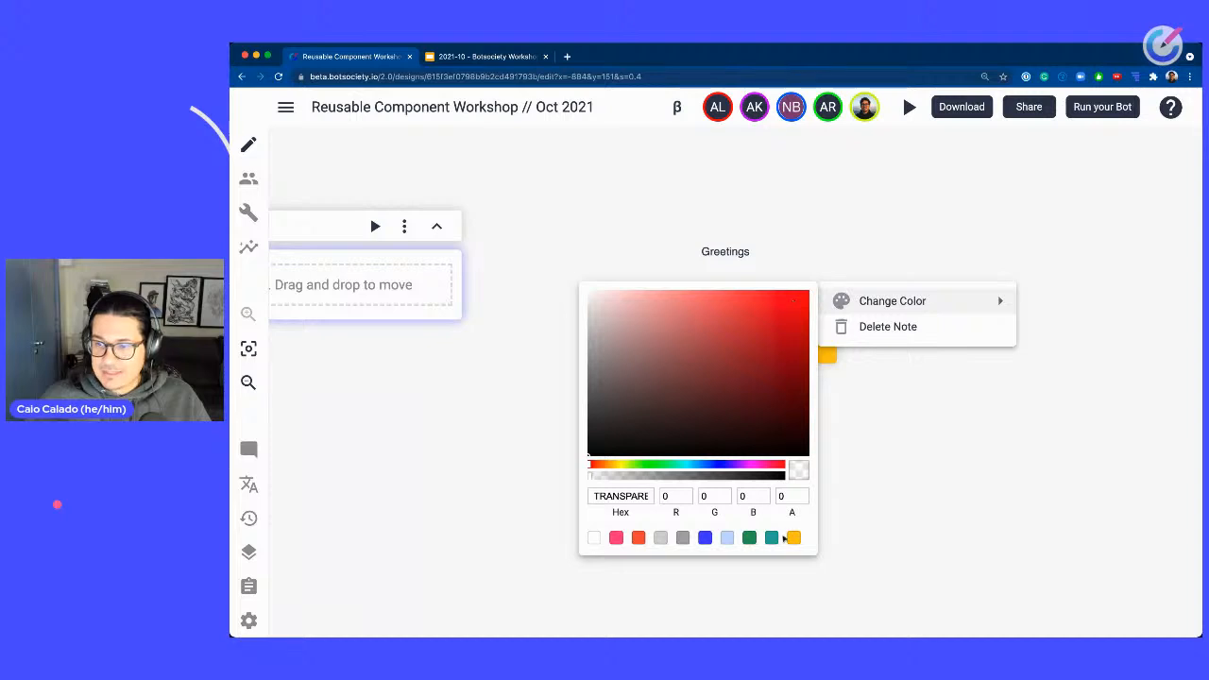
{"action": "left_click", "coordinate": [824, 203]}
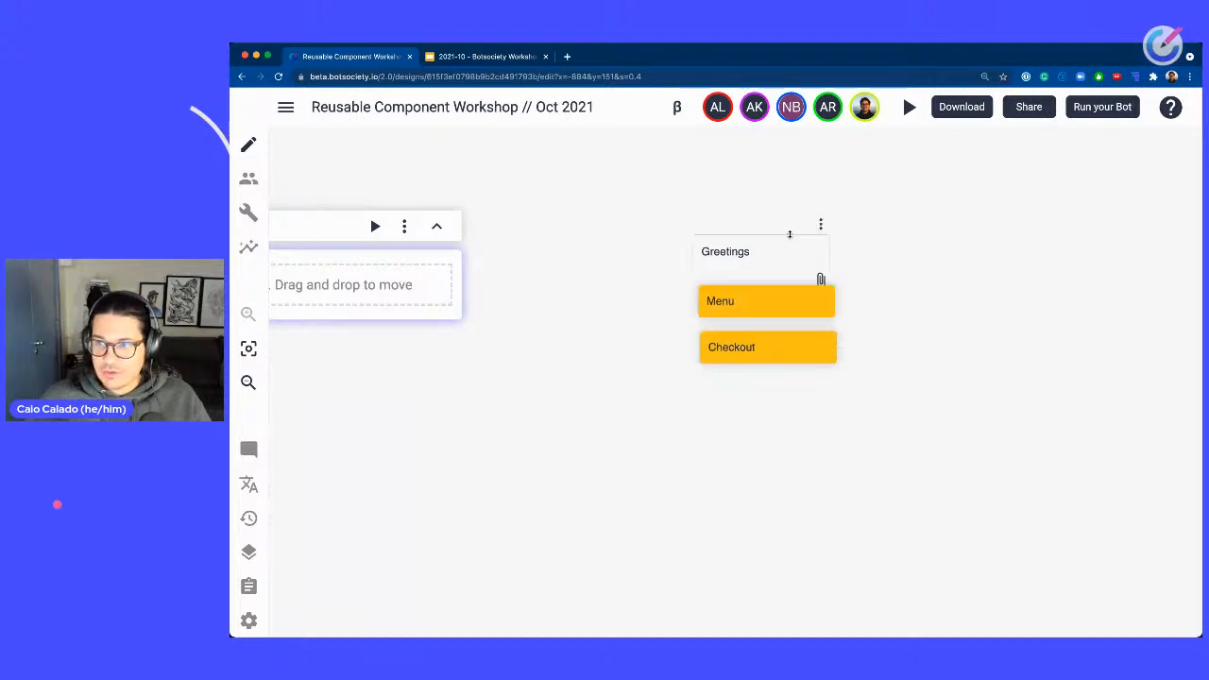
Change the Greetings note's color to yellow as well.
{"action": "left_click", "coordinate": [821, 224]}
{"action": "mouse_move", "coordinate": [853, 251]}
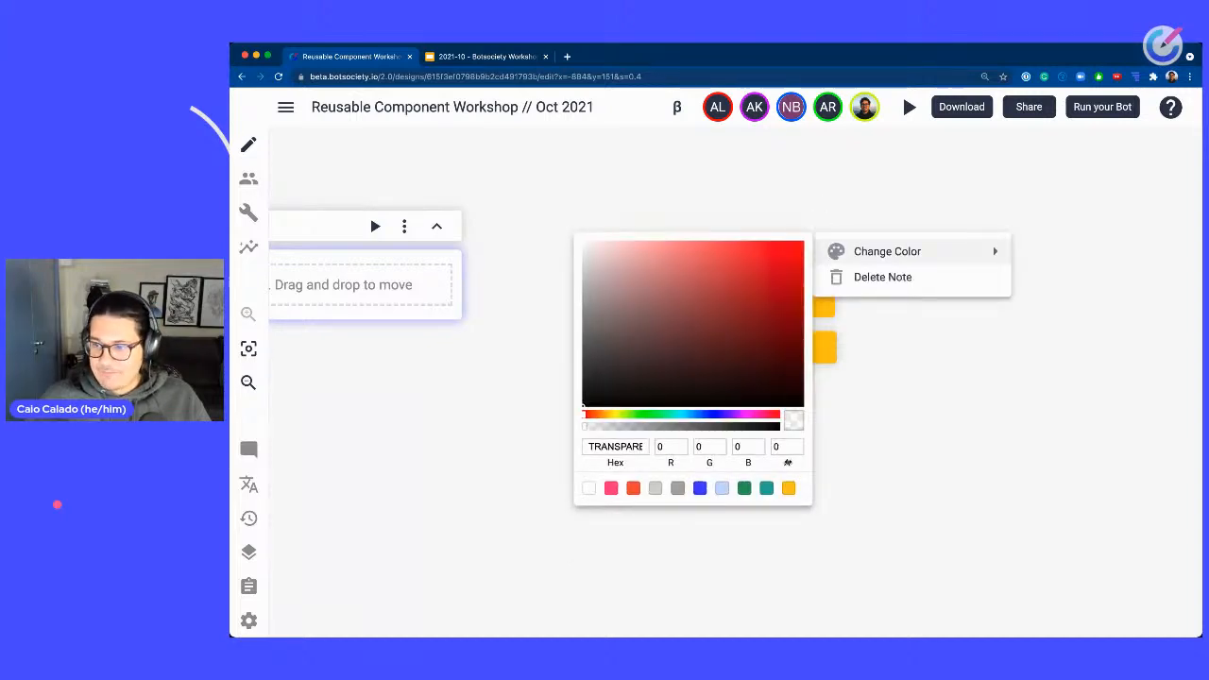
{"action": "left_click", "coordinate": [790, 490]}
{"action": "left_click", "coordinate": [943, 479]}
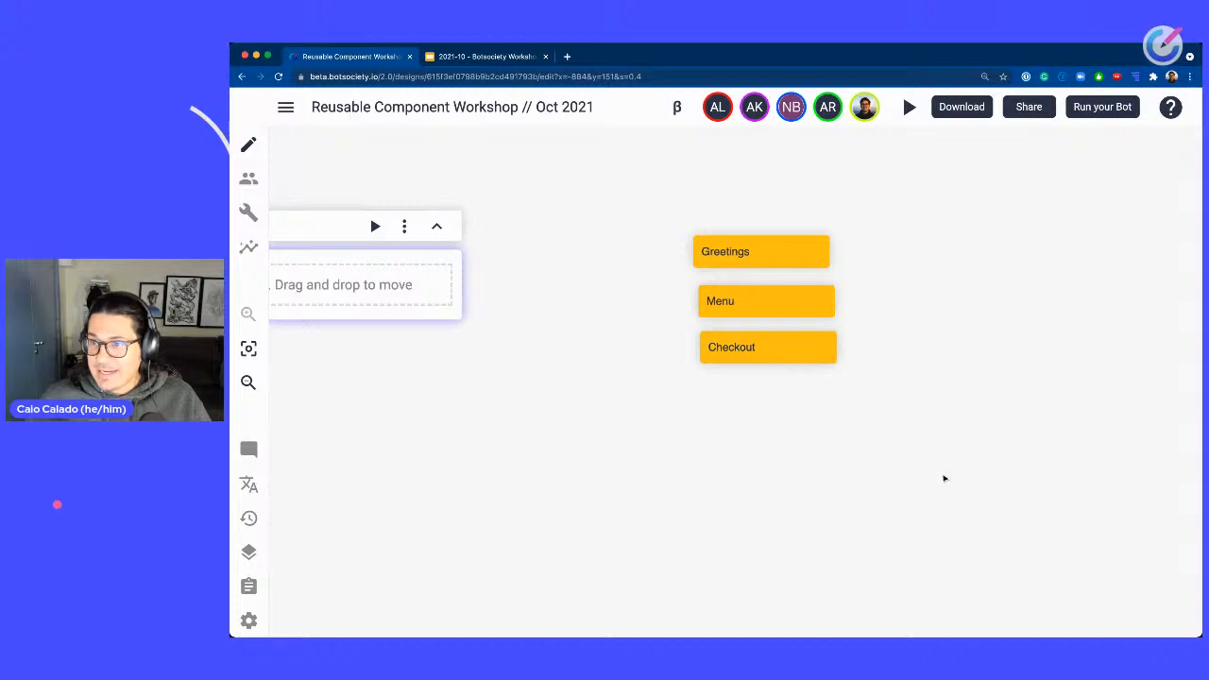
Spread the Menu and Checkout notes further down so the three notes are evenly spaced in a column.
{"action": "left_click_drag", "start_coordinate": [943, 477], "coordinate": [596, 154]}
{"action": "left_click_drag", "start_coordinate": [810, 320], "coordinate": [785, 324]}
{"action": "left_click_drag", "start_coordinate": [1005, 303], "coordinate": [715, 237]}
{"action": "left_click_drag", "start_coordinate": [491, 312], "coordinate": [481, 435]}
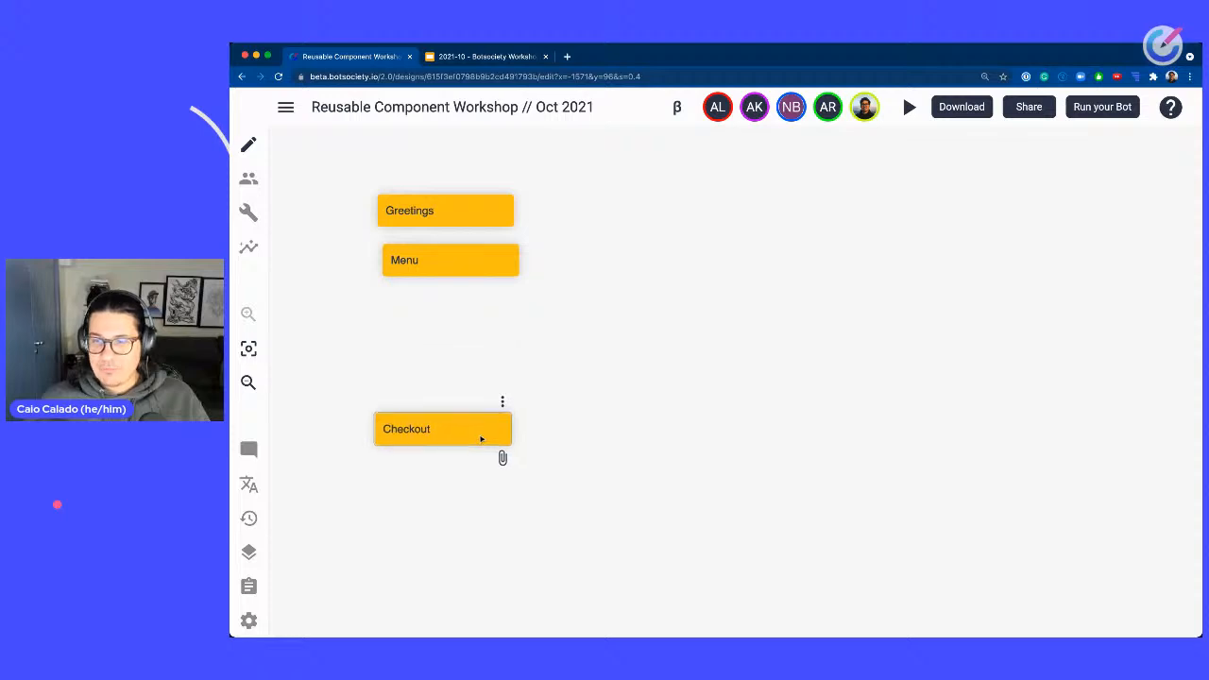
{"action": "left_click_drag", "start_coordinate": [502, 263], "coordinate": [499, 321]}
{"action": "scroll", "coordinate": [648, 256], "scroll_direction": "up", "scroll_amount": 3}
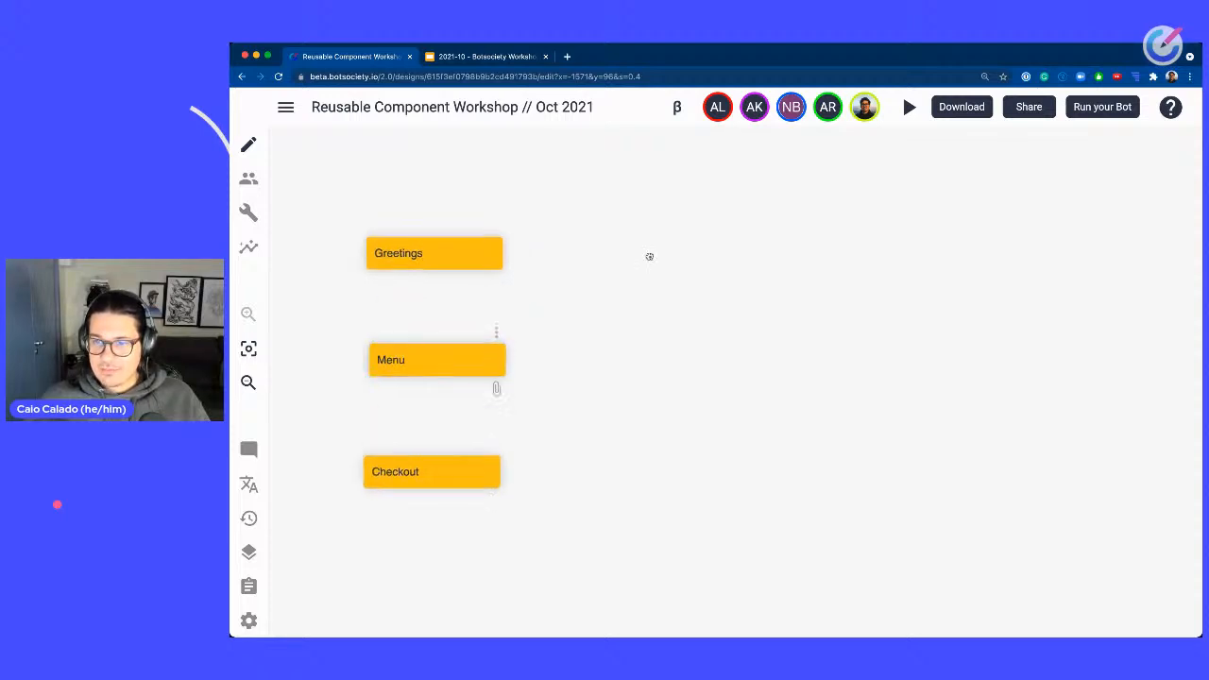
Add a note reading Formal to the right of the Greetings note.
{"action": "right_click", "coordinate": [602, 297]}
{"action": "left_click", "coordinate": [602, 273]}
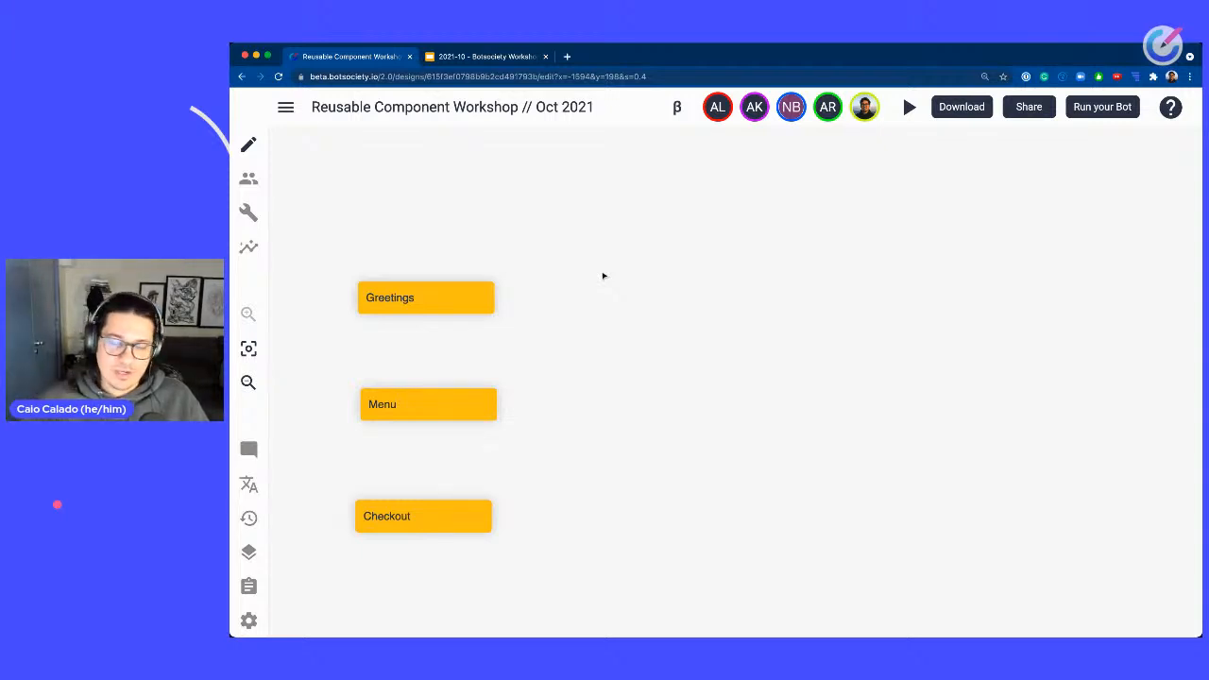
{"action": "right_click", "coordinate": [605, 277]}
{"action": "left_click", "coordinate": [642, 339]}
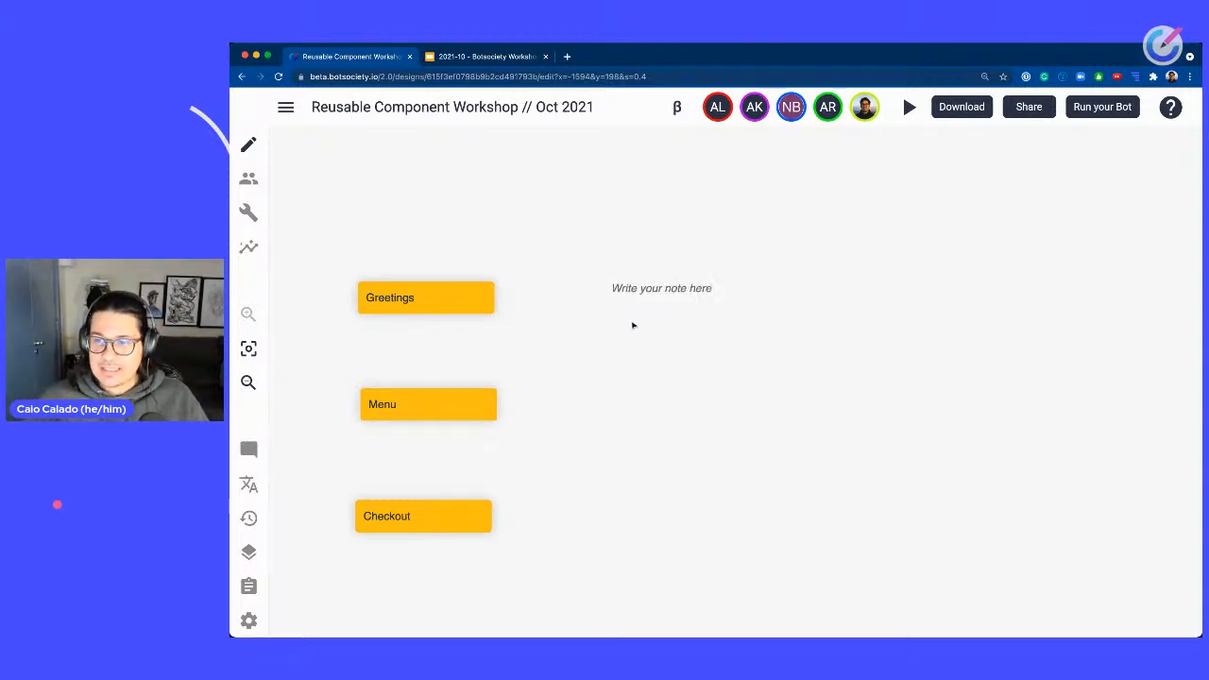
{"action": "type", "text": "Formal"}
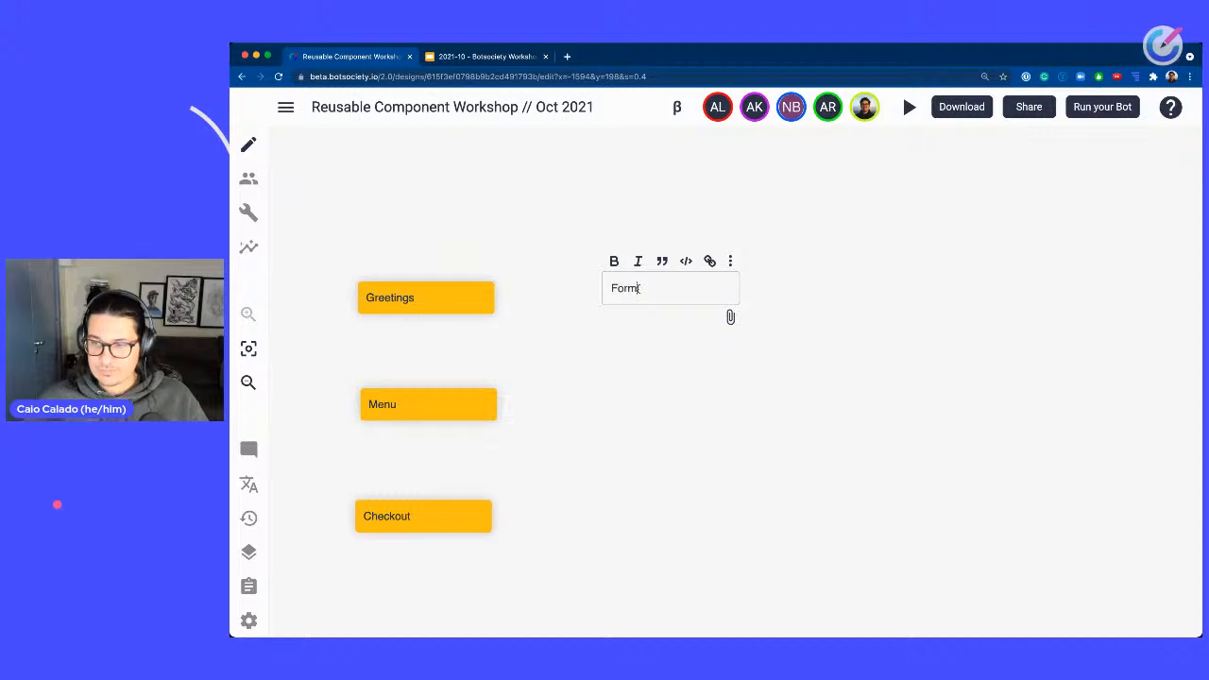
{"action": "left_click", "coordinate": [843, 275]}
{"action": "left_click_drag", "start_coordinate": [731, 285], "coordinate": [714, 294]}
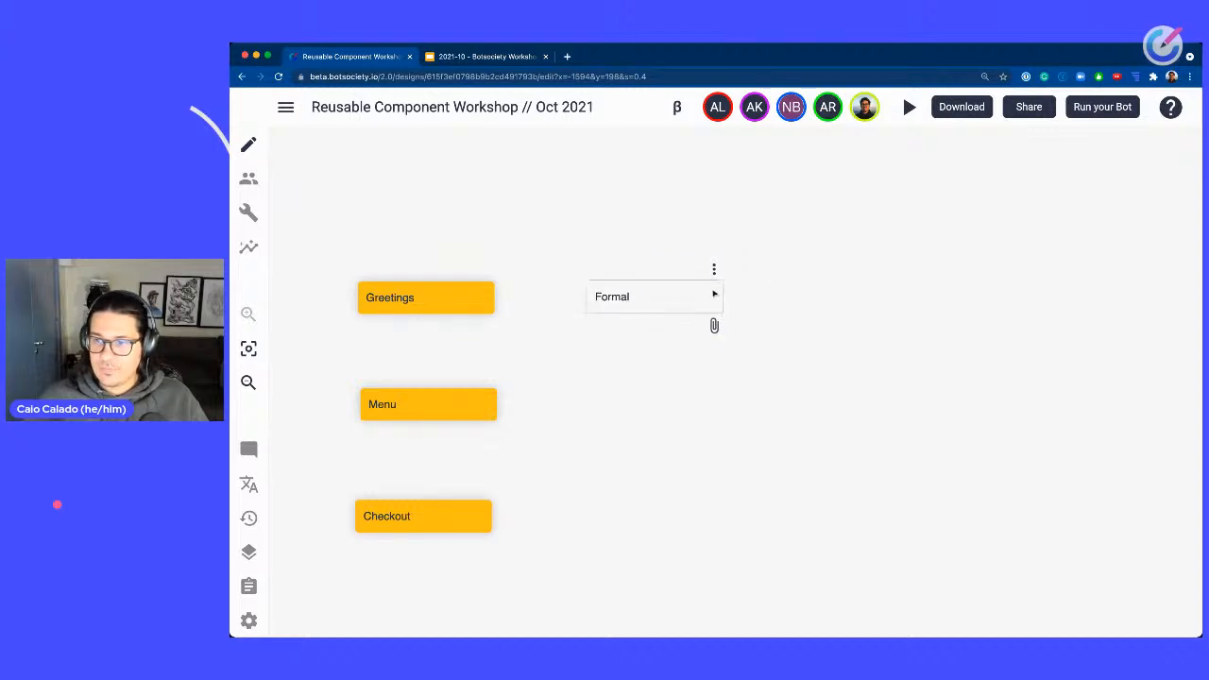
Add a note reading Informal to the right of the Formal note.
{"action": "right_click", "coordinate": [891, 294]}
{"action": "left_click", "coordinate": [935, 357]}
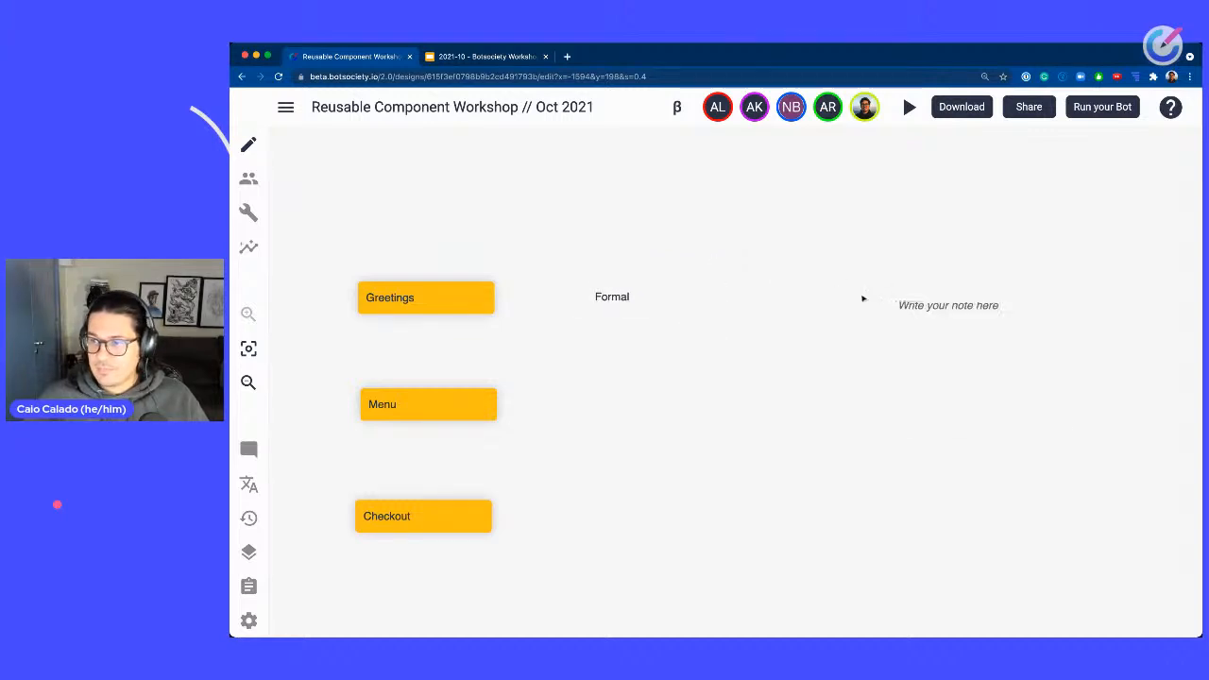
{"action": "left_click_drag", "start_coordinate": [926, 305], "coordinate": [809, 296]}
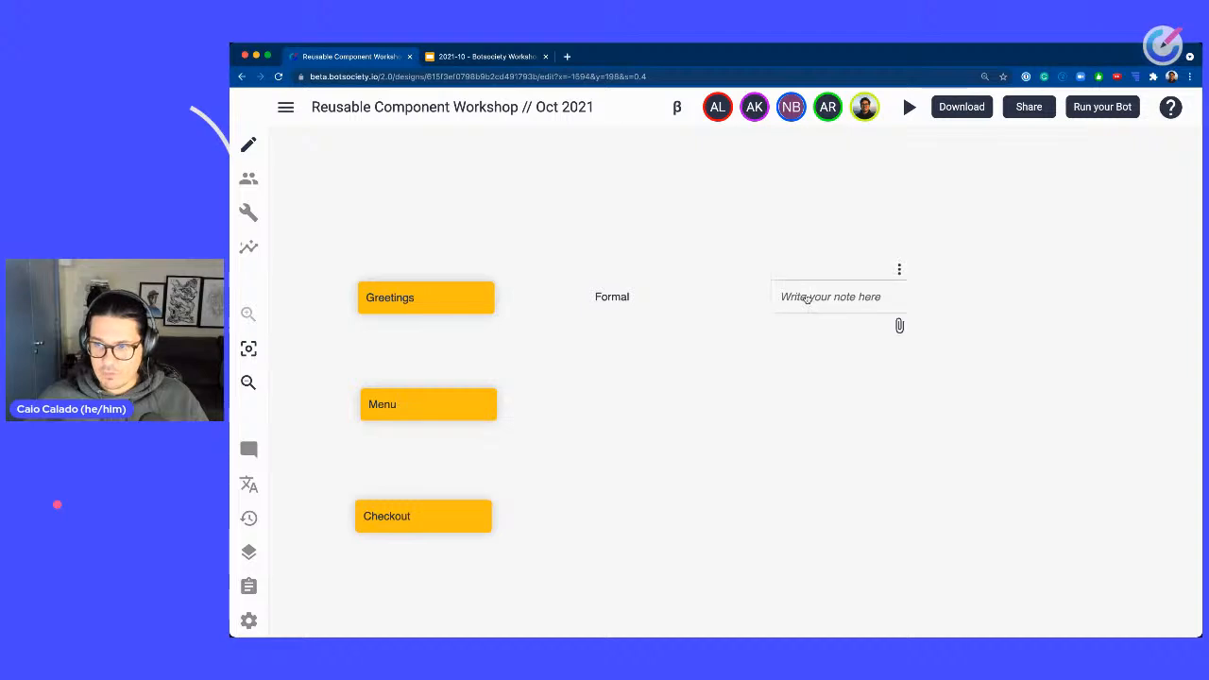
{"action": "left_click", "coordinate": [809, 297]}
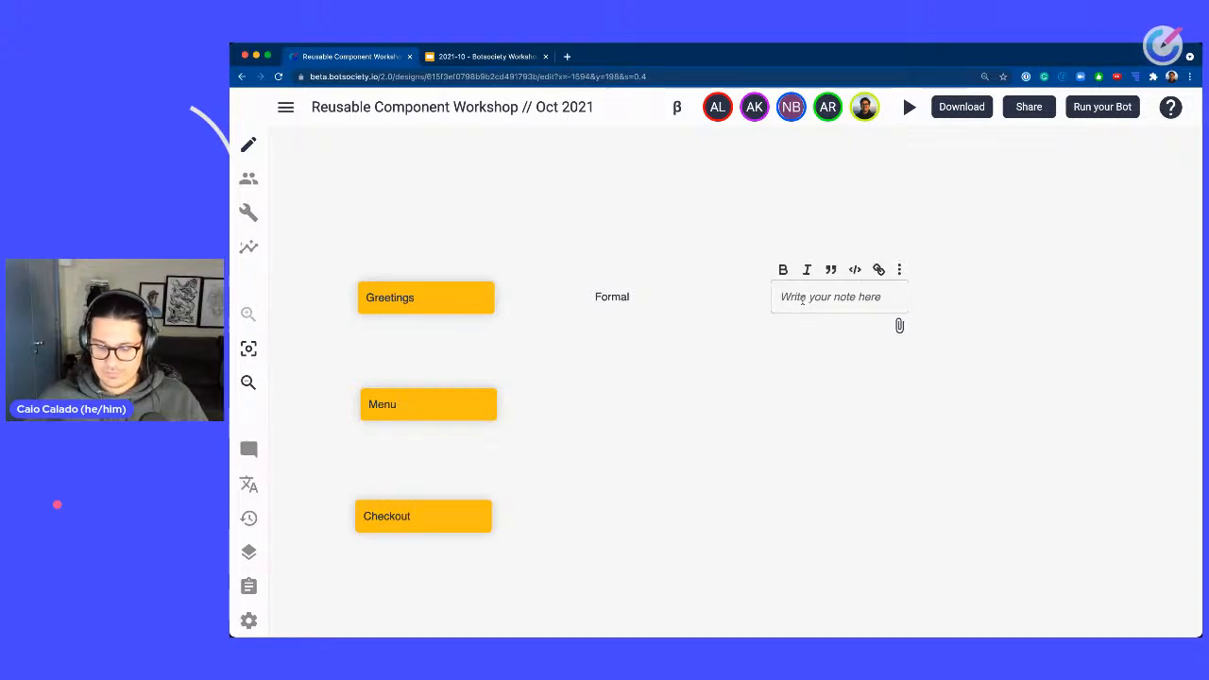
{"action": "type", "text": "Informal"}
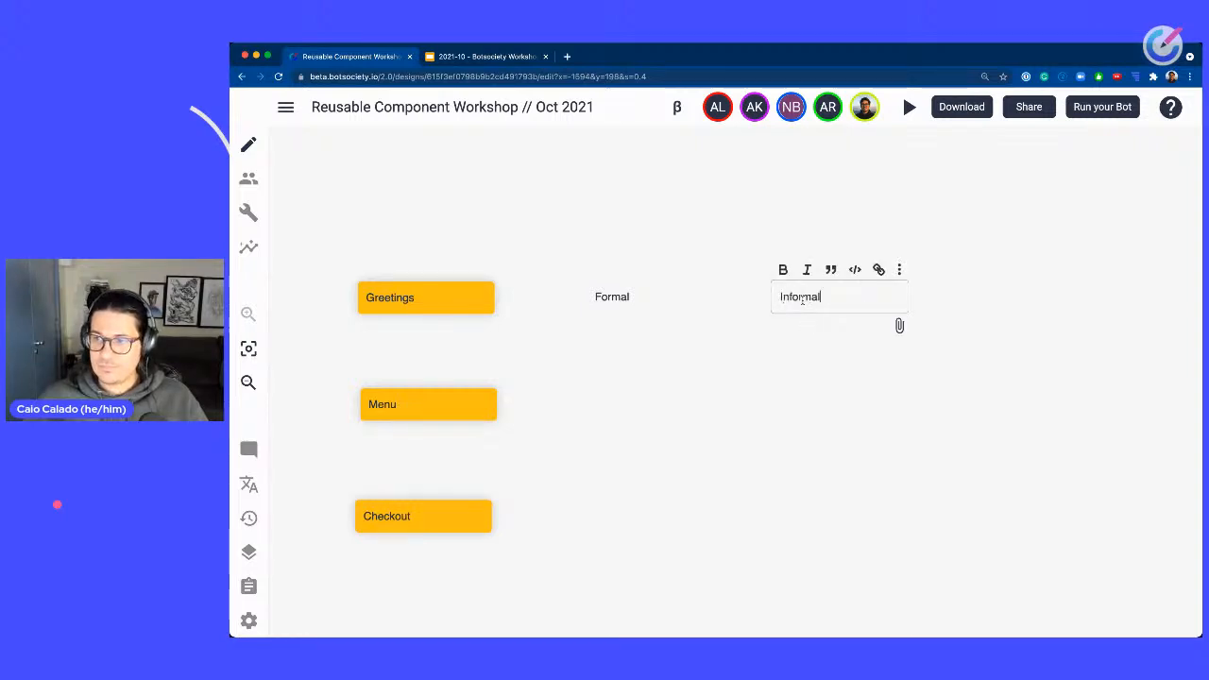
{"action": "left_click", "coordinate": [1007, 300]}
Add a note reading Friendly to the right of the Informal note.
{"action": "right_click", "coordinate": [1018, 290]}
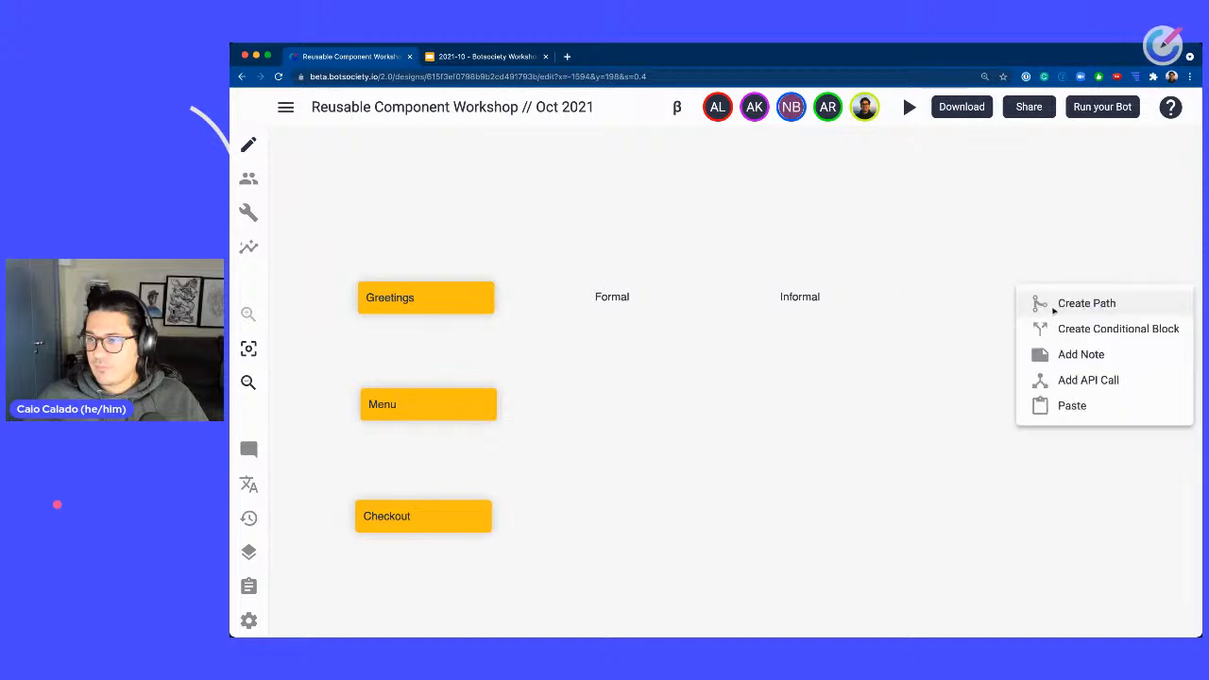
{"action": "left_click", "coordinate": [1080, 354]}
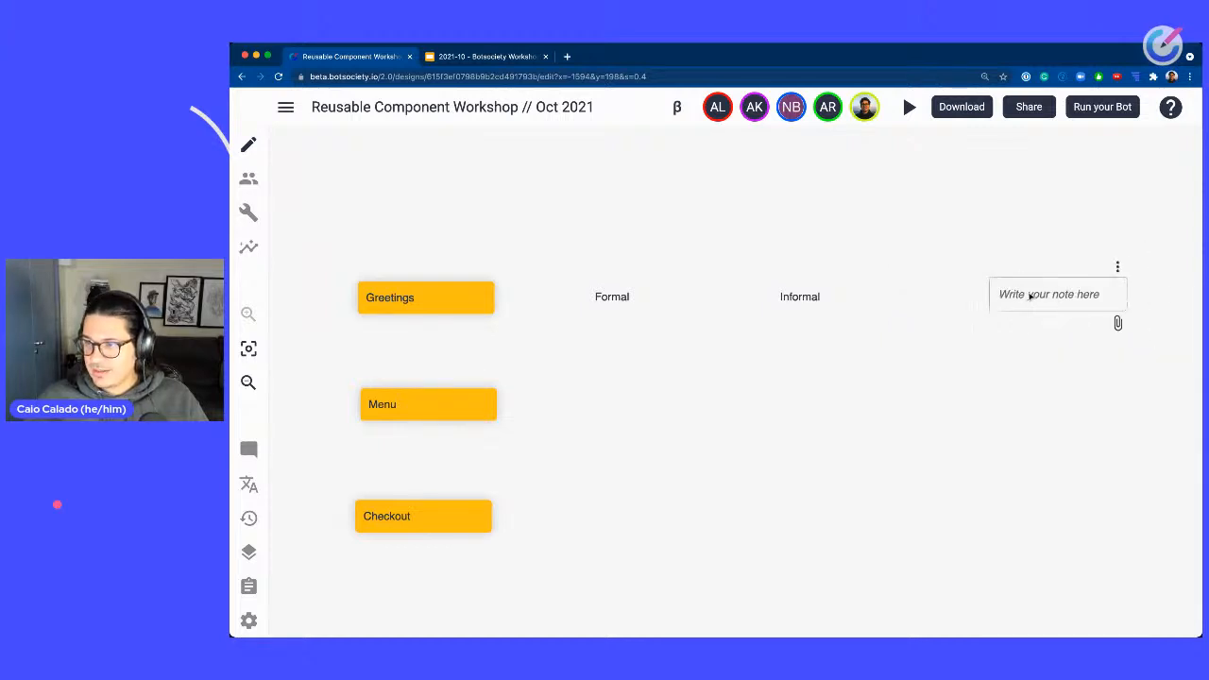
{"action": "left_click", "coordinate": [1009, 295]}
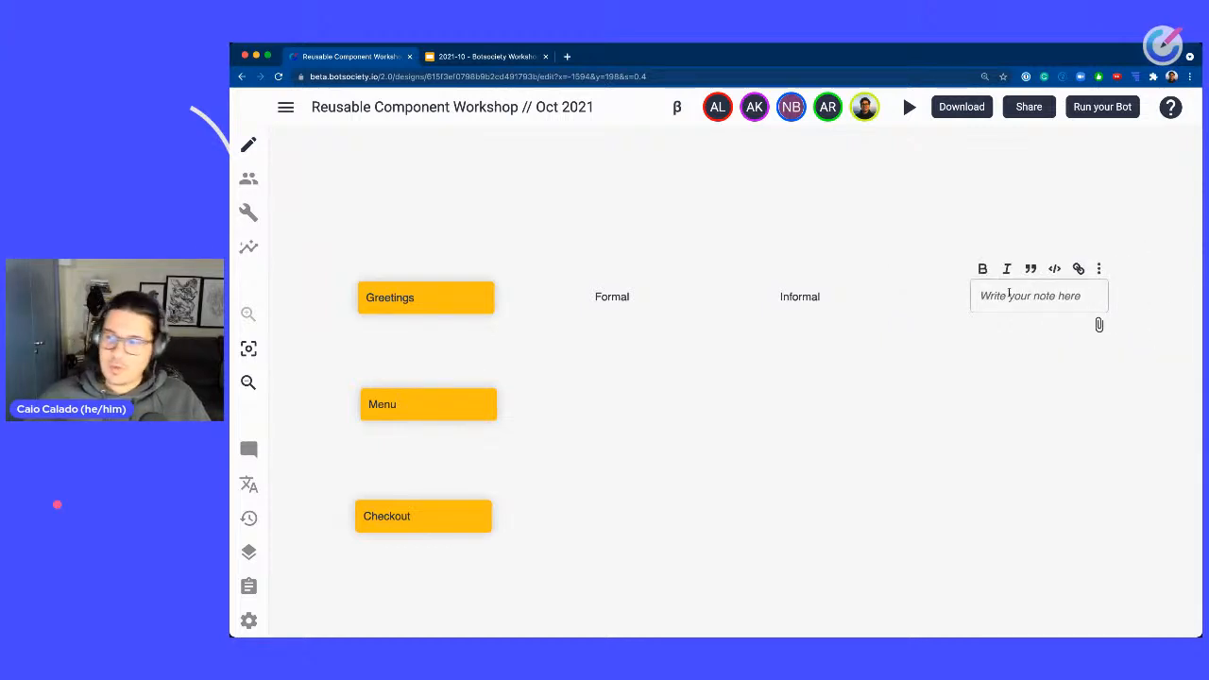
{"action": "type", "text": "Friendly"}
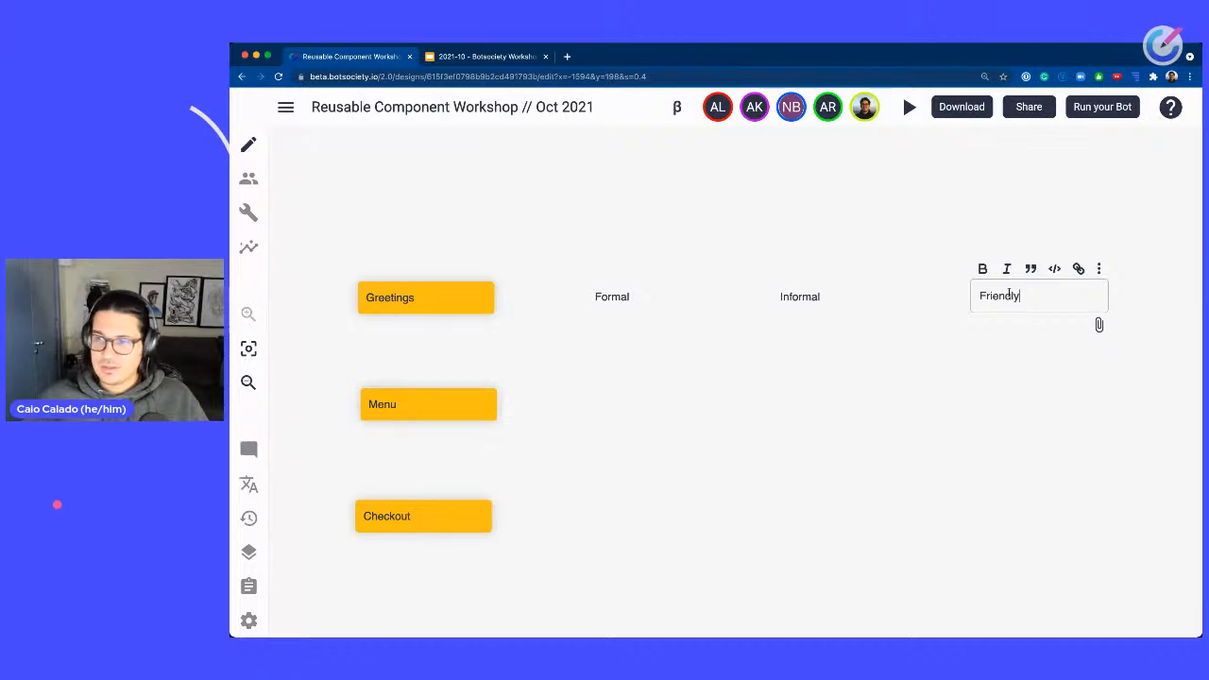
{"action": "left_click", "coordinate": [602, 418]}
Add a note reading Quick replies to the right of the Menu note.
{"action": "right_click", "coordinate": [580, 400]}
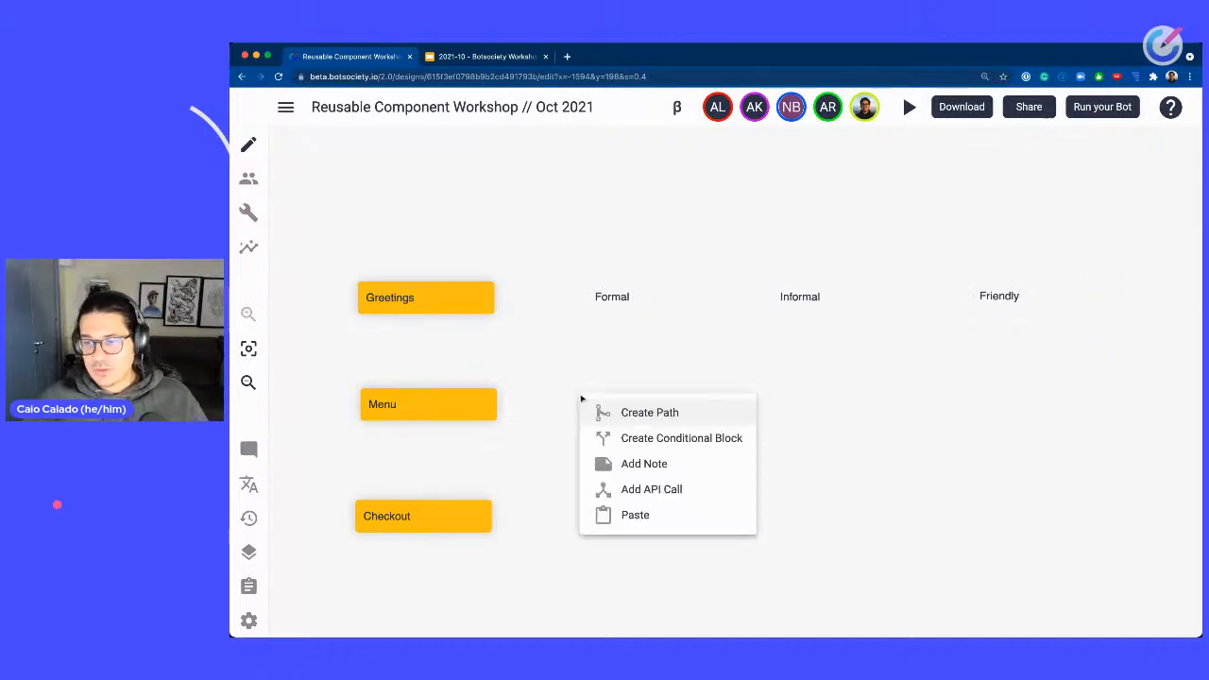
{"action": "left_click", "coordinate": [645, 467]}
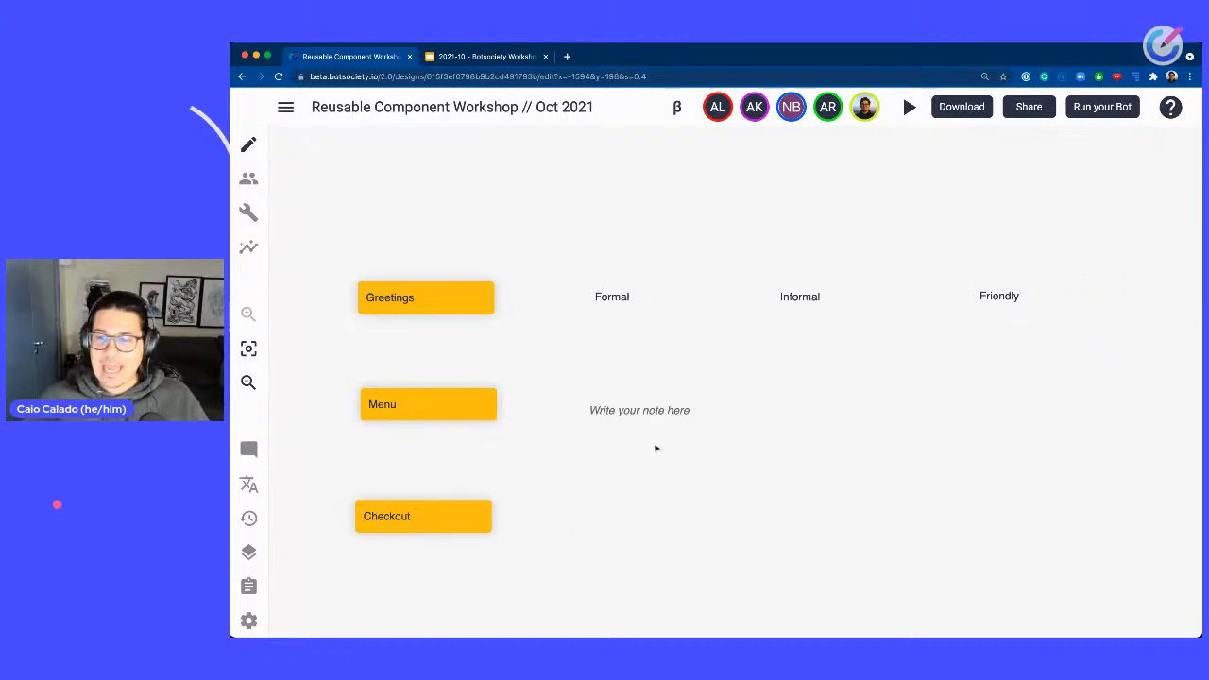
{"action": "mouse_move", "coordinate": [660, 415]}
{"action": "left_mouse_down"}
{"action": "mouse_move", "coordinate": [637, 407]}
{"action": "mouse_move", "coordinate": [648, 410]}
{"action": "left_mouse_up"}
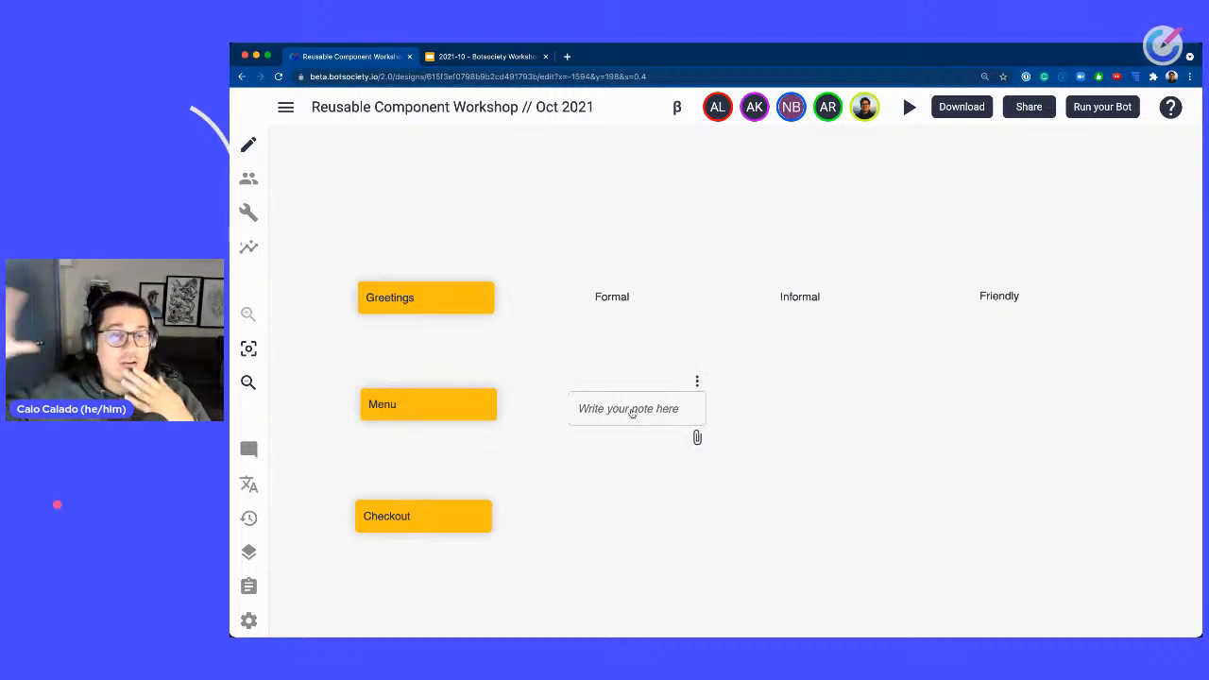
{"action": "left_click", "coordinate": [631, 409]}
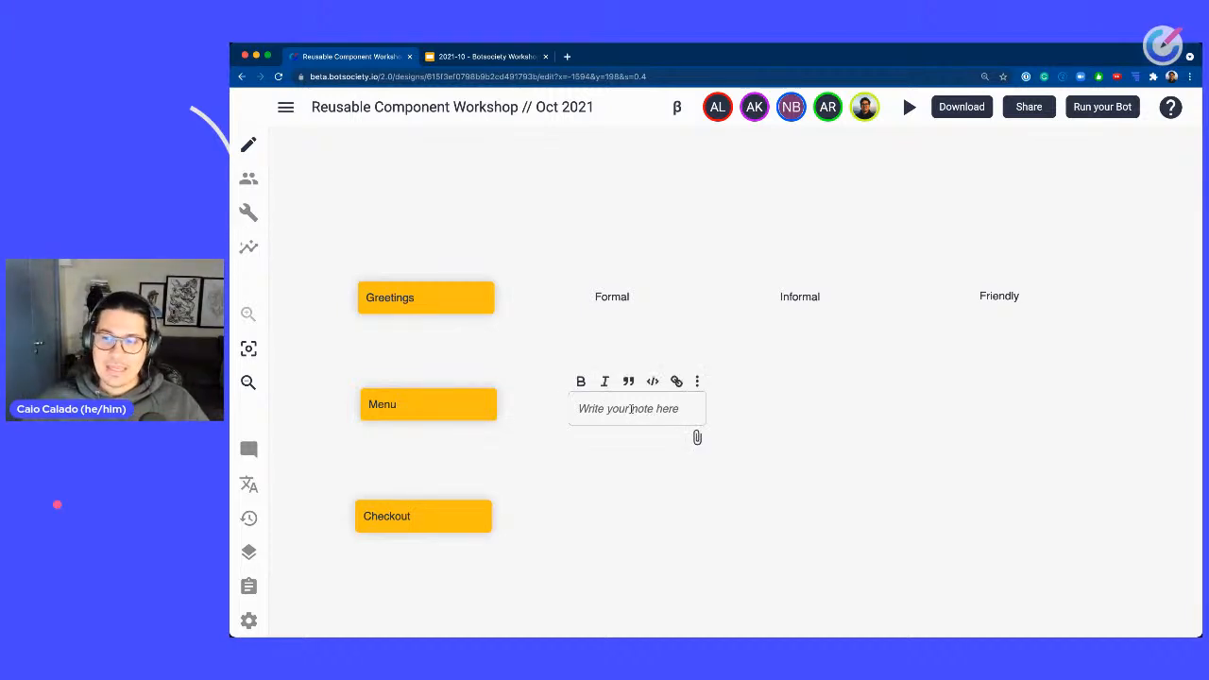
{"action": "type", "text": "Qui"}
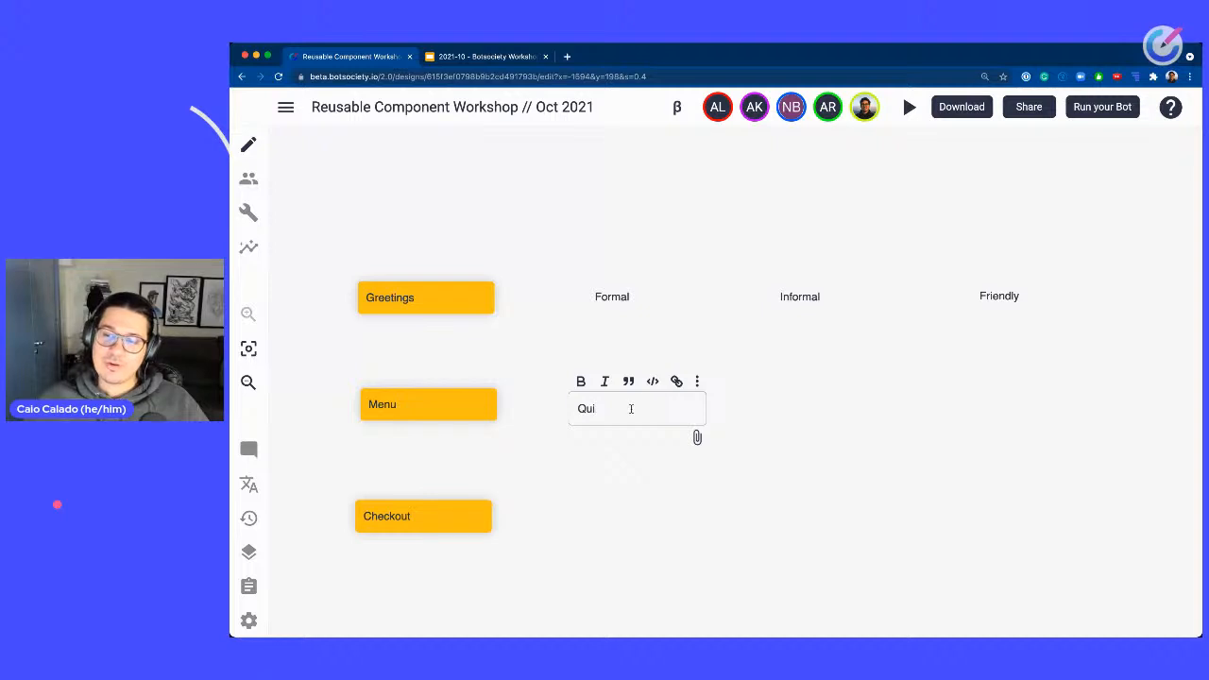
{"action": "type", "text": "ck rep"}
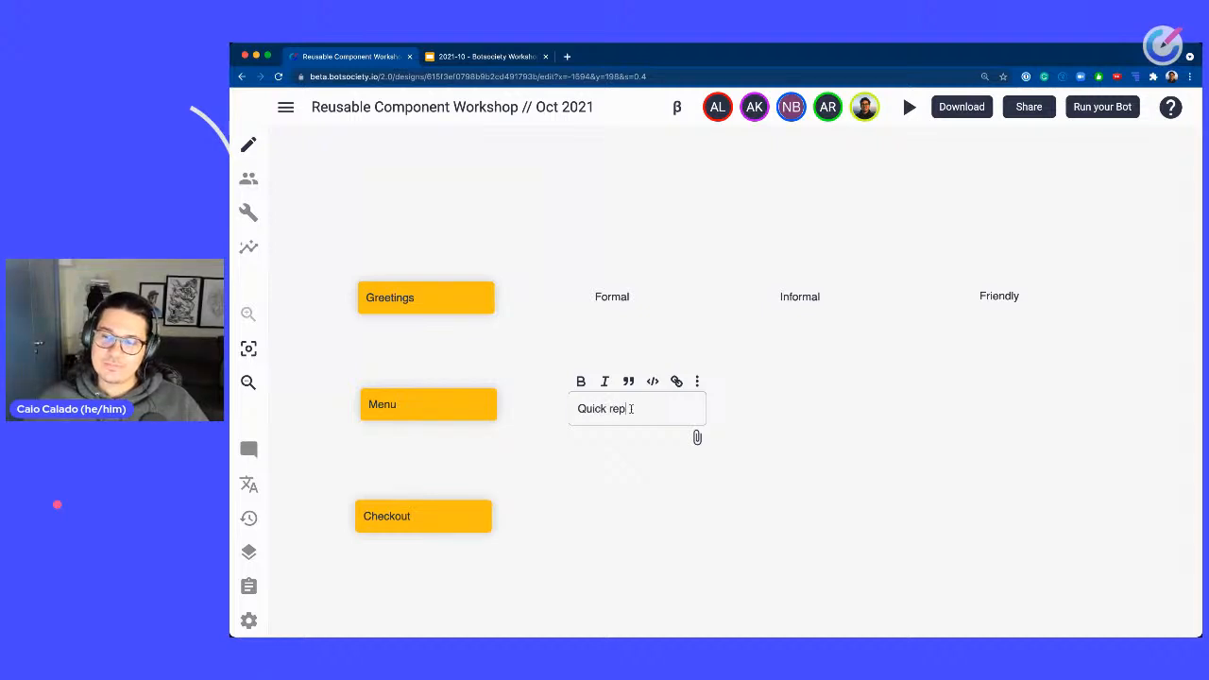
{"action": "type", "text": "lies"}
{"action": "left_click", "coordinate": [791, 416]}
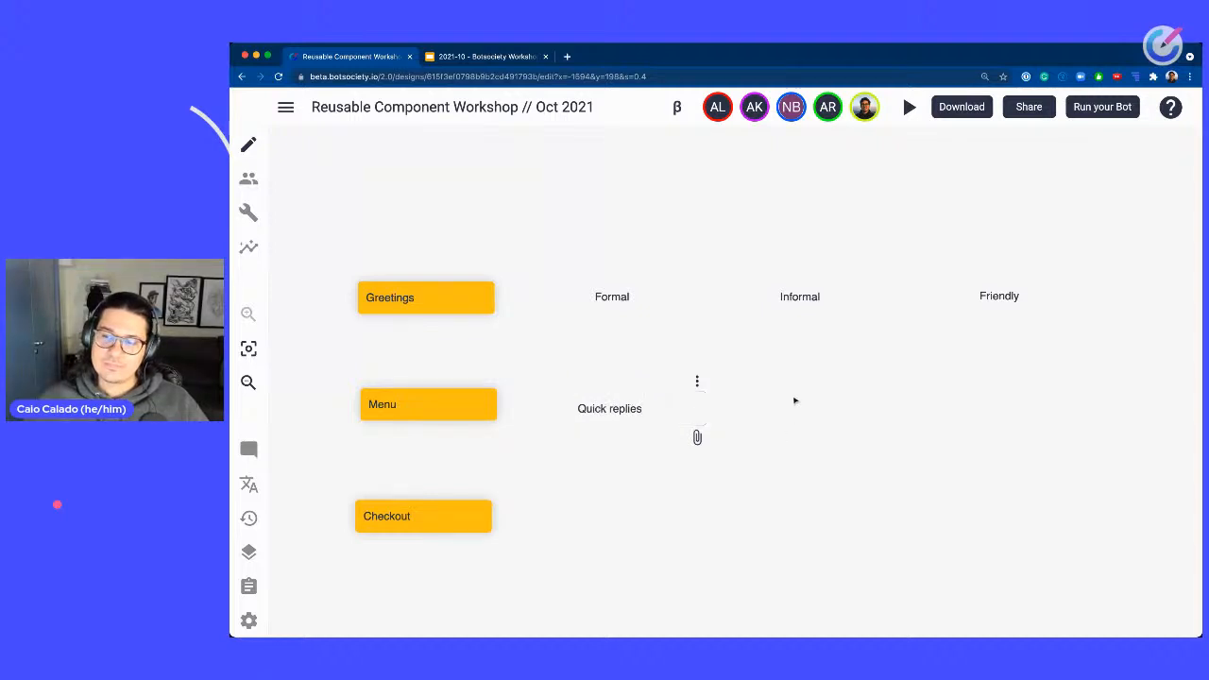
Add a note reading Cards to the right of the Quick replies note.
{"action": "right_click", "coordinate": [792, 397]}
{"action": "left_click", "coordinate": [839, 465]}
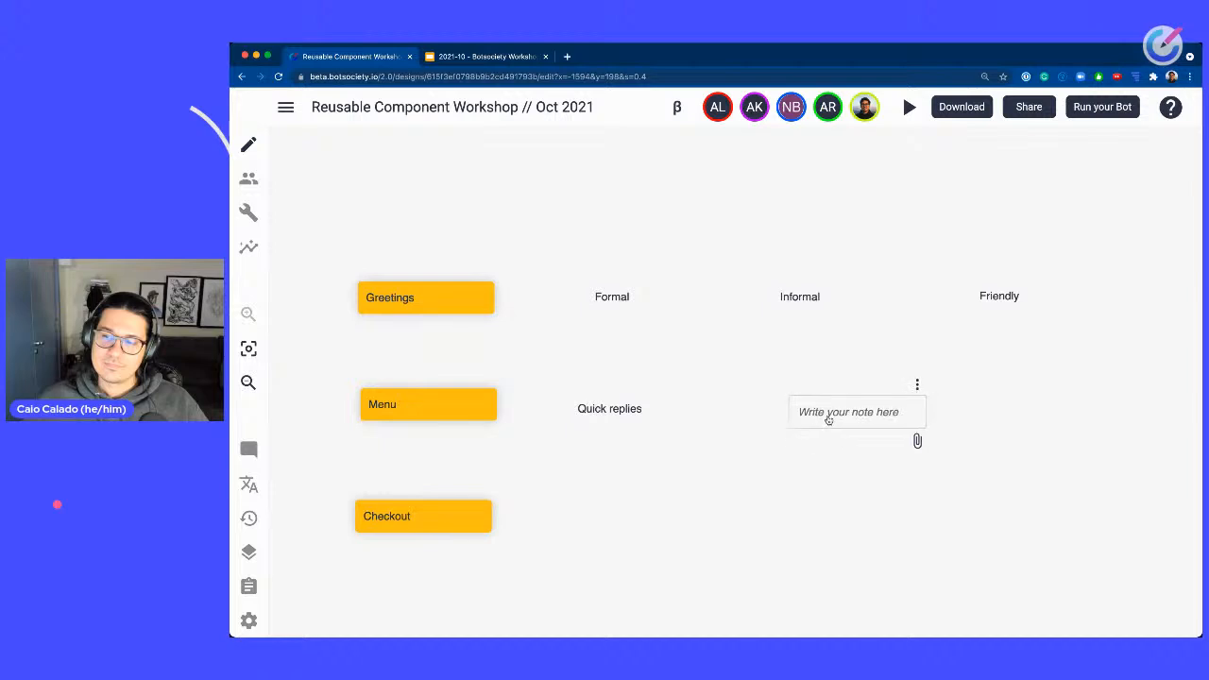
{"action": "left_click", "coordinate": [809, 411]}
{"action": "type", "text": "Cards"}
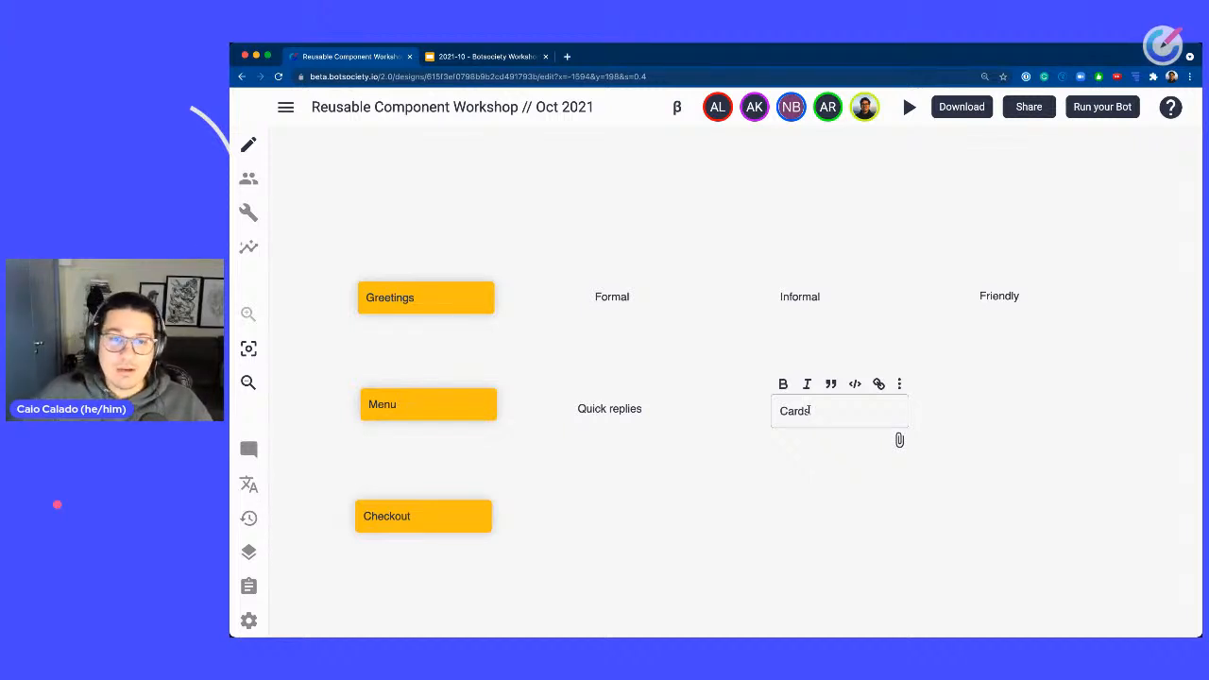
{"action": "key", "text": "Escape"}
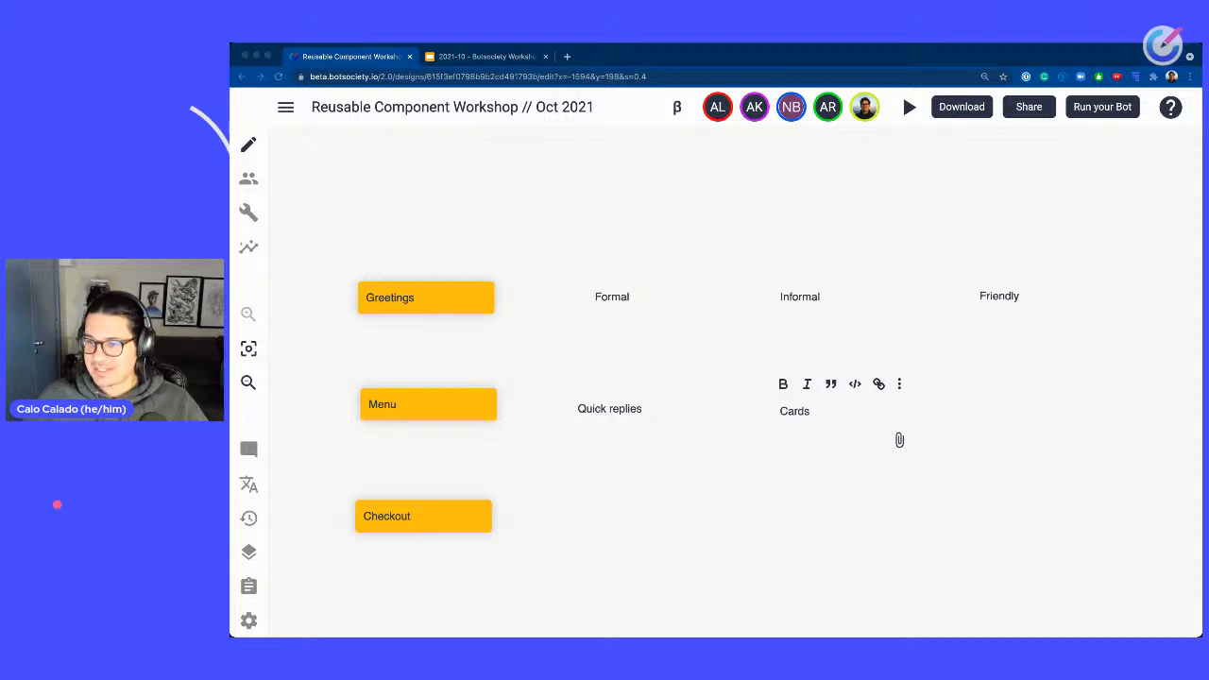
{"action": "left_click", "coordinate": [658, 522]}
{"action": "left_click", "coordinate": [687, 437]}
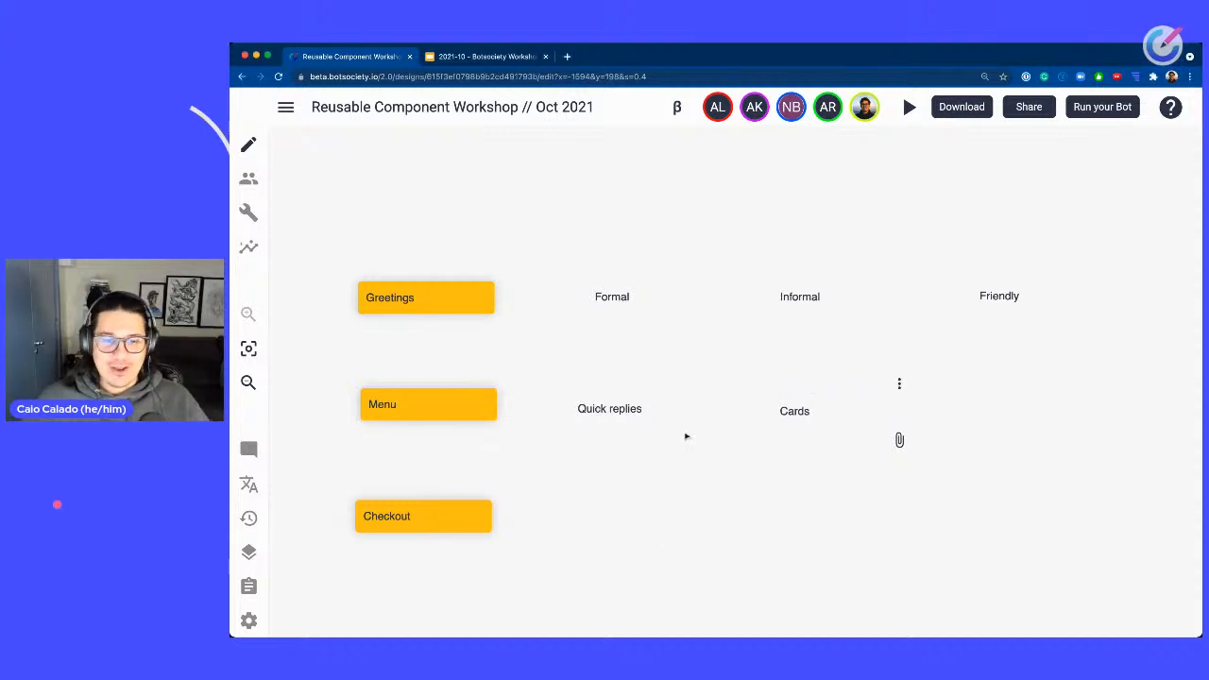
{"action": "right_click", "coordinate": [559, 504]}
{"action": "left_click", "coordinate": [619, 521]}
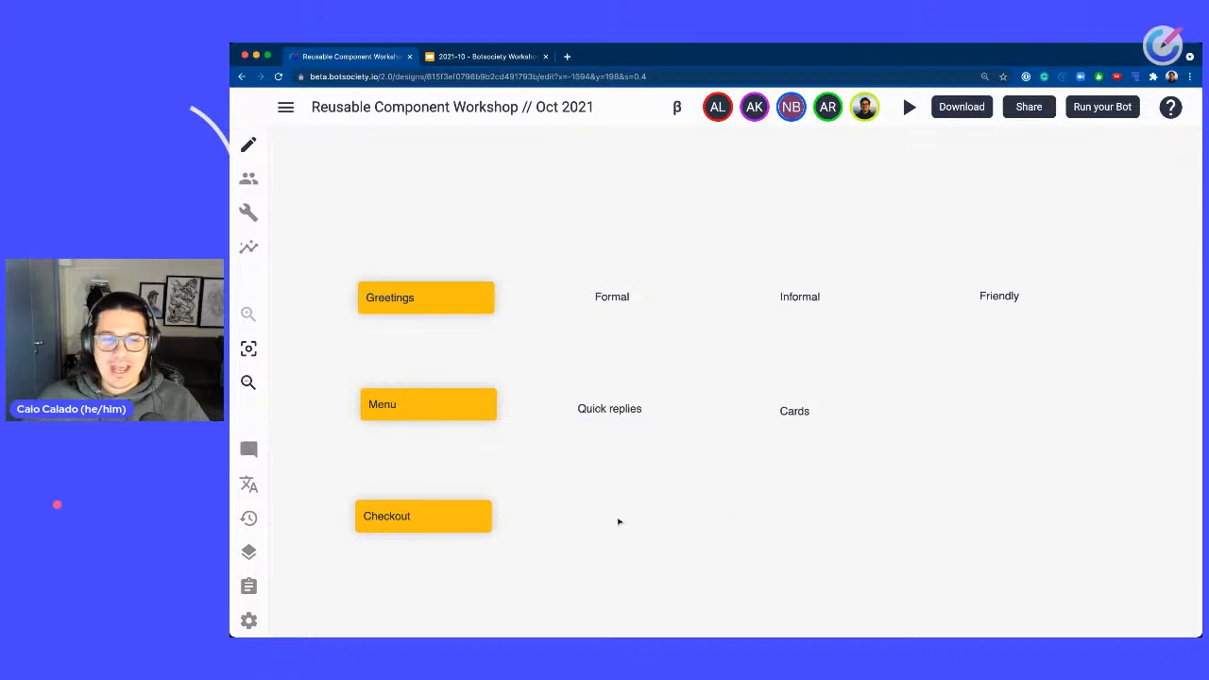
{"action": "left_click_drag", "start_coordinate": [564, 263], "coordinate": [1083, 340]}
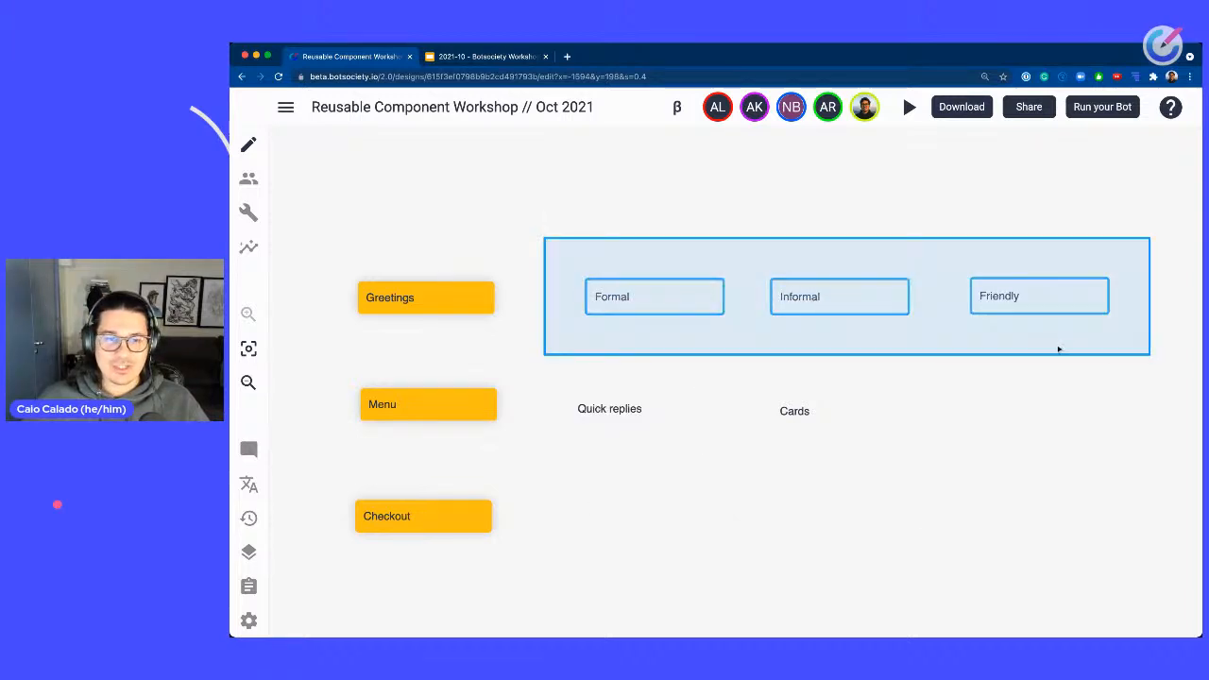
{"action": "left_click", "coordinate": [605, 520]}
Add a note reading Formal to the right of the Checkout note.
{"action": "right_click", "coordinate": [599, 507]}
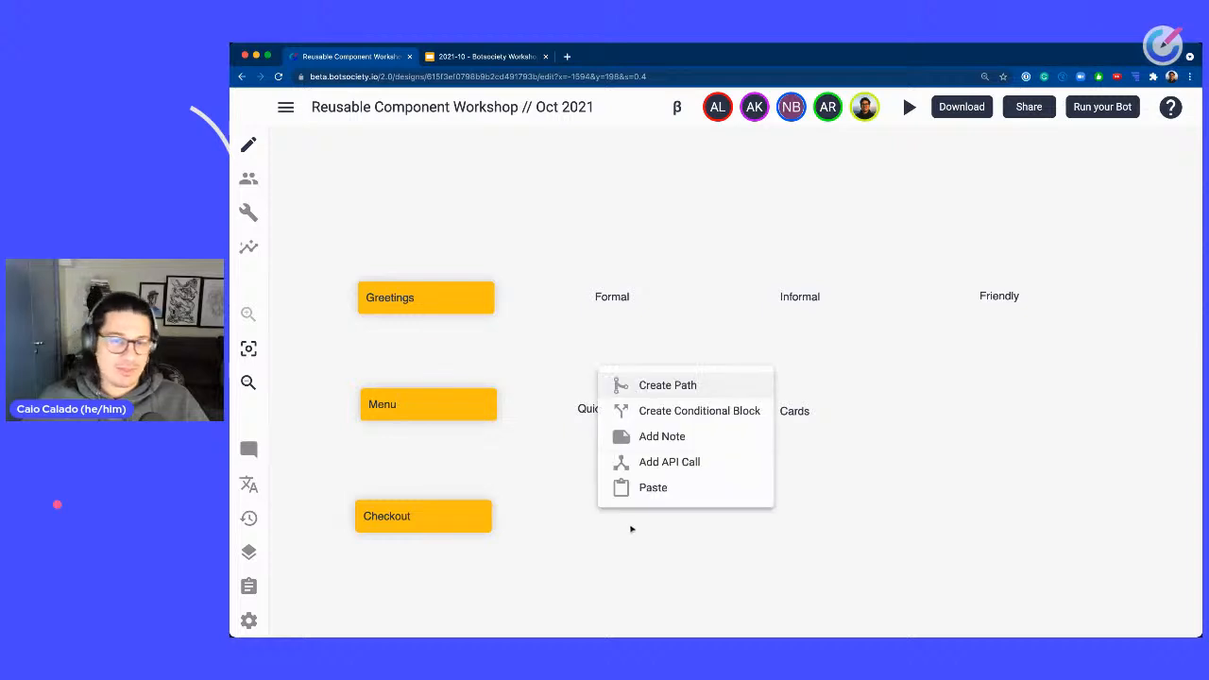
{"action": "left_click", "coordinate": [664, 435]}
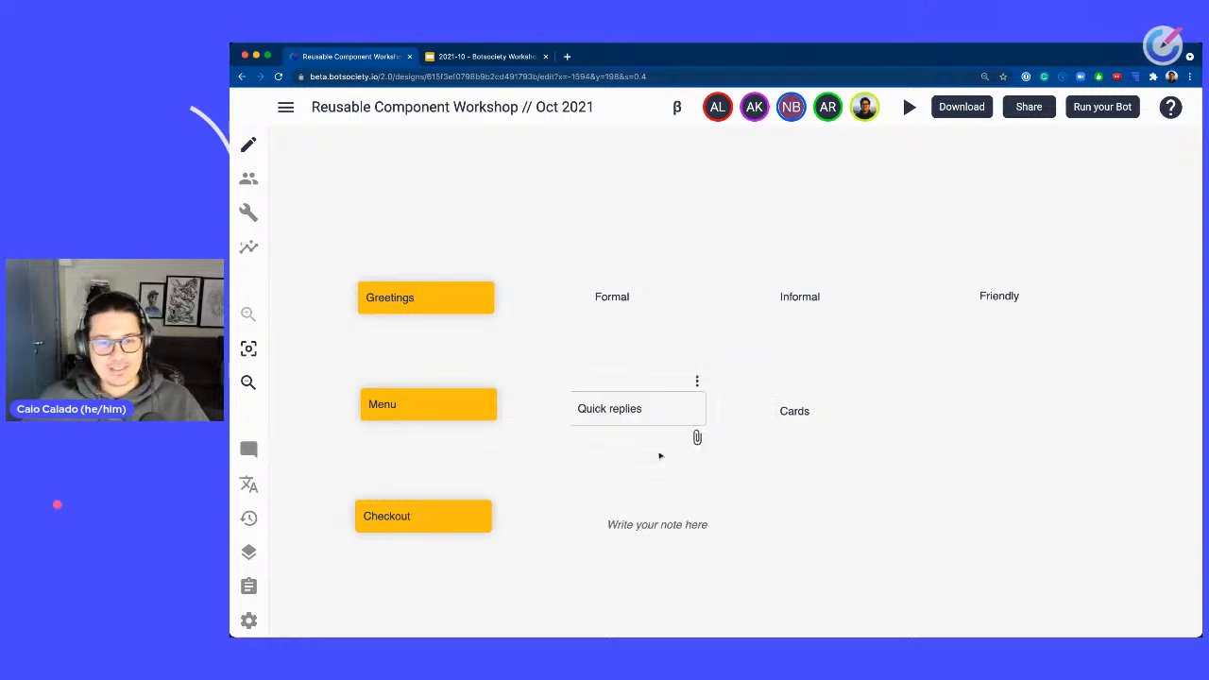
{"action": "left_click", "coordinate": [610, 525]}
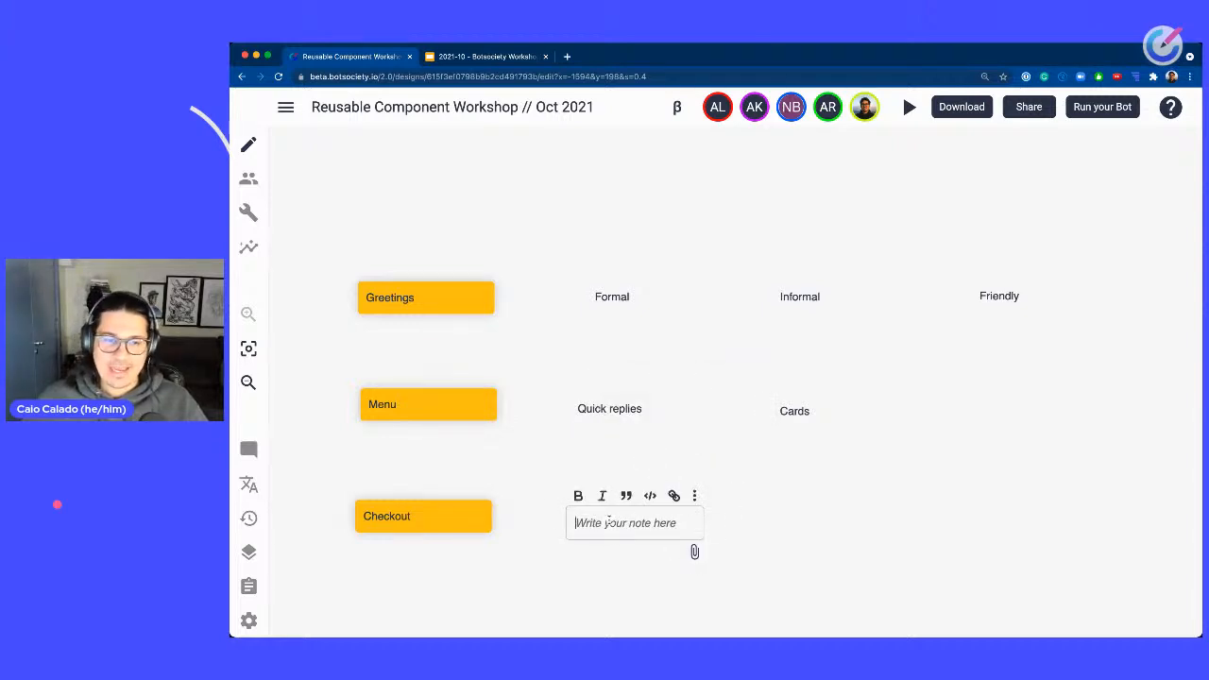
{"action": "type", "text": "Formal"}
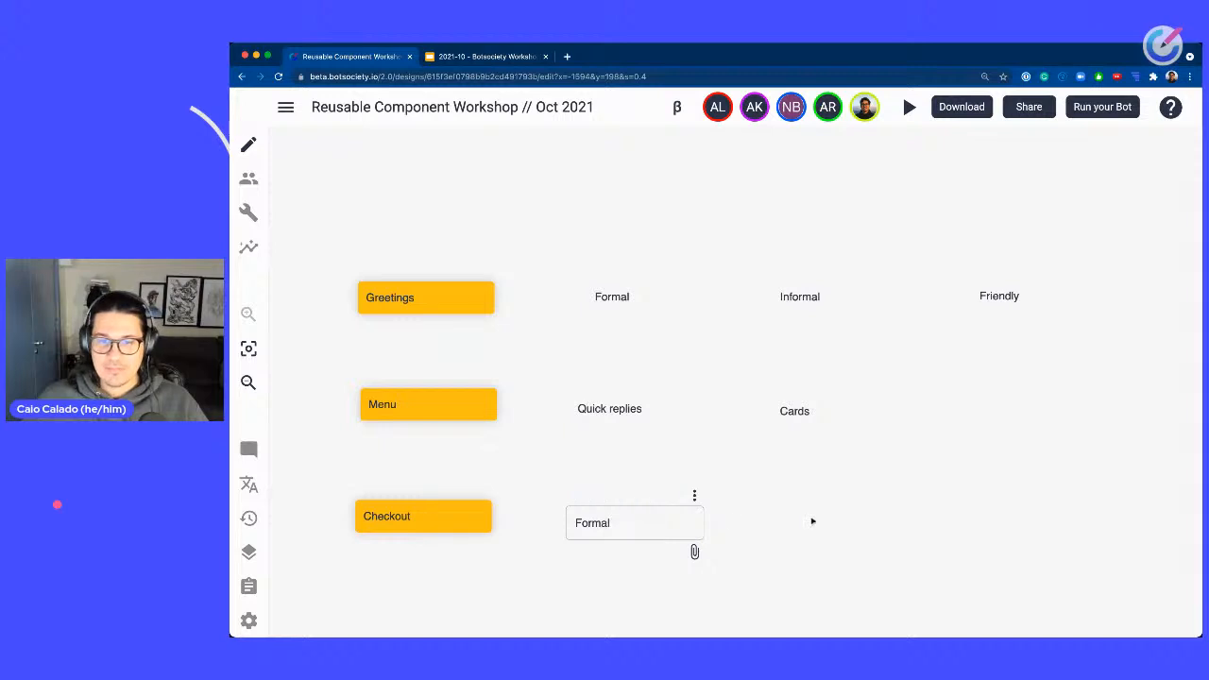
Add a note reading Informal to the right of the Formal note in the Checkout row.
{"action": "right_click", "coordinate": [821, 519]}
{"action": "left_click", "coordinate": [884, 445]}
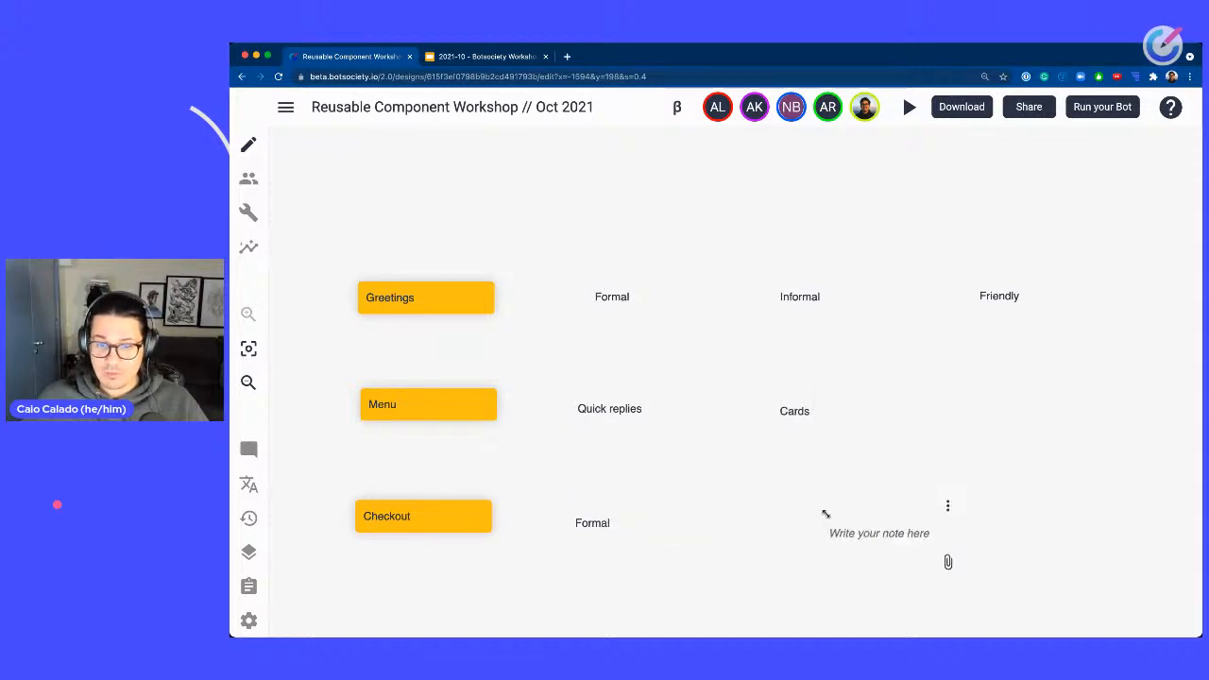
{"action": "left_click_drag", "start_coordinate": [860, 532], "coordinate": [801, 523]}
{"action": "left_click", "coordinate": [802, 525]}
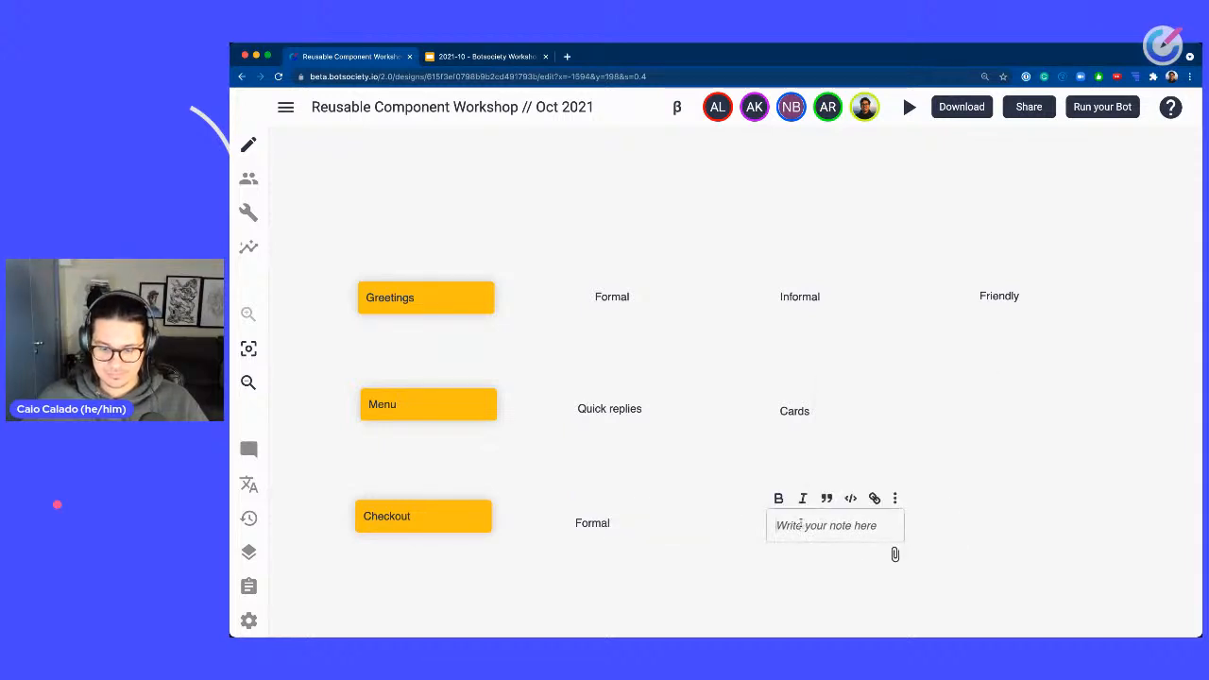
{"action": "type", "text": "Informal"}
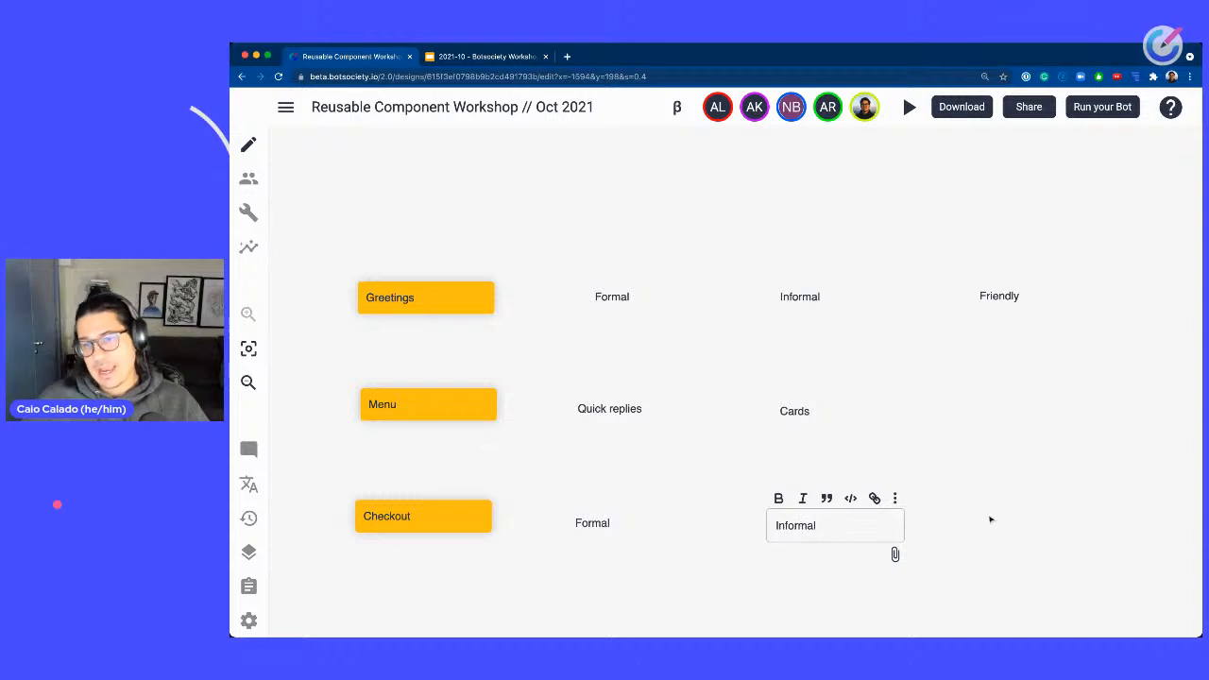
{"action": "left_click", "coordinate": [966, 523]}
Add a note reading Friendly to the right of the Informal note in the Checkout row.
{"action": "right_click", "coordinate": [1018, 517]}
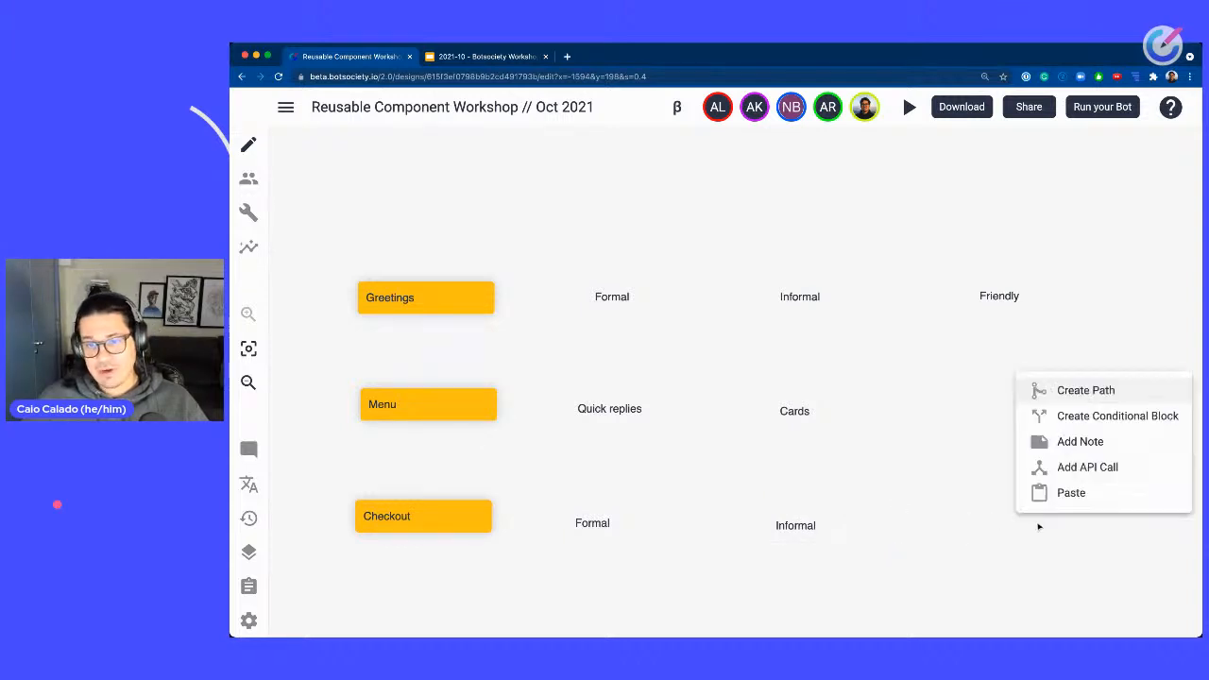
{"action": "left_click", "coordinate": [1049, 442]}
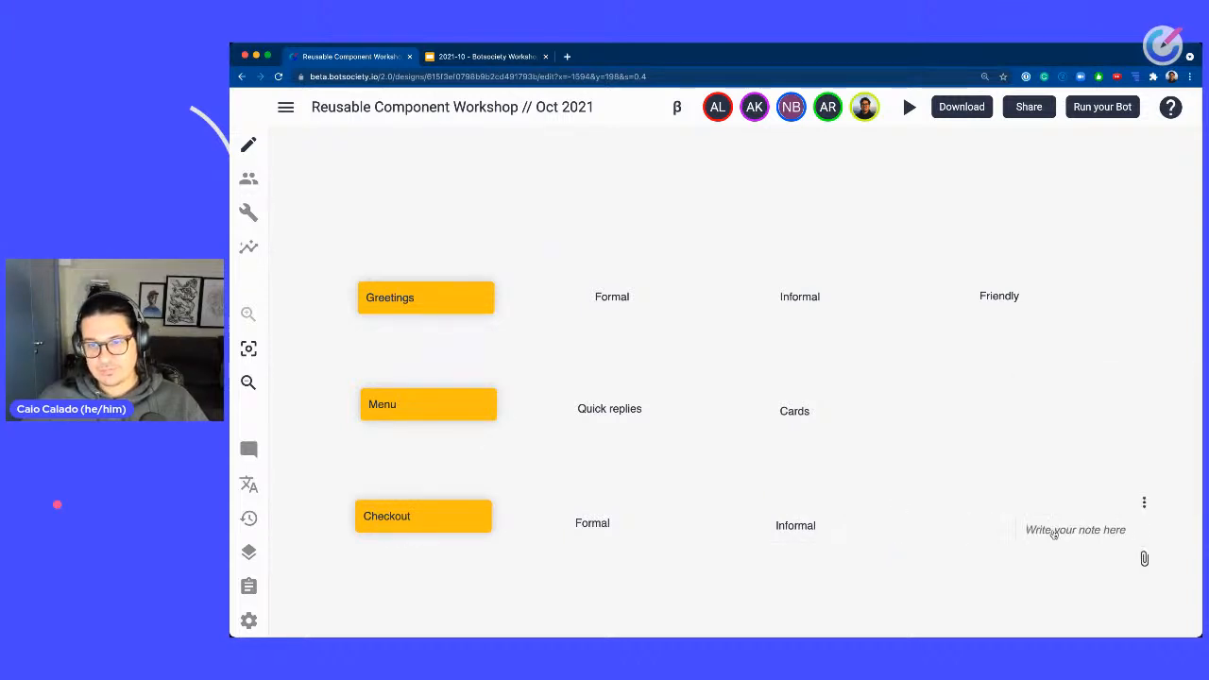
{"action": "left_click", "coordinate": [1008, 524]}
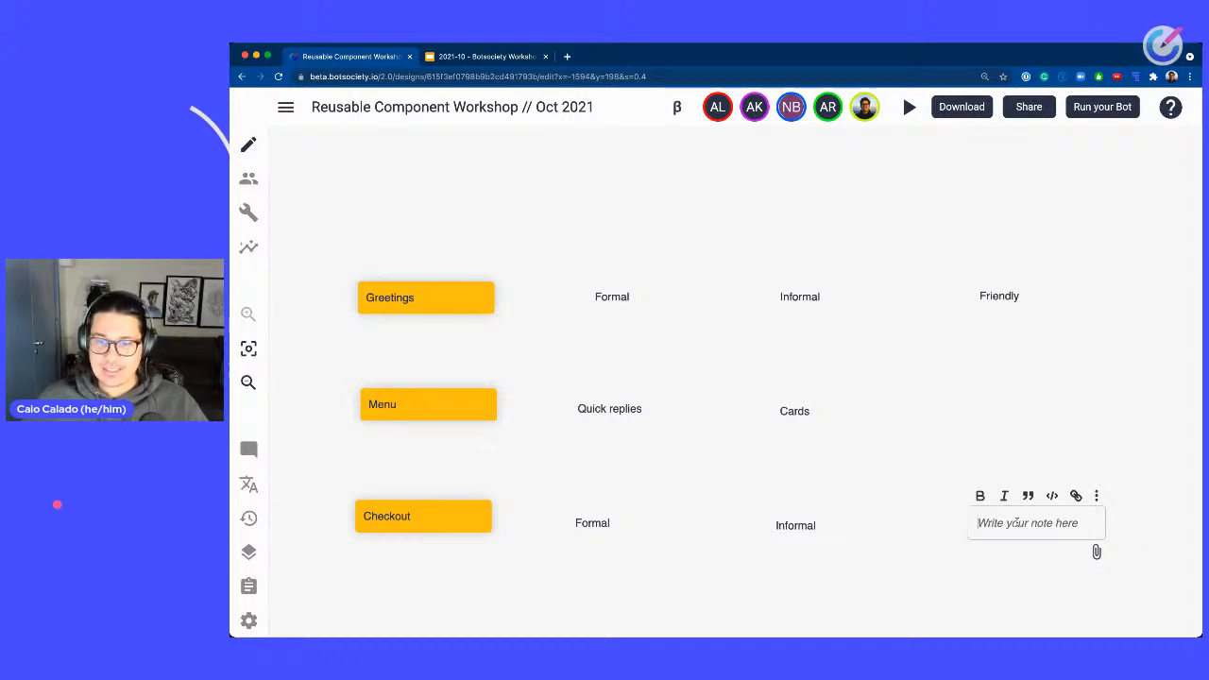
{"action": "type", "text": "Friendly"}
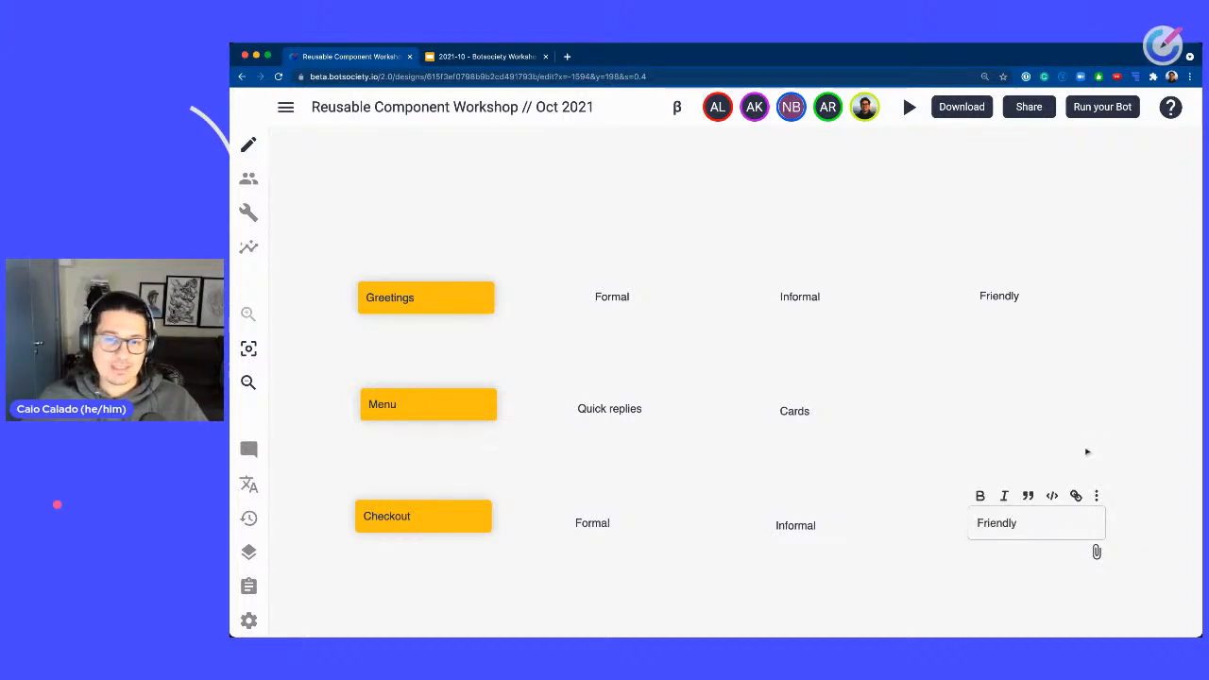
{"action": "left_click", "coordinate": [1077, 454]}
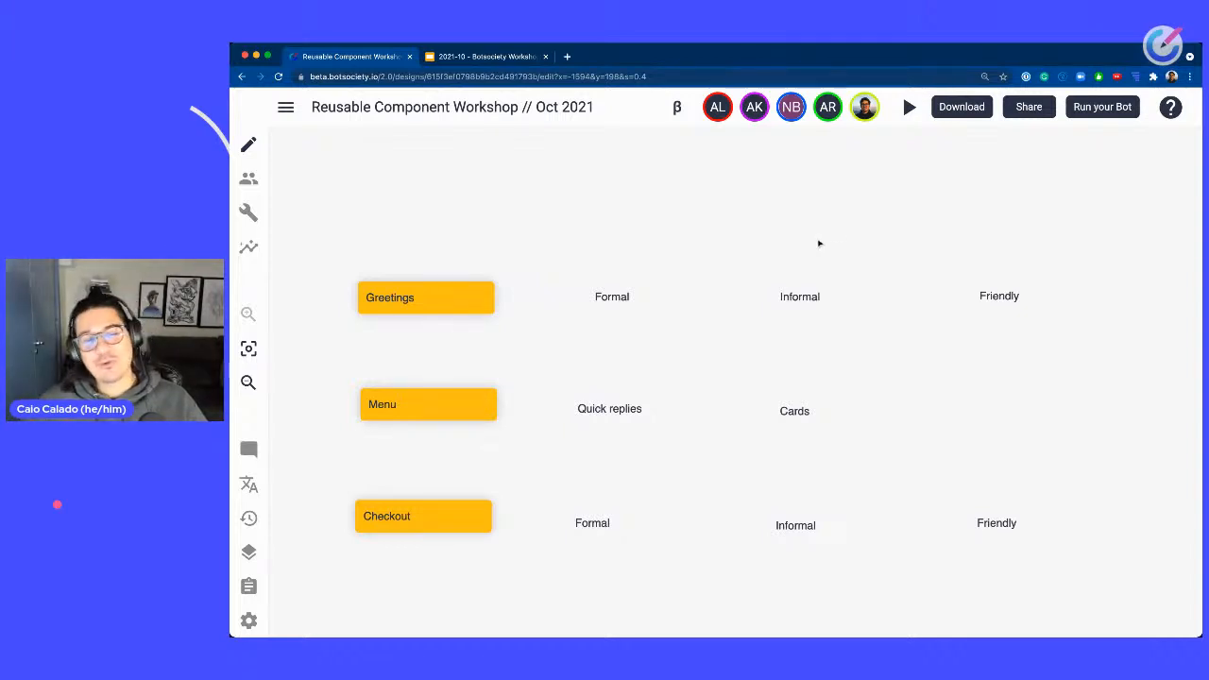
Add a note above the Greetings note reading In doubts, please refer to the Persona, Voice & Tone Guide.
{"action": "left_click_drag", "start_coordinate": [499, 220], "coordinate": [807, 385]}
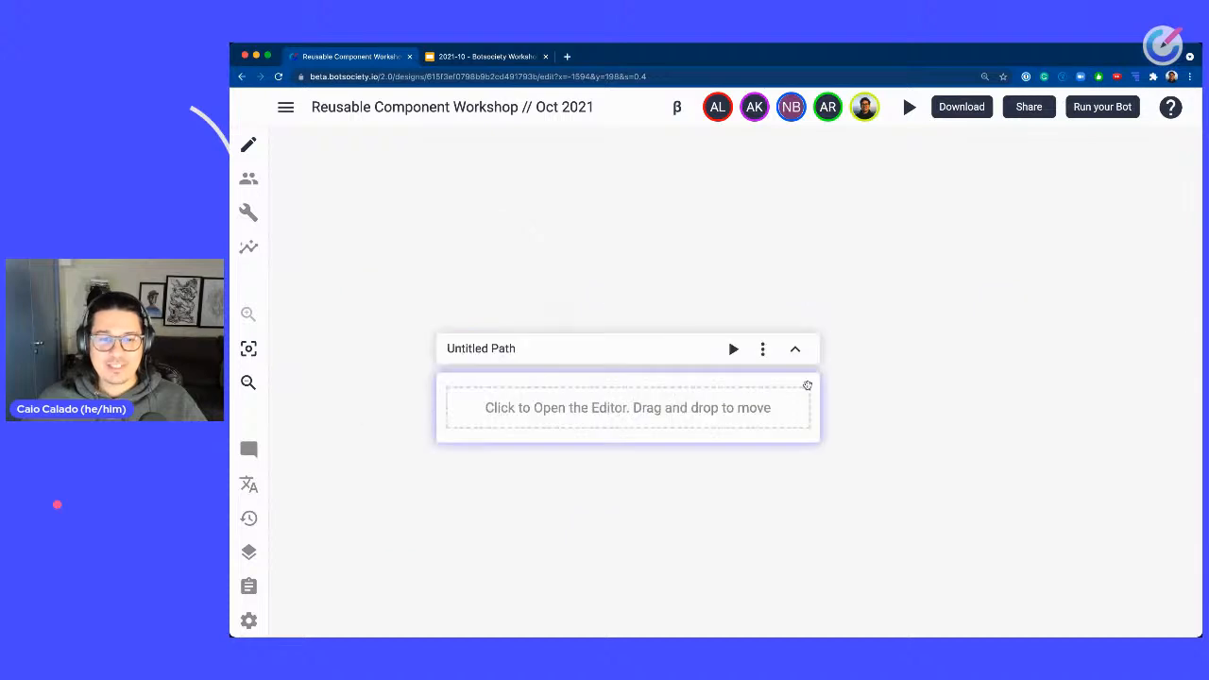
{"action": "left_click_drag", "start_coordinate": [1020, 443], "coordinate": [637, 312]}
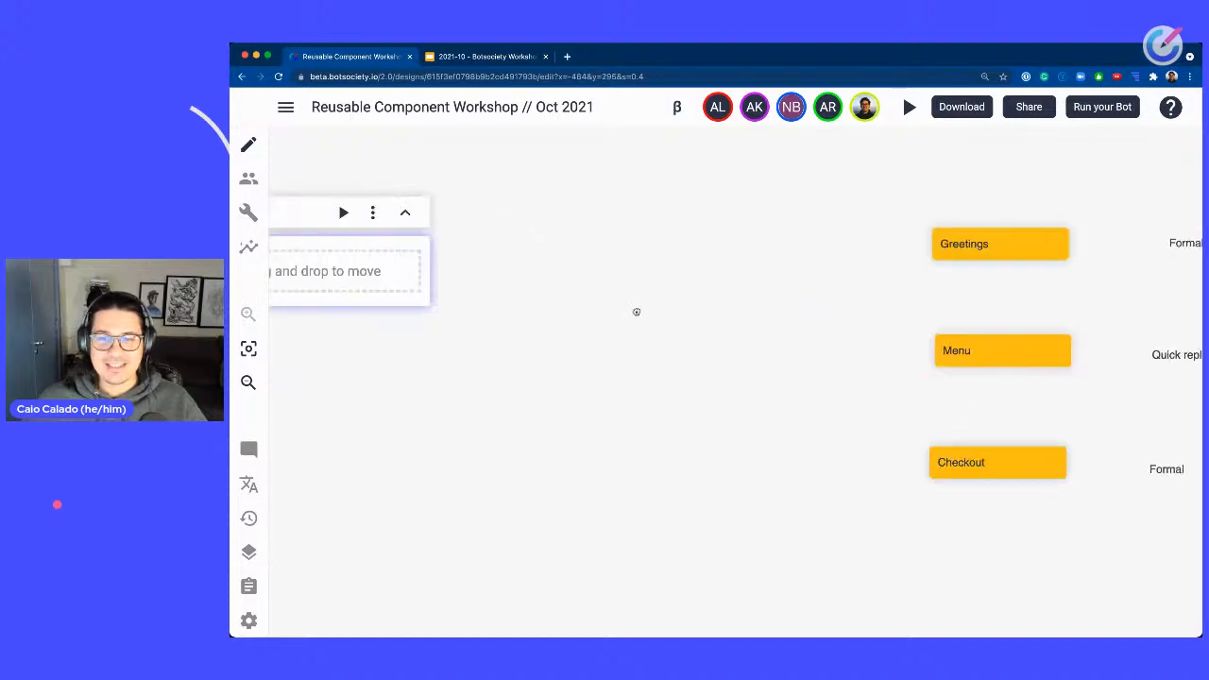
{"action": "left_click_drag", "start_coordinate": [1070, 214], "coordinate": [589, 204]}
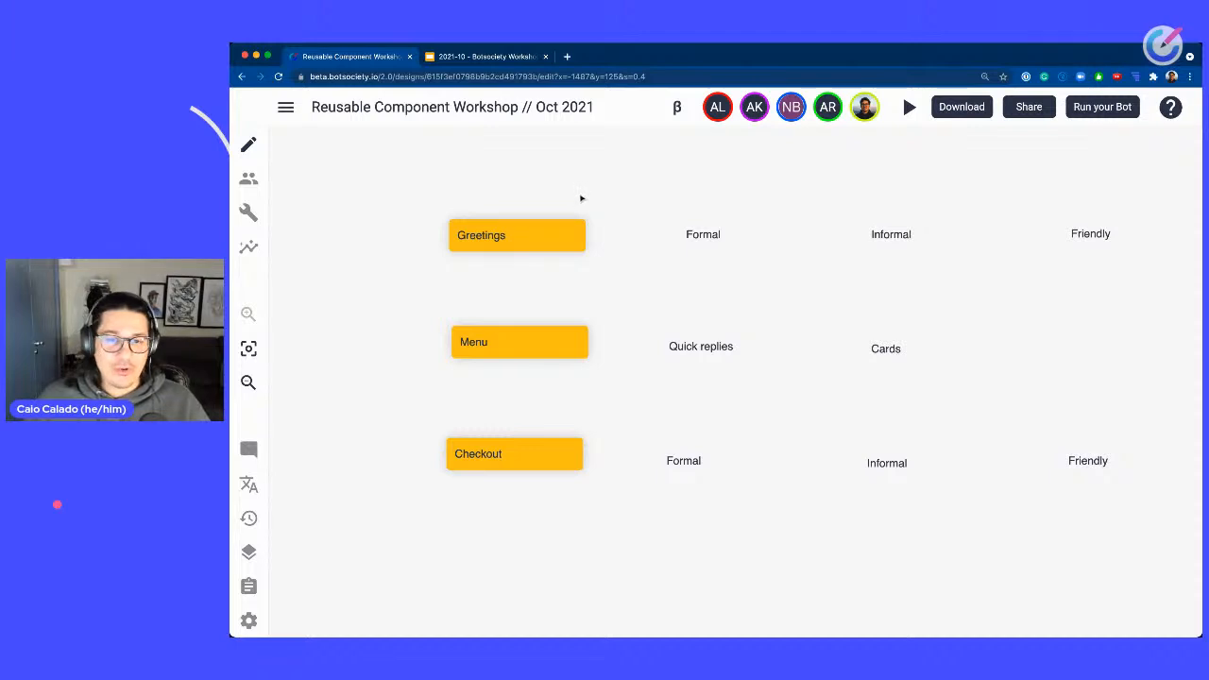
{"action": "left_click_drag", "start_coordinate": [599, 173], "coordinate": [692, 328]}
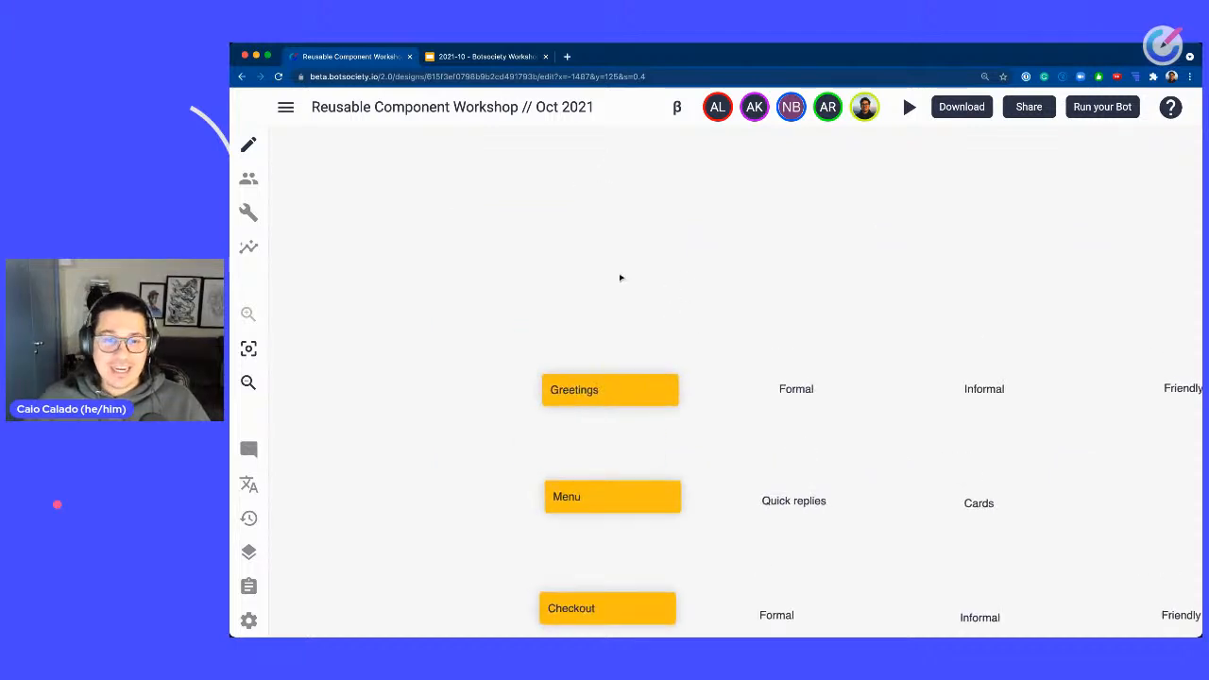
{"action": "right_click", "coordinate": [619, 275]}
{"action": "left_click", "coordinate": [702, 346]}
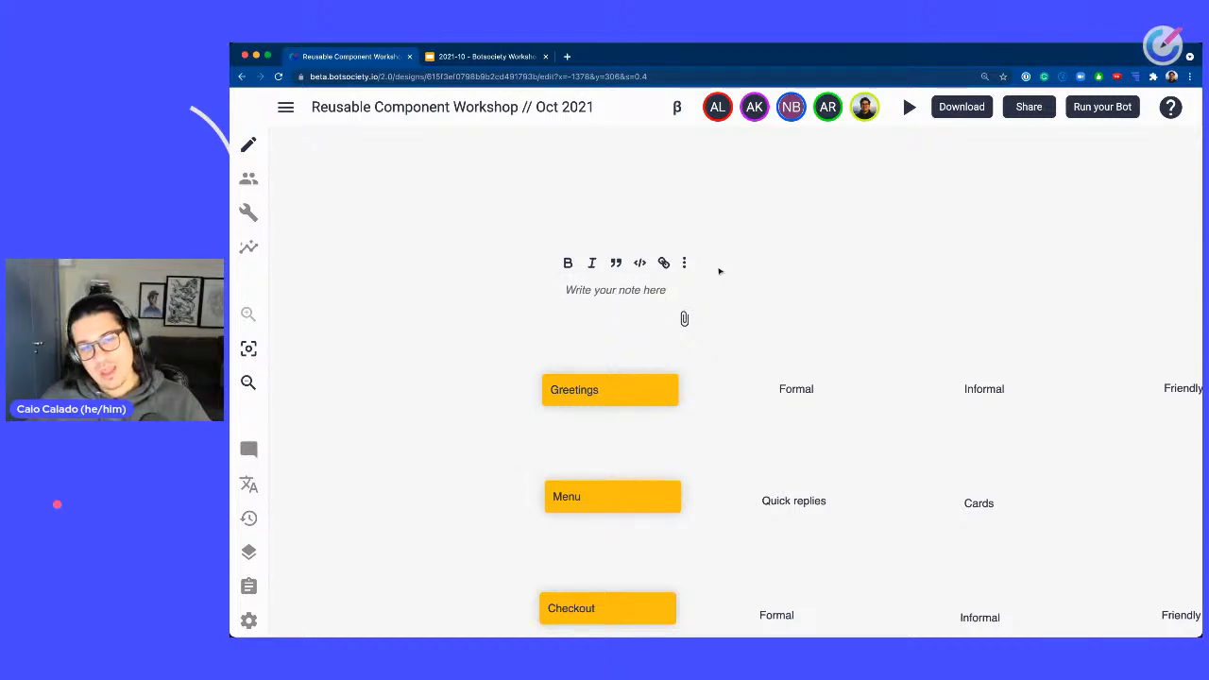
{"action": "type", "text": "Inf"}
{"action": "type", "text": "co"}
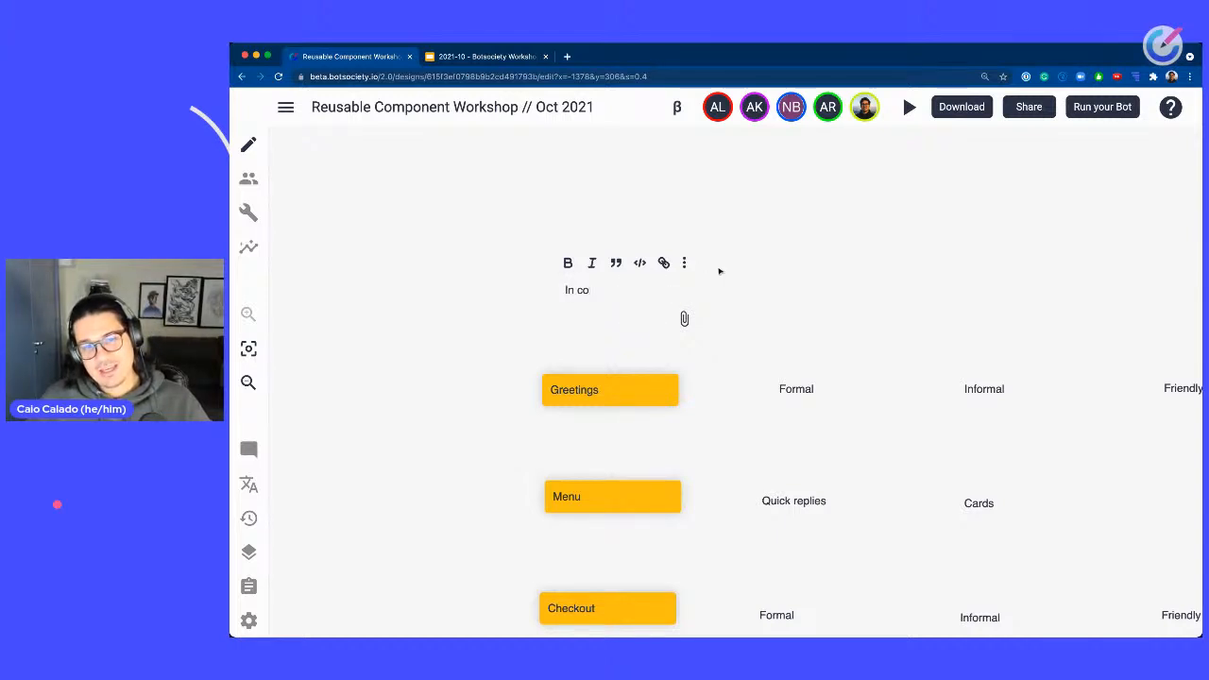
{"action": "key", "text": "BackSpace"}
{"action": "type", "text": "ase of q"}
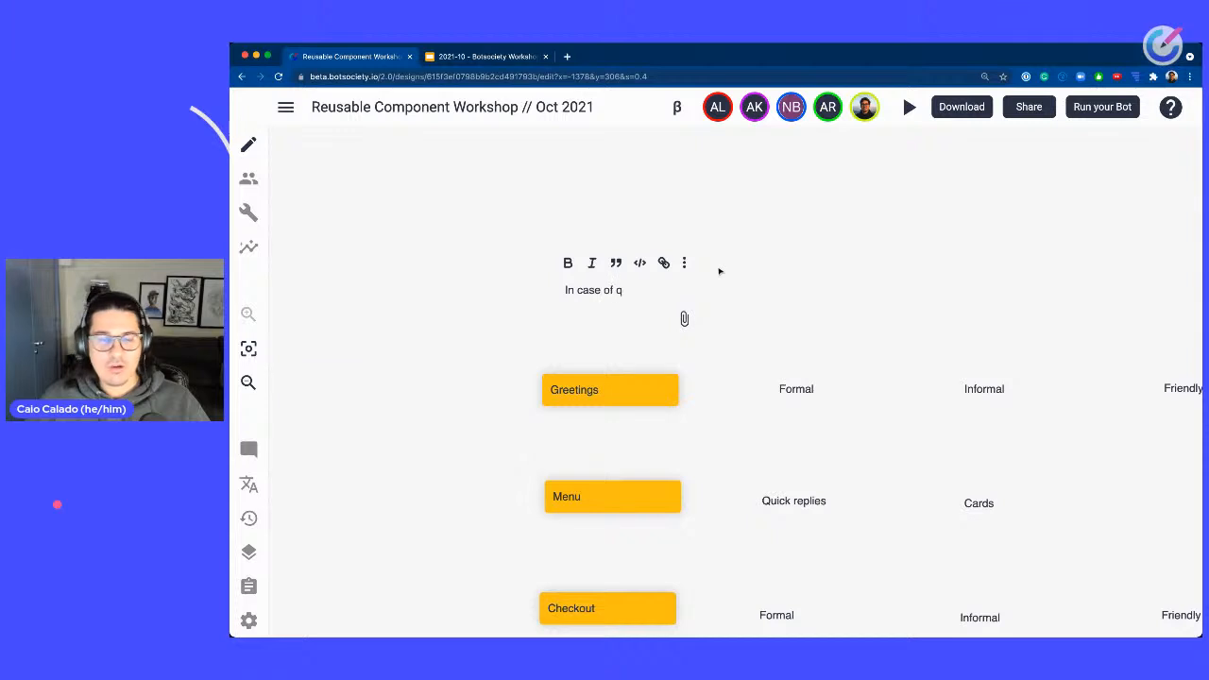
{"action": "type", "text": "oub"}
{"action": "key", "text": "ctrl+a"}
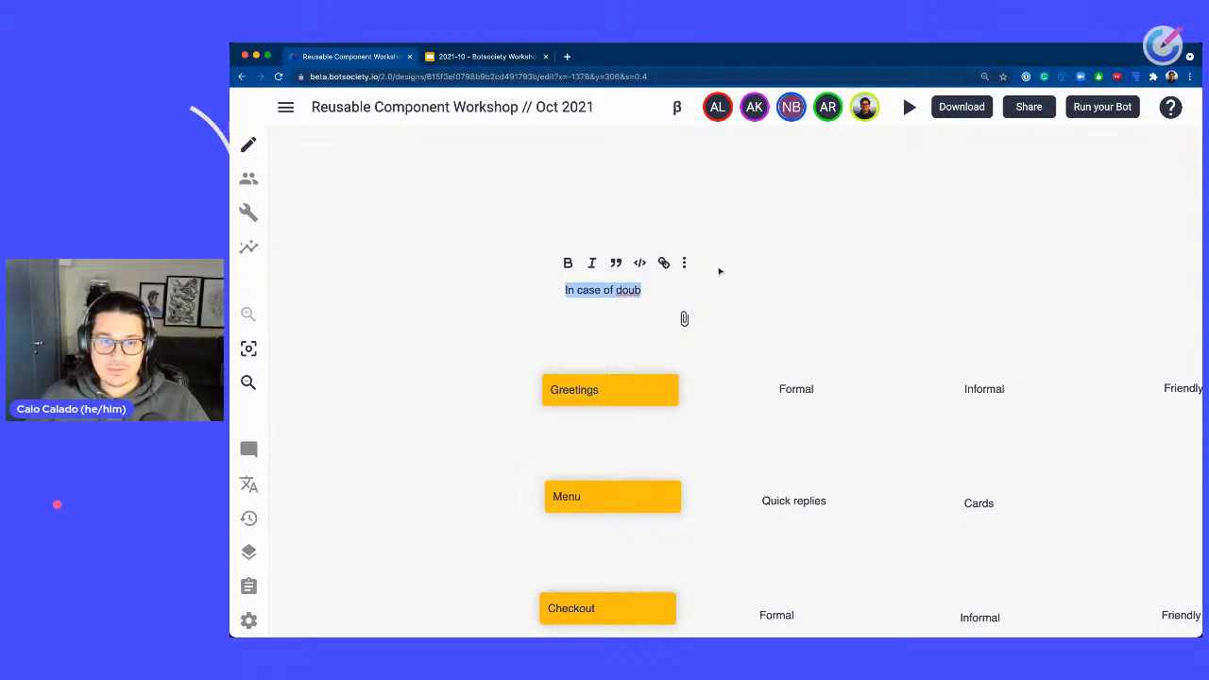
{"action": "type", "text": "In doubts, pl"}
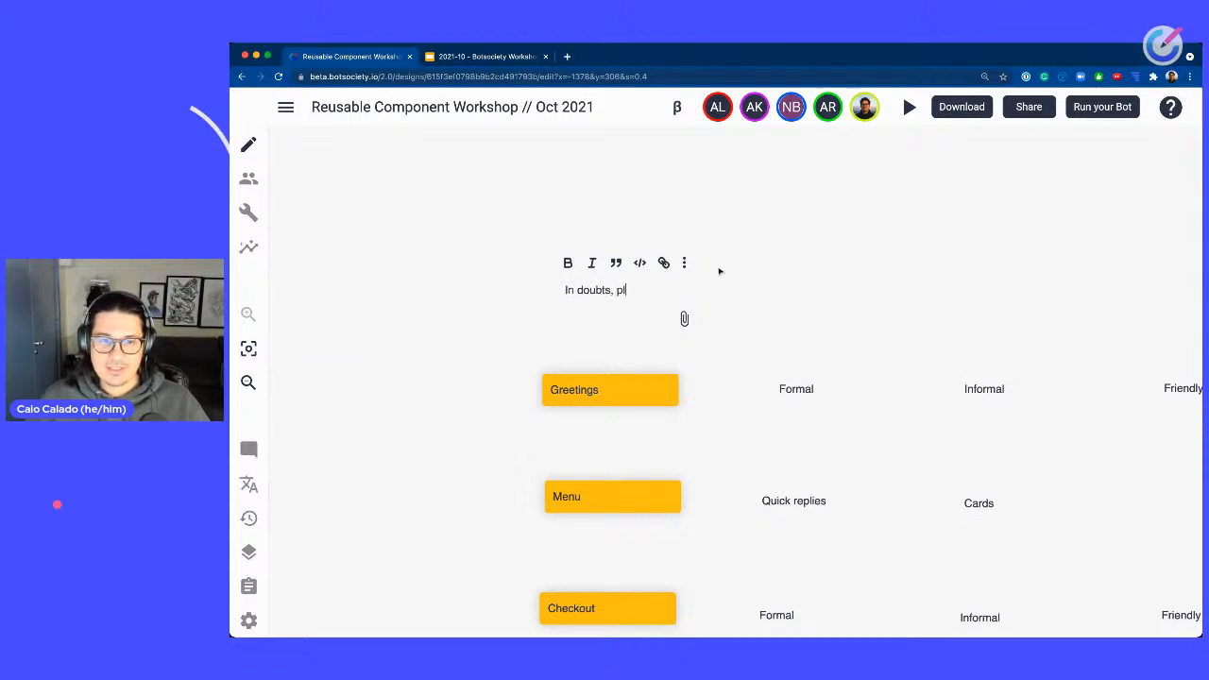
{"action": "type", "text": "ease refer"}
{"action": "key", "text": "BackSpace"}
{"action": "key", "text": "BackSpace"}
{"action": "key", "text": "BackSpace"}
{"action": "type", "text": "efer to the"}
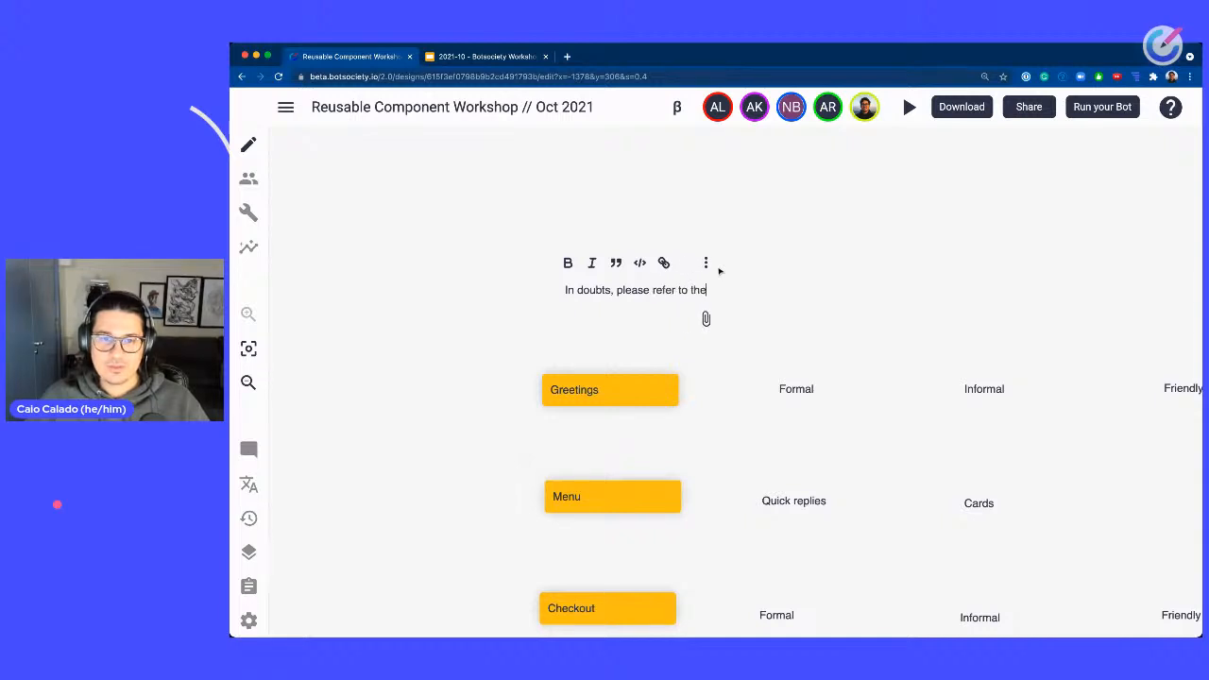
{"action": "type", "text": " Voice & Tone"}
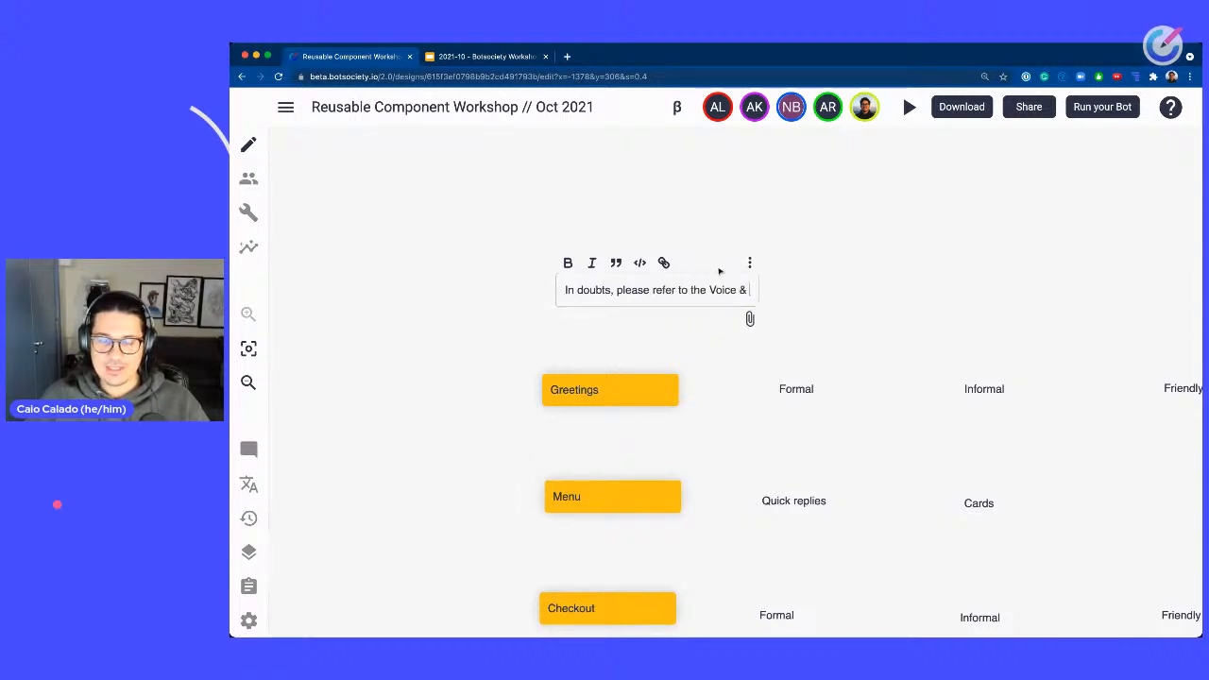
{"action": "key", "text": "BackSpace"}
{"action": "key", "text": "BackSpace"}
{"action": "key", "text": "BackSpace"}
{"action": "key", "text": "BackSpace"}
{"action": "key", "text": "BackSpace"}
{"action": "key", "text": "BackSpace"}
{"action": "key", "text": "BackSpace"}
{"action": "key", "text": "BackSpace"}
{"action": "key", "text": "BackSpace"}
{"action": "key", "text": "BackSpace"}
{"action": "key", "text": "BackSpace"}
{"action": "key", "text": "BackSpace"}
{"action": "key", "text": "BackSpace"}
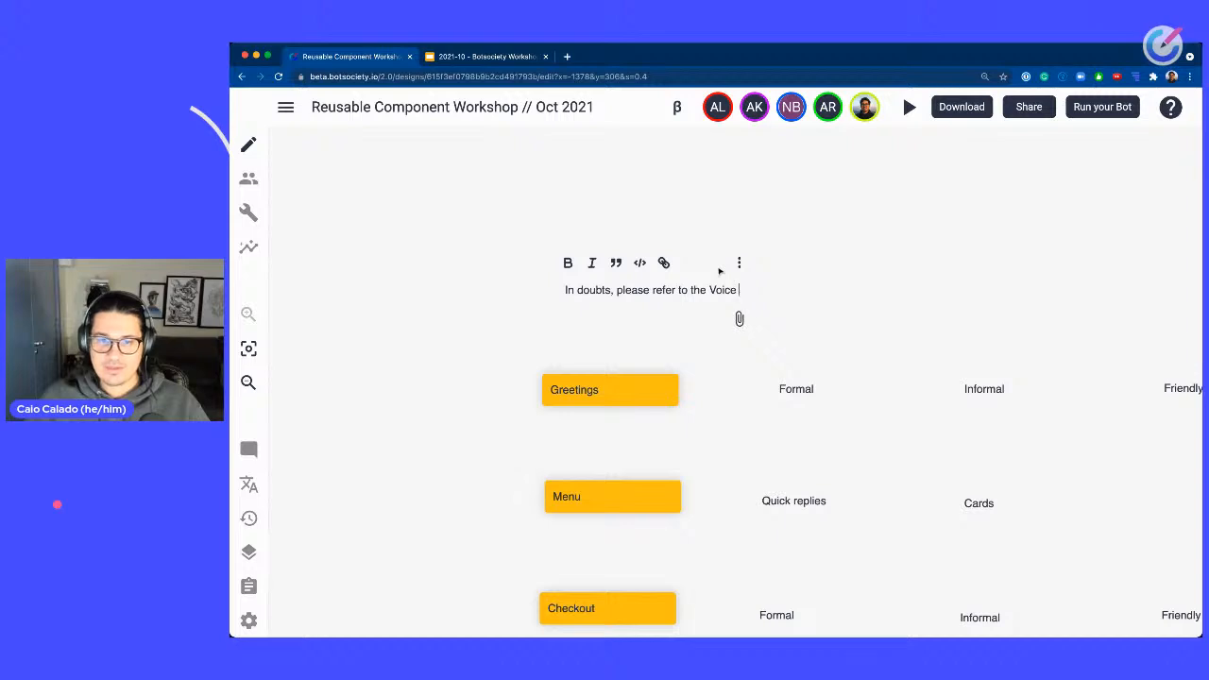
{"action": "type", "text": "Persona, Voi"}
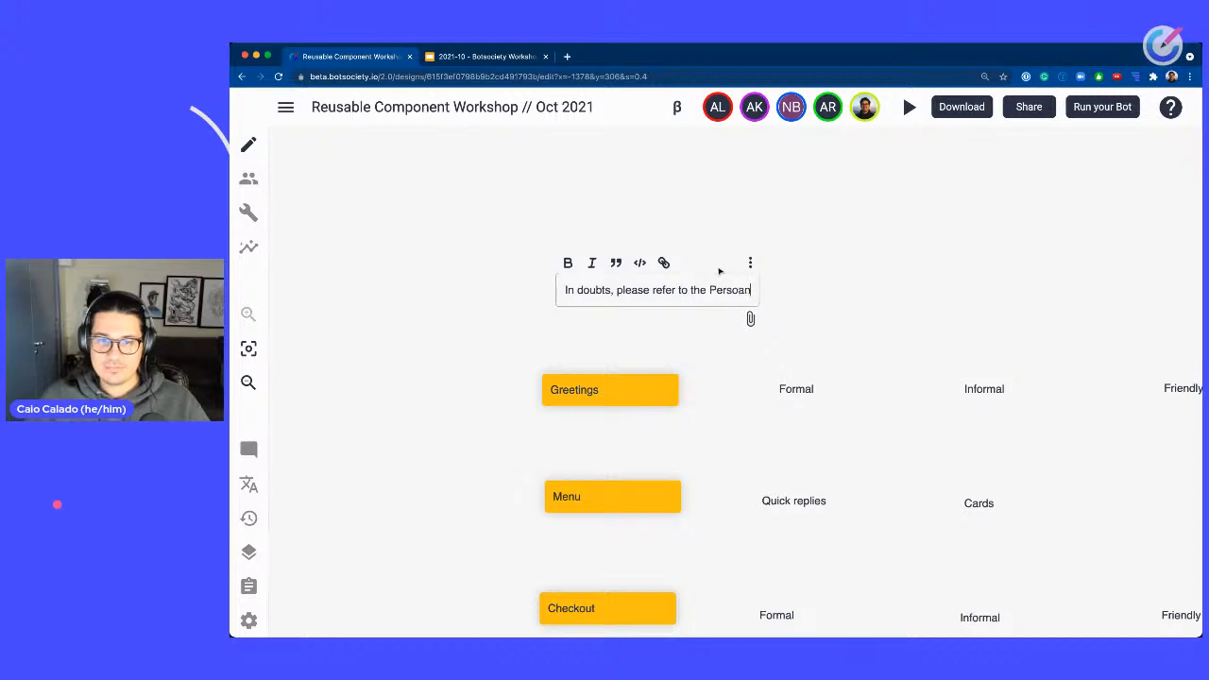
{"action": "type", "text": "ce & Tone Guide"}
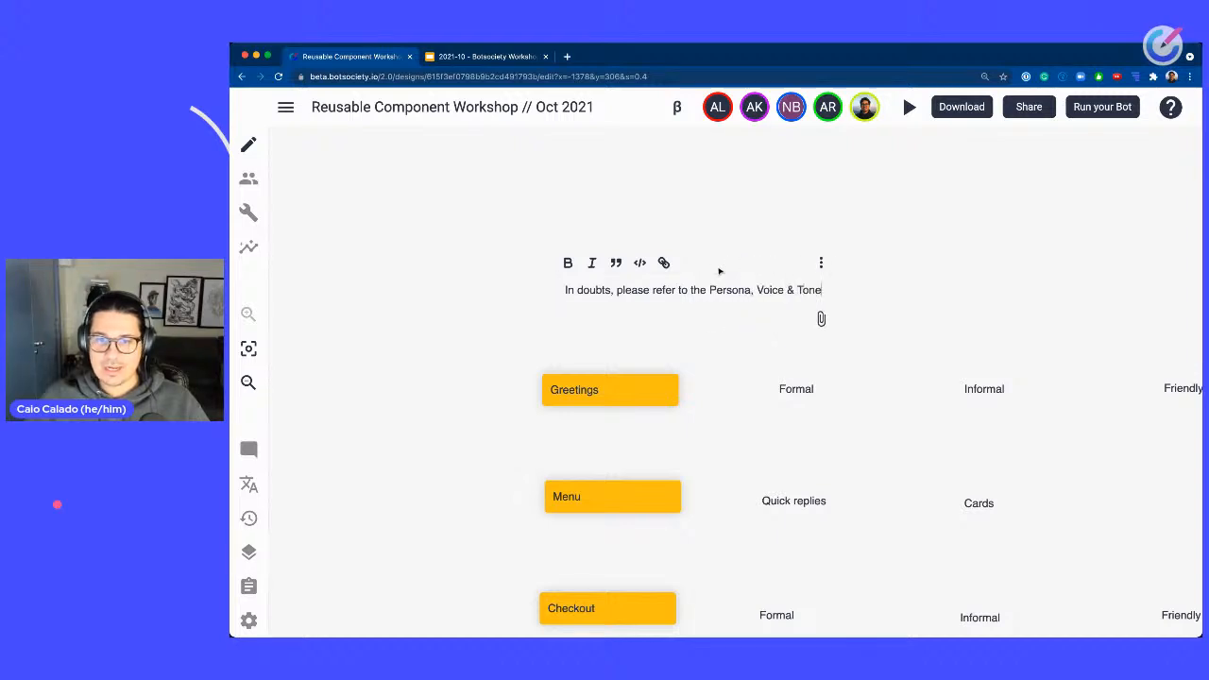
Break the note's text so Persona, Voice & Tone Guide starts on a second line.
{"action": "key", "text": "alt+shift+Left"}
{"action": "key", "text": "alt+shift+Left"}
{"action": "key", "text": "alt+shift+Left"}
{"action": "key", "text": "alt+shift+Left"}
{"action": "key", "text": "Left"}
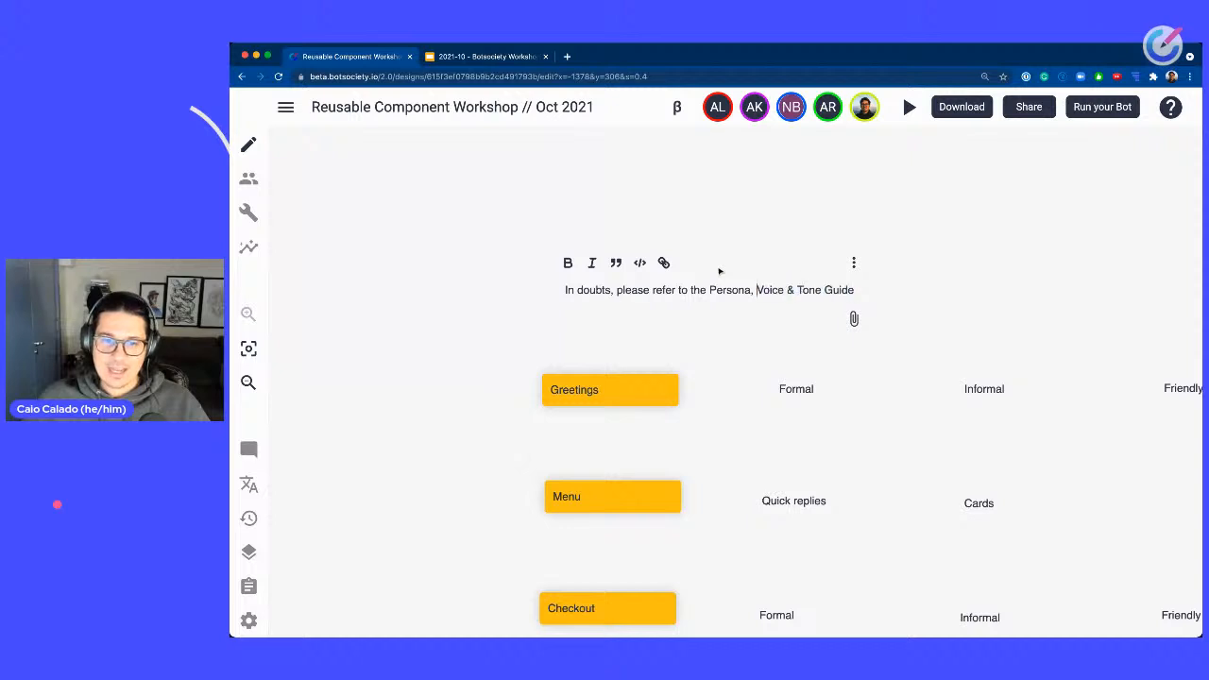
{"action": "key", "text": "Return"}
Link the Persona, Voice & Tone Guide text to the workshop slides URL and open the link to check it.
{"action": "key", "text": "shift+End"}
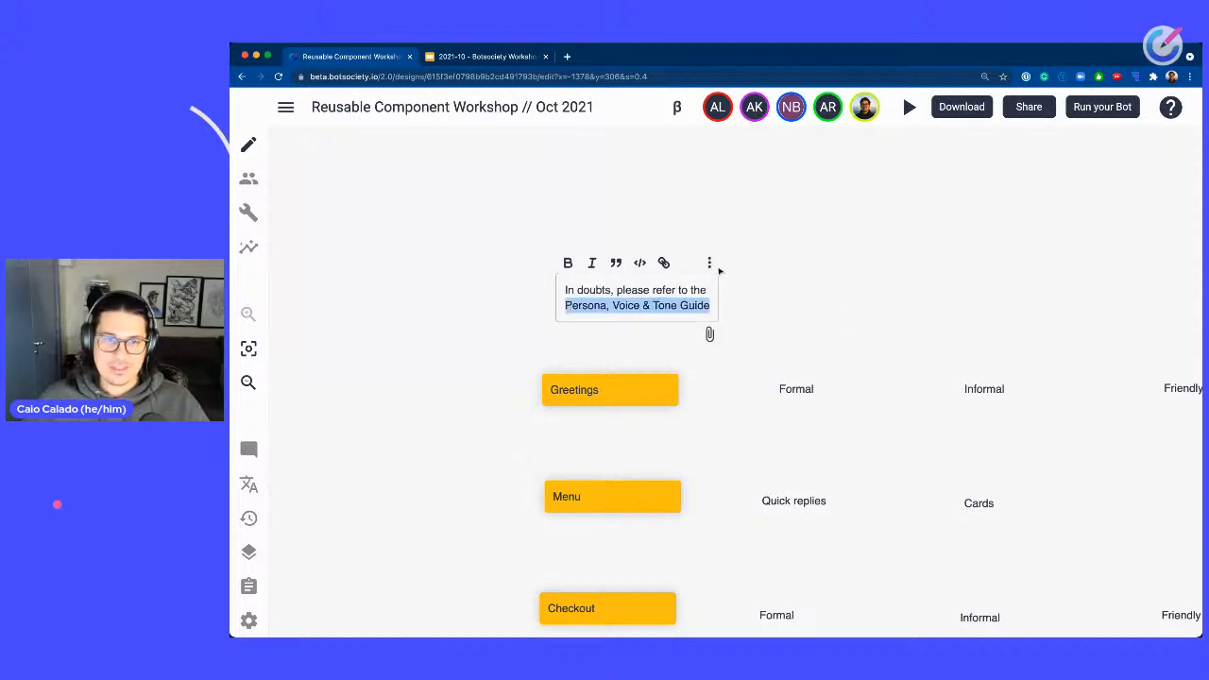
{"action": "left_click", "coordinate": [532, 59]}
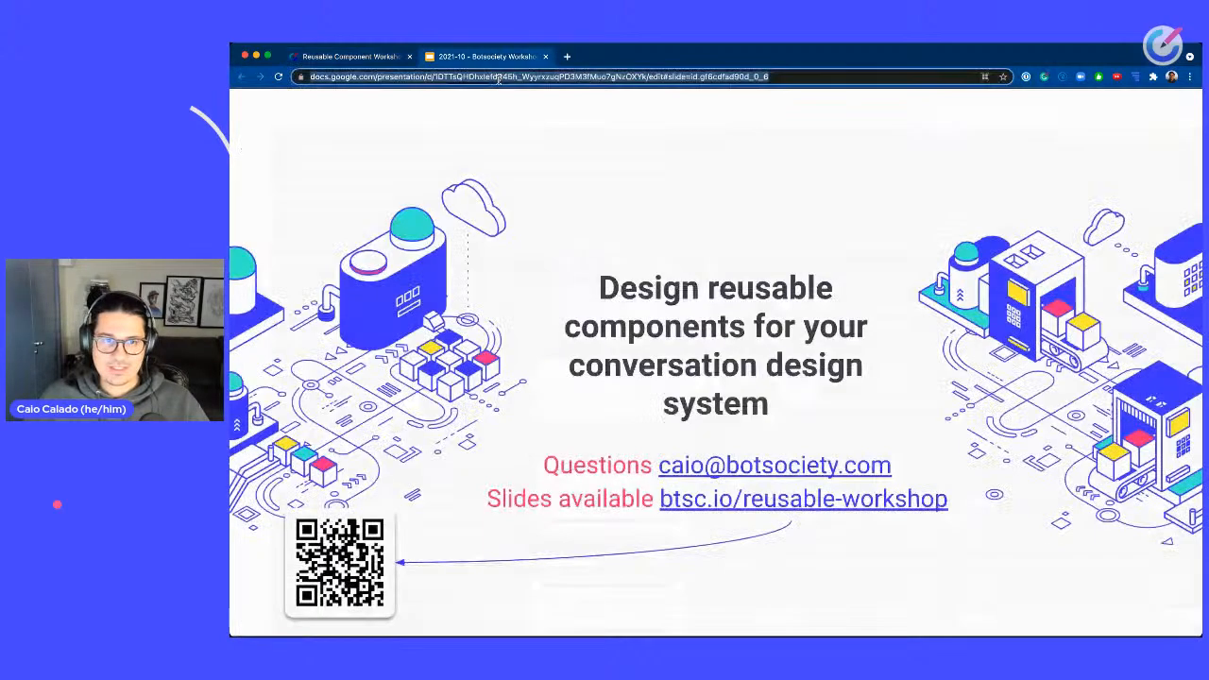
{"action": "left_click", "coordinate": [362, 58]}
{"action": "key", "text": "ctrl+v"}
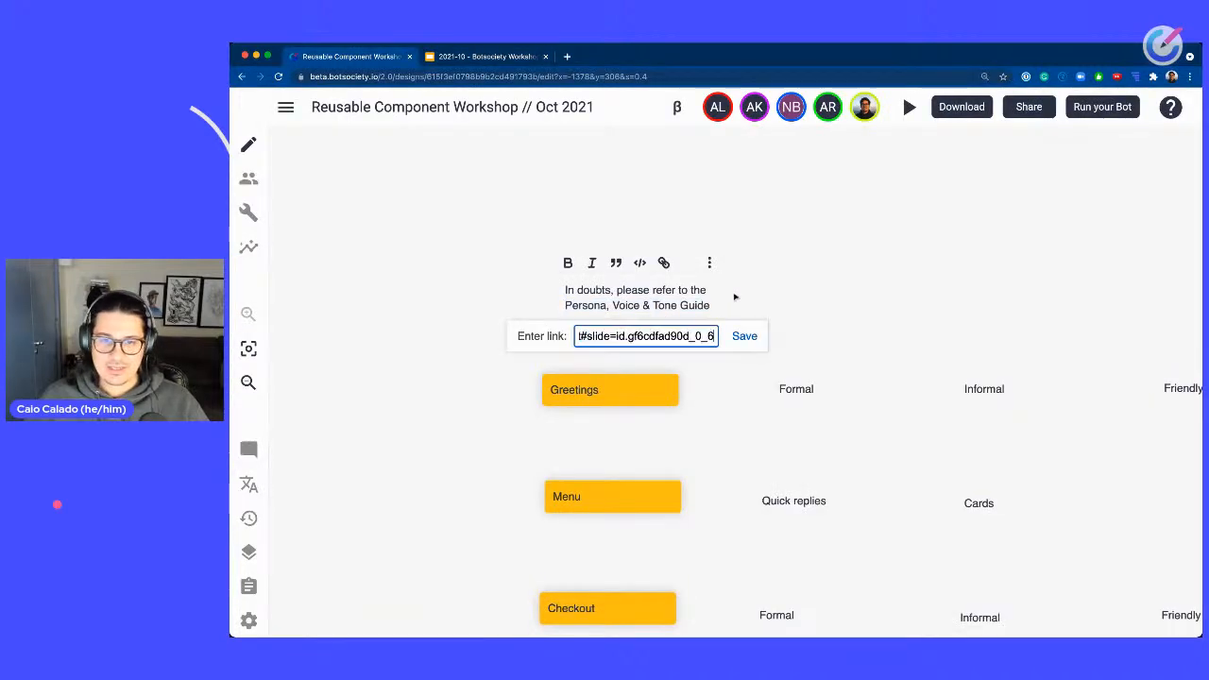
{"action": "left_click", "coordinate": [744, 336]}
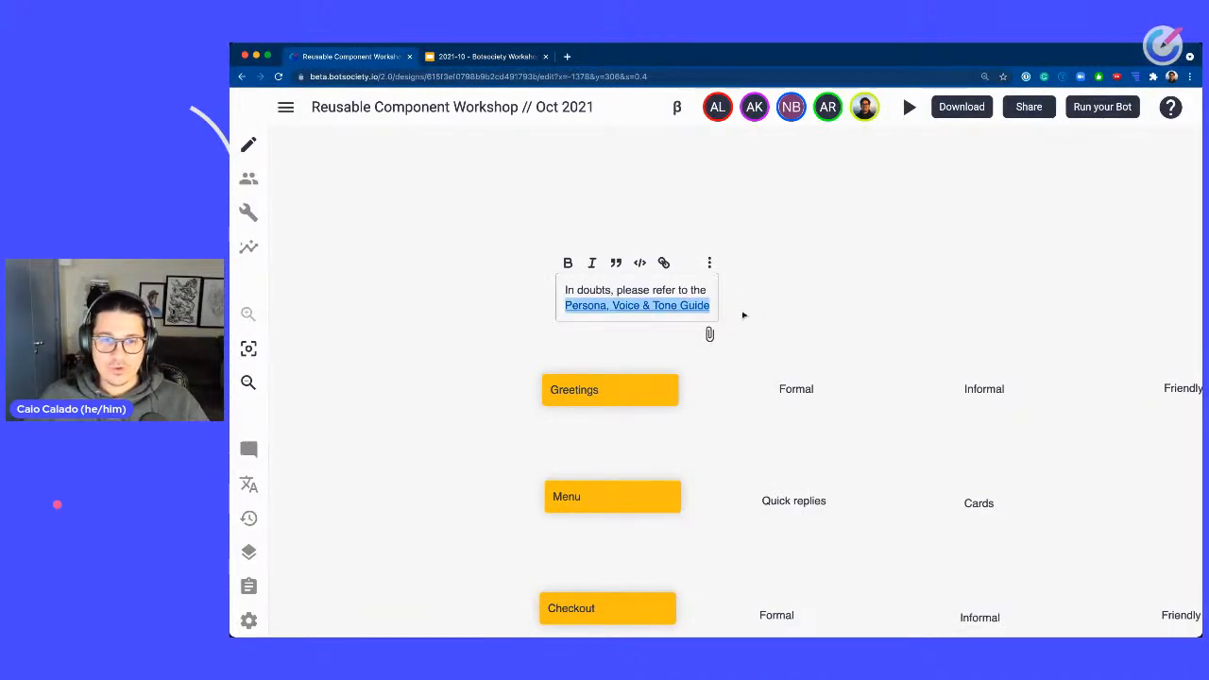
{"action": "left_click", "coordinate": [682, 309]}
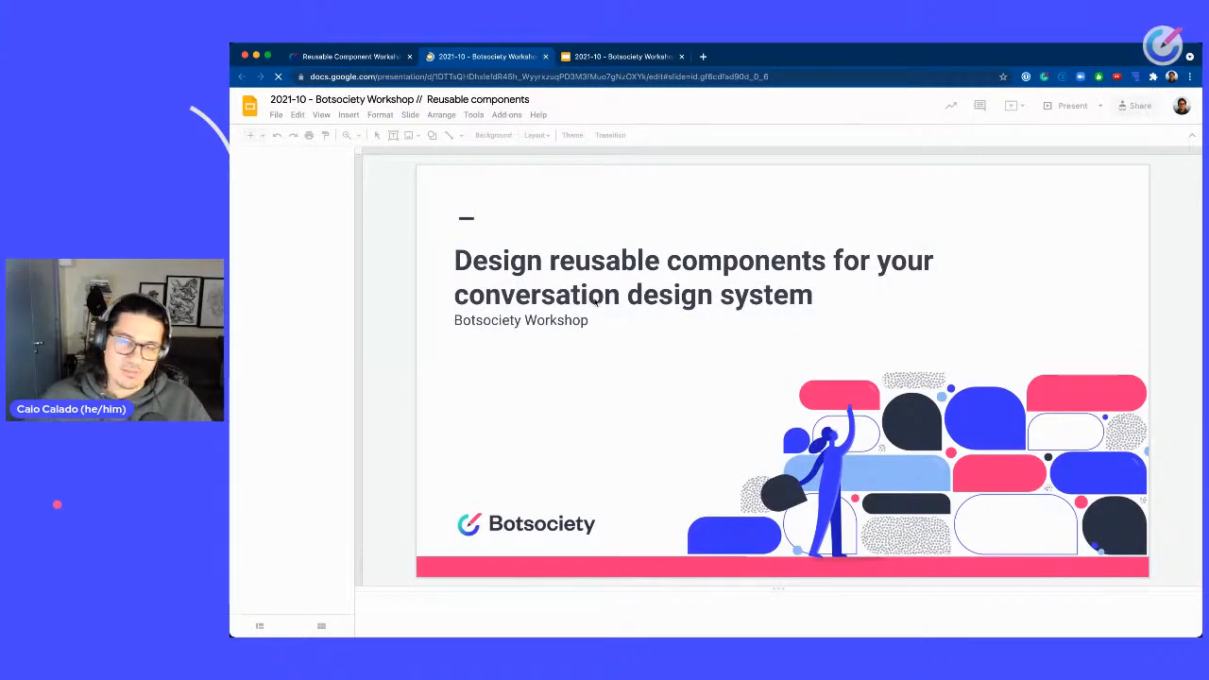
{"action": "key", "text": "ctrl+w"}
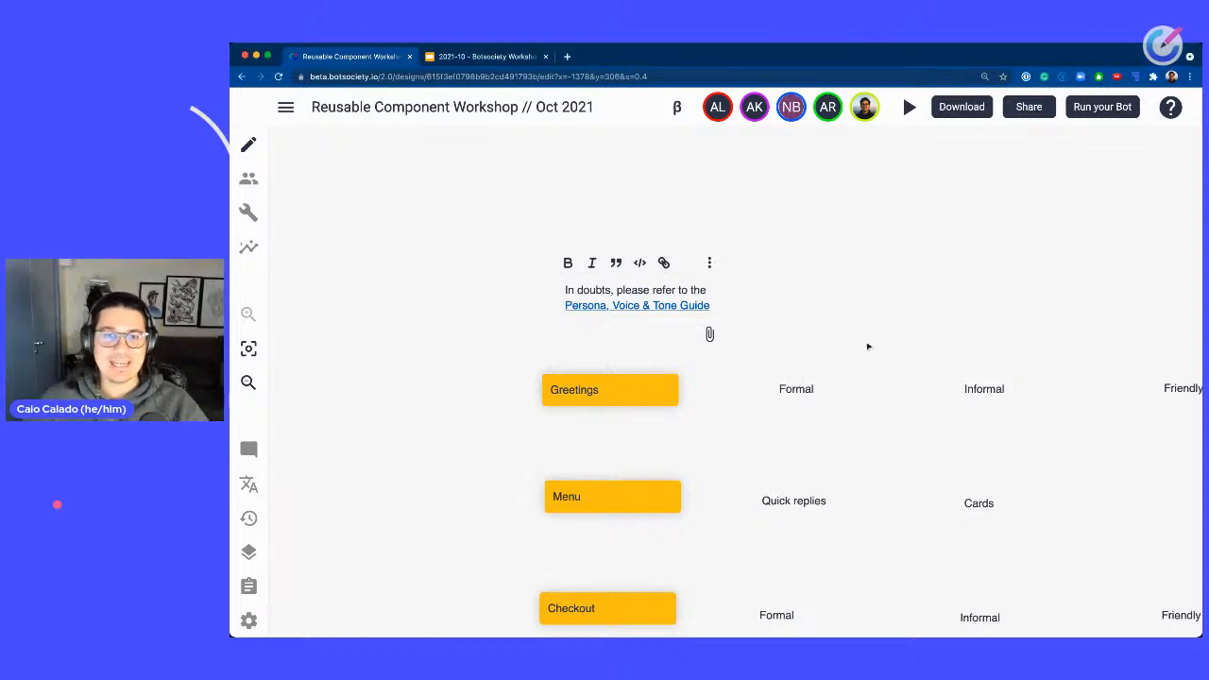
Rearrange the grid of notes and place the guide note above the Greetings note.
{"action": "left_click_drag", "start_coordinate": [707, 291], "coordinate": [677, 311]}
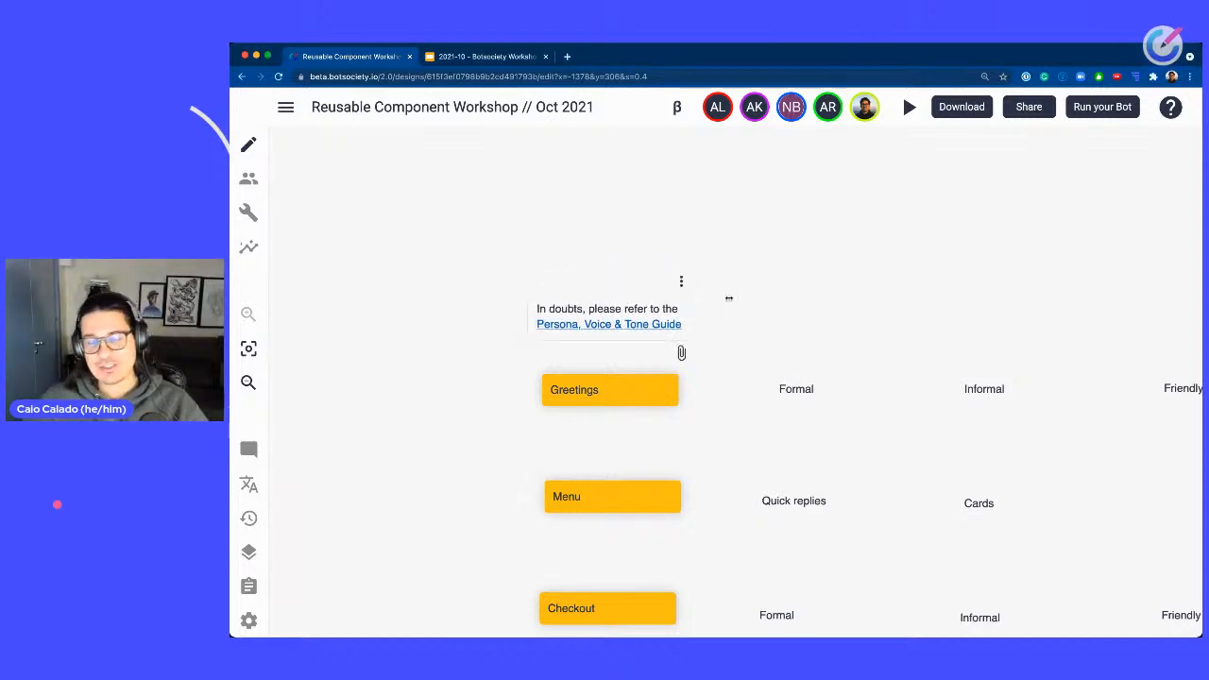
{"action": "left_click", "coordinate": [945, 311]}
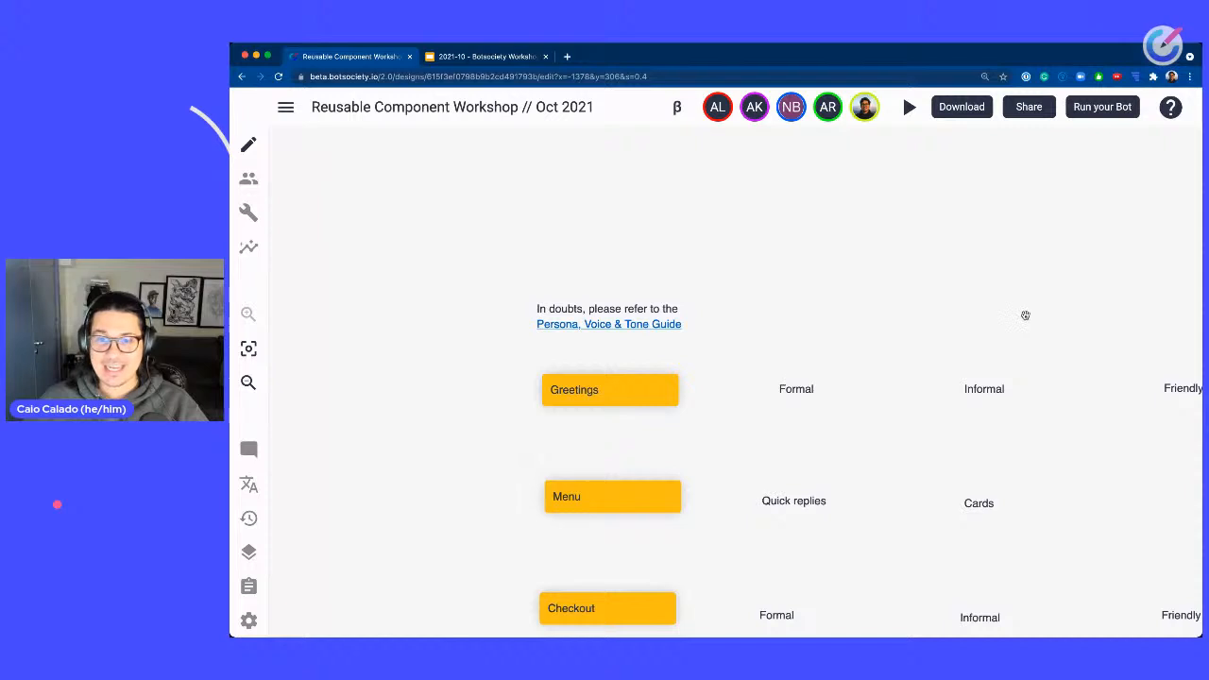
{"action": "left_click_drag", "start_coordinate": [1026, 313], "coordinate": [880, 179]}
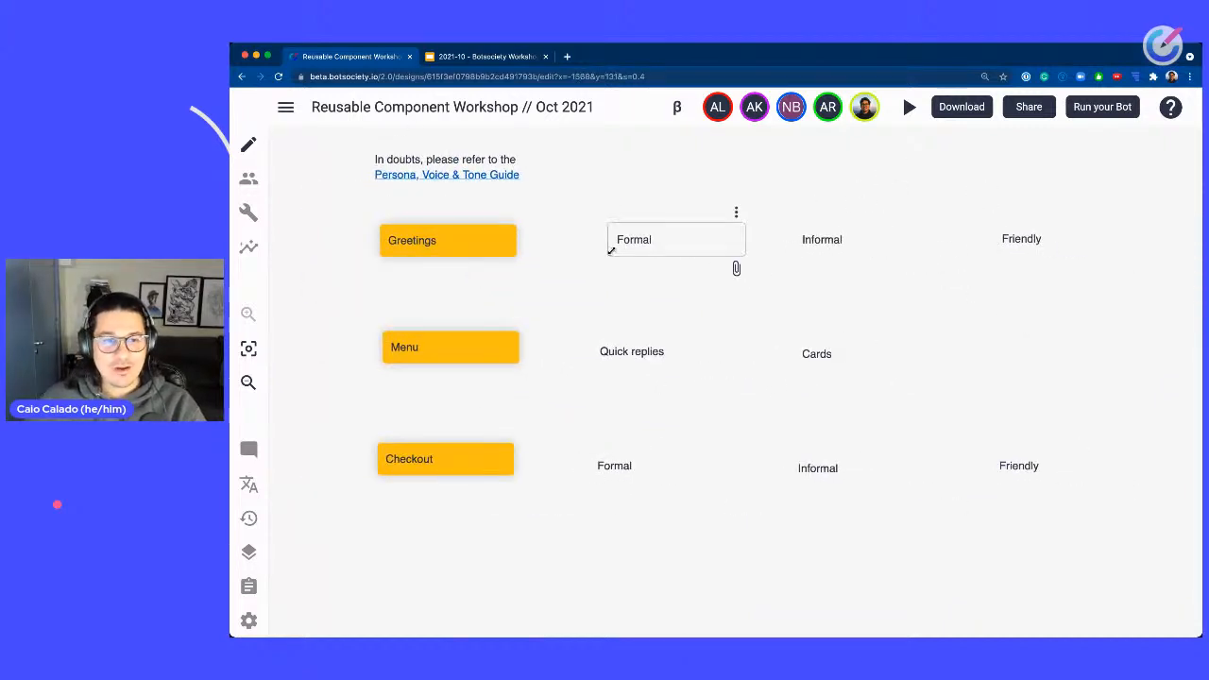
{"action": "left_click_drag", "start_coordinate": [327, 200], "coordinate": [1042, 535]}
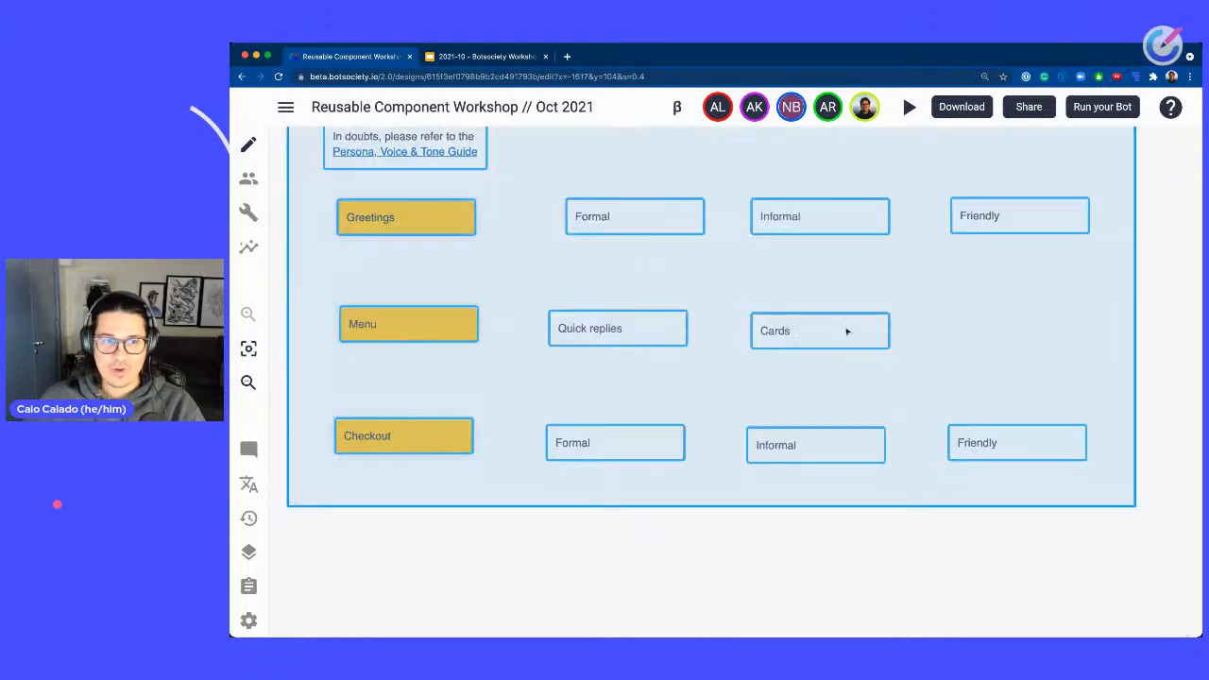
{"action": "left_click_drag", "start_coordinate": [847, 331], "coordinate": [869, 470]}
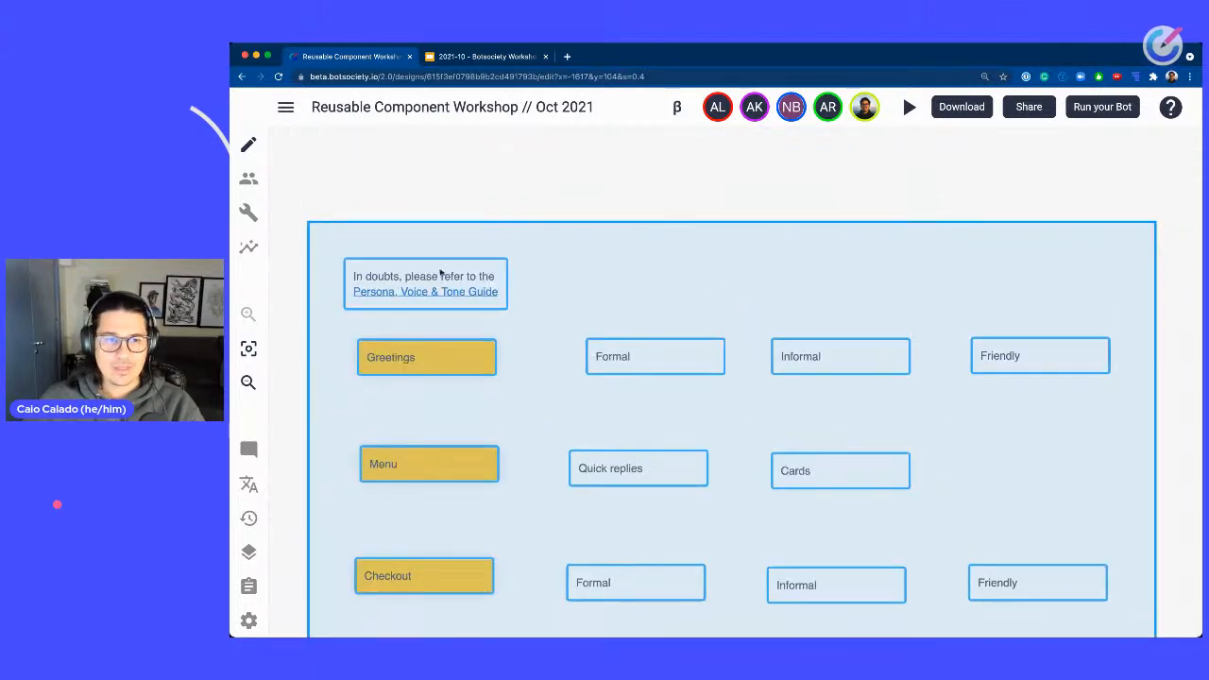
{"action": "left_click", "coordinate": [546, 216]}
{"action": "left_click", "coordinate": [463, 277]}
{"action": "left_click_drag", "start_coordinate": [463, 277], "coordinate": [464, 181]}
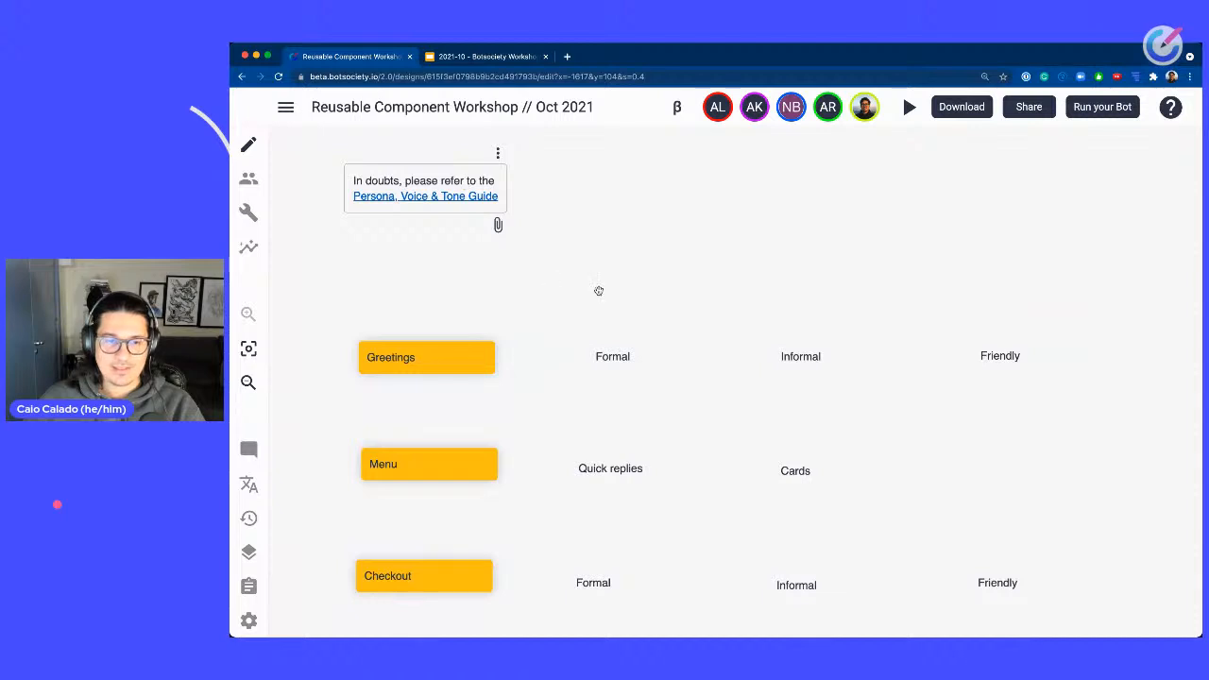
Add a blue note reading Chit chat between the Greetings and Menu notes.
{"action": "left_click_drag", "start_coordinate": [599, 291], "coordinate": [665, 189]}
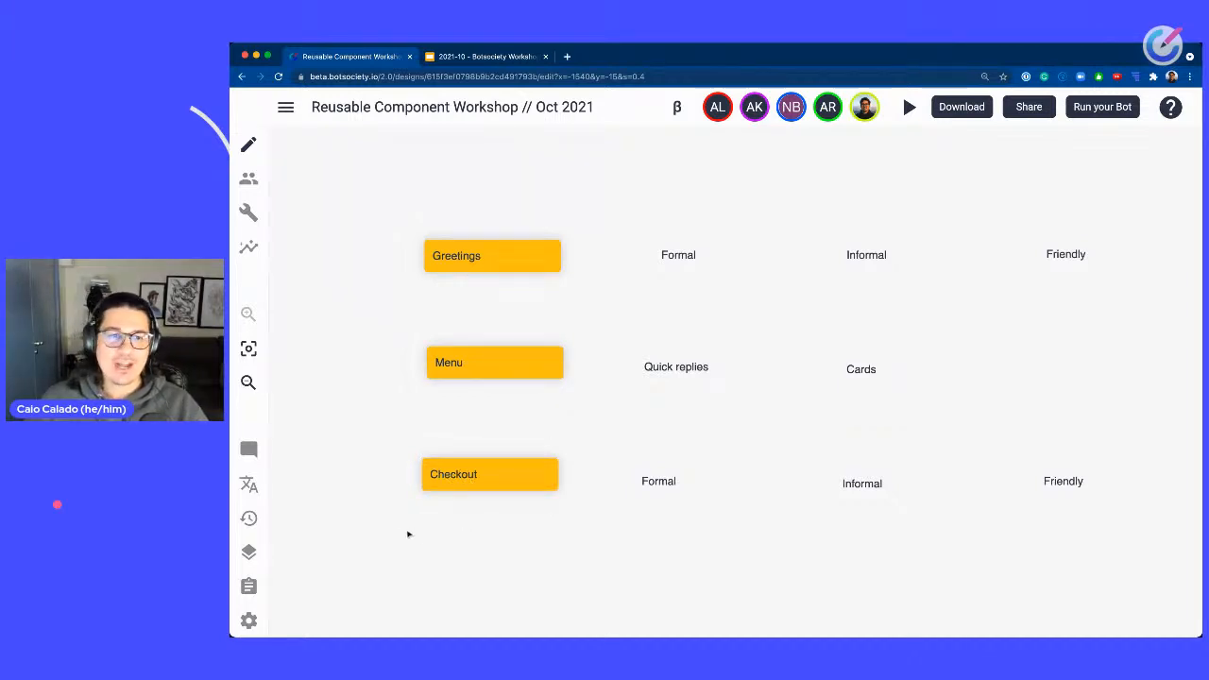
{"action": "left_click_drag", "start_coordinate": [403, 536], "coordinate": [1153, 459]}
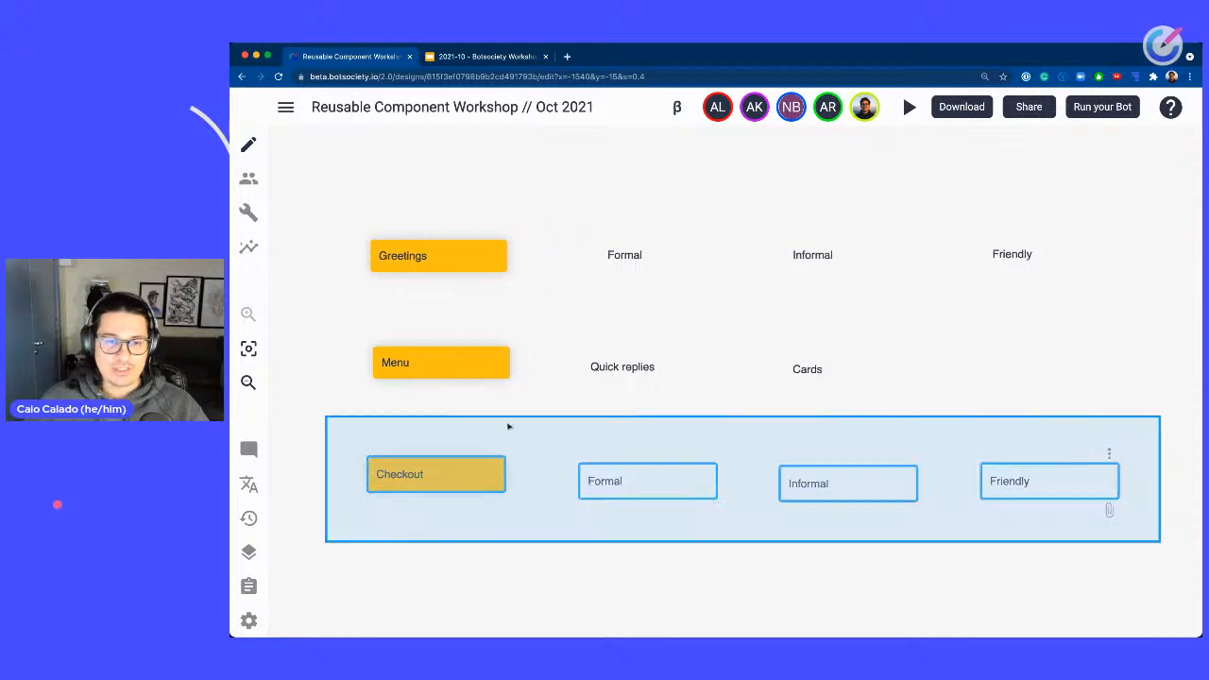
{"action": "left_click", "coordinate": [522, 409]}
{"action": "left_click_drag", "start_coordinate": [483, 406], "coordinate": [673, 455]}
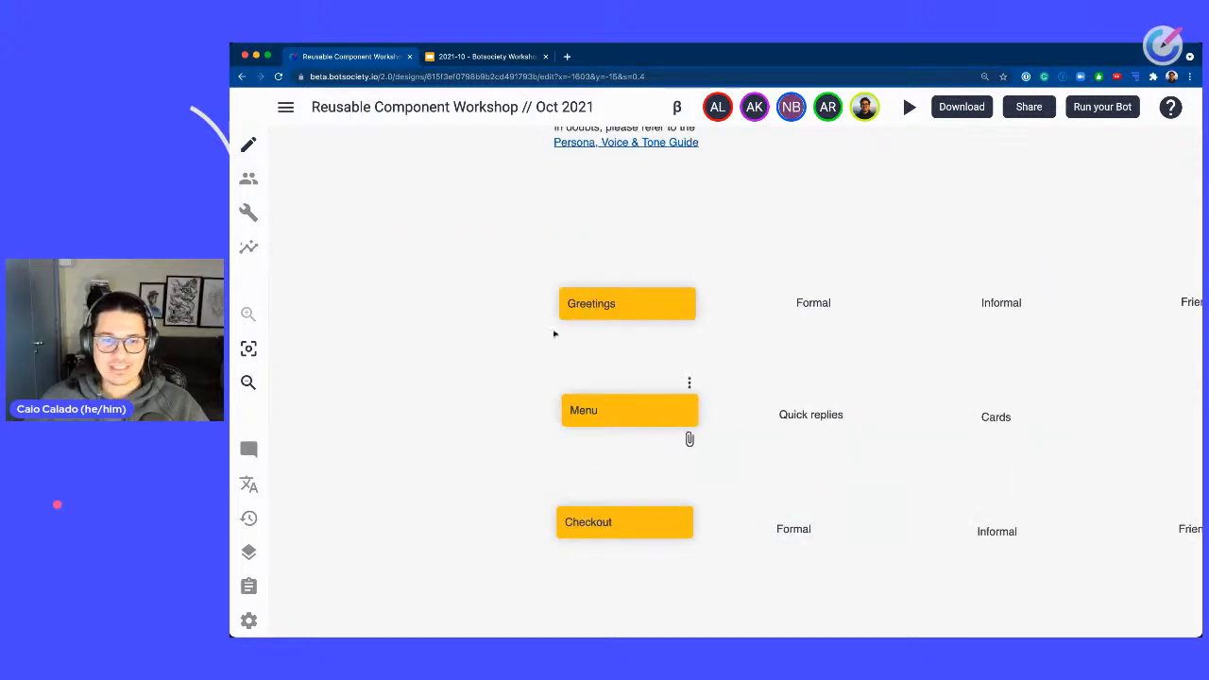
{"action": "right_click", "coordinate": [599, 360]}
{"action": "left_click", "coordinate": [662, 412]}
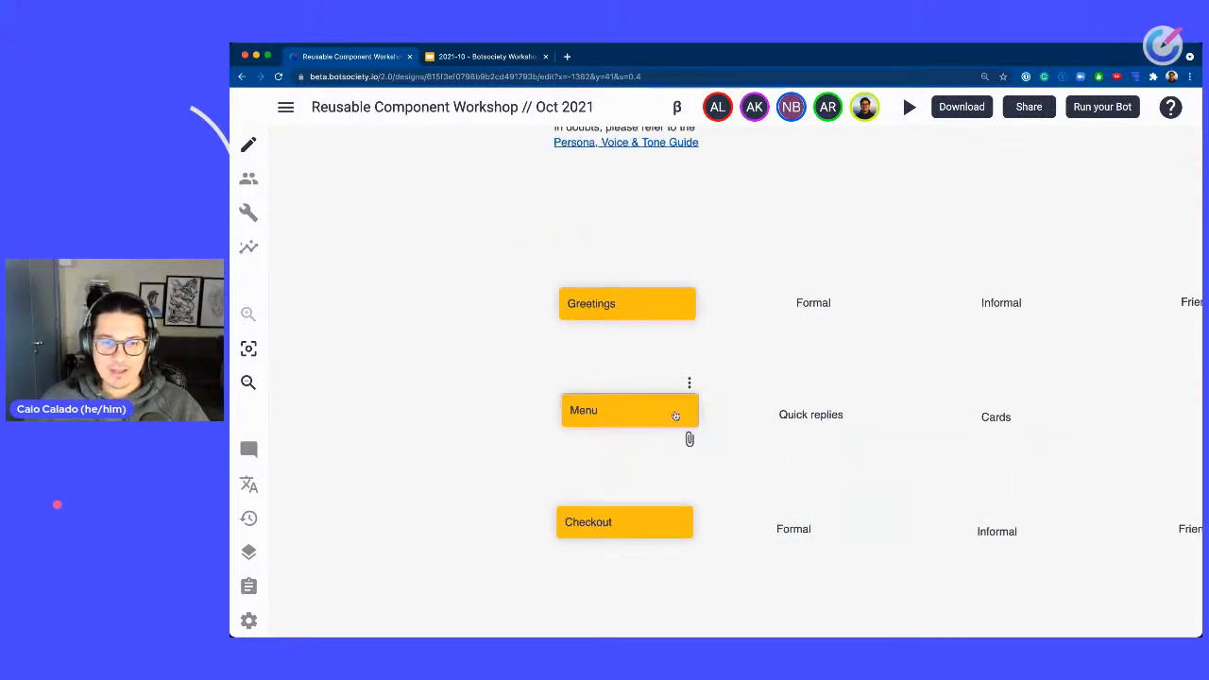
{"action": "left_click", "coordinate": [637, 359]}
{"action": "type", "text": "Chiat"}
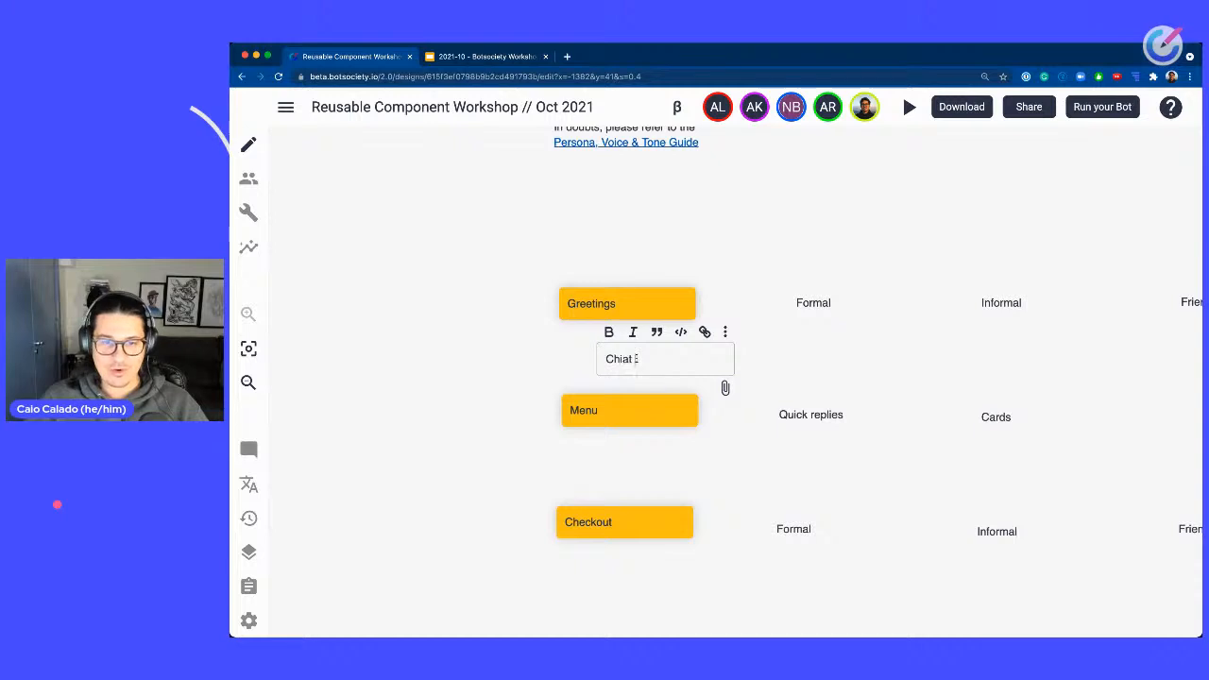
{"action": "key", "text": "BackSpace"}
{"action": "key", "text": "BackSpace"}
{"action": "type", "text": "t chat"}
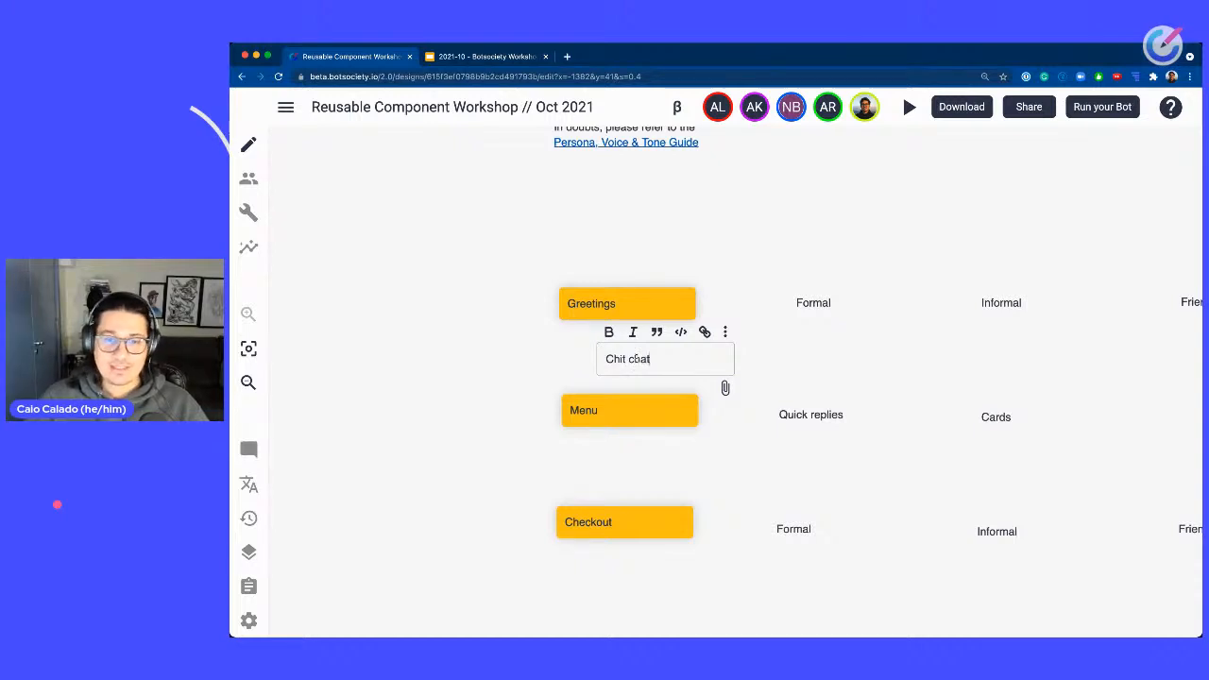
{"action": "left_click", "coordinate": [724, 332]}
{"action": "mouse_move", "coordinate": [747, 362]}
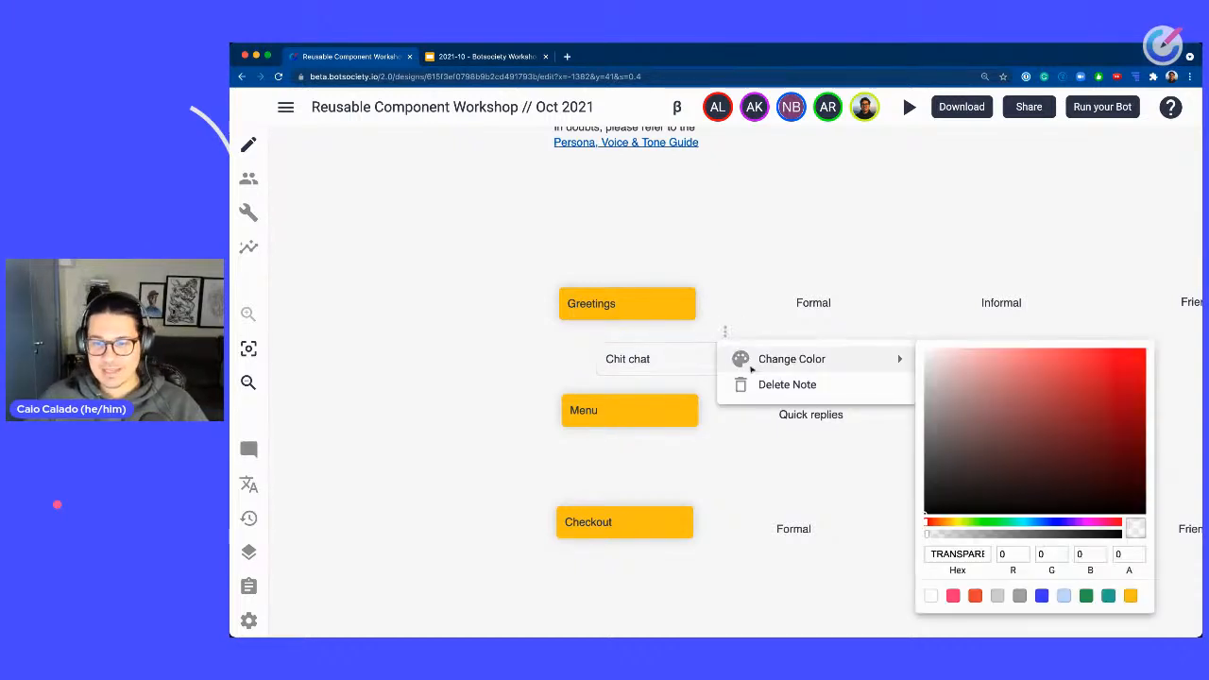
{"action": "left_click", "coordinate": [1041, 594]}
{"action": "left_click", "coordinate": [463, 350]}
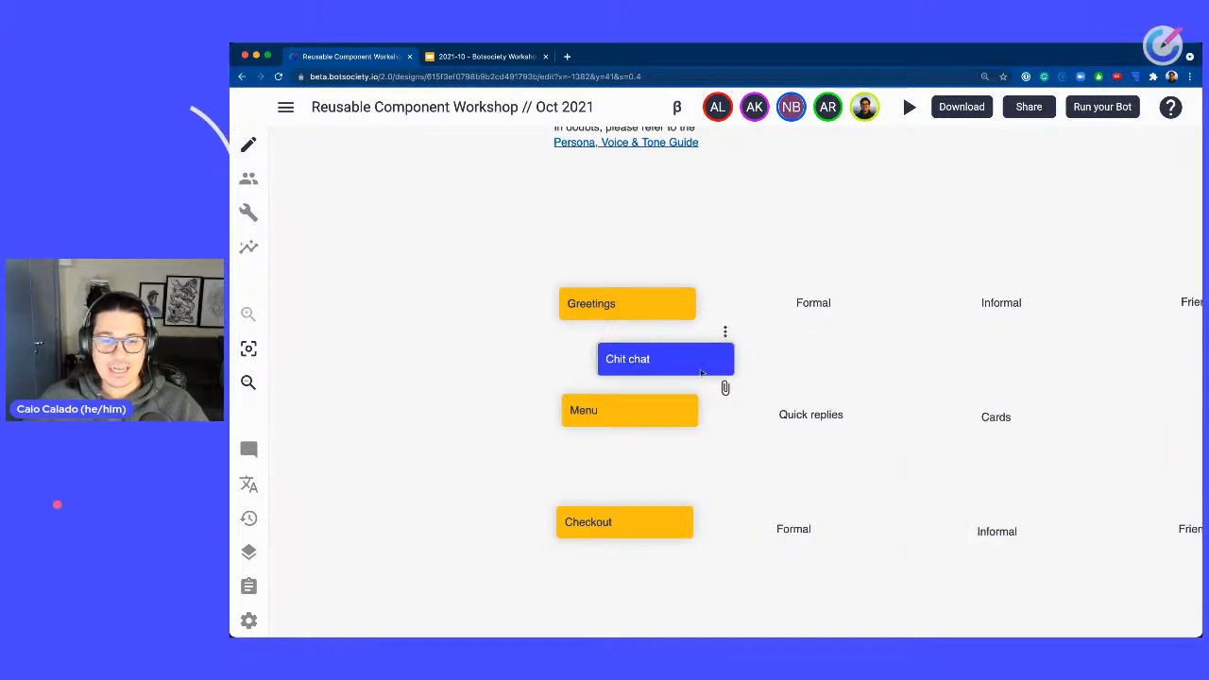
Add a blue note reading Chit chat between the Menu and Checkout notes.
{"action": "right_click", "coordinate": [646, 462]}
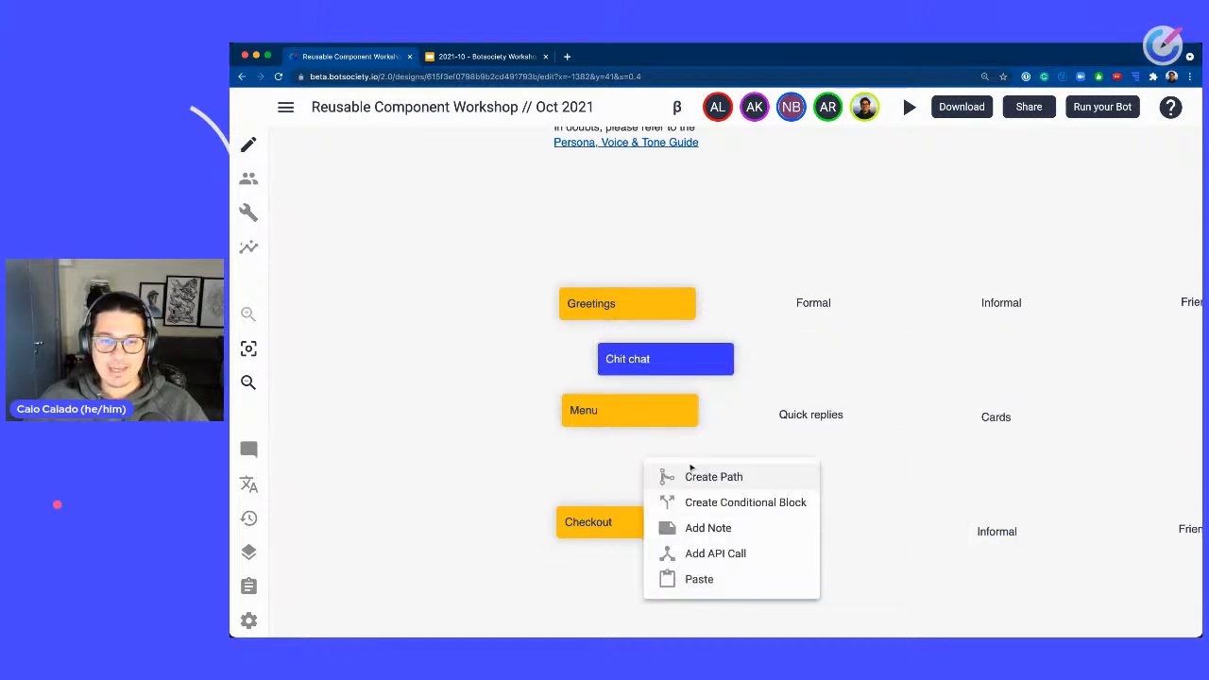
{"action": "left_click", "coordinate": [708, 530]}
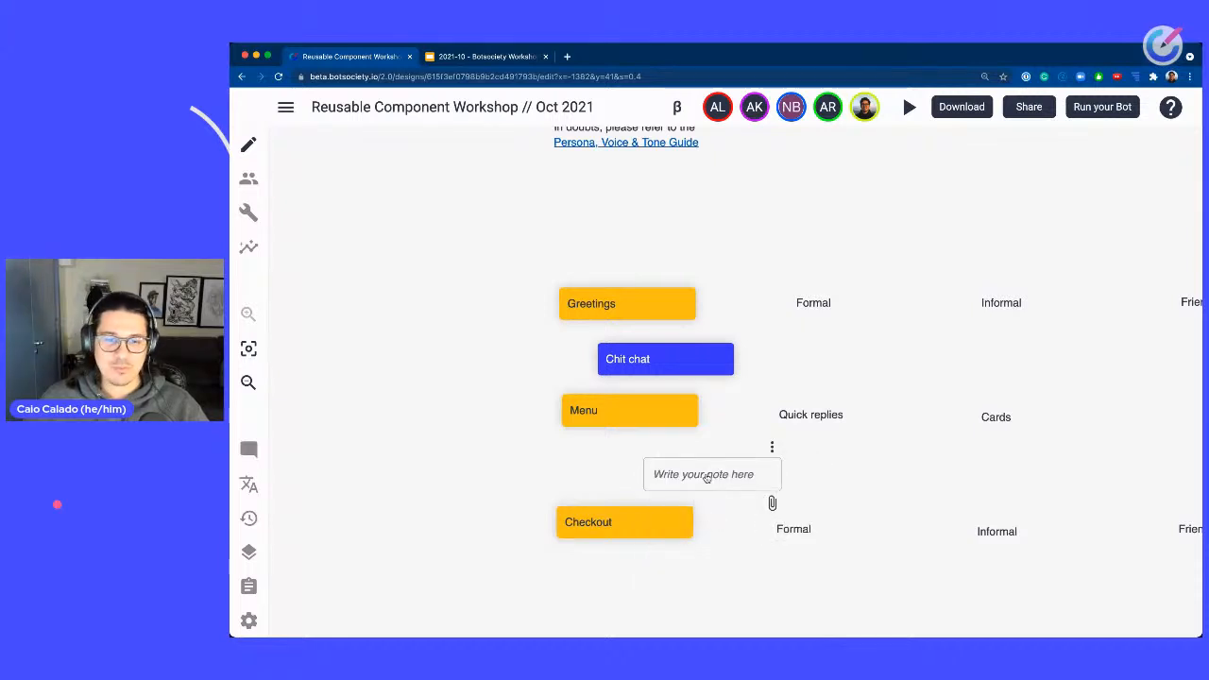
{"action": "left_click", "coordinate": [707, 475]}
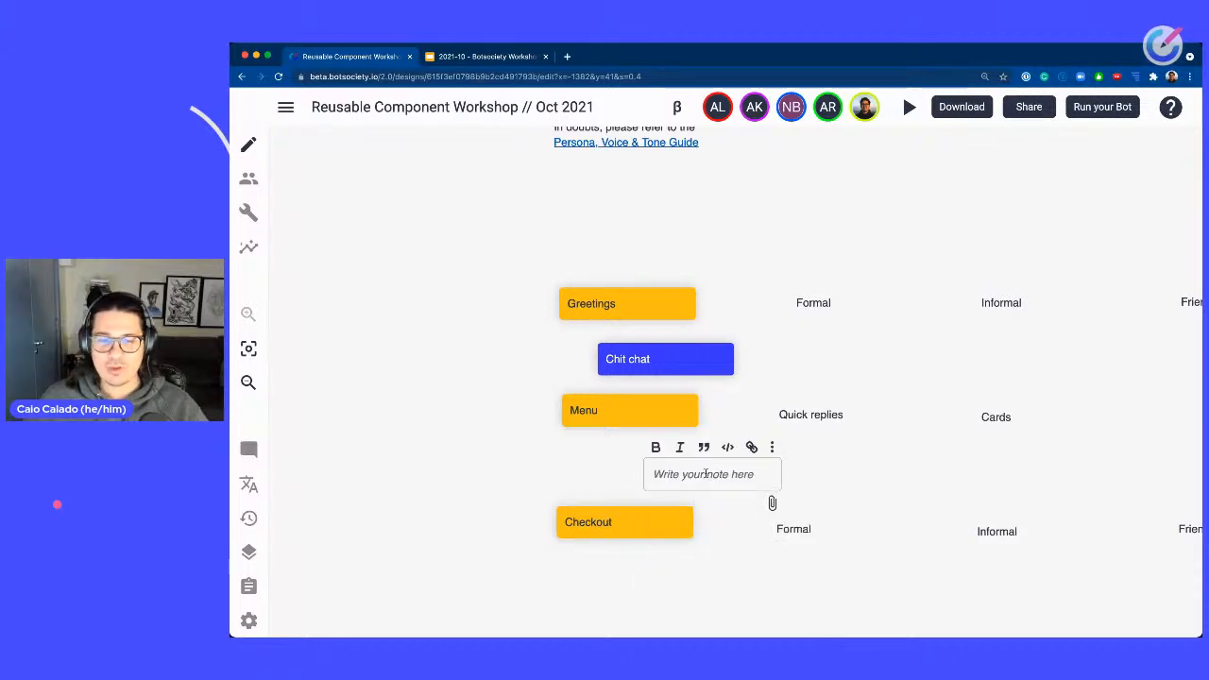
{"action": "type", "text": "Chit chat"}
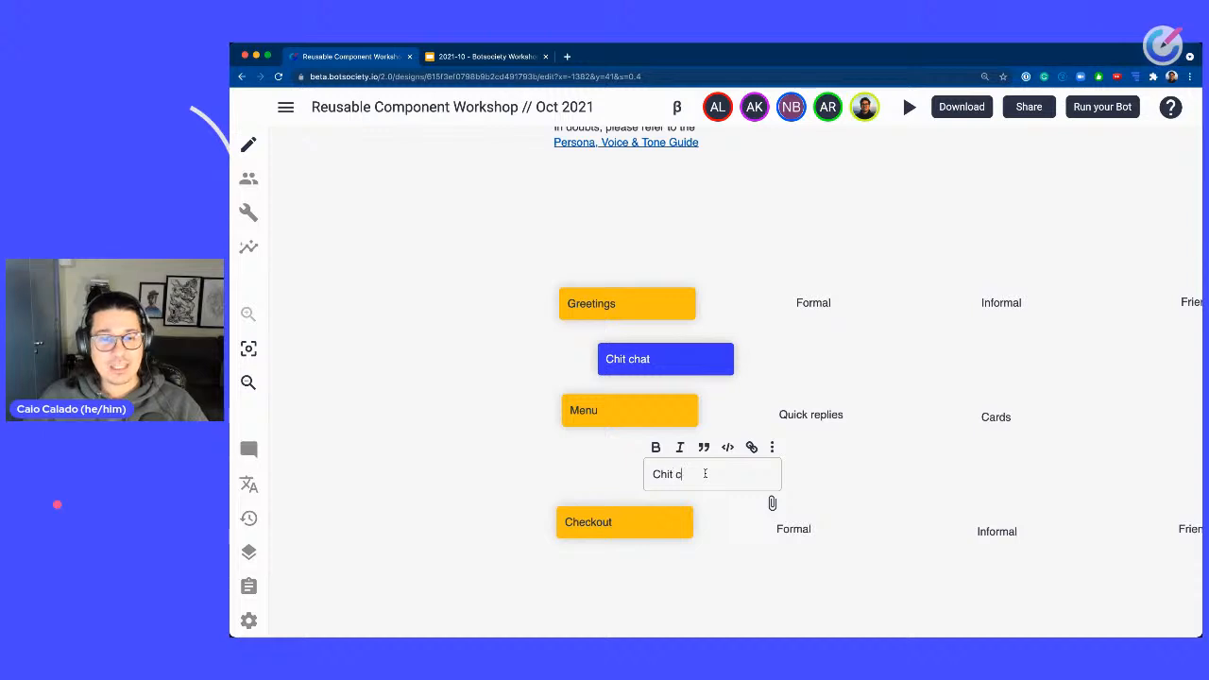
{"action": "left_click", "coordinate": [772, 448]}
{"action": "mouse_move", "coordinate": [920, 476]}
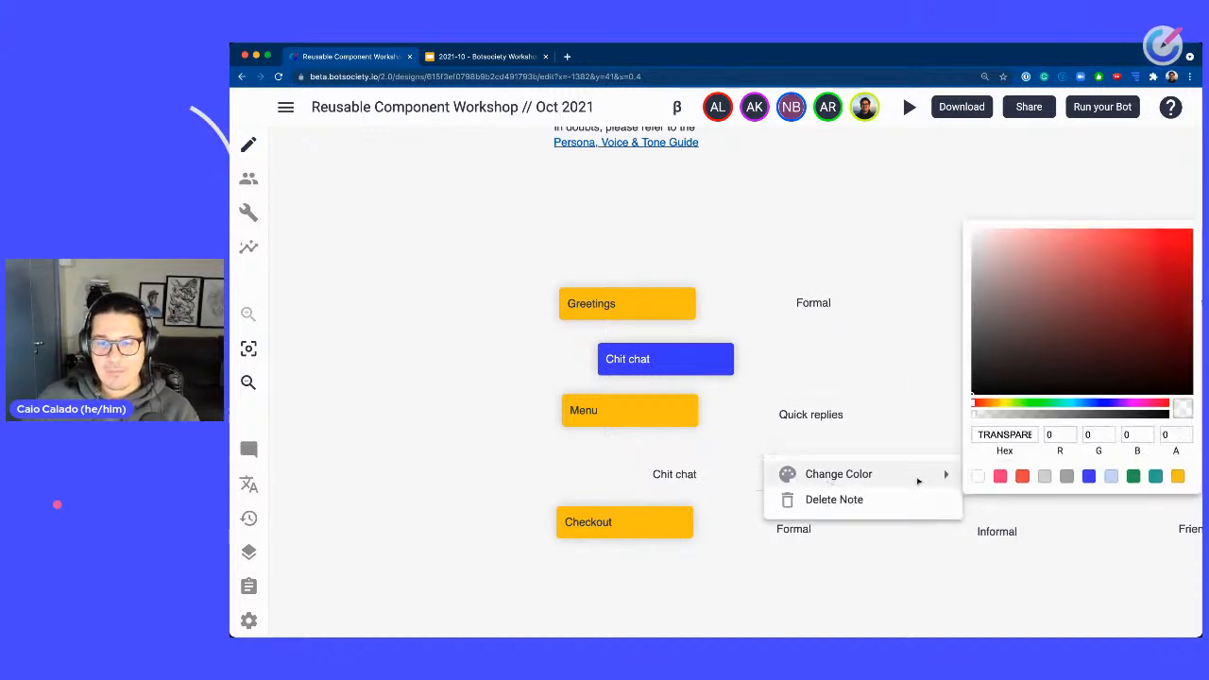
{"action": "left_click", "coordinate": [1088, 476]}
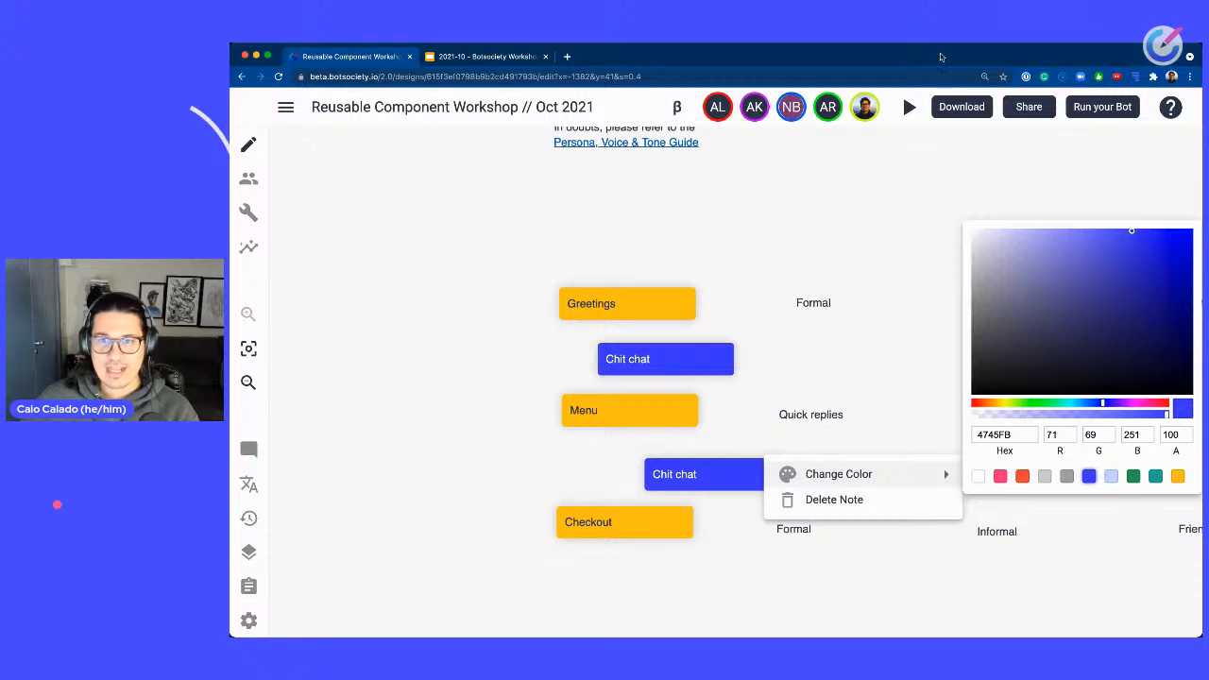
Reposition the new Chit chat note and delete it.
{"action": "left_click", "coordinate": [721, 450]}
{"action": "left_click_drag", "start_coordinate": [692, 459], "coordinate": [692, 457]}
{"action": "left_click_drag", "start_coordinate": [728, 474], "coordinate": [690, 461]}
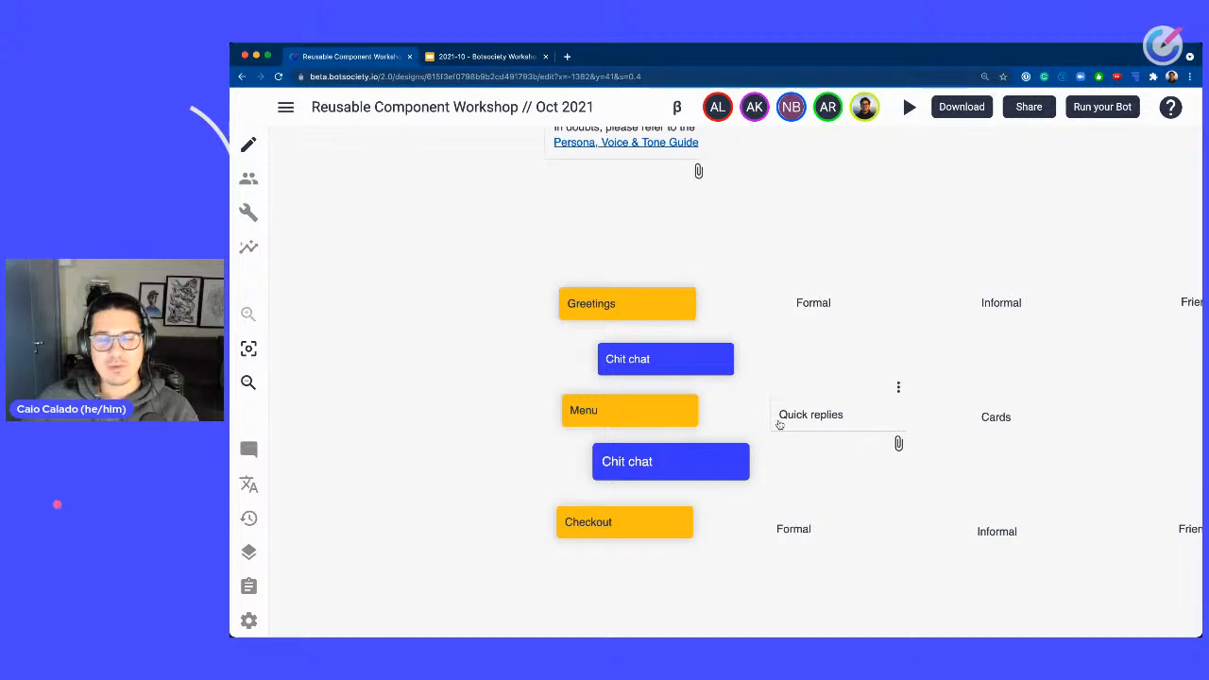
{"action": "left_click", "coordinate": [739, 431]}
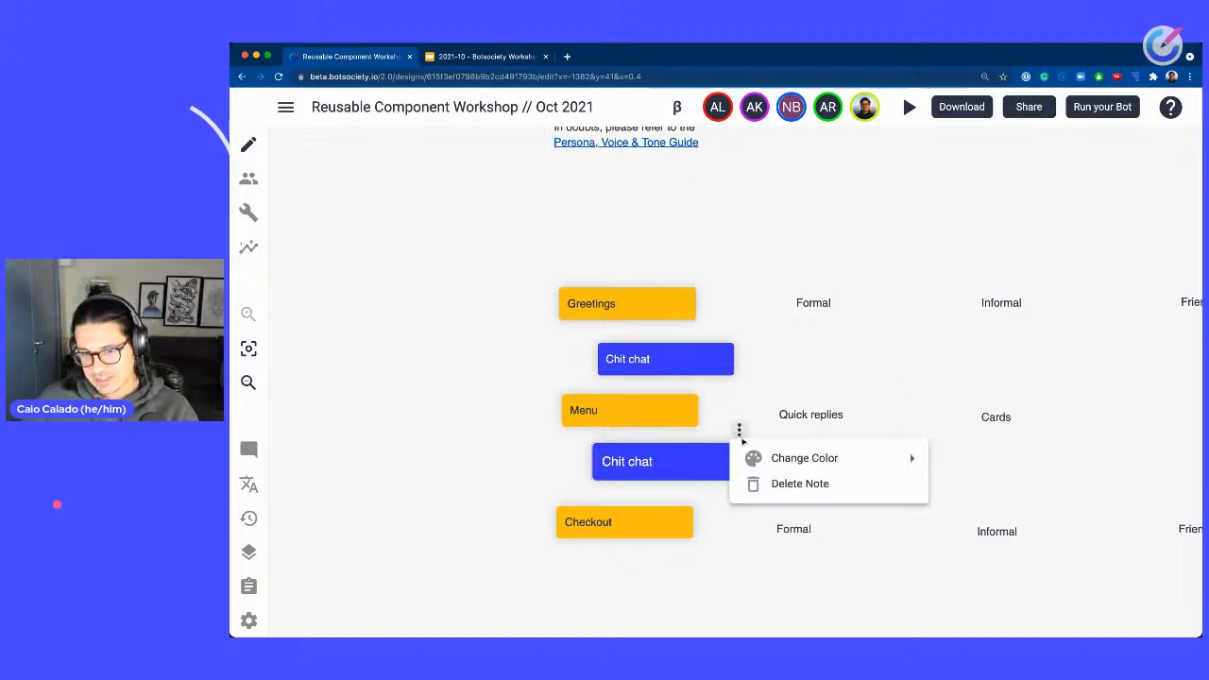
{"action": "left_click", "coordinate": [775, 484]}
Delete the Chit chat note between the Greetings and Menu notes.
{"action": "left_click", "coordinate": [795, 413]}
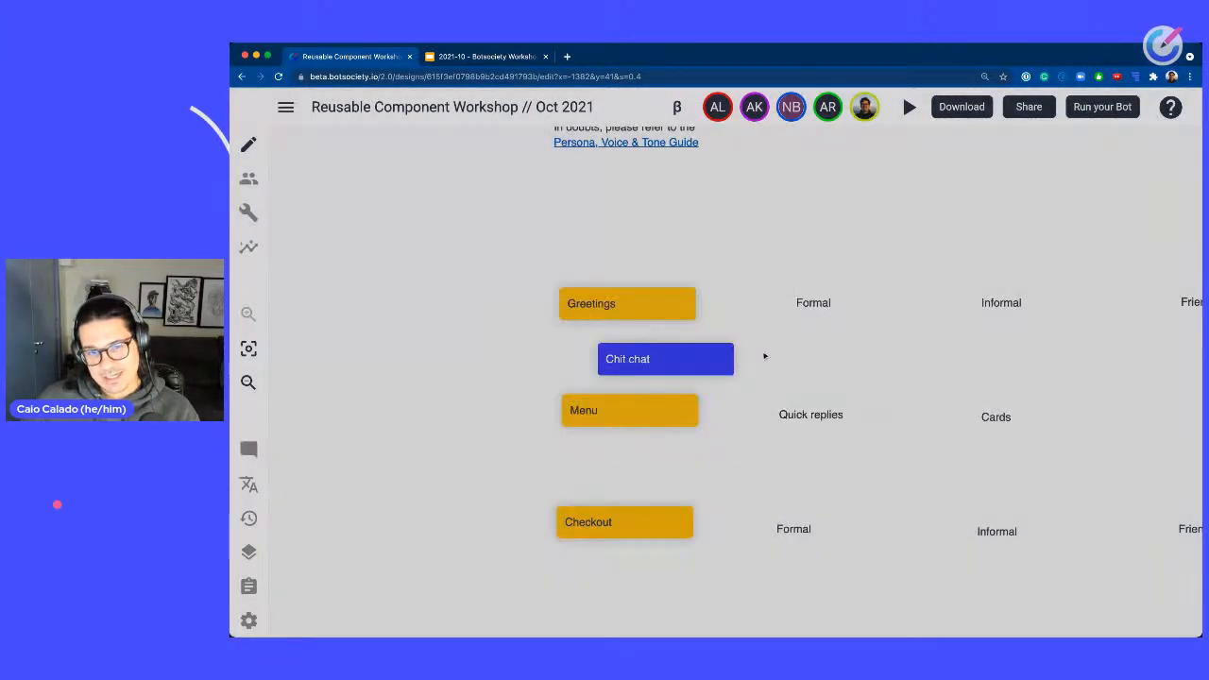
{"action": "left_click", "coordinate": [725, 331]}
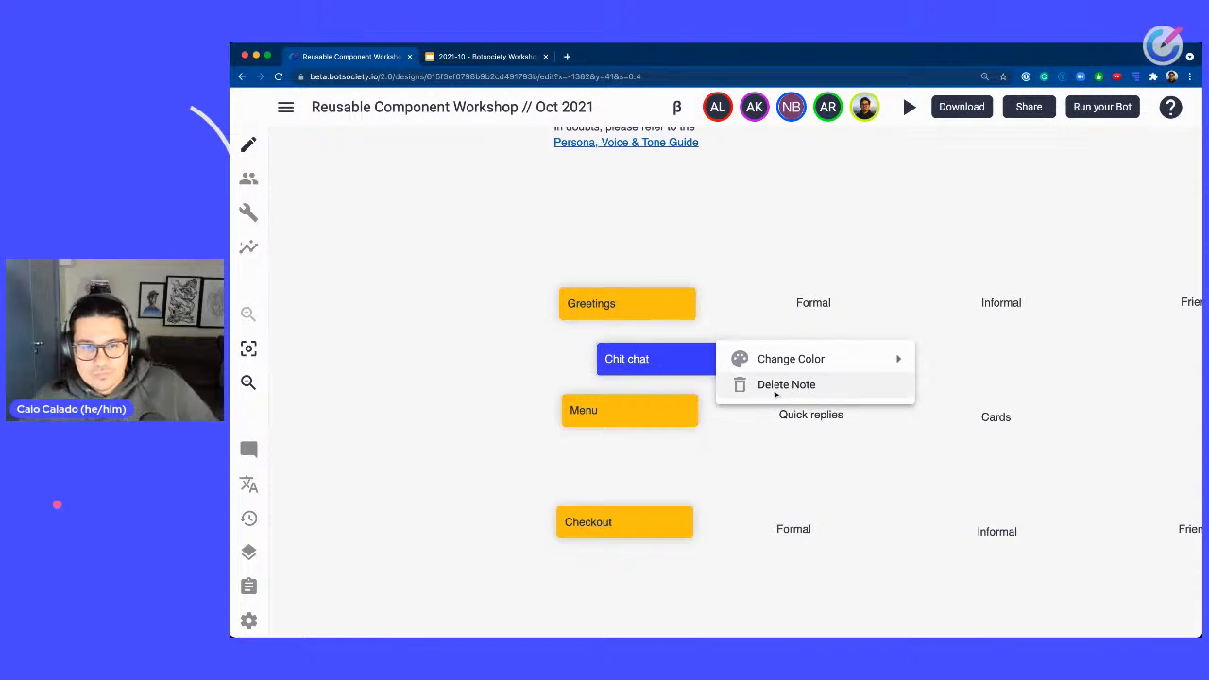
{"action": "left_click", "coordinate": [775, 387]}
{"action": "left_click", "coordinate": [851, 412]}
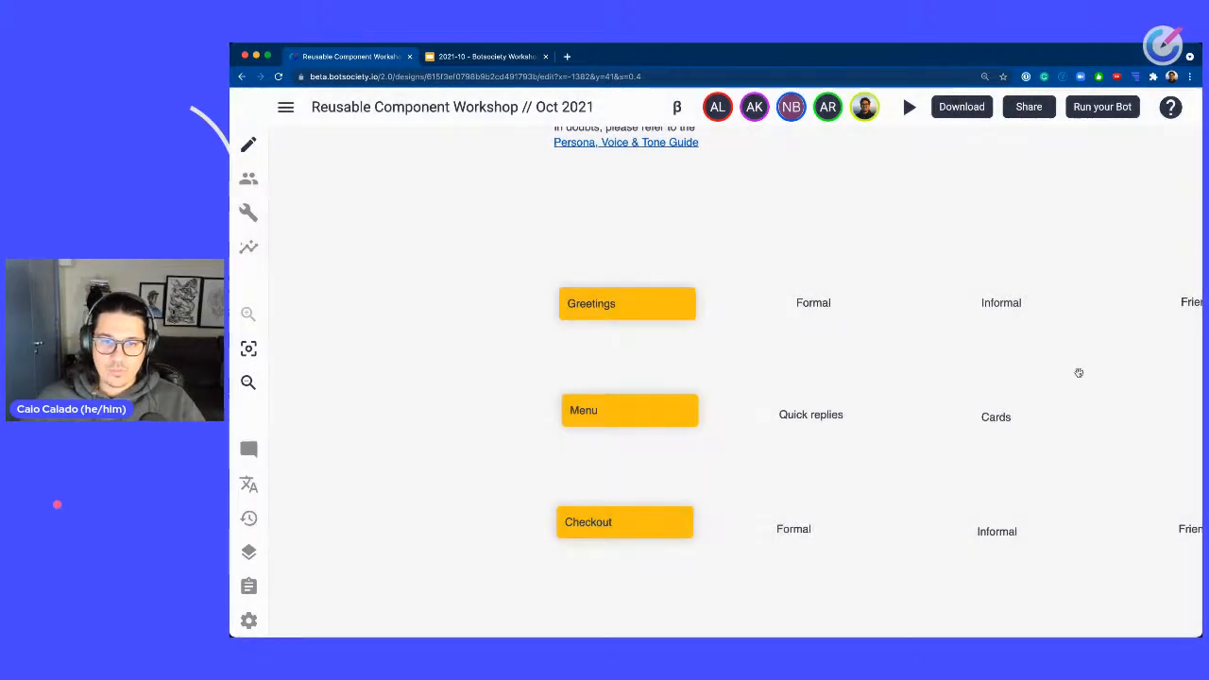
Select the Checkout row of notes and move it further down to leave space below the Menu row.
{"action": "scroll", "coordinate": [1077, 370], "scroll_direction": "right", "scroll_amount": 5}
{"action": "scroll", "coordinate": [1077, 369], "scroll_direction": "down", "scroll_amount": 2}
{"action": "scroll", "coordinate": [785, 294], "scroll_direction": "left", "scroll_amount": 1}
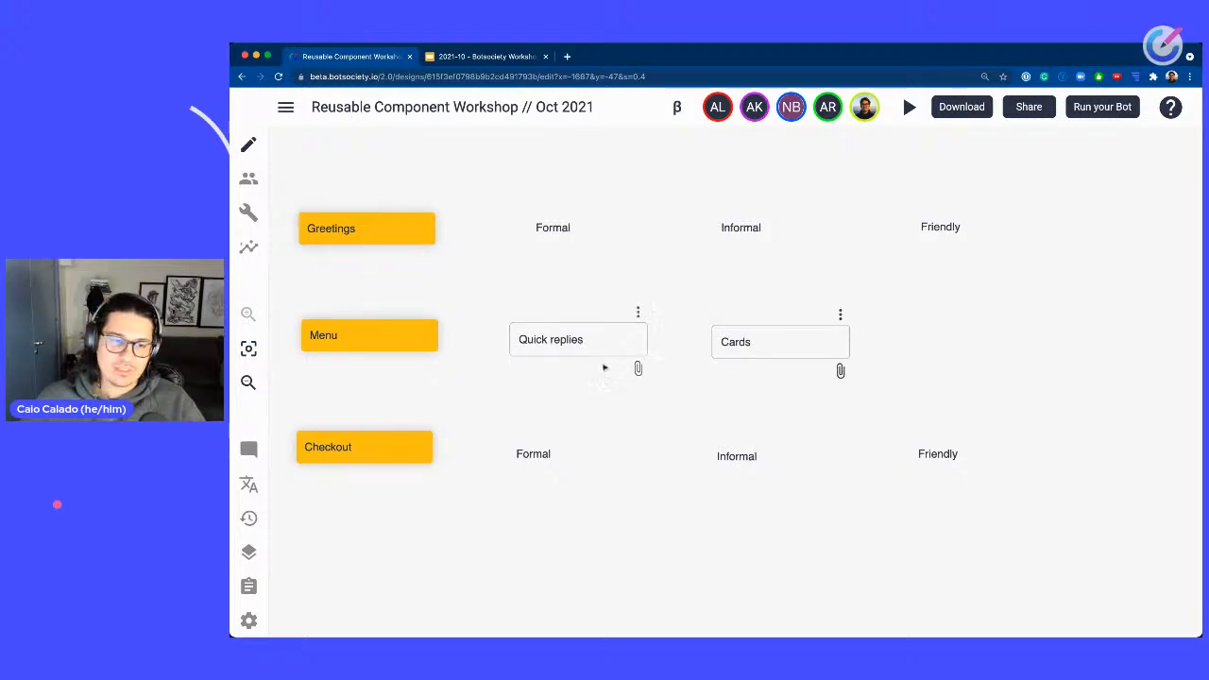
{"action": "scroll", "coordinate": [731, 497], "scroll_direction": "down", "scroll_amount": 2}
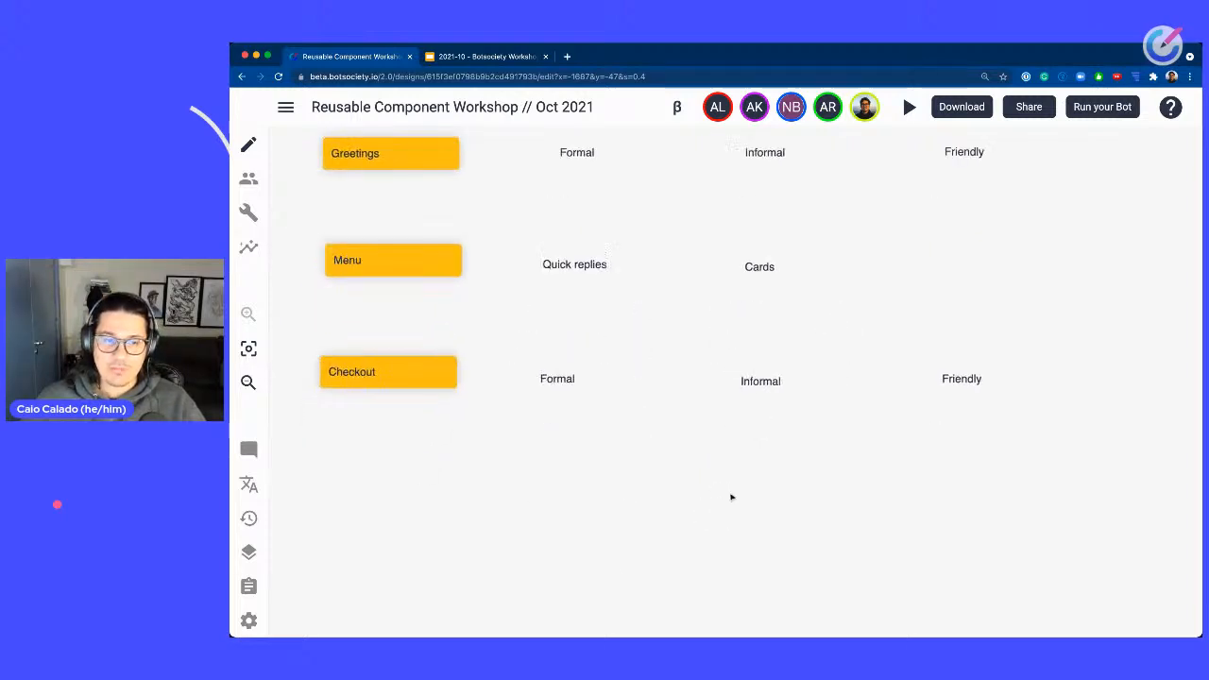
{"action": "scroll", "coordinate": [732, 497], "scroll_direction": "down", "scroll_amount": 3}
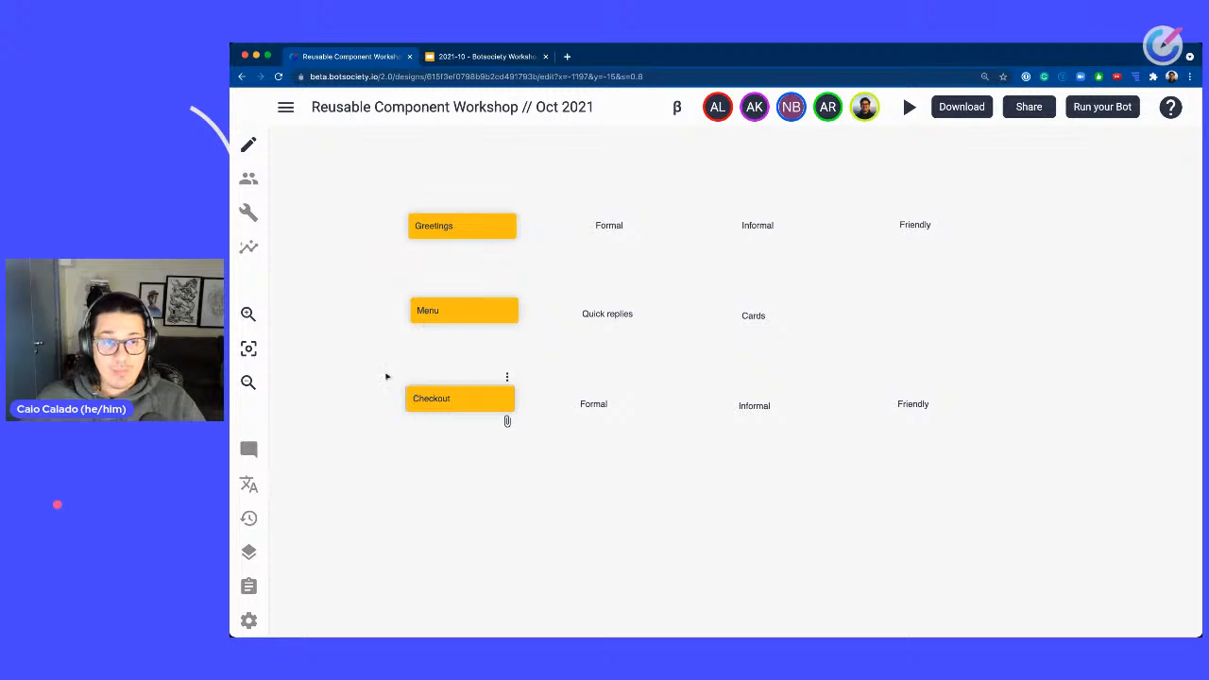
{"action": "left_click_drag", "start_coordinate": [371, 367], "coordinate": [1028, 515]}
{"action": "left_click_drag", "start_coordinate": [949, 436], "coordinate": [937, 574]}
{"action": "left_click", "coordinate": [939, 440]}
Create a new path below the Menu row and name it Menu - quick reply.
{"action": "right_click", "coordinate": [673, 380]}
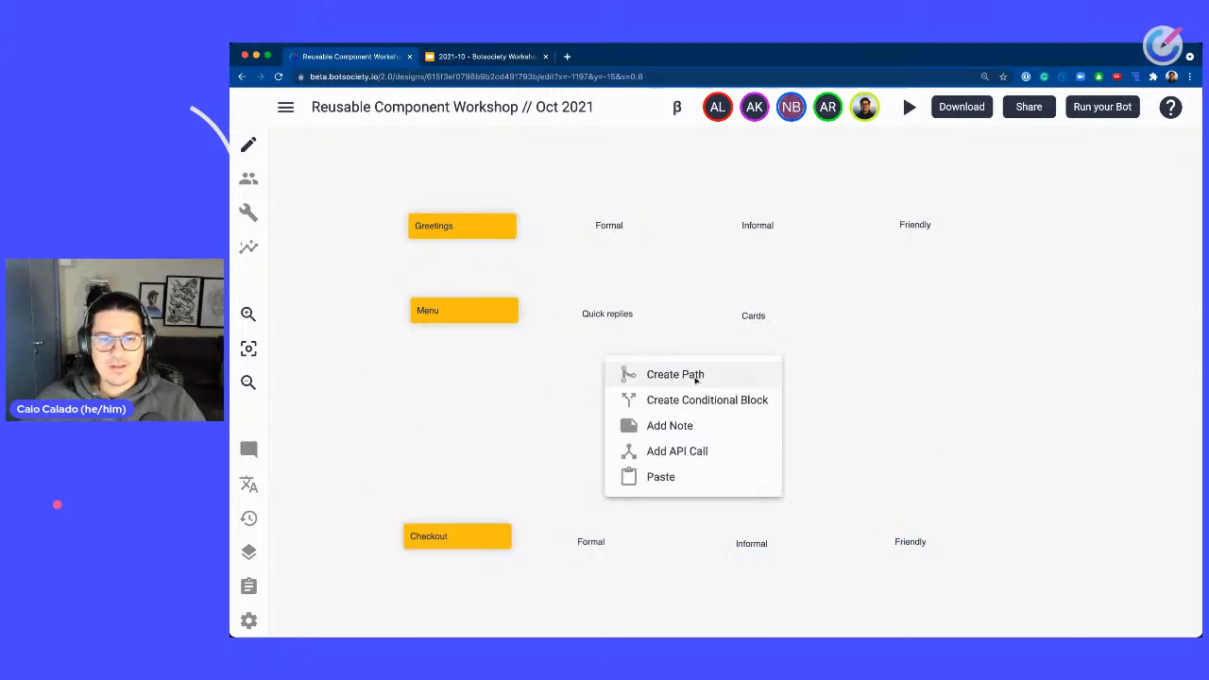
{"action": "left_click", "coordinate": [704, 378]}
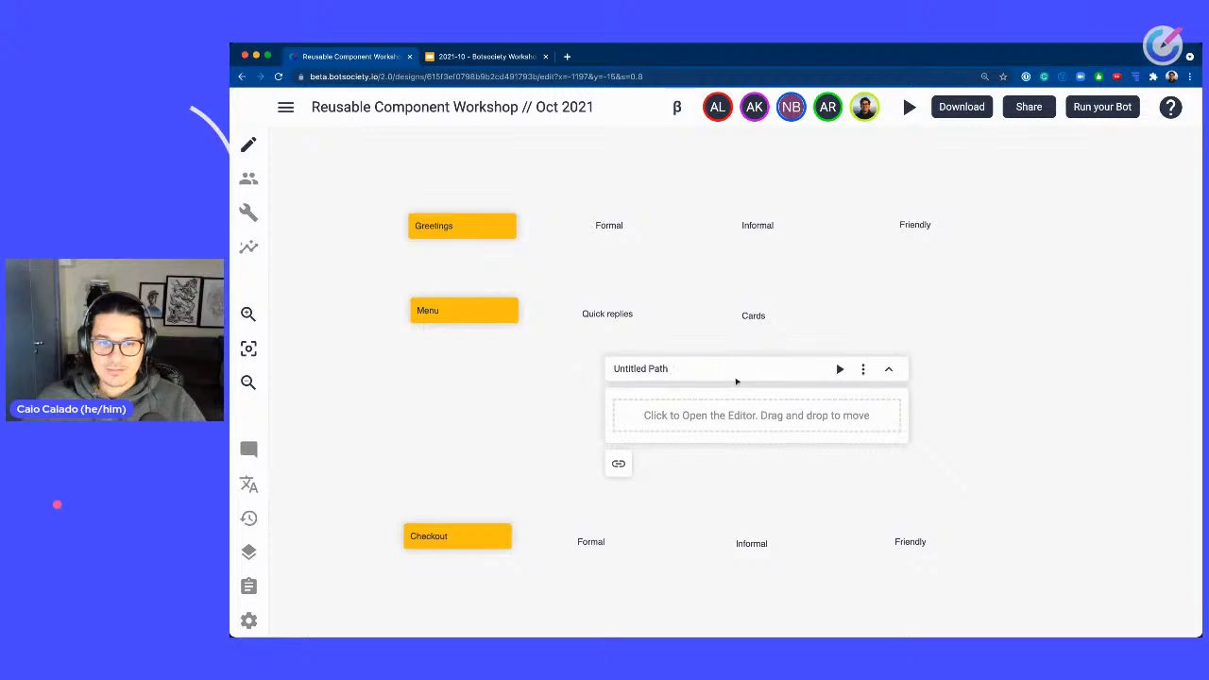
{"action": "left_click", "coordinate": [611, 367]}
{"action": "type", "text": "M"}
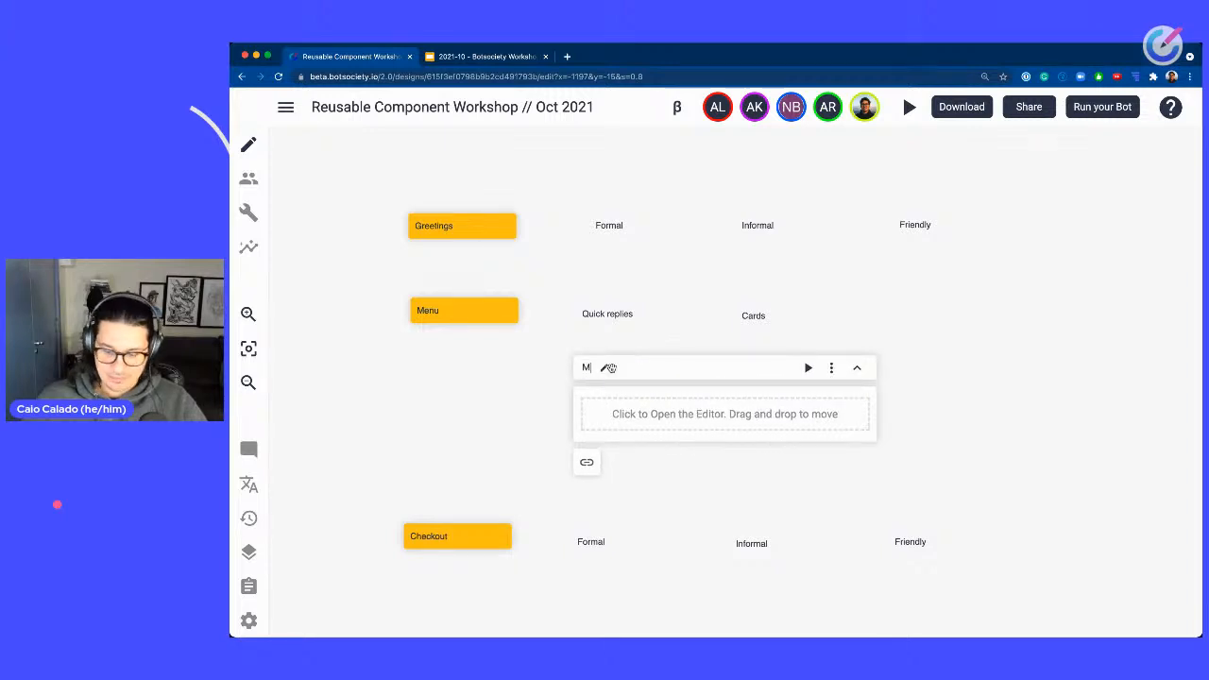
{"action": "type", "text": "enu - Quick reply"}
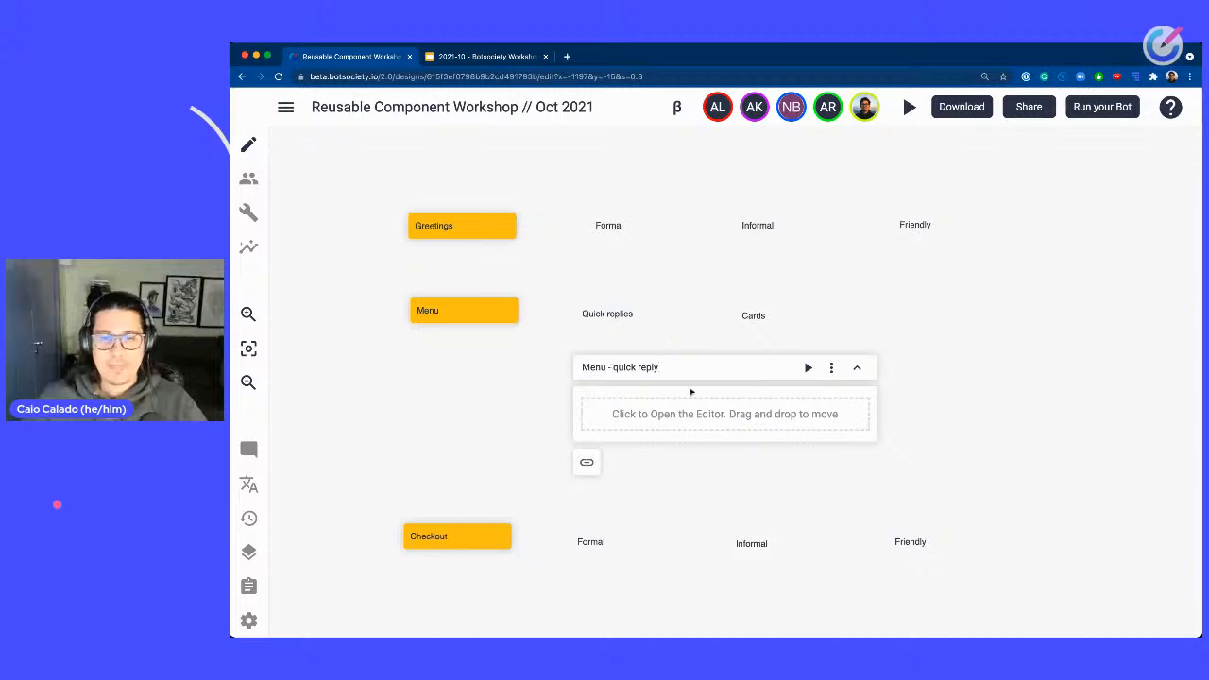
Add a bot message saying What can I get you today? to the path.
{"action": "left_click", "coordinate": [709, 414]}
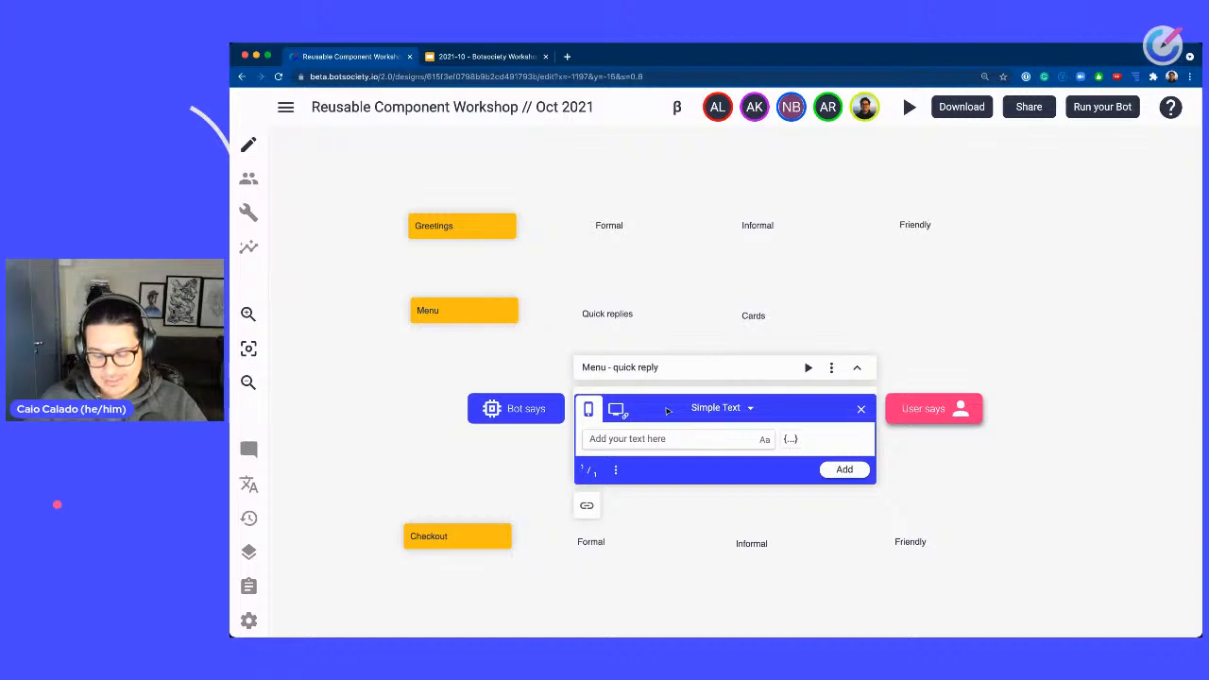
{"action": "type", "text": "W"}
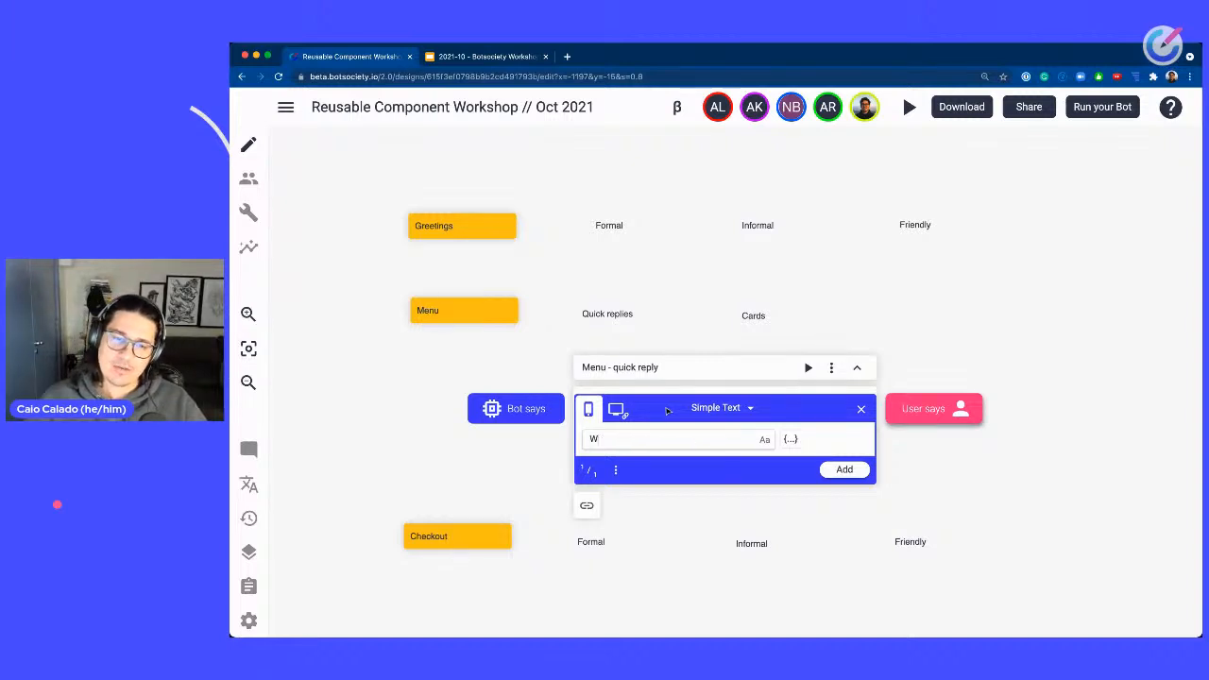
{"action": "type", "text": "hat can "}
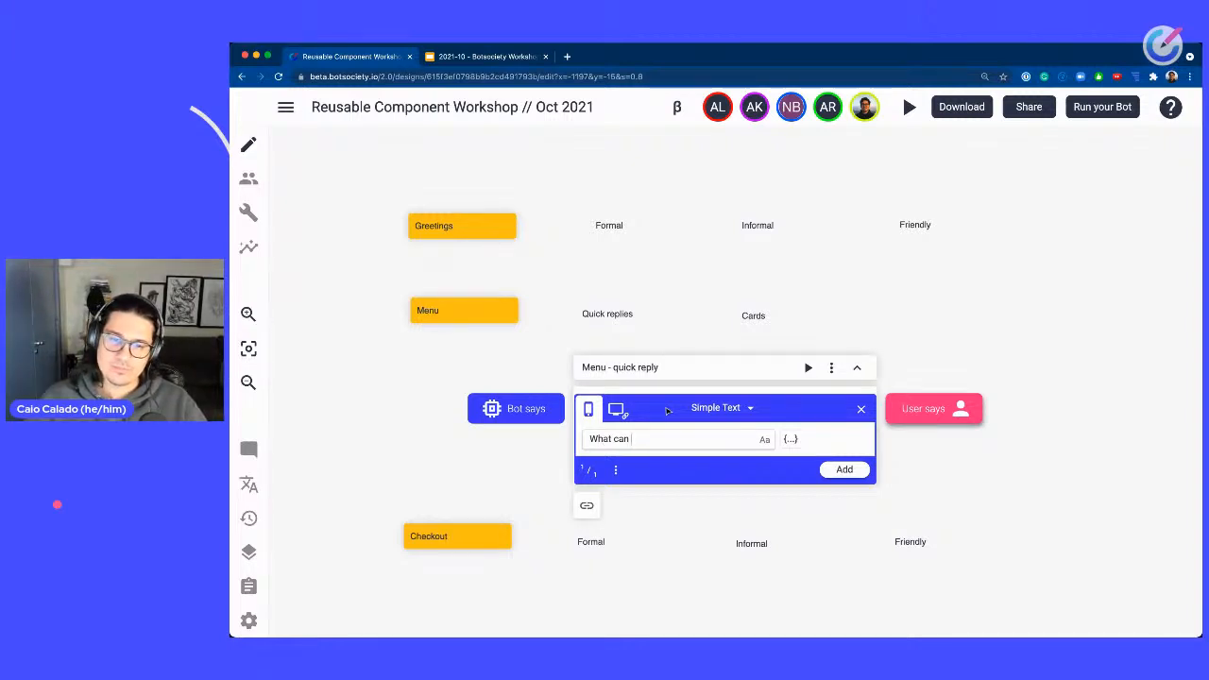
{"action": "type", "text": "I ge"}
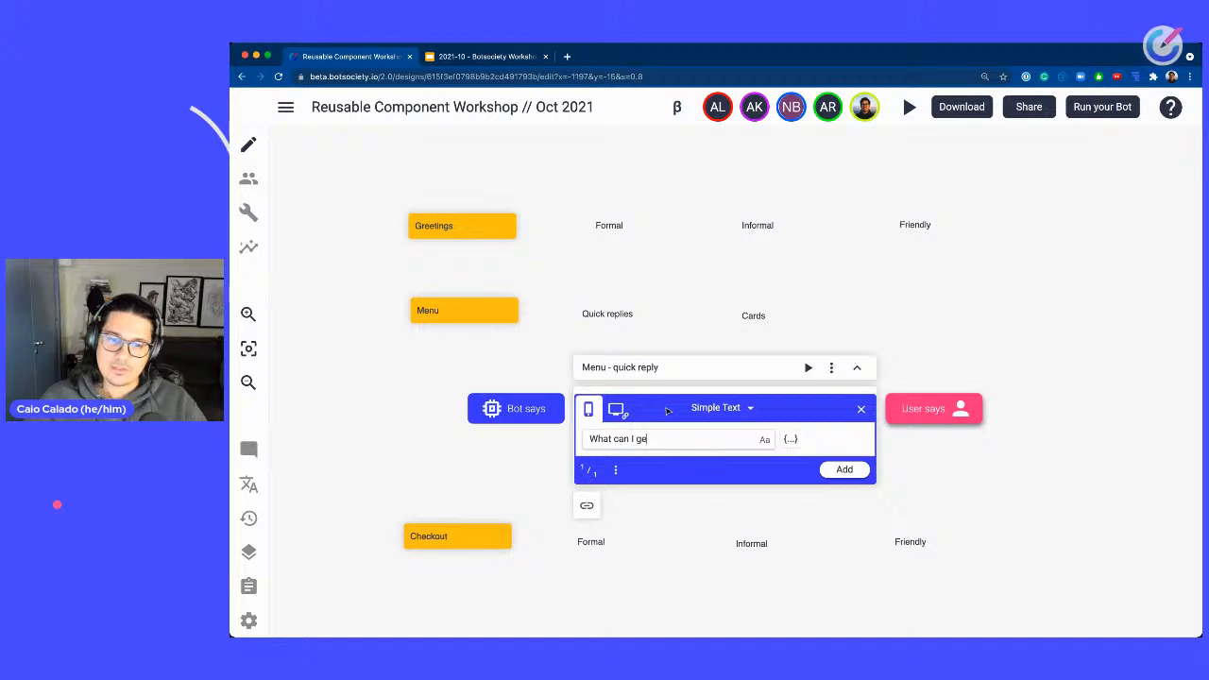
{"action": "type", "text": "t you today?"}
{"action": "key", "text": "ctrl+a"}
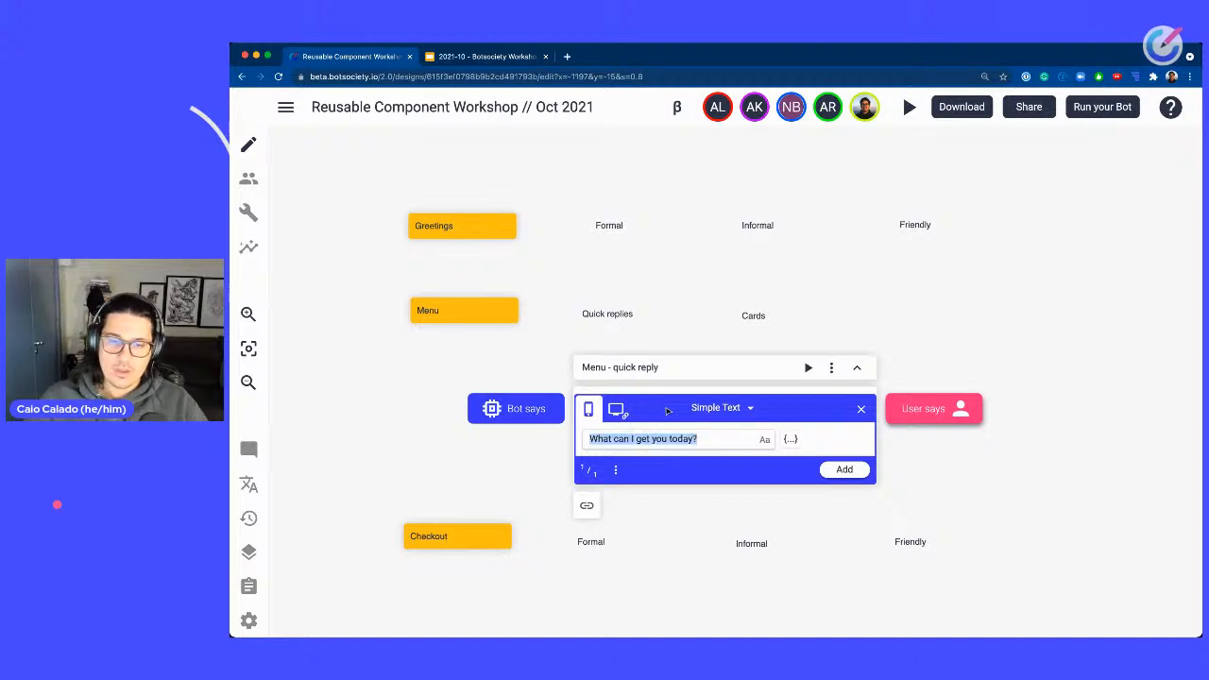
{"action": "left_click", "coordinate": [866, 474]}
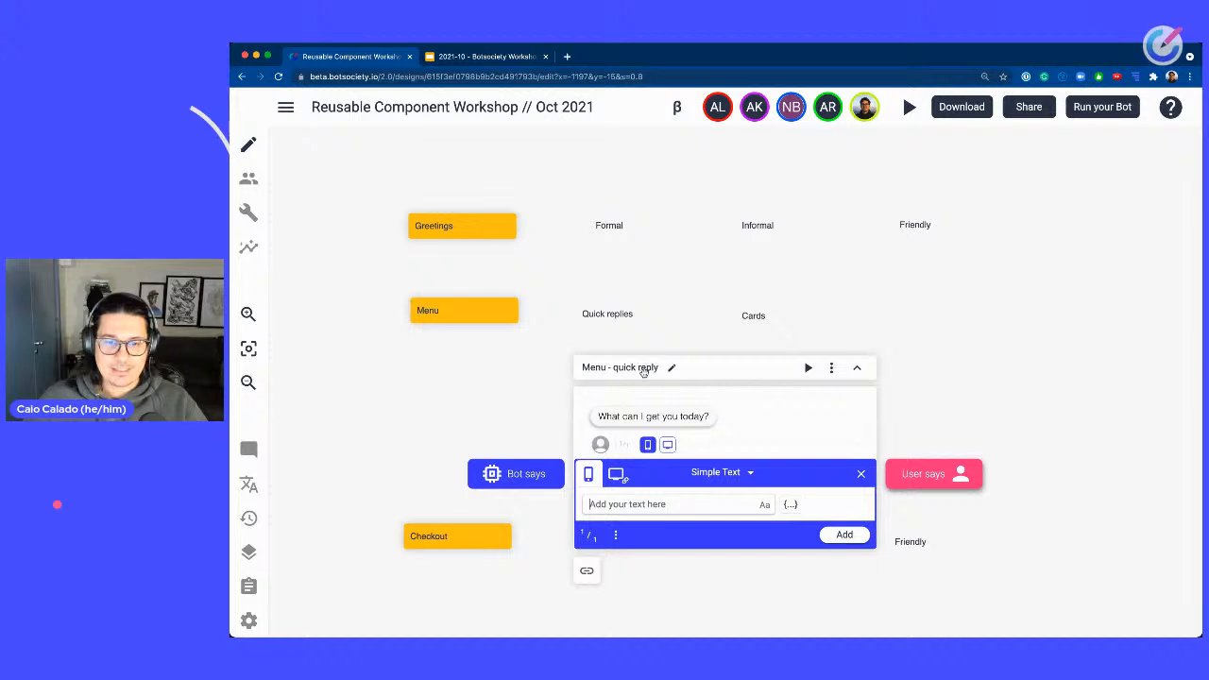
Switch the next bot message's type to Quick Replies.
{"action": "left_click", "coordinate": [742, 475]}
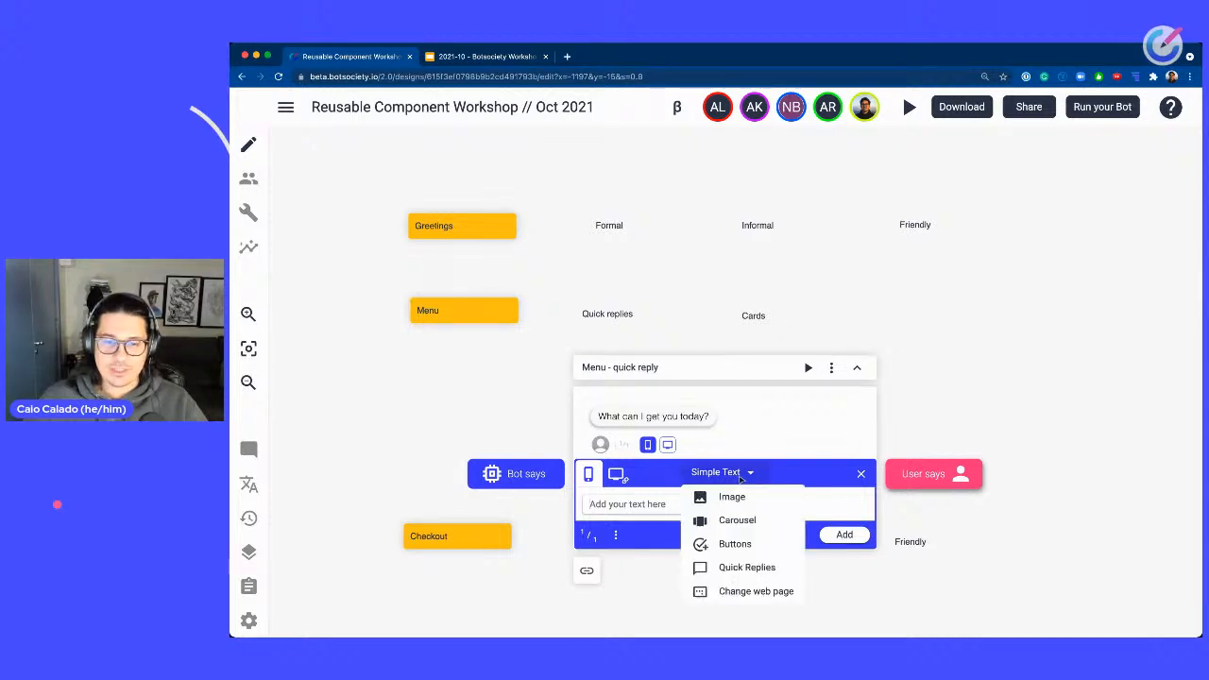
{"action": "left_click", "coordinate": [728, 570]}
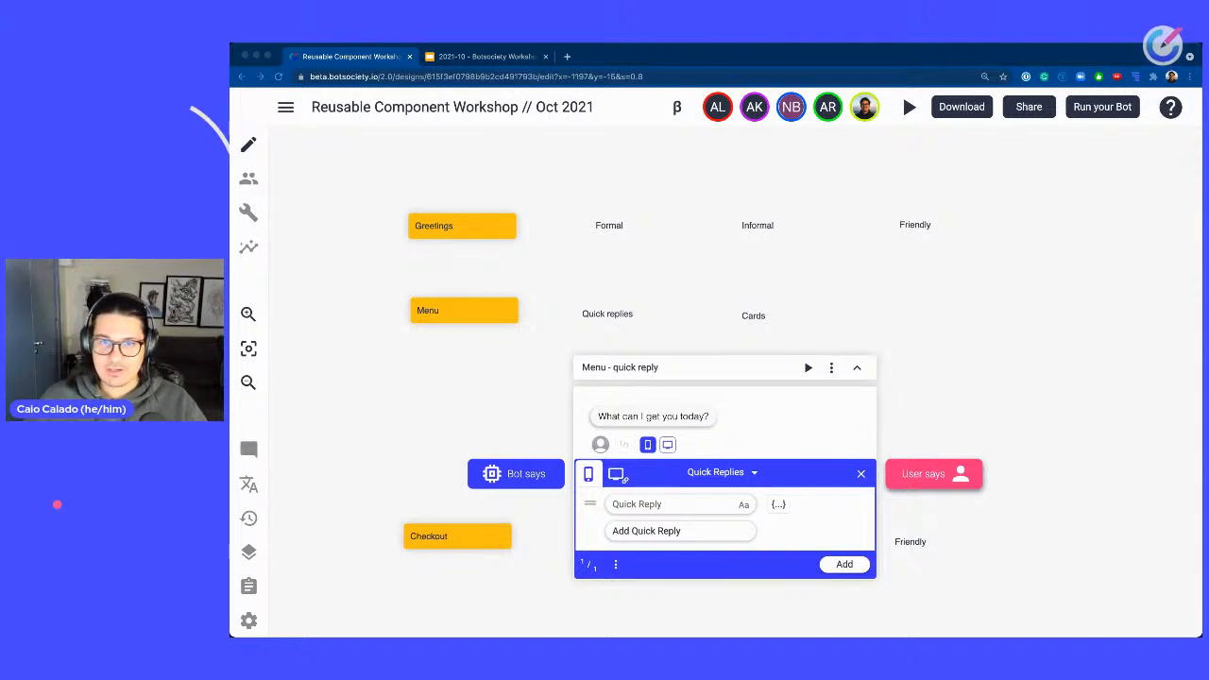
{"action": "left_click", "coordinate": [723, 472]}
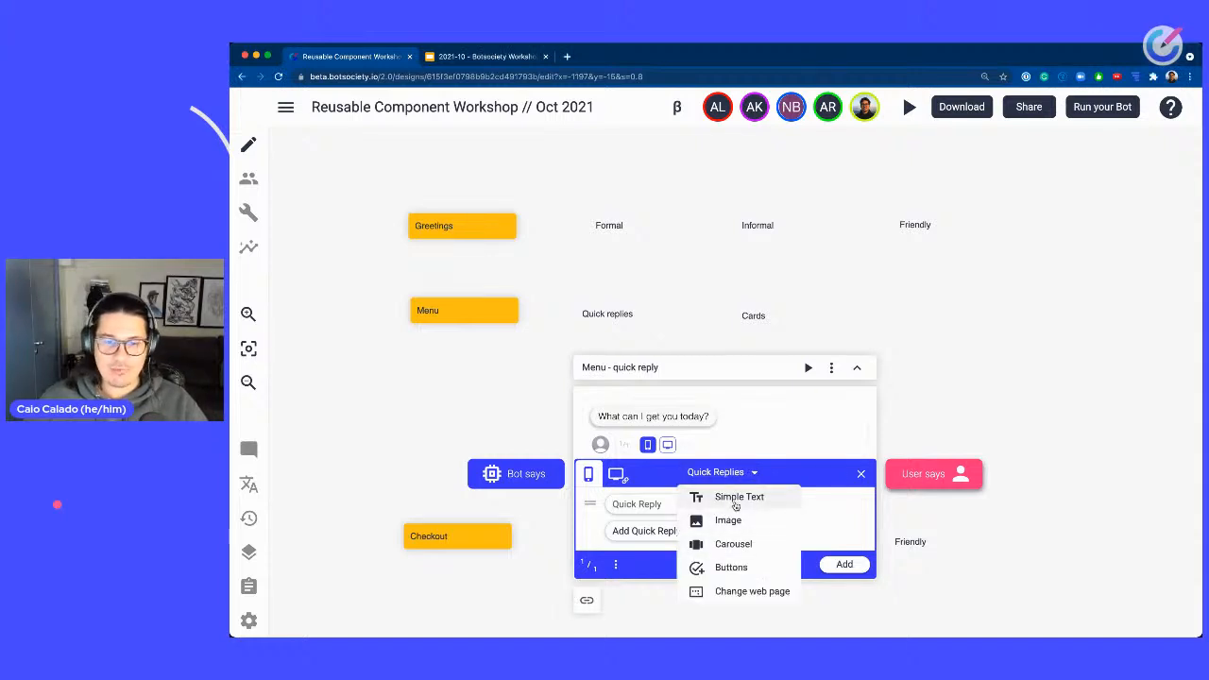
{"action": "left_click", "coordinate": [689, 507]}
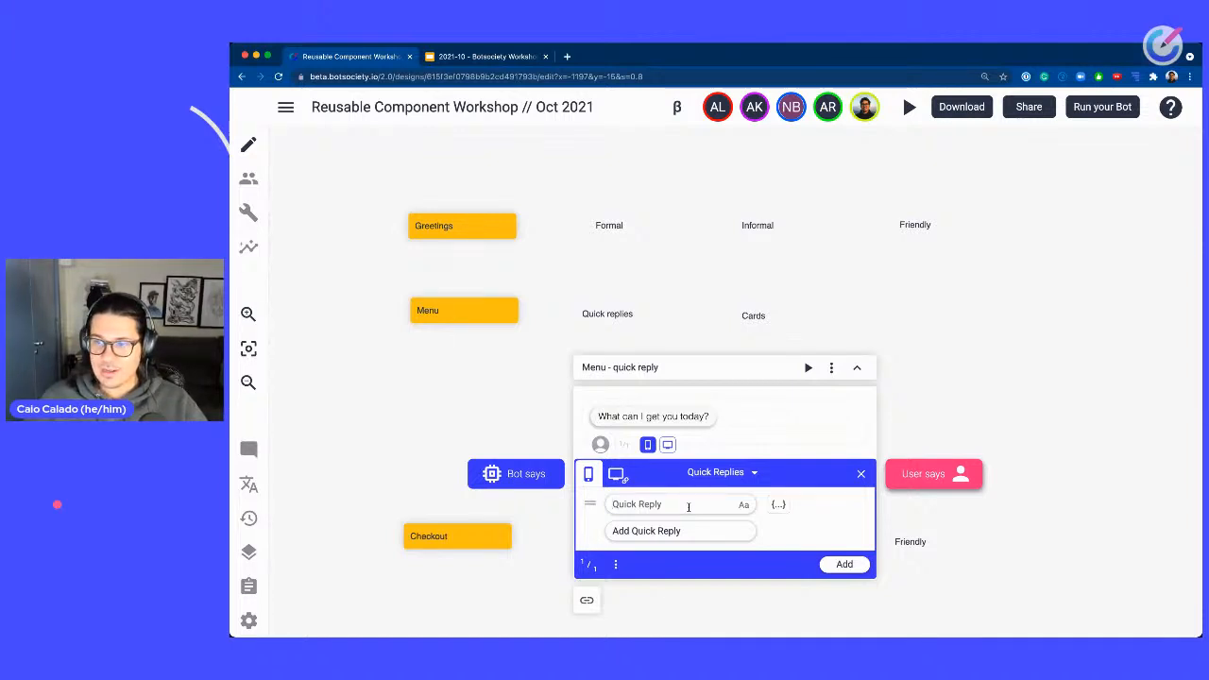
Add quick replies Expresso, Latte and Cold brew and add the message to the path.
{"action": "type", "text": "Epresso"}
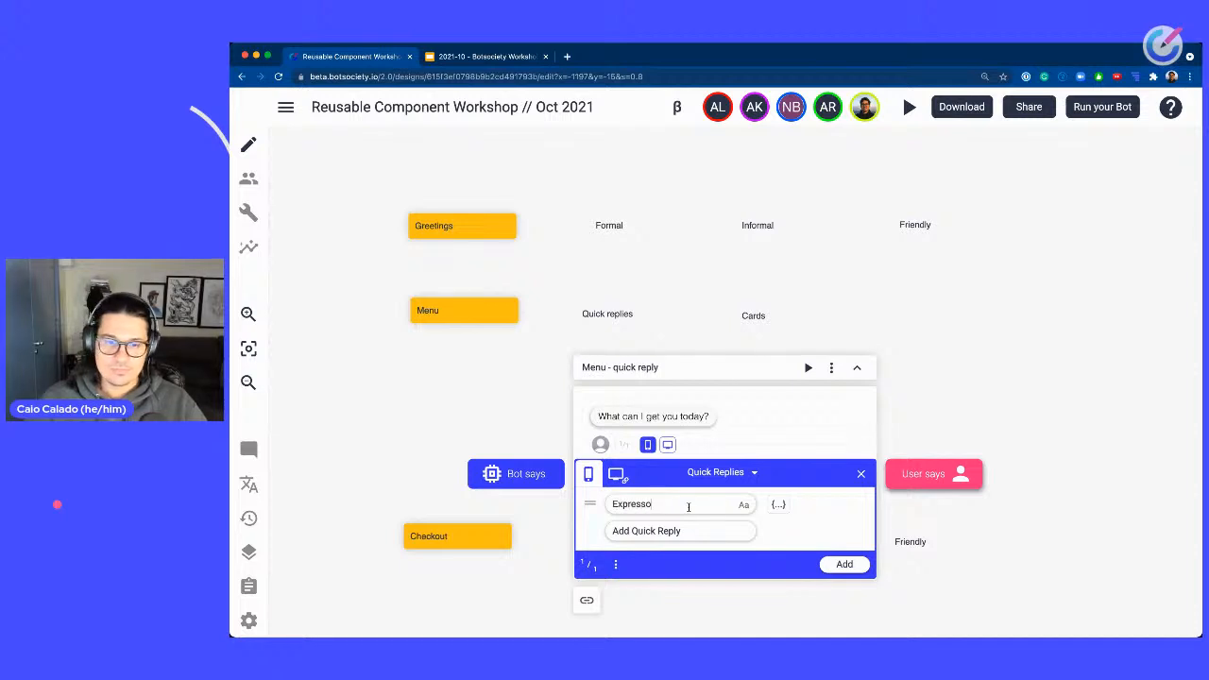
{"action": "key", "text": "Return"}
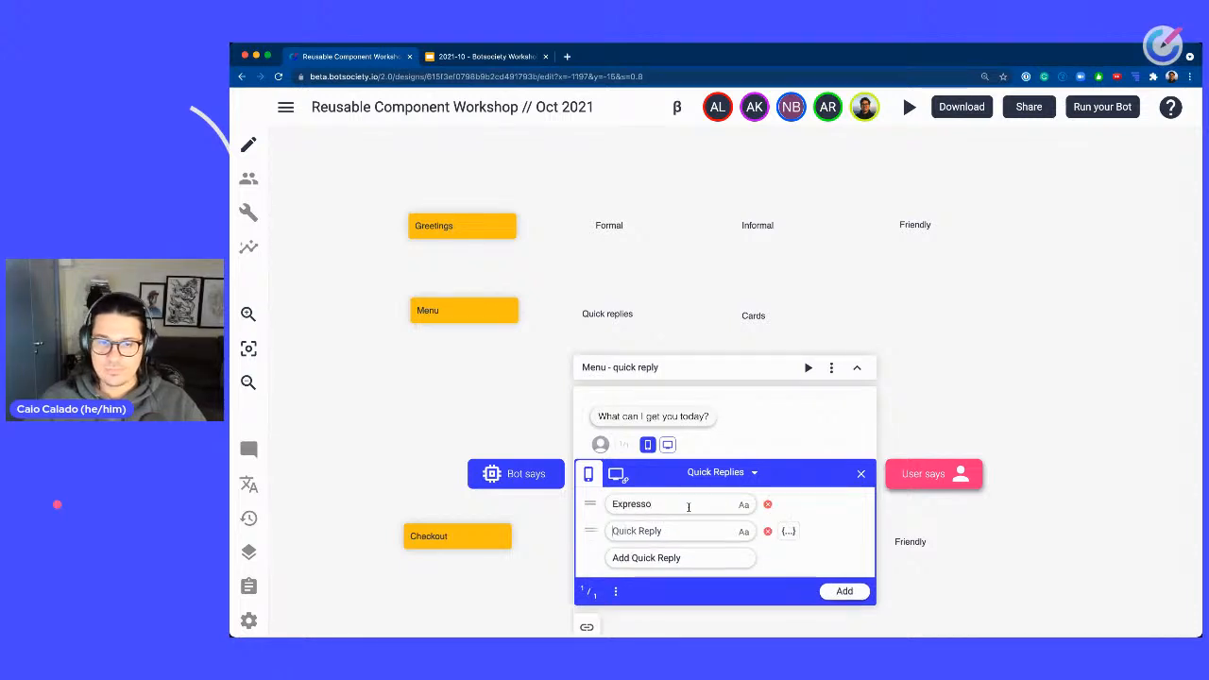
{"action": "type", "text": "La"}
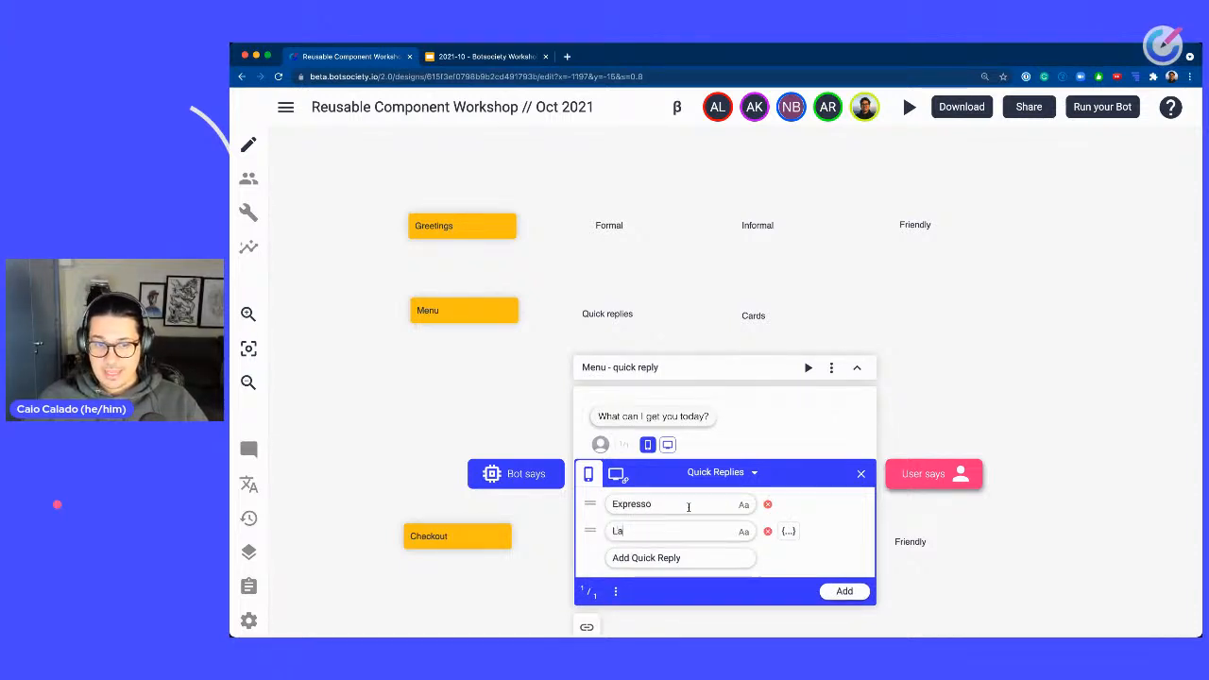
{"action": "type", "text": "tte"}
{"action": "key", "text": "Return"}
{"action": "type", "text": "Cold brew"}
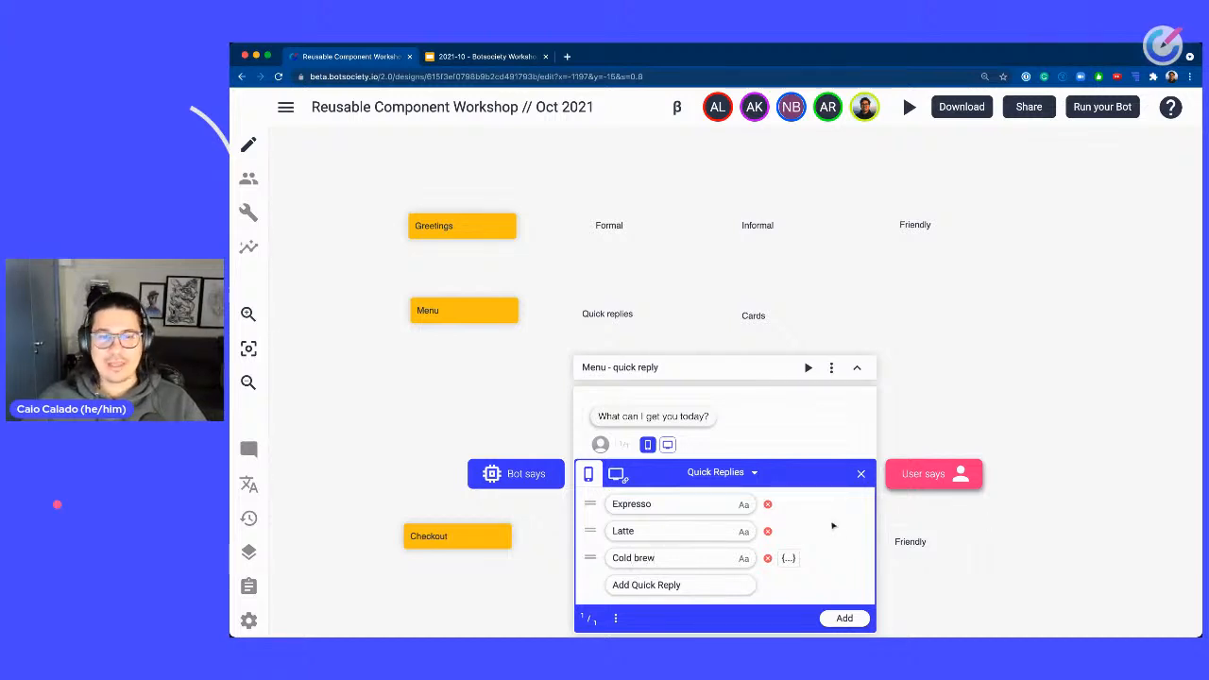
{"action": "left_click", "coordinate": [844, 618]}
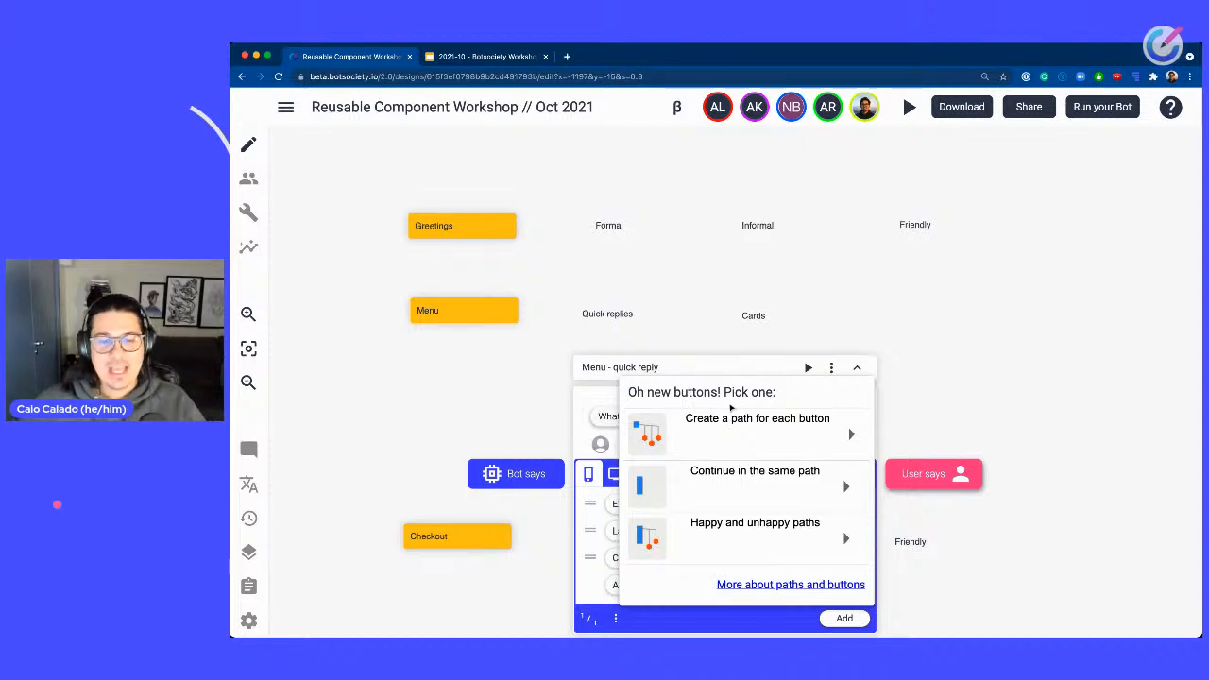
Continue the quick replies in the same path, then delete the empty follow-up bot message.
{"action": "left_click", "coordinate": [754, 470]}
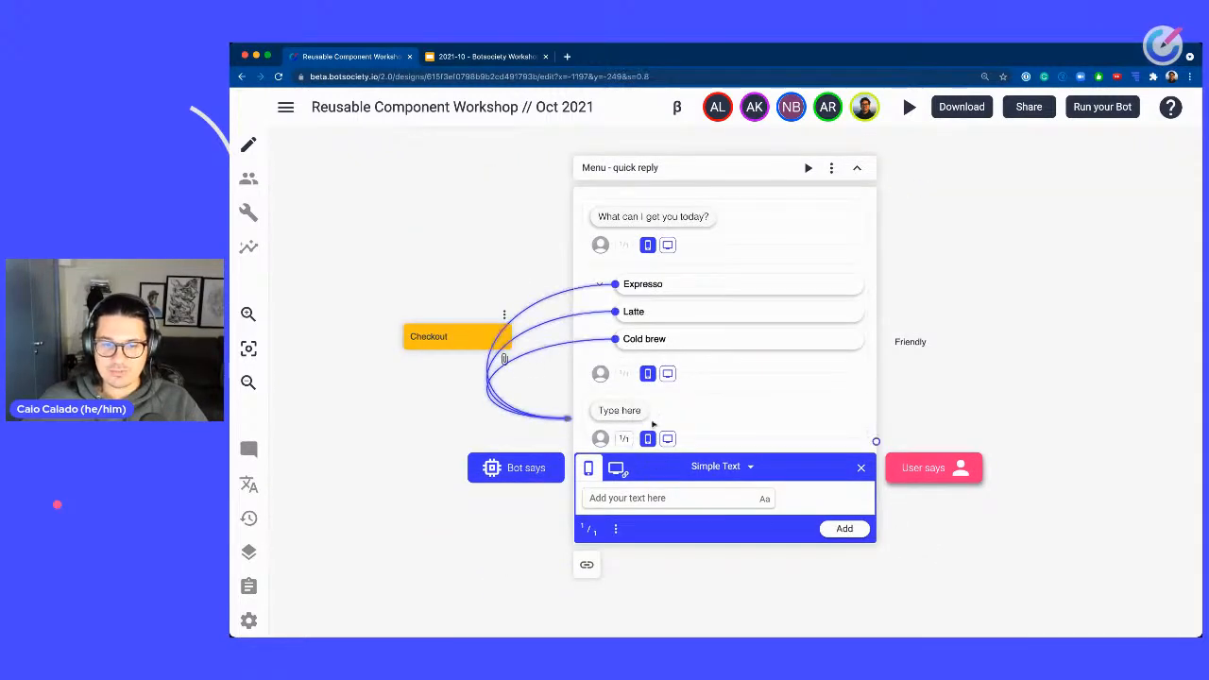
{"action": "left_click", "coordinate": [702, 416]}
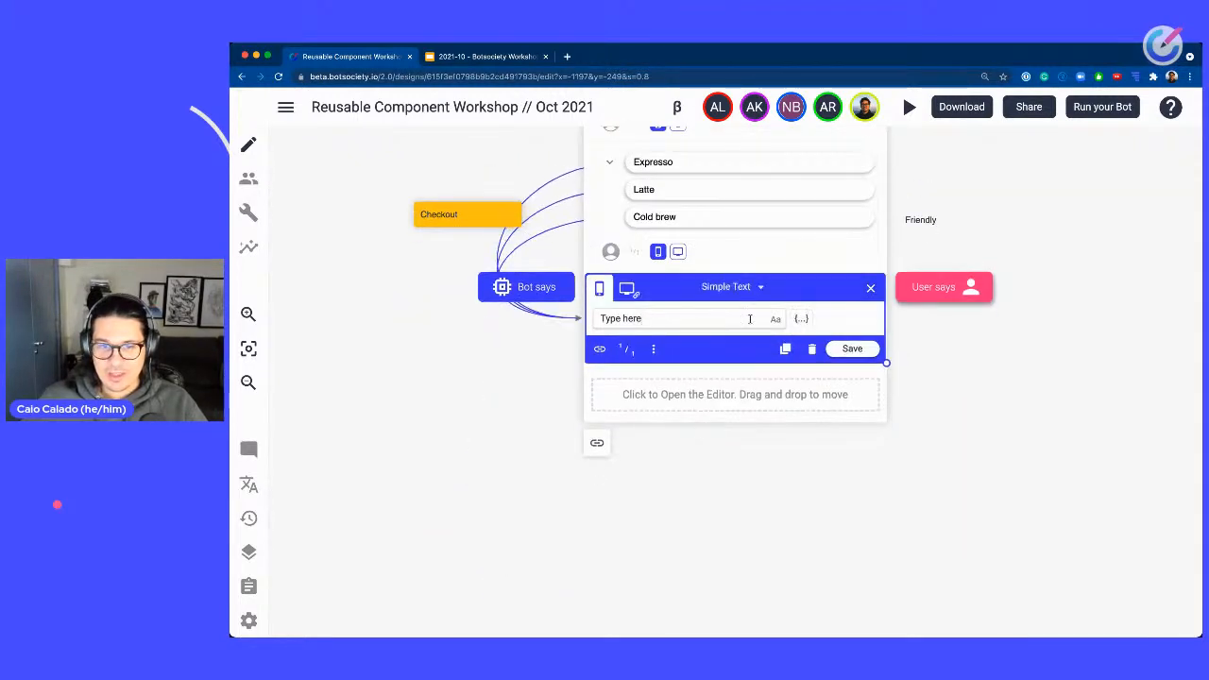
{"action": "left_click", "coordinate": [812, 350]}
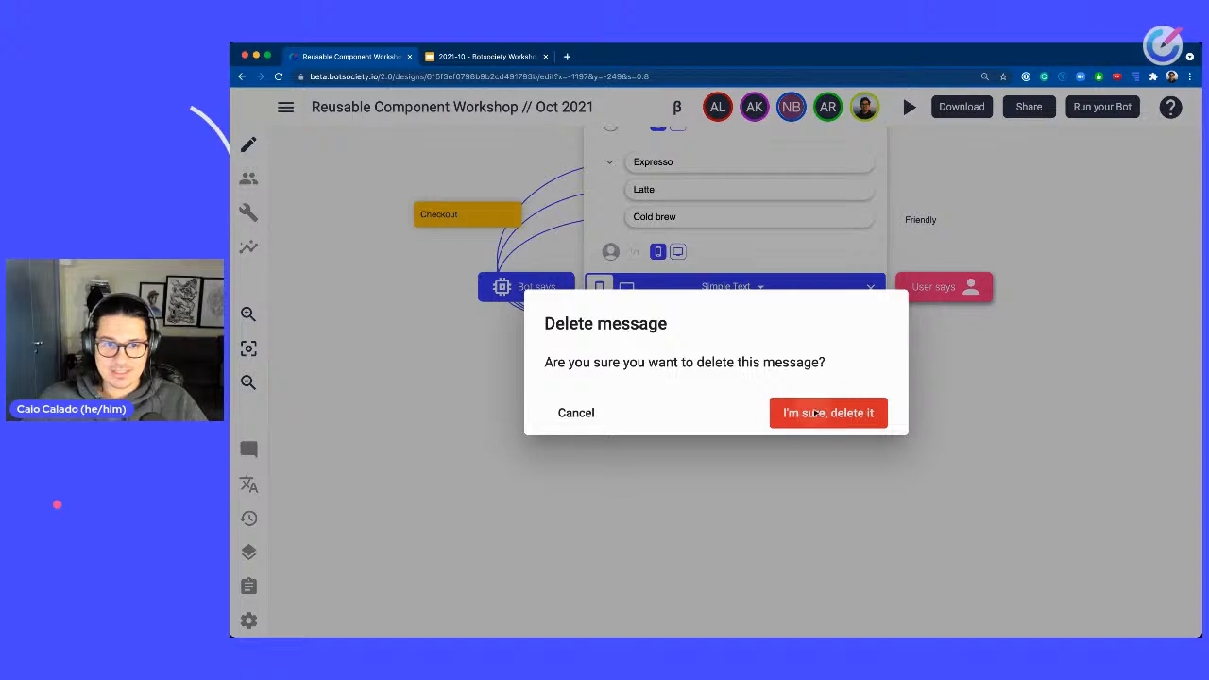
{"action": "left_click", "coordinate": [815, 410]}
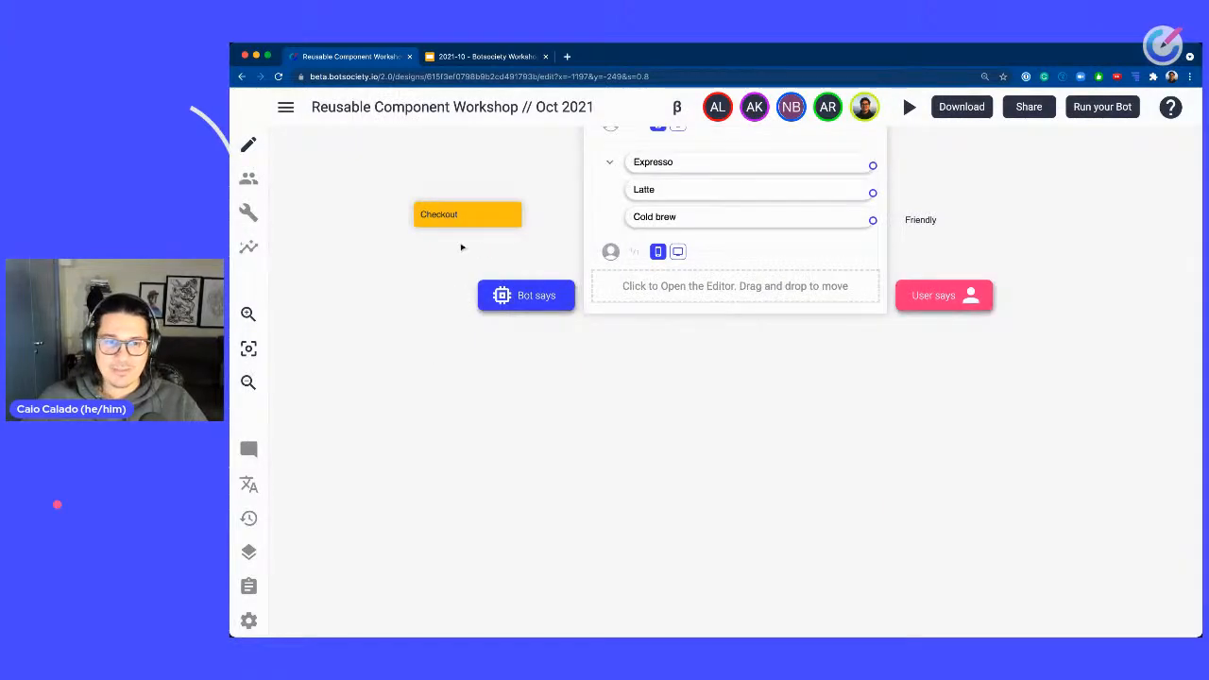
Move the Checkout note further down and shift the Menu - quick reply path to the left.
{"action": "left_click_drag", "start_coordinate": [474, 220], "coordinate": [475, 410]}
{"action": "left_click_drag", "start_coordinate": [648, 392], "coordinate": [662, 537]}
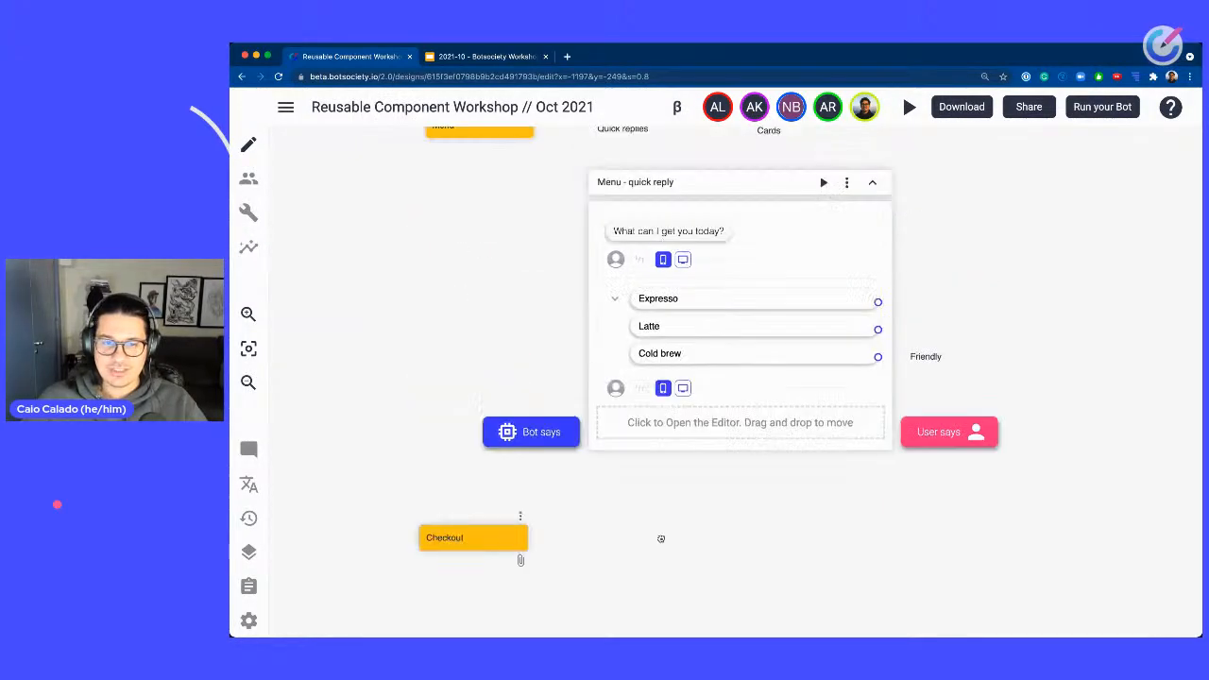
{"action": "left_click_drag", "start_coordinate": [757, 189], "coordinate": [553, 195]}
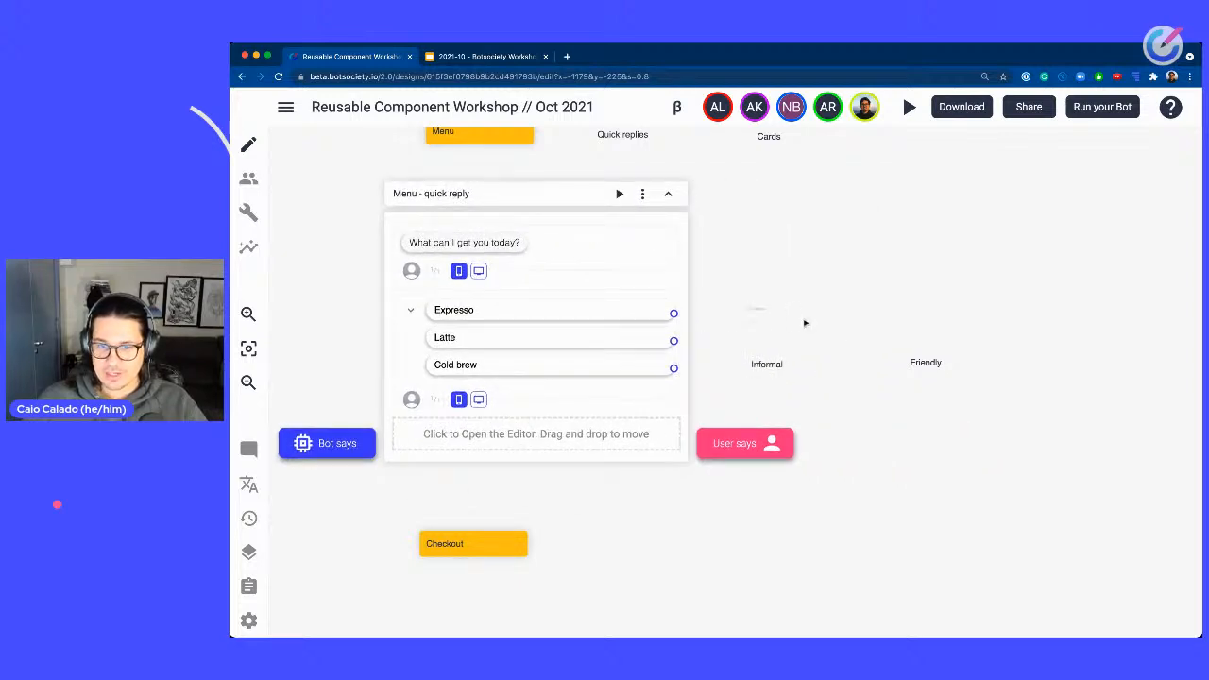
Move the Cards label further right along the Menu row.
{"action": "left_click_drag", "start_coordinate": [803, 321], "coordinate": [1005, 434]}
{"action": "left_click_drag", "start_coordinate": [819, 576], "coordinate": [816, 399]}
{"action": "left_click_drag", "start_coordinate": [964, 262], "coordinate": [1063, 587]}
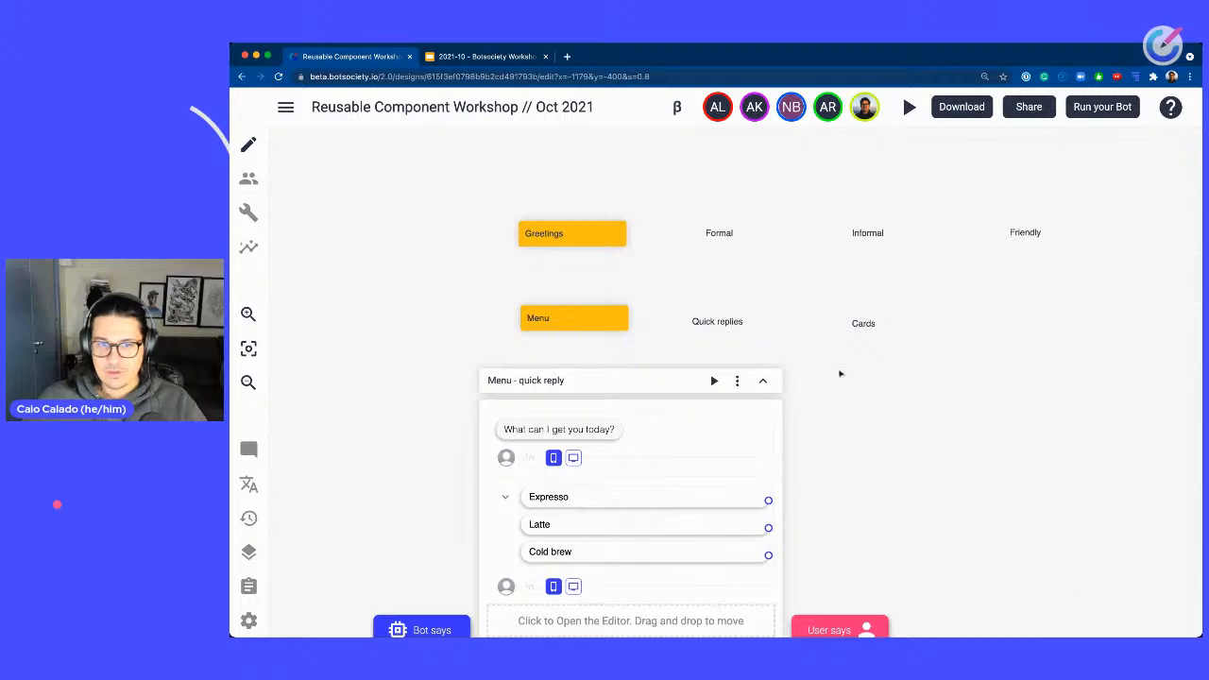
{"action": "left_click_drag", "start_coordinate": [855, 325], "coordinate": [1102, 335]}
Delete the Quick replies floating note and move the Menu - quick reply path into its place.
{"action": "left_click", "coordinate": [718, 324]}
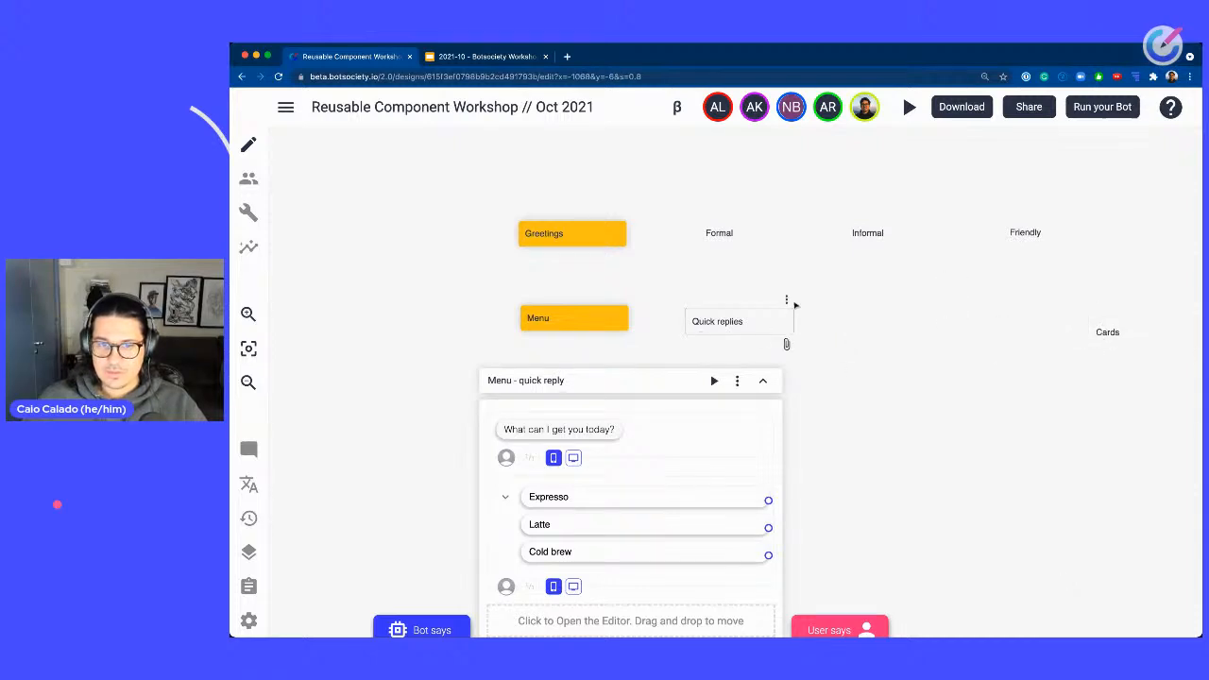
{"action": "left_click", "coordinate": [786, 300]}
{"action": "left_click", "coordinate": [831, 352]}
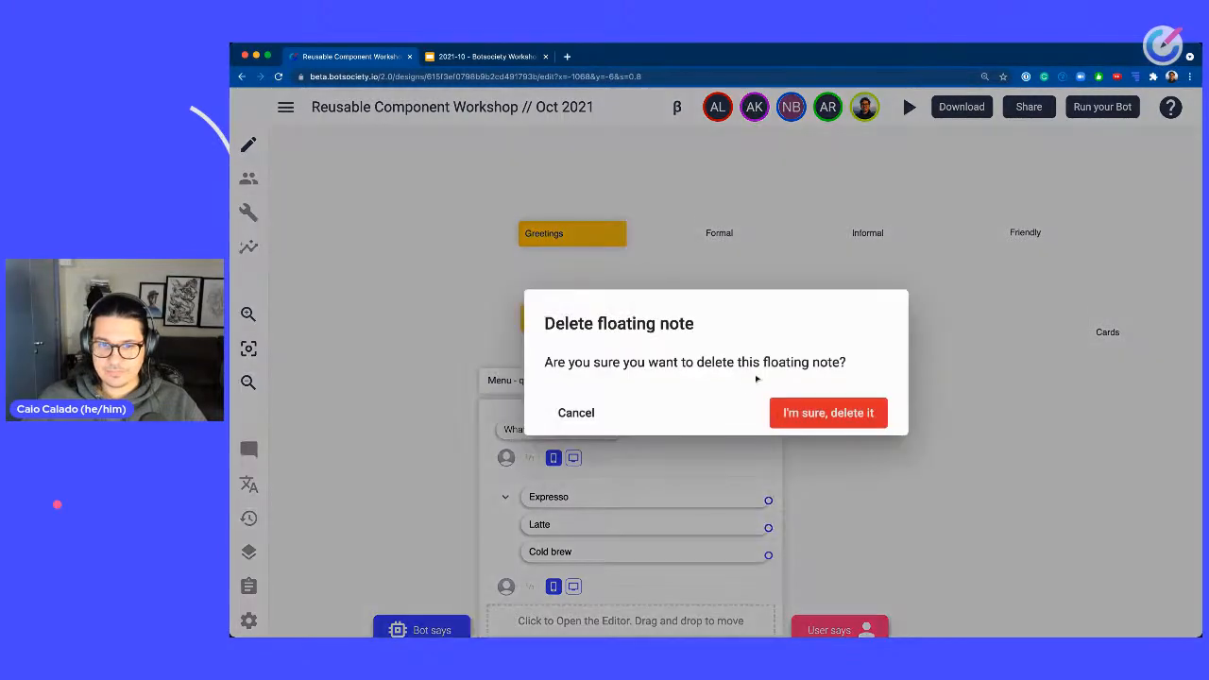
{"action": "left_click", "coordinate": [827, 413]}
{"action": "left_click_drag", "start_coordinate": [652, 377], "coordinate": [795, 319]}
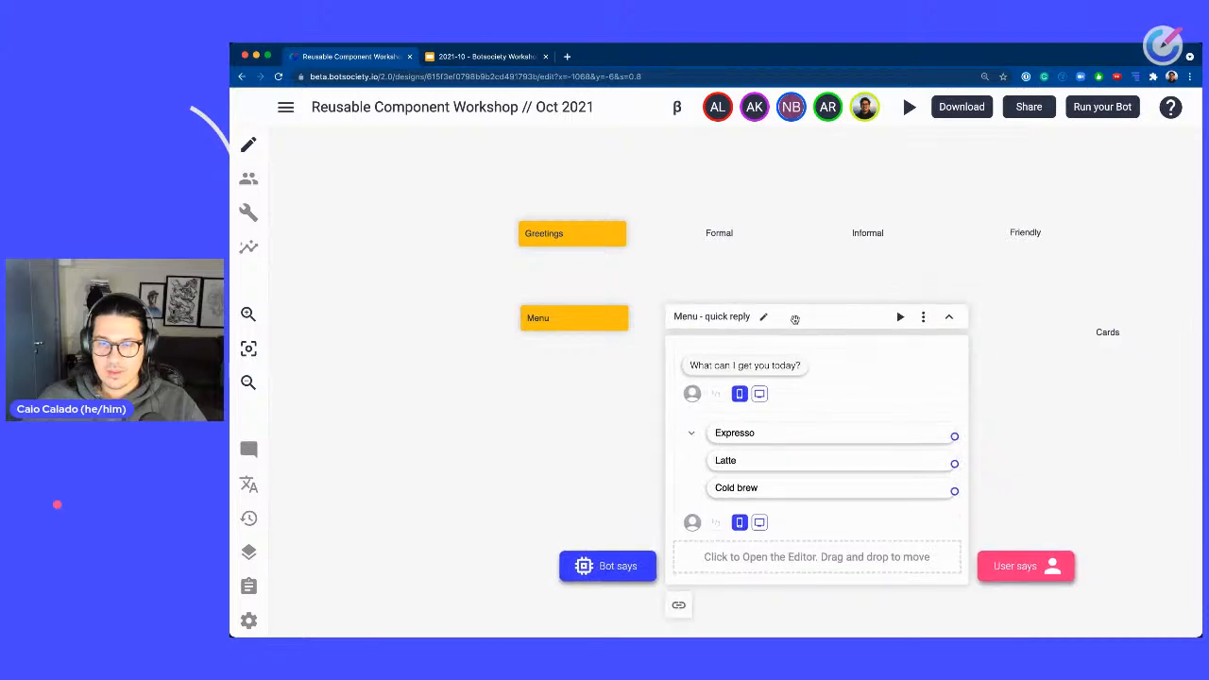
Move the Cards note up above its column in the Menu row.
{"action": "left_click_drag", "start_coordinate": [1119, 404], "coordinate": [896, 400]}
{"action": "left_click", "coordinate": [885, 330]}
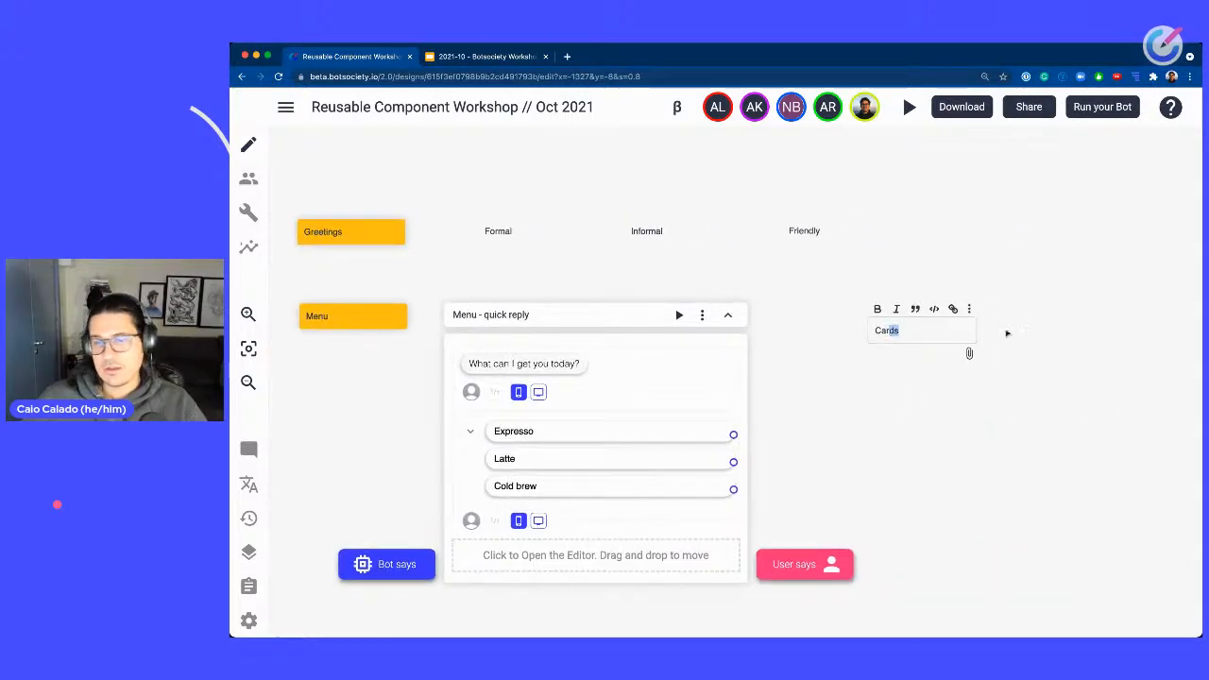
{"action": "left_click", "coordinate": [1007, 332]}
{"action": "left_click_drag", "start_coordinate": [926, 336], "coordinate": [1001, 279]}
Create a new path under the Cards note and name it Menu - cards.
{"action": "right_click", "coordinate": [920, 318]}
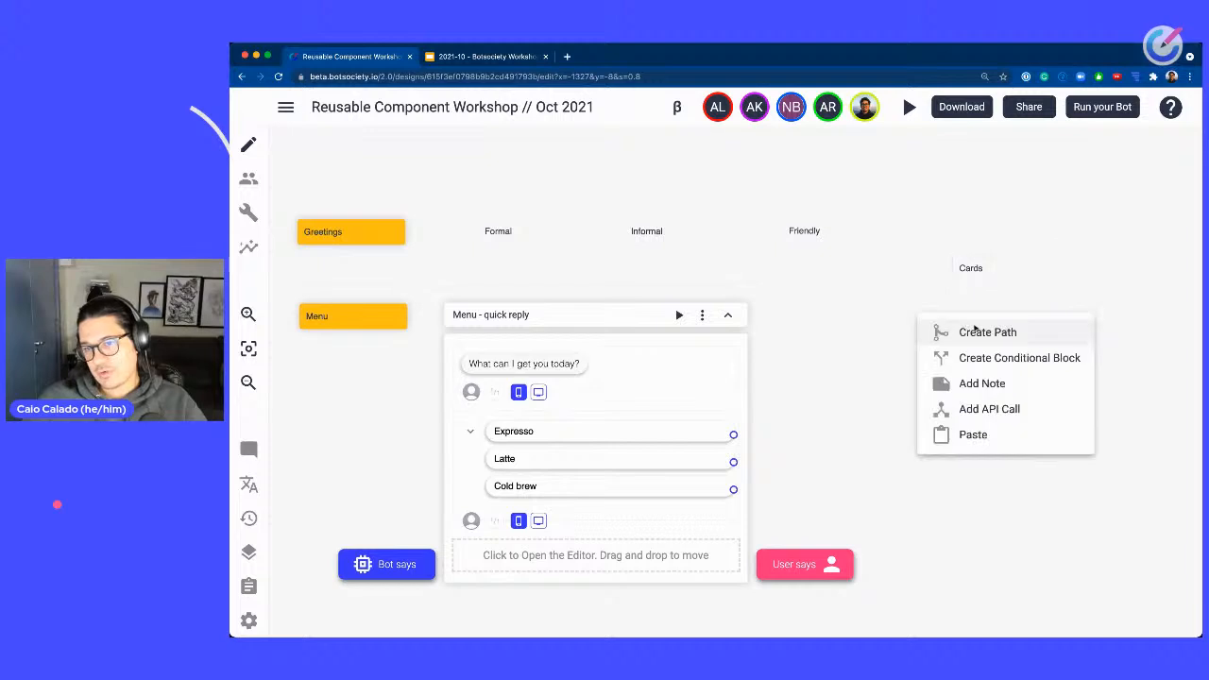
{"action": "left_click", "coordinate": [935, 331]}
{"action": "left_click_drag", "start_coordinate": [996, 335], "coordinate": [962, 321]}
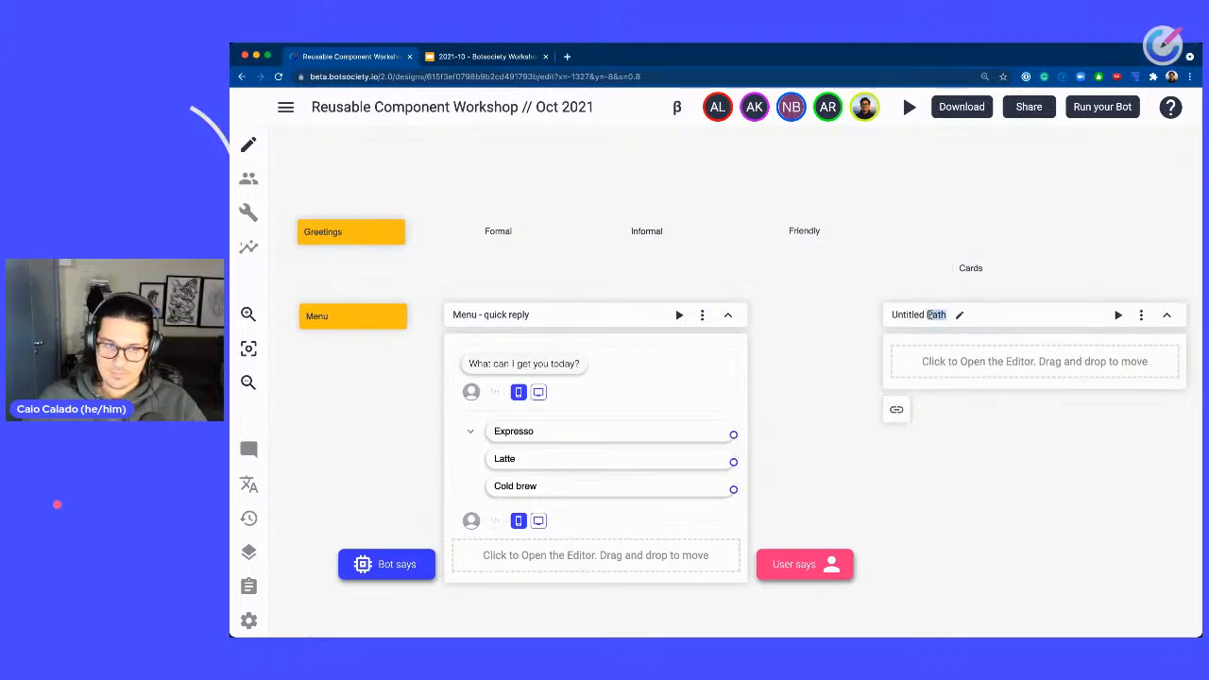
{"action": "triple_click", "coordinate": [931, 314]}
{"action": "type", "text": "Menu"}
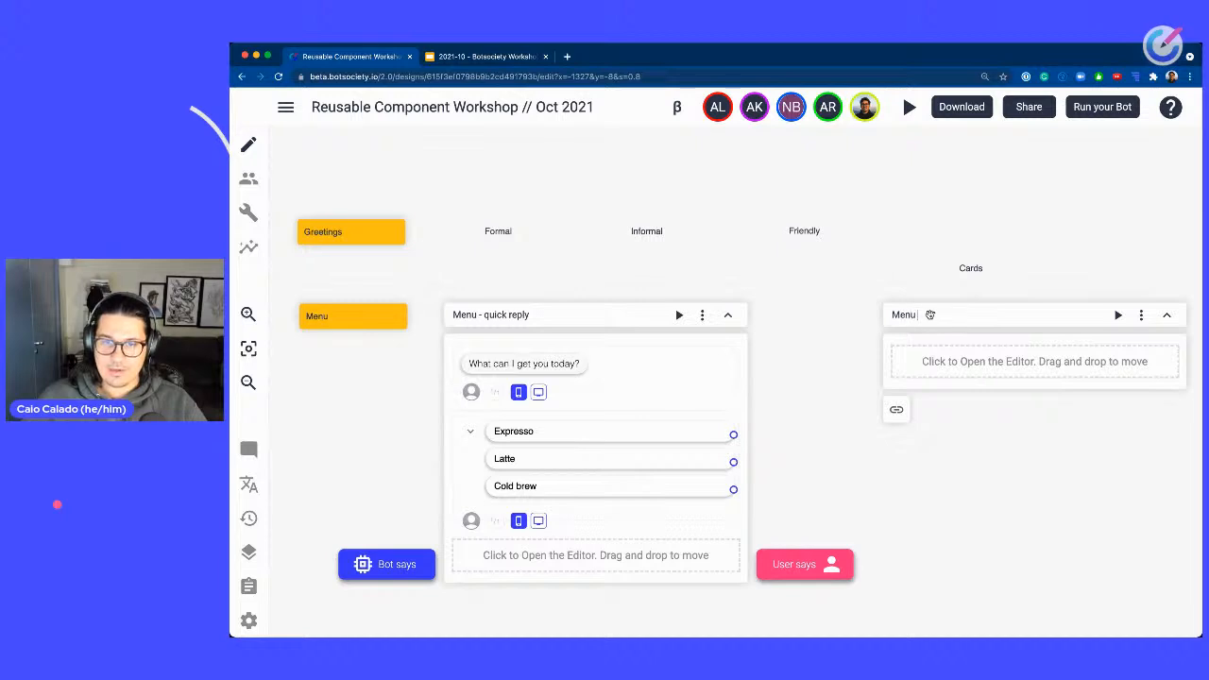
{"action": "type", "text": " - cards"}
Copy the What can I get you today? bot message into the Menu - cards path.
{"action": "left_click", "coordinate": [992, 362]}
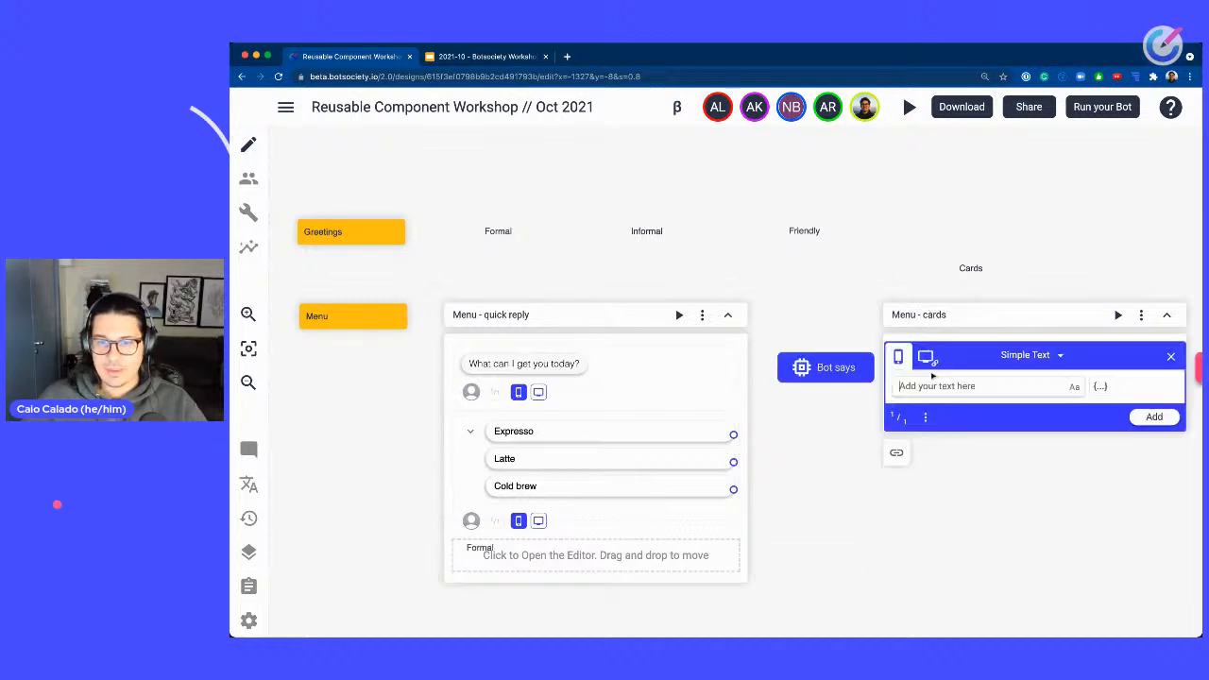
{"action": "left_click", "coordinate": [643, 311]}
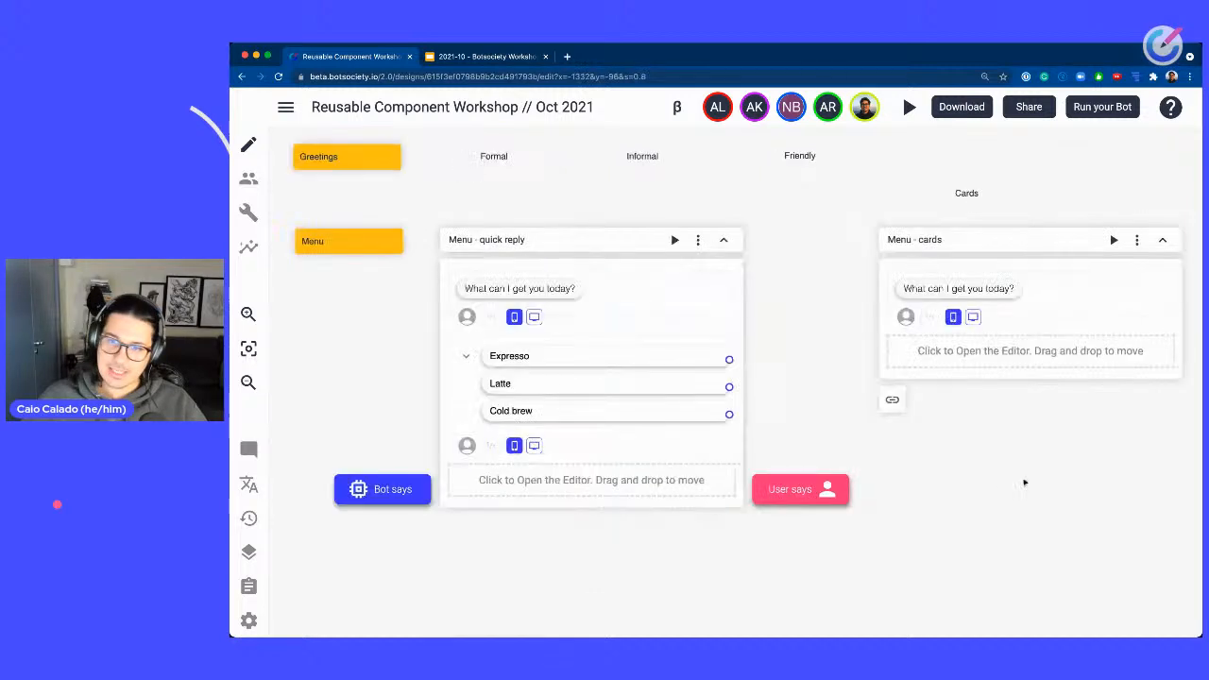
{"action": "scroll", "coordinate": [756, 317], "scroll_direction": "right", "scroll_amount": 3}
{"action": "scroll", "coordinate": [755, 316], "scroll_direction": "down", "scroll_amount": 1}
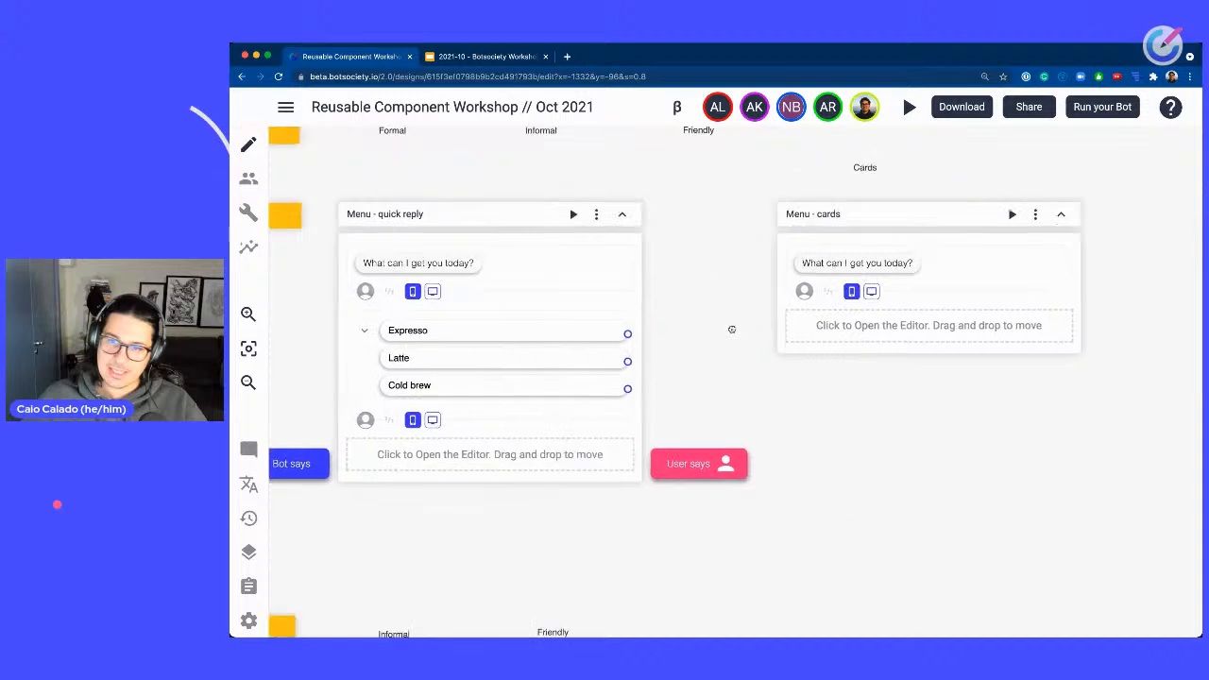
Switch the next bot message in Menu - cards to the Carousel type.
{"action": "left_click", "coordinate": [913, 320]}
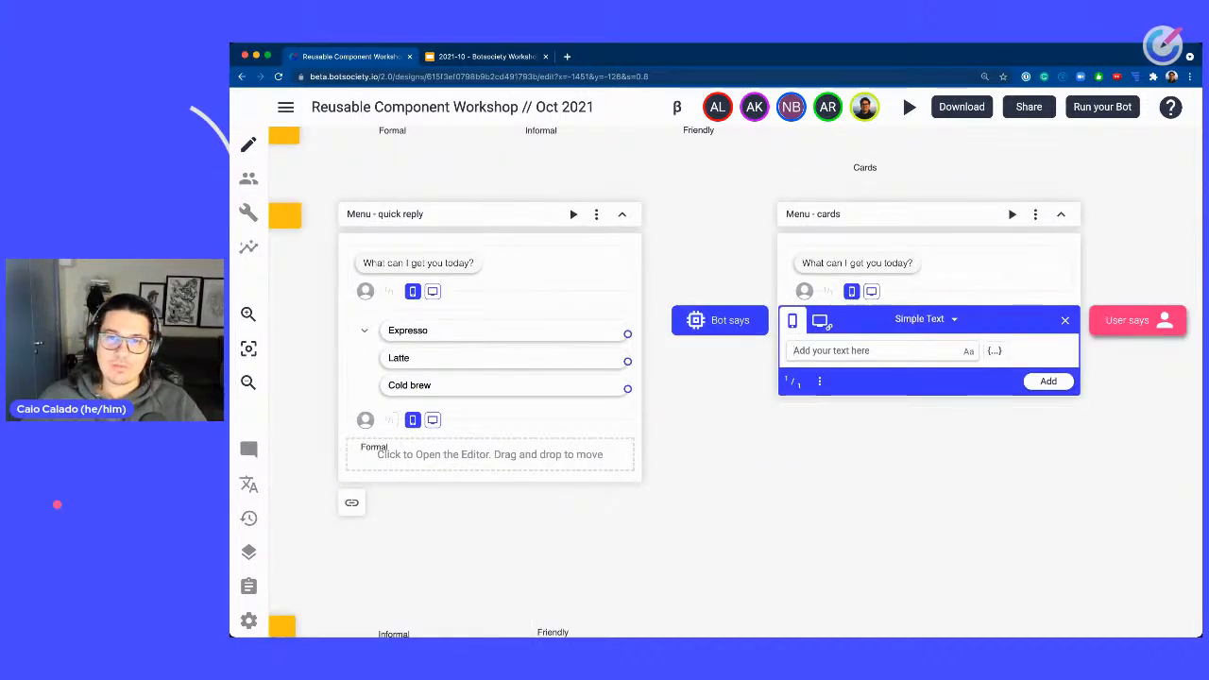
{"action": "left_click", "coordinate": [890, 349]}
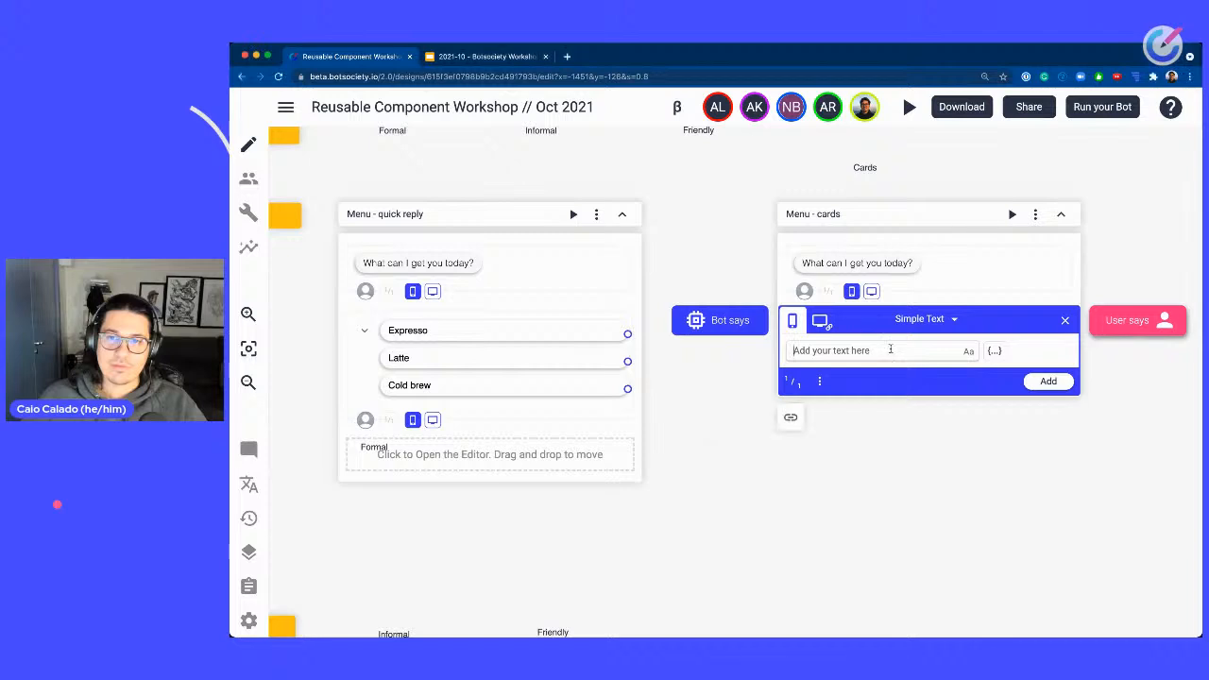
{"action": "left_click", "coordinate": [917, 321]}
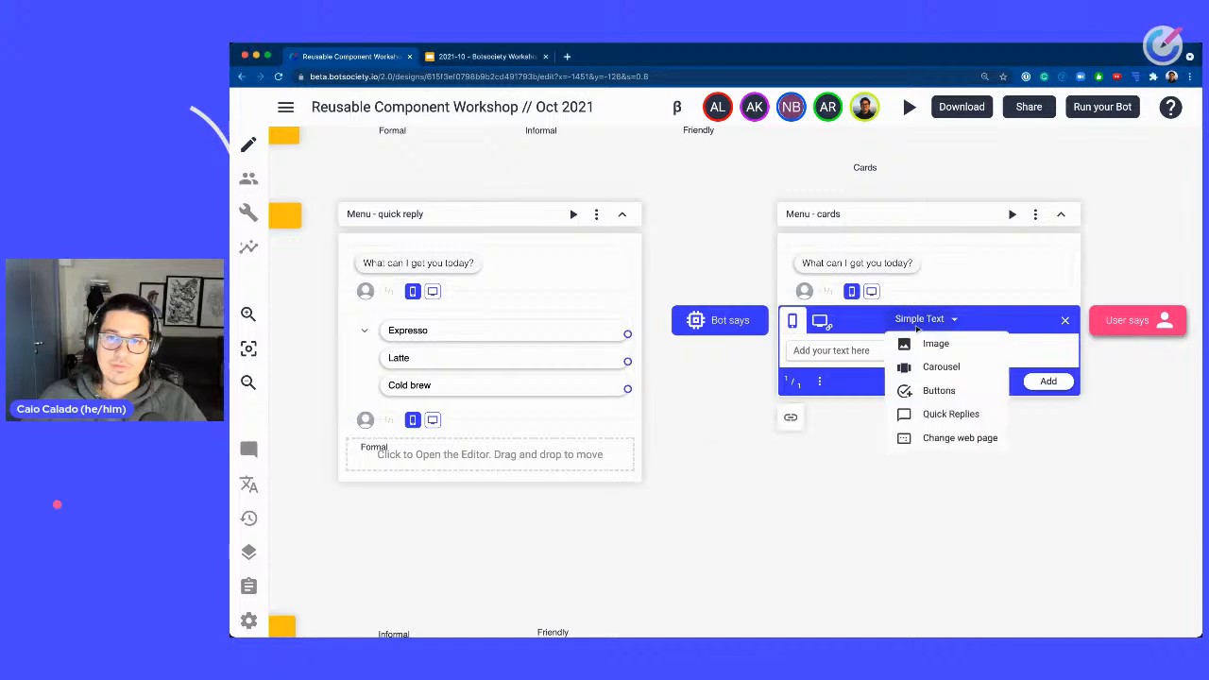
{"action": "left_click", "coordinate": [925, 368]}
{"action": "left_click", "coordinate": [888, 451]}
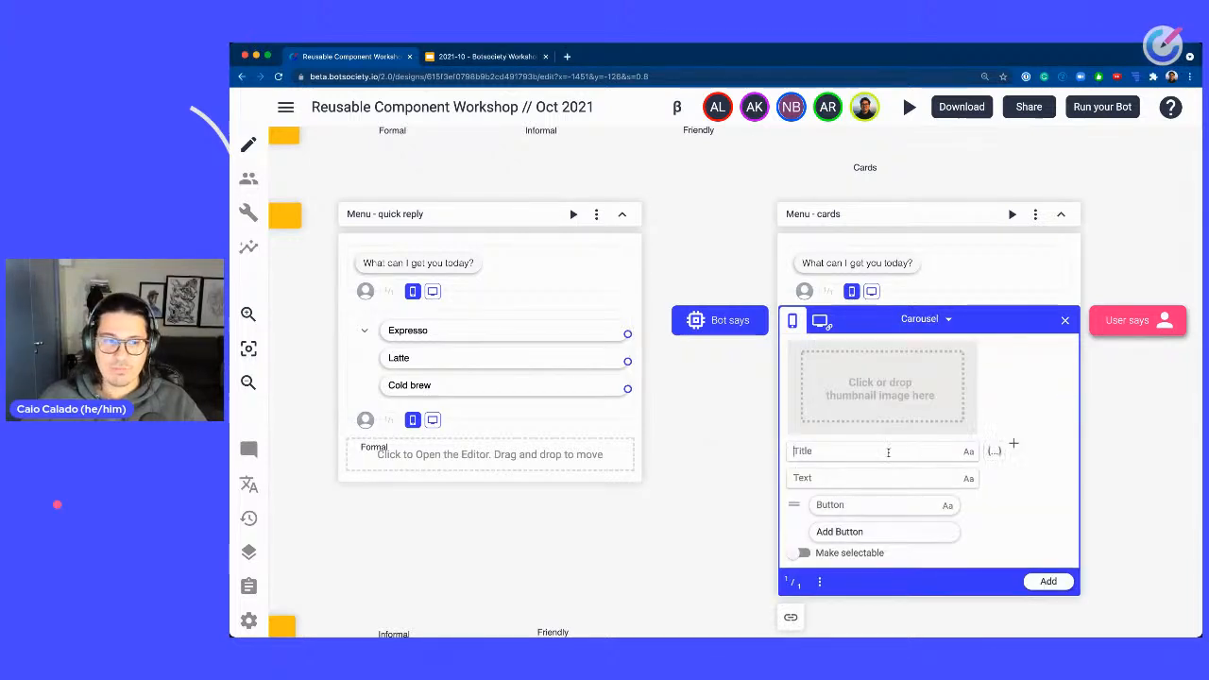
Fill the first carousel card with title Expresso and button Order this one, adding it in the same path.
{"action": "type", "text": "Expresso"}
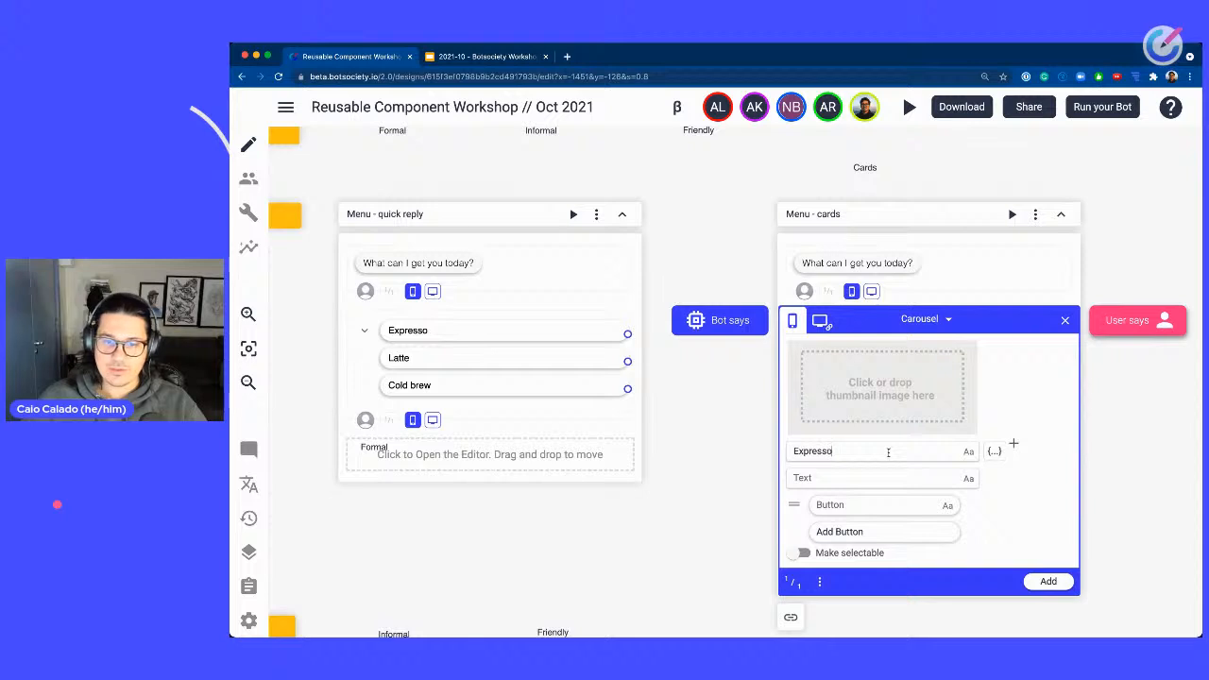
{"action": "type", "text": "Order this one"}
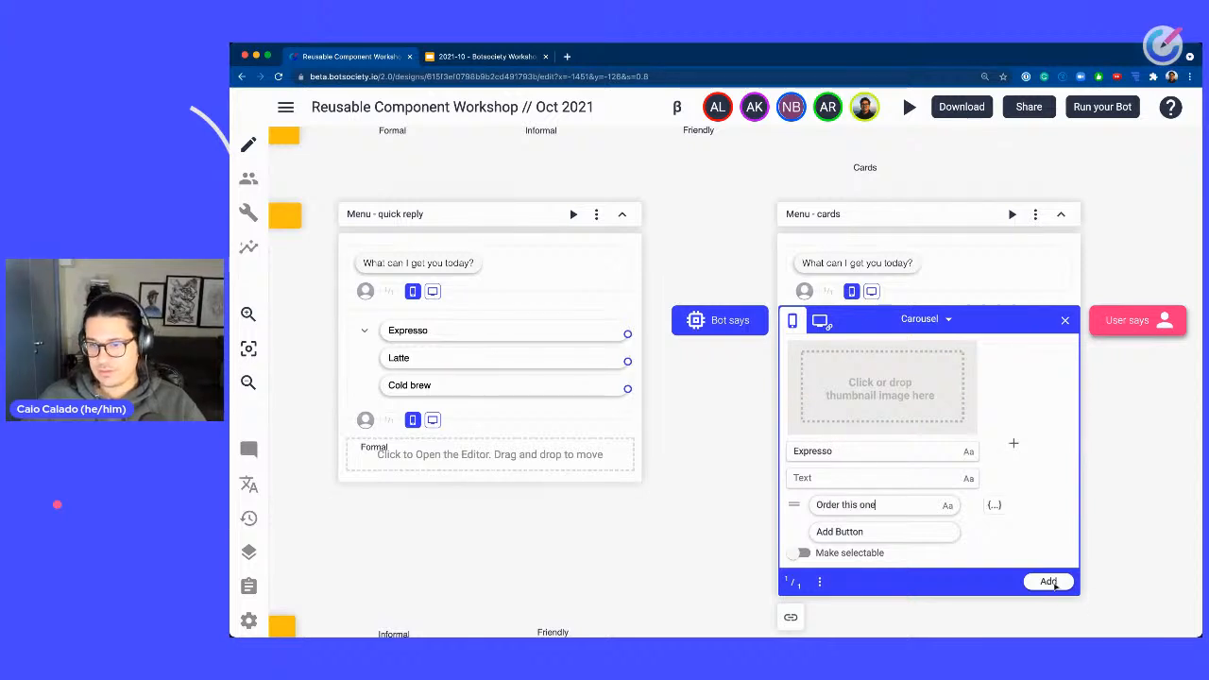
{"action": "left_click", "coordinate": [1050, 582]}
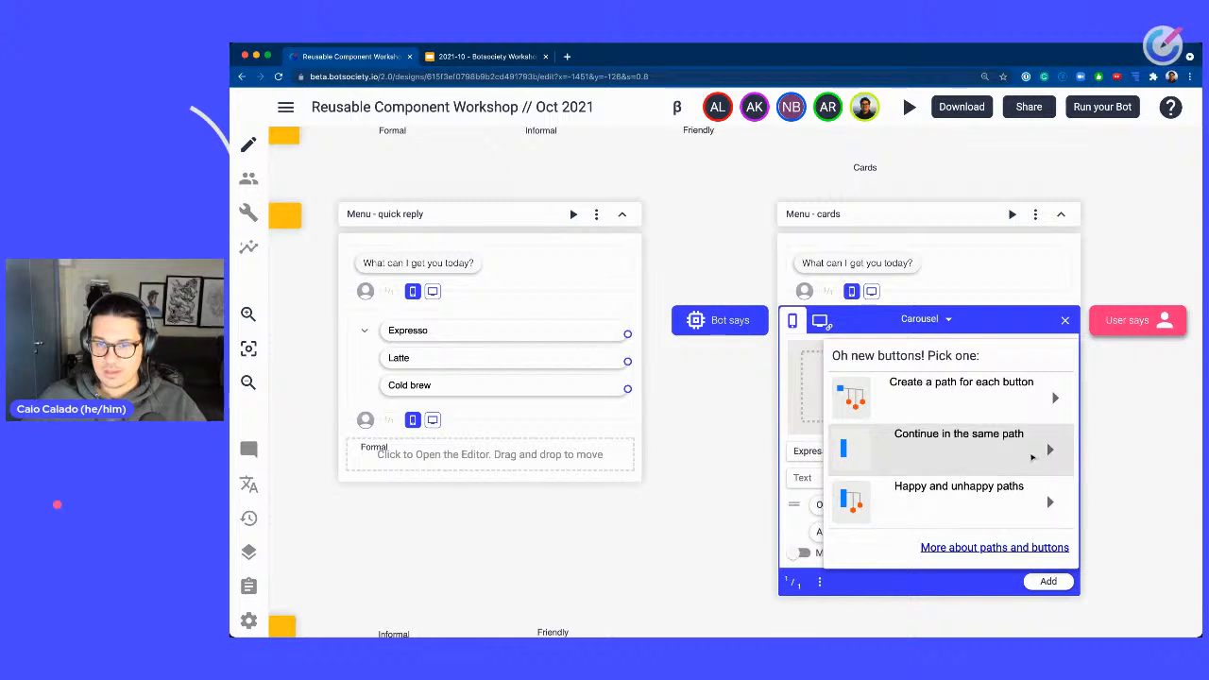
{"action": "left_click", "coordinate": [987, 449]}
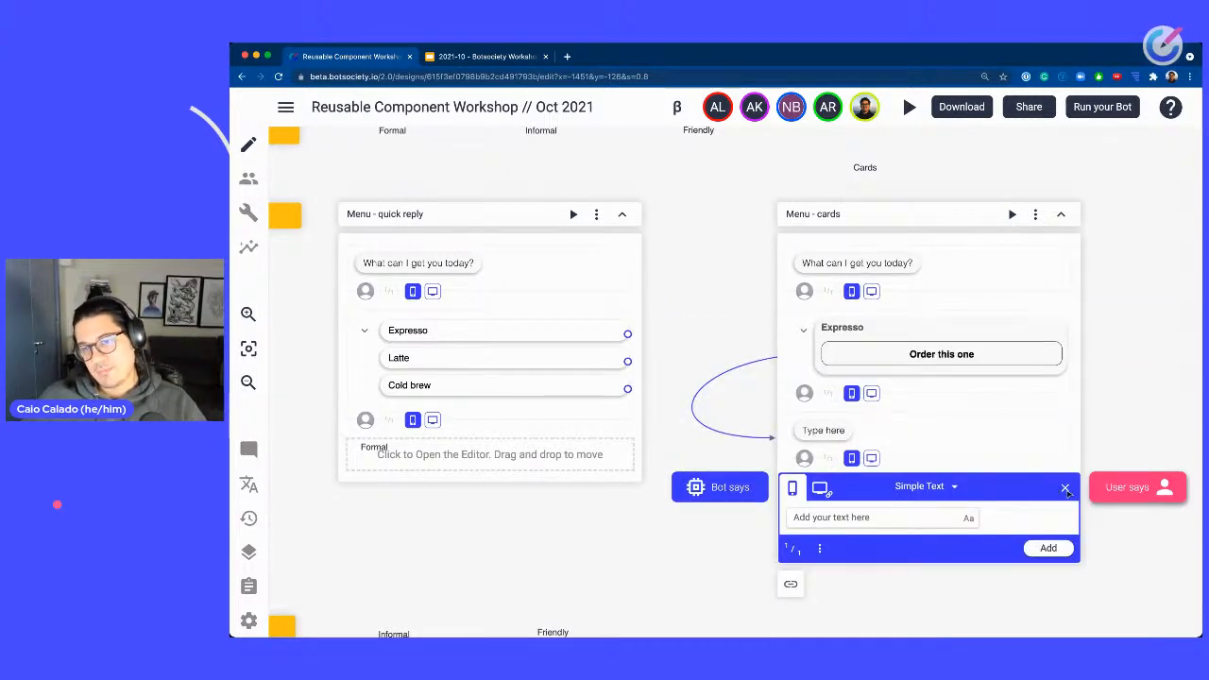
{"action": "left_click", "coordinate": [1065, 488]}
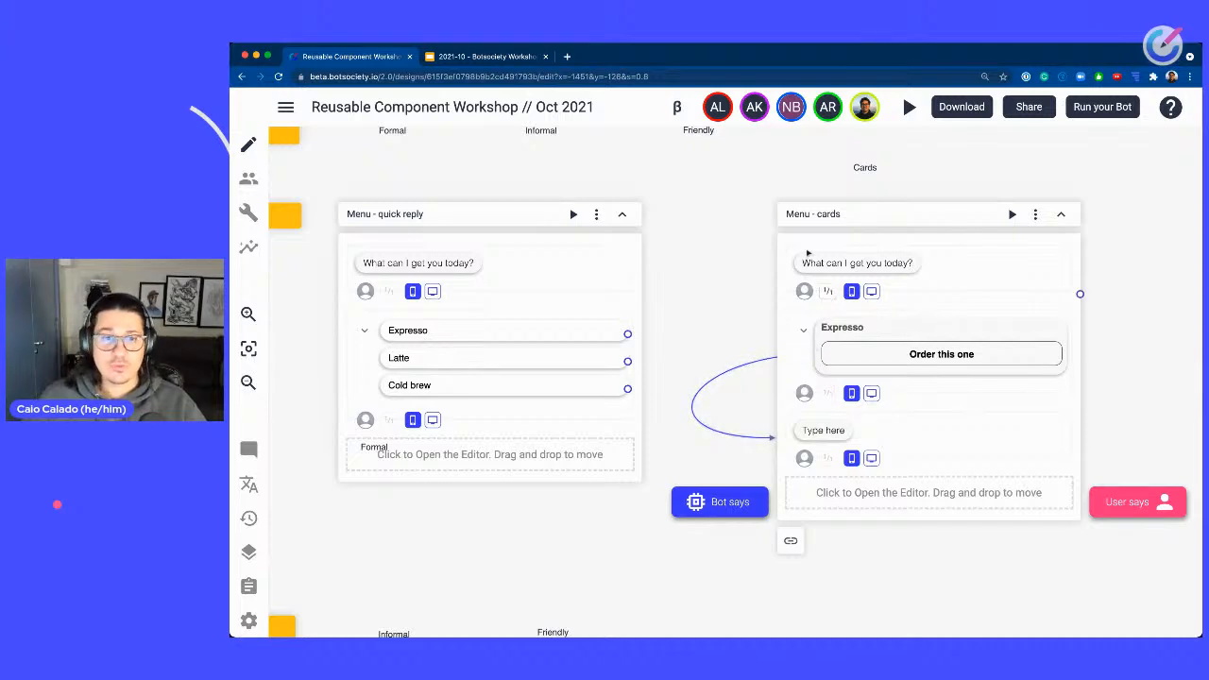
Add a second carousel card titled Latte with an Order this one button and save the message.
{"action": "left_click", "coordinate": [1053, 345]}
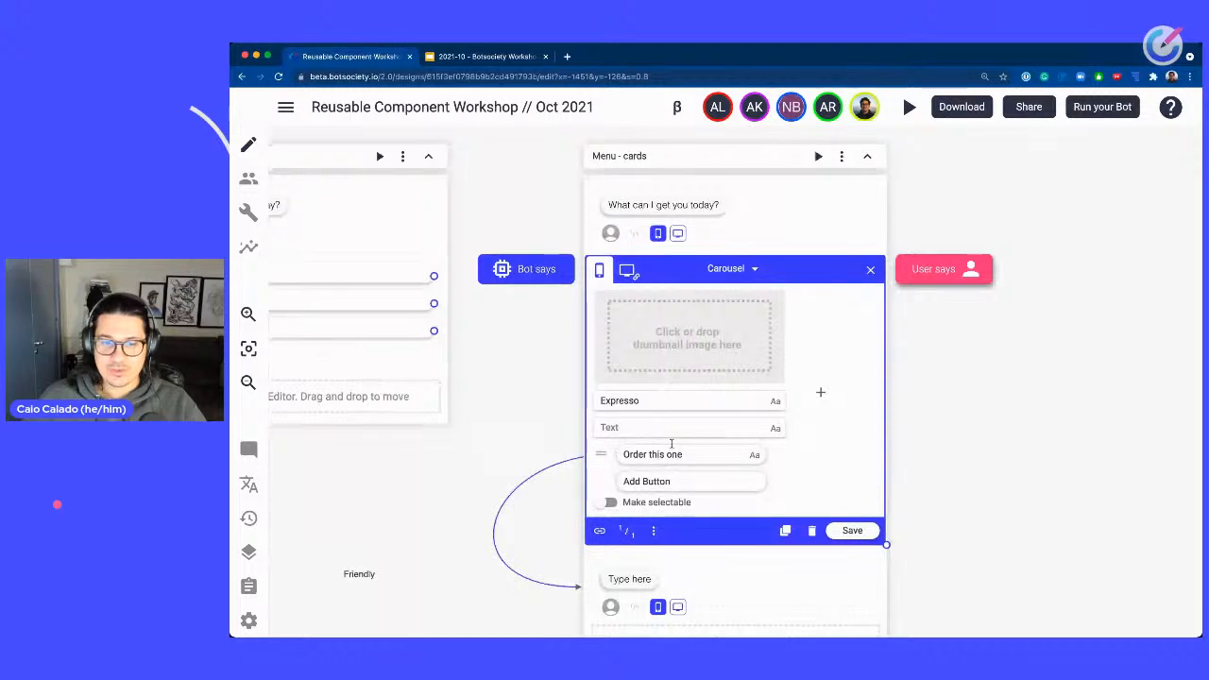
{"action": "left_click", "coordinate": [821, 392]}
{"action": "type", "text": "Latte"}
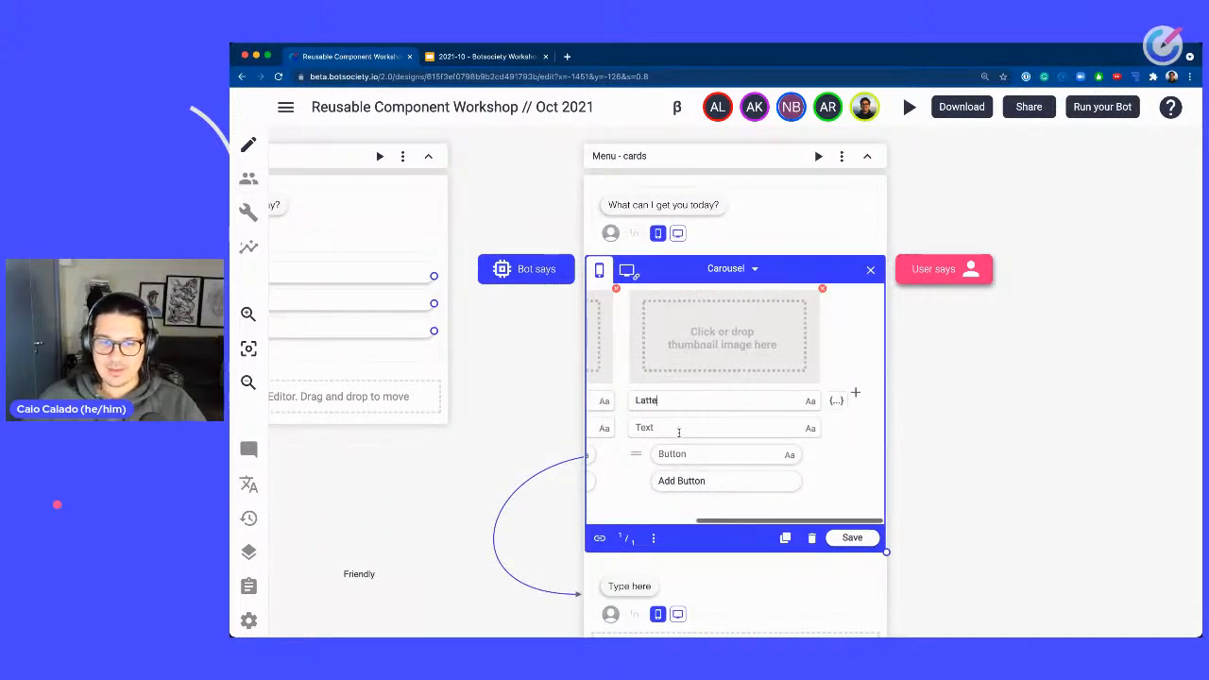
{"action": "left_click", "coordinate": [679, 433]}
{"action": "type", "text": "Order thi"}
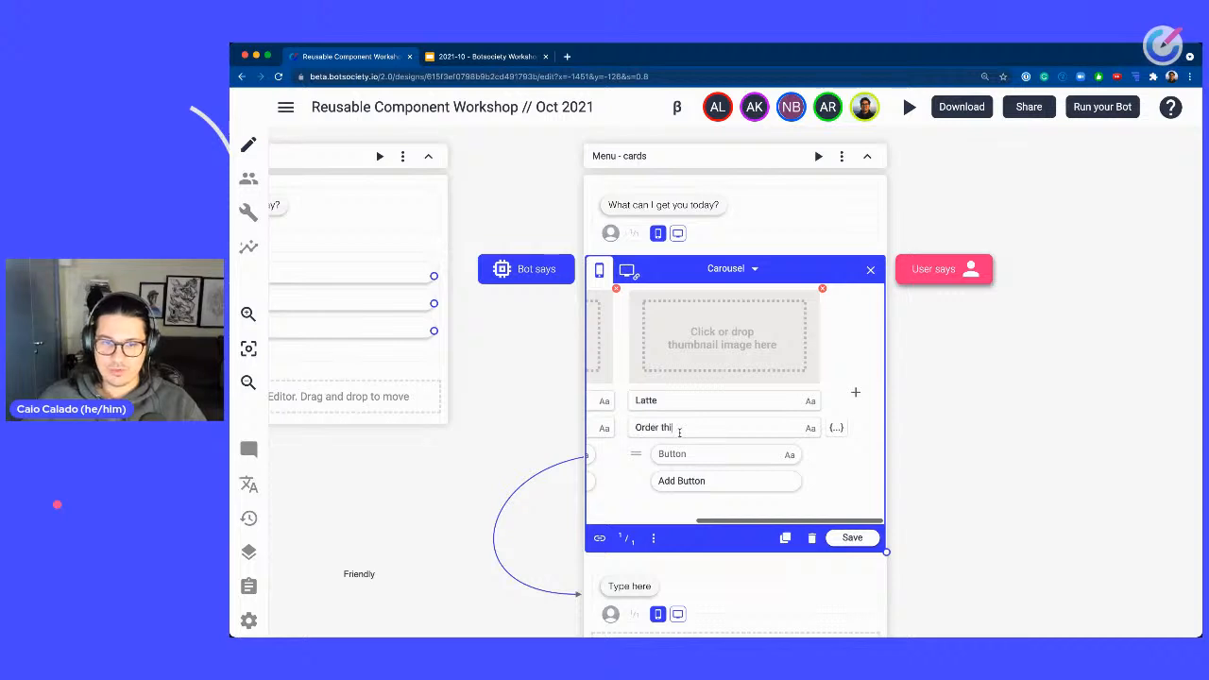
{"action": "key", "text": "ctrl+a"}
{"action": "key", "text": "BackSpace"}
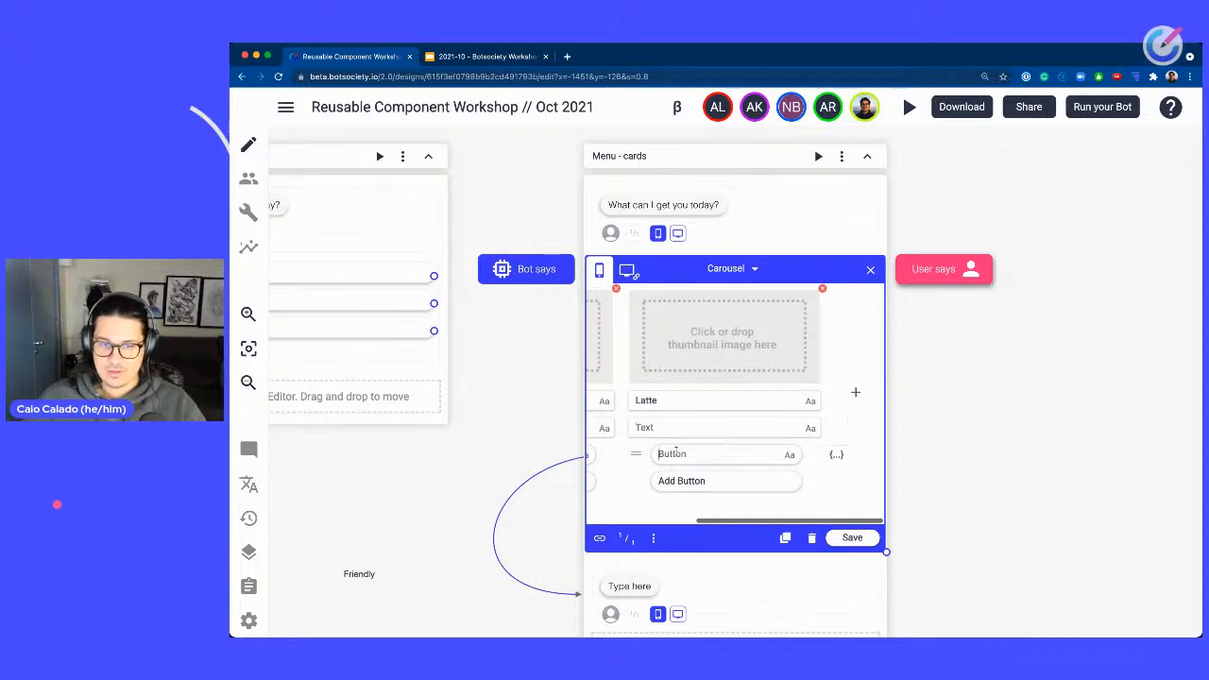
{"action": "type", "text": "Order this one"}
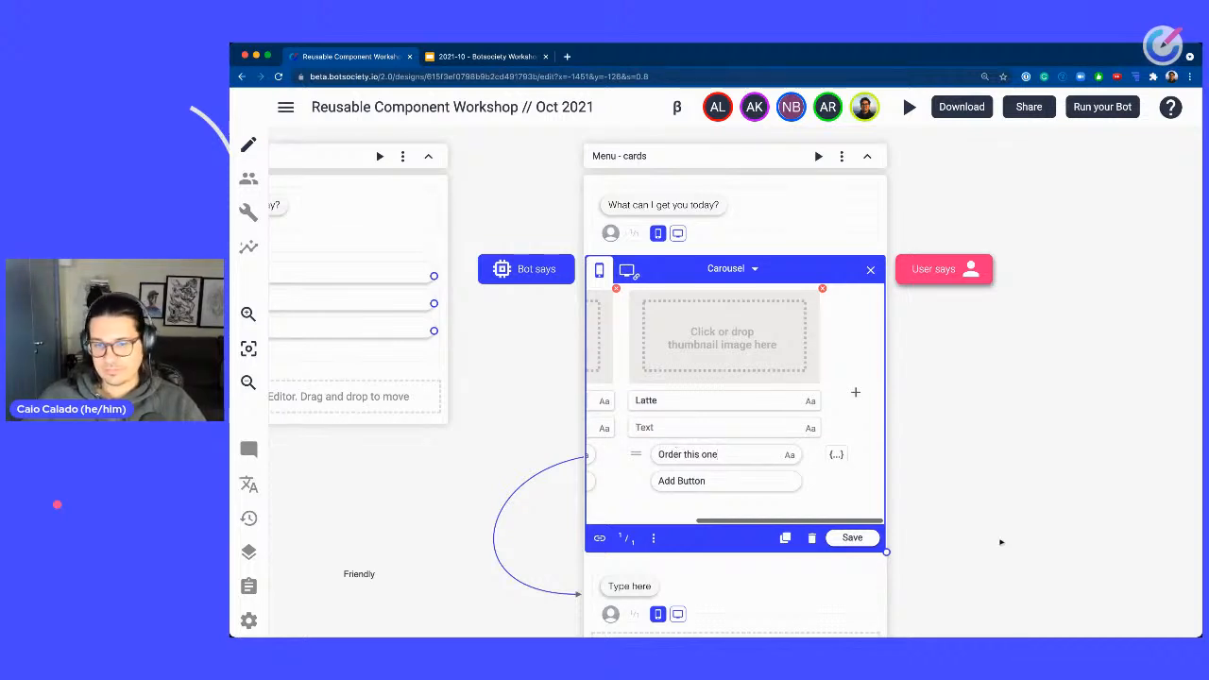
{"action": "left_click", "coordinate": [851, 537]}
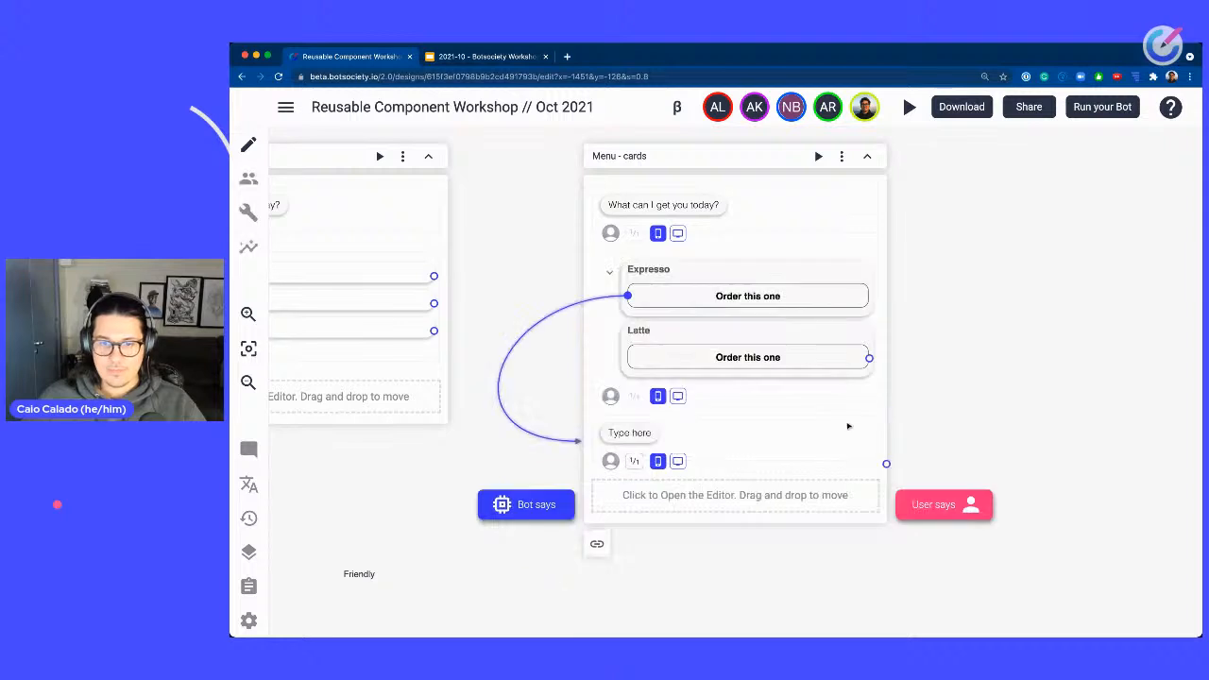
Add a third carousel card titled Cold brew with an Order this one button and save the message.
{"action": "left_click", "coordinate": [859, 342]}
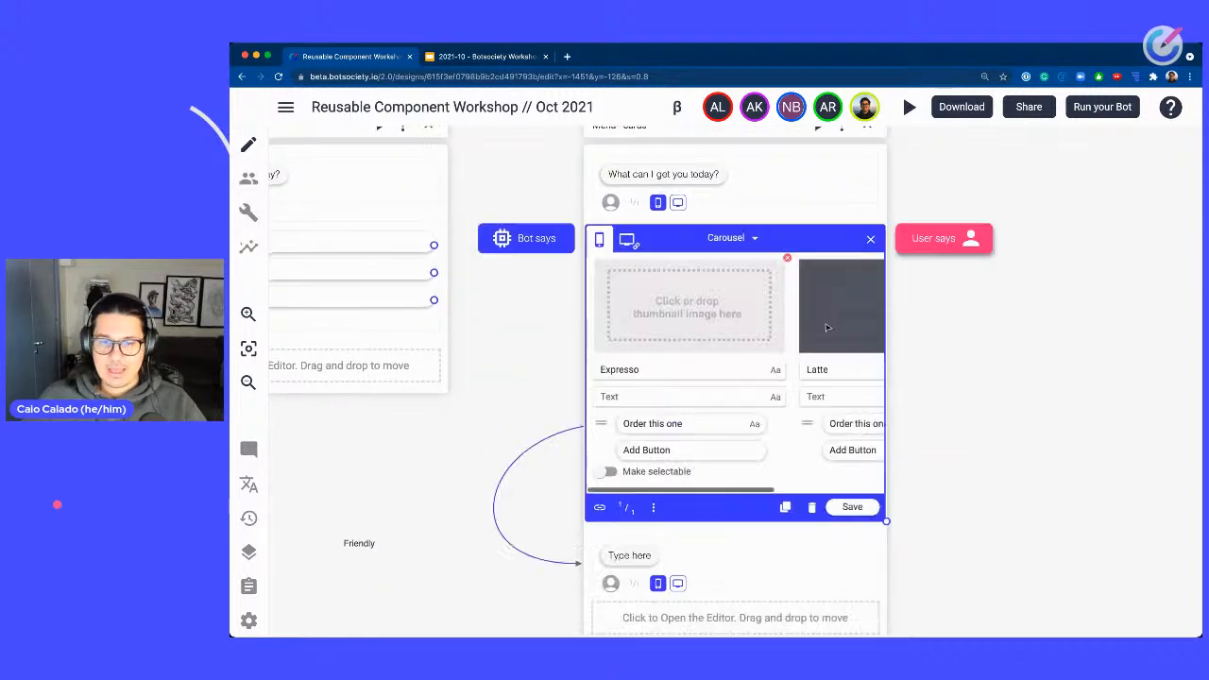
{"action": "scroll", "coordinate": [841, 361], "scroll_direction": "right", "scroll_amount": 6}
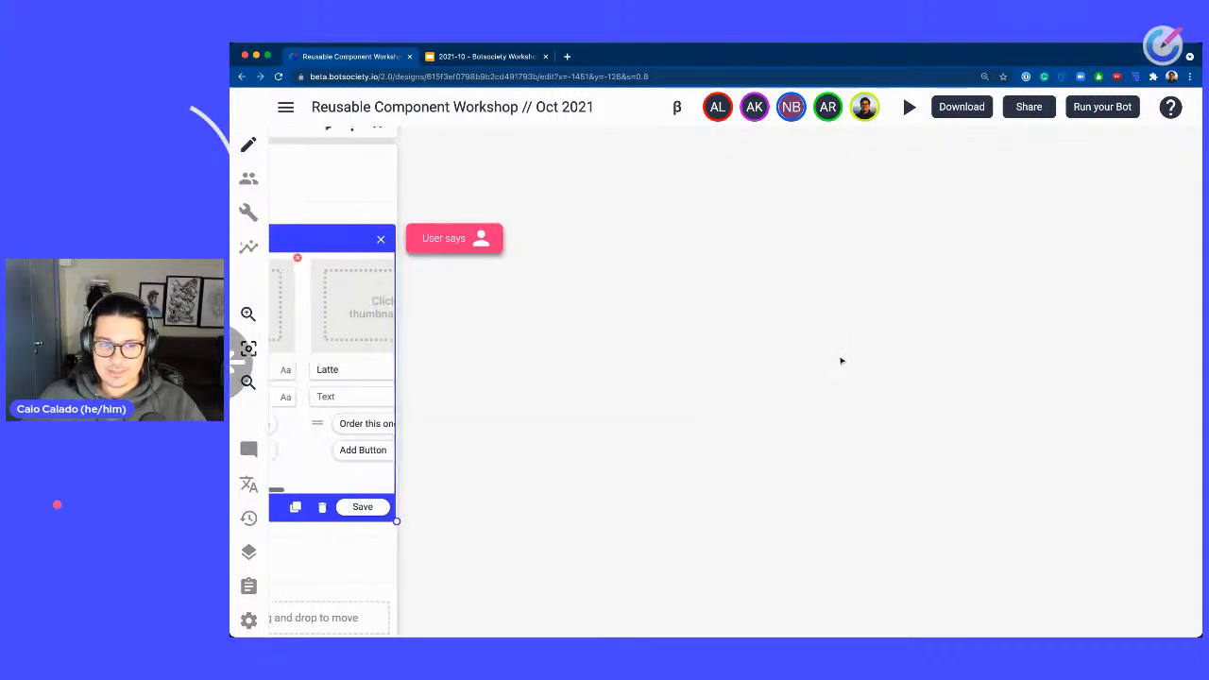
{"action": "scroll", "coordinate": [879, 398], "scroll_direction": "left", "scroll_amount": 6}
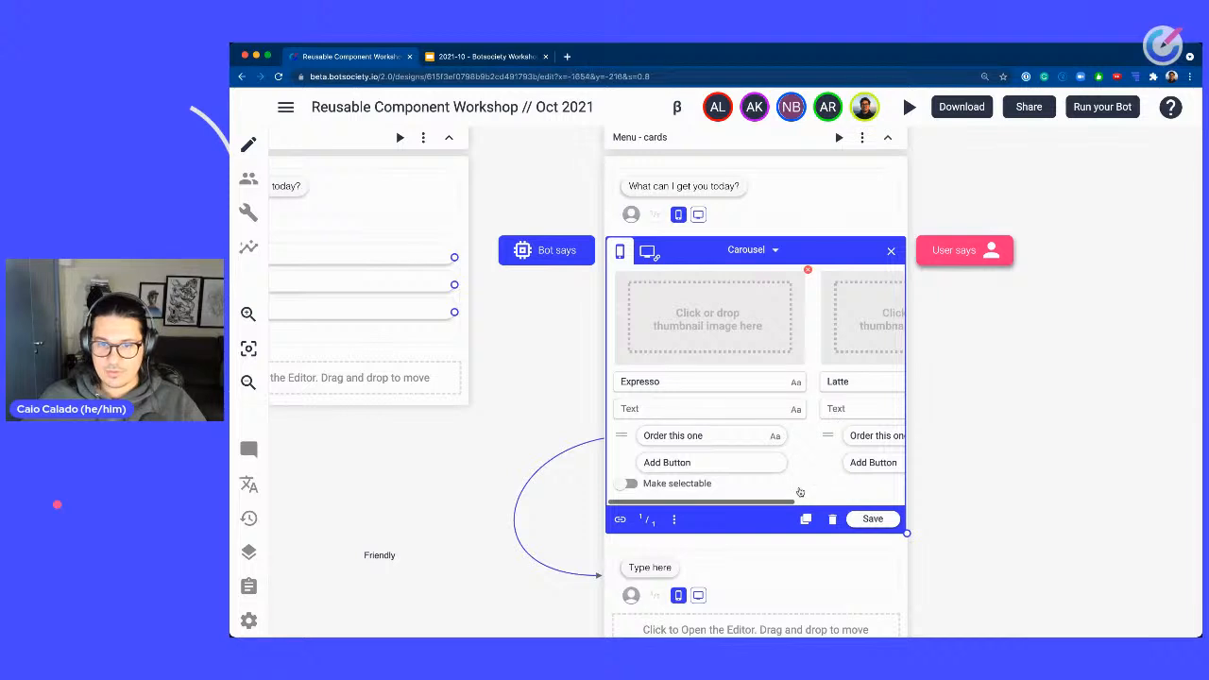
{"action": "left_click_drag", "start_coordinate": [788, 507], "coordinate": [898, 462]}
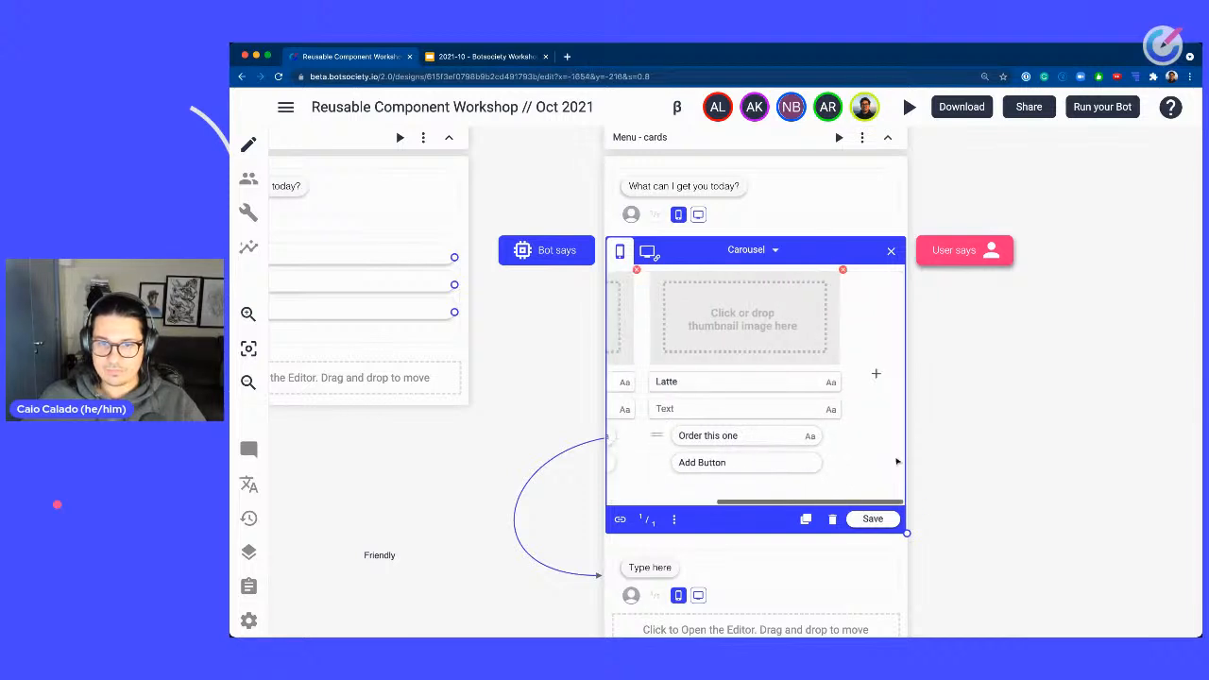
{"action": "left_click", "coordinate": [874, 375]}
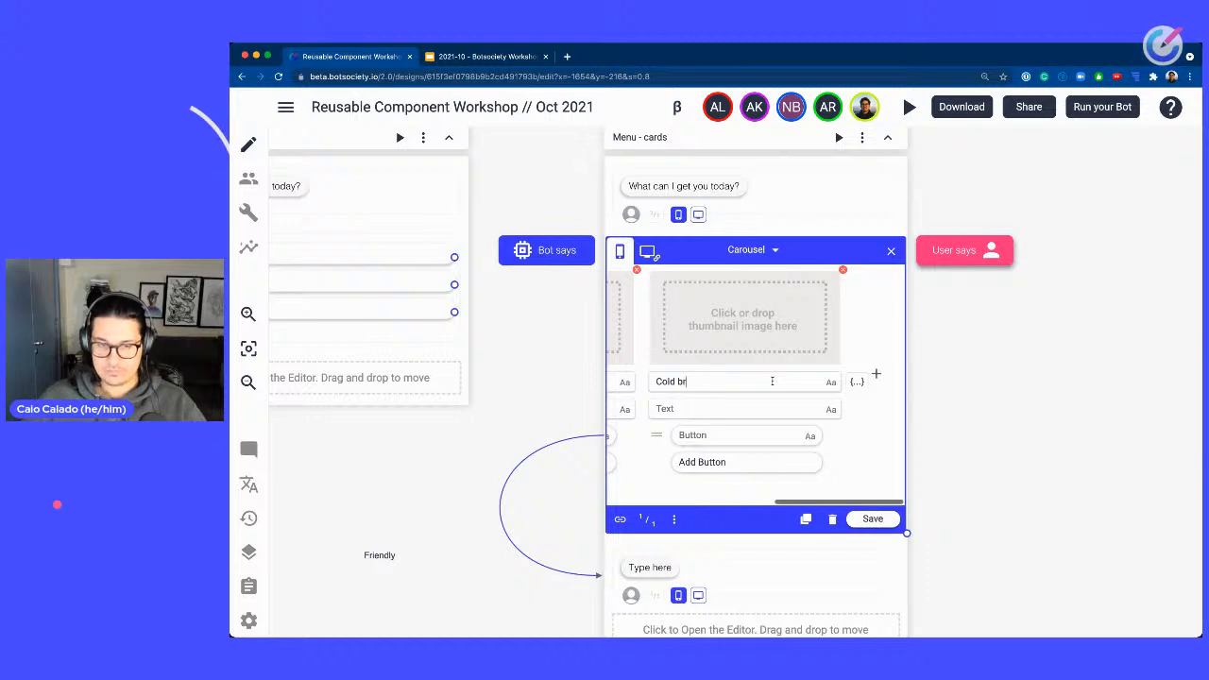
{"action": "left_click", "coordinate": [758, 431]}
{"action": "type", "text": "Order this one"}
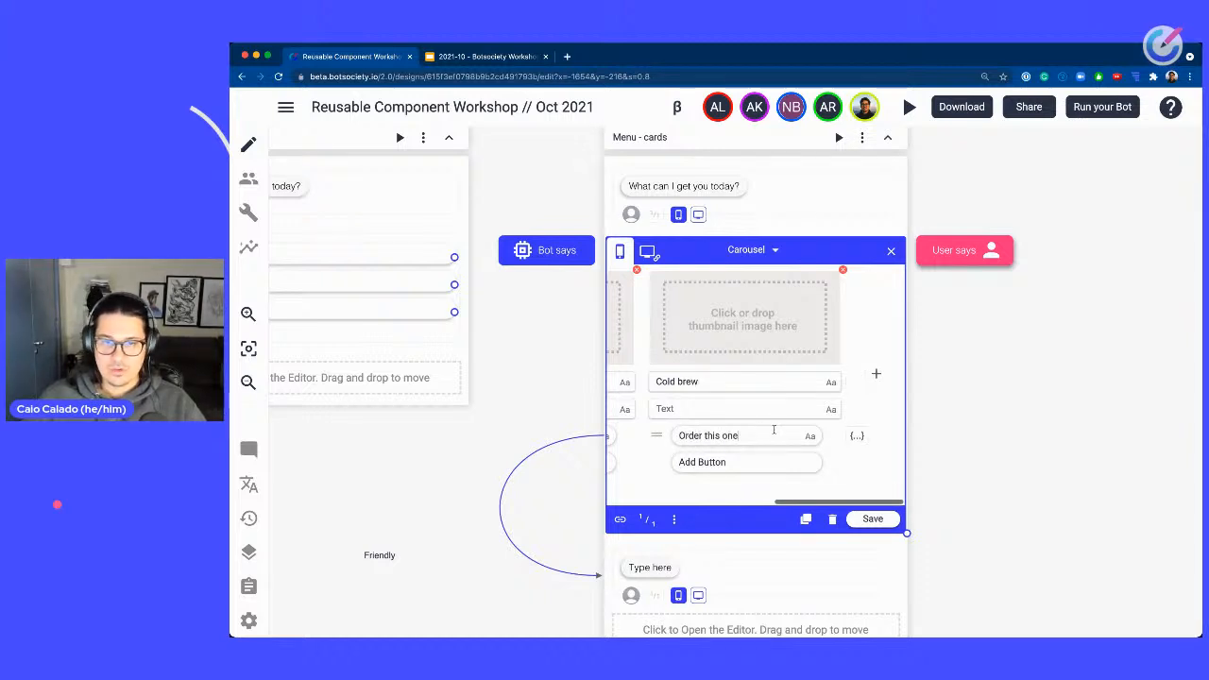
{"action": "left_click", "coordinate": [871, 519]}
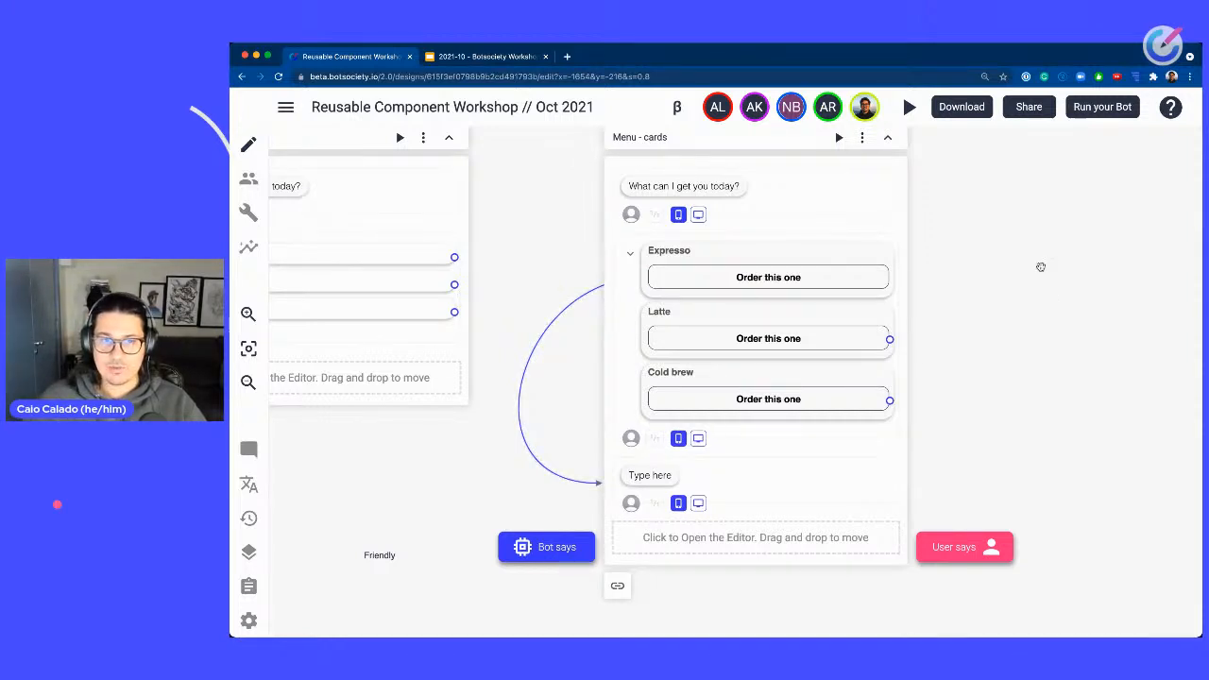
Rename the Menu - cards path to Menu - cards with buttons.
{"action": "left_click_drag", "start_coordinate": [1041, 267], "coordinate": [1075, 320]}
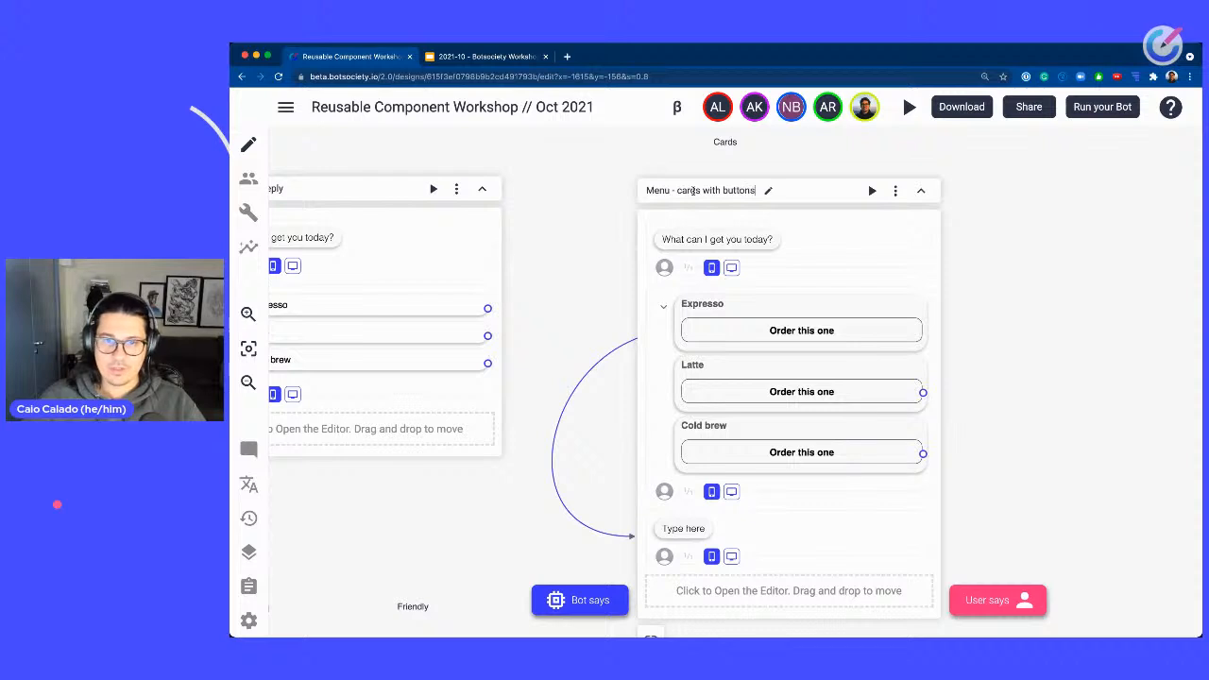
{"action": "left_click_drag", "start_coordinate": [1063, 321], "coordinate": [1019, 282]}
{"action": "left_click_drag", "start_coordinate": [1022, 192], "coordinate": [995, 233]}
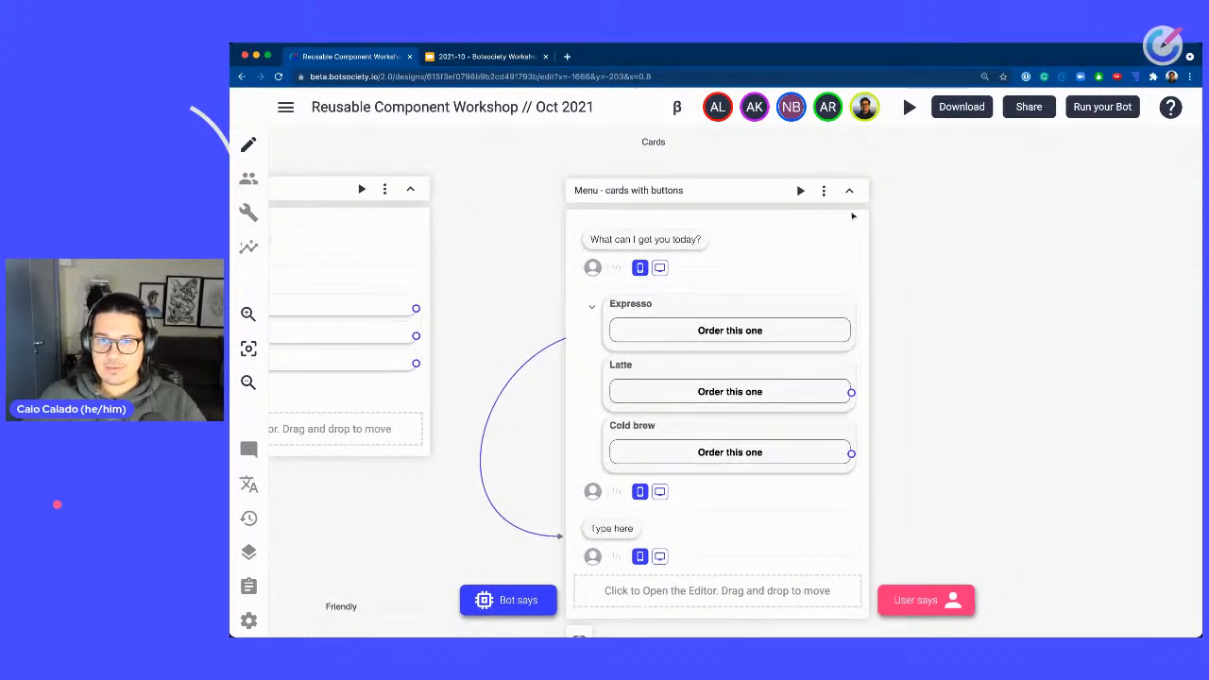
{"action": "scroll", "coordinate": [1002, 267], "scroll_direction": "down", "scroll_amount": 3}
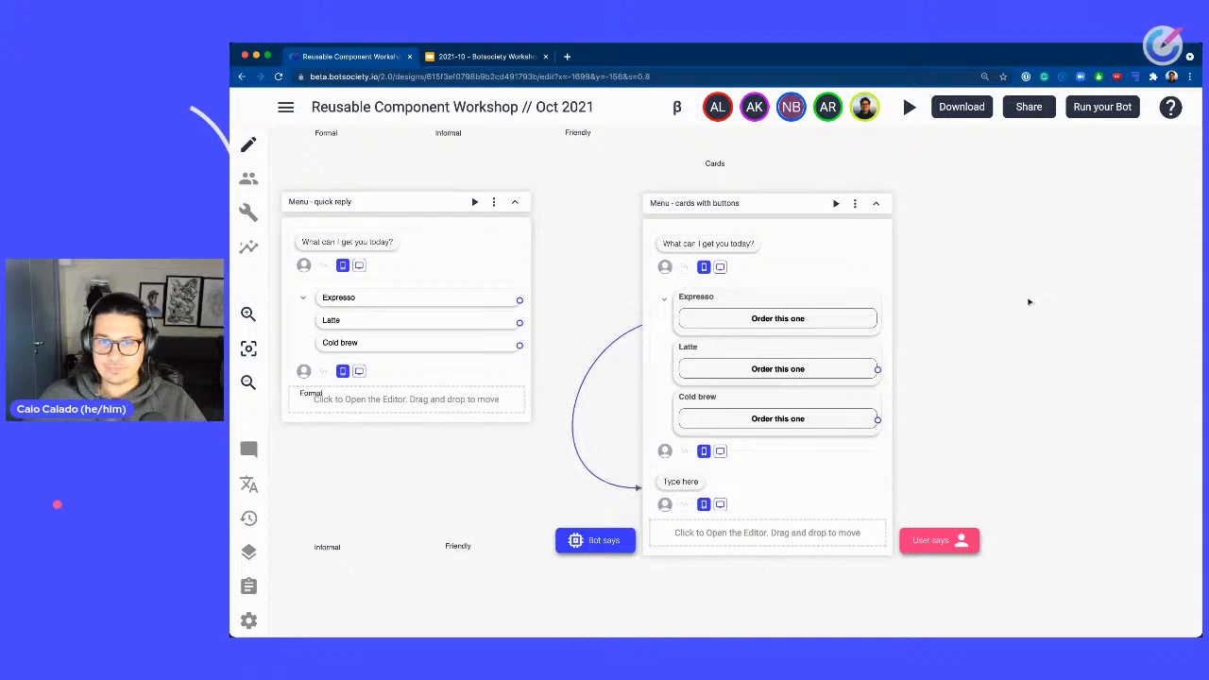
Clone the Menu - cards with buttons path and place the copy to its right.
{"action": "left_click_drag", "start_coordinate": [1029, 299], "coordinate": [934, 261]}
{"action": "left_click", "coordinate": [760, 165]}
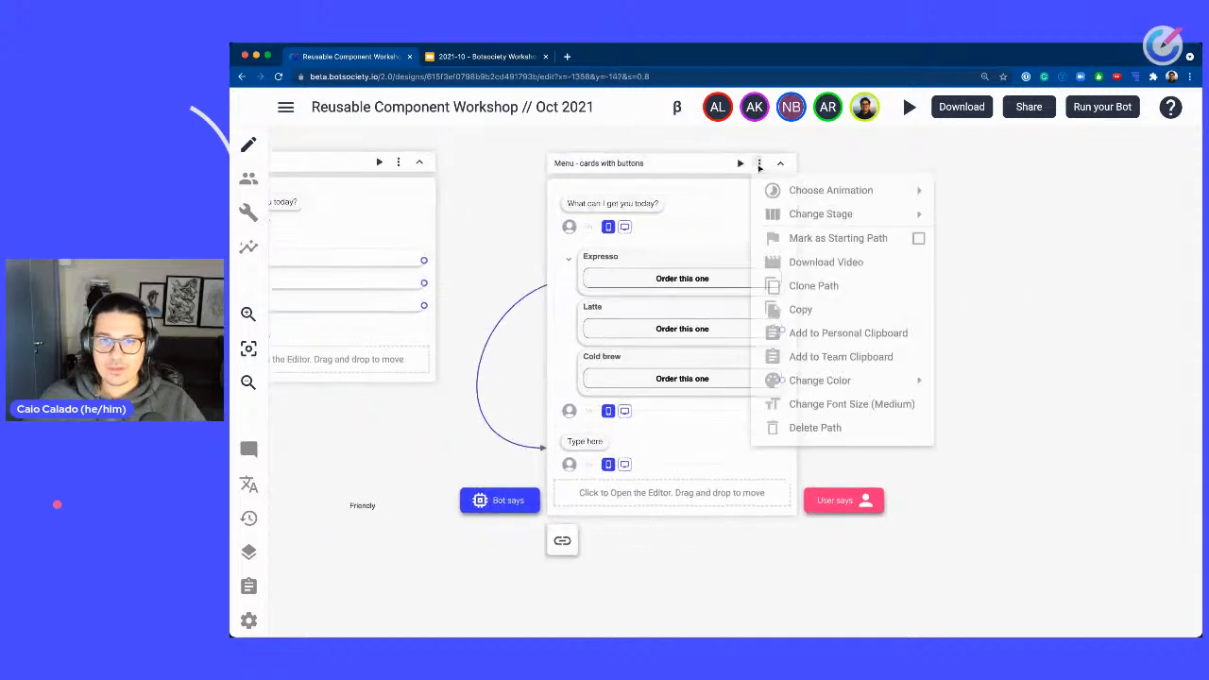
{"action": "left_click", "coordinate": [828, 294]}
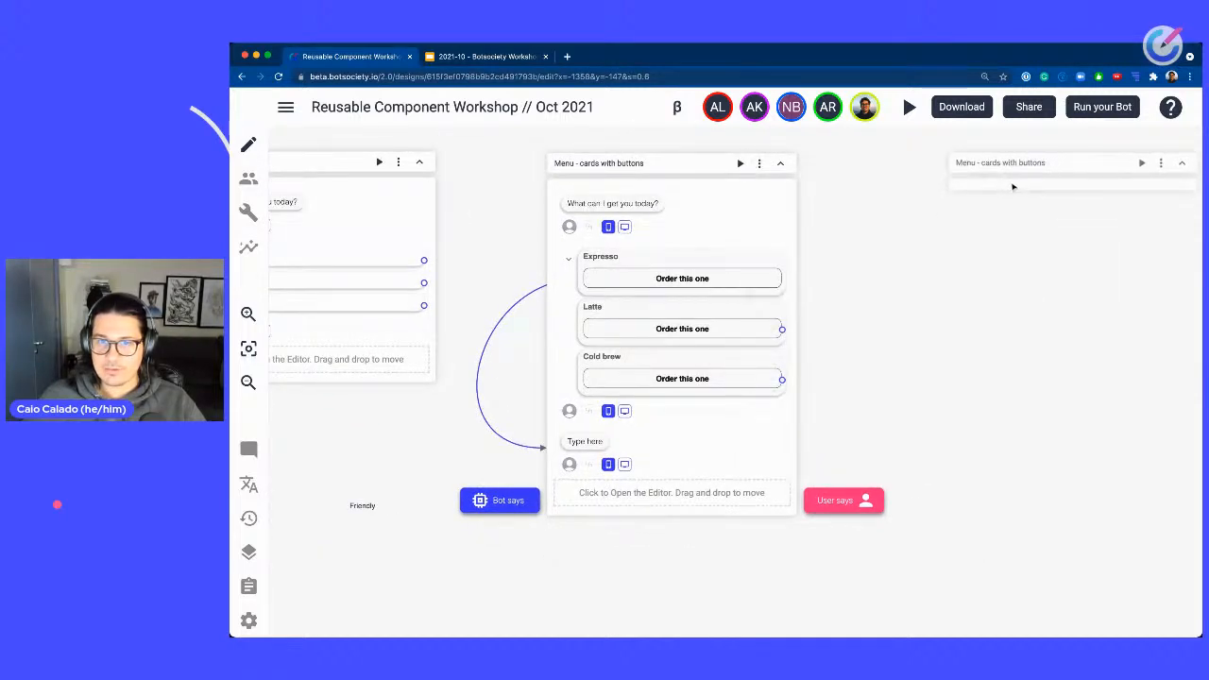
{"action": "left_click", "coordinate": [1014, 186]}
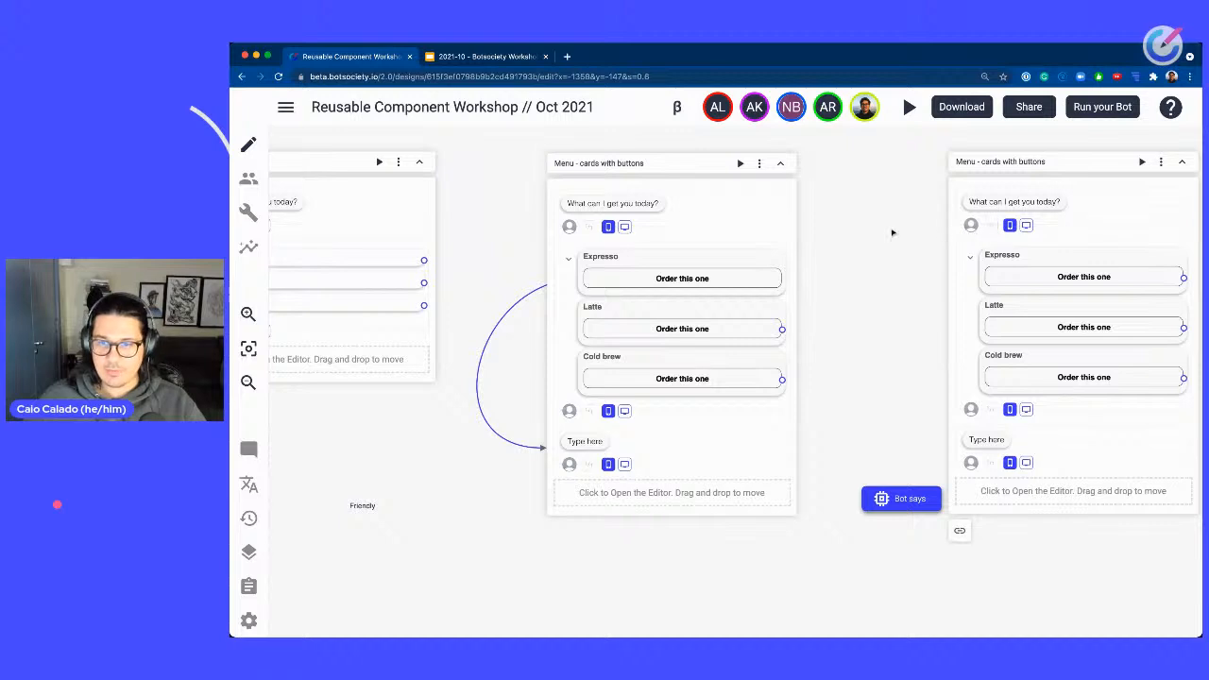
Delete the empty Type here message from the Menu - cards with buttons path.
{"action": "left_click_drag", "start_coordinate": [915, 276], "coordinate": [838, 281]}
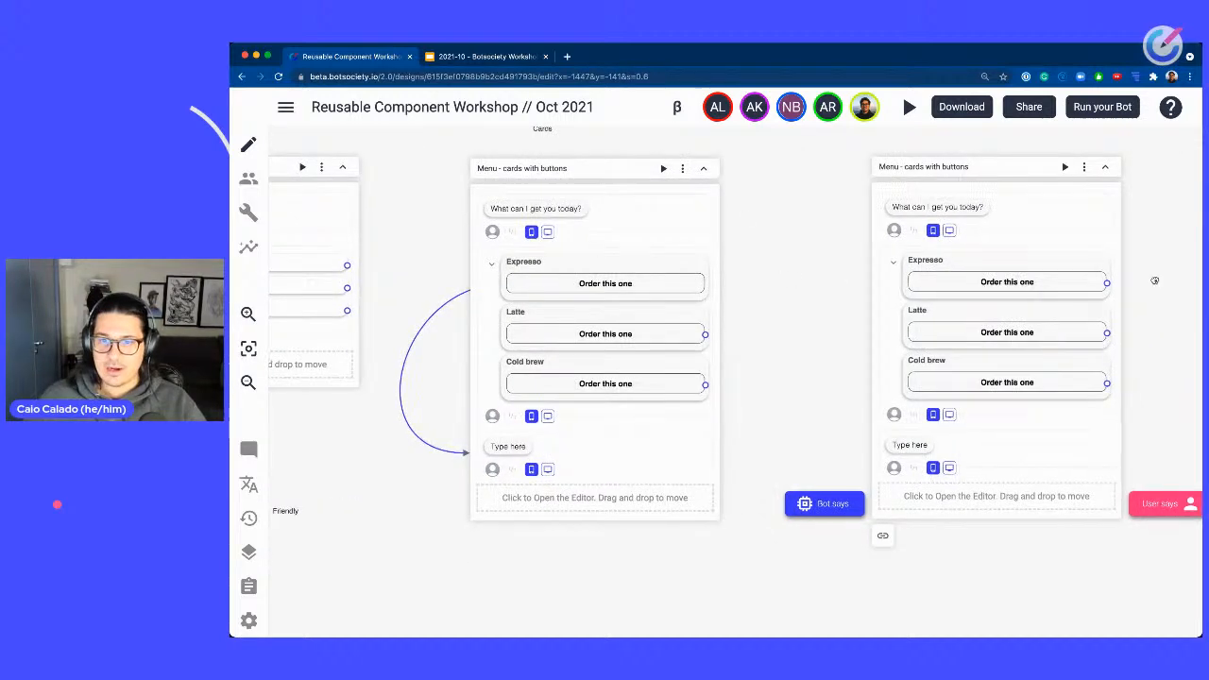
{"action": "left_click_drag", "start_coordinate": [1155, 278], "coordinate": [1081, 235]}
{"action": "left_click", "coordinate": [437, 404]}
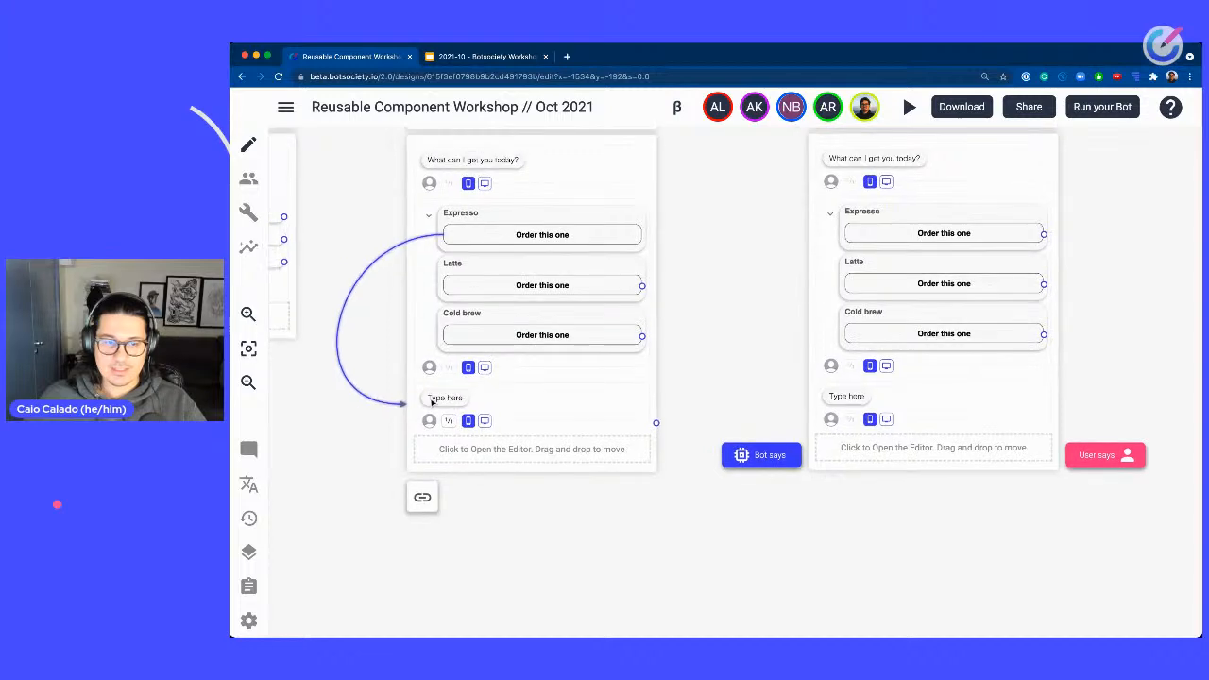
{"action": "left_click", "coordinate": [798, 342]}
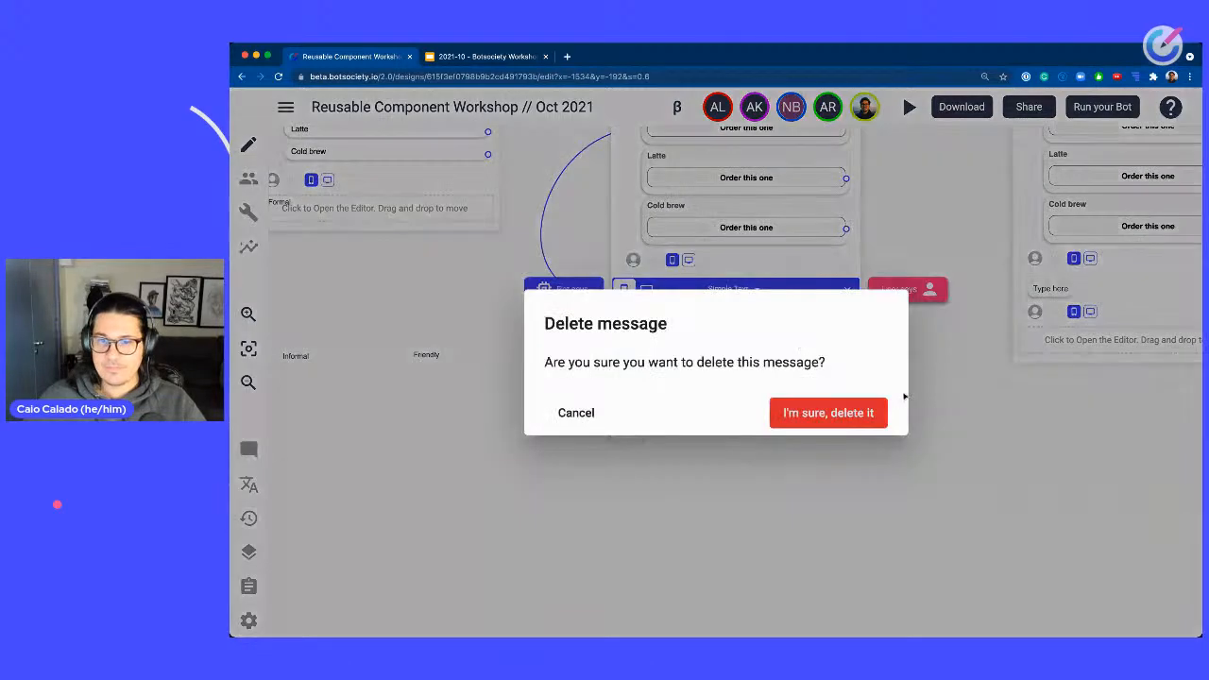
{"action": "left_click", "coordinate": [850, 421]}
Delete the empty Type here message from the cloned path.
{"action": "left_click_drag", "start_coordinate": [1085, 451], "coordinate": [915, 523]}
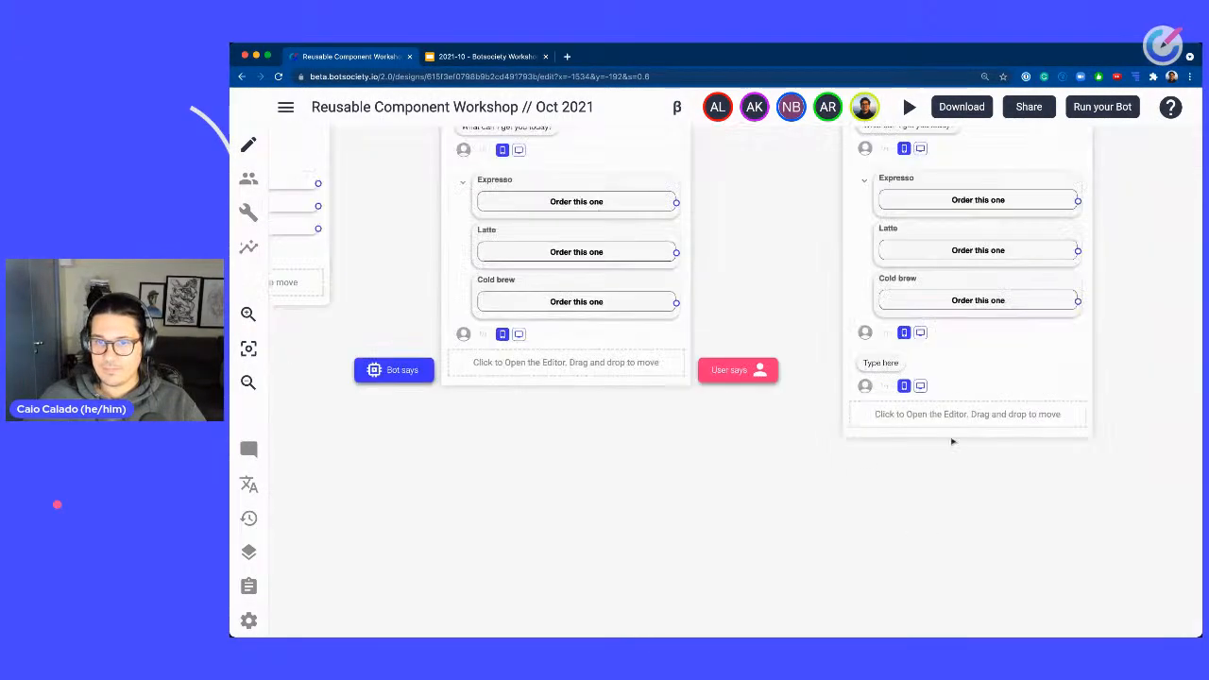
{"action": "left_click_drag", "start_coordinate": [1167, 442], "coordinate": [948, 377]}
{"action": "left_click", "coordinate": [661, 294]}
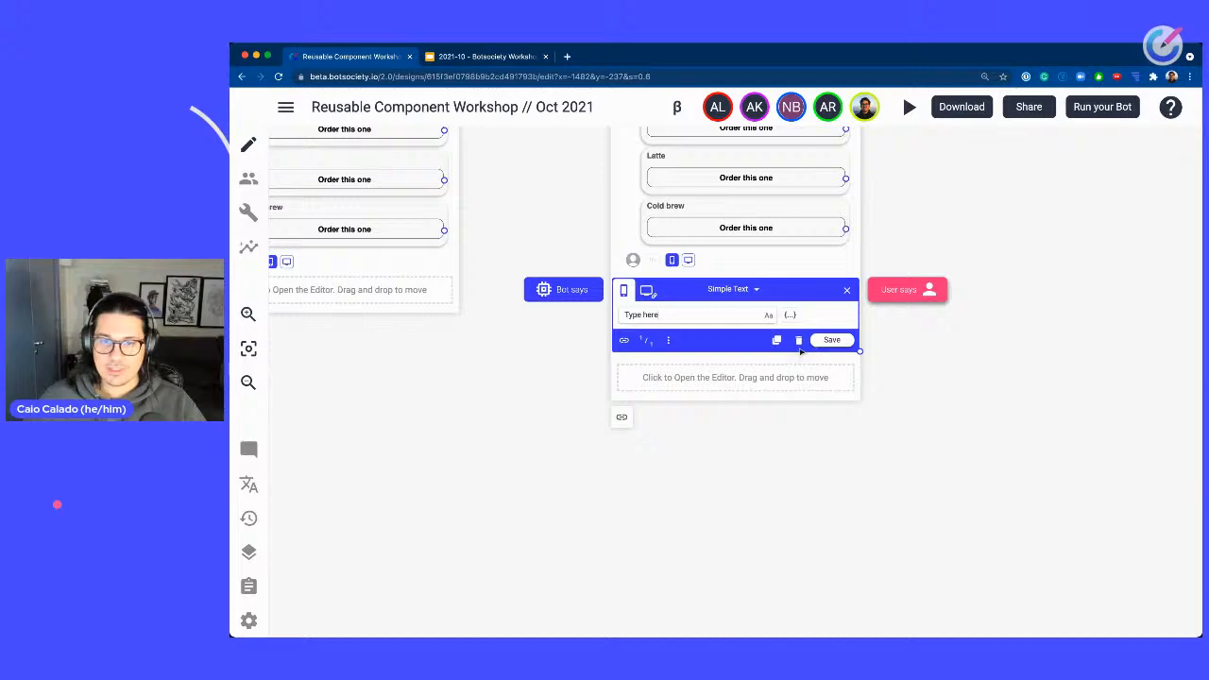
{"action": "left_click", "coordinate": [799, 341]}
{"action": "key", "text": "Return"}
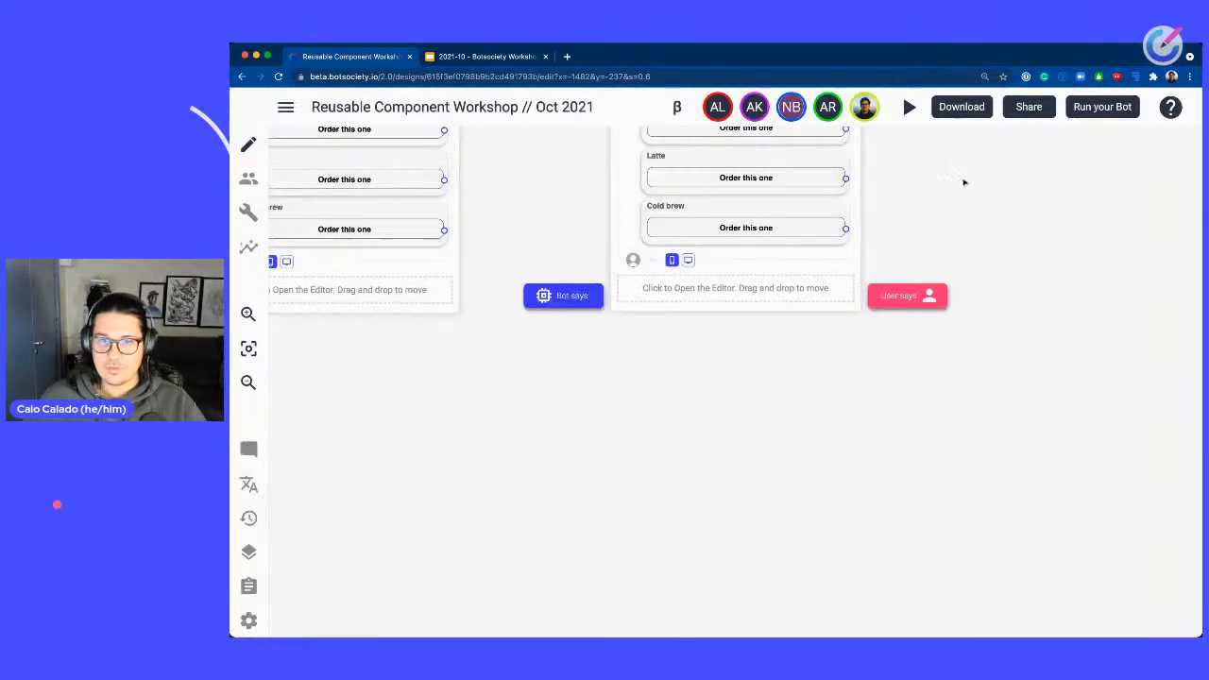
Rename the cloned path to Menu - cards with images.
{"action": "scroll", "coordinate": [915, 279], "scroll_direction": "up", "scroll_amount": 3}
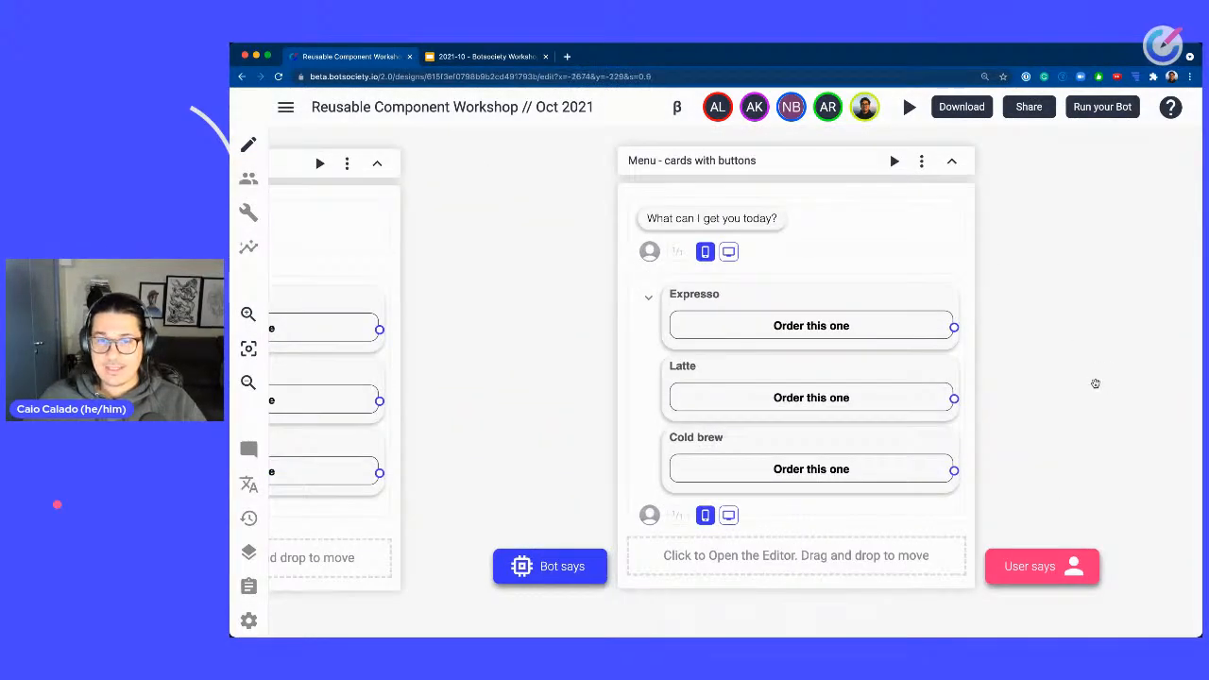
{"action": "double_click", "coordinate": [763, 160]}
{"action": "key", "text": "BackSpace"}
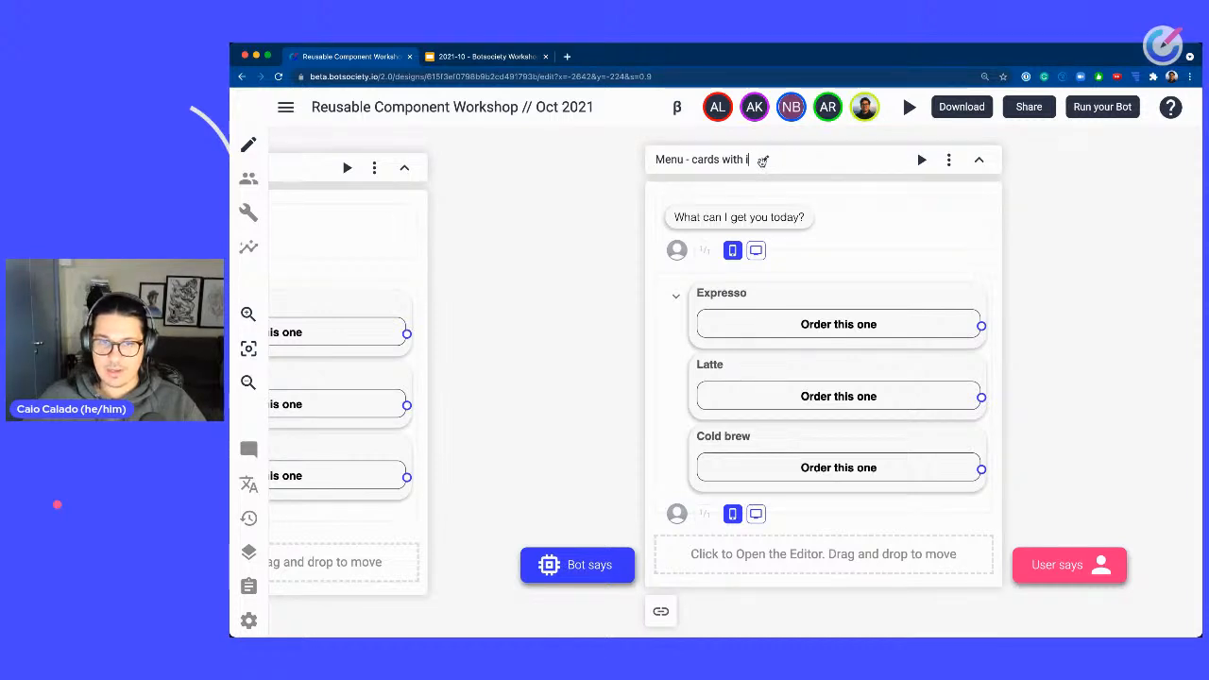
{"action": "type", "text": "images"}
{"action": "key", "text": "Return"}
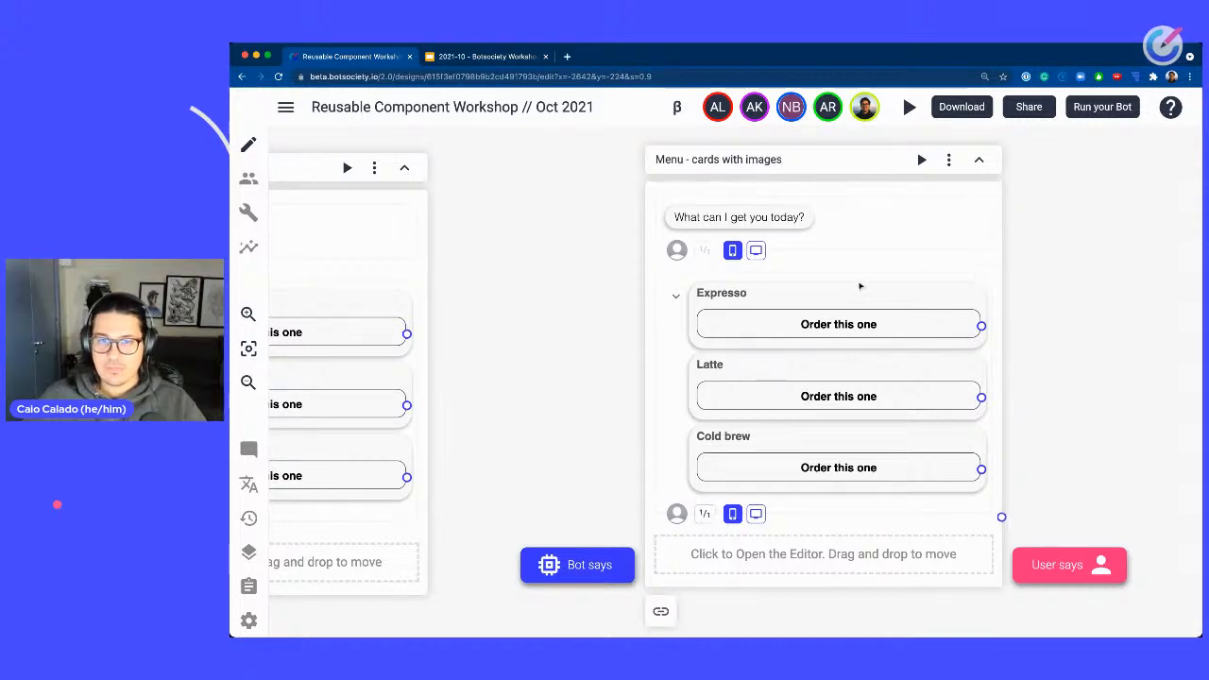
Upload a thumbnail image for the Expresso card in the cloned path's carousel.
{"action": "left_click", "coordinate": [858, 295]}
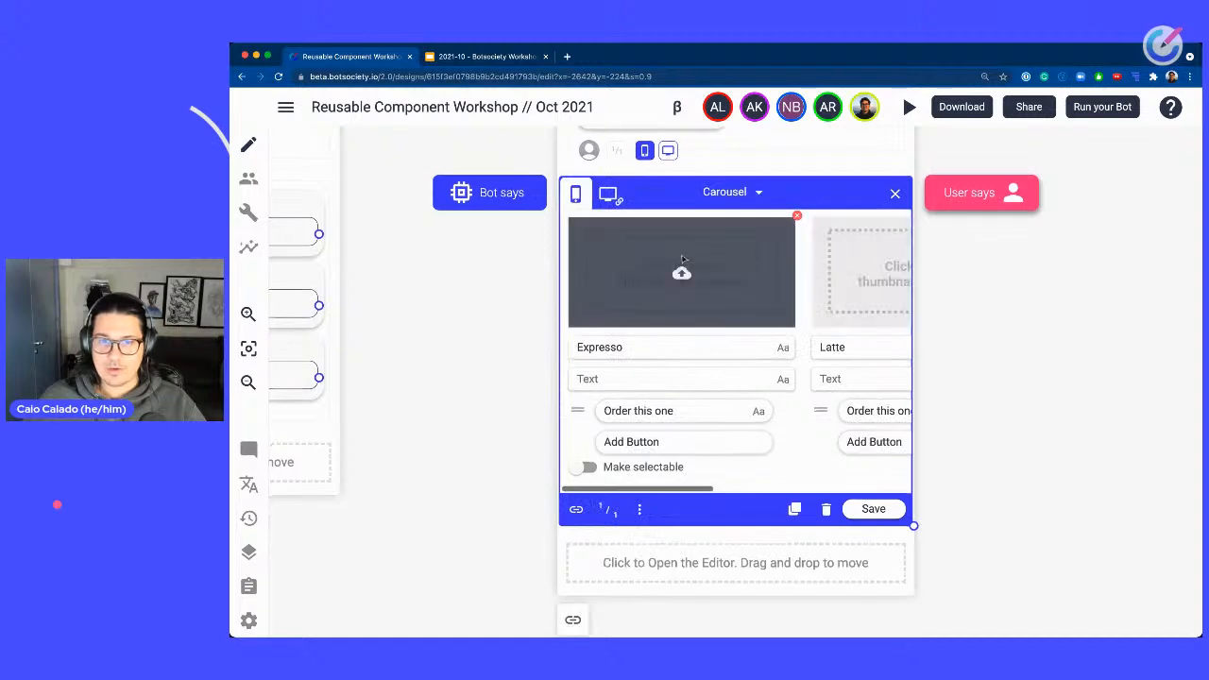
{"action": "left_click", "coordinate": [680, 282]}
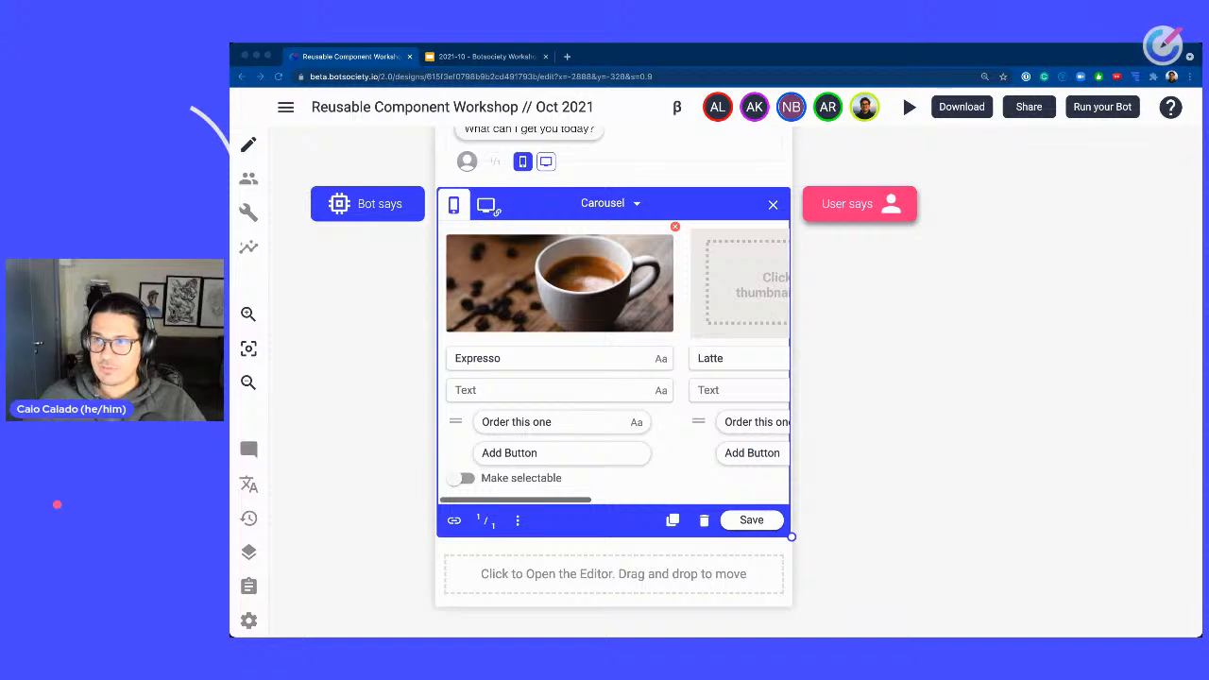
{"action": "left_click_drag", "start_coordinate": [1029, 107], "coordinate": [771, 293]}
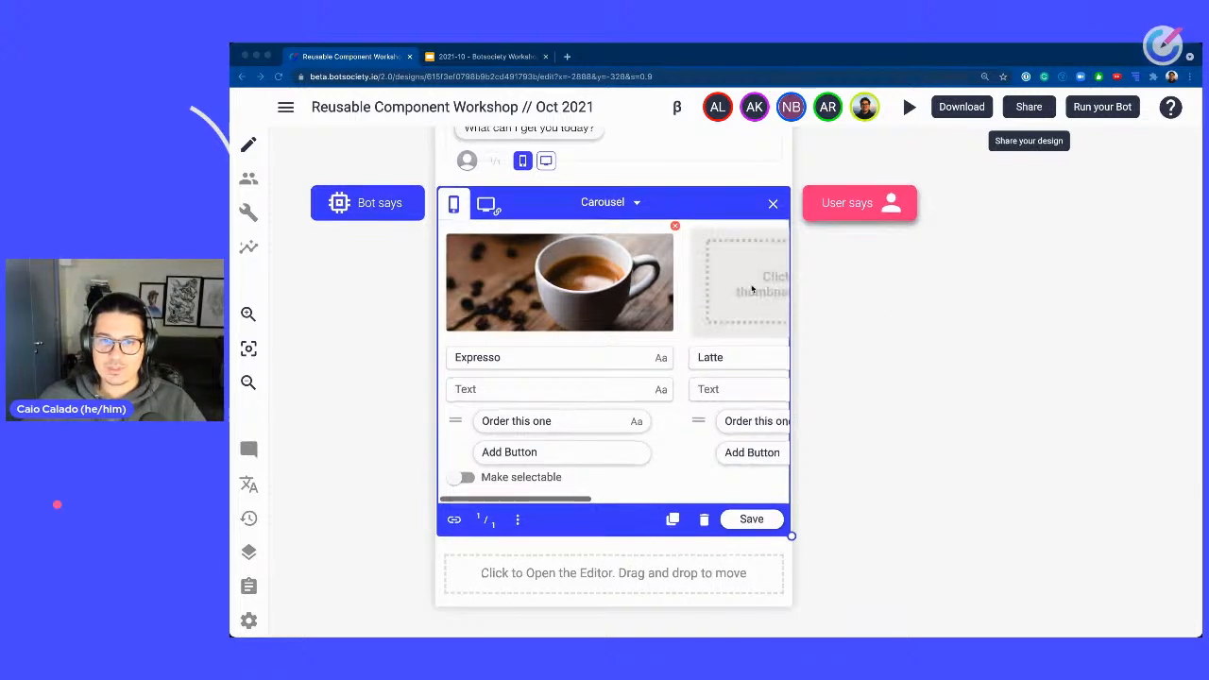
Add thumbnail images to the Latte and Cold brew cards and save the carousel.
{"action": "left_click_drag", "start_coordinate": [546, 502], "coordinate": [714, 337]}
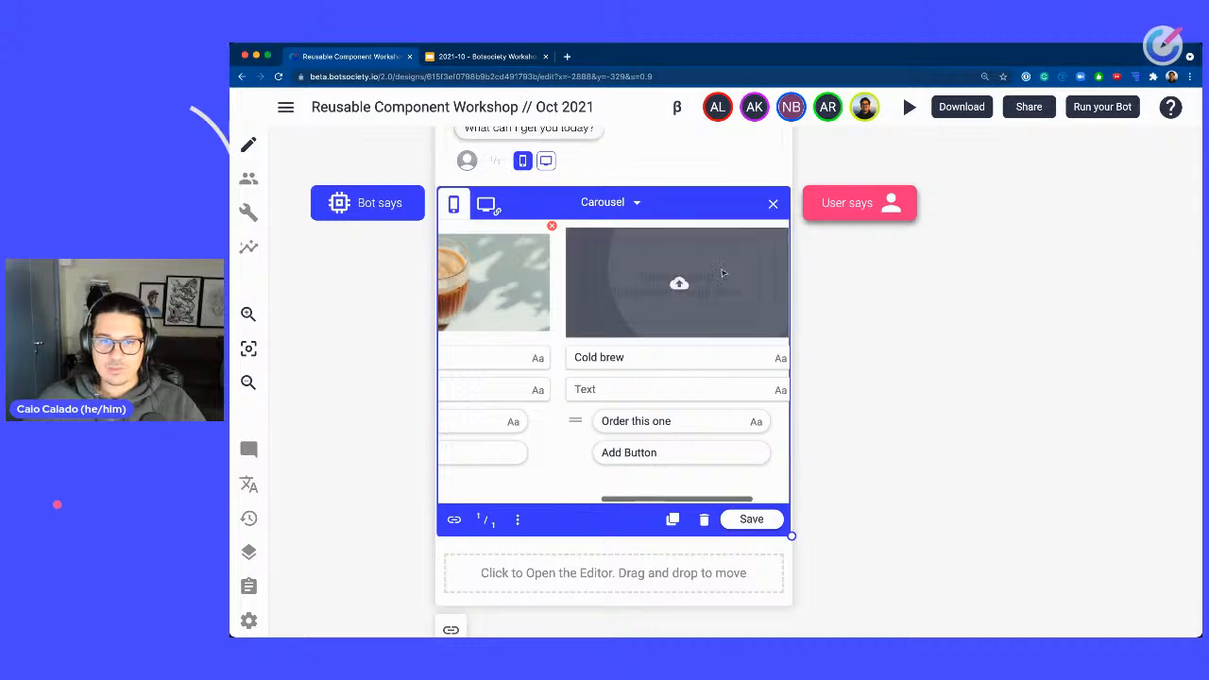
{"action": "left_click", "coordinate": [671, 324]}
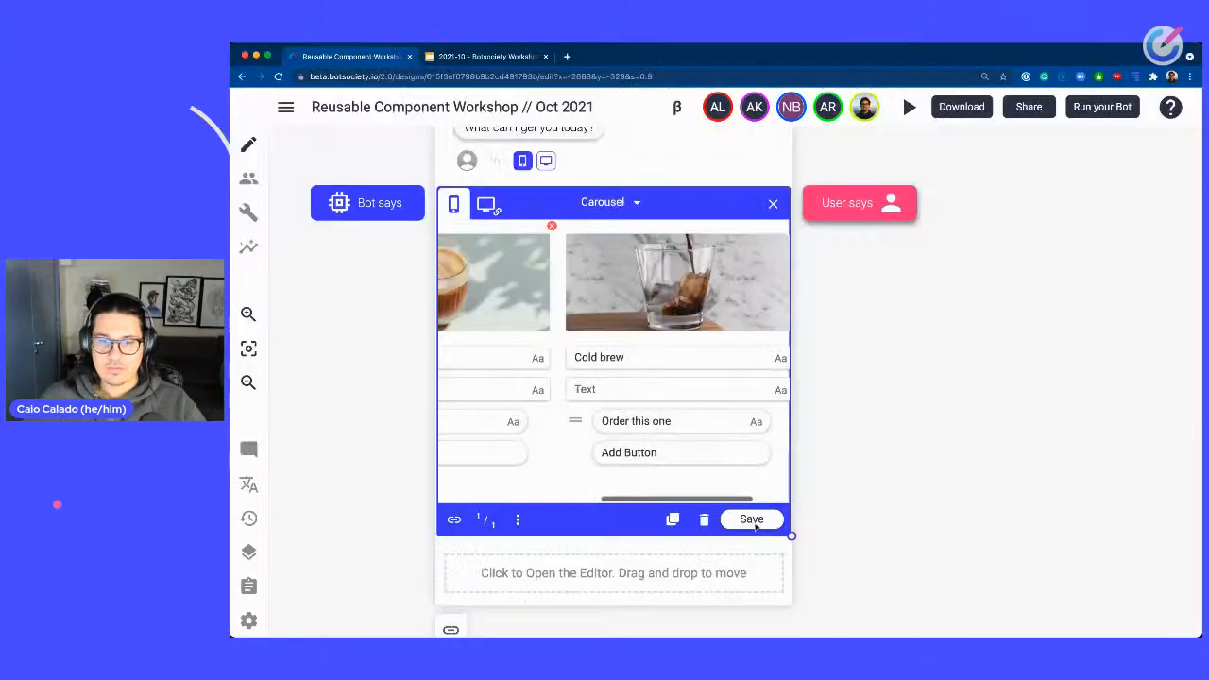
{"action": "left_click", "coordinate": [753, 520]}
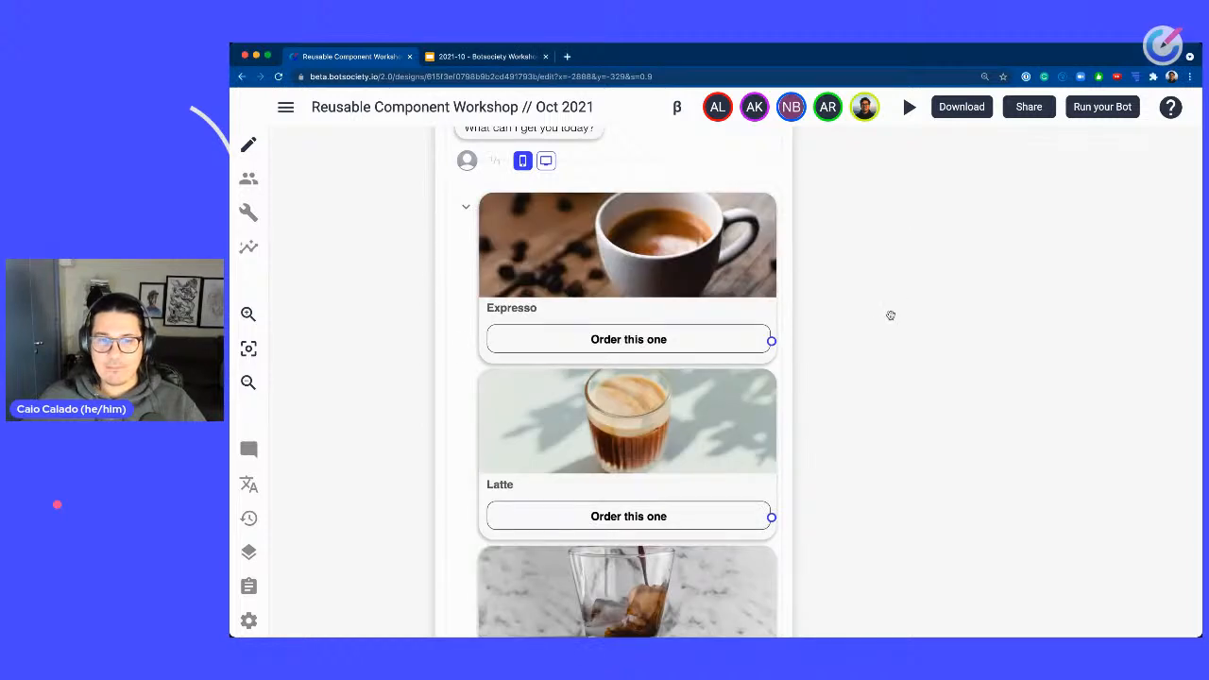
Switch the replies in all three Menu paths to the collapsed horizontal layout.
{"action": "scroll", "coordinate": [891, 314], "scroll_direction": "down", "scroll_amount": 5}
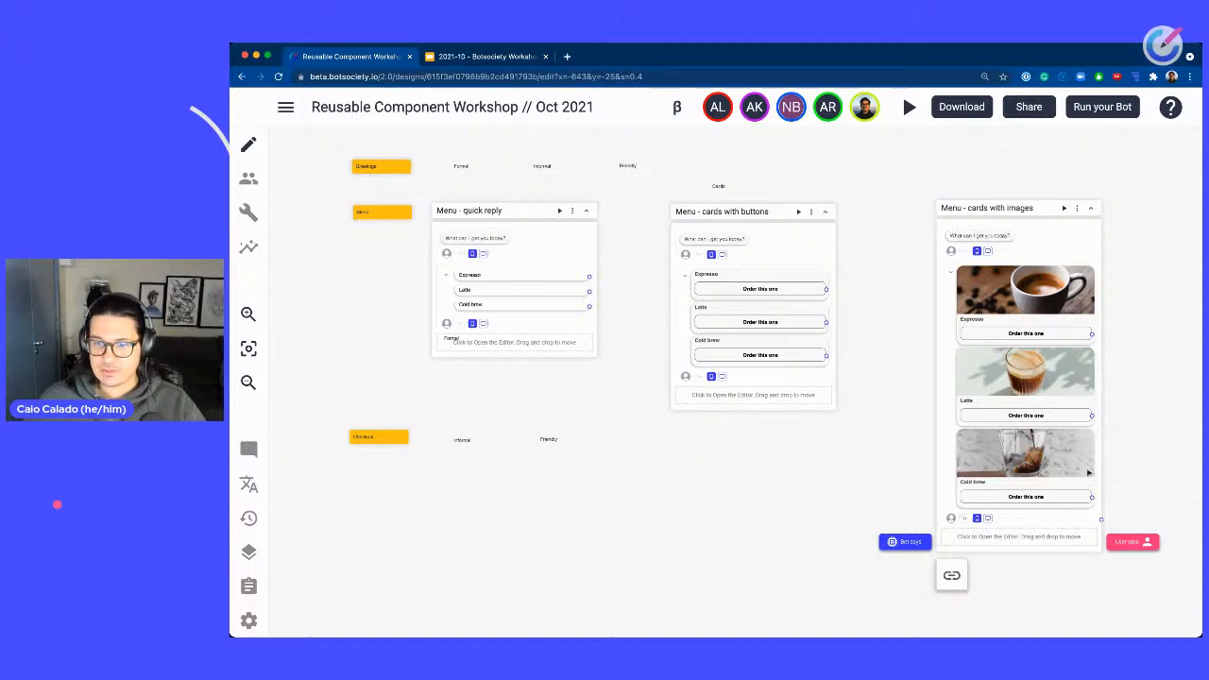
{"action": "left_click_drag", "start_coordinate": [1094, 214], "coordinate": [1091, 218]}
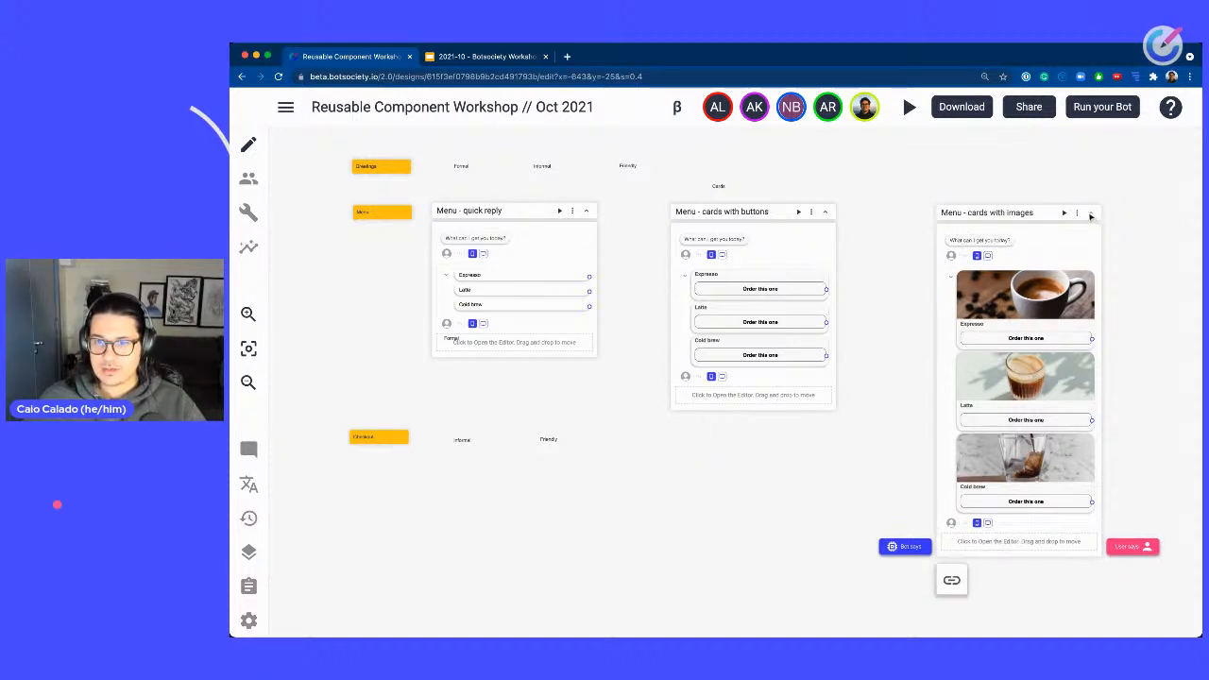
{"action": "left_click", "coordinate": [951, 276]}
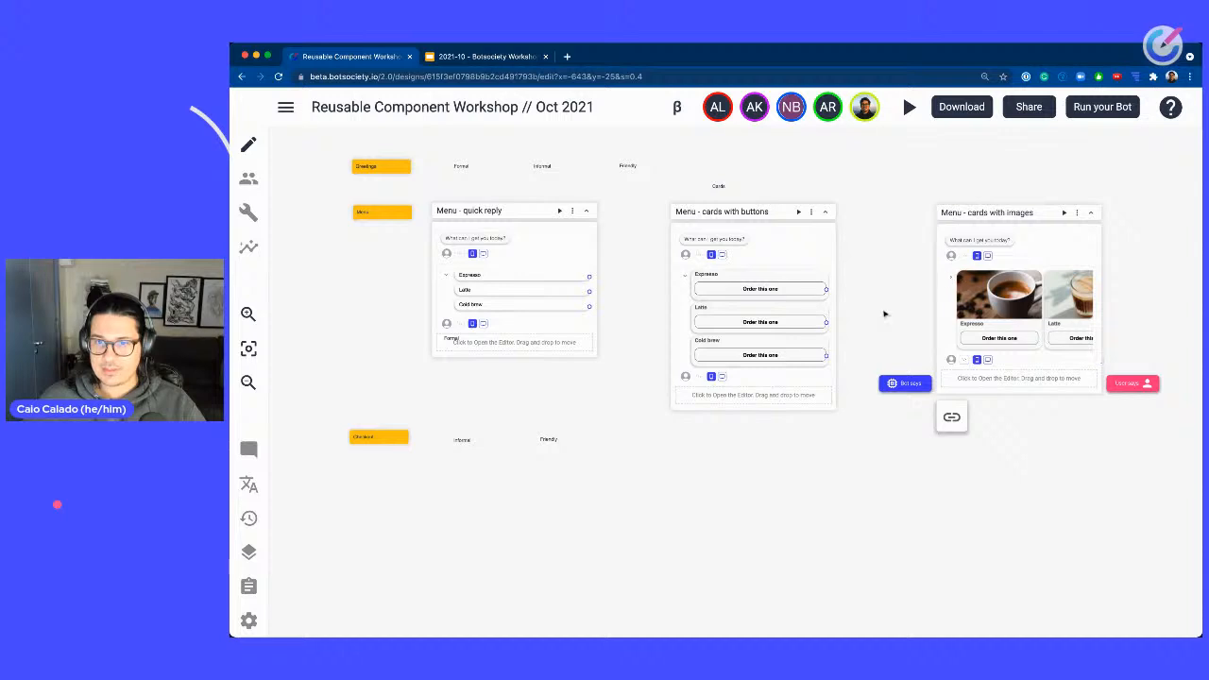
{"action": "left_click", "coordinate": [687, 278]}
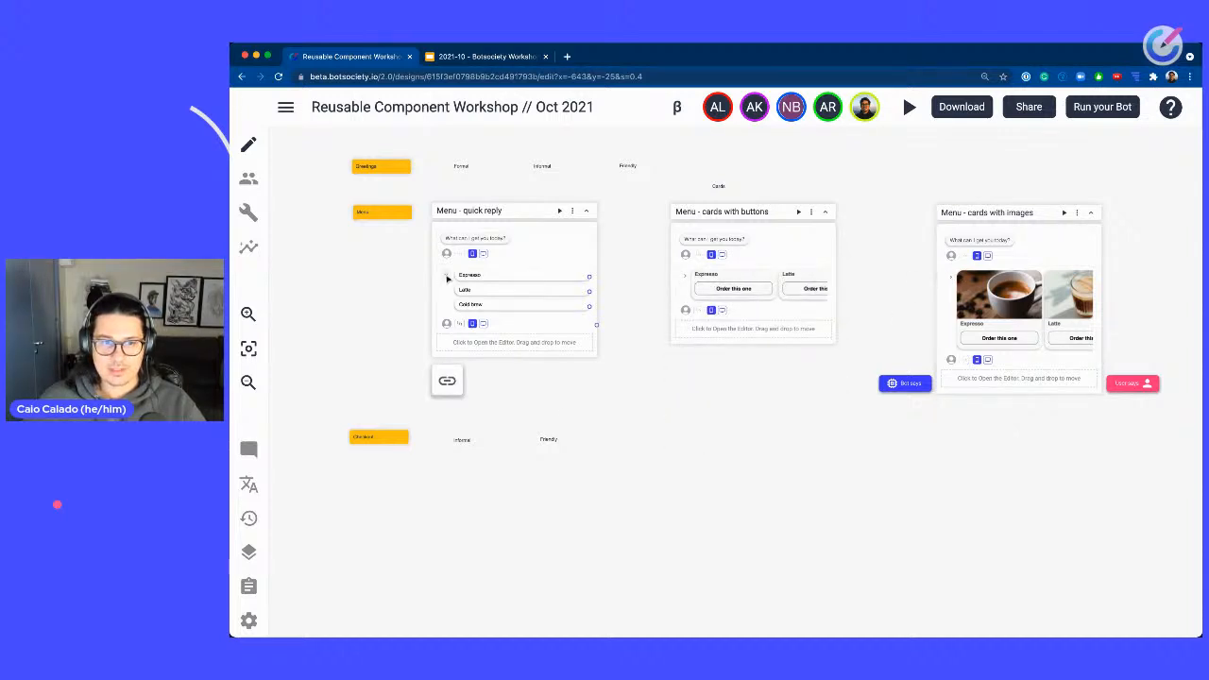
{"action": "left_click", "coordinate": [447, 278]}
Move the Checkout row of labels further down the canvas.
{"action": "left_click_drag", "start_coordinate": [672, 391], "coordinate": [793, 429]}
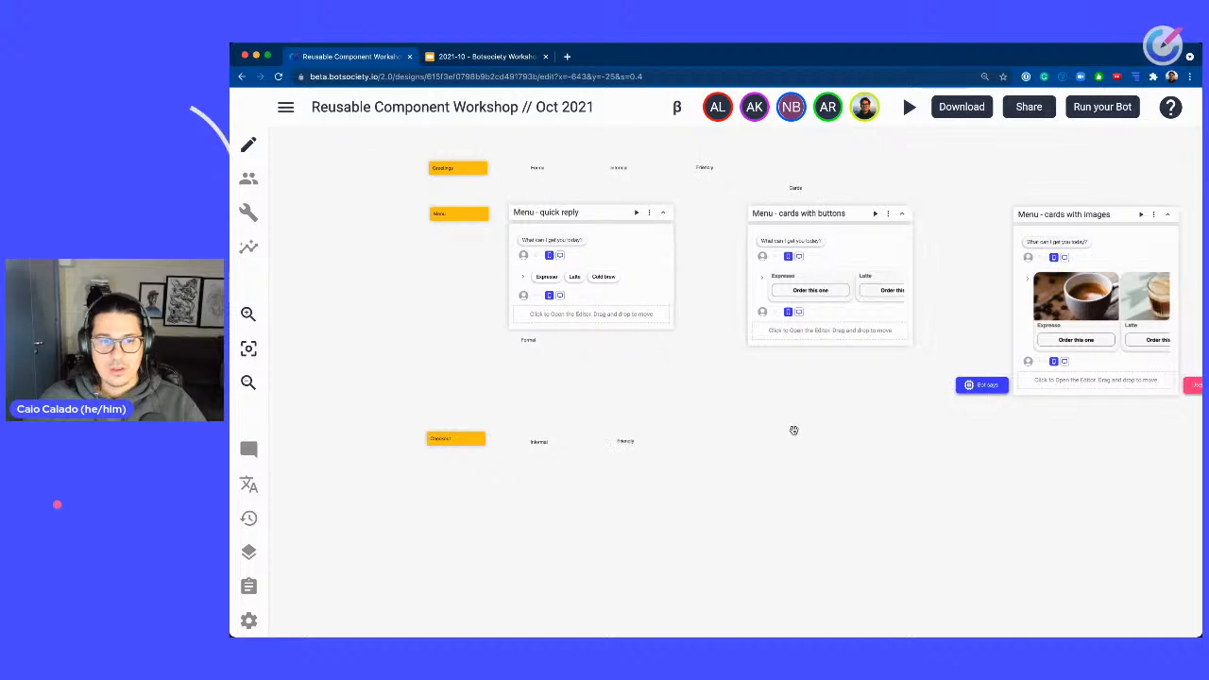
{"action": "left_click_drag", "start_coordinate": [423, 414], "coordinate": [686, 499]}
{"action": "left_click_drag", "start_coordinate": [637, 441], "coordinate": [639, 487]}
{"action": "left_click", "coordinate": [376, 226]}
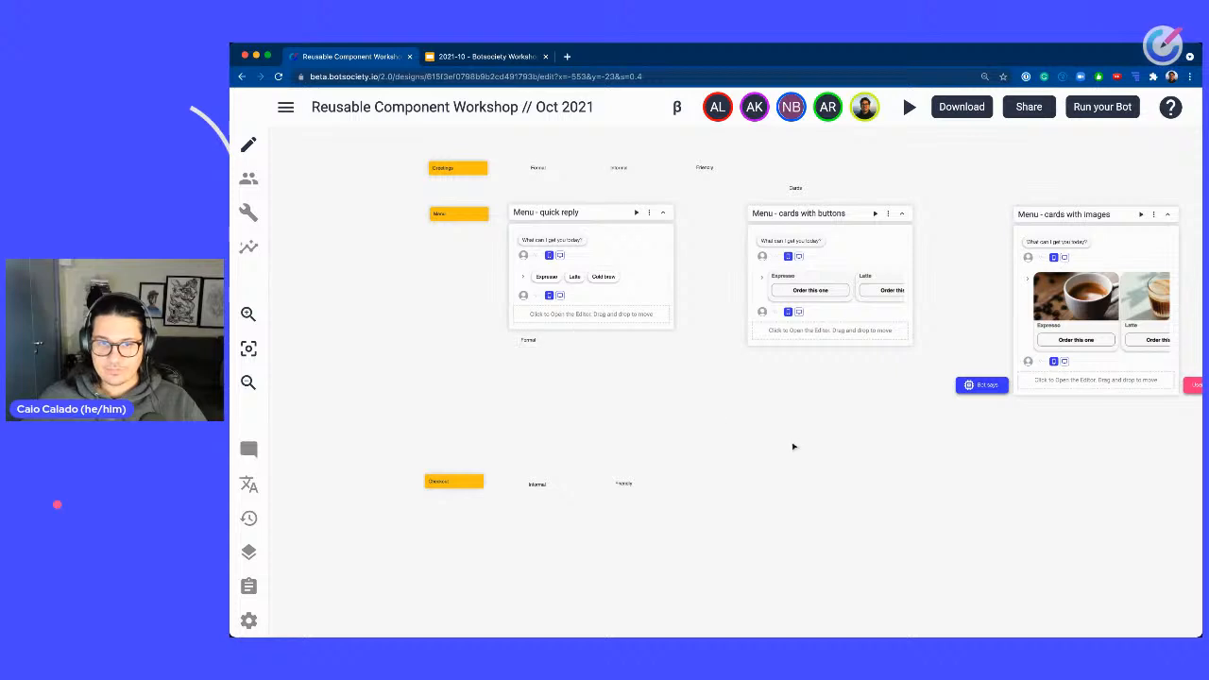
{"action": "left_click_drag", "start_coordinate": [794, 445], "coordinate": [789, 433]}
{"action": "scroll", "coordinate": [803, 440], "scroll_direction": "down", "scroll_amount": 5}
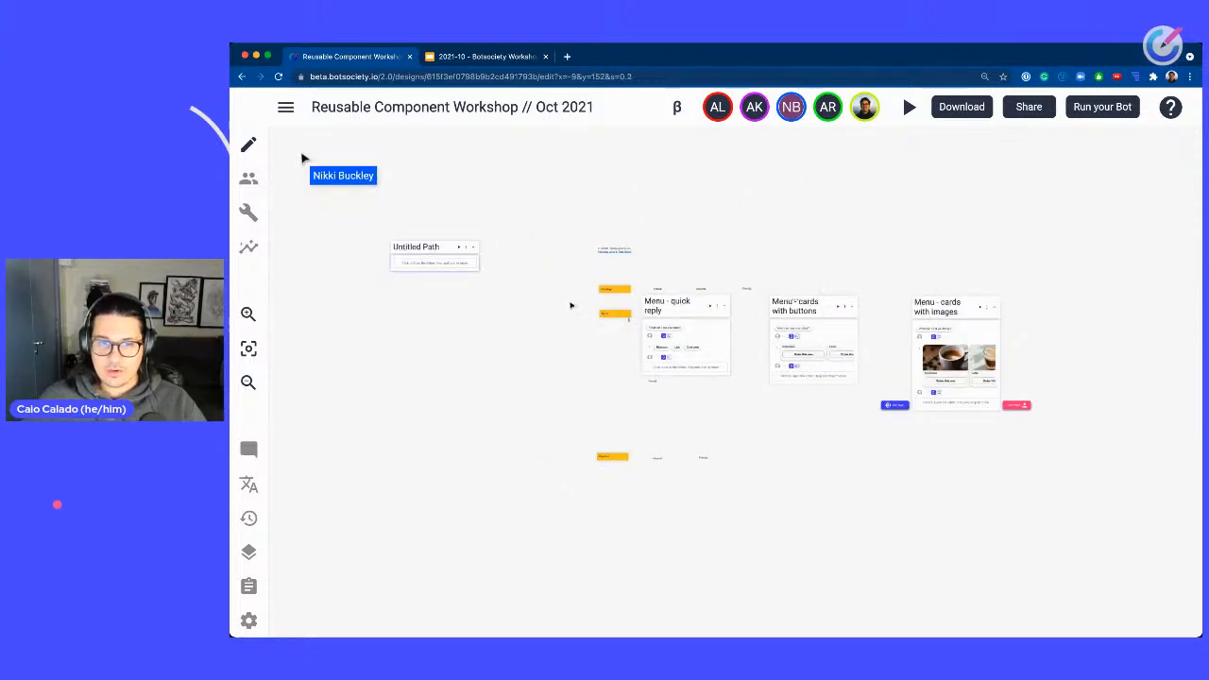
Select the Menu row of labels and paths and nudge the selection slightly downward.
{"action": "left_click_drag", "start_coordinate": [559, 305], "coordinate": [1015, 534]}
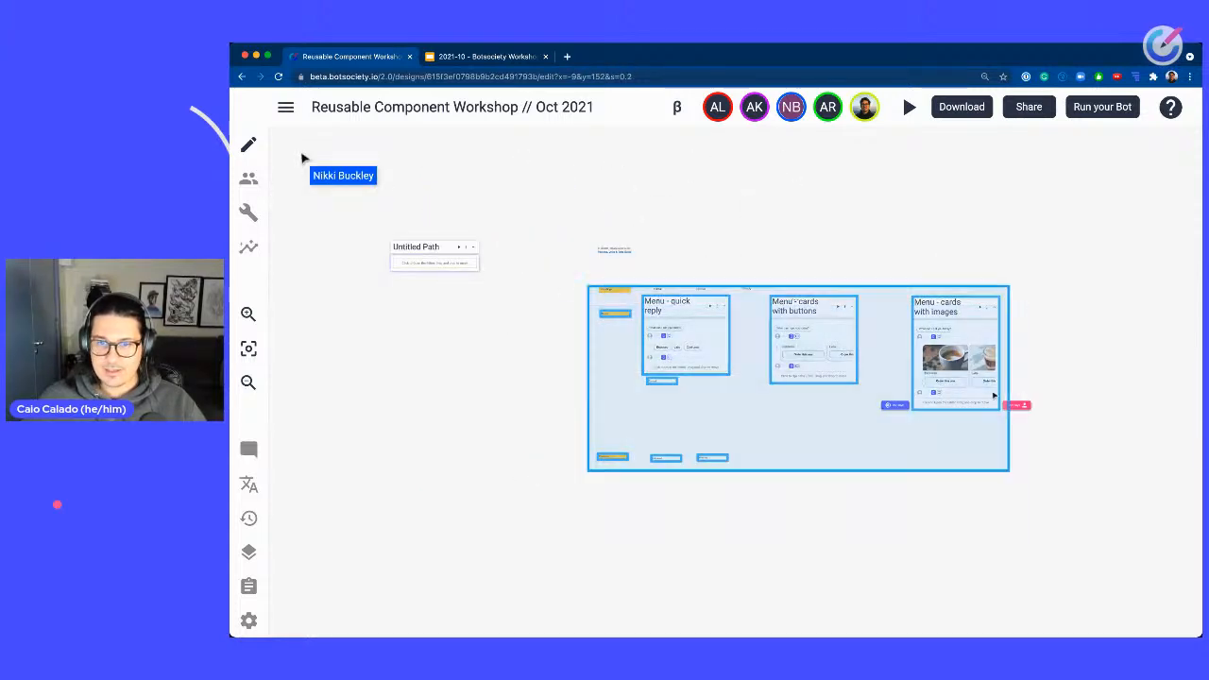
{"action": "left_click_drag", "start_coordinate": [989, 427], "coordinate": [990, 441]}
{"action": "left_click_drag", "start_coordinate": [983, 460], "coordinate": [983, 463]}
{"action": "left_click", "coordinate": [961, 334]}
Examine the three Menu paths and their quick replies, button cards and image carousel up close.
{"action": "scroll", "coordinate": [776, 350], "scroll_direction": "up", "scroll_amount": 10}
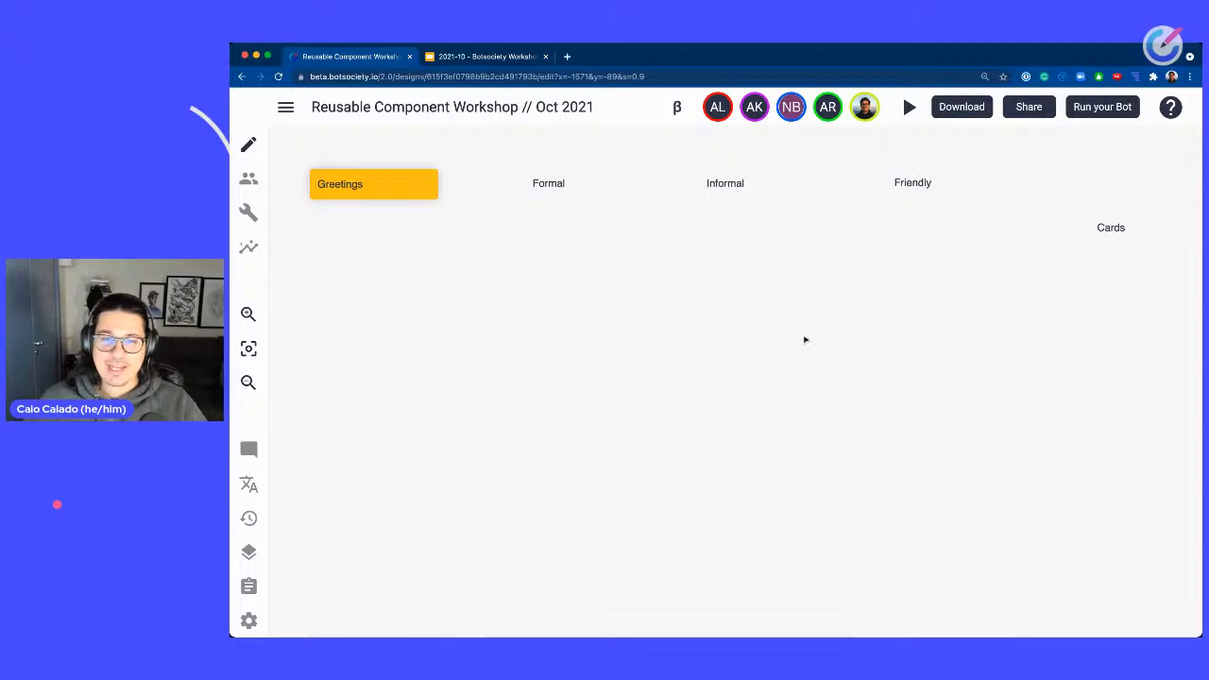
{"action": "scroll", "coordinate": [862, 404], "scroll_direction": "down", "scroll_amount": 5}
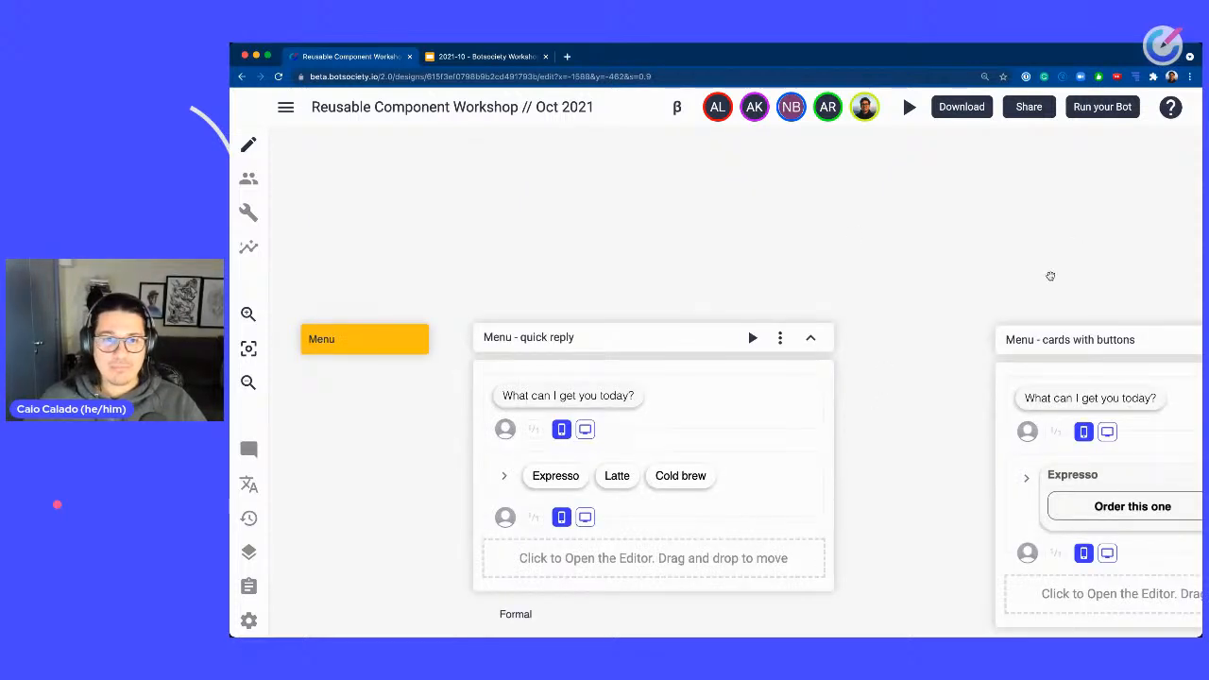
{"action": "left_click_drag", "start_coordinate": [1051, 276], "coordinate": [637, 232]}
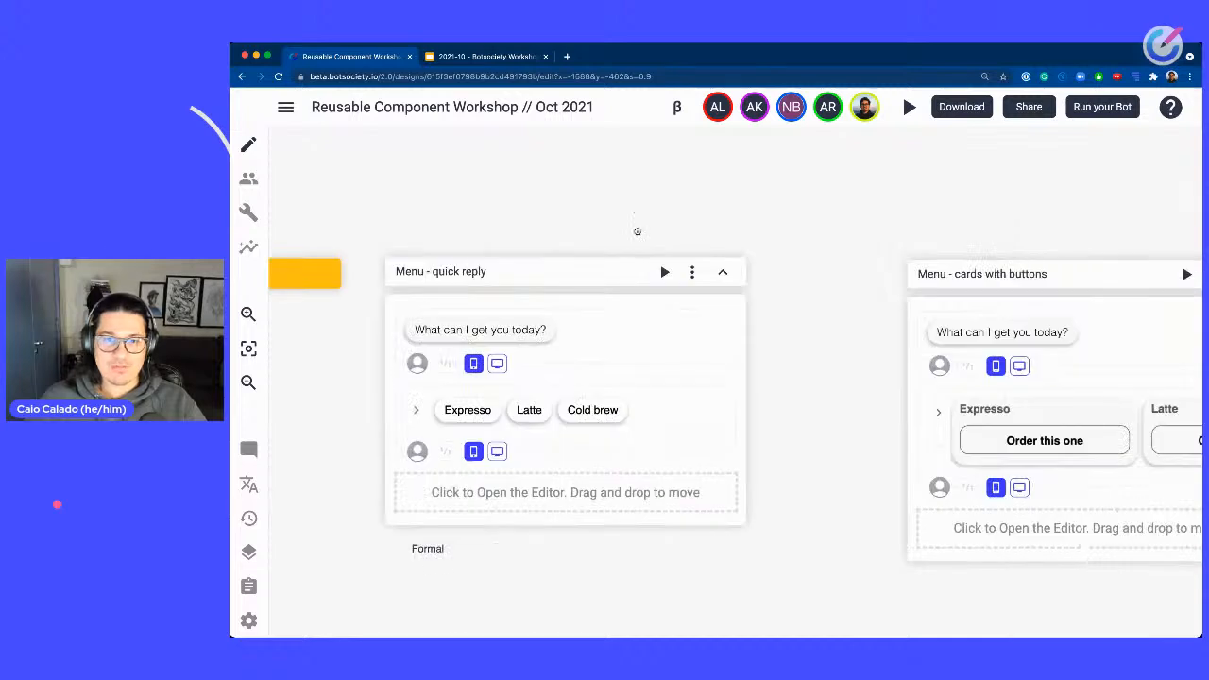
{"action": "left_click_drag", "start_coordinate": [804, 230], "coordinate": [741, 205]}
{"action": "left_click_drag", "start_coordinate": [614, 174], "coordinate": [1053, 212]}
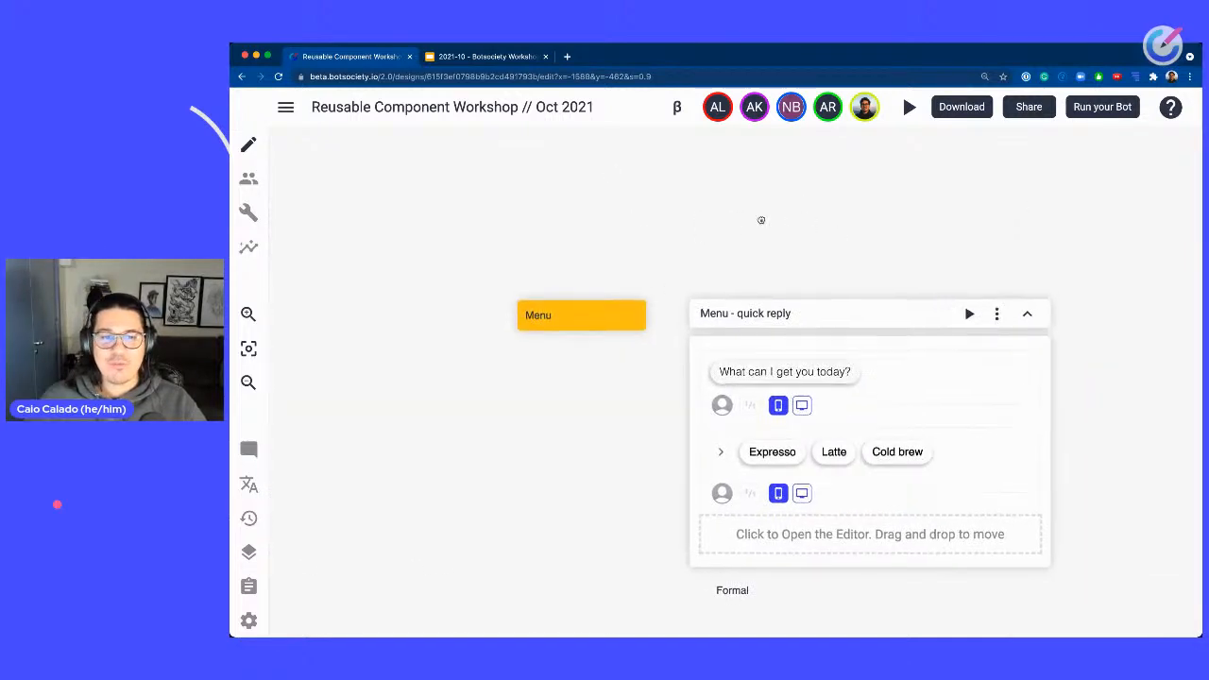
{"action": "left_click_drag", "start_coordinate": [762, 218], "coordinate": [773, 316]}
{"action": "left_click_drag", "start_coordinate": [765, 249], "coordinate": [731, 395]}
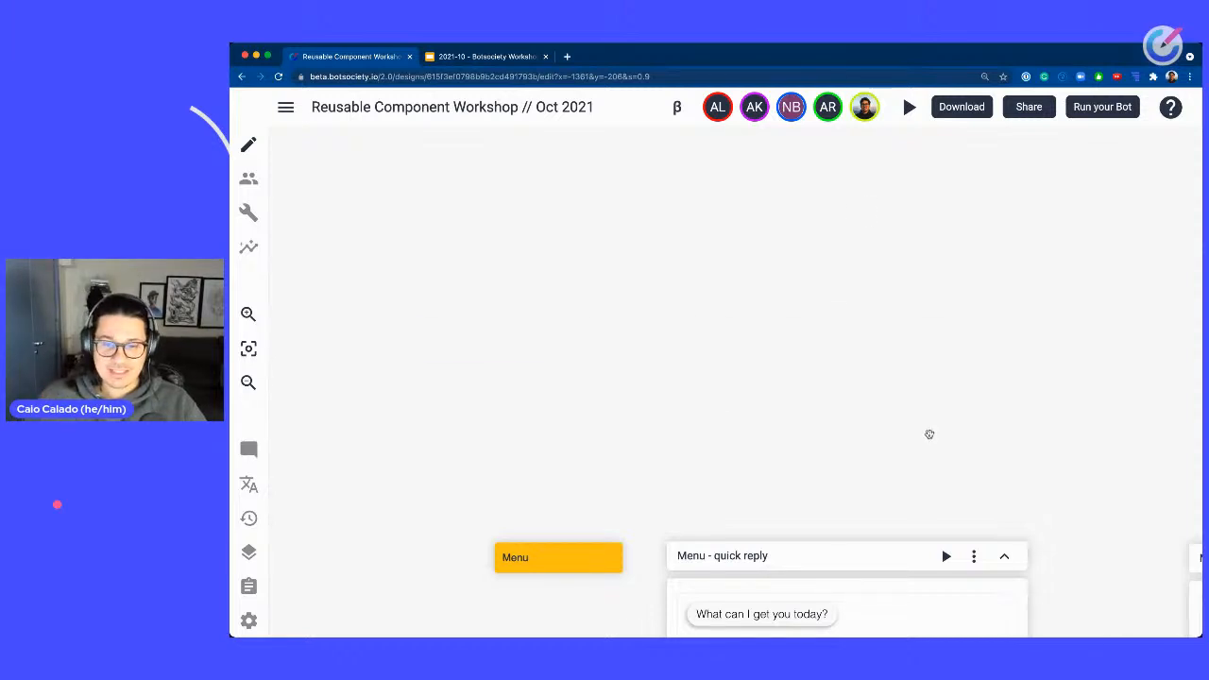
{"action": "left_click_drag", "start_coordinate": [930, 434], "coordinate": [831, 203]}
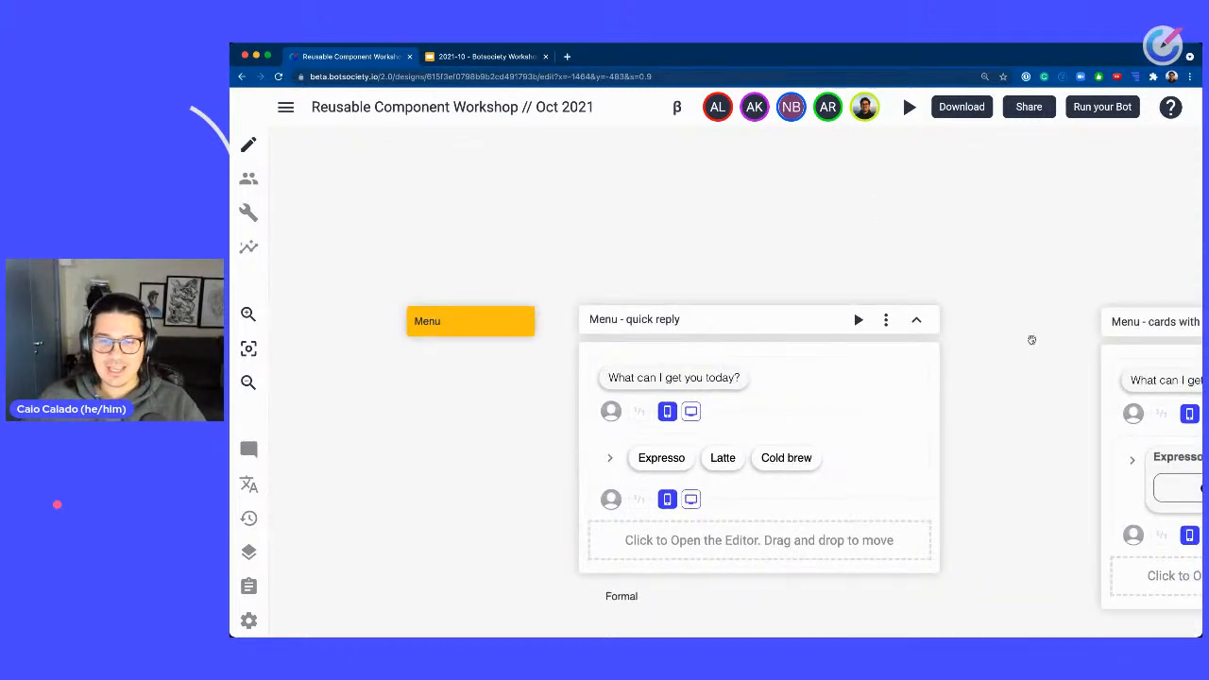
{"action": "left_click_drag", "start_coordinate": [1010, 461], "coordinate": [592, 396]}
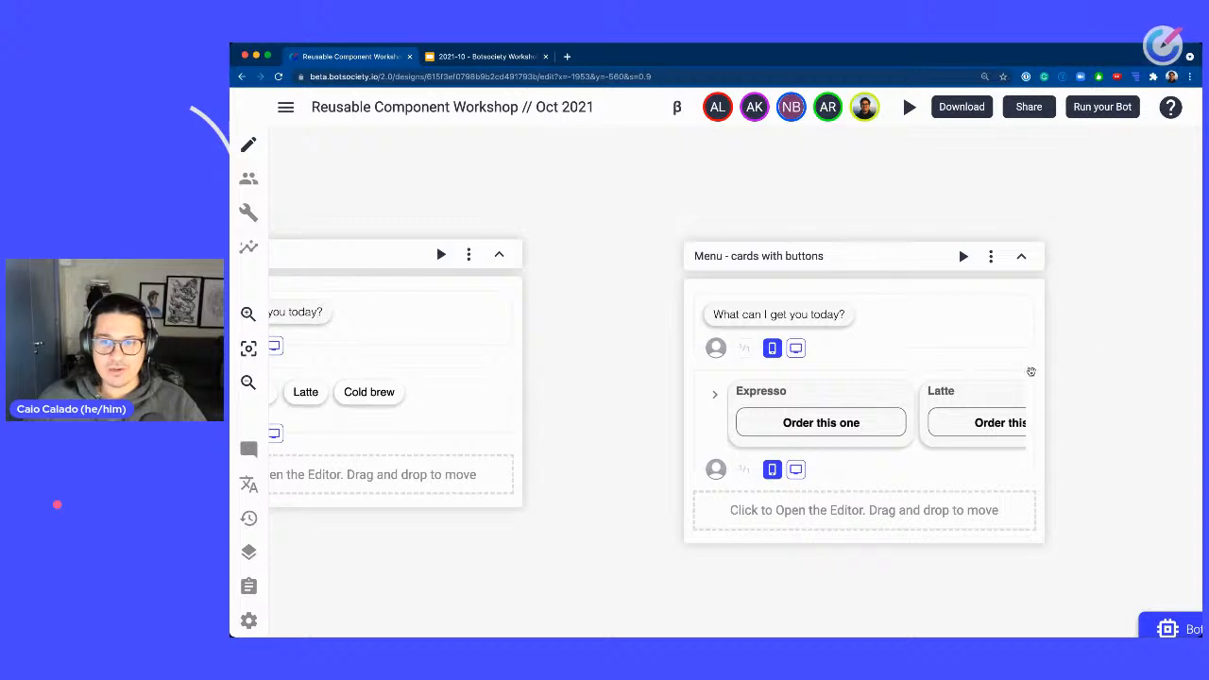
{"action": "left_click_drag", "start_coordinate": [1123, 362], "coordinate": [510, 359]}
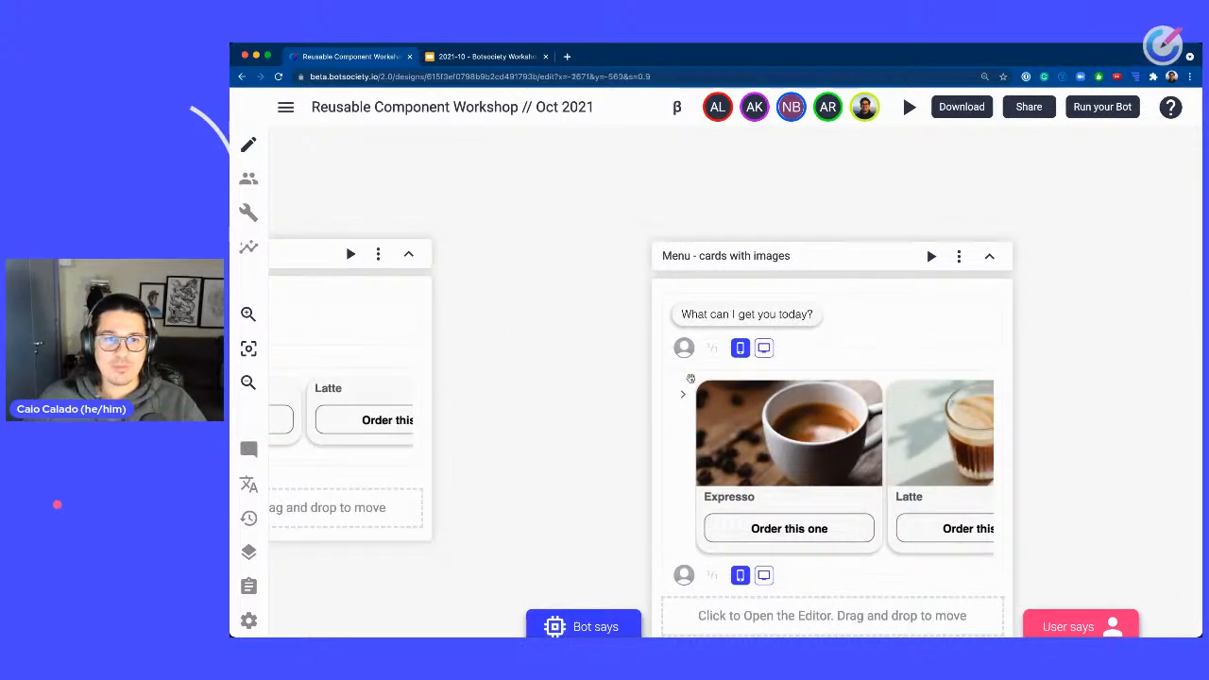
{"action": "left_click_drag", "start_coordinate": [502, 469], "coordinate": [643, 383]}
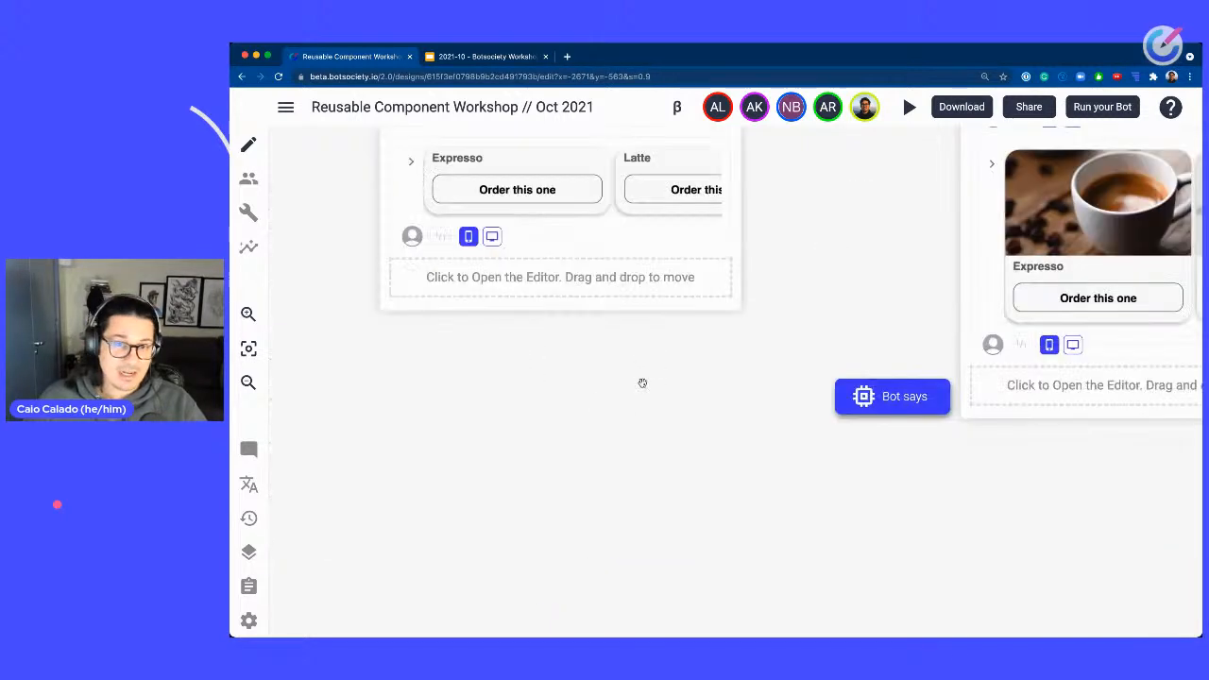
{"action": "left_click_drag", "start_coordinate": [425, 465], "coordinate": [1018, 376]}
{"action": "left_click_drag", "start_coordinate": [779, 354], "coordinate": [1018, 546]}
{"action": "left_click_drag", "start_coordinate": [947, 510], "coordinate": [775, 628]}
{"action": "scroll", "coordinate": [831, 432], "scroll_direction": "down", "scroll_amount": 3}
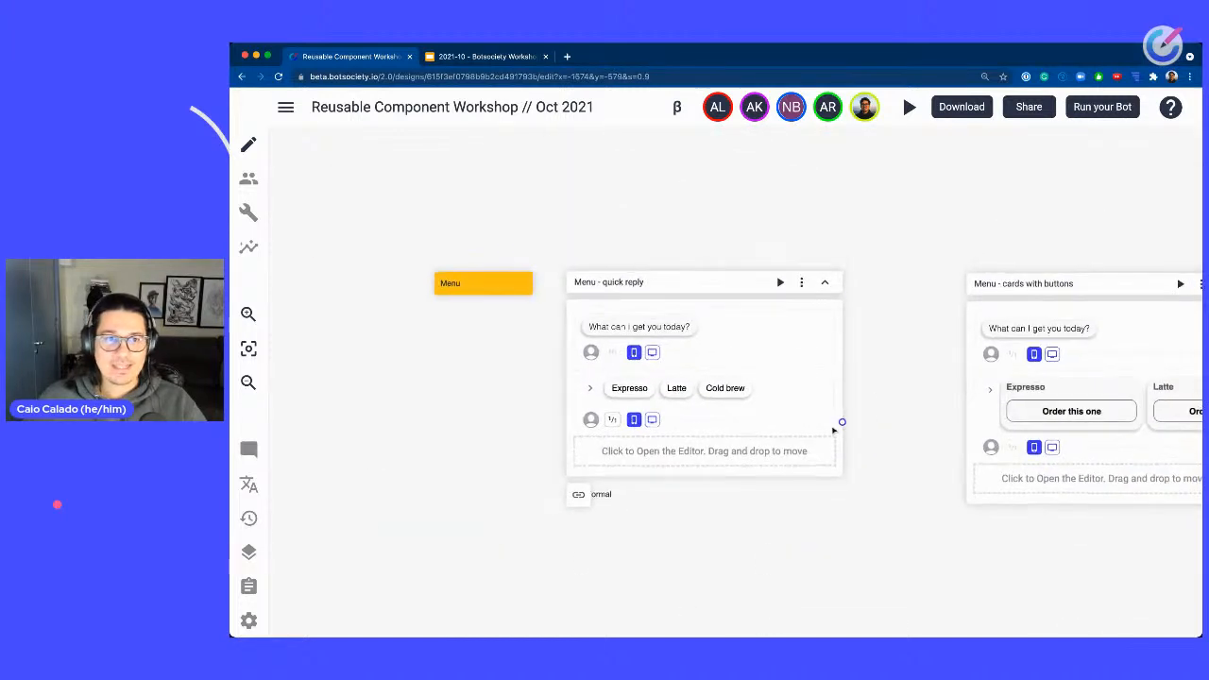
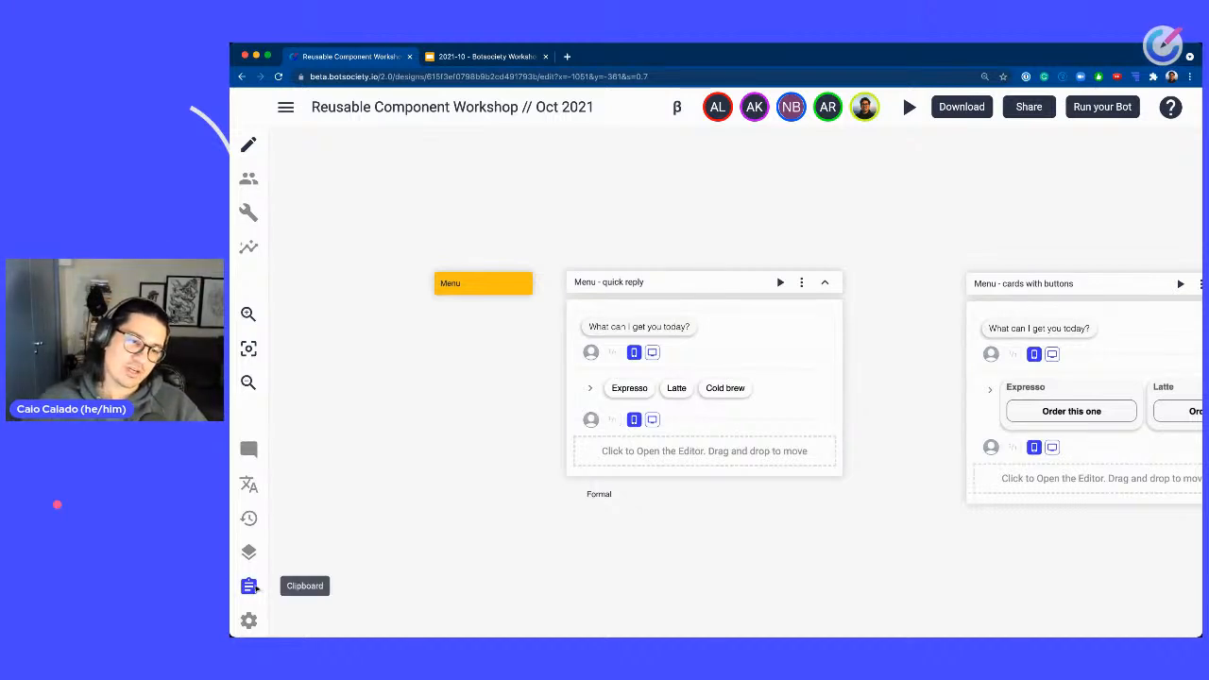
{"action": "scroll", "coordinate": [257, 589], "scroll_direction": "up", "scroll_amount": 5}
{"action": "scroll", "coordinate": [302, 486], "scroll_direction": "down", "scroll_amount": 5}
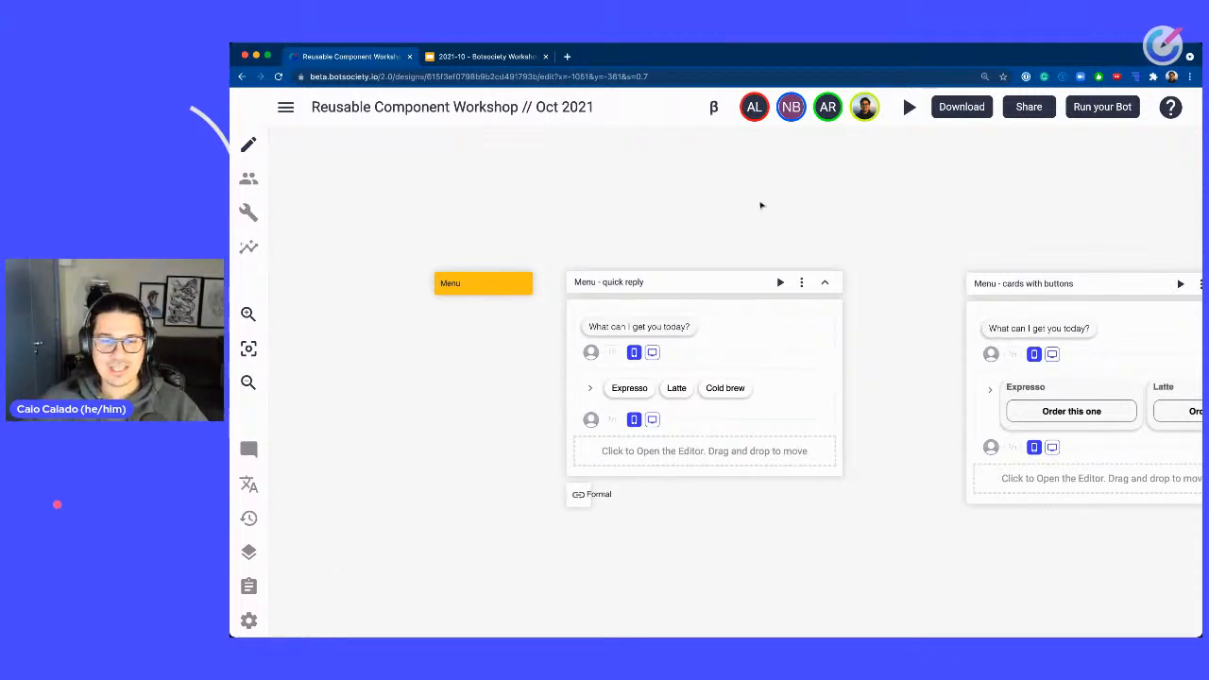
{"action": "left_click_drag", "start_coordinate": [793, 211], "coordinate": [864, 333]}
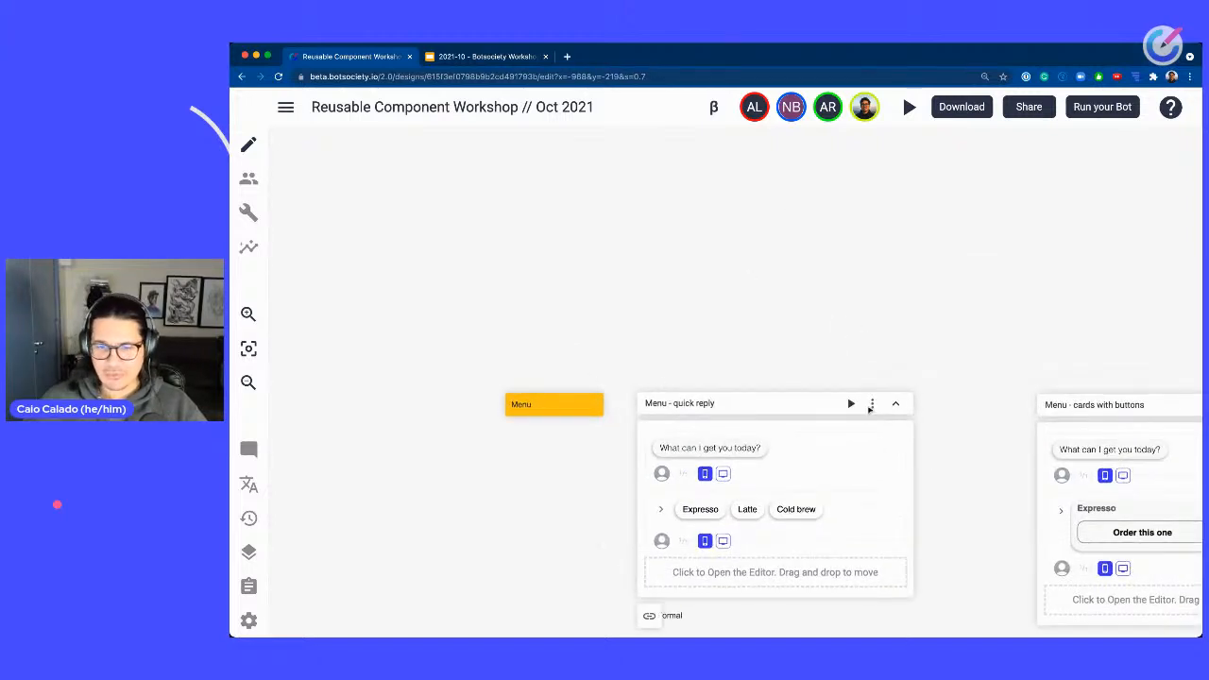
{"action": "left_click", "coordinate": [872, 403]}
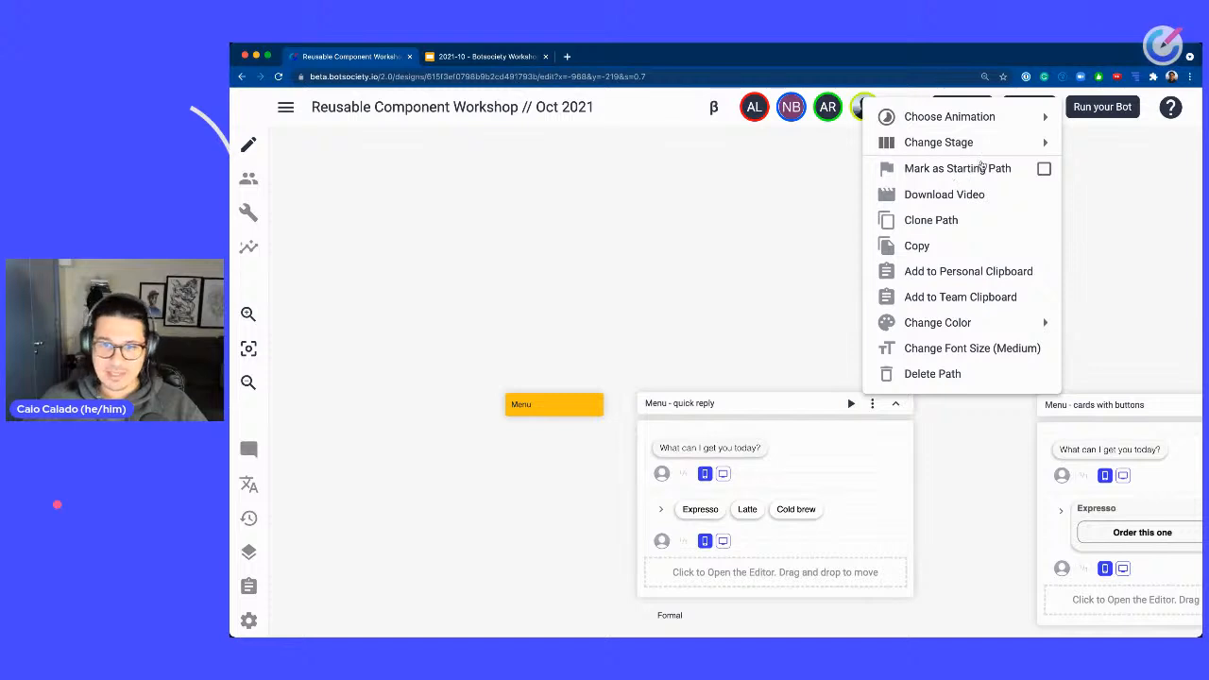
{"action": "left_click", "coordinate": [779, 369]}
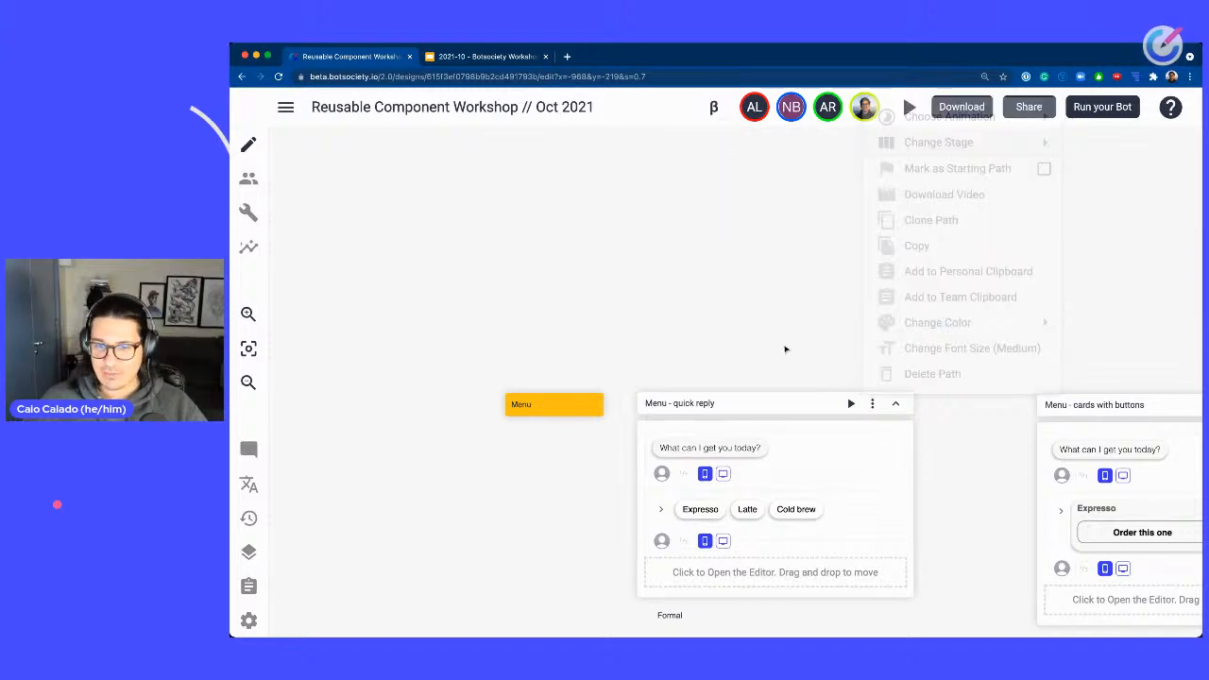
{"action": "left_click", "coordinate": [898, 404]}
{"action": "left_click", "coordinate": [898, 405]}
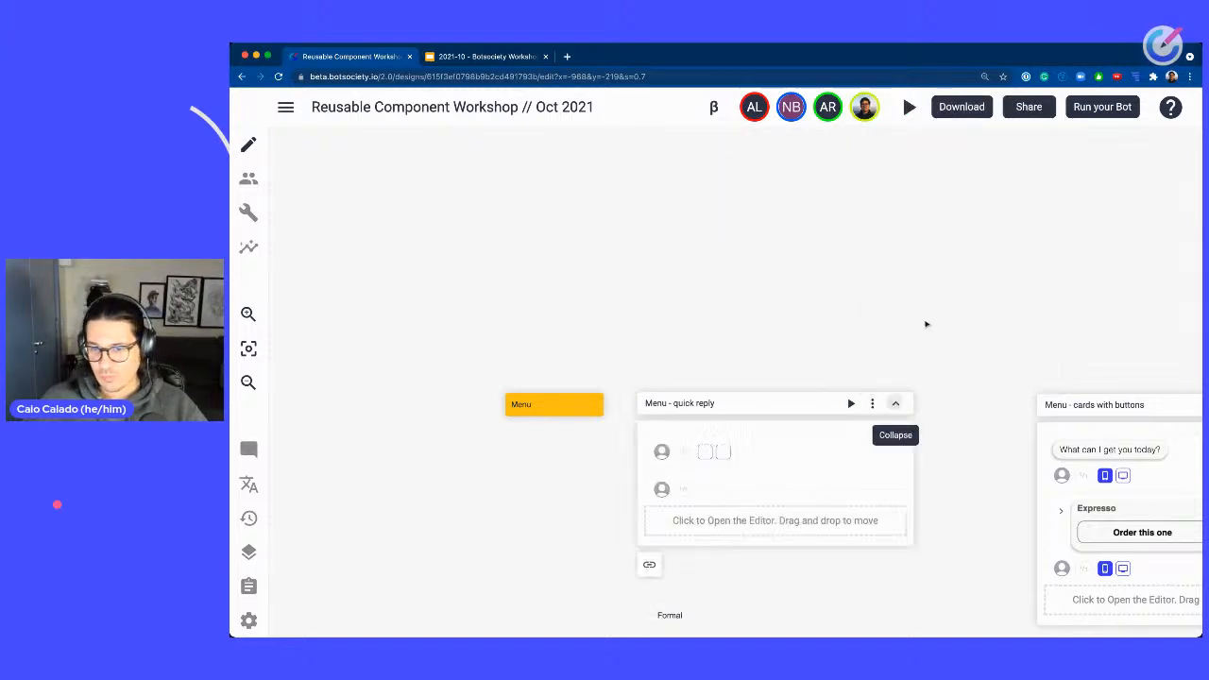
Delete the floating Cards note at the end of the Greetings row of labels.
{"action": "scroll", "coordinate": [799, 424], "scroll_direction": "up", "scroll_amount": 5}
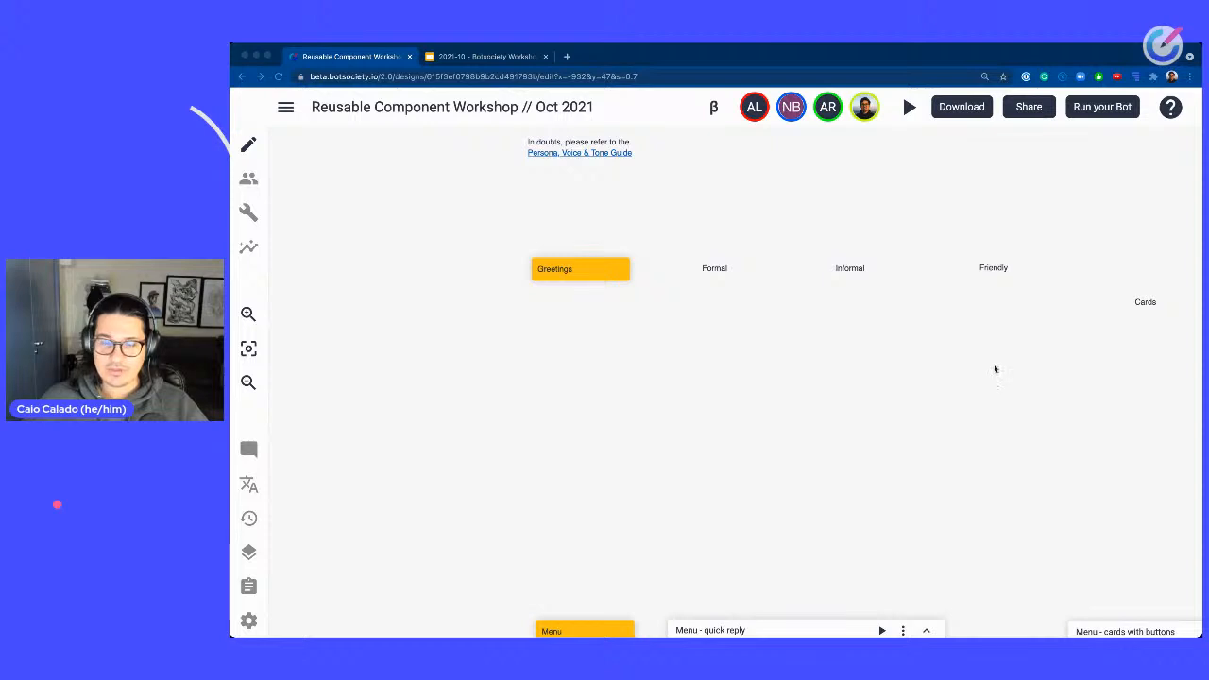
{"action": "left_click_drag", "start_coordinate": [841, 346], "coordinate": [792, 341]}
{"action": "left_click", "coordinate": [1095, 296]}
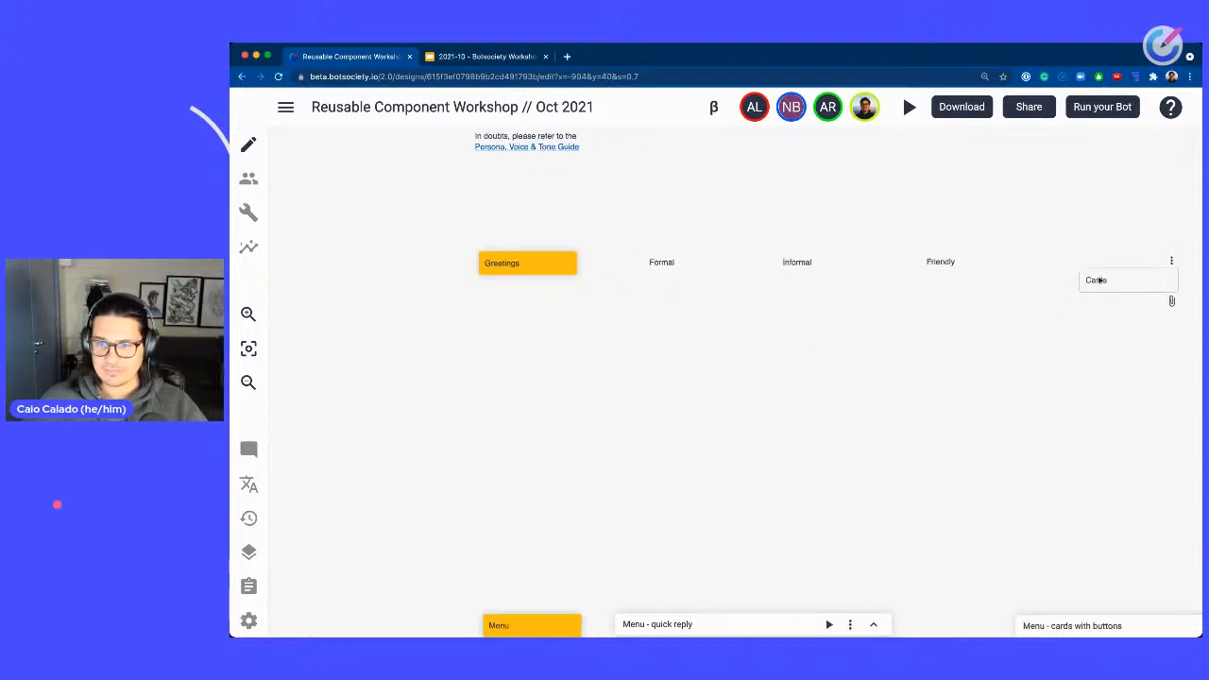
{"action": "left_click", "coordinate": [1169, 262]}
{"action": "left_click", "coordinate": [1133, 309]}
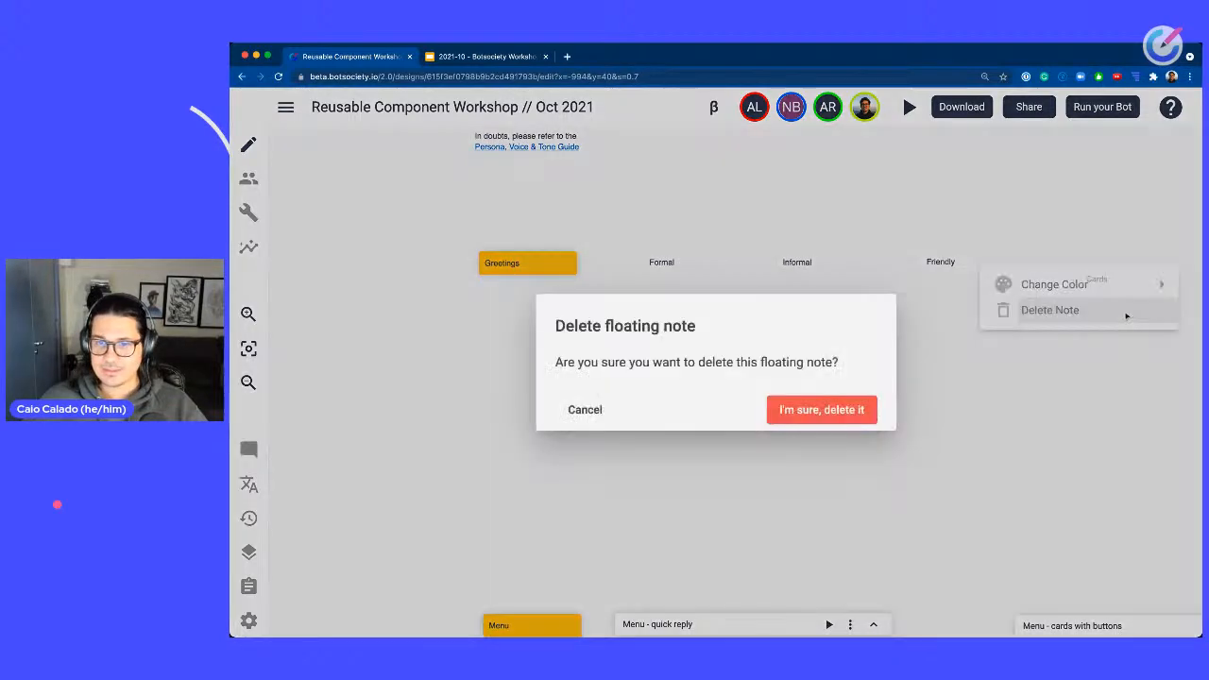
{"action": "left_click", "coordinate": [844, 414]}
Create a new path under the Formal label and name it Greetings - formal.
{"action": "right_click", "coordinate": [651, 317]}
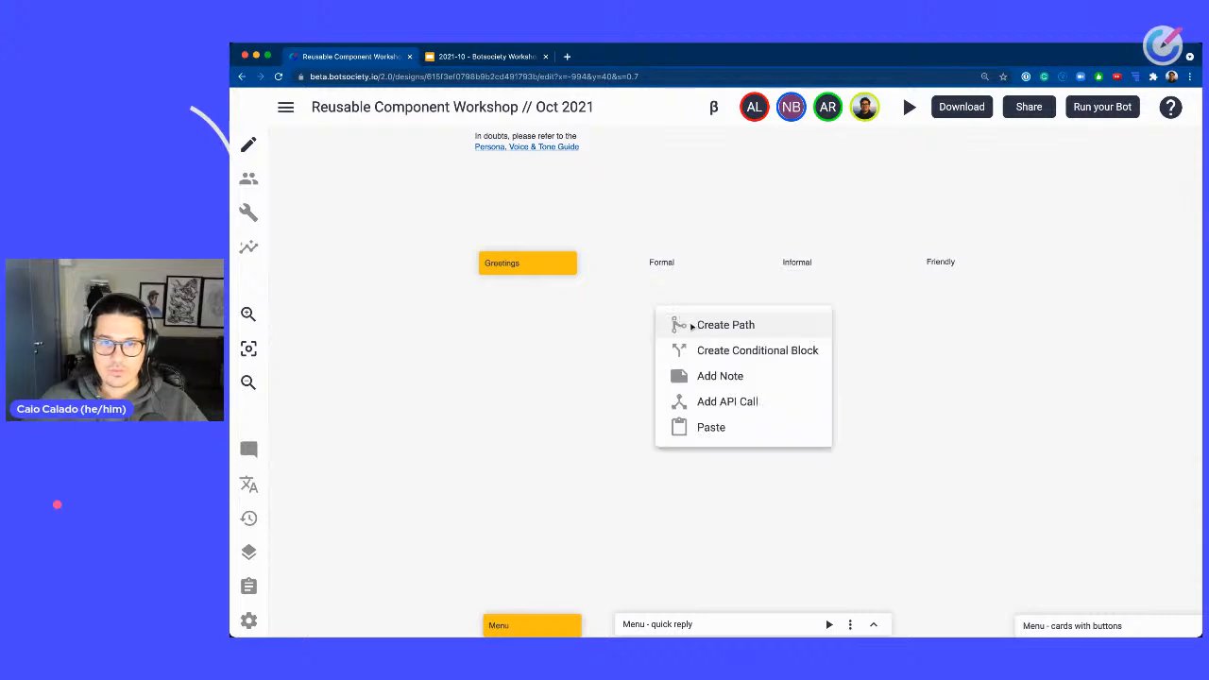
{"action": "left_click", "coordinate": [694, 324]}
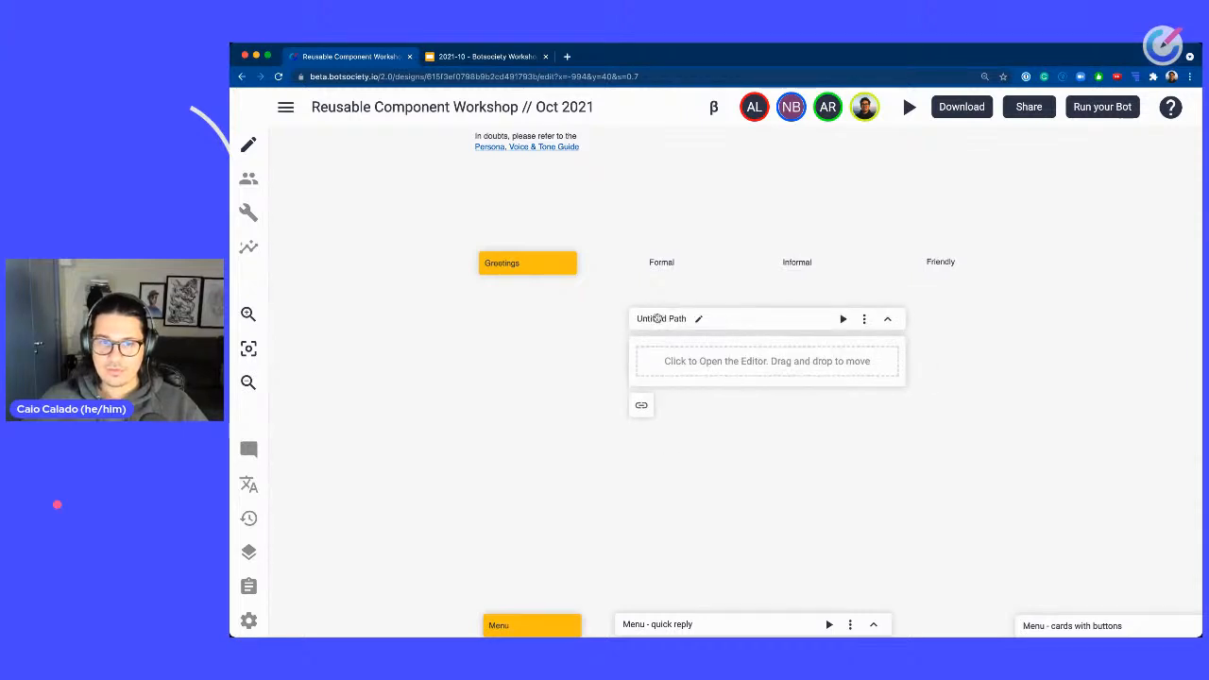
{"action": "double_click", "coordinate": [658, 319]}
{"action": "type", "text": "Greetings - formal"}
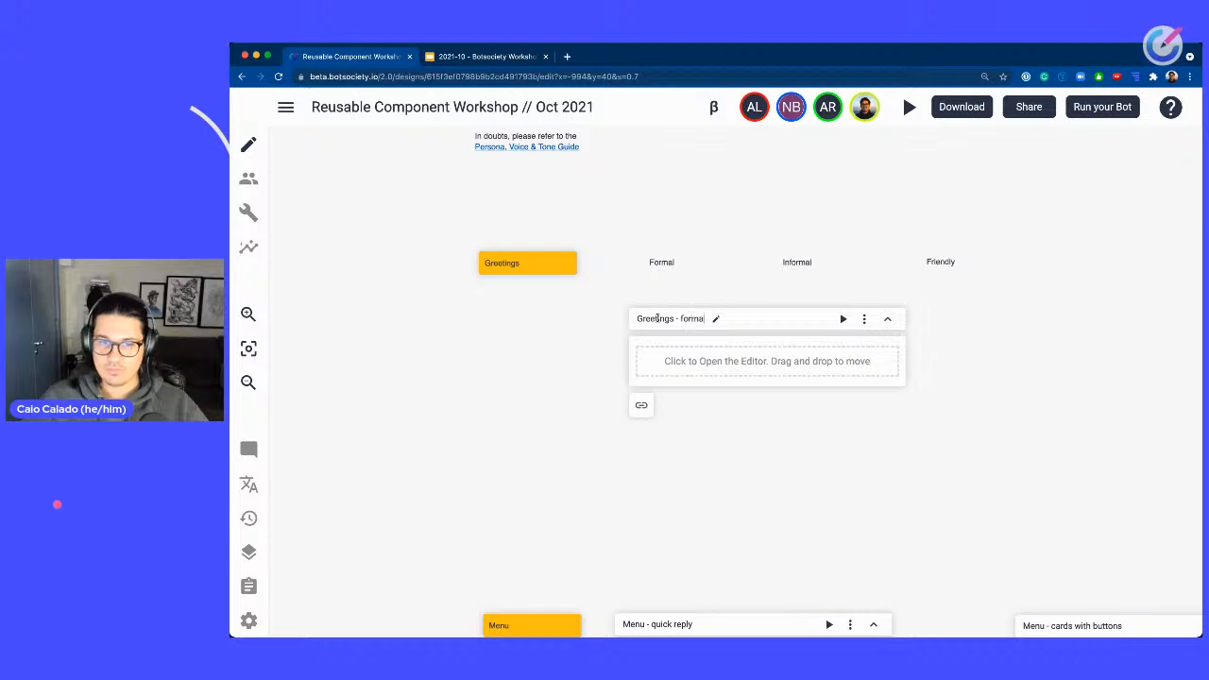
{"action": "right_click", "coordinate": [1045, 324]}
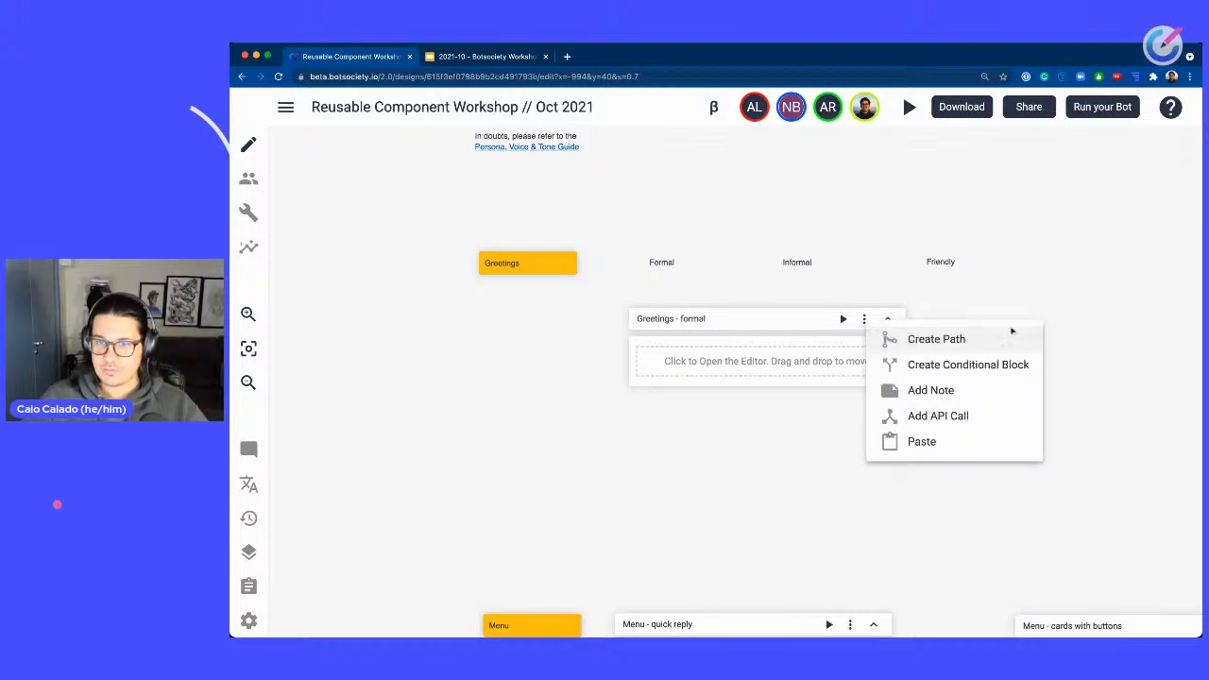
{"action": "left_click", "coordinate": [1012, 336]}
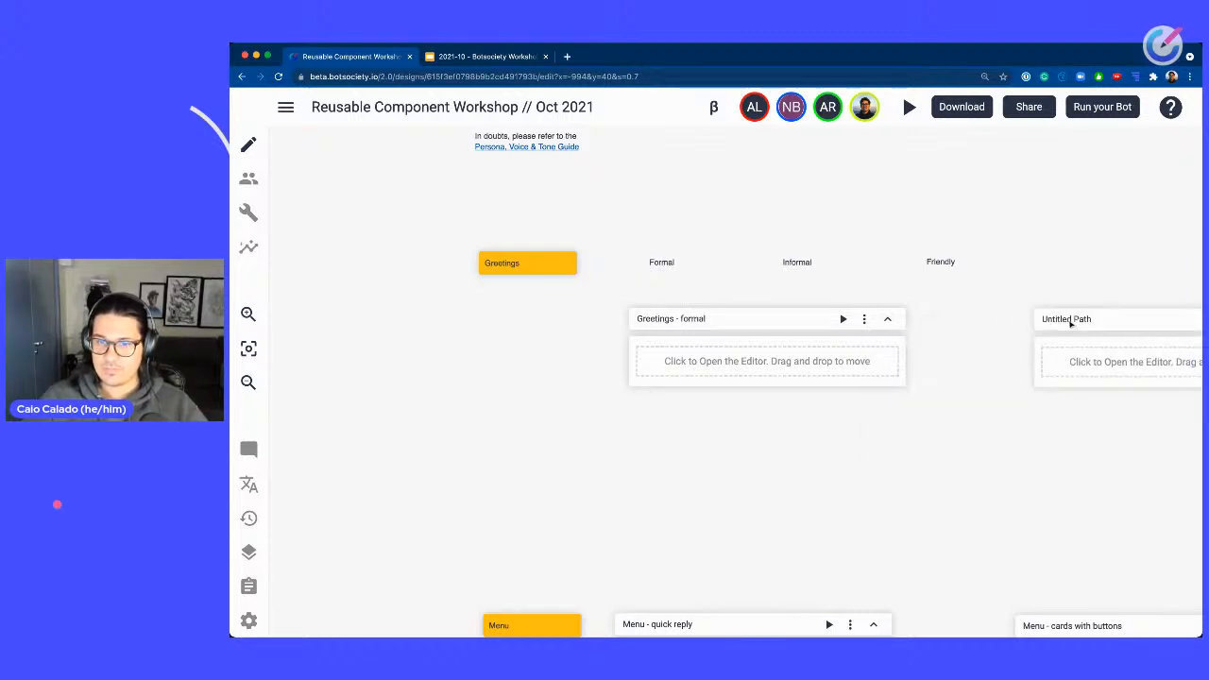
{"action": "left_click", "coordinate": [1071, 323]}
{"action": "triple_click", "coordinate": [1068, 323]}
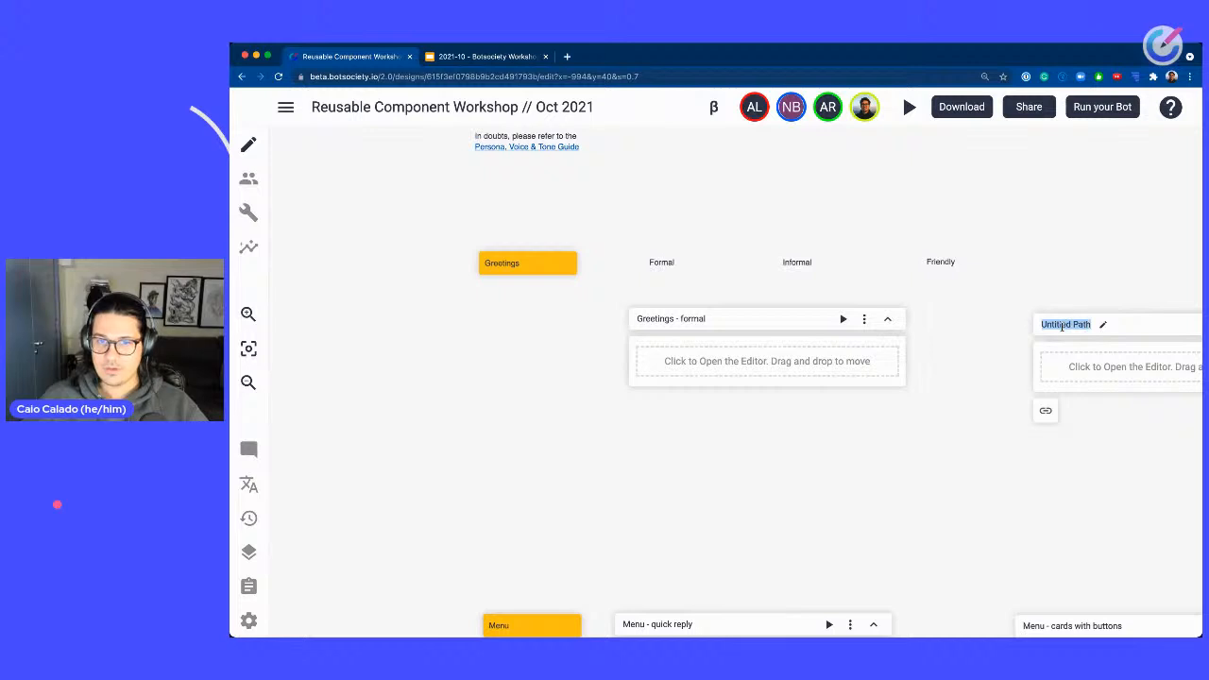
{"action": "type", "text": "Greeti"}
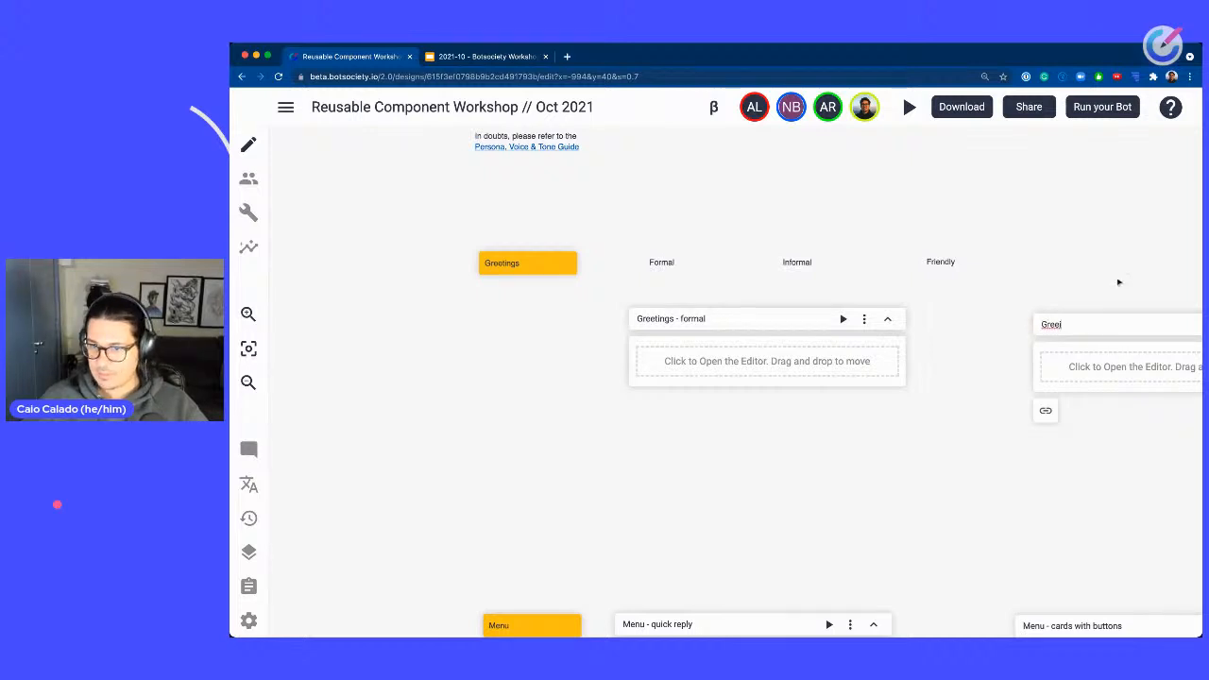
{"action": "scroll", "coordinate": [1109, 274], "scroll_direction": "right", "scroll_amount": 5}
{"action": "left_click", "coordinate": [1047, 318]}
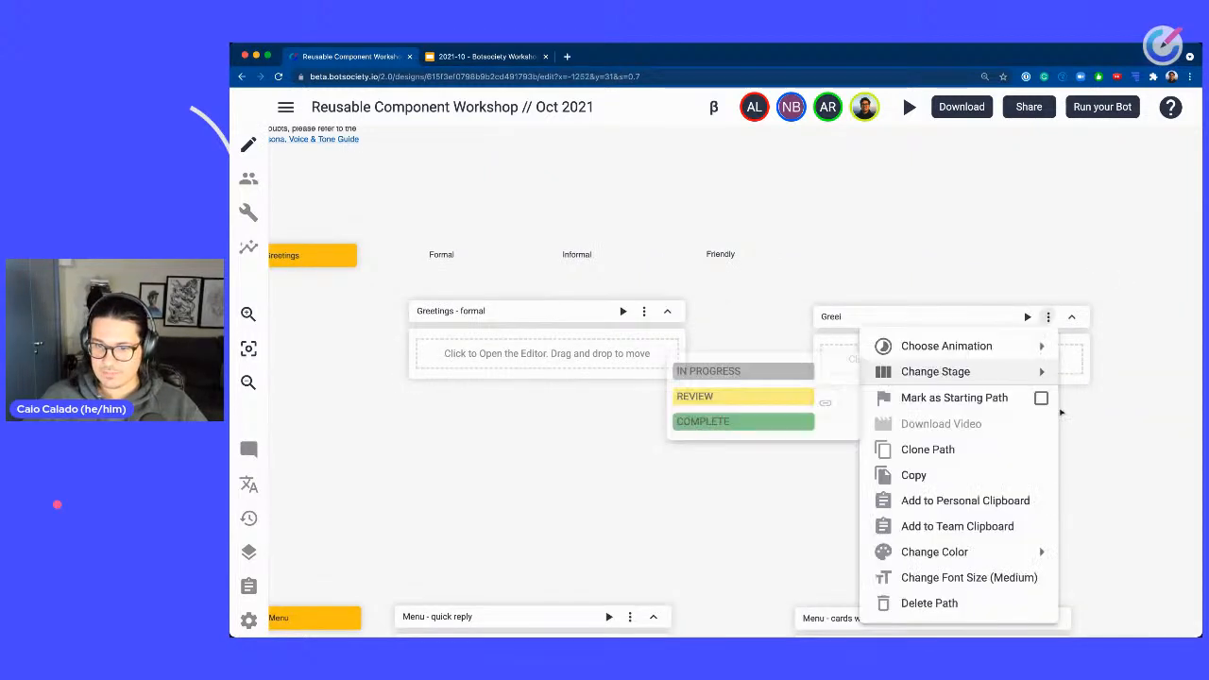
{"action": "left_click", "coordinate": [933, 602]}
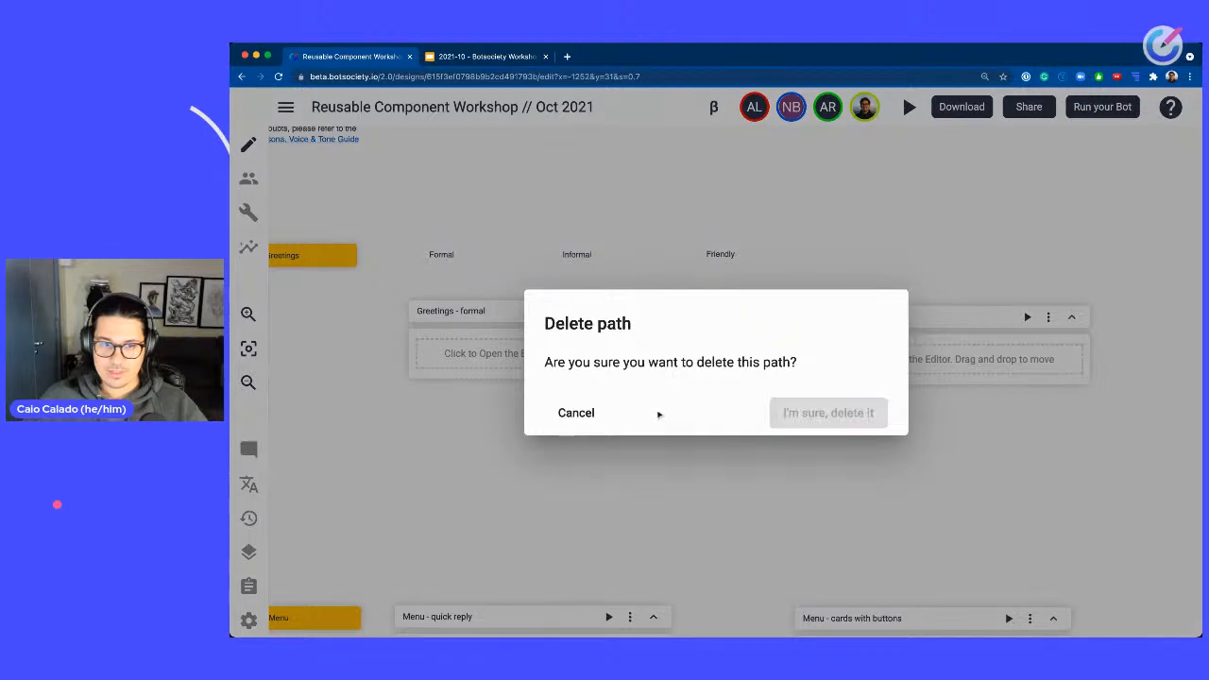
{"action": "key", "text": "Return"}
Add a user message saying Hi to the Greetings - formal path and close the editor.
{"action": "left_click", "coordinate": [793, 348]}
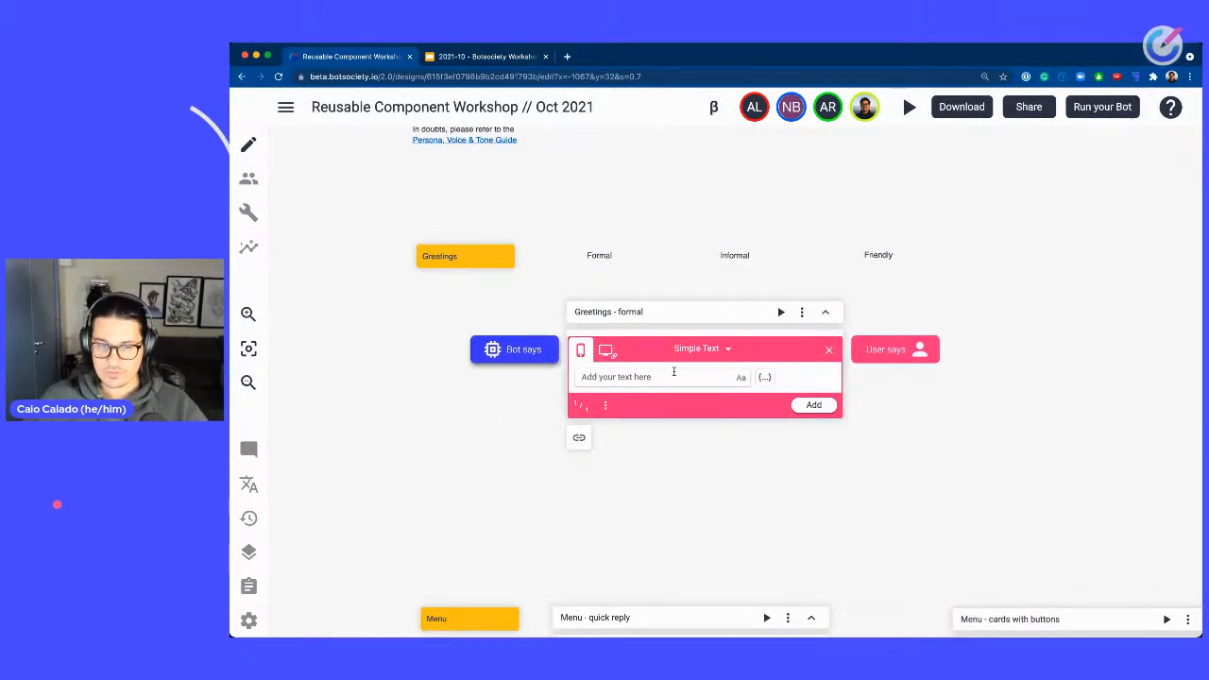
{"action": "type", "text": "Hi"}
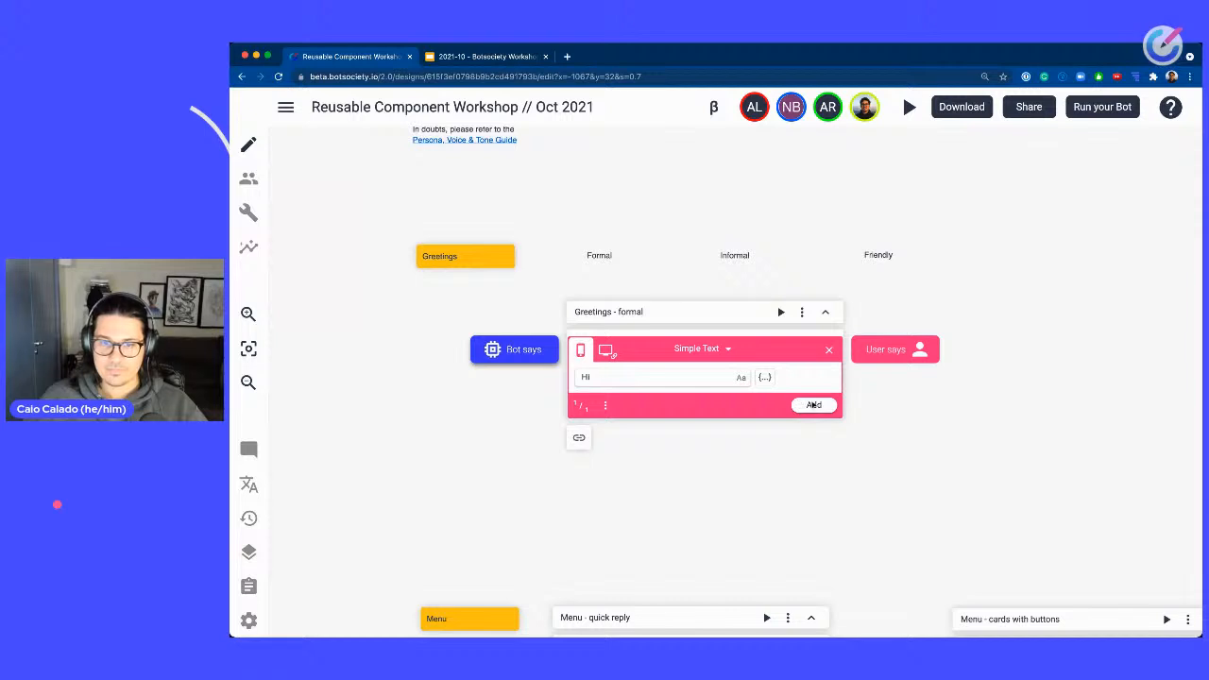
{"action": "left_click", "coordinate": [811, 406]}
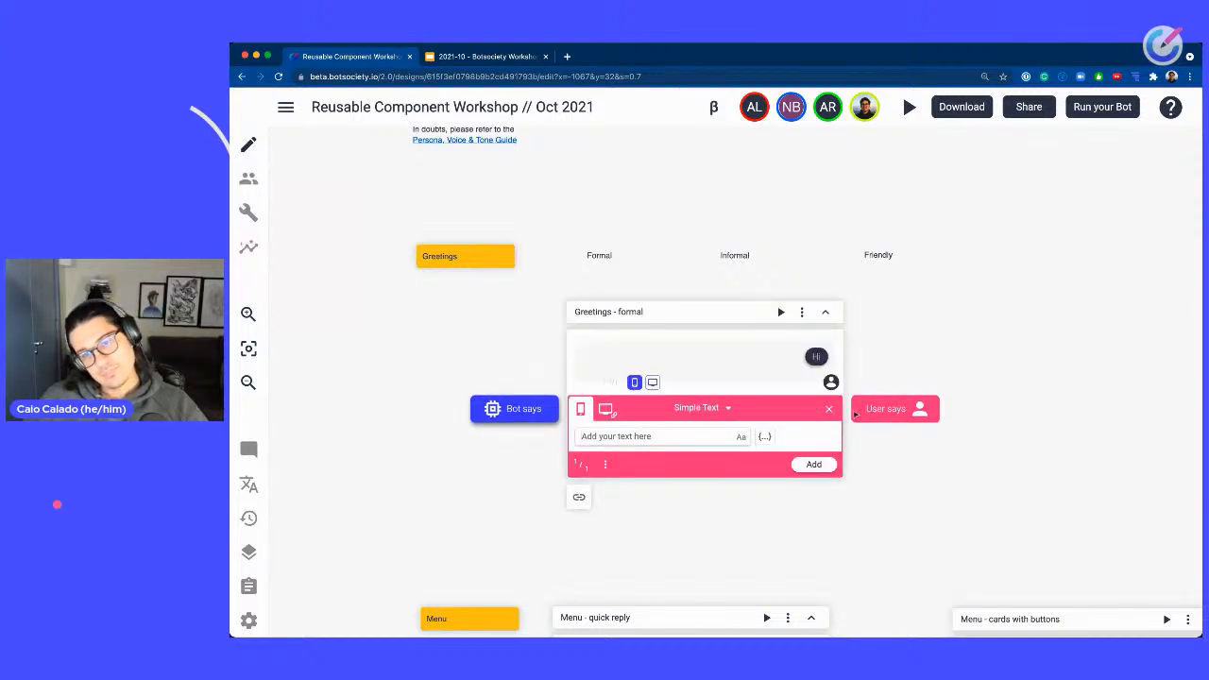
{"action": "left_click", "coordinate": [829, 410]}
Clone the Greetings - formal path and rename the clone Greetings - Informal.
{"action": "scroll", "coordinate": [1033, 337], "scroll_direction": "right", "scroll_amount": 2}
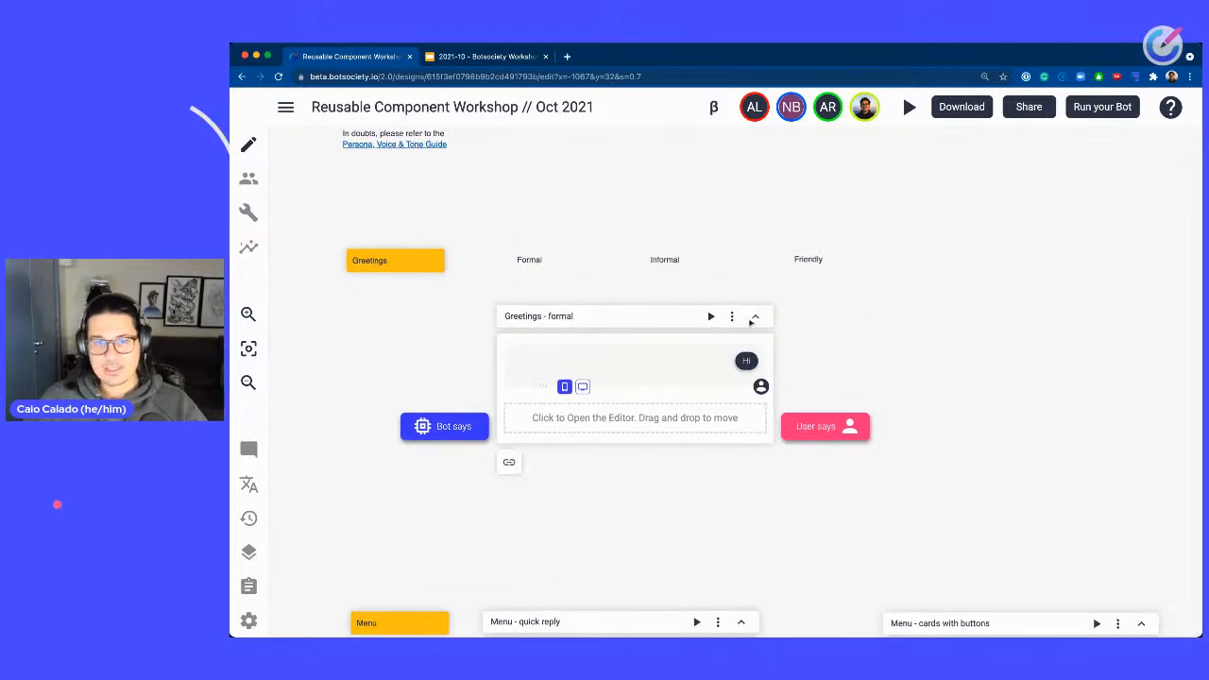
{"action": "left_click", "coordinate": [741, 317]}
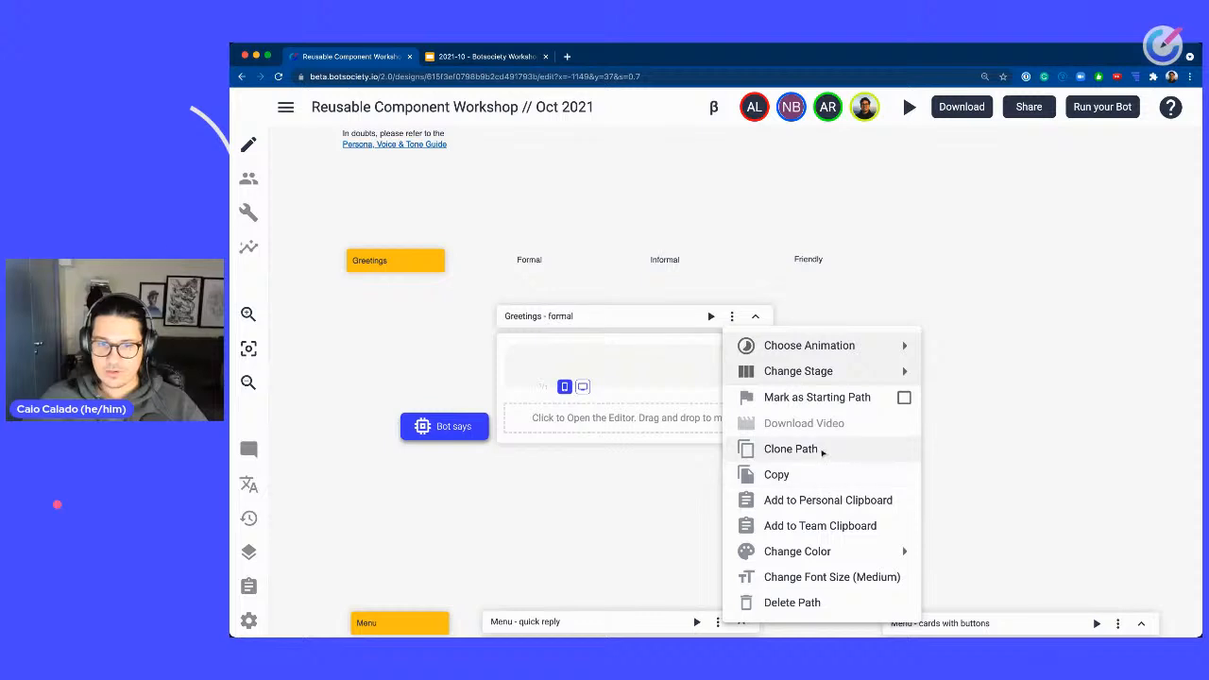
{"action": "left_click", "coordinate": [756, 448]}
{"action": "left_click", "coordinate": [1015, 337]}
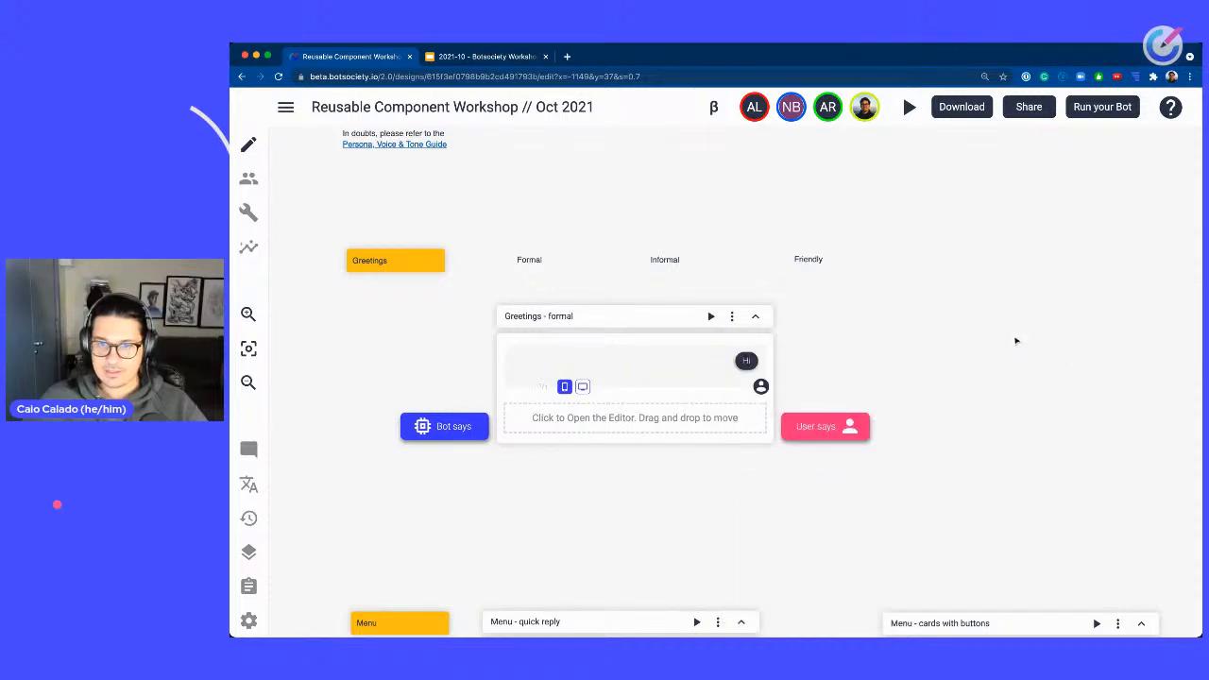
{"action": "scroll", "coordinate": [1063, 260], "scroll_direction": "right", "scroll_amount": 5}
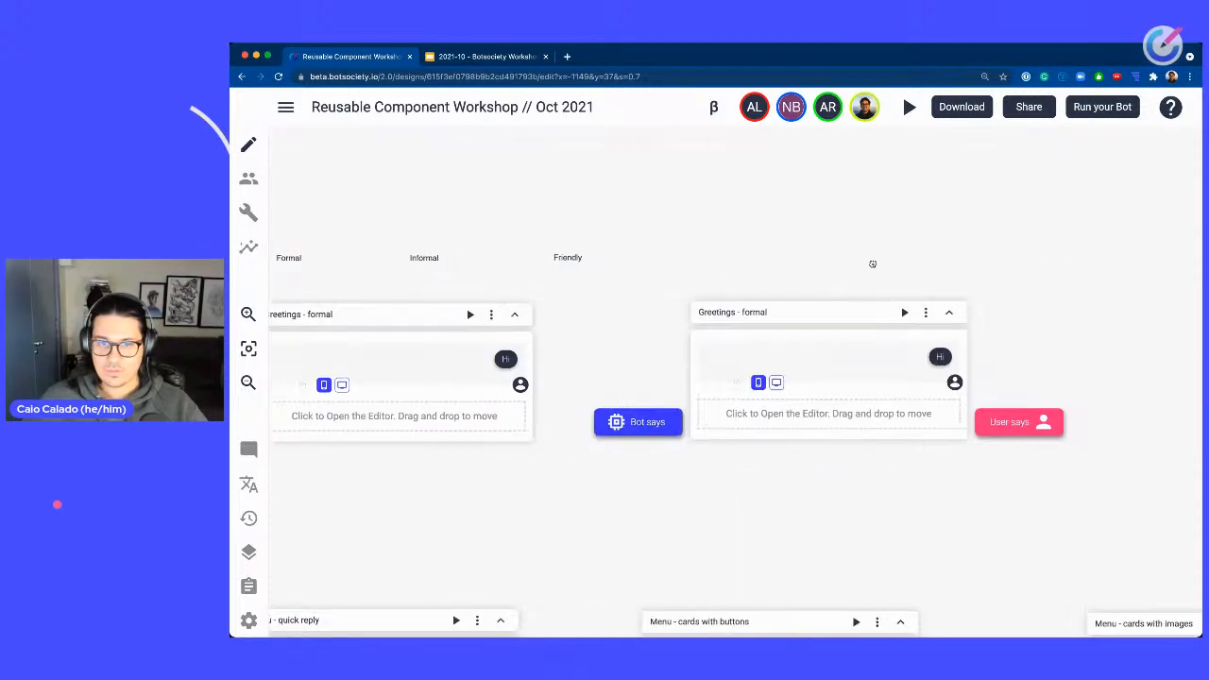
{"action": "double_click", "coordinate": [754, 318]}
{"action": "type", "text": "Inf"}
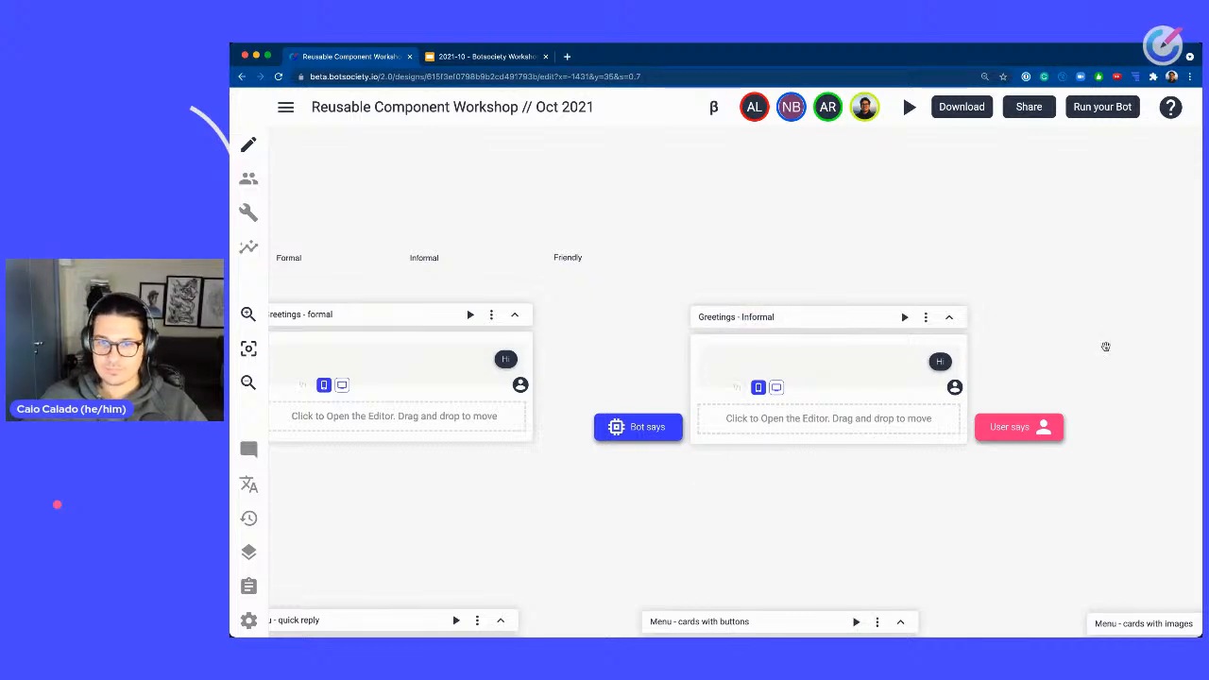
Clone the Greetings - Informal path and rename the clone Greetings - Friendly.
{"action": "left_click_drag", "start_coordinate": [1105, 347], "coordinate": [799, 343]}
{"action": "left_click", "coordinate": [621, 313]}
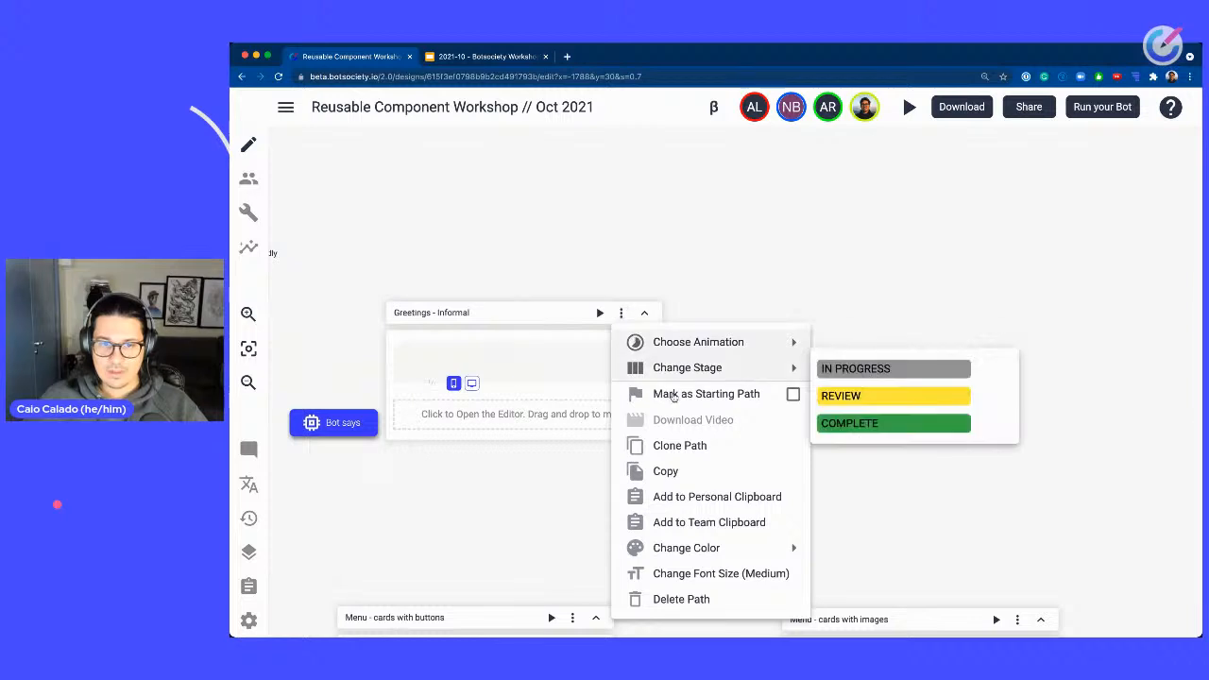
{"action": "left_click", "coordinate": [696, 445]}
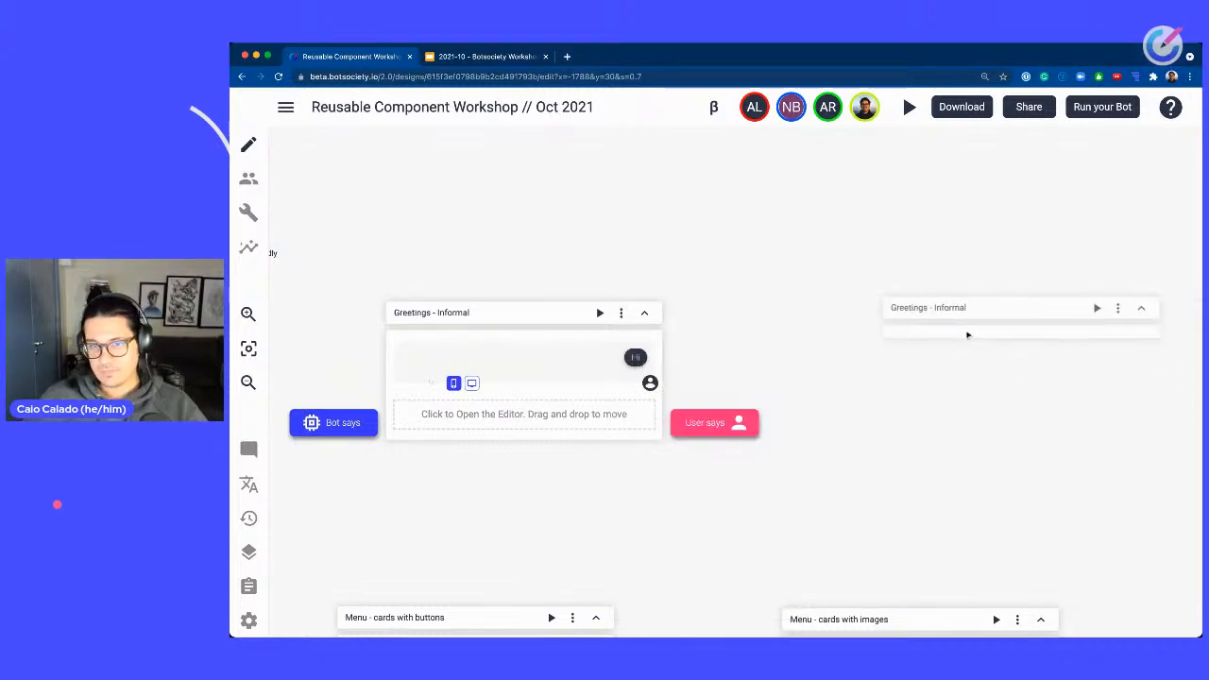
{"action": "left_click", "coordinate": [933, 327]}
{"action": "double_click", "coordinate": [954, 312]}
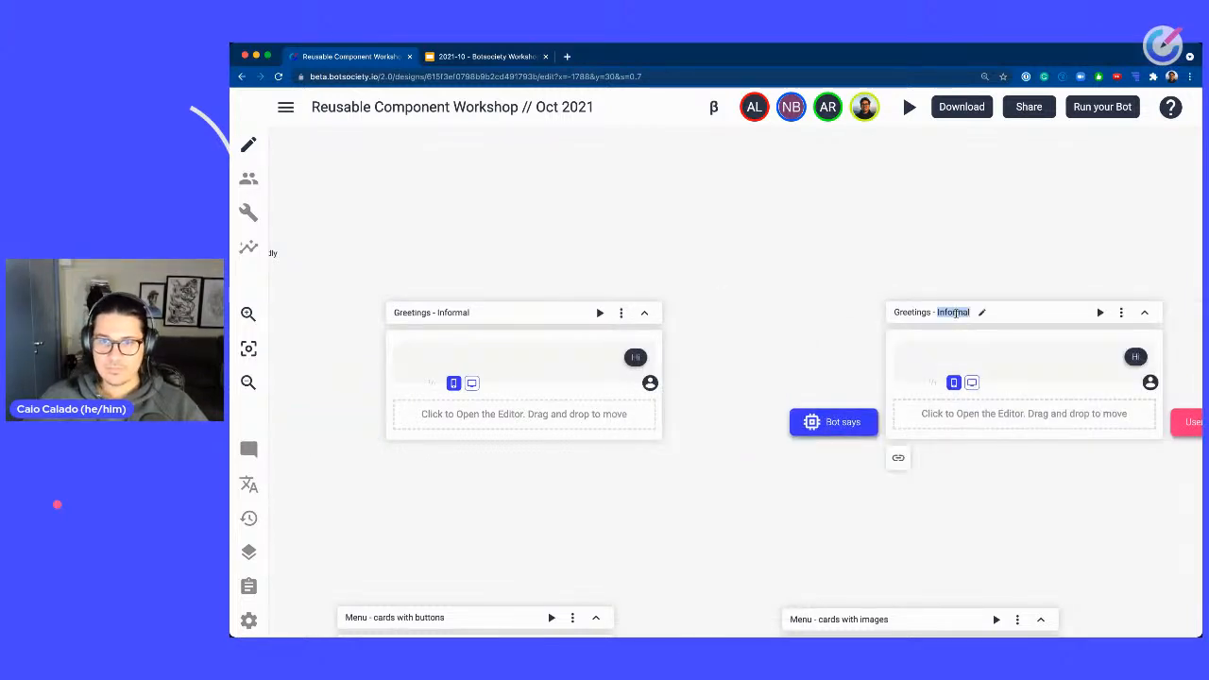
{"action": "type", "text": "Frien"}
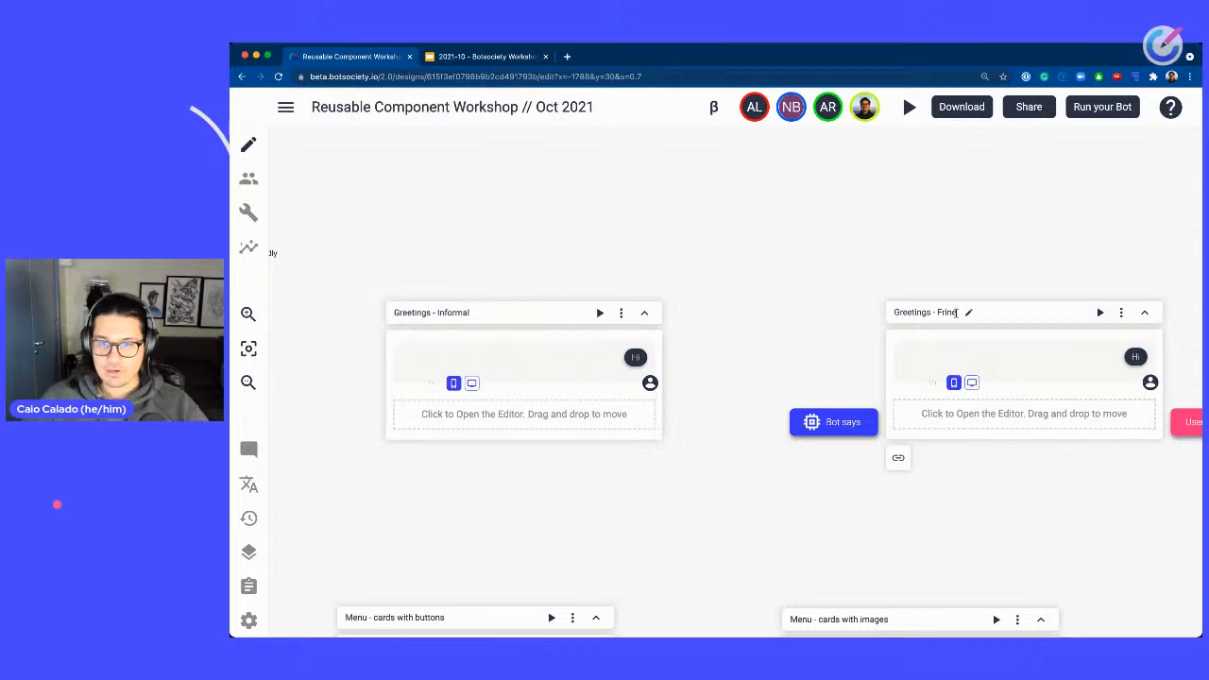
{"action": "type", "text": "dly"}
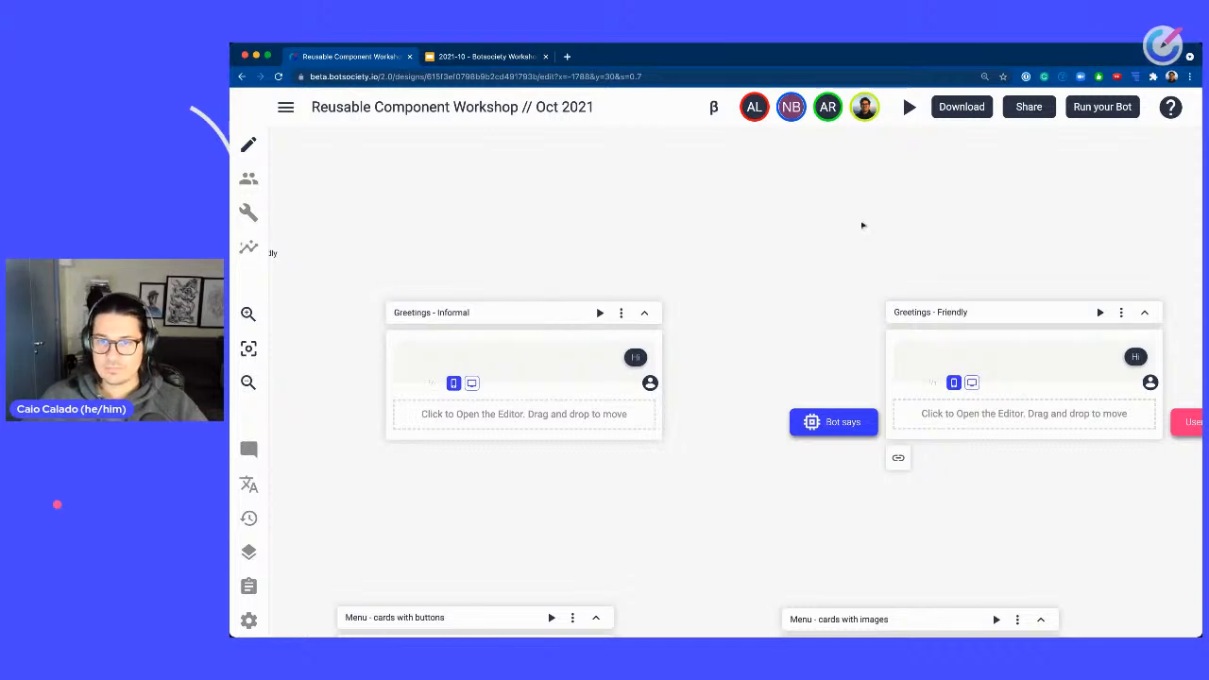
Open the message editor of the Greetings - formal path.
{"action": "scroll", "coordinate": [767, 262], "scroll_direction": "left", "scroll_amount": 5}
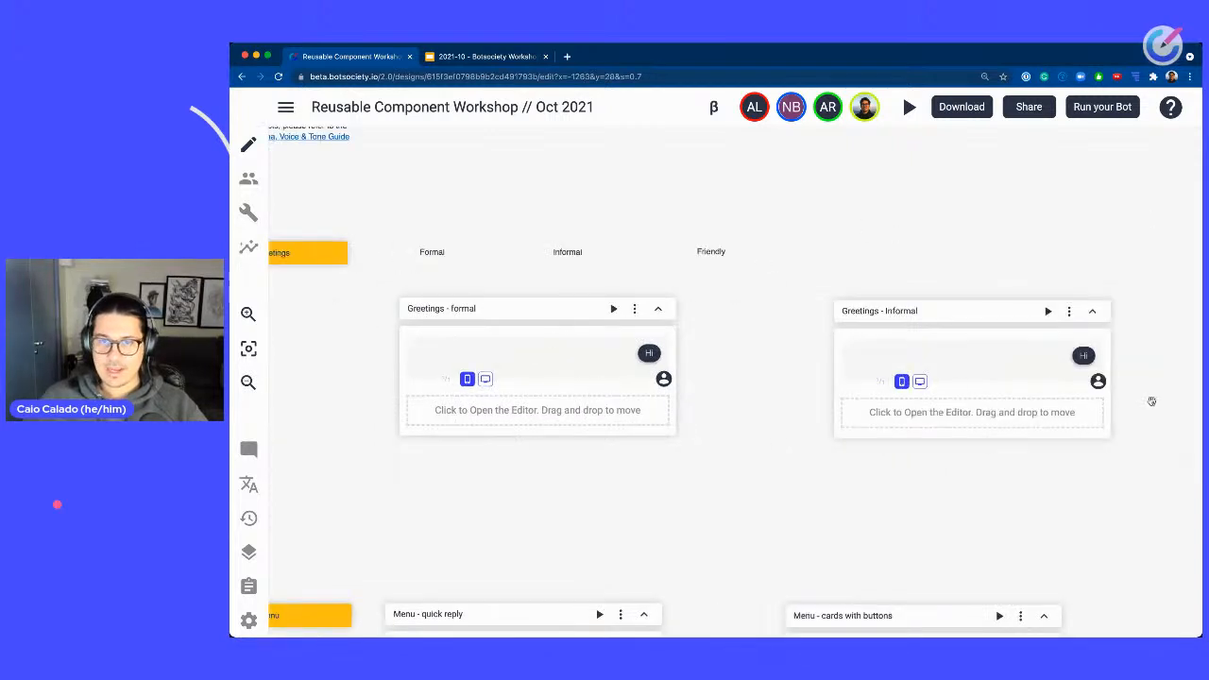
{"action": "left_click_drag", "start_coordinate": [859, 491], "coordinate": [1039, 484]}
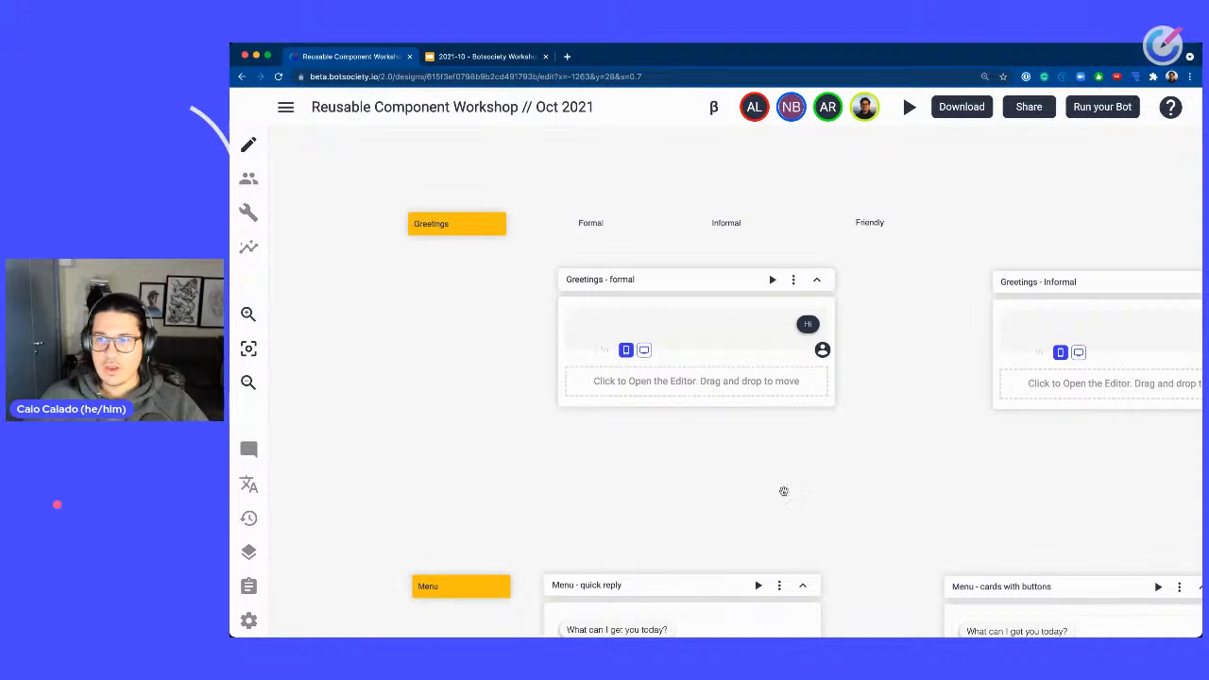
{"action": "left_click", "coordinate": [721, 382]}
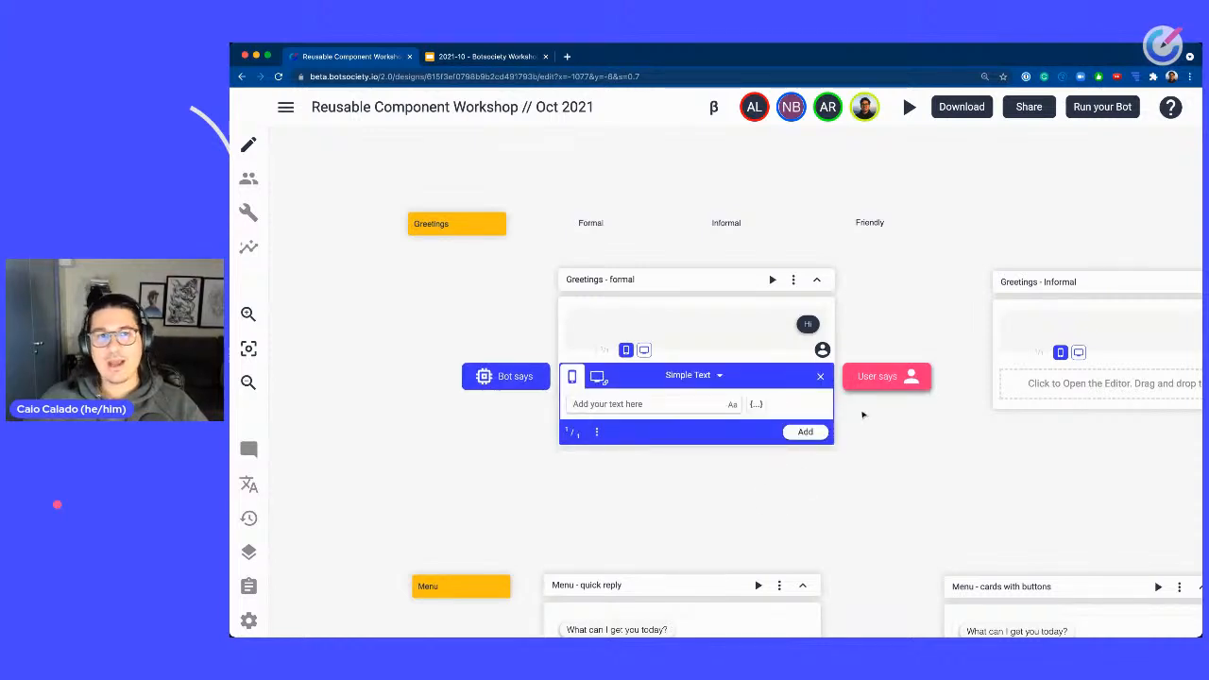
Move the Persona, Voice & Tone Guide note slightly lower above the Greetings label.
{"action": "left_click_drag", "start_coordinate": [576, 191], "coordinate": [762, 283]}
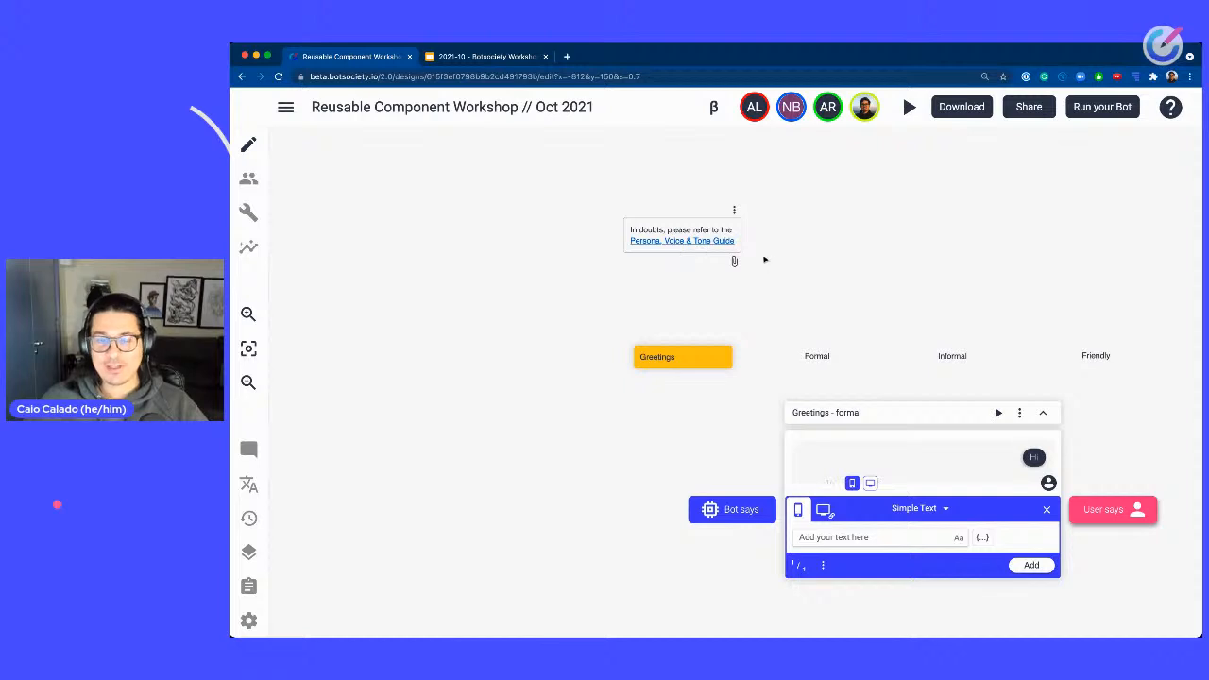
{"action": "left_click_drag", "start_coordinate": [707, 229], "coordinate": [697, 262]}
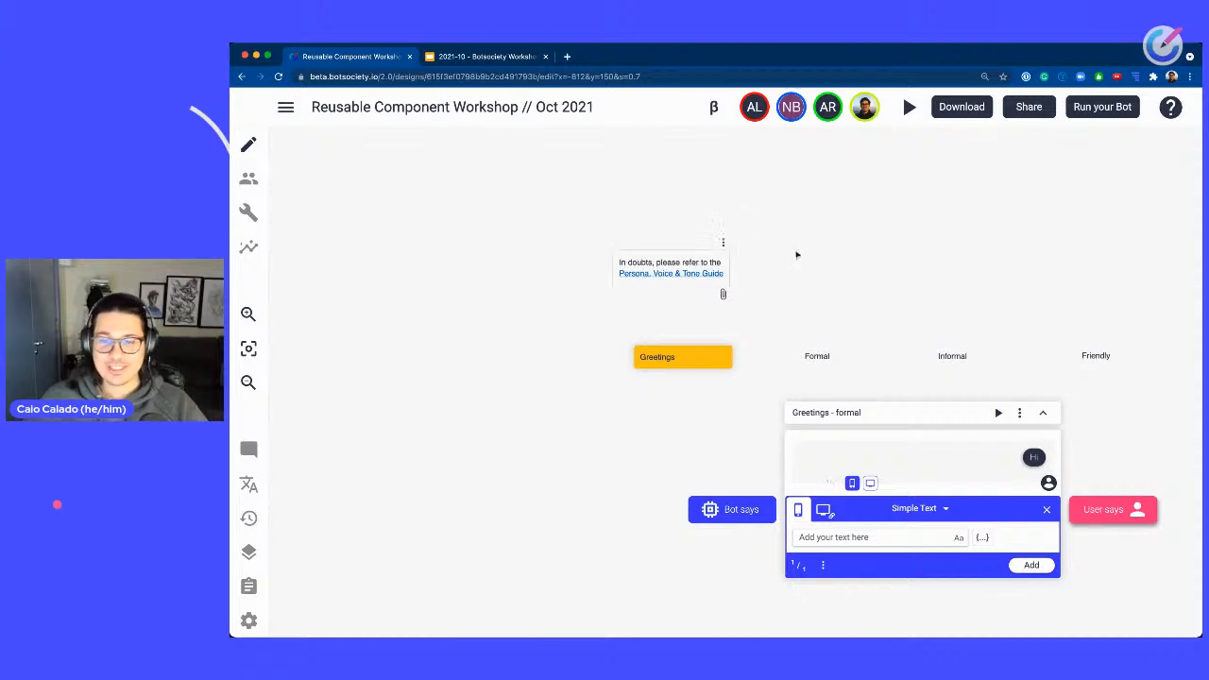
Add the bot message "Hello! Welcome to the StartCoffee. We are pleased to make coffee for you today." to the Greetings - formal path.
{"action": "left_click_drag", "start_coordinate": [907, 273], "coordinate": [809, 224]}
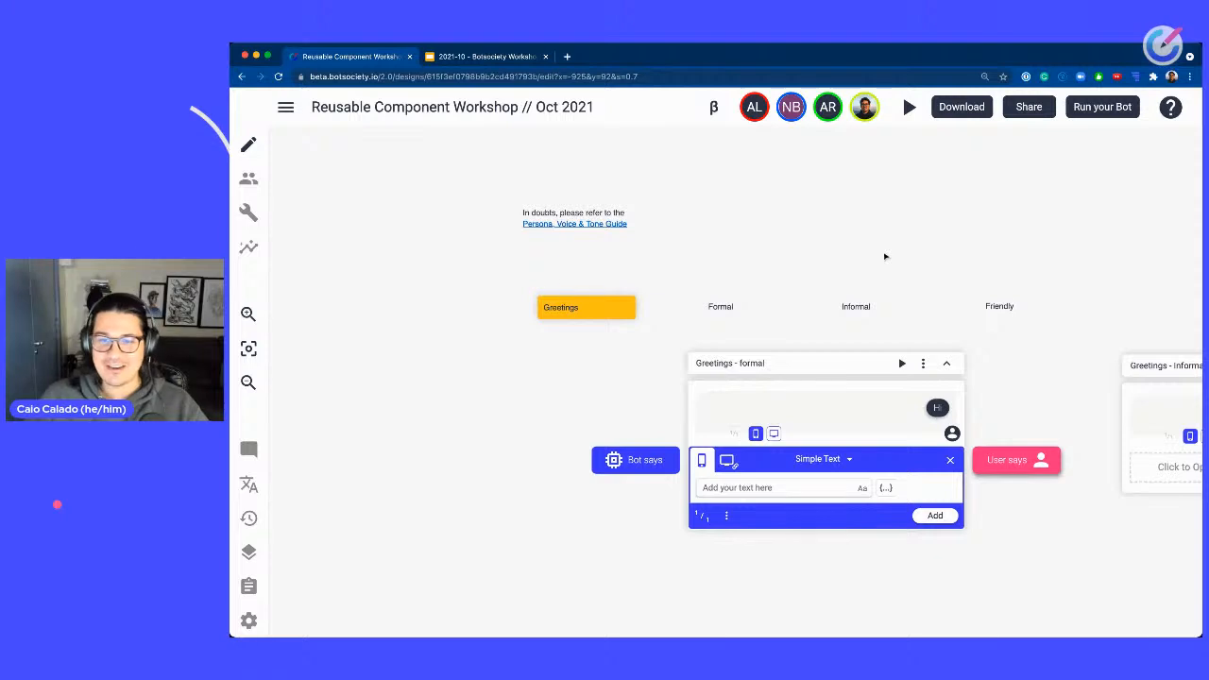
{"action": "left_click_drag", "start_coordinate": [945, 279], "coordinate": [805, 187]}
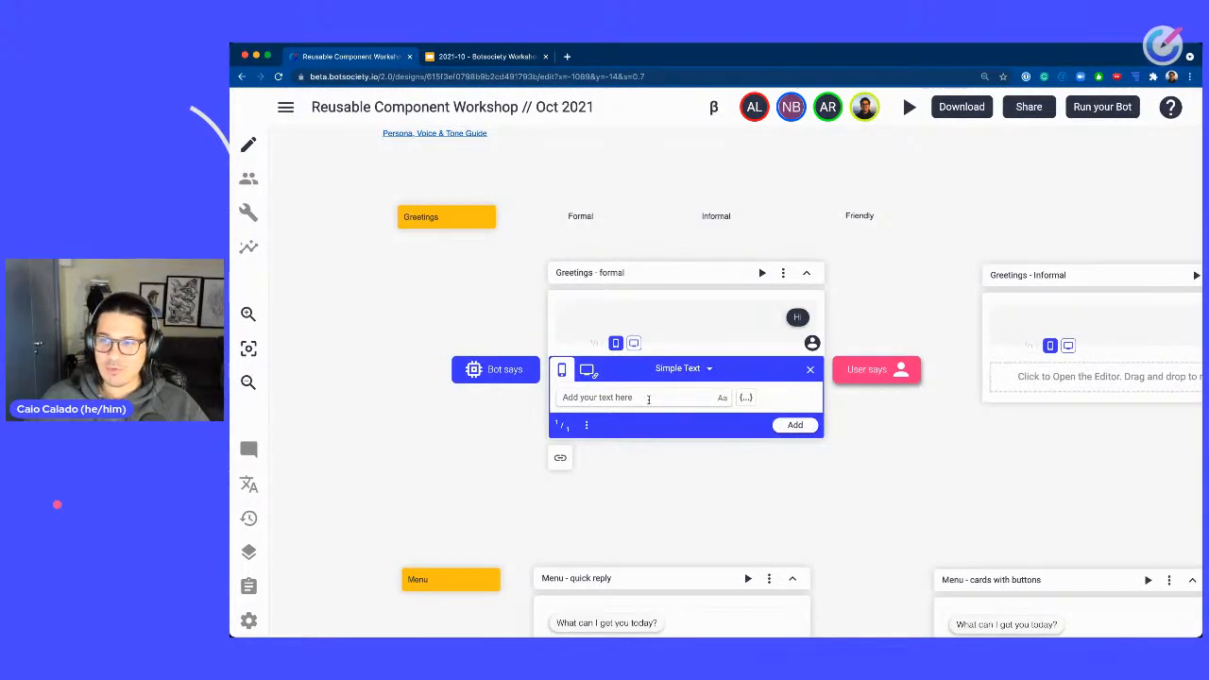
{"action": "type", "text": "Hello! Wel"}
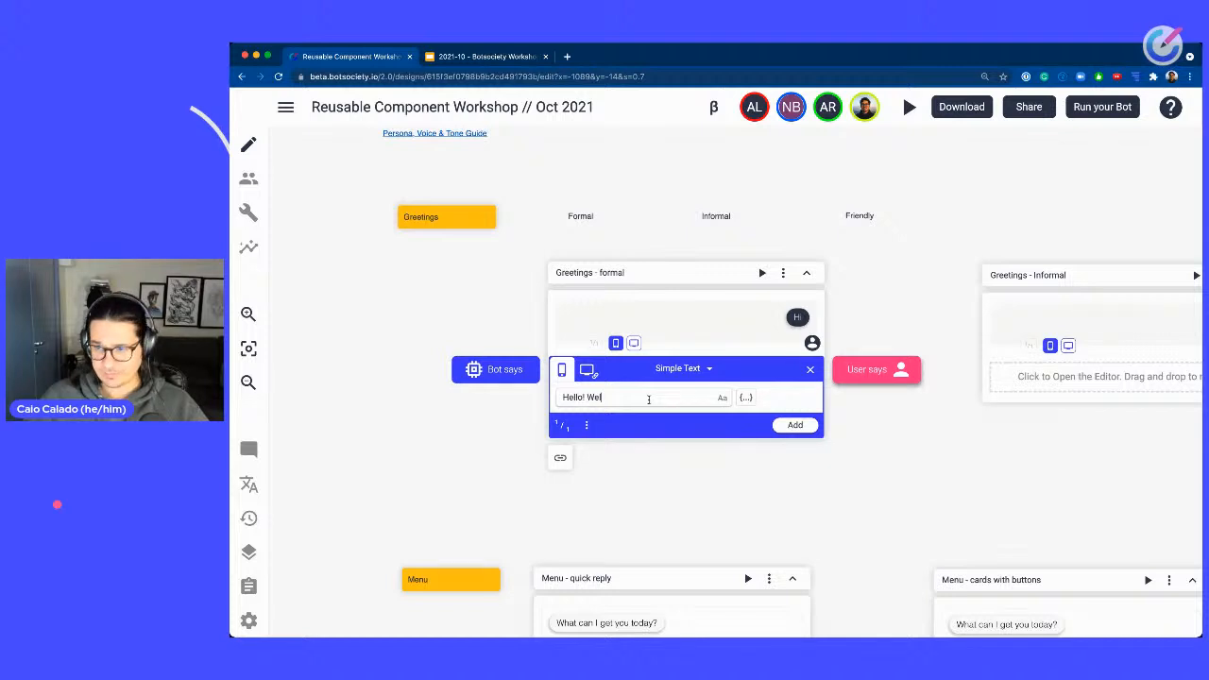
{"action": "type", "text": "come to the StartCoffee"}
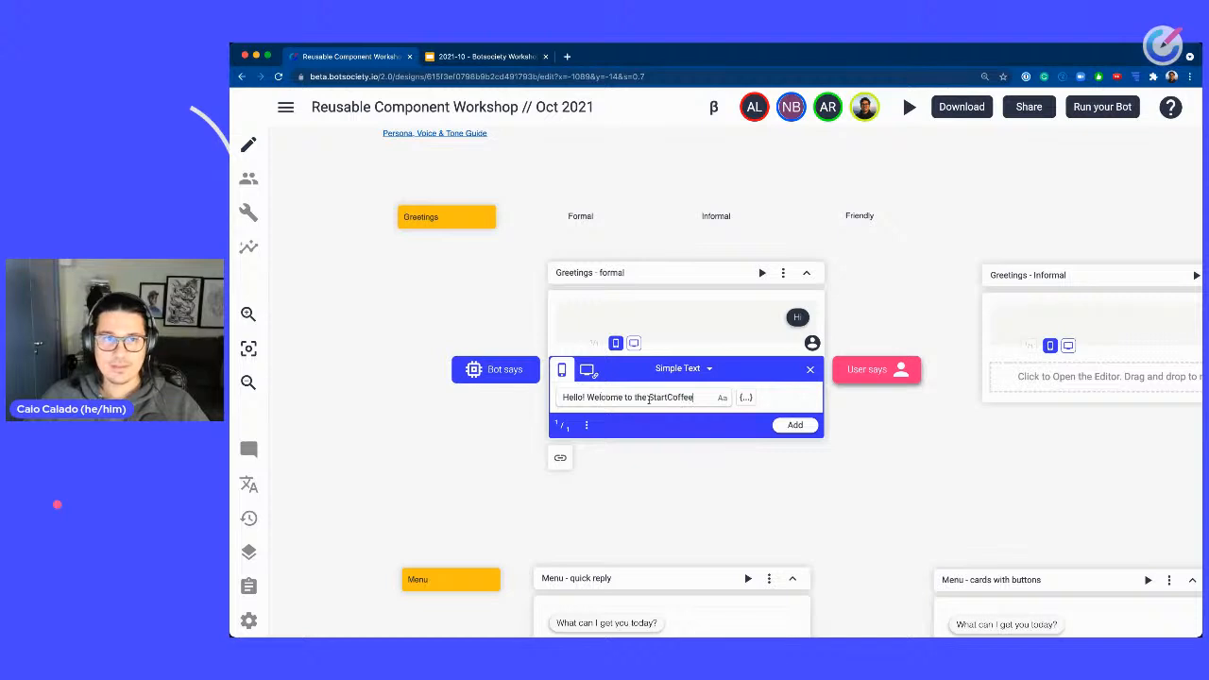
{"action": "type", "text": ". We are pe"}
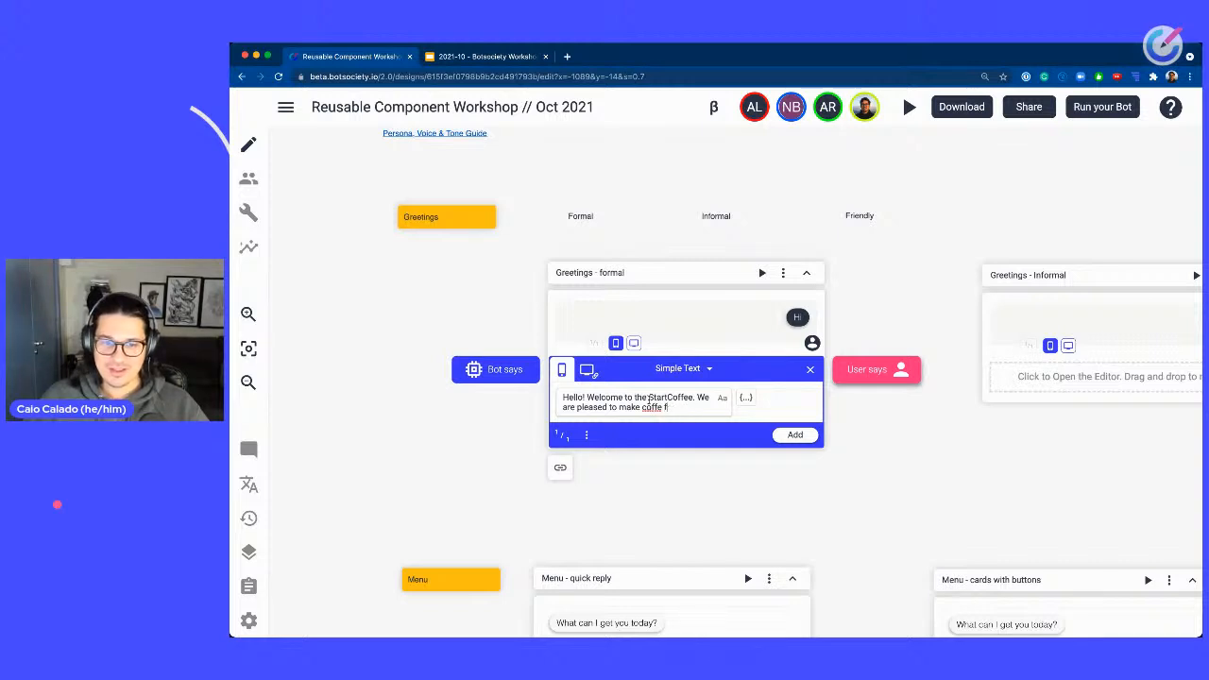
{"action": "type", "text": "e for you today"}
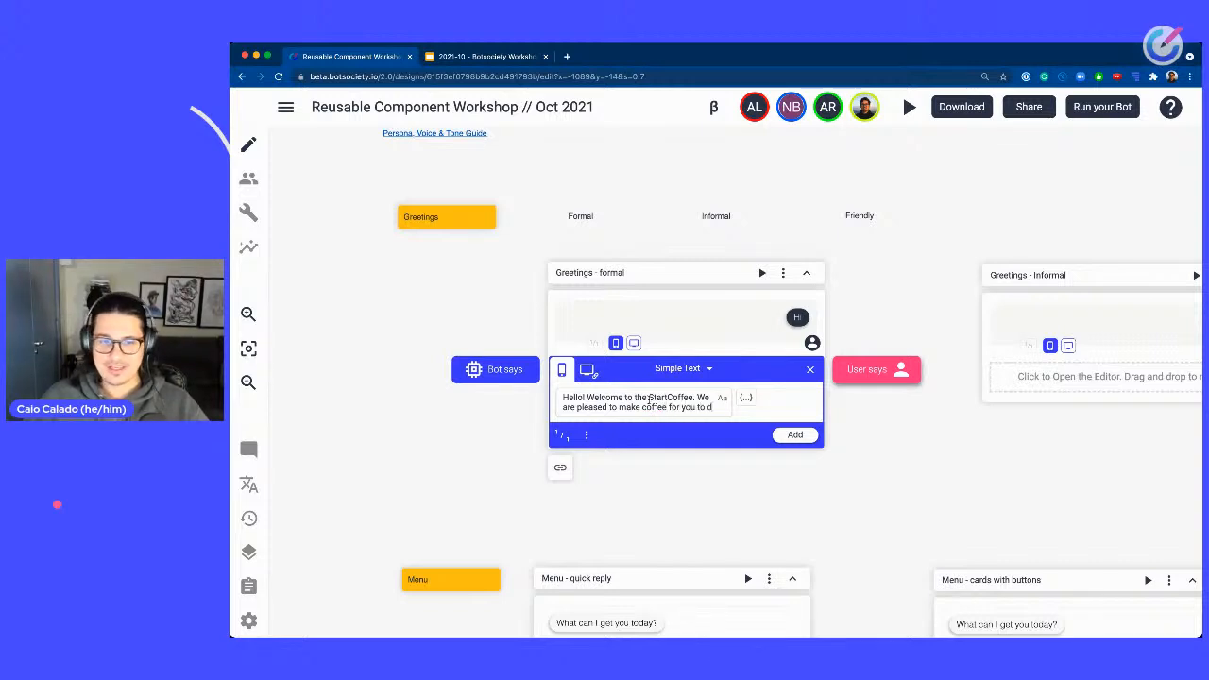
{"action": "type", "text": ". W"}
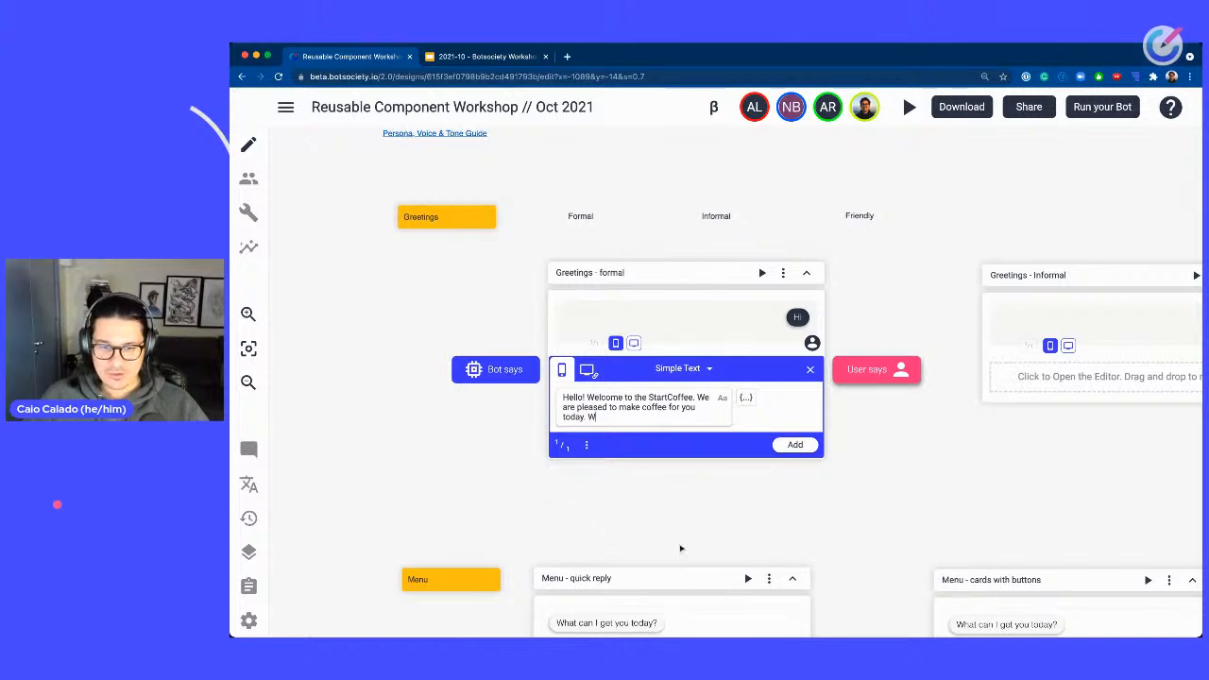
{"action": "scroll", "coordinate": [652, 576], "scroll_direction": "down", "scroll_amount": 1}
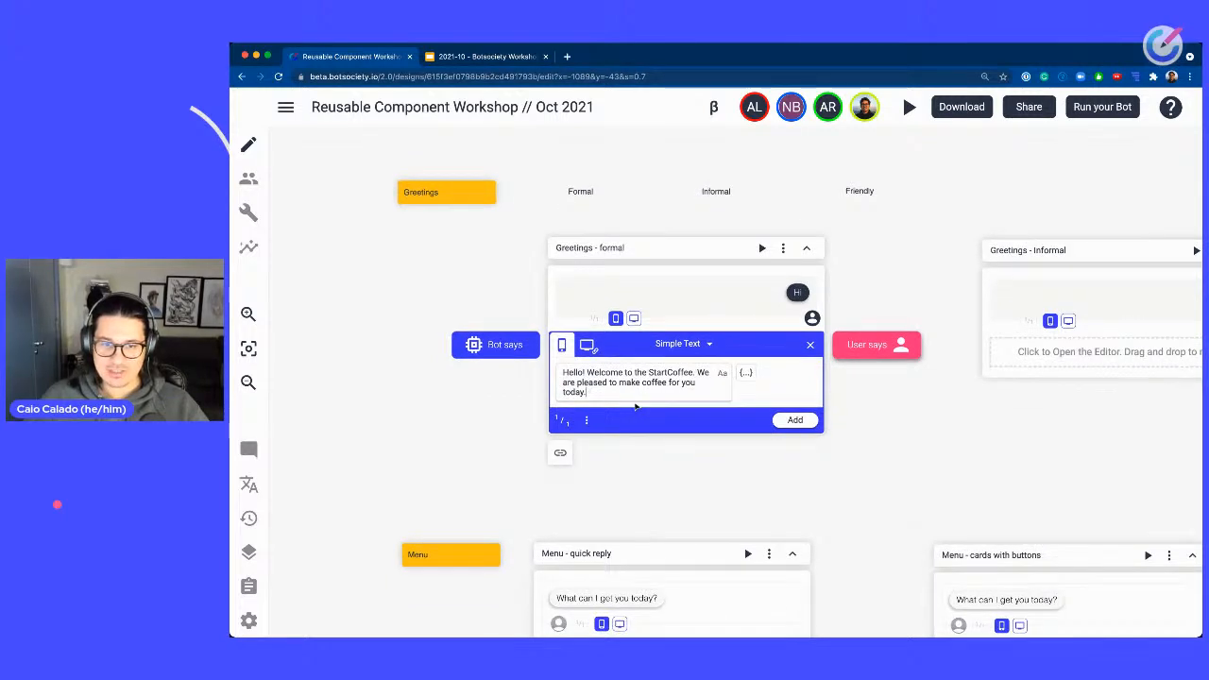
{"action": "left_click", "coordinate": [796, 419]}
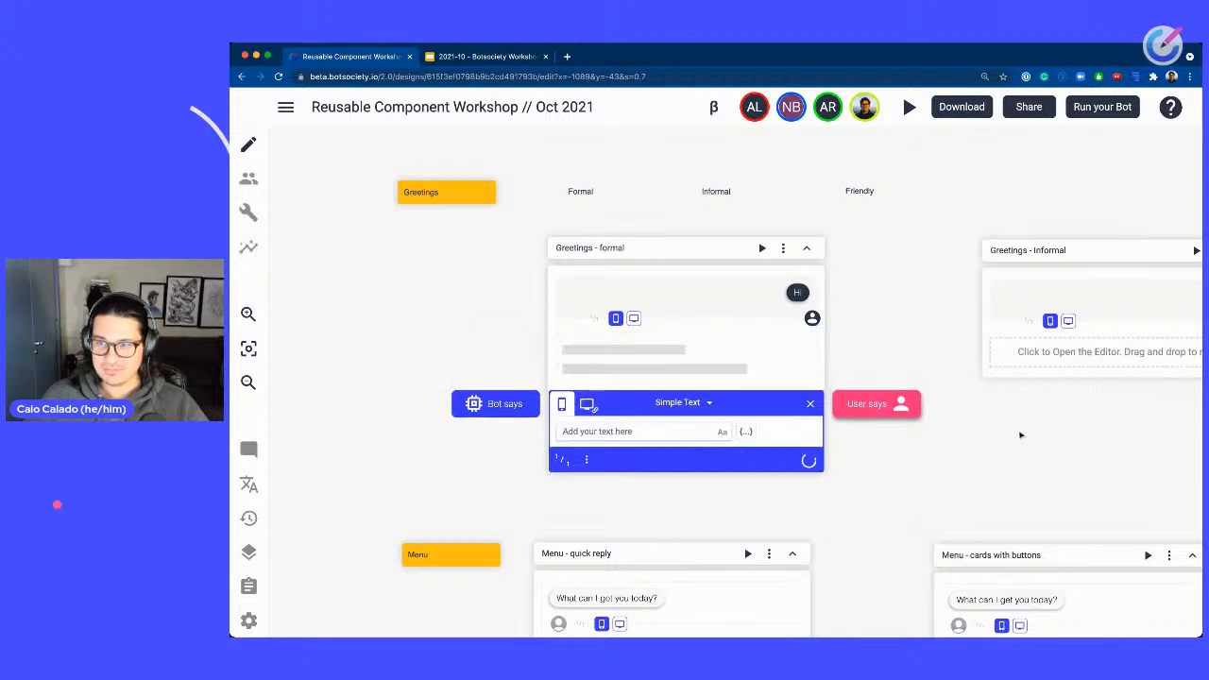
{"action": "left_click", "coordinate": [809, 414]}
Open the message editor of the Greetings - Informal path.
{"action": "left_click_drag", "start_coordinate": [1077, 439], "coordinate": [736, 450]}
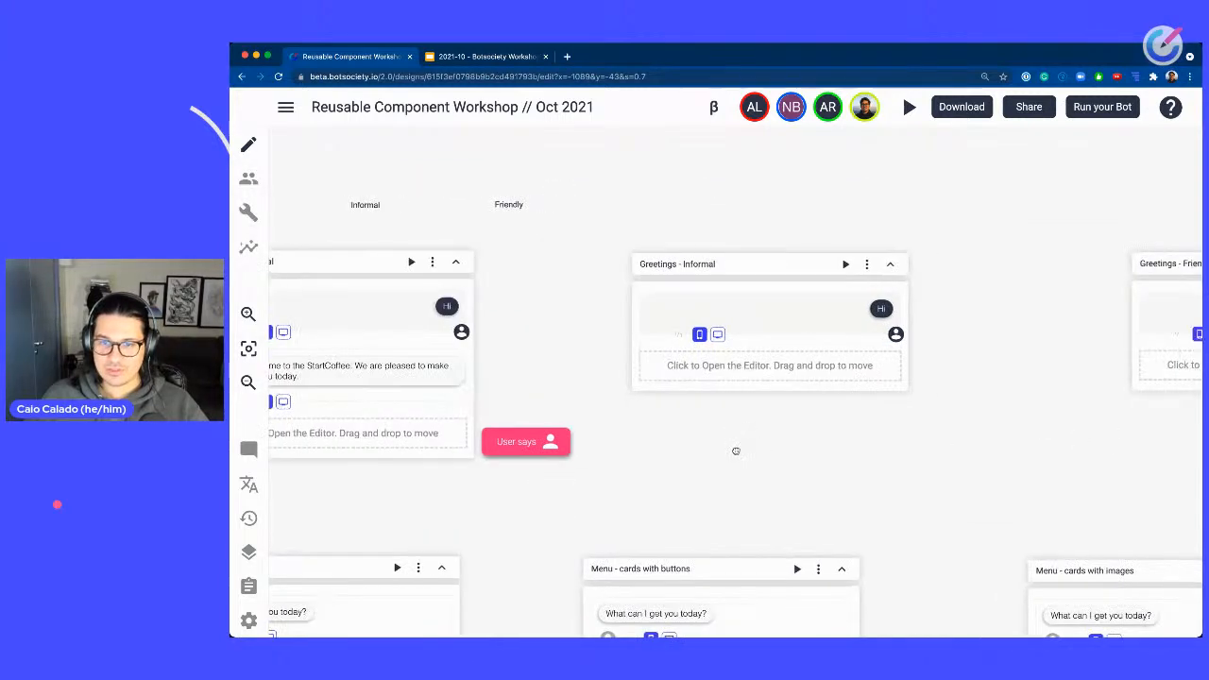
{"action": "key", "text": "super+Tab"}
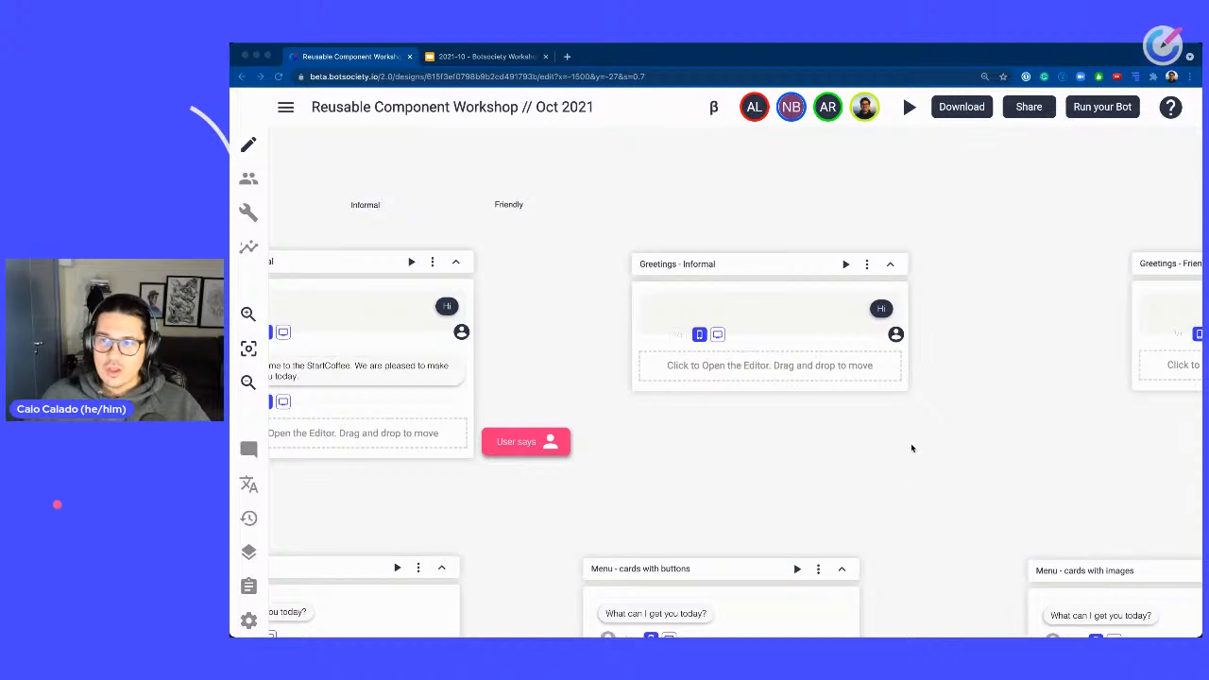
{"action": "left_click", "coordinate": [725, 369]}
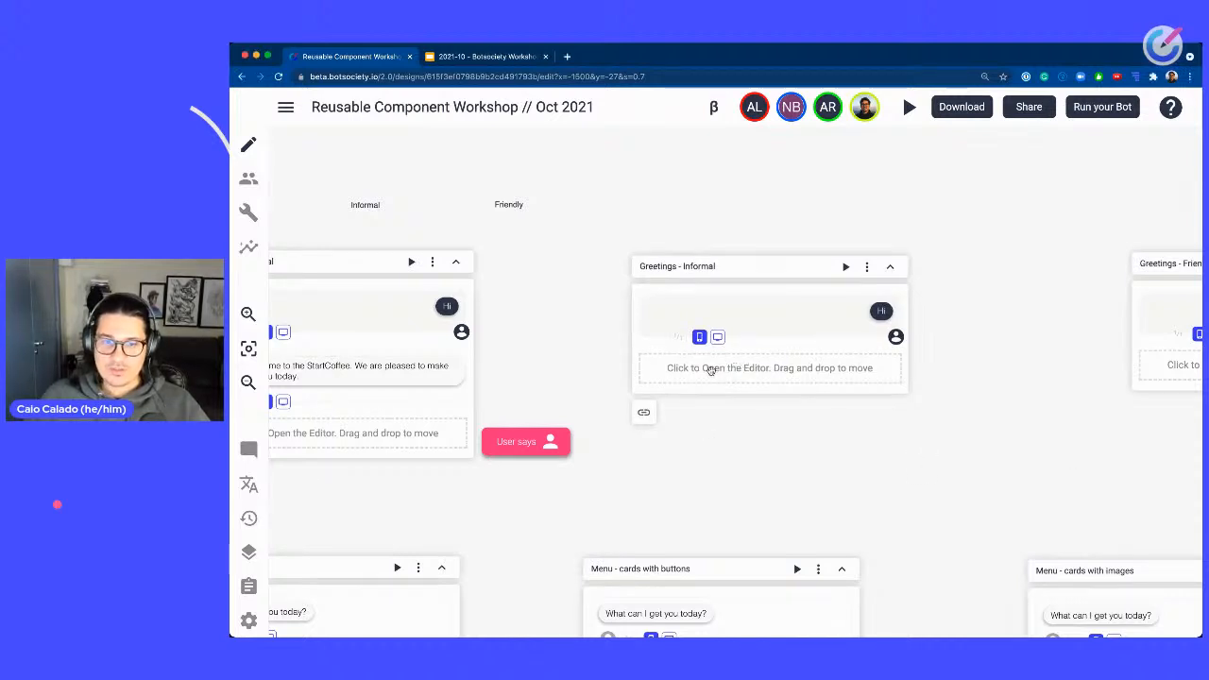
{"action": "left_click", "coordinate": [710, 372]}
{"action": "left_click", "coordinate": [706, 378]}
{"action": "left_click", "coordinate": [706, 376]}
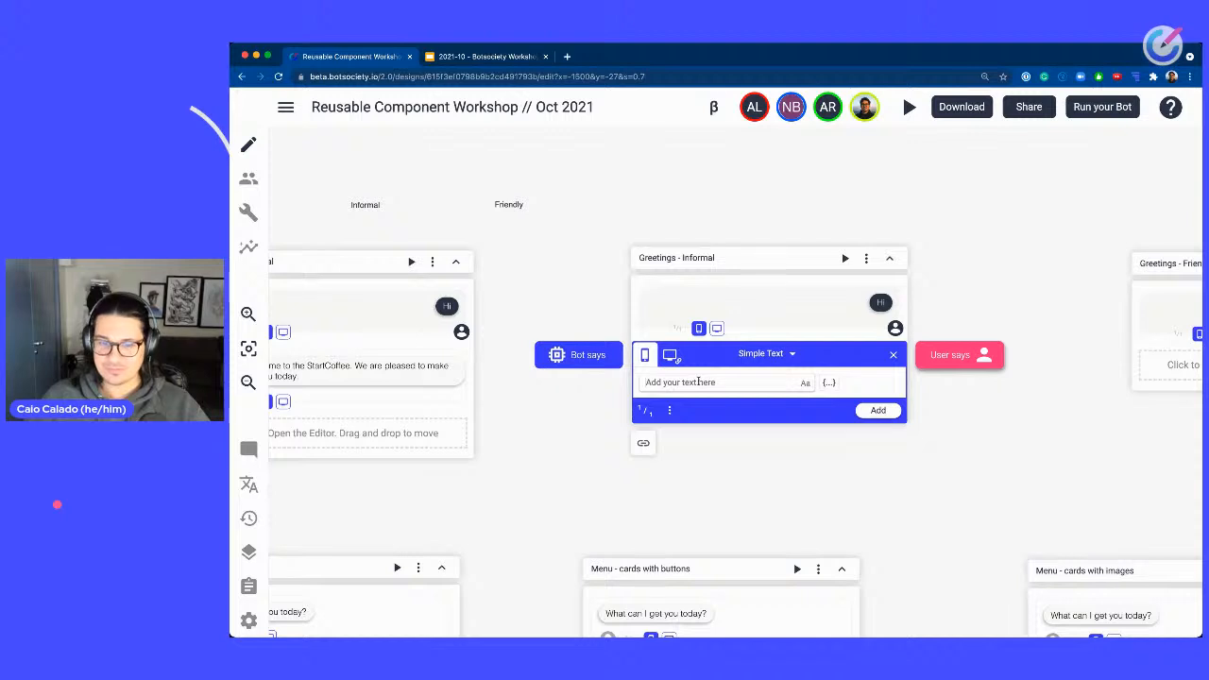
Write the Informal bot message "Hi! I'm Starbot, the virtual barista from StarCoffee. I can".
{"action": "type", "text": "Hi, I'm Star"}
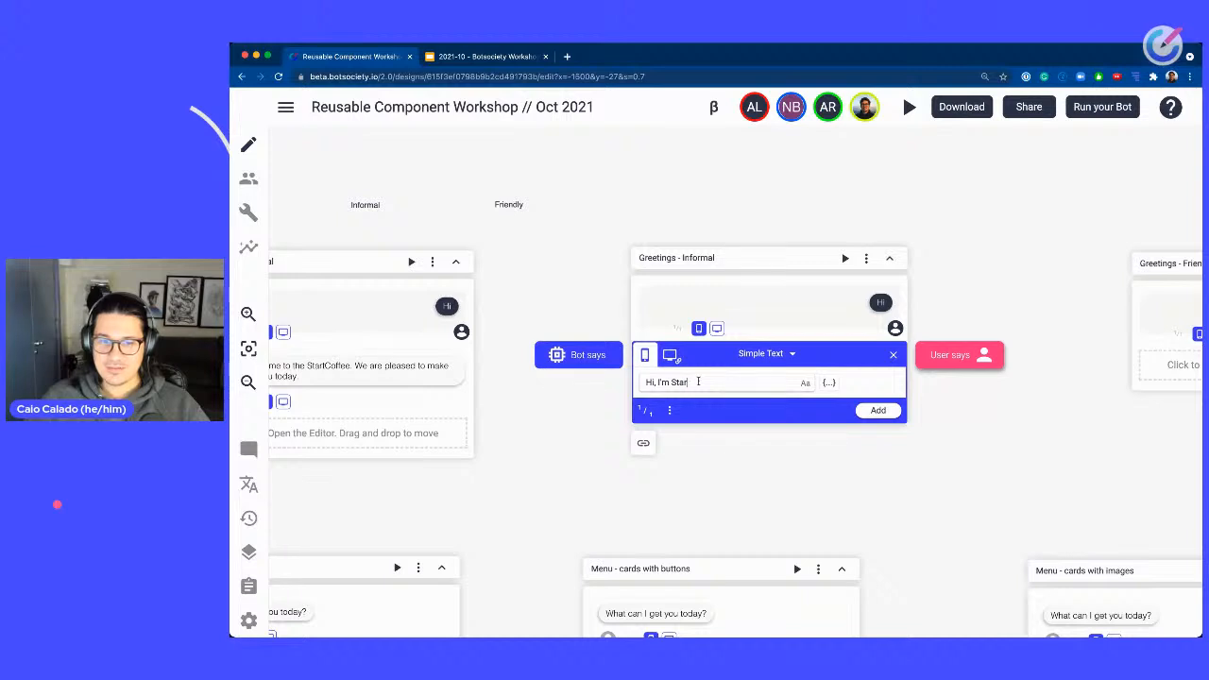
{"action": "key", "text": "BackSpace"}
{"action": "key", "text": "BackSpace"}
{"action": "key", "text": "BackSpace"}
{"action": "key", "text": "BackSpace"}
{"action": "key", "text": "BackSpace"}
{"action": "key", "text": "BackSpace"}
{"action": "key", "text": "BackSpace"}
{"action": "key", "text": "BackSpace"}
{"action": "key", "text": "BackSpace"}
{"action": "key", "text": "BackSpace"}
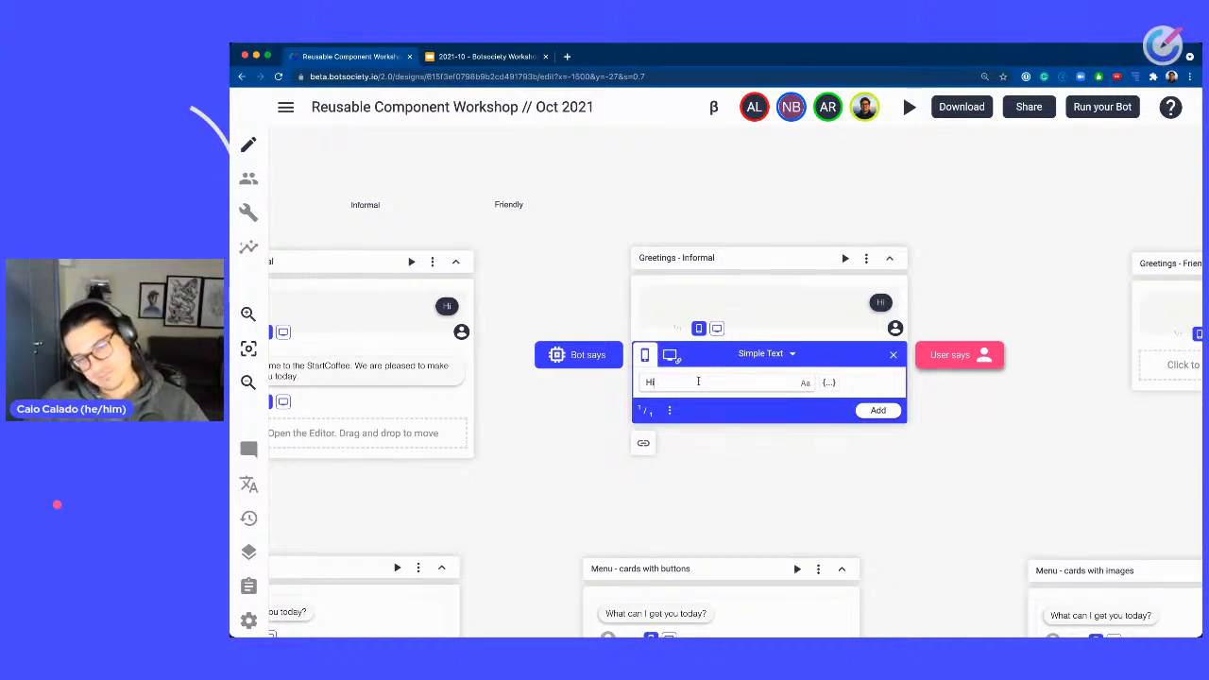
{"action": "type", "text": ", I'm start!"}
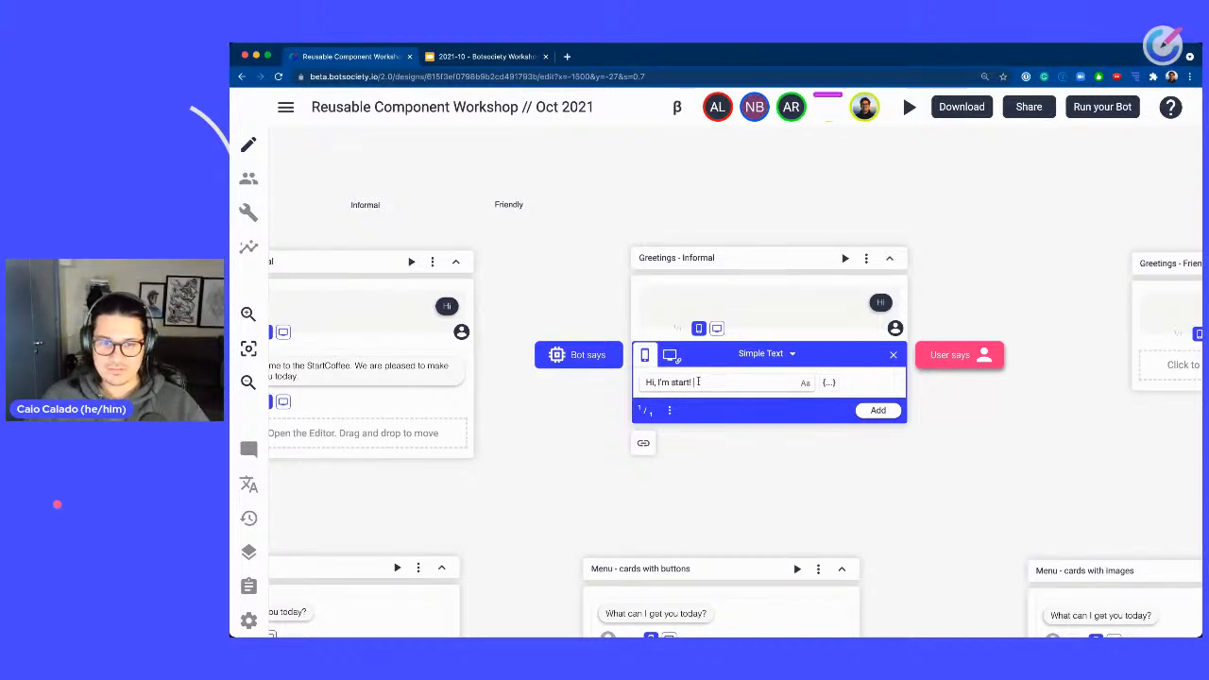
{"action": "key", "text": "BackSpace"}
{"action": "key", "text": "BackSpace"}
{"action": "key", "text": "BackSpace"}
{"action": "key", "text": "BackSpace"}
{"action": "key", "text": "BackSpace"}
{"action": "key", "text": "BackSpace"}
{"action": "key", "text": "super+a"}
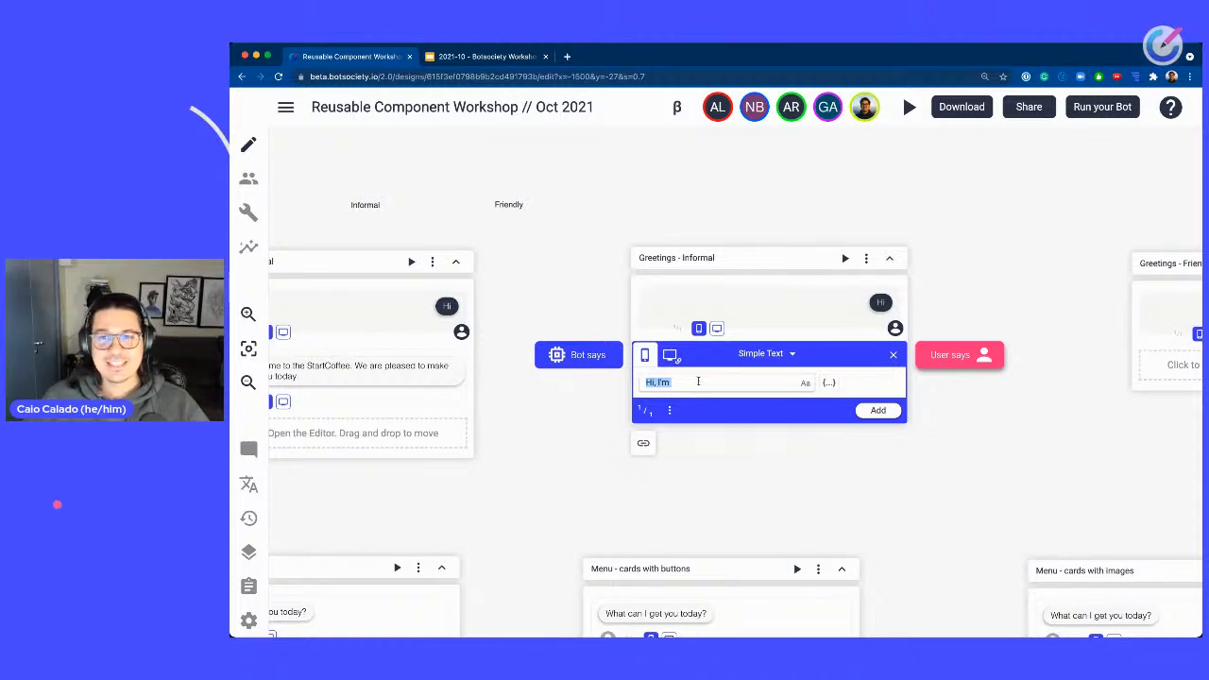
{"action": "key", "text": "BackSpace"}
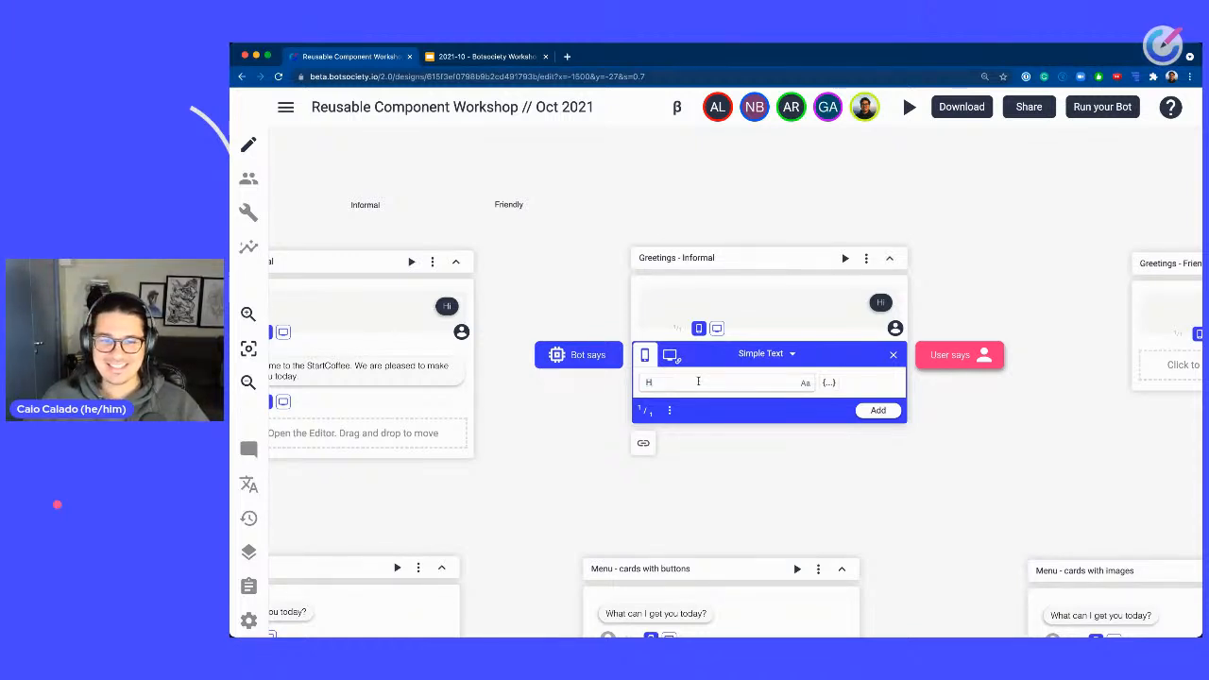
{"action": "type", "text": "Hi"}
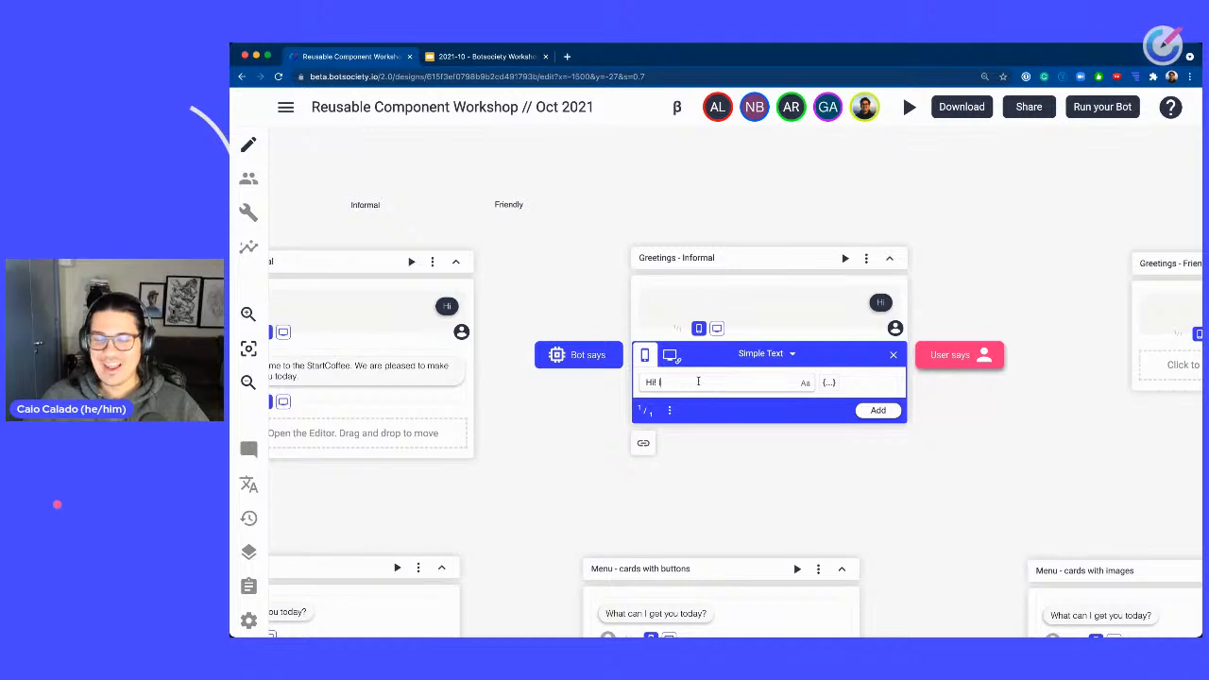
{"action": "type", "text": "! I'm start"}
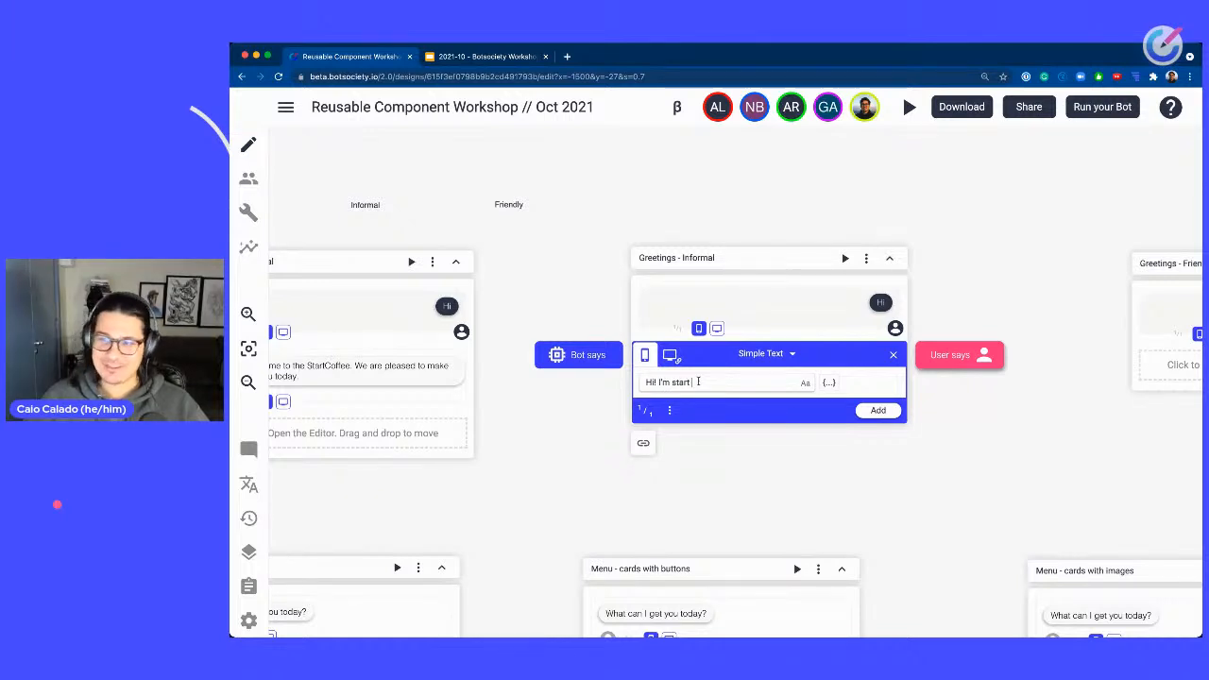
{"action": "key", "text": "BackSpace"}
{"action": "key", "text": "BackSpace"}
{"action": "key", "text": "BackSpace"}
{"action": "key", "text": "BackSpace"}
{"action": "key", "text": "BackSpace"}
{"action": "type", "text": "Star"}
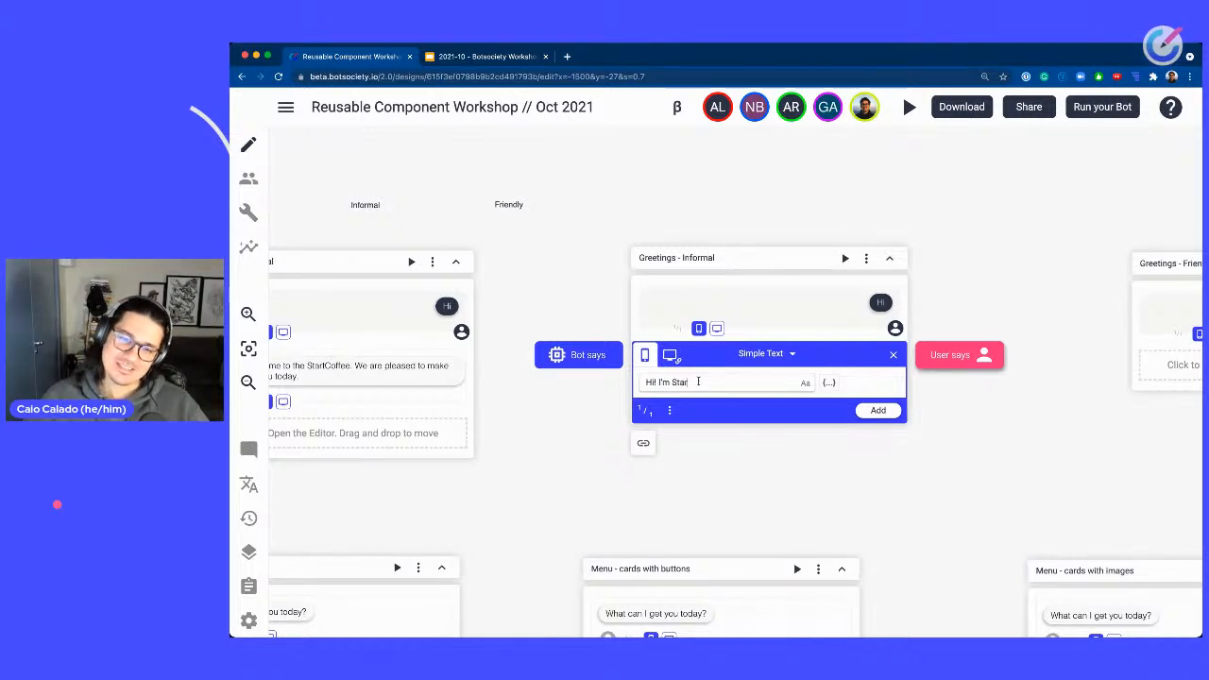
{"action": "type", "text": "bot"}
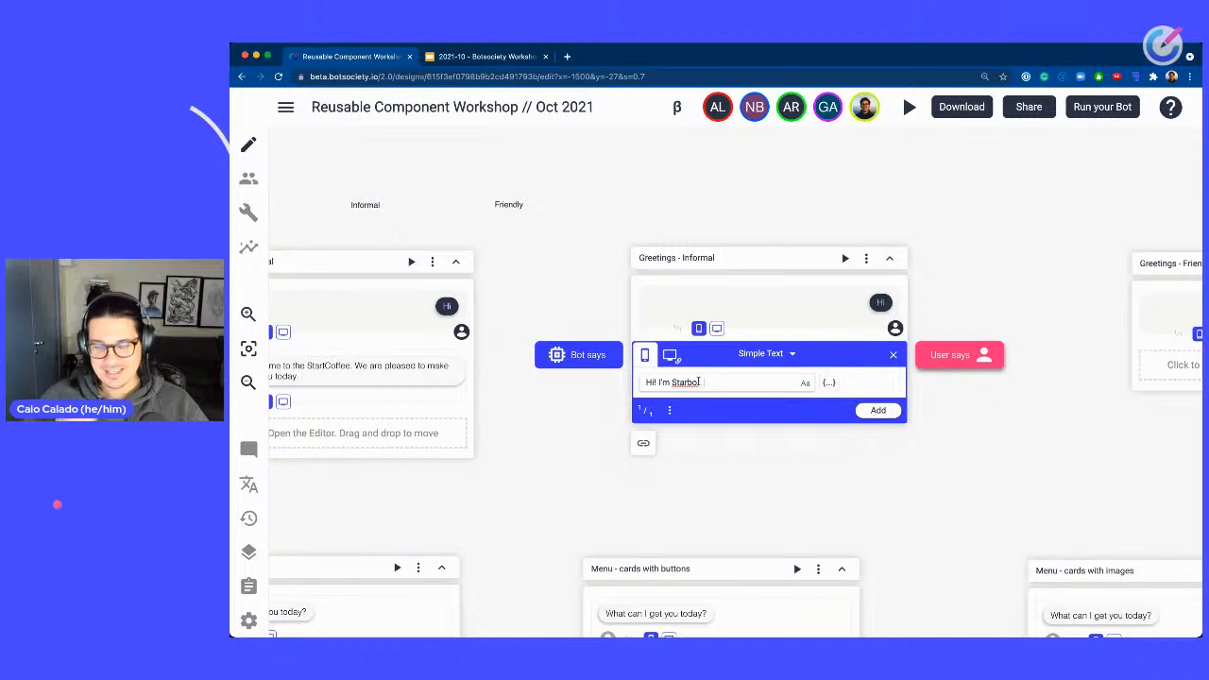
{"action": "type", "text": " th"}
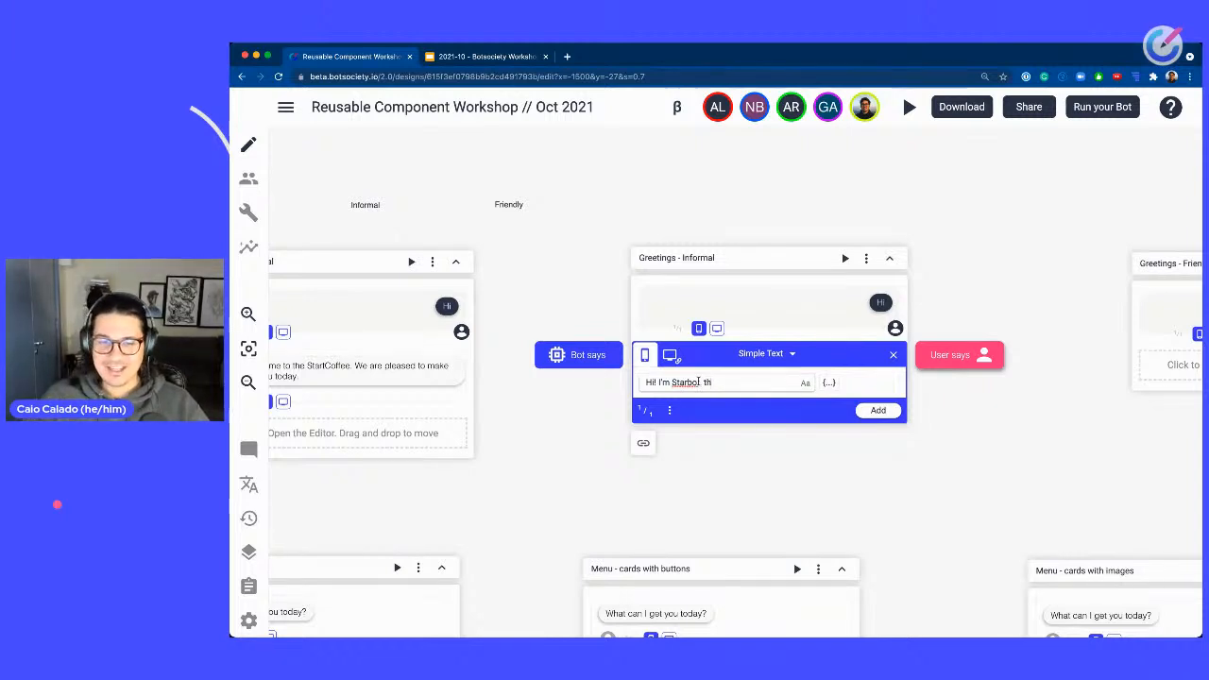
{"action": "type", "text": "e virtual ba"}
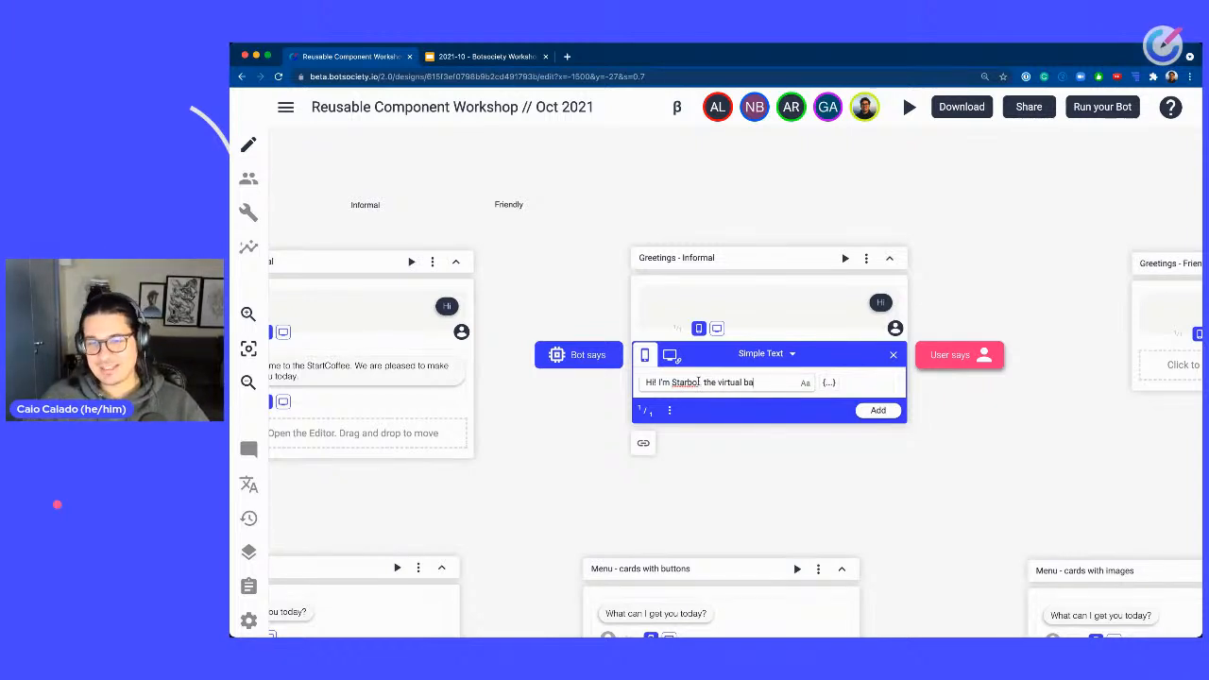
{"action": "type", "text": "rista from St"}
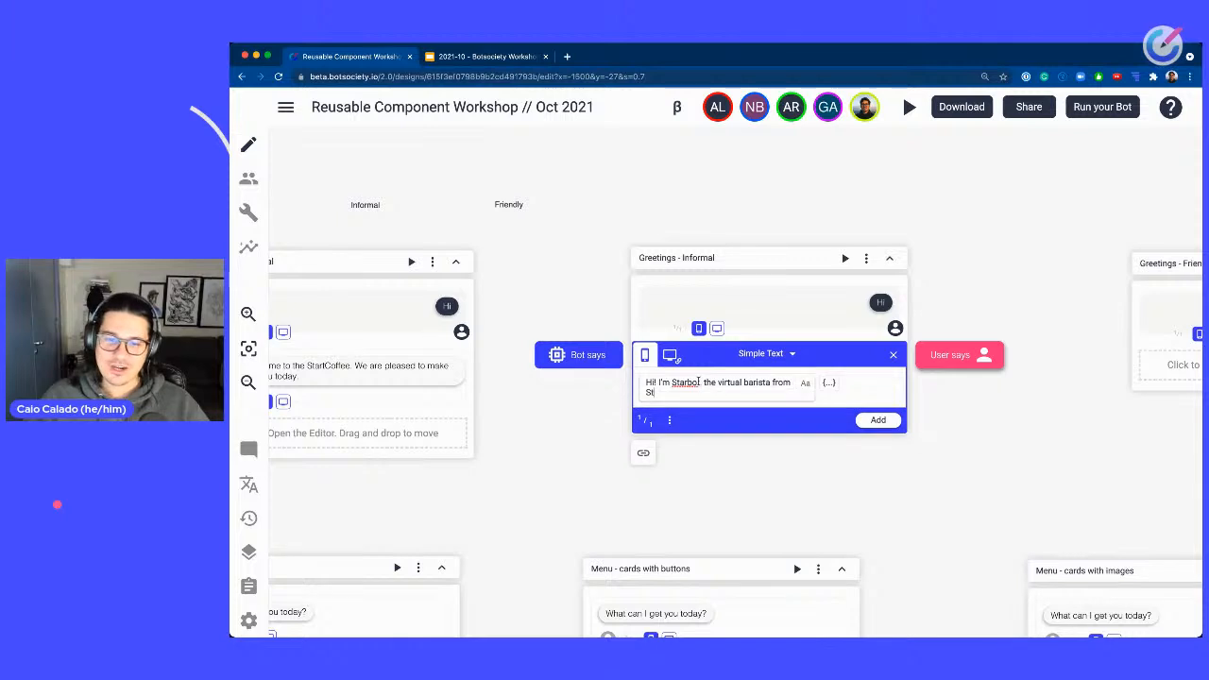
{"action": "type", "text": "arCof"}
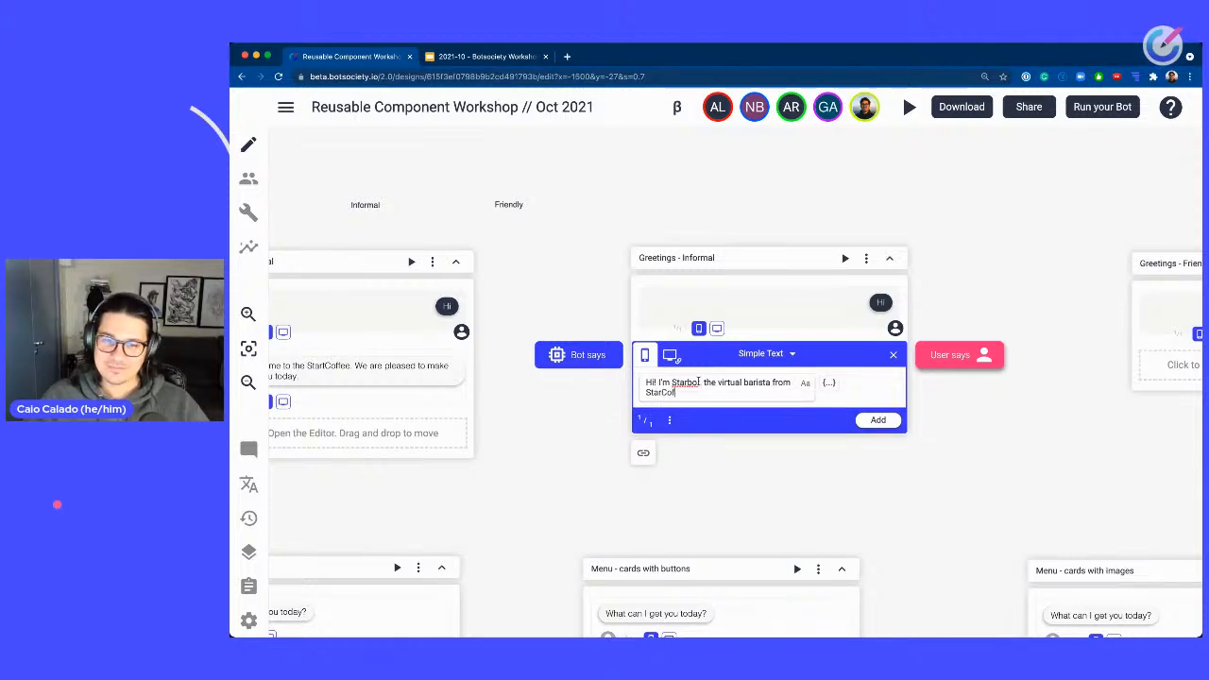
{"action": "type", "text": "fee"}
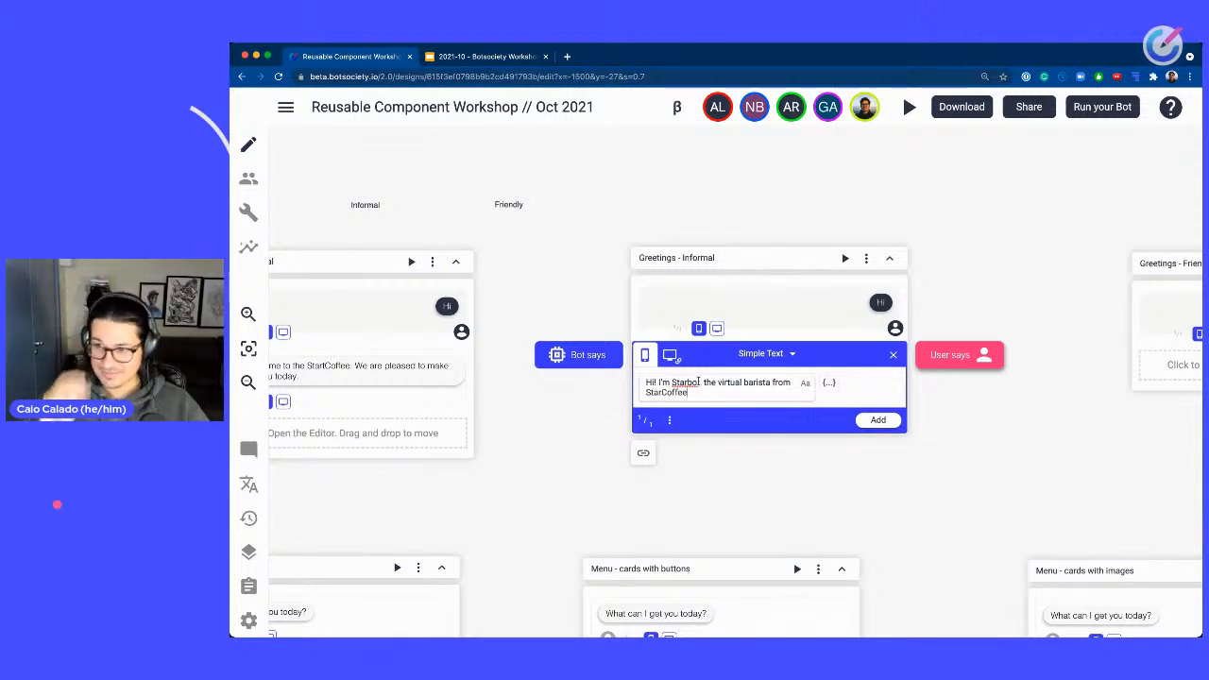
{"action": "type", "text": ". I can h"}
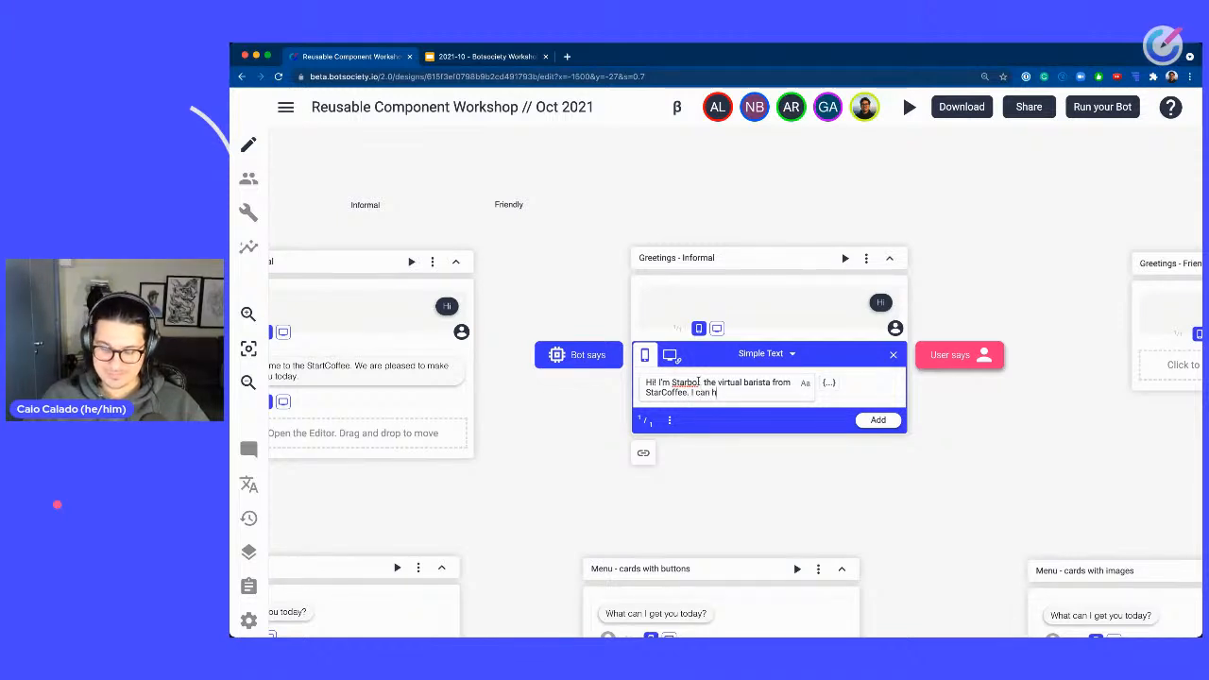
{"action": "type", "text": "elp you to"}
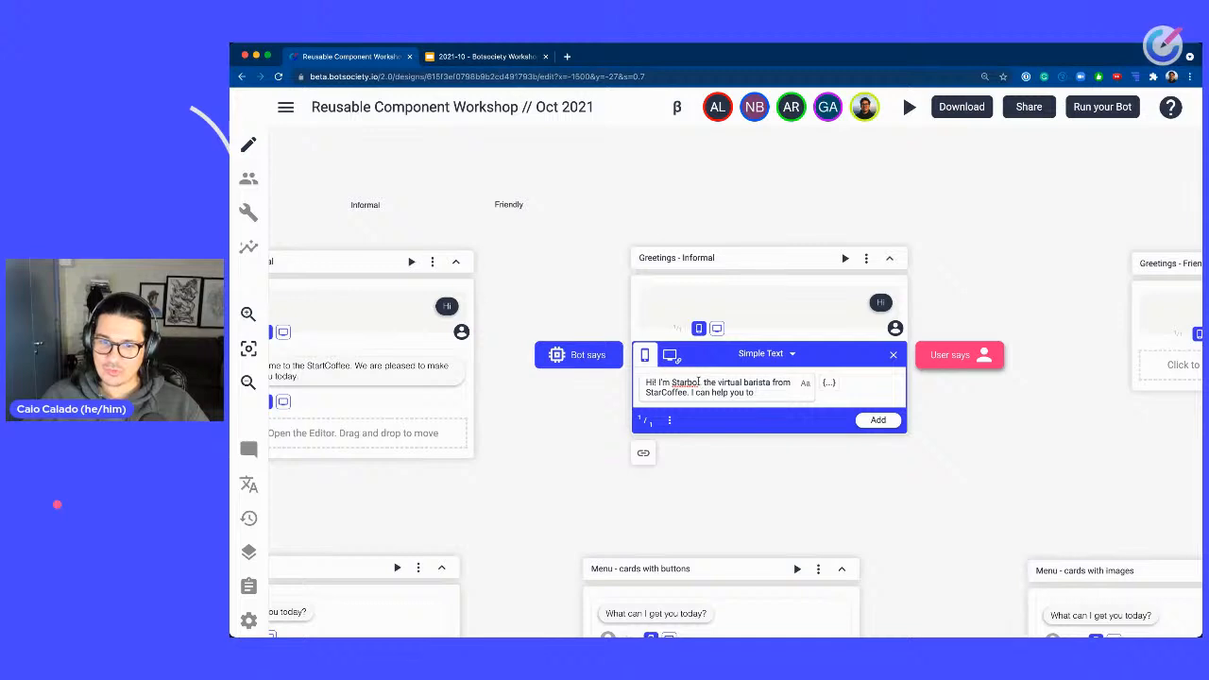
Finish the Informal bot message as "Hi! I'm Starbot, the virtual barista from StarCoffee. I can take your order details.", add it and close the editor.
{"action": "key", "text": "BackSpace"}
{"action": "key", "text": "BackSpace"}
{"action": "key", "text": "BackSpace"}
{"action": "key", "text": "BackSpace"}
{"action": "key", "text": "BackSpace"}
{"action": "key", "text": "BackSpace"}
{"action": "key", "text": "BackSpace"}
{"action": "key", "text": "BackSpace"}
{"action": "key", "text": "BackSpace"}
{"action": "key", "text": "BackSpace"}
{"action": "key", "text": "BackSpace"}
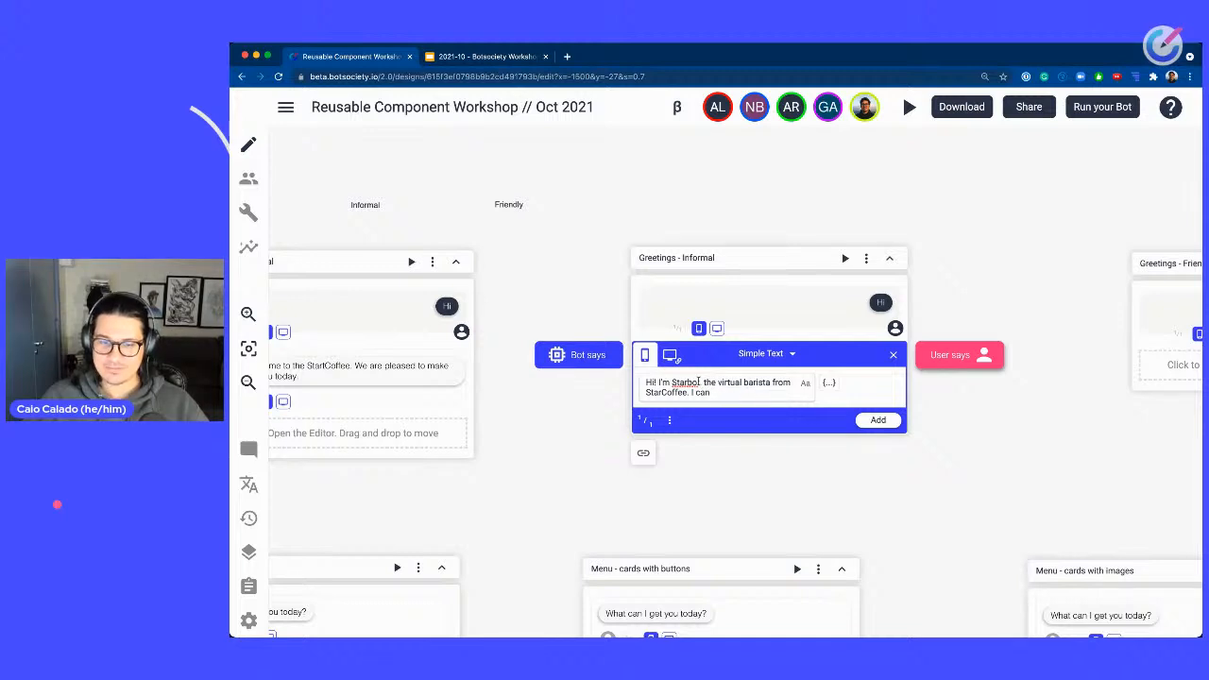
{"action": "type", "text": "take notes"}
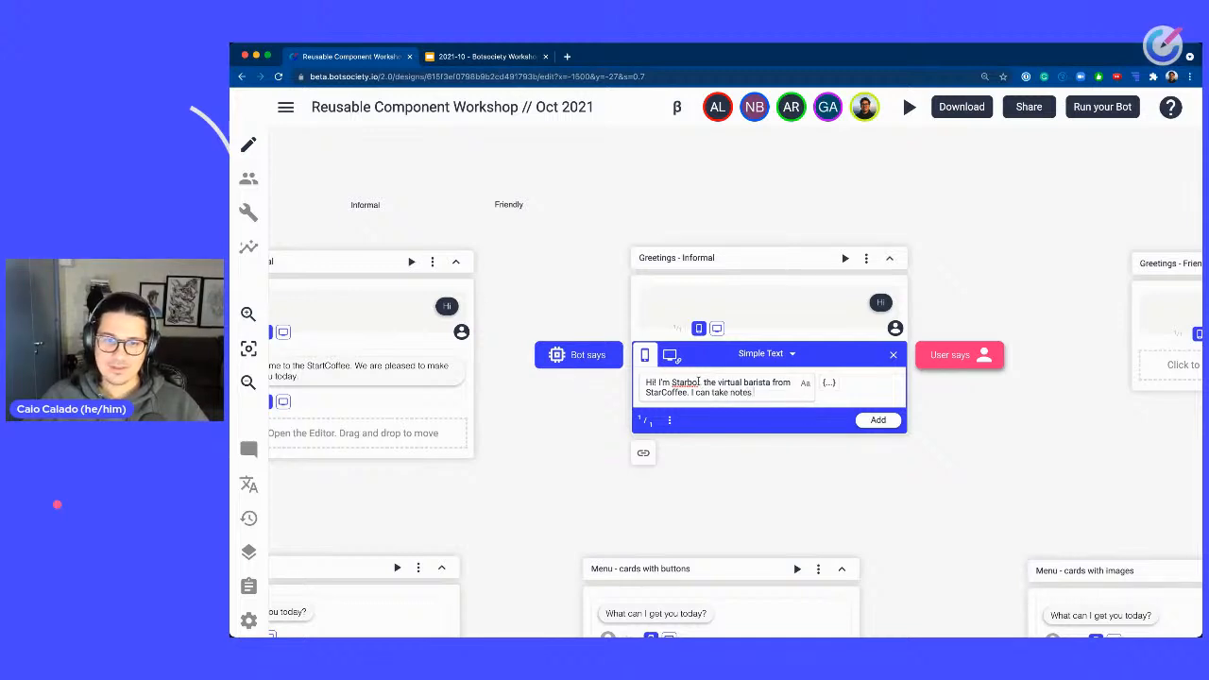
{"action": "type", "text": " from your order"}
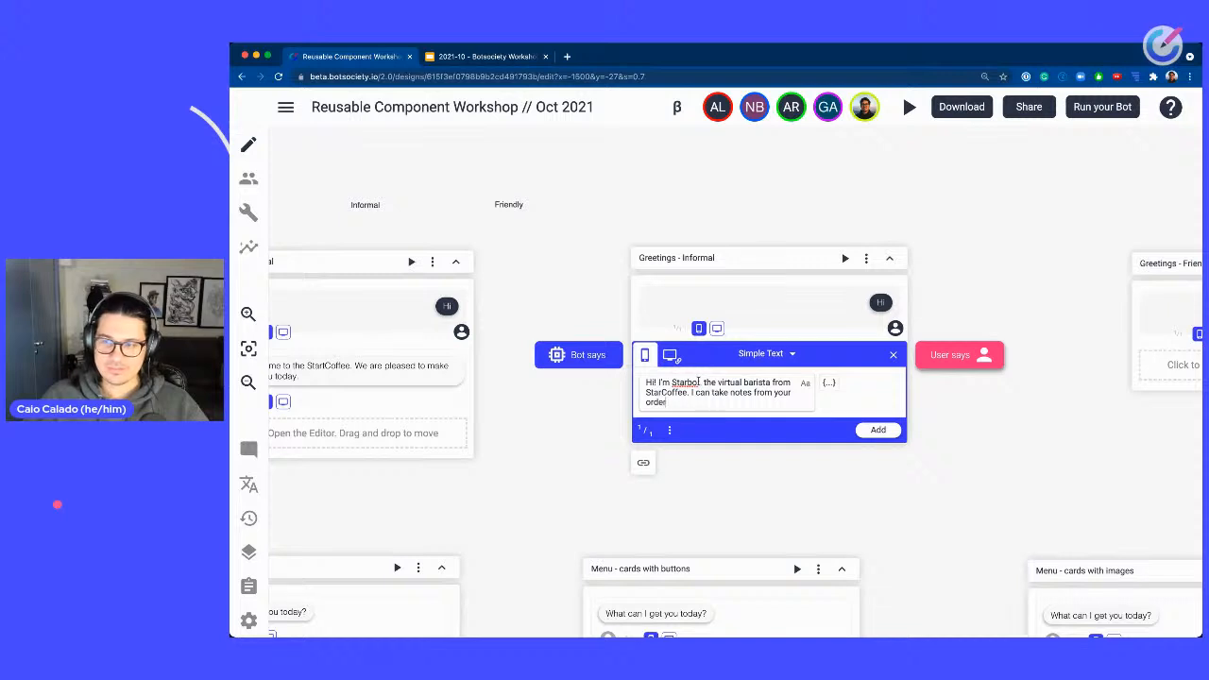
{"action": "key", "text": "alt+shift+Left"}
{"action": "key", "text": "alt+shift+Left"}
{"action": "key", "text": "alt+shift+Left"}
{"action": "key", "text": "alt+shift+Left"}
{"action": "key", "text": "alt+shift+Left"}
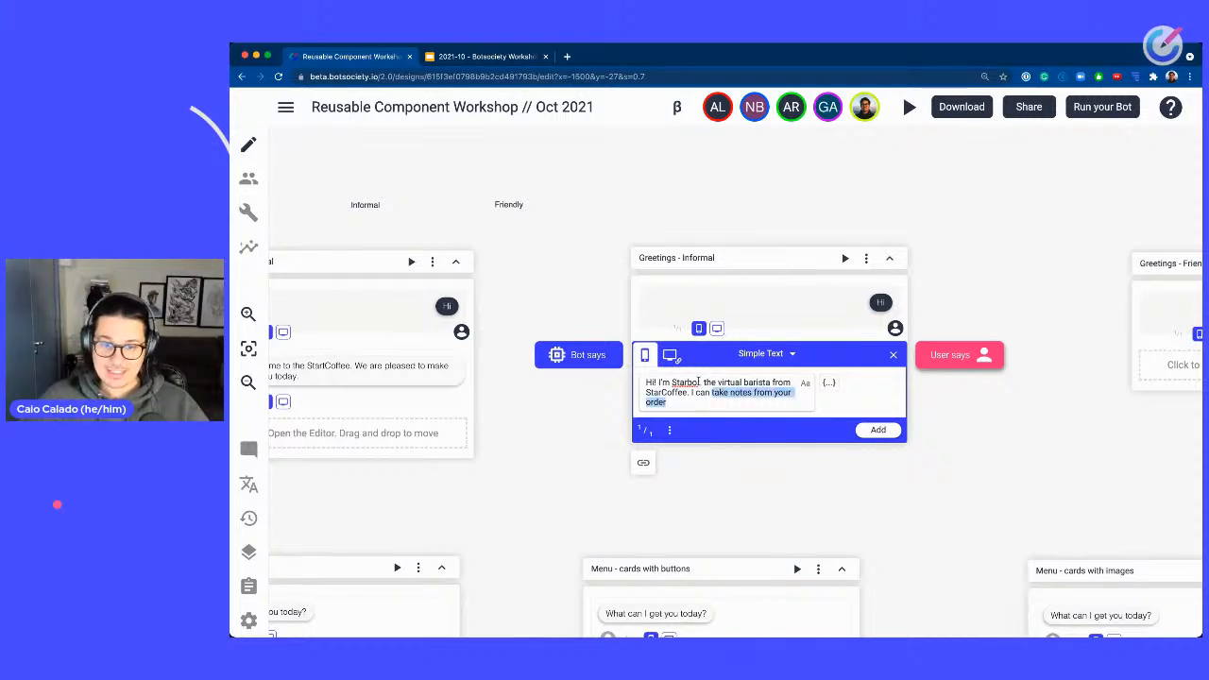
{"action": "key", "text": "alt+shift+Right"}
{"action": "key", "text": "alt+shift+Right"}
{"action": "key", "text": "alt+shift+Left"}
{"action": "type", "text": "you"}
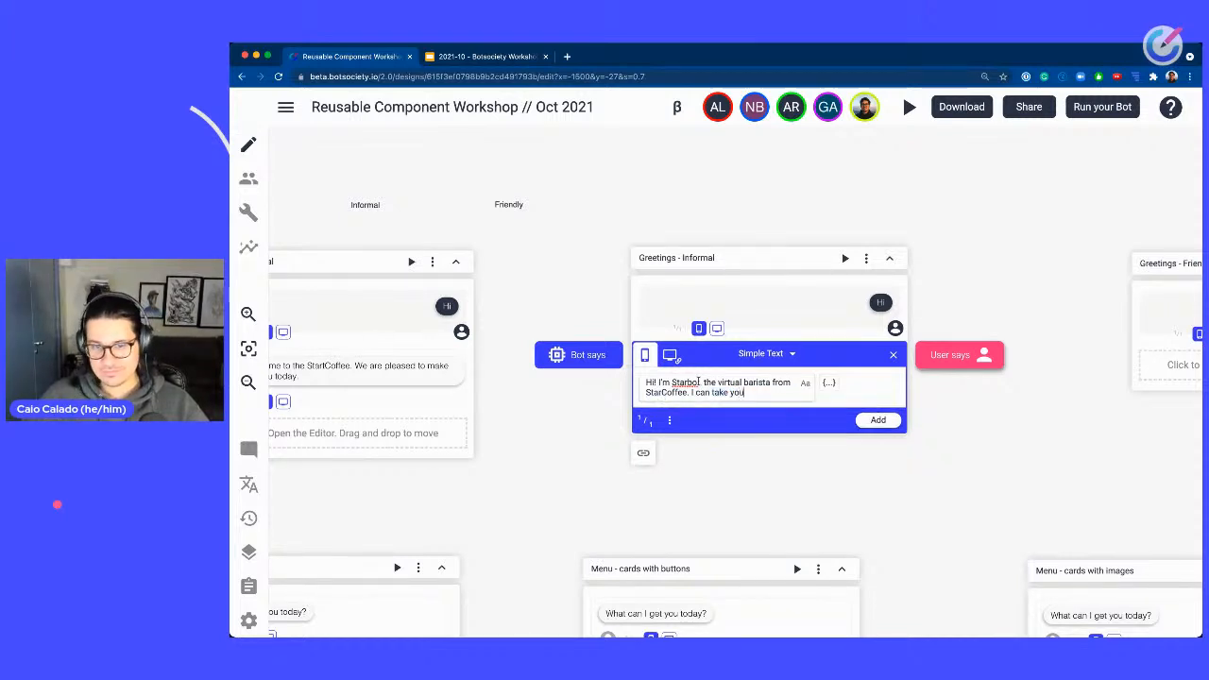
{"action": "type", "text": "r order d"}
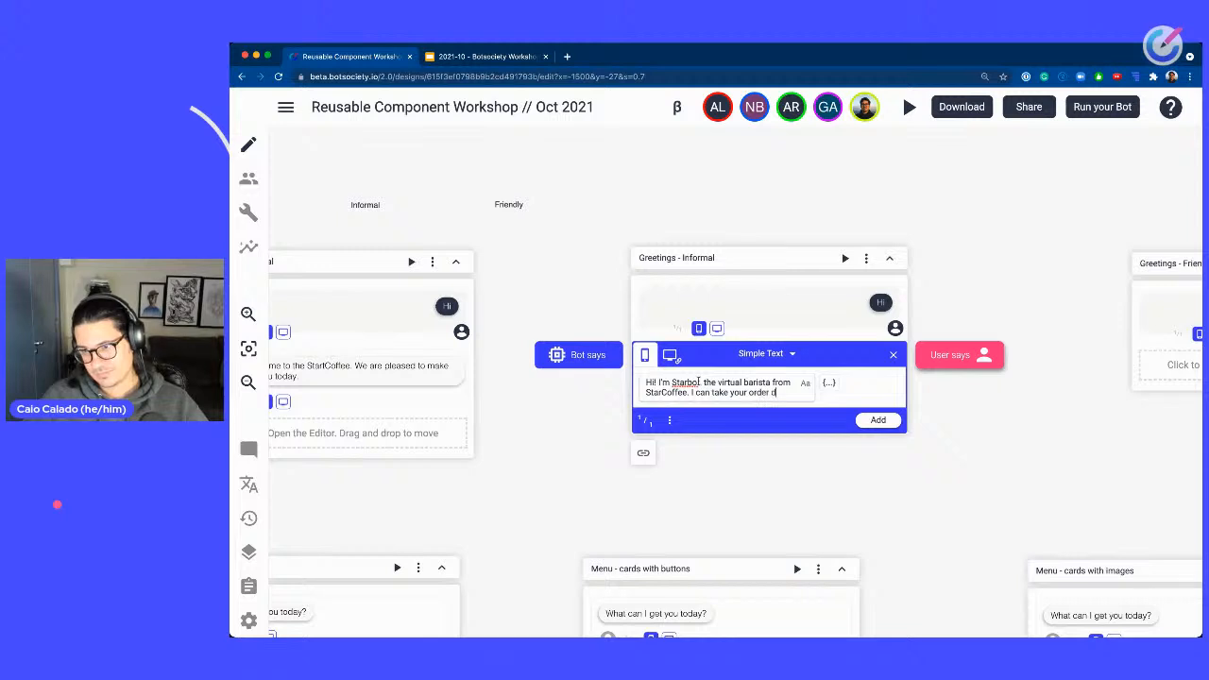
{"action": "type", "text": "etails."}
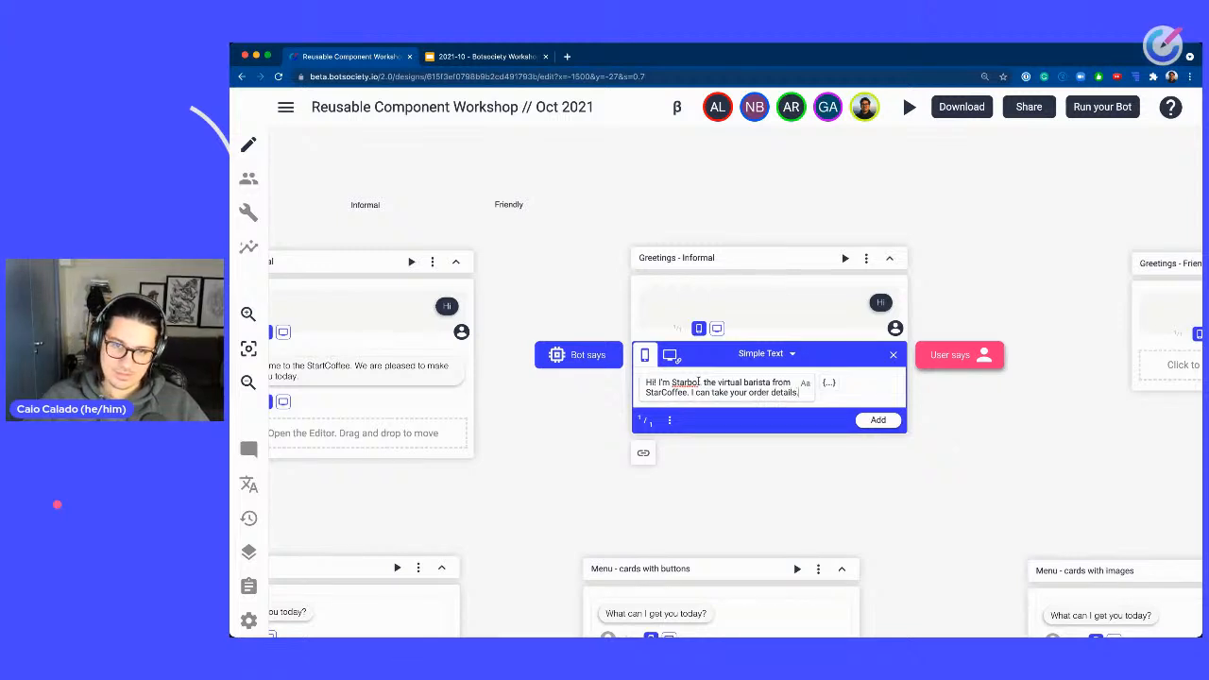
{"action": "left_click", "coordinate": [894, 425]}
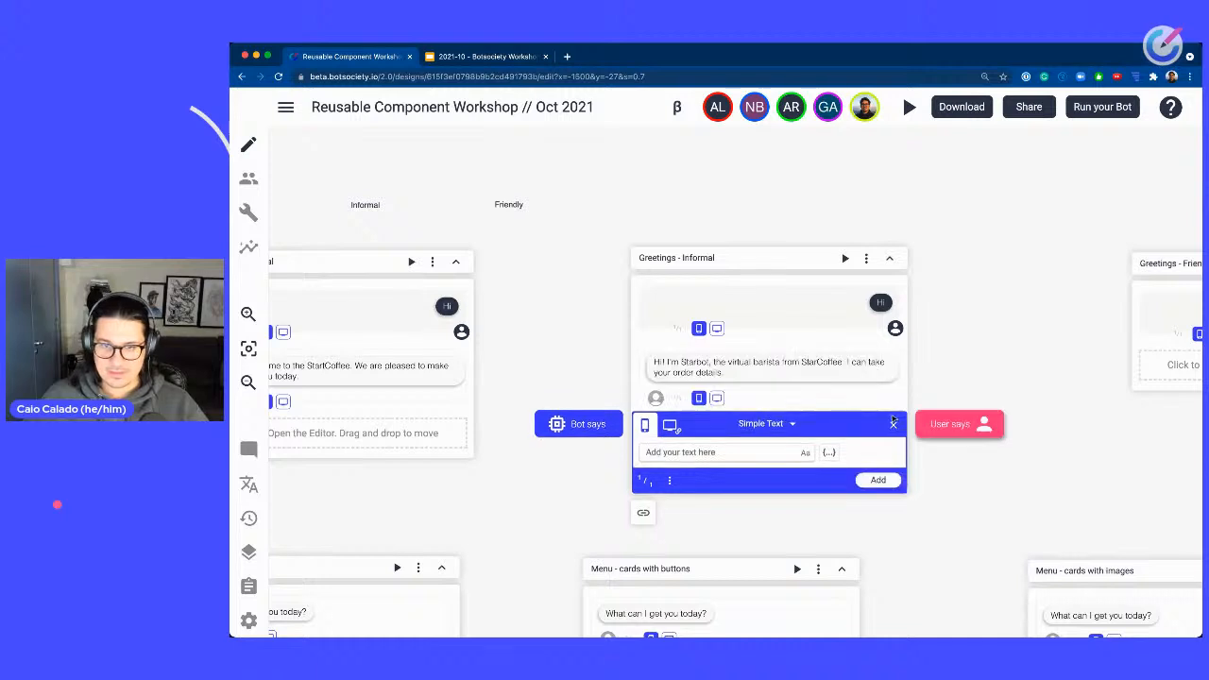
{"action": "left_click", "coordinate": [894, 423]}
Open the Greetings - Friendly message editor and write "Hey! Good to see you today! I'm Starbot, your virtual barista from StarCoffee ☕" followed by a line break.
{"action": "left_click_drag", "start_coordinate": [1027, 376], "coordinate": [1065, 378]}
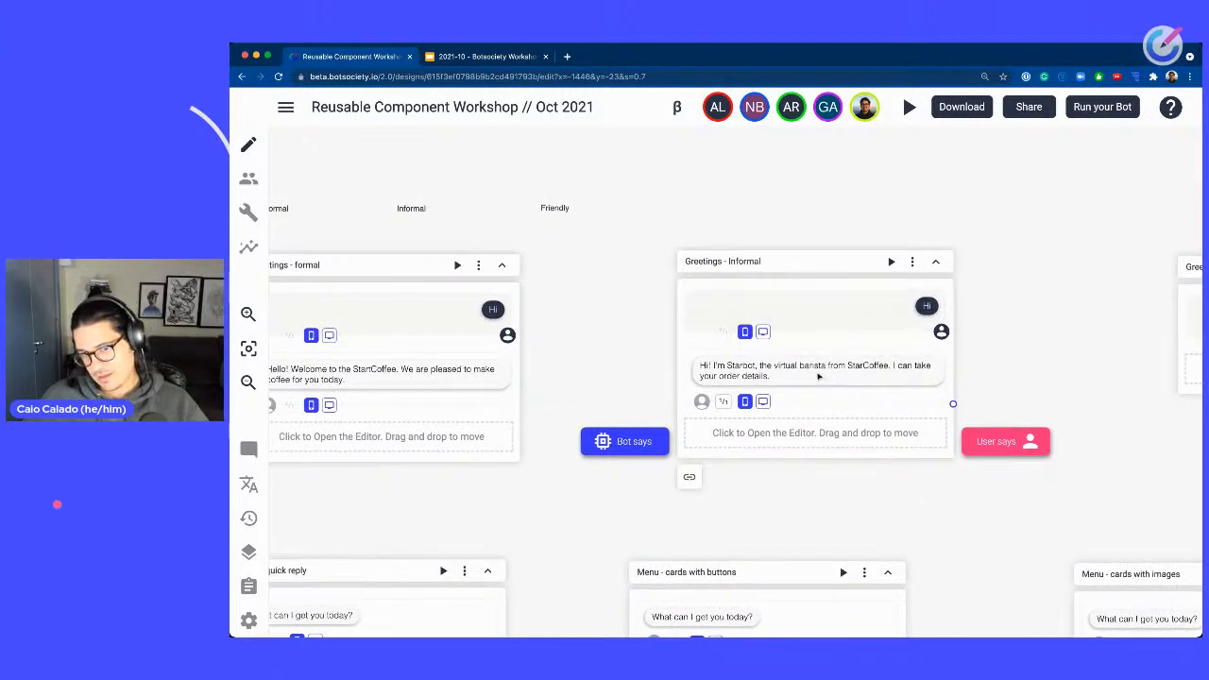
{"action": "left_click_drag", "start_coordinate": [1052, 357], "coordinate": [583, 328]}
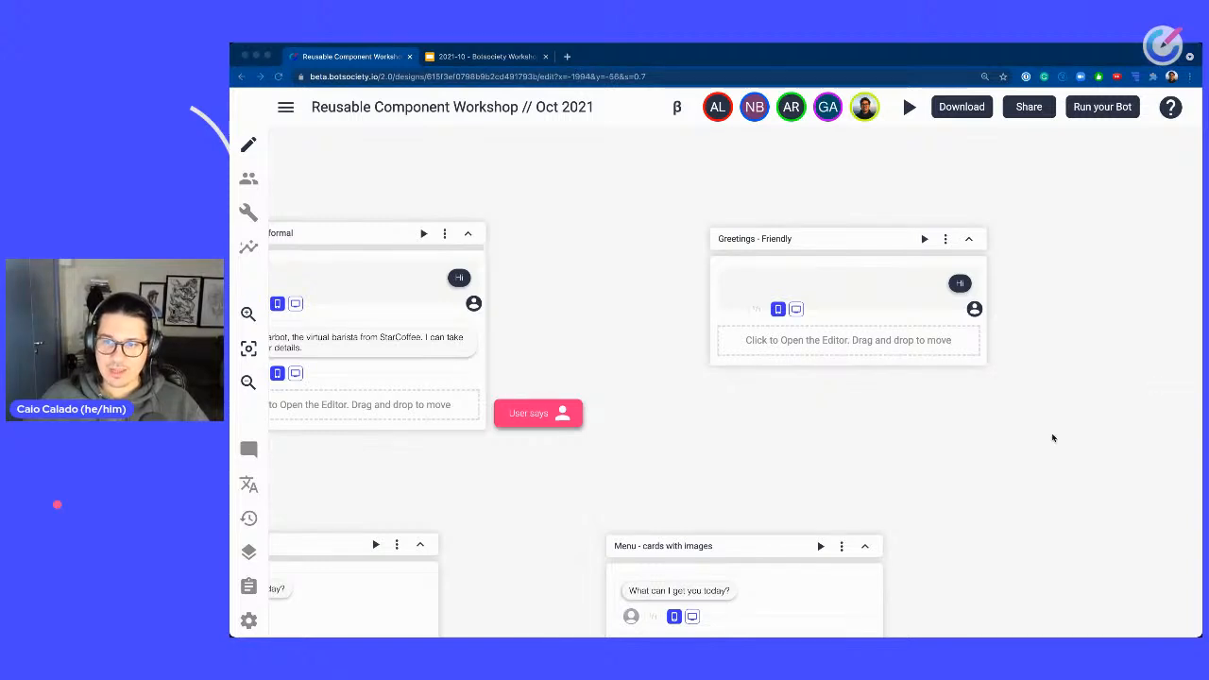
{"action": "left_click", "coordinate": [822, 341]}
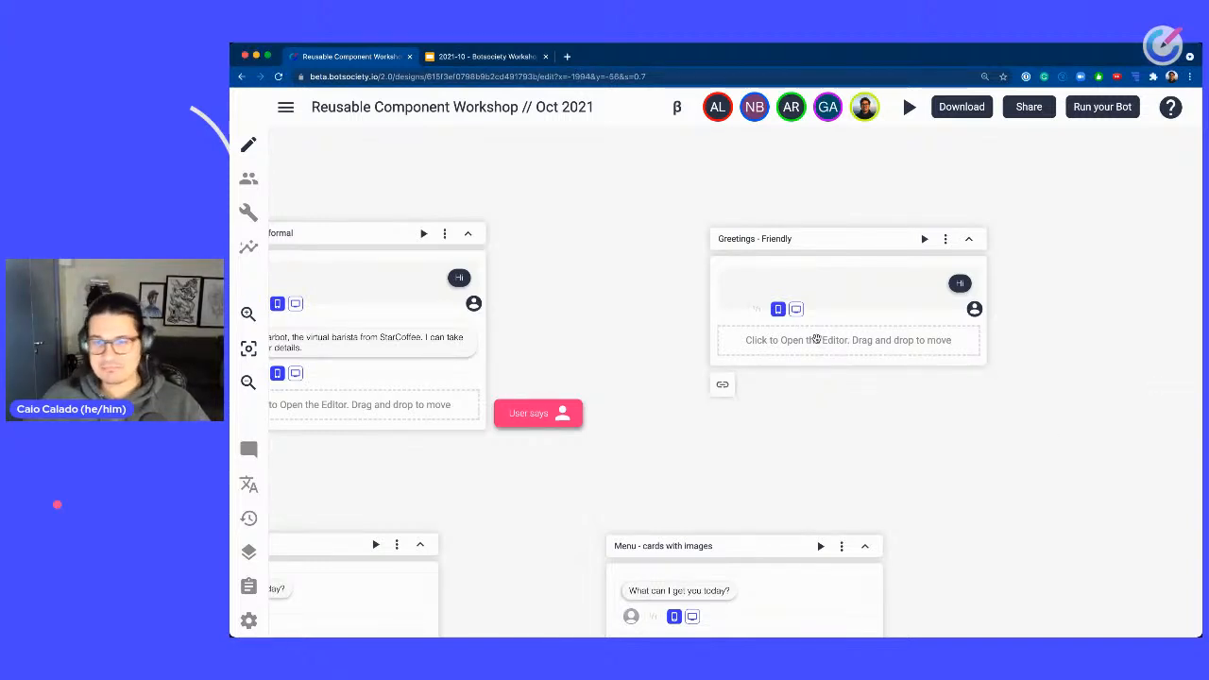
{"action": "left_click_drag", "start_coordinate": [818, 338], "coordinate": [818, 340]}
{"action": "left_click", "coordinate": [759, 342]}
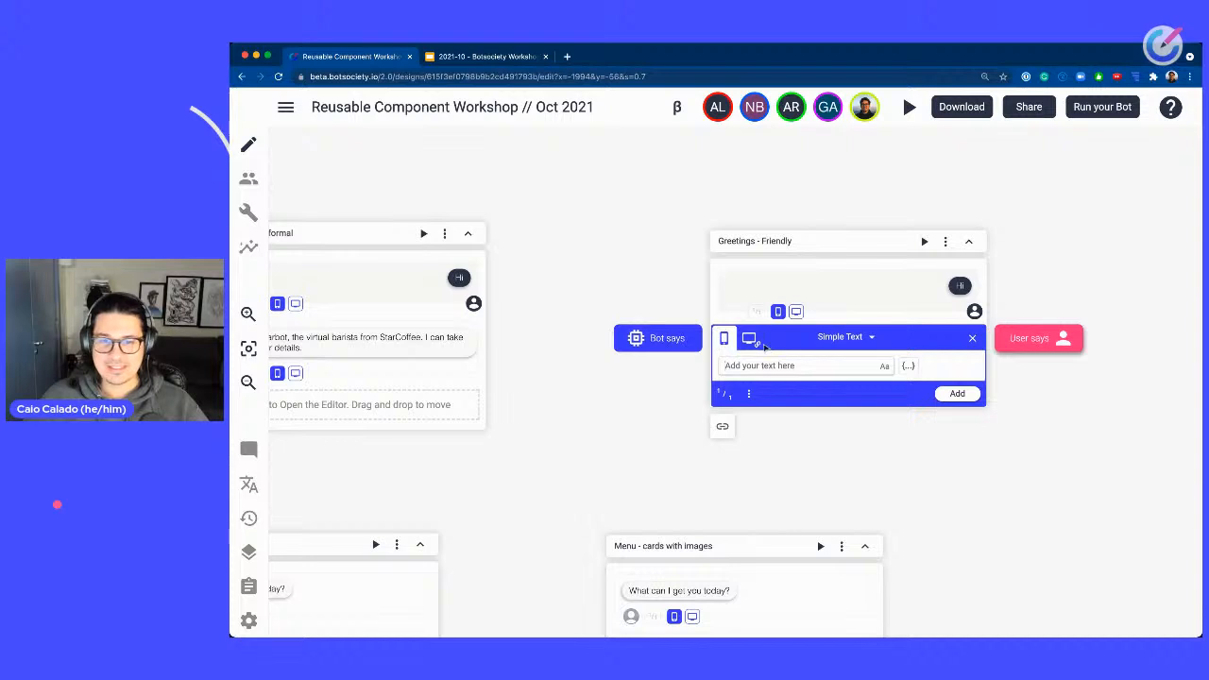
{"action": "type", "text": "Oh"}
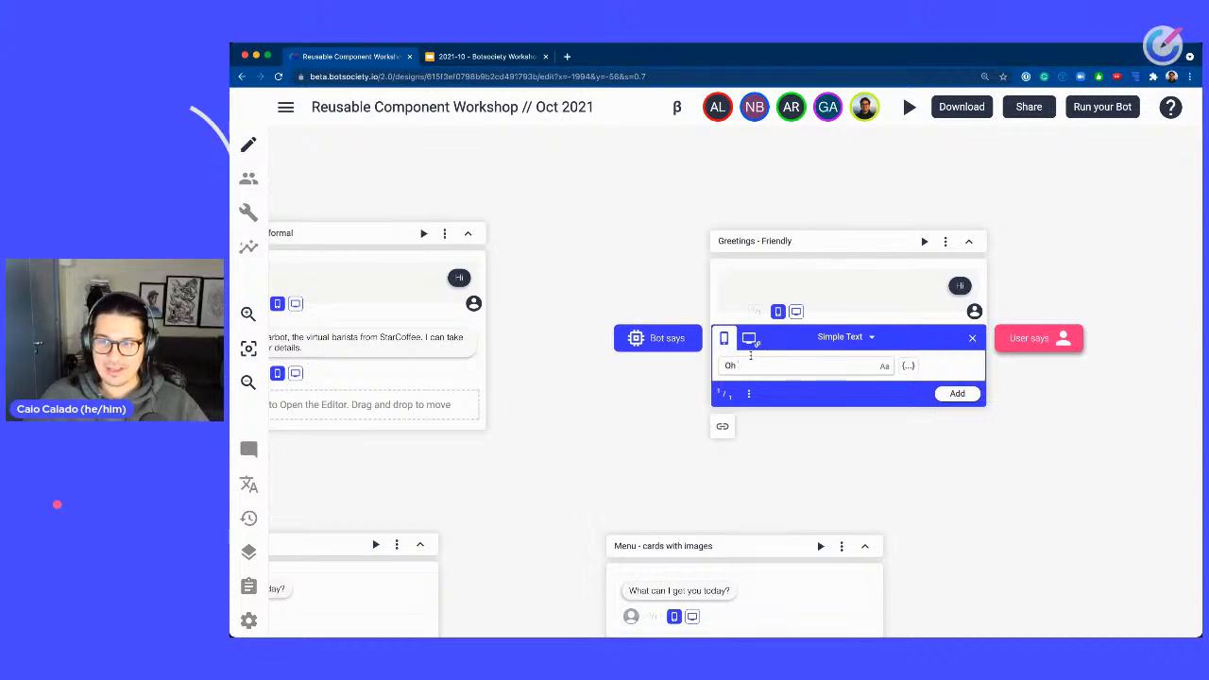
{"action": "key", "text": "BackSpace"}
{"action": "key", "text": "BackSpace"}
{"action": "type", "text": "Hey!"}
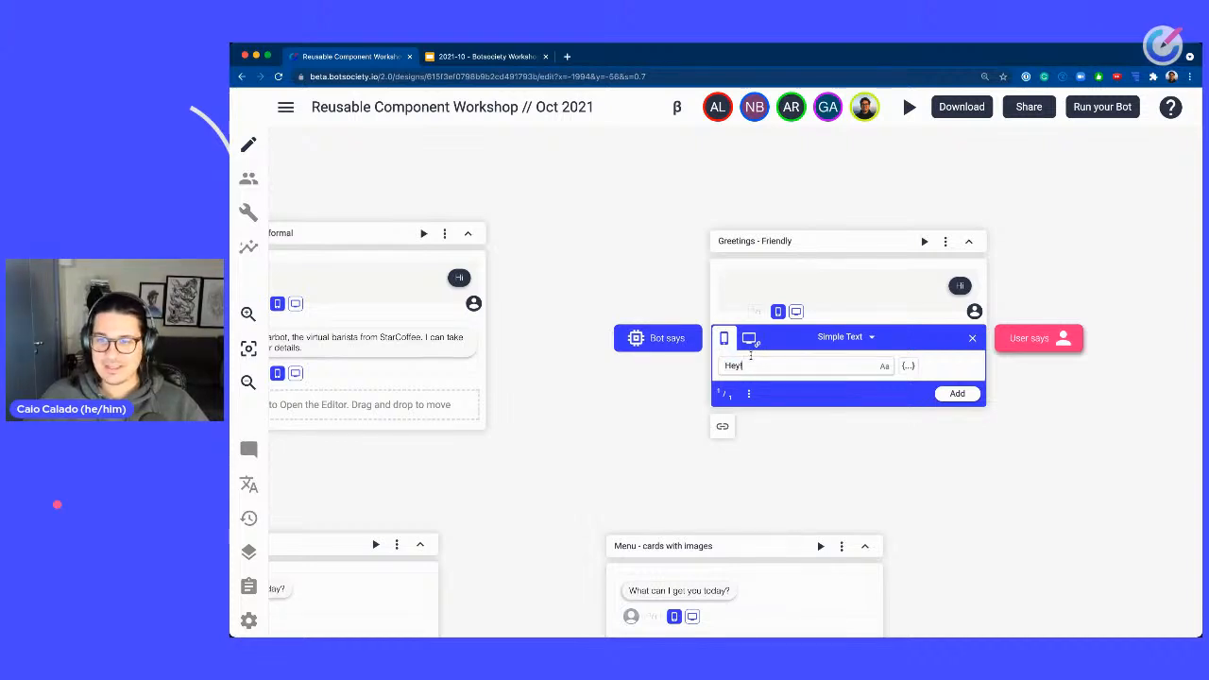
{"action": "type", "text": " Good"}
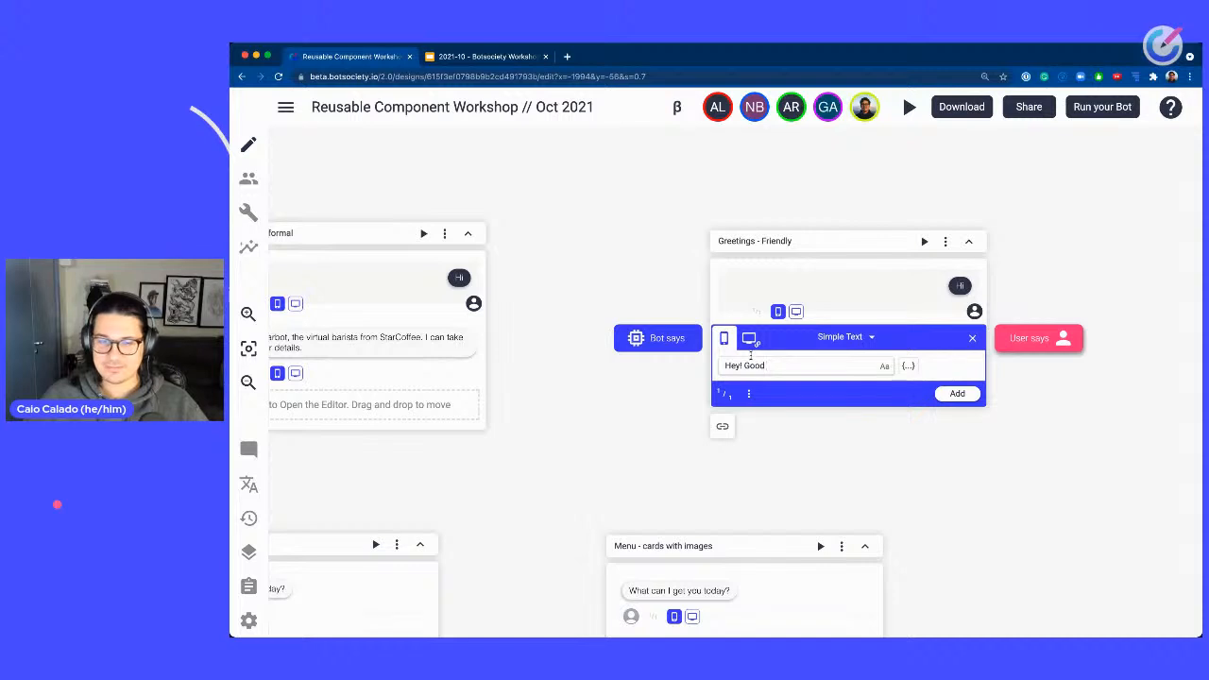
{"action": "type", "text": " to see you today! "}
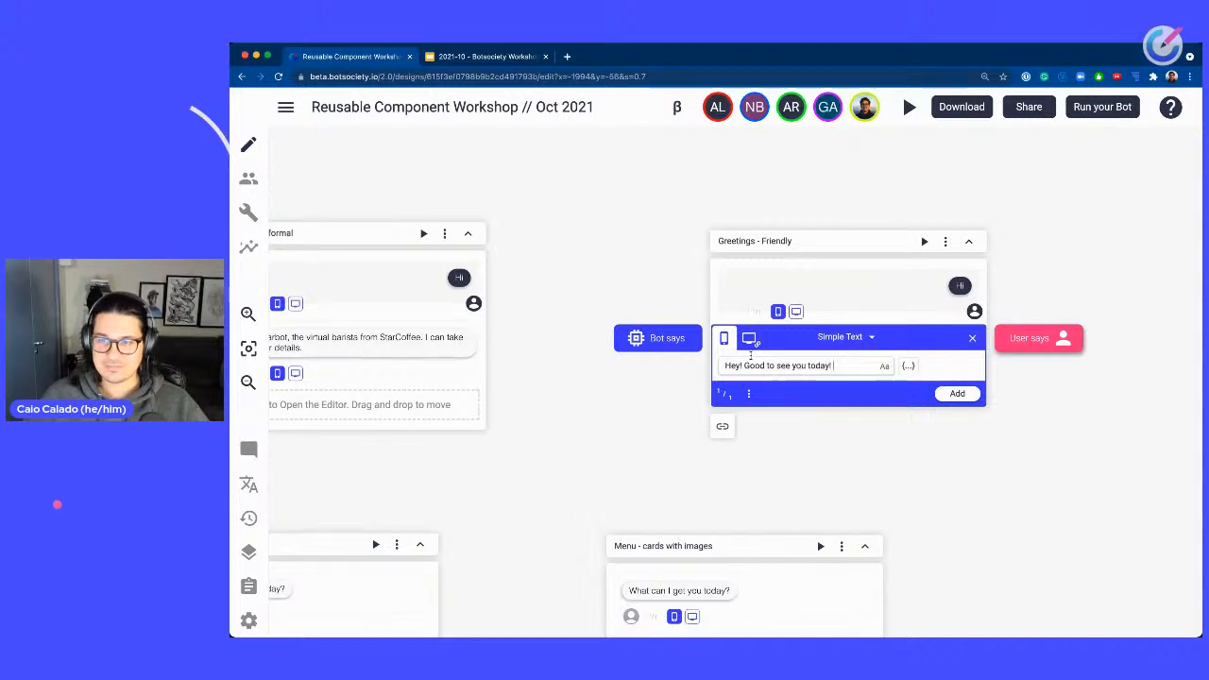
{"action": "type", "text": "I'm Starbot, you"}
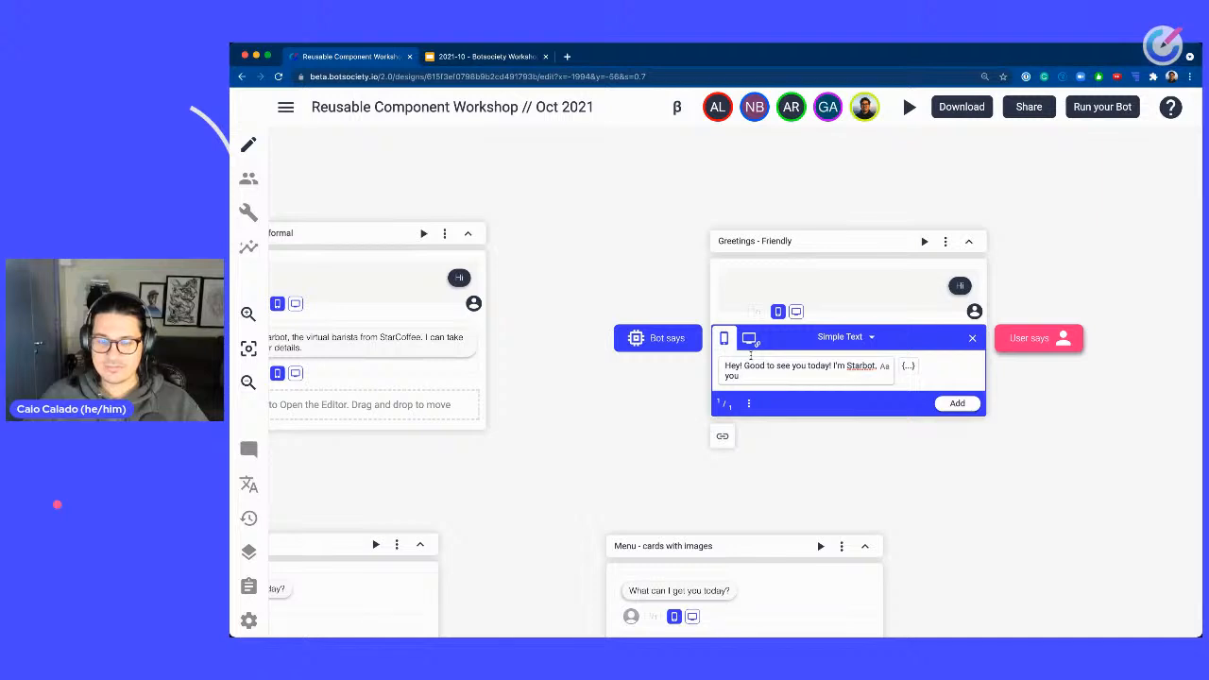
{"action": "type", "text": "r virtual barista from Star"}
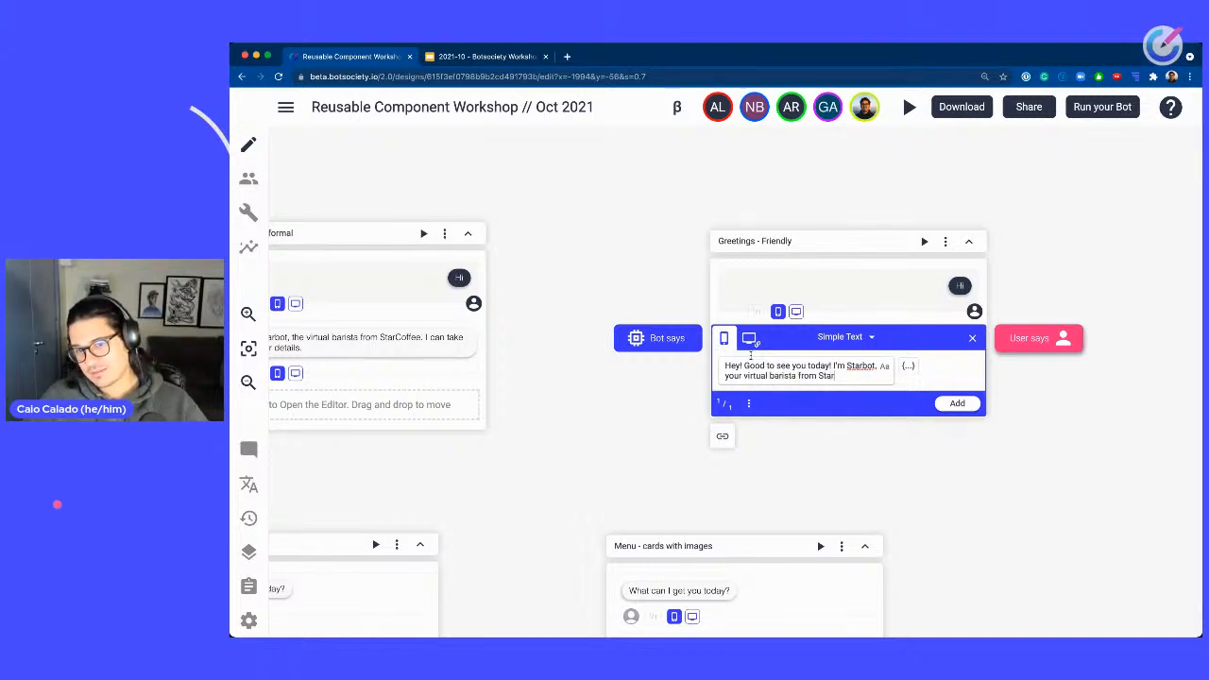
{"action": "type", "text": "Coffee"}
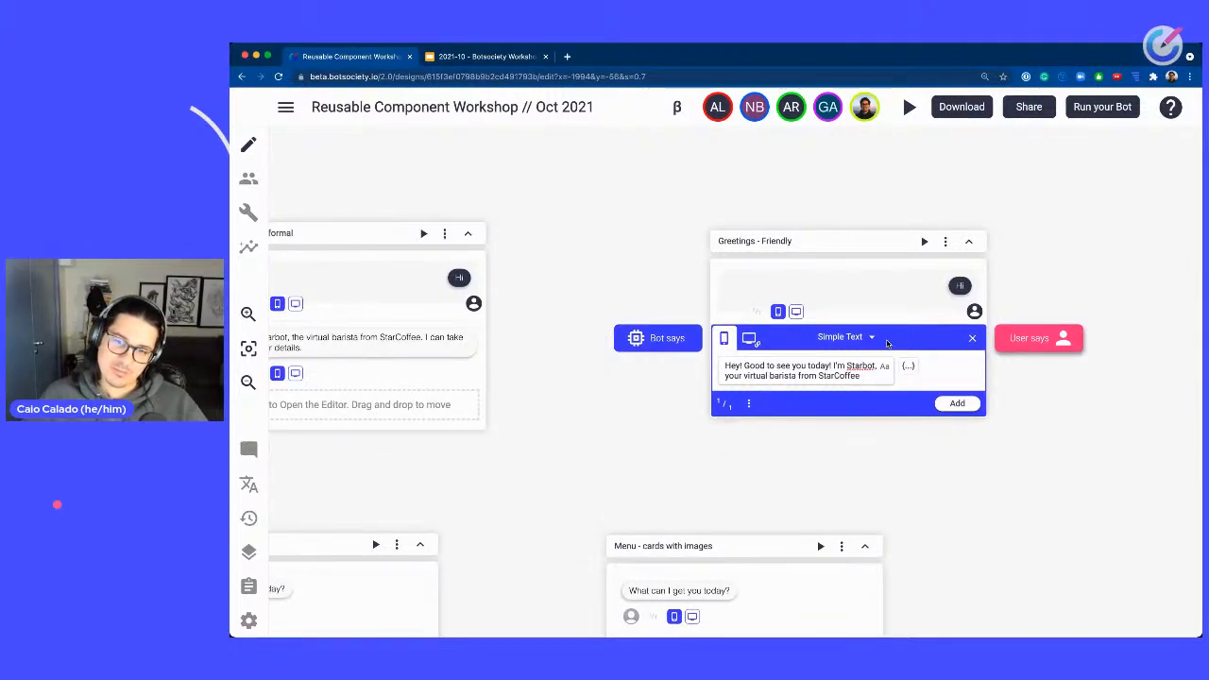
{"action": "type", "text": "☕"}
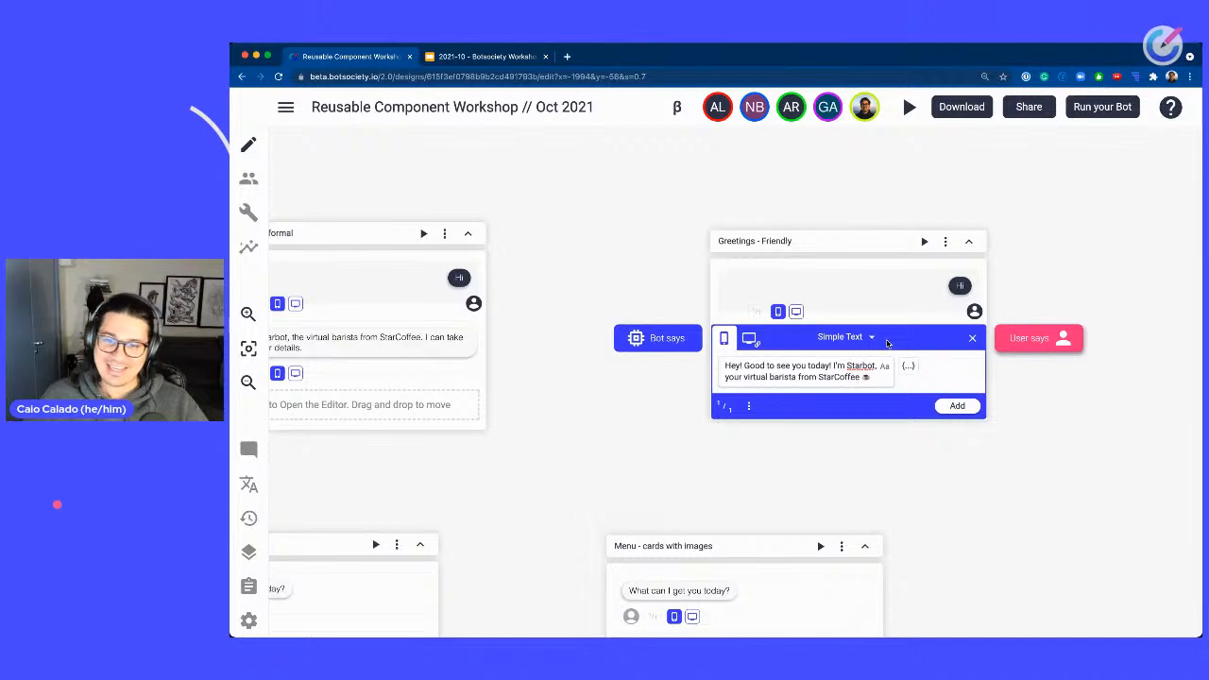
{"action": "key", "text": "shift+Return"}
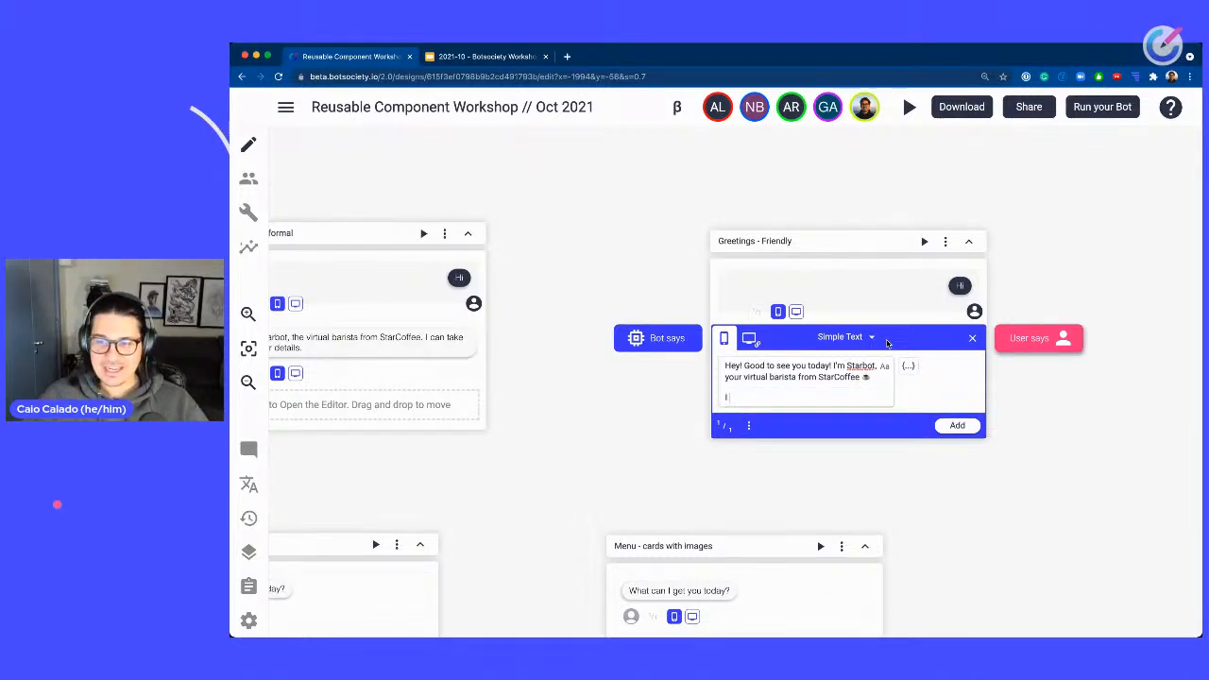
Complete the Friendly message with the line "I can start your order and help you to save time." and add it.
{"action": "type", "text": "I can start taking notes f"}
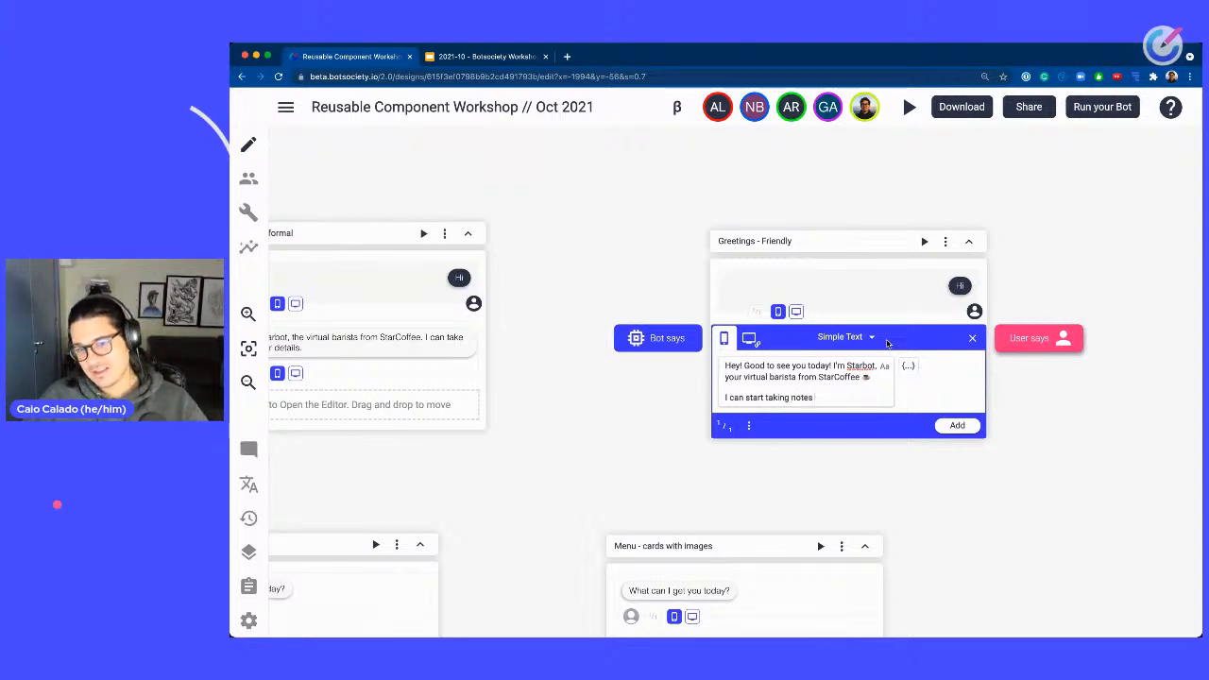
{"action": "key", "text": "BackSpace"}
{"action": "key", "text": "BackSpace"}
{"action": "key", "text": "BackSpace"}
{"action": "key", "text": "BackSpace"}
{"action": "key", "text": "BackSpace"}
{"action": "key", "text": "BackSpace"}
{"action": "key", "text": "BackSpace"}
{"action": "key", "text": "BackSpace"}
{"action": "key", "text": "BackSpace"}
{"action": "key", "text": "BackSpace"}
{"action": "key", "text": "BackSpace"}
{"action": "key", "text": "BackSpace"}
{"action": "key", "text": "BackSpace"}
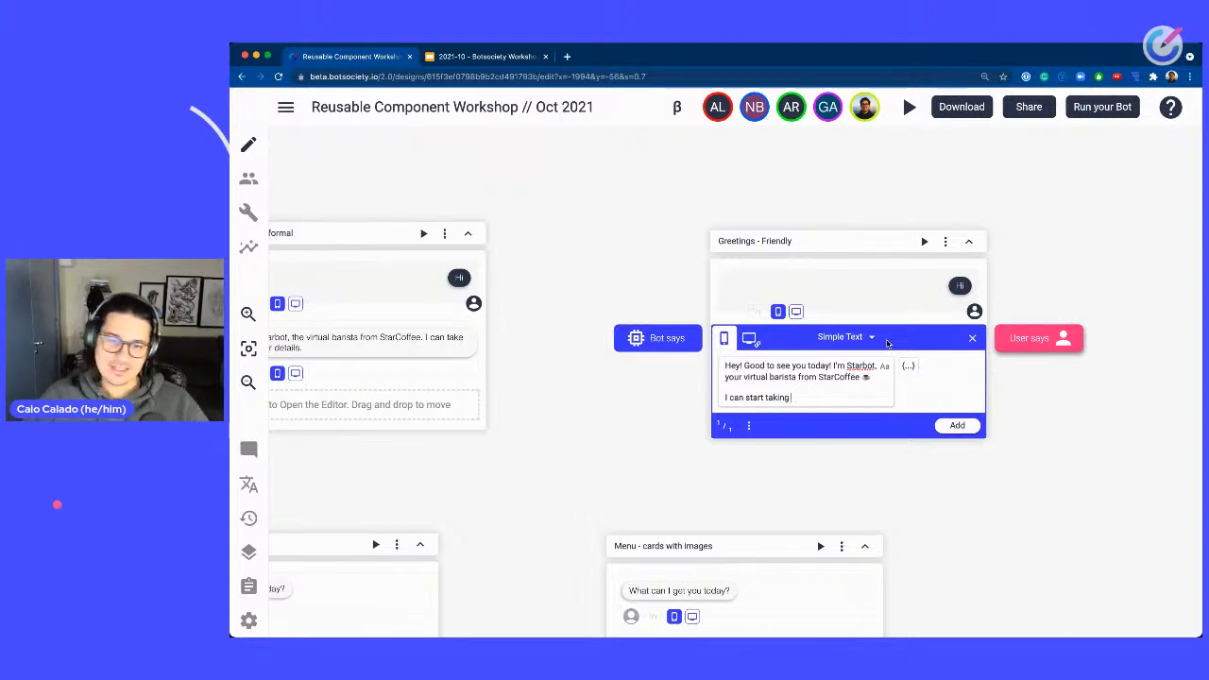
{"action": "key", "text": "BackSpace"}
{"action": "key", "text": "BackSpace"}
{"action": "key", "text": "BackSpace"}
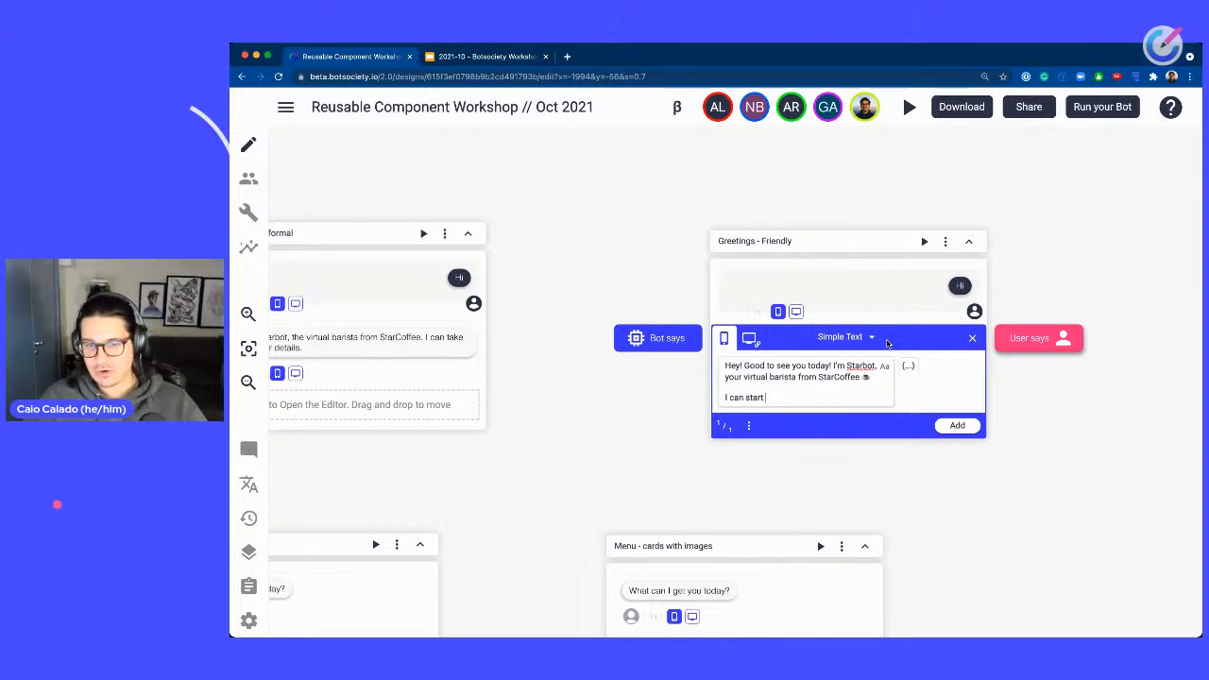
{"action": "type", "text": "your order and hel"}
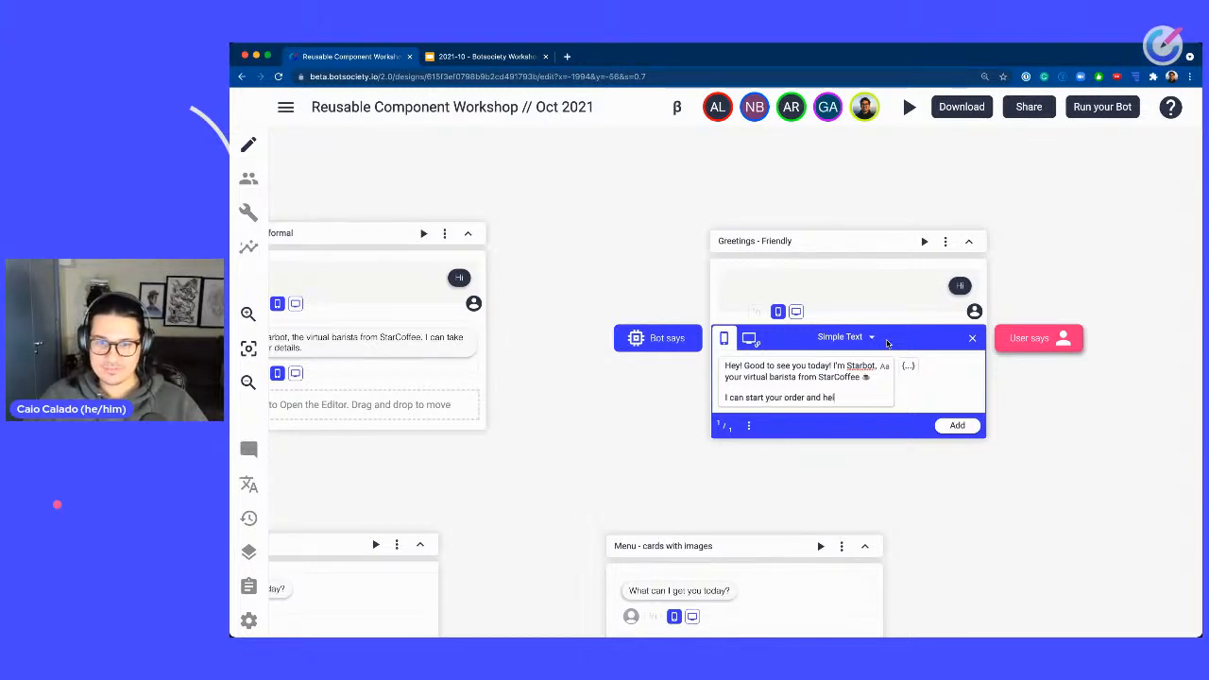
{"action": "type", "text": "p you to save t"}
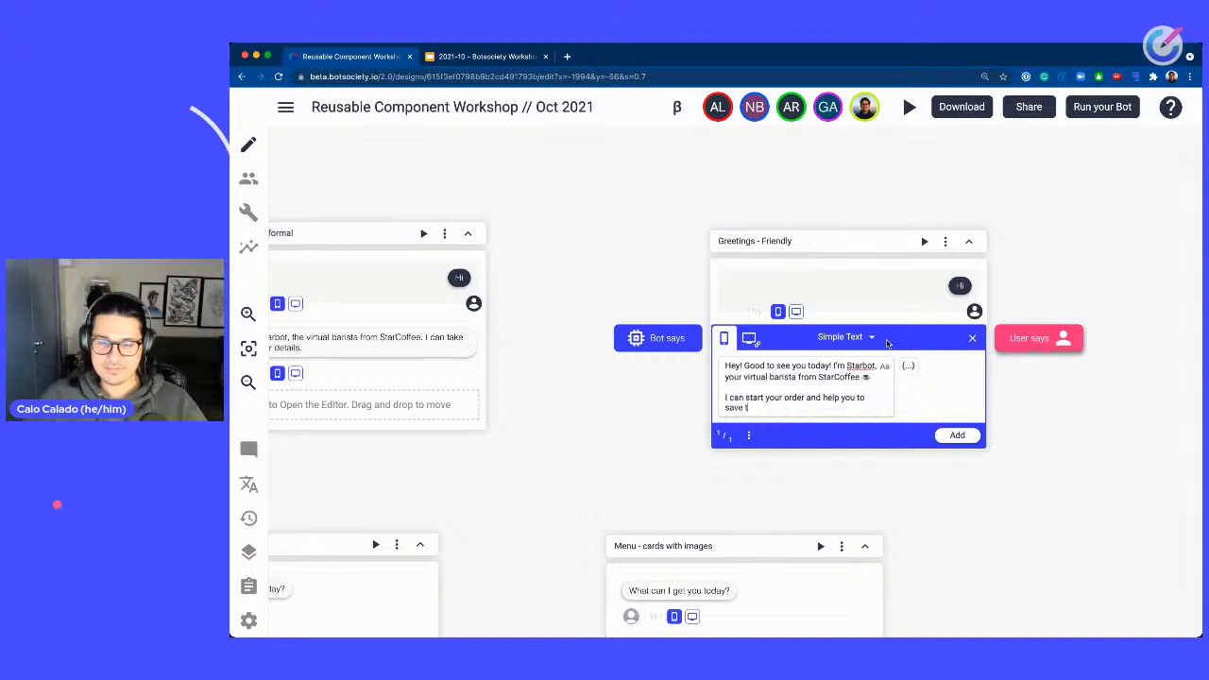
{"action": "type", "text": "aime"}
{"action": "key", "text": "BackSpace"}
{"action": "key", "text": "BackSpace"}
{"action": "key", "text": "BackSpace"}
{"action": "key", "text": "BackSpace"}
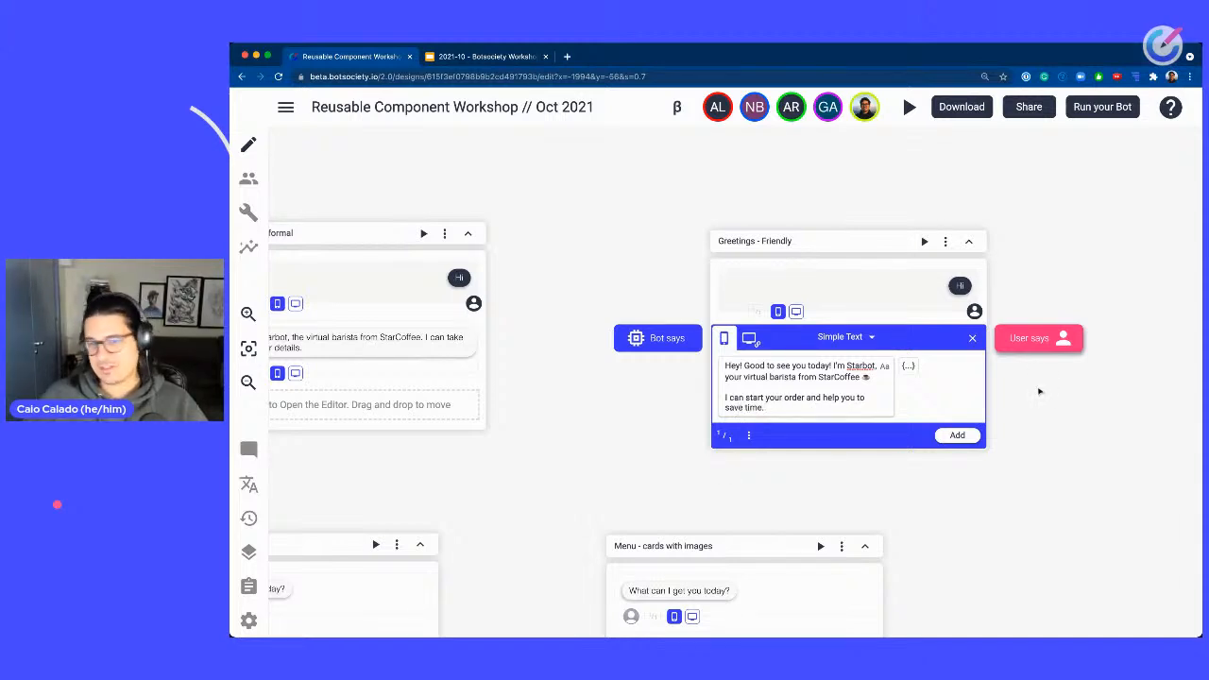
{"action": "left_click", "coordinate": [957, 436]}
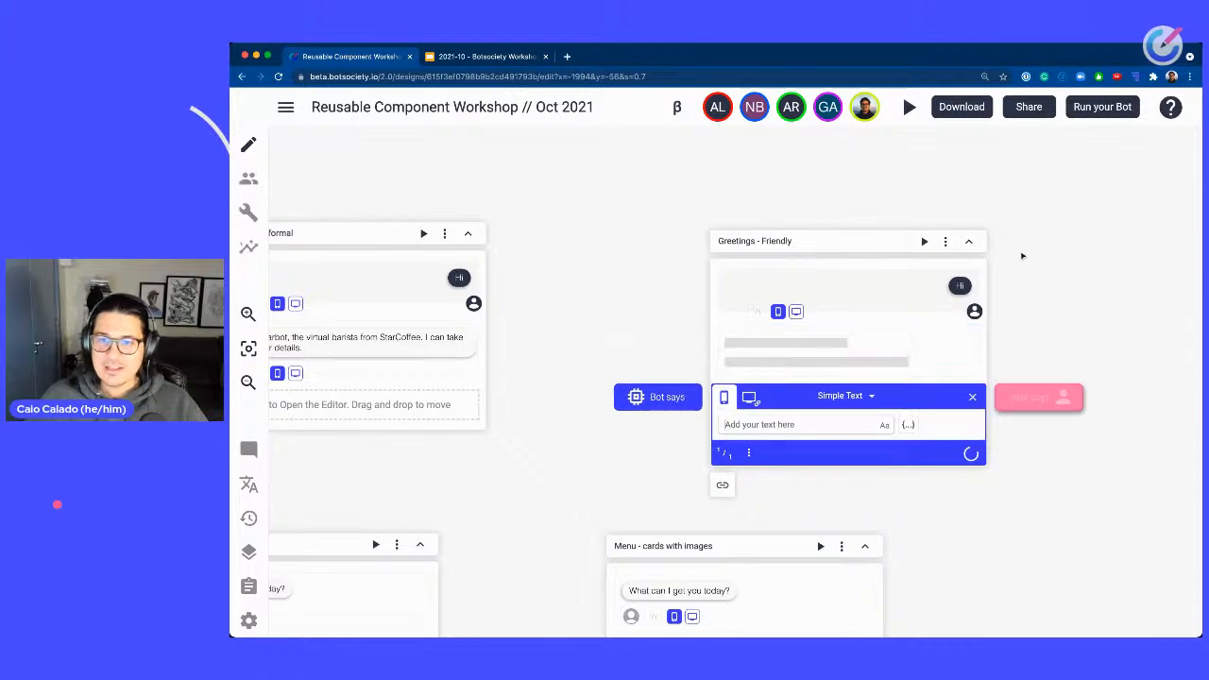
Pan across the canvas to review the Greetings and Menu components.
{"action": "left_click_drag", "start_coordinate": [1049, 335], "coordinate": [1132, 268]}
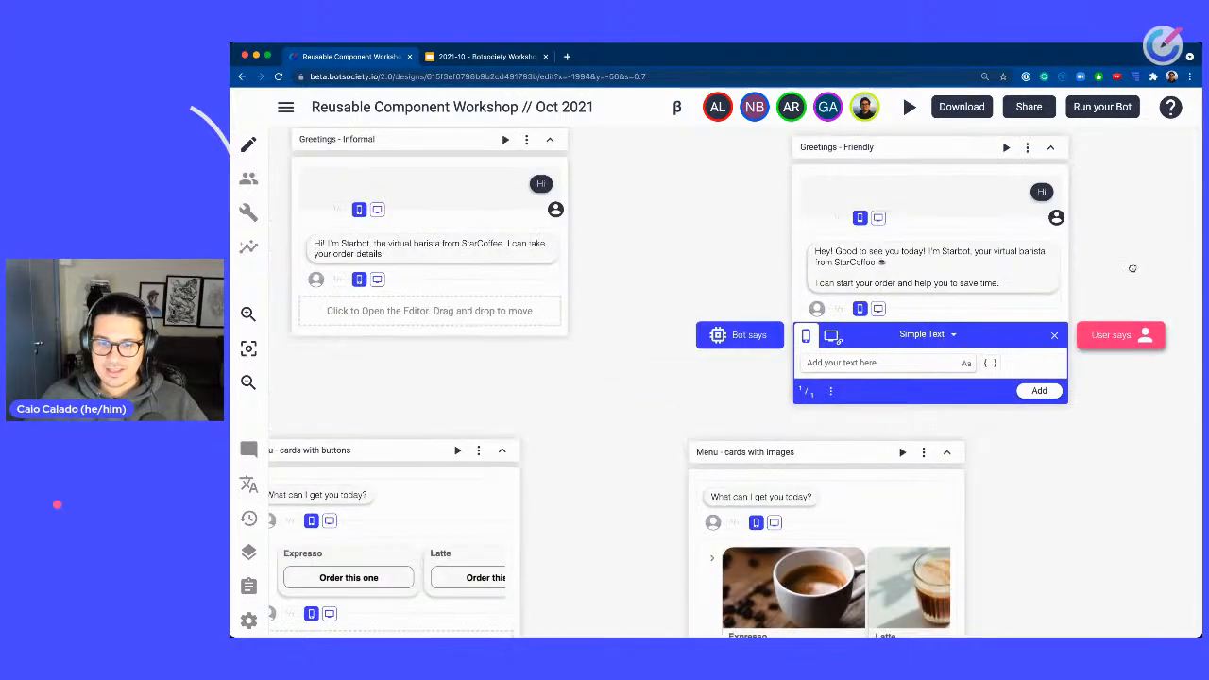
{"action": "scroll", "coordinate": [746, 406], "scroll_direction": "right", "scroll_amount": 5}
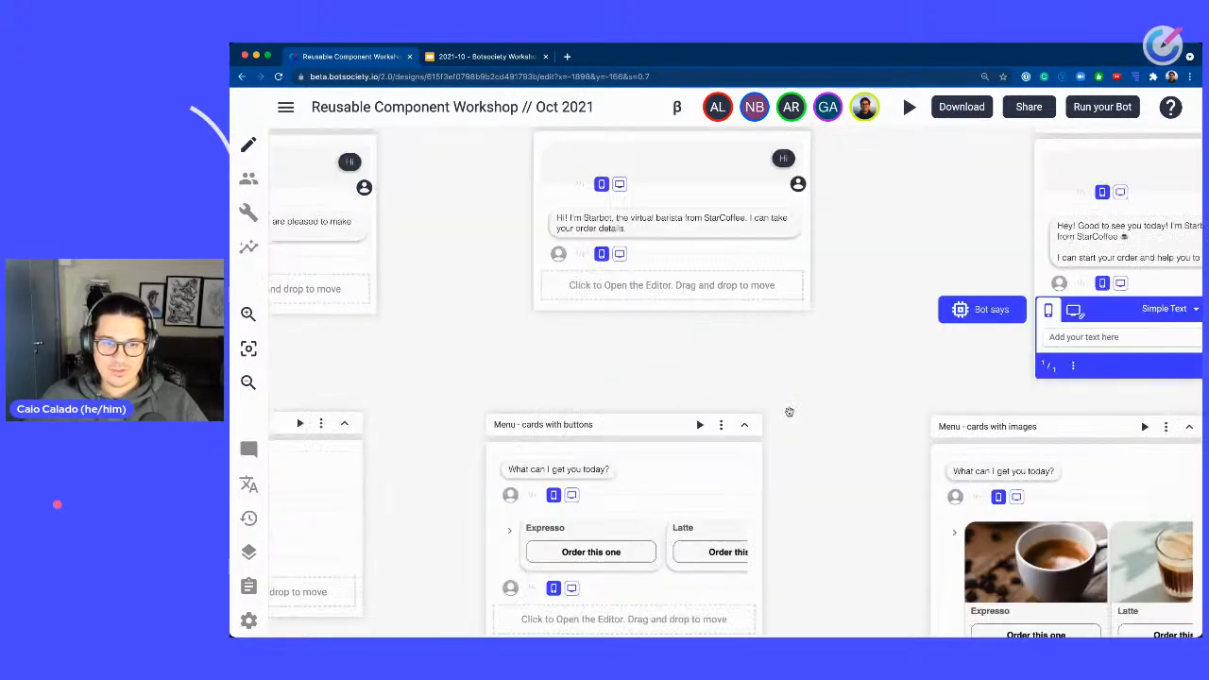
{"action": "left_click_drag", "start_coordinate": [599, 476], "coordinate": [948, 421]}
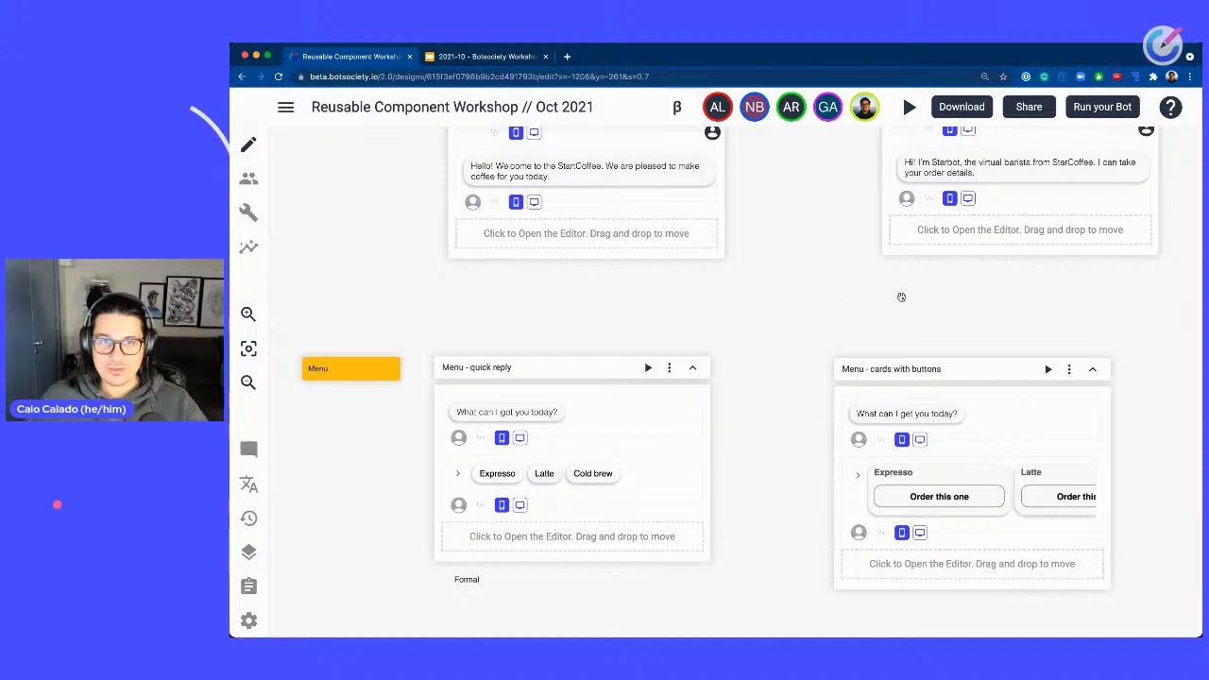
{"action": "left_click_drag", "start_coordinate": [902, 297], "coordinate": [627, 243]}
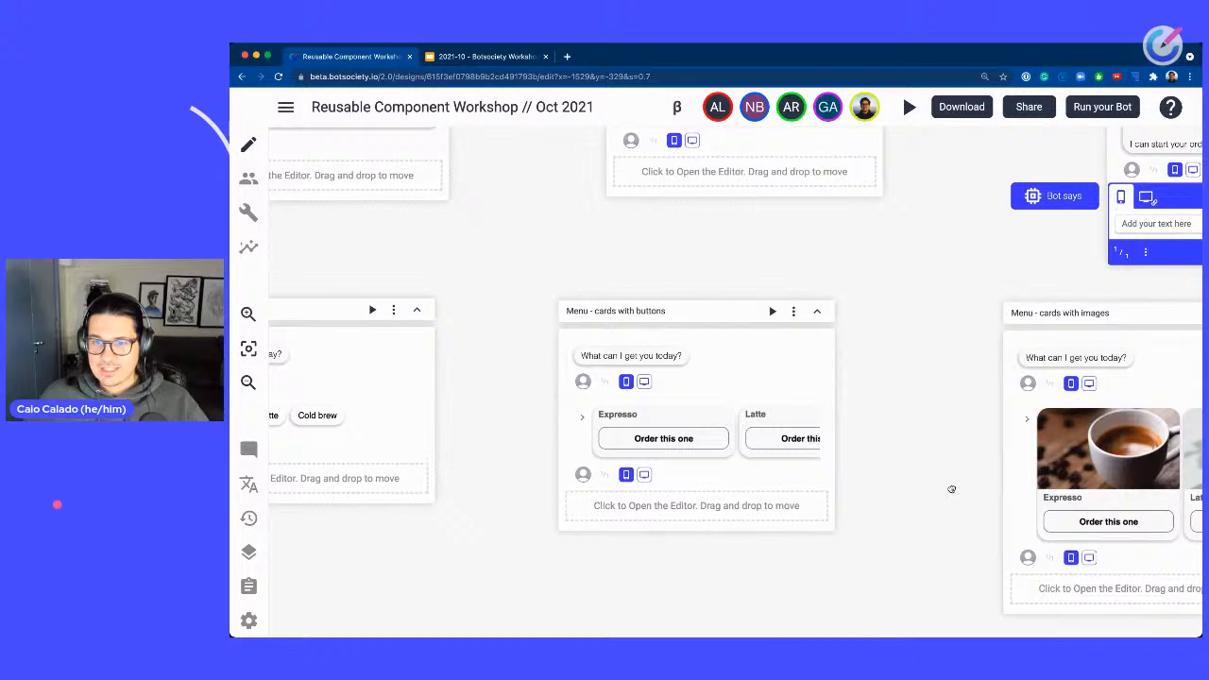
{"action": "left_click_drag", "start_coordinate": [951, 490], "coordinate": [596, 498]}
{"action": "left_click_drag", "start_coordinate": [580, 246], "coordinate": [1149, 515]}
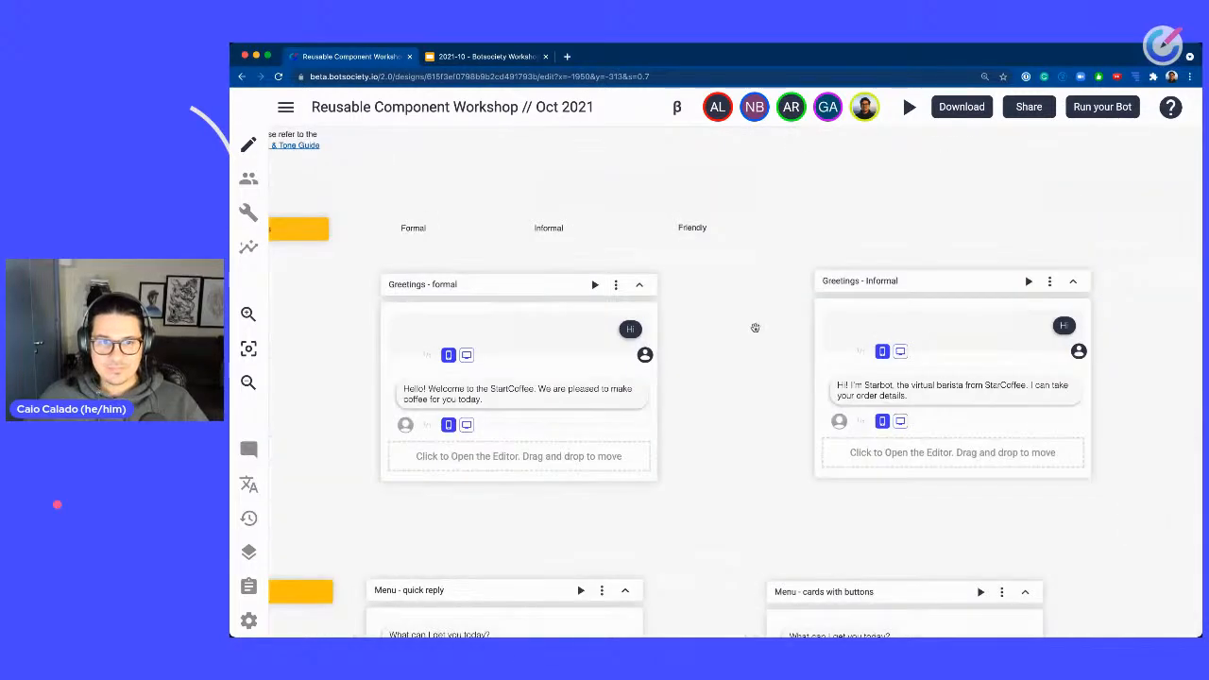
{"action": "left_click_drag", "start_coordinate": [756, 327], "coordinate": [1025, 339]}
{"action": "scroll", "coordinate": [612, 479], "scroll_direction": "down", "scroll_amount": 3}
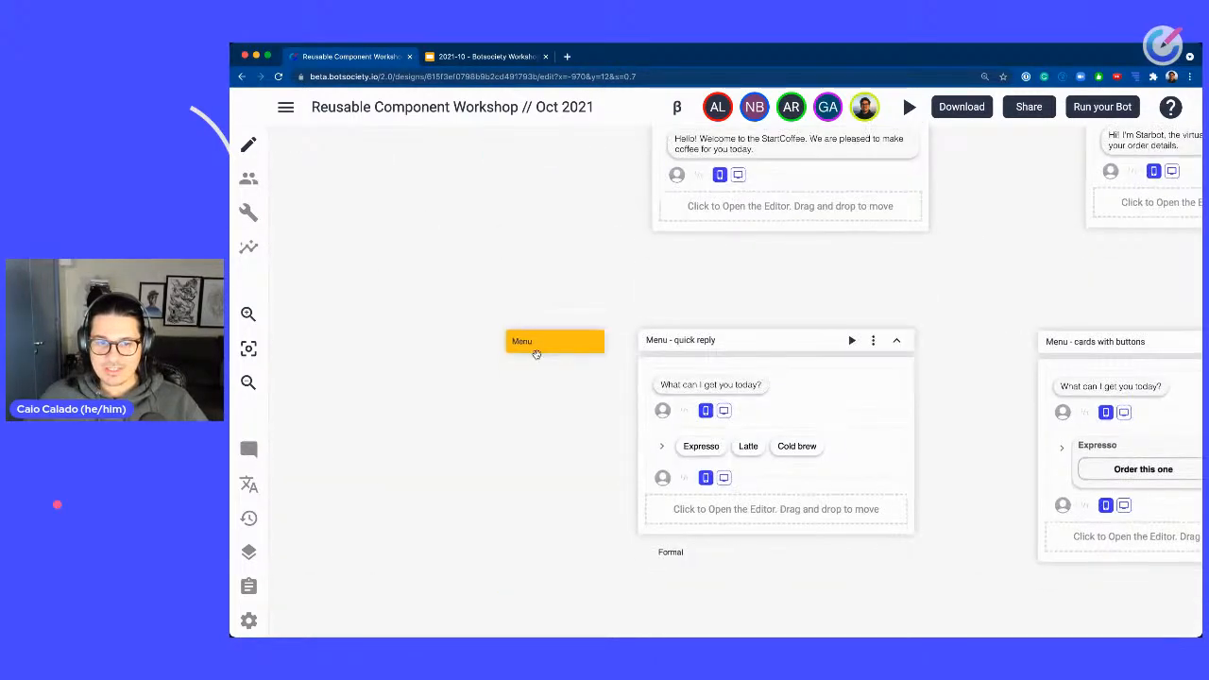
Delete the duplicate Formal and Informal label notes in the Greetings row.
{"action": "left_click_drag", "start_coordinate": [643, 273], "coordinate": [521, 527]}
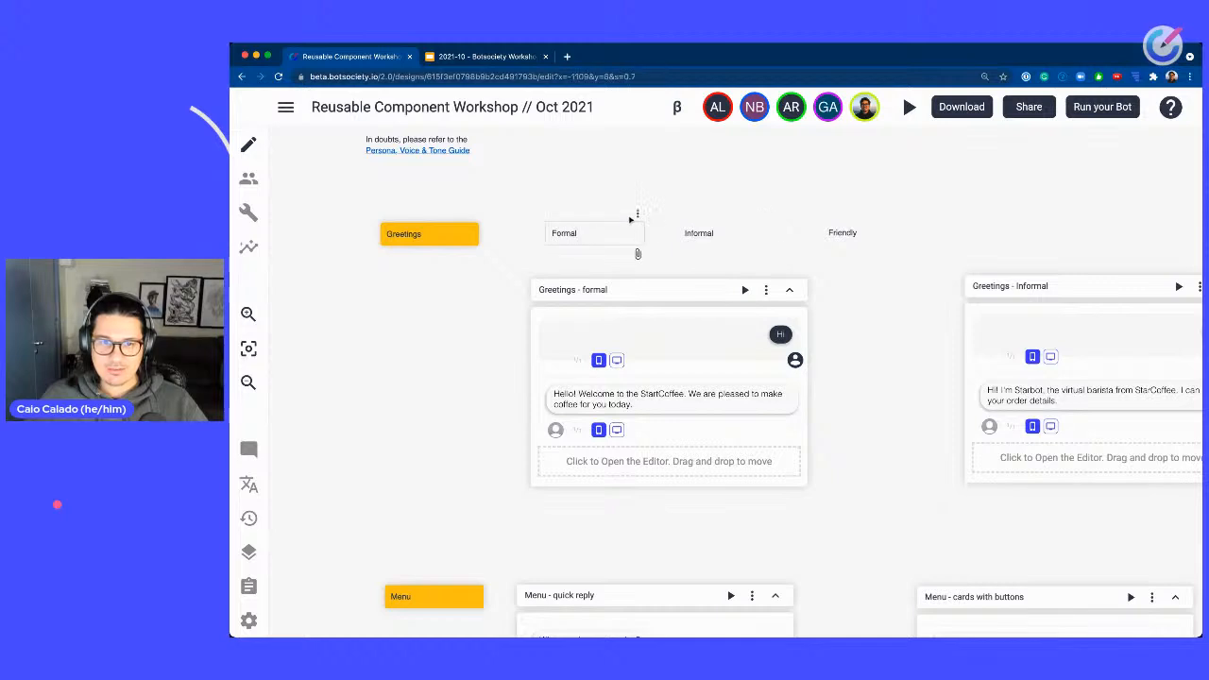
{"action": "right_click", "coordinate": [636, 217]}
{"action": "left_click", "coordinate": [687, 267]}
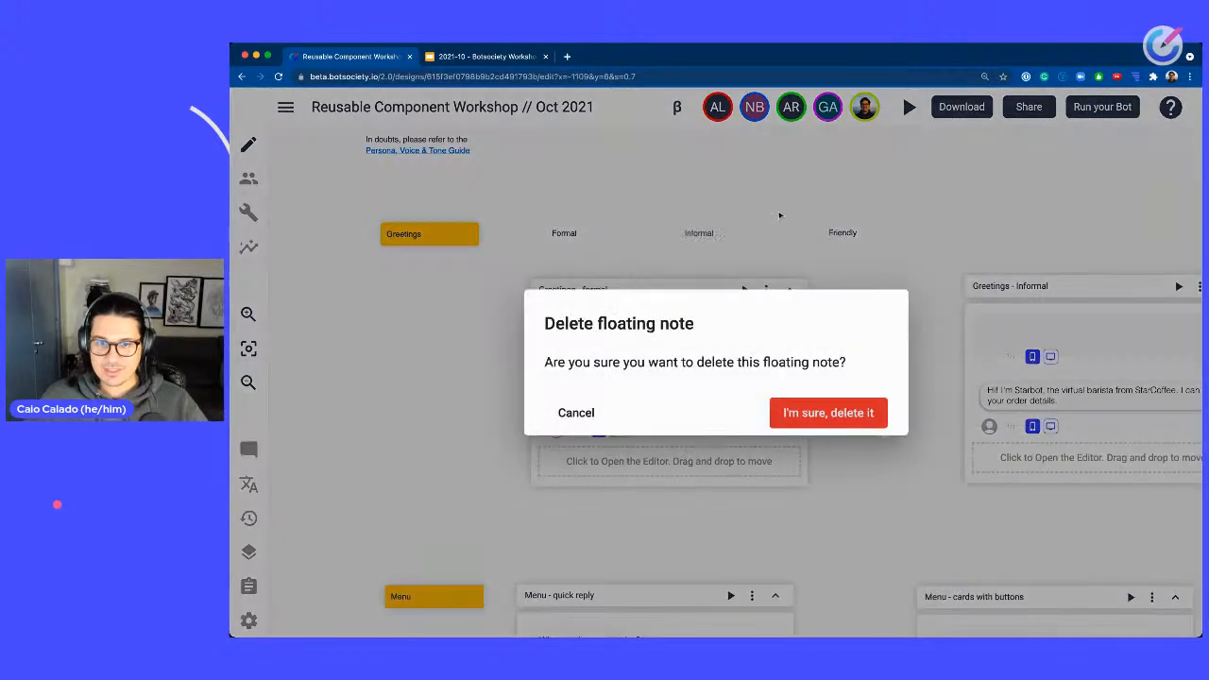
{"action": "left_click", "coordinate": [827, 413]}
{"action": "right_click", "coordinate": [772, 214]}
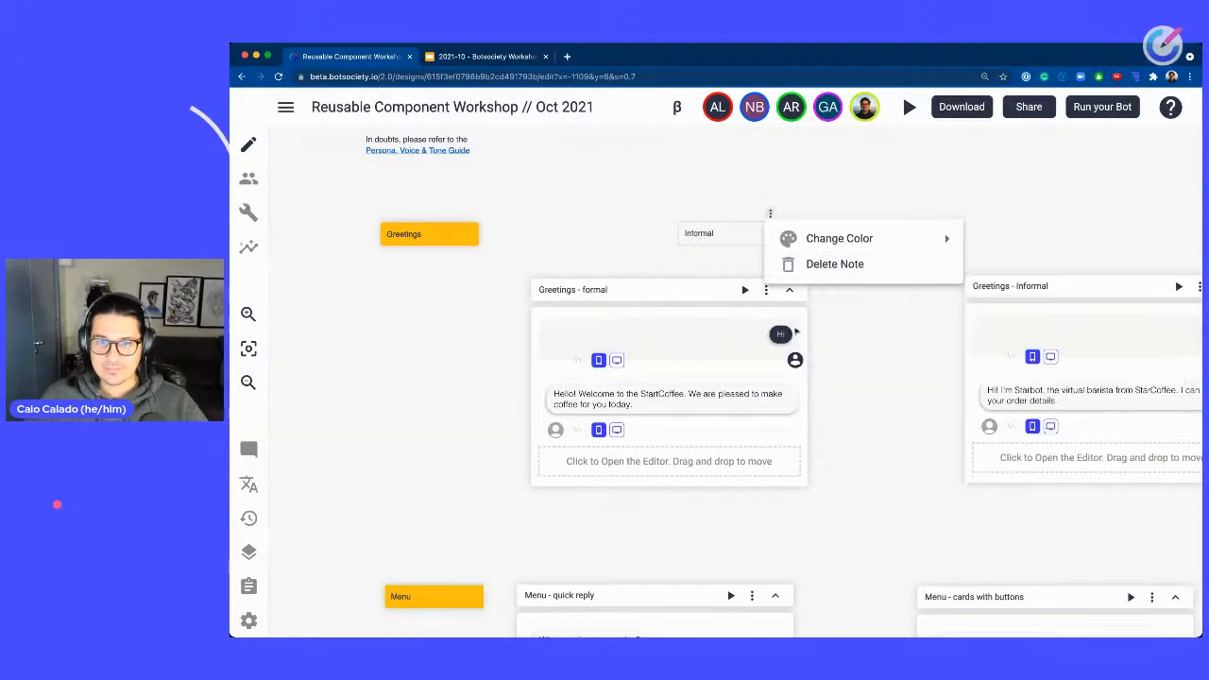
{"action": "left_click", "coordinate": [811, 262]}
{"action": "left_click", "coordinate": [865, 412]}
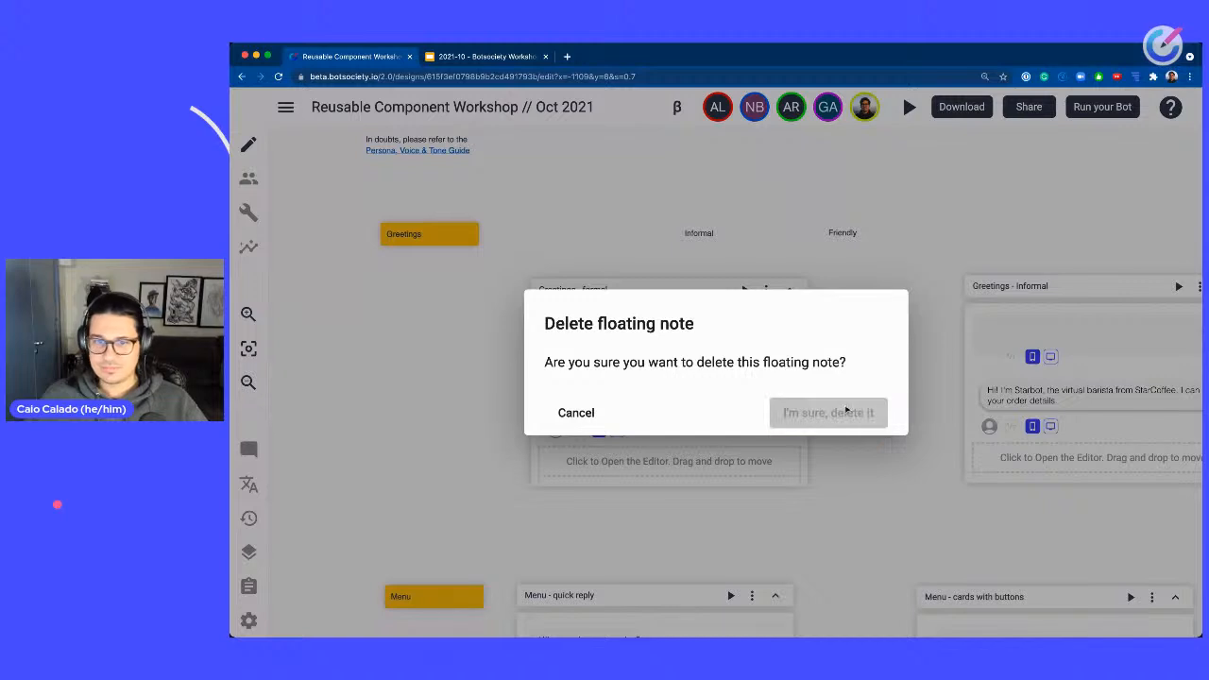
{"action": "right_click", "coordinate": [915, 214]}
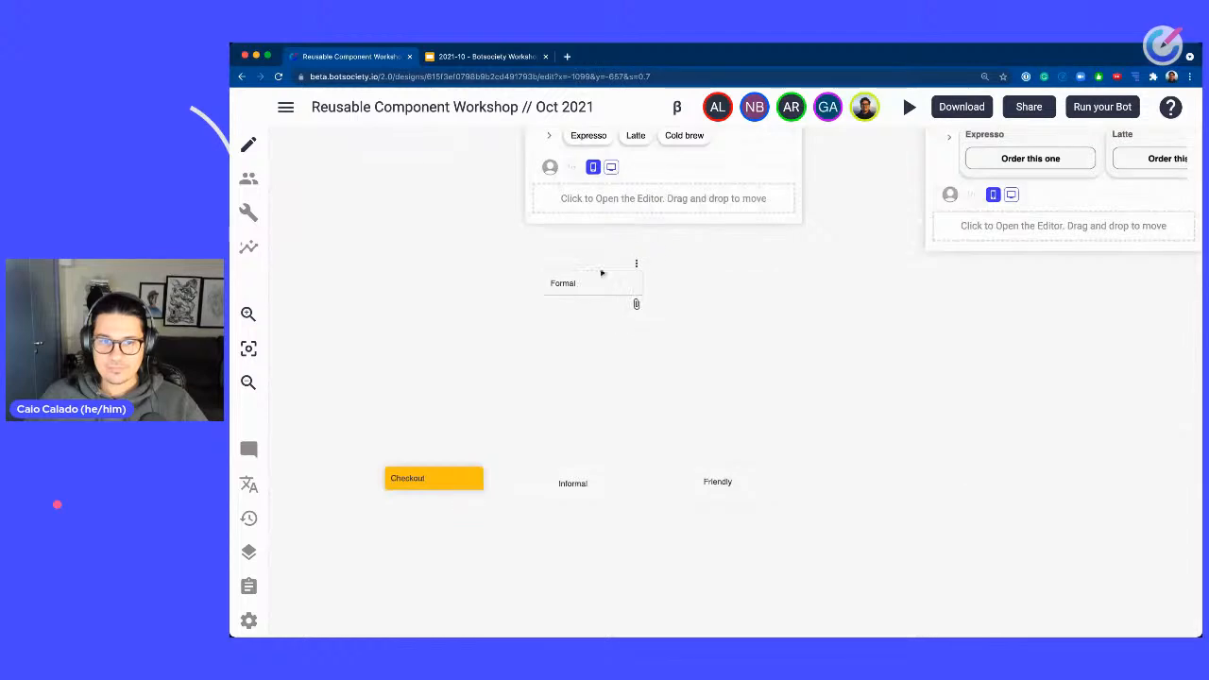
Enlarge and arrange the Formal, Informal and Friendly label notes along the Checkout row.
{"action": "left_click_drag", "start_coordinate": [614, 296], "coordinate": [796, 302]}
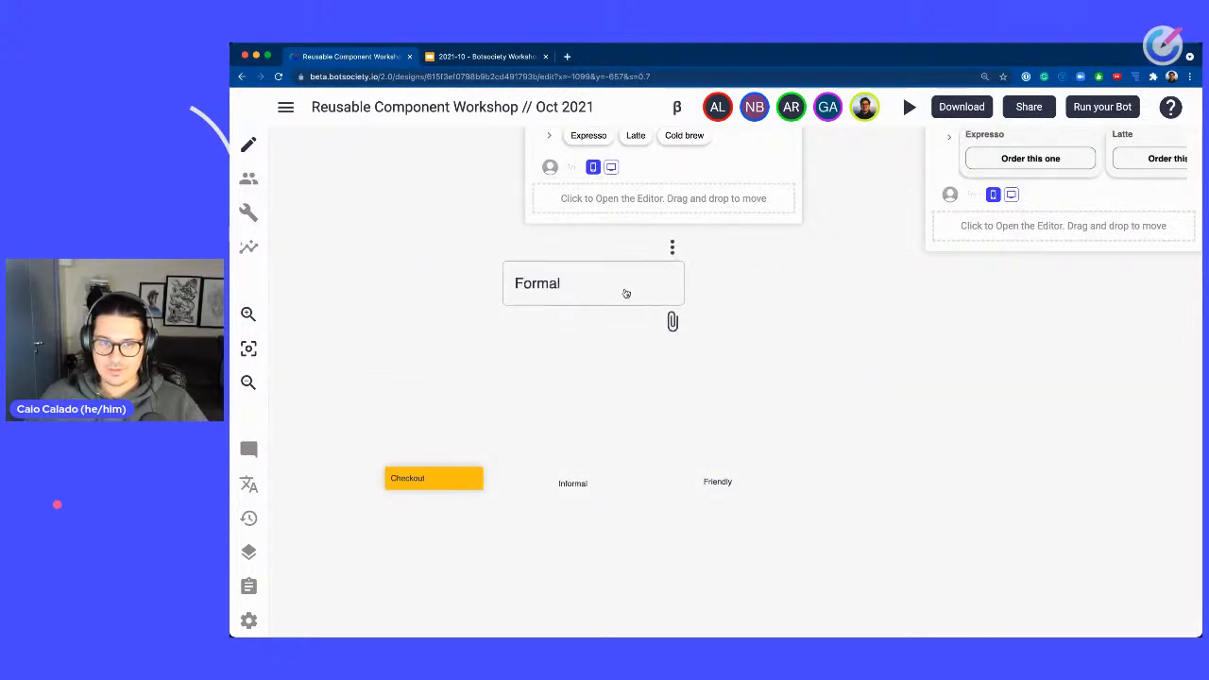
{"action": "left_click_drag", "start_coordinate": [627, 295], "coordinate": [666, 393]}
{"action": "left_click_drag", "start_coordinate": [588, 481], "coordinate": [792, 365]}
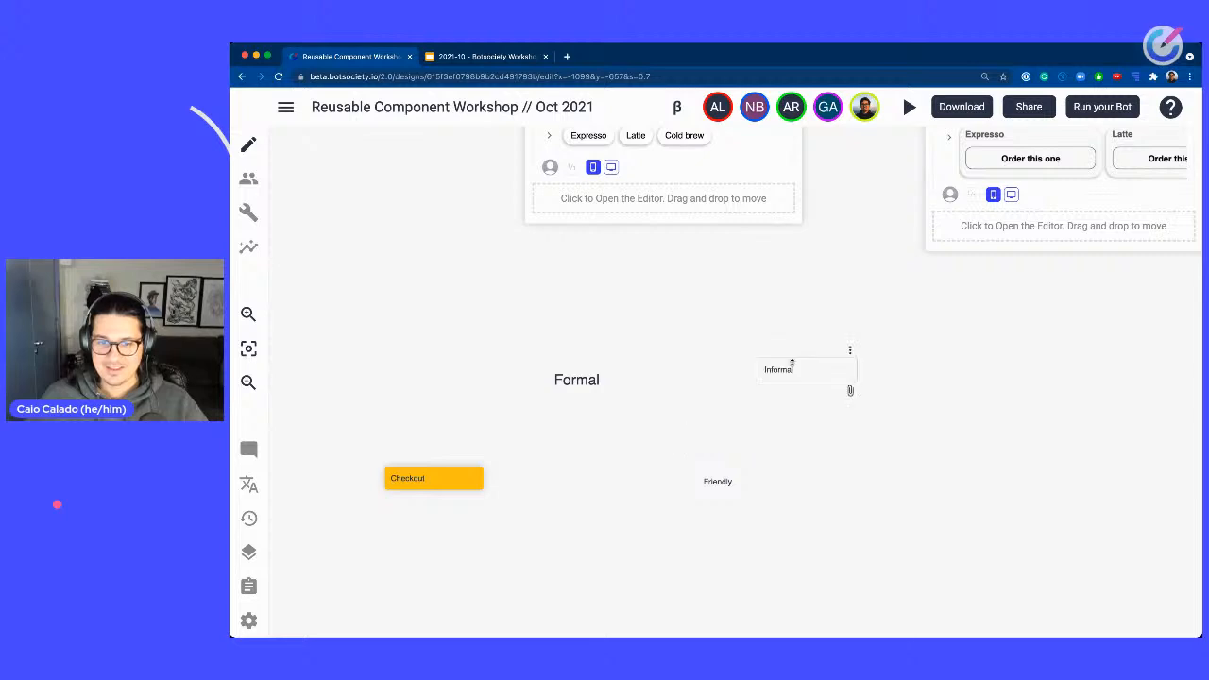
{"action": "left_click_drag", "start_coordinate": [726, 485], "coordinate": [909, 511]}
{"action": "left_click_drag", "start_coordinate": [762, 493], "coordinate": [1063, 396]}
{"action": "left_click_drag", "start_coordinate": [480, 307], "coordinate": [1083, 461]}
{"action": "left_click_drag", "start_coordinate": [1005, 396], "coordinate": [1004, 493]}
{"action": "left_click_drag", "start_coordinate": [889, 354], "coordinate": [1080, 520]}
{"action": "left_click_drag", "start_coordinate": [979, 291], "coordinate": [1063, 301]}
Create a new path beside the Checkout note, below the Formal label.
{"action": "scroll", "coordinate": [891, 378], "scroll_direction": "down", "scroll_amount": 10}
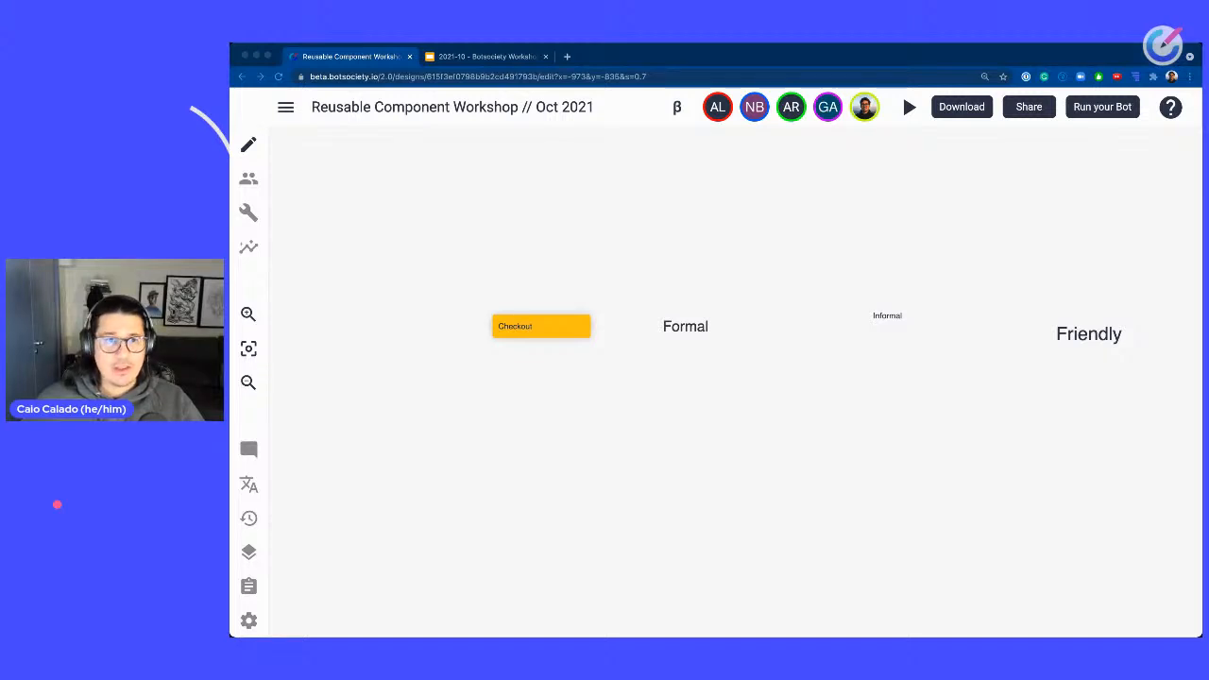
{"action": "scroll", "coordinate": [775, 425], "scroll_direction": "right", "scroll_amount": 3}
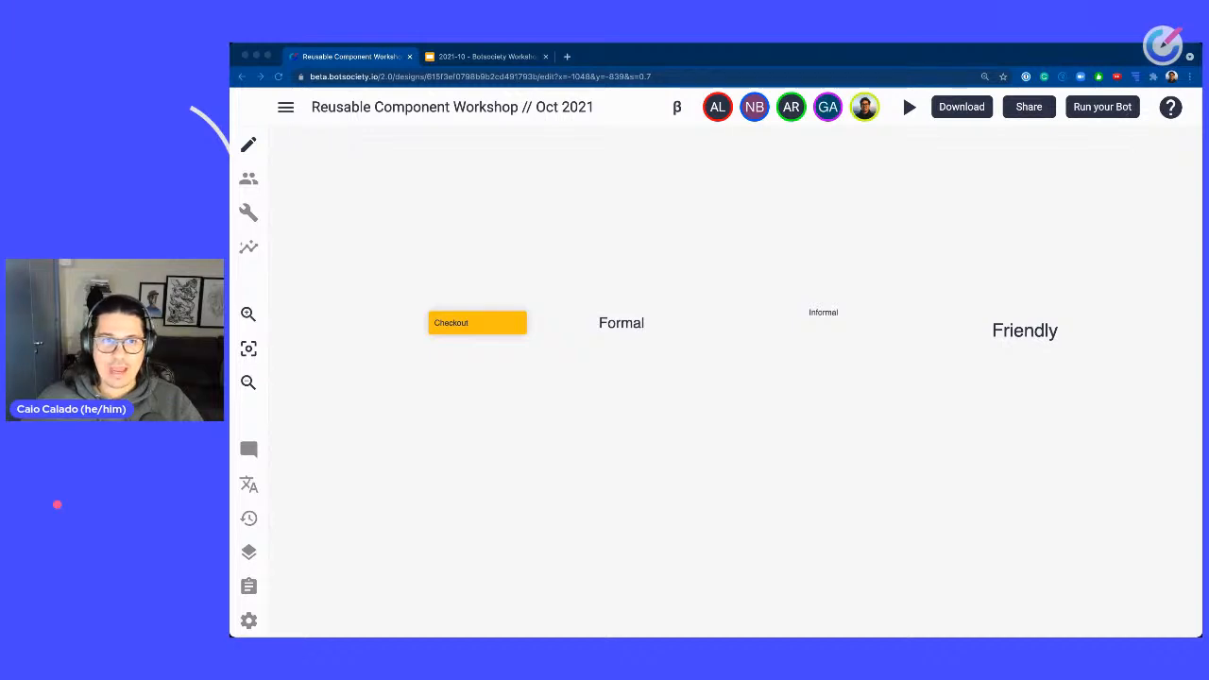
{"action": "left_click", "coordinate": [909, 257]}
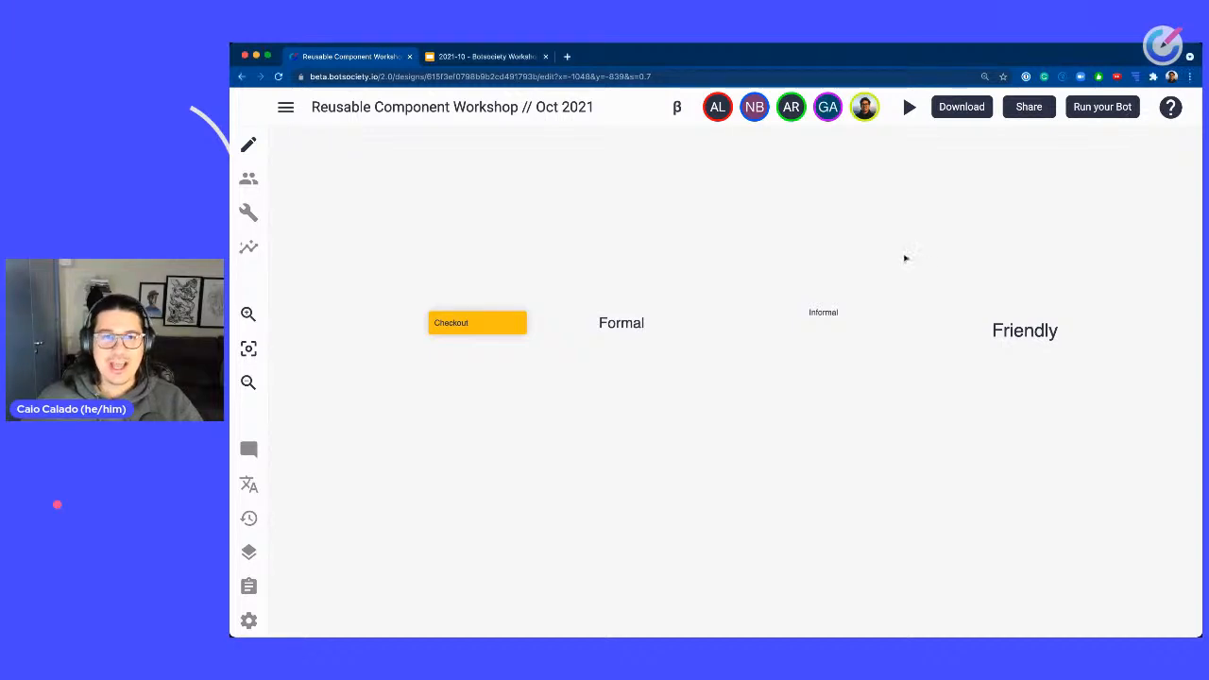
{"action": "mouse_move", "coordinate": [832, 55]}
{"action": "left_mouse_down"}
{"action": "mouse_move", "coordinate": [839, 77]}
{"action": "mouse_move", "coordinate": [833, 57]}
{"action": "left_mouse_up"}
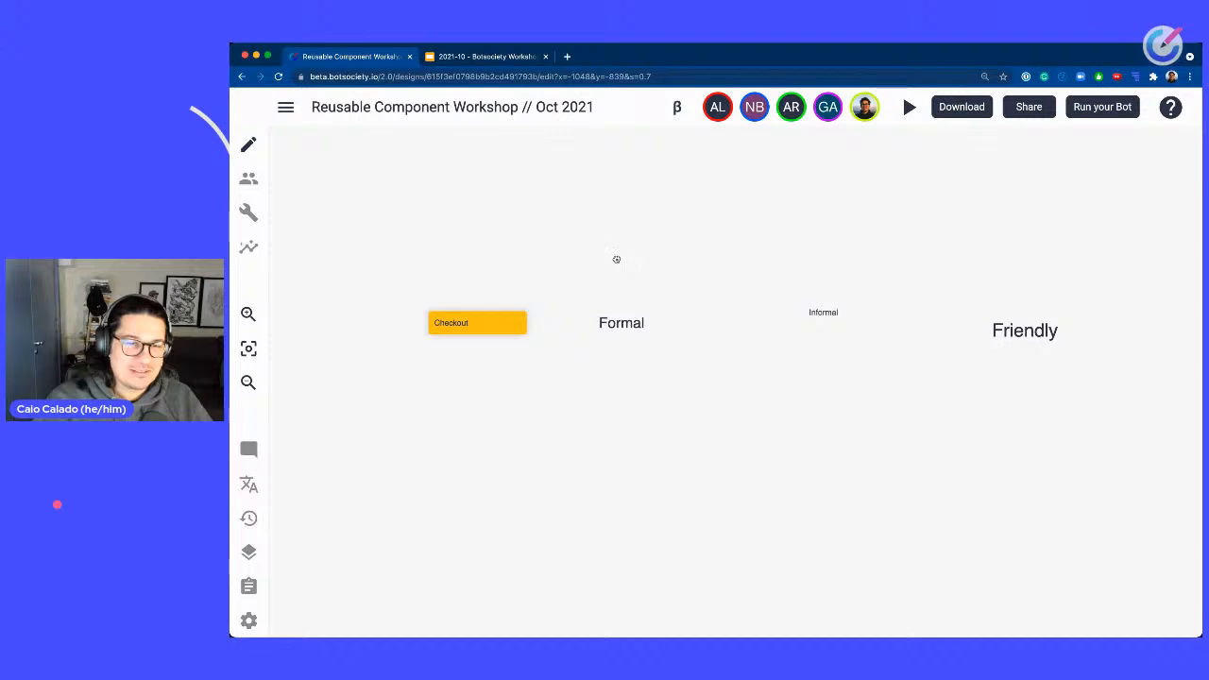
{"action": "left_click_drag", "start_coordinate": [616, 260], "coordinate": [1033, 244]}
{"action": "left_click", "coordinate": [727, 369]}
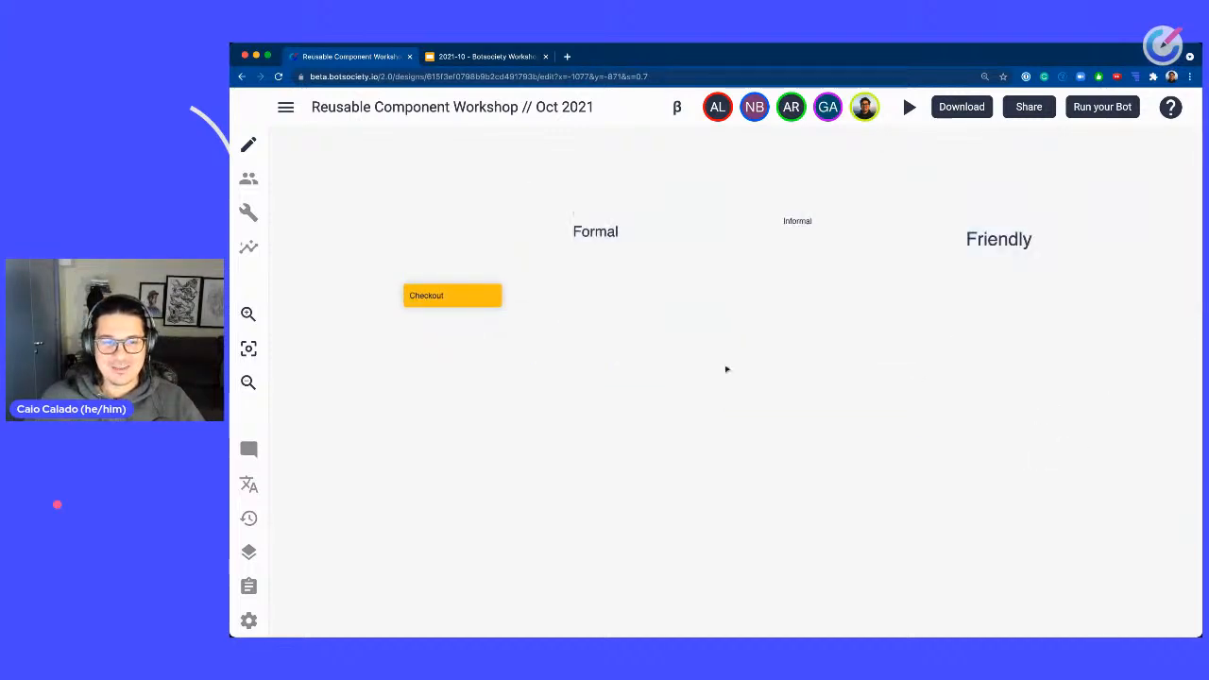
{"action": "right_click", "coordinate": [572, 302]}
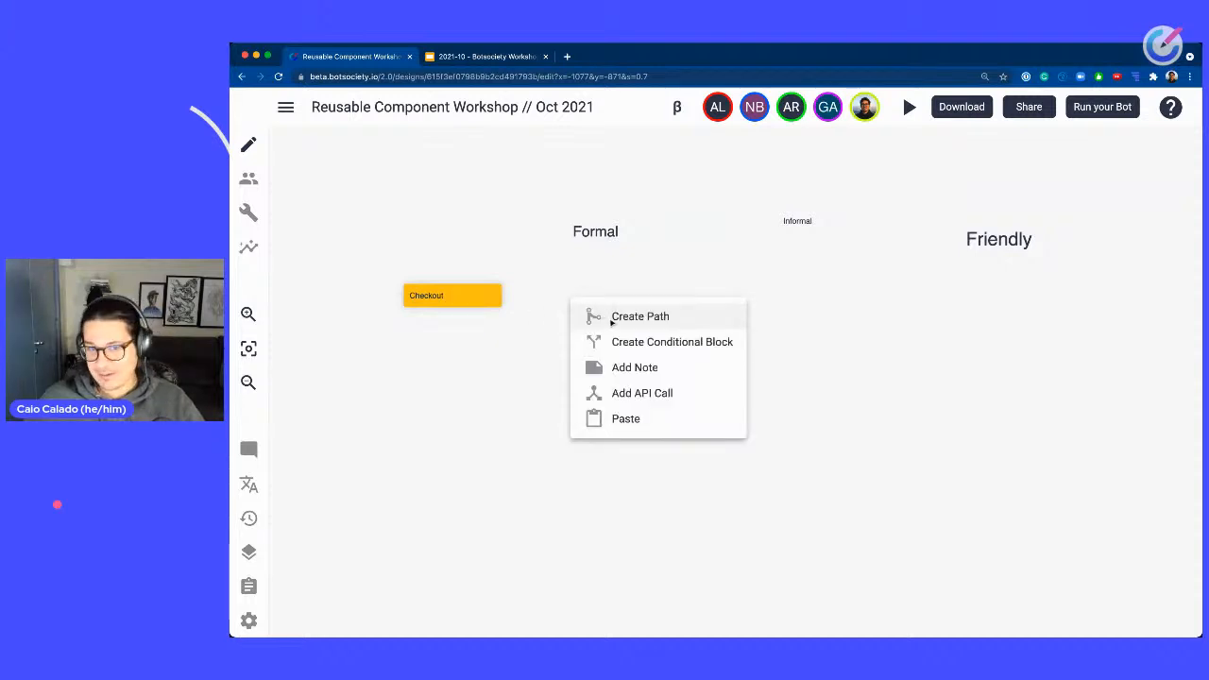
{"action": "left_click", "coordinate": [624, 311]}
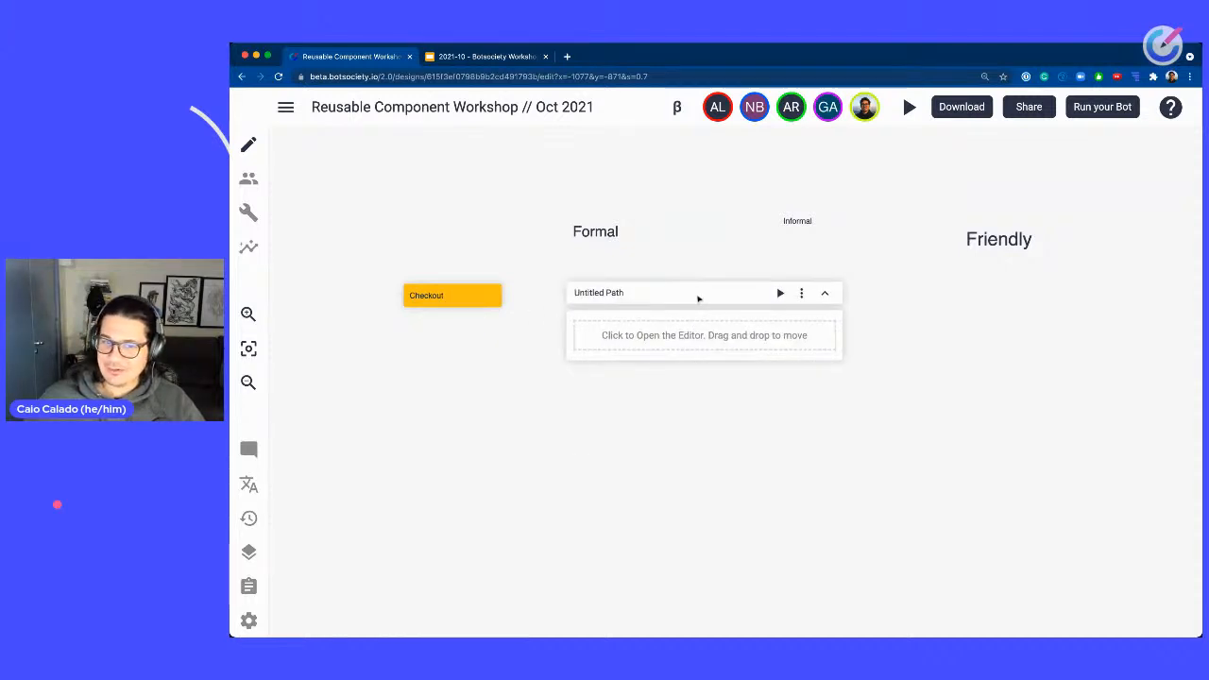
Rename the new path as "Checkout - Formal".
{"action": "left_click", "coordinate": [605, 296]}
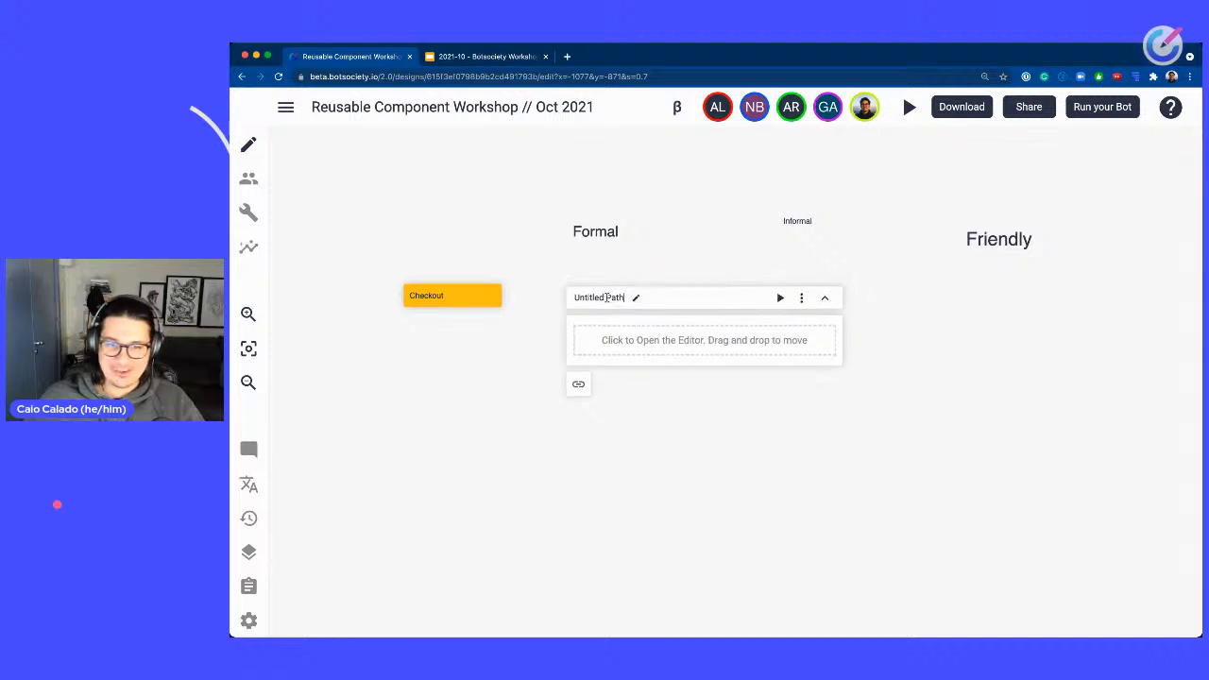
{"action": "type", "text": "checkout"}
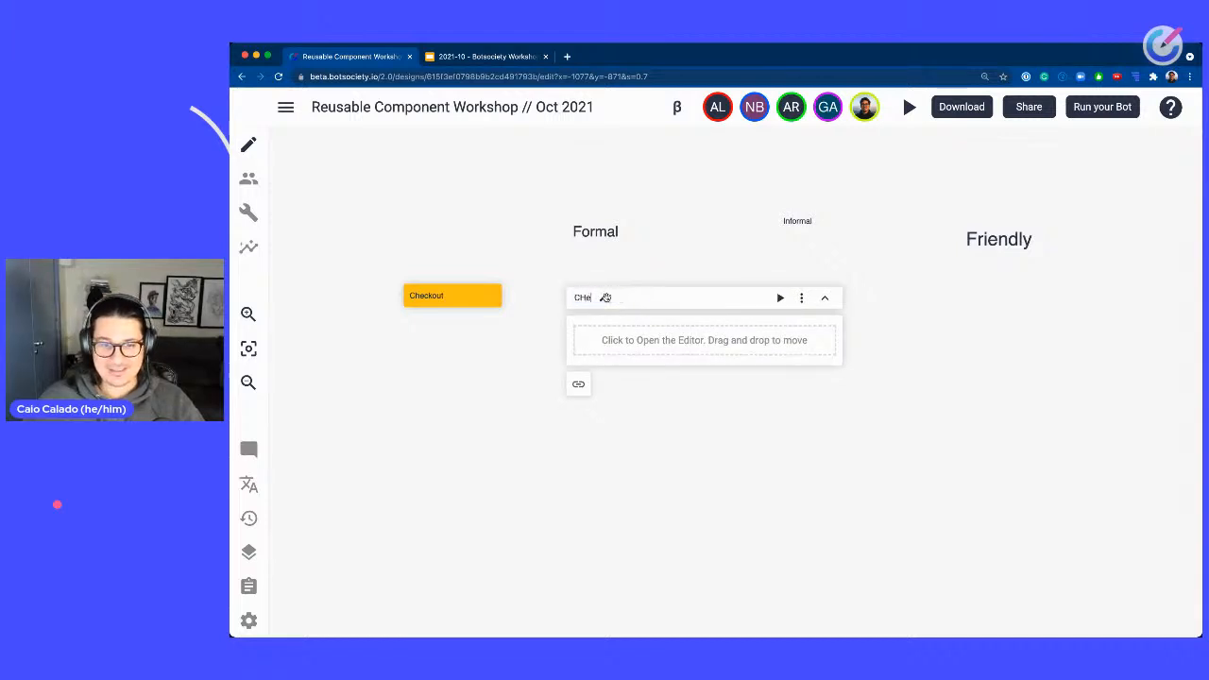
{"action": "key", "text": "super+a"}
{"action": "type", "text": "Ch"}
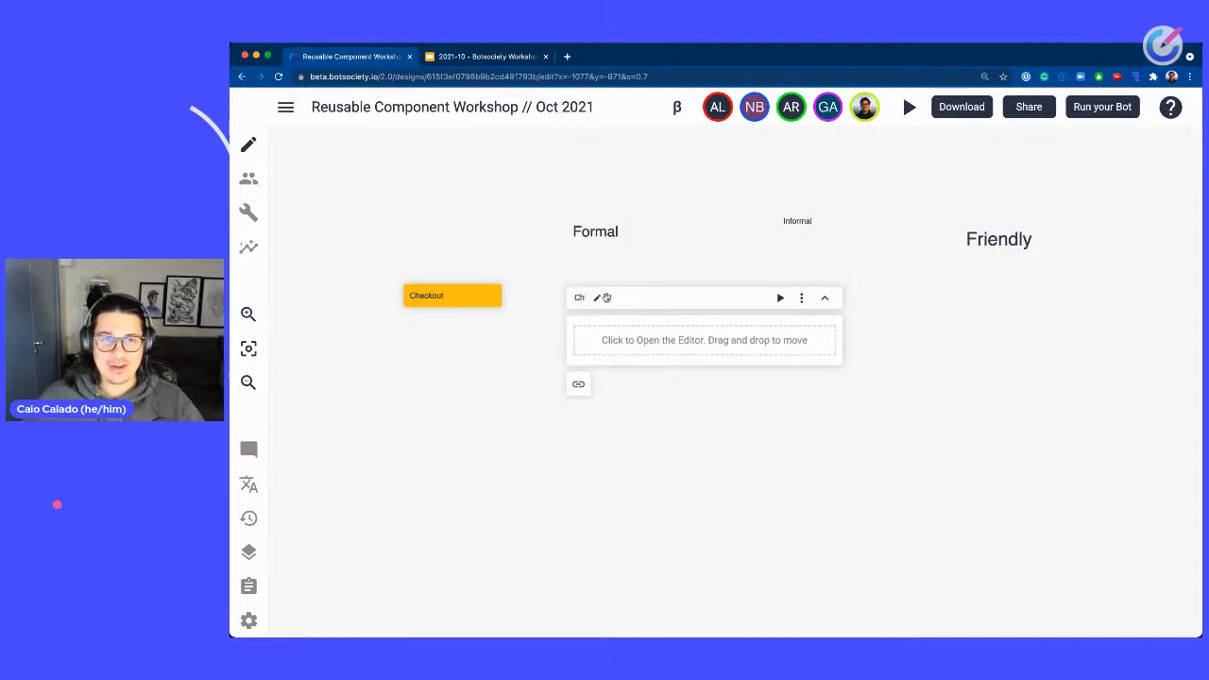
{"action": "type", "text": "ck"}
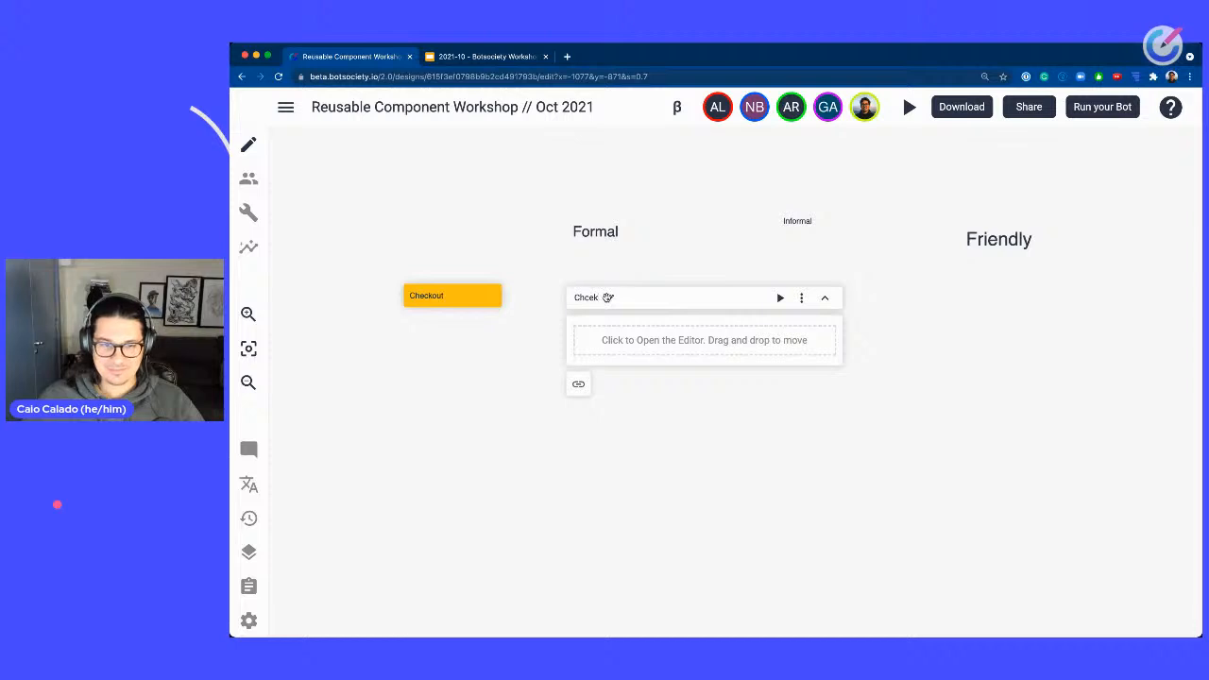
{"action": "key", "text": "BackSpace"}
{"action": "key", "text": "BackSpace"}
{"action": "type", "text": "eckou"}
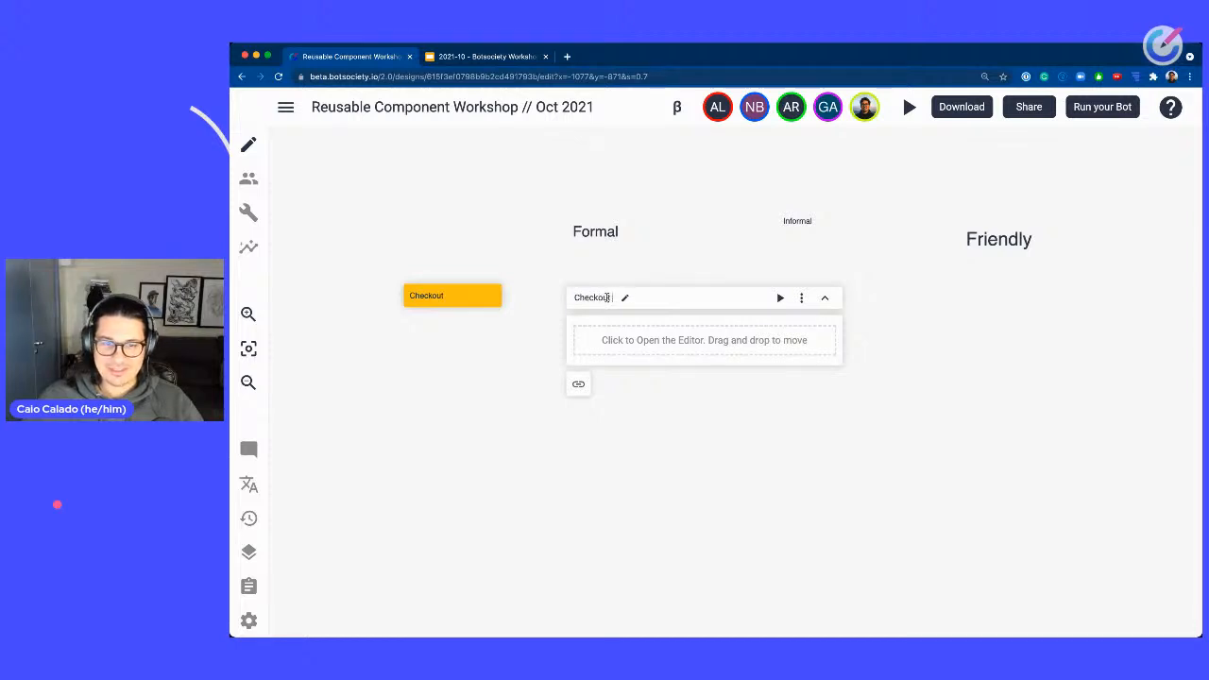
{"action": "type", "text": "t - Formal"}
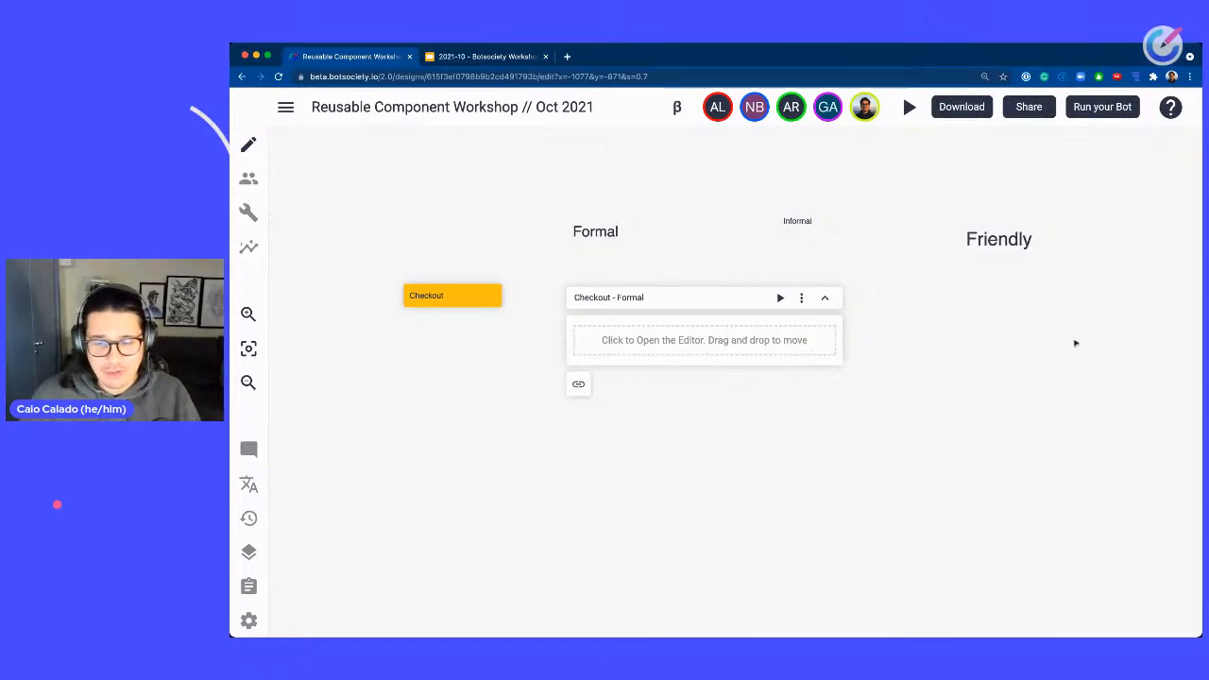
Move the Informal label note further right in the Checkout row.
{"action": "scroll", "coordinate": [1061, 224], "scroll_direction": "up", "scroll_amount": 5}
{"action": "left_click_drag", "start_coordinate": [965, 419], "coordinate": [756, 532]}
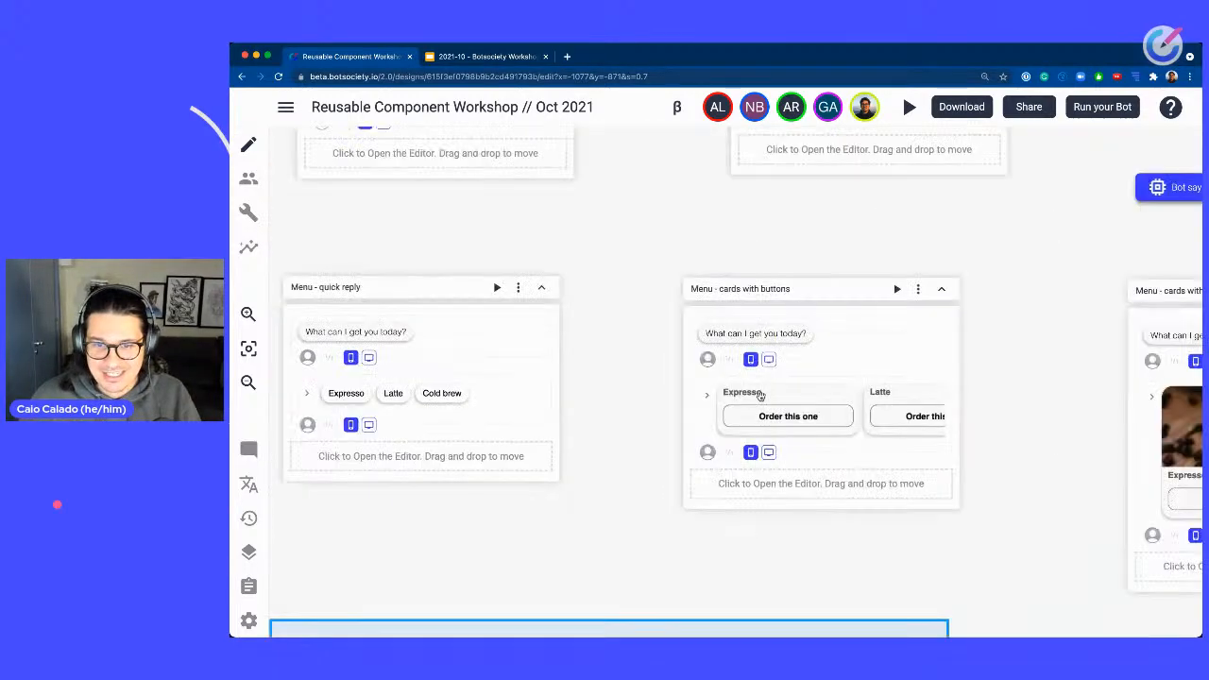
{"action": "left_click_drag", "start_coordinate": [843, 259], "coordinate": [988, 192]}
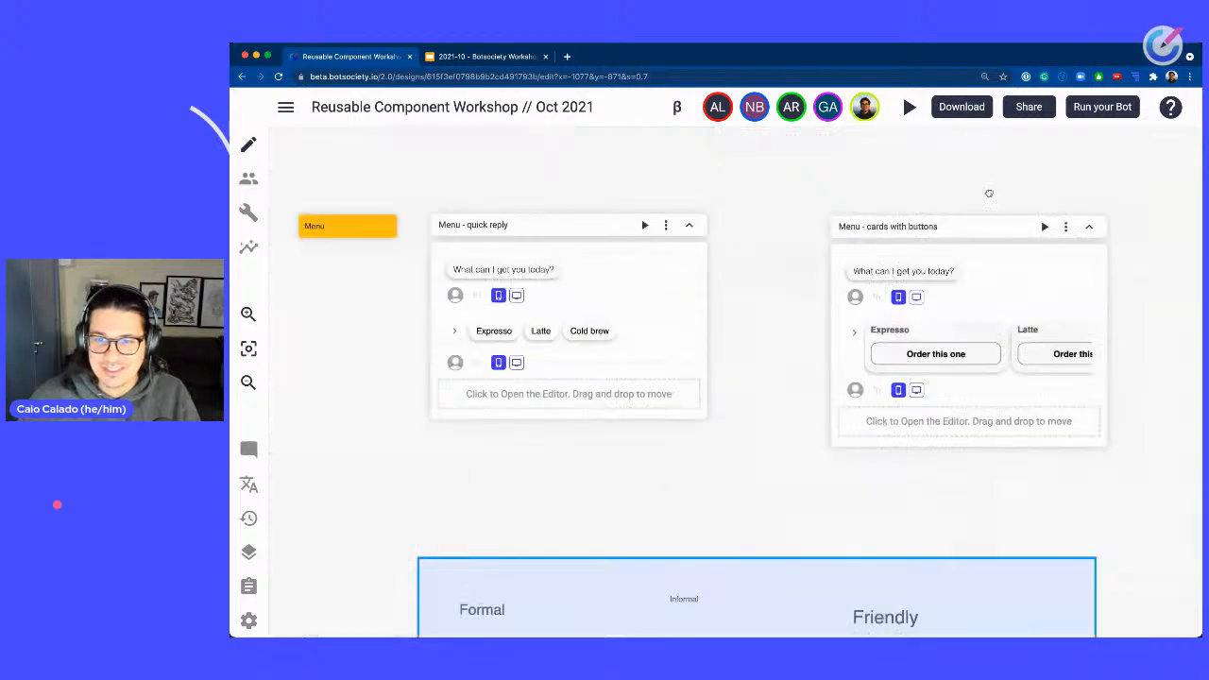
{"action": "left_click_drag", "start_coordinate": [780, 483], "coordinate": [882, 157]}
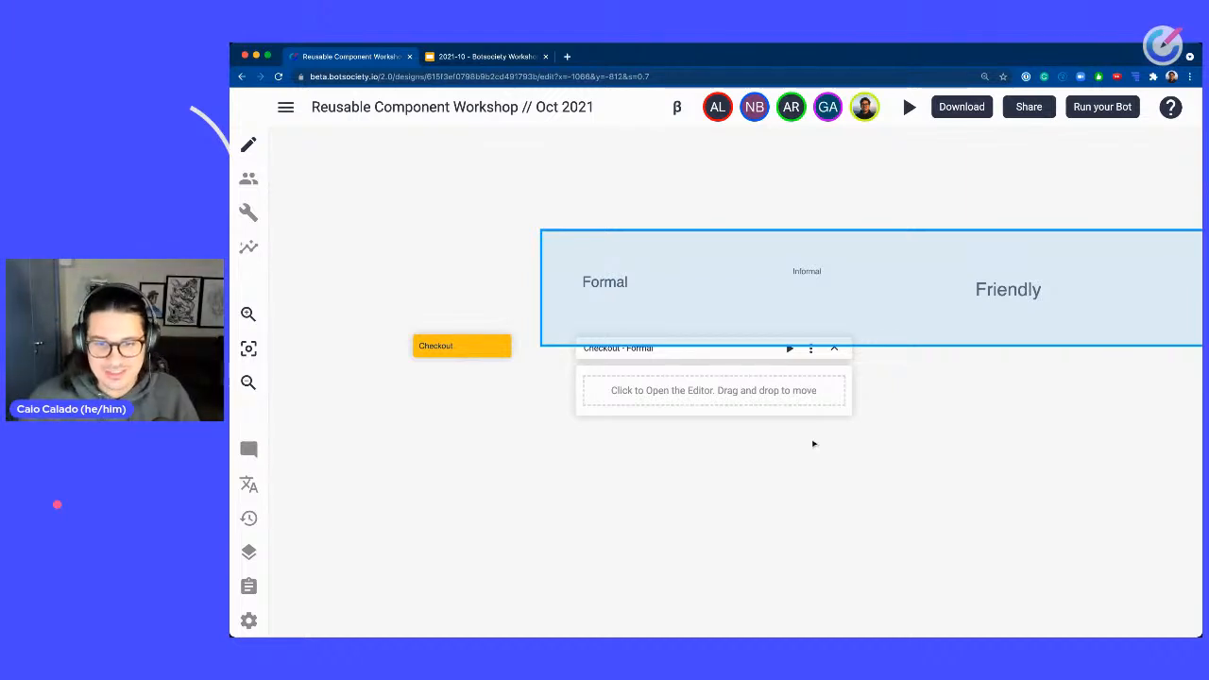
{"action": "left_click", "coordinate": [883, 443]}
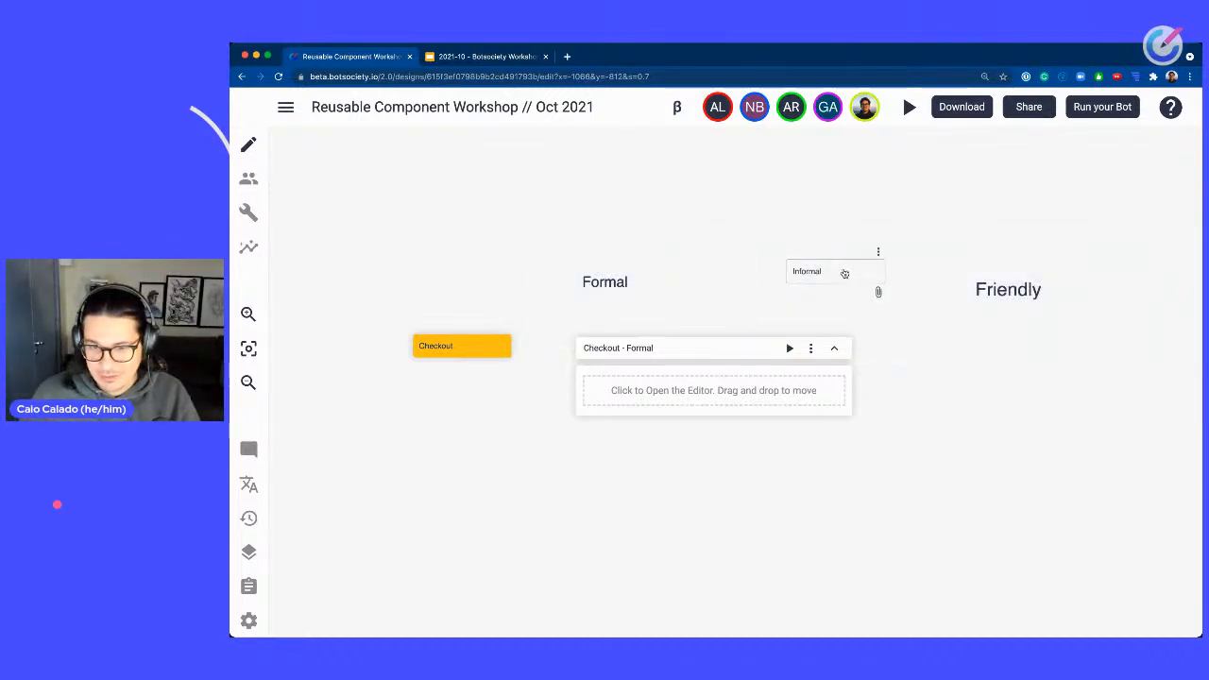
{"action": "left_click_drag", "start_coordinate": [871, 213], "coordinate": [1087, 313]}
{"action": "left_click_drag", "start_coordinate": [964, 289], "coordinate": [929, 289]}
{"action": "left_click", "coordinate": [795, 229]}
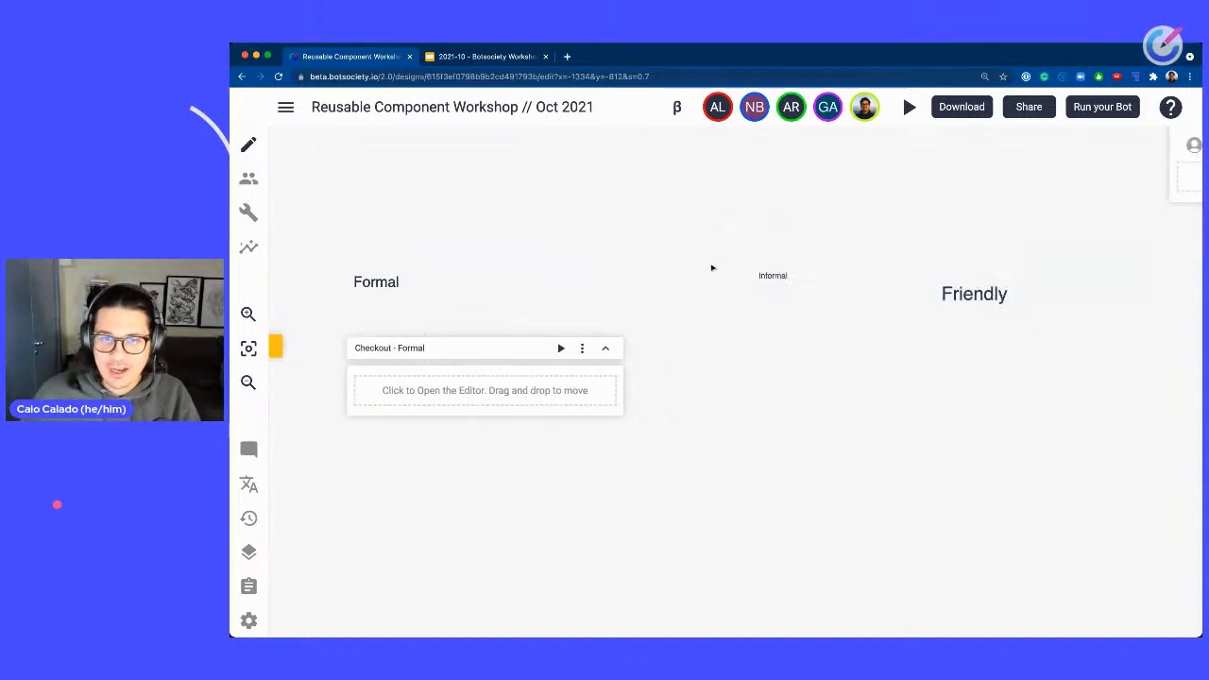
{"action": "left_click_drag", "start_coordinate": [700, 277], "coordinate": [901, 215]}
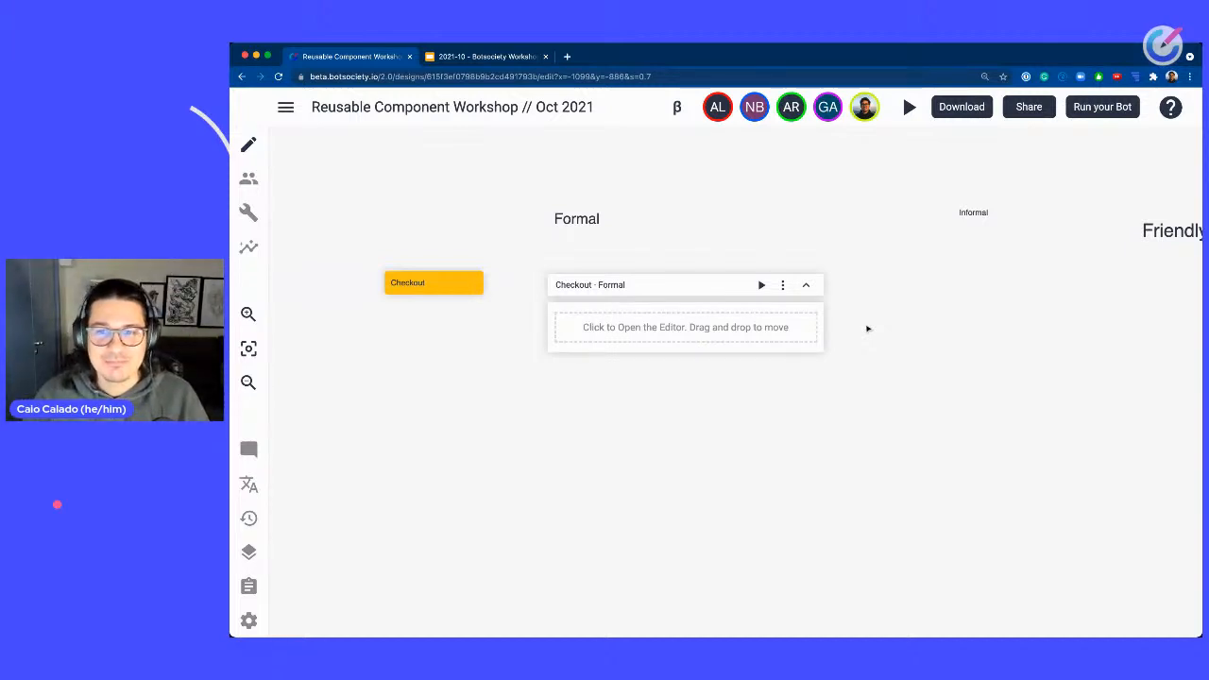
Open the Checkout - Formal editor and add the bot message "The total is $ 2.99".
{"action": "left_click", "coordinate": [773, 331]}
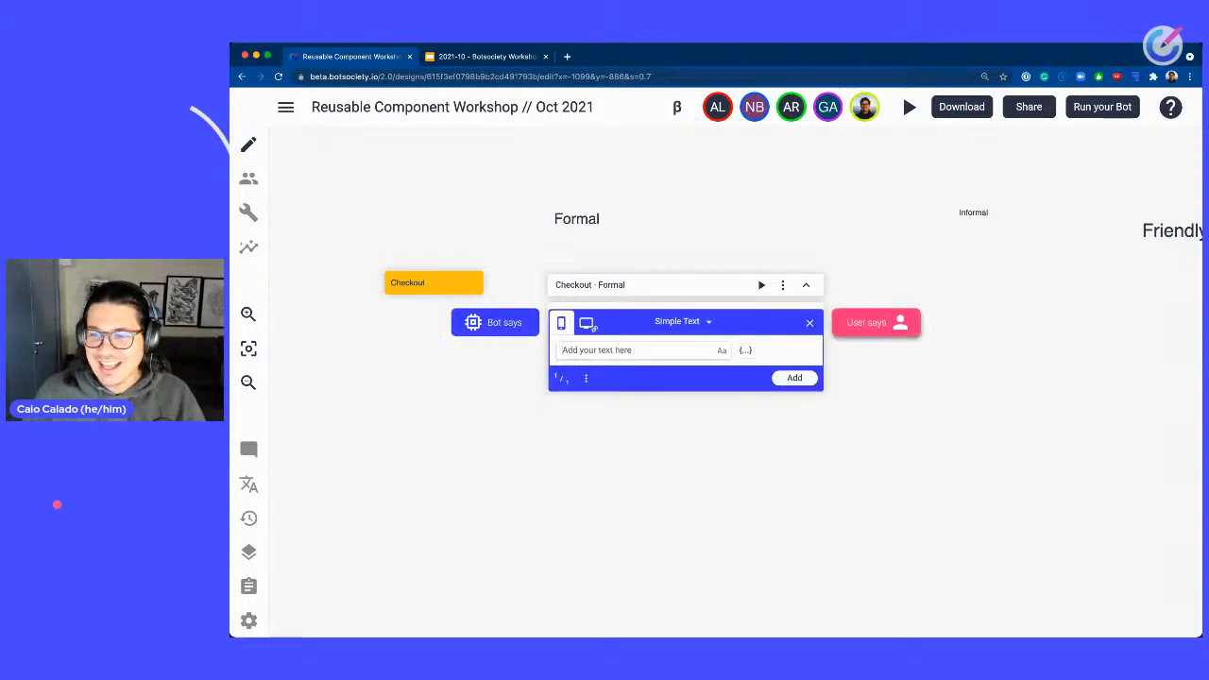
{"action": "key", "text": "super+Tab"}
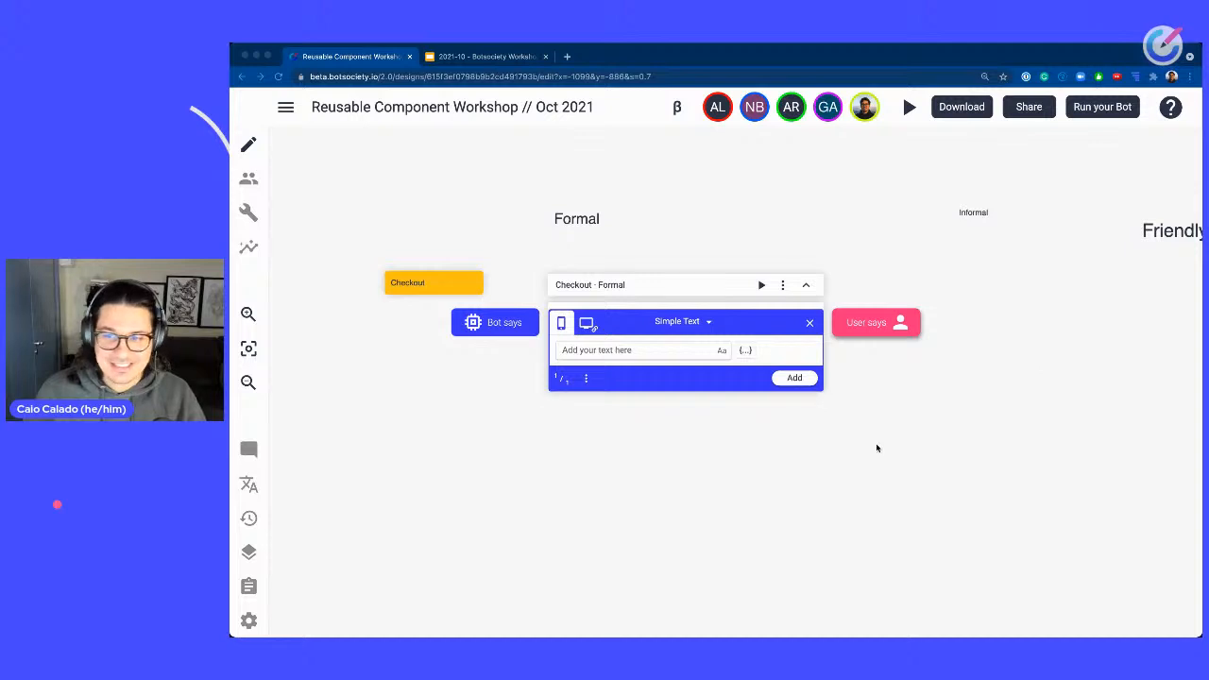
{"action": "left_click", "coordinate": [659, 348]}
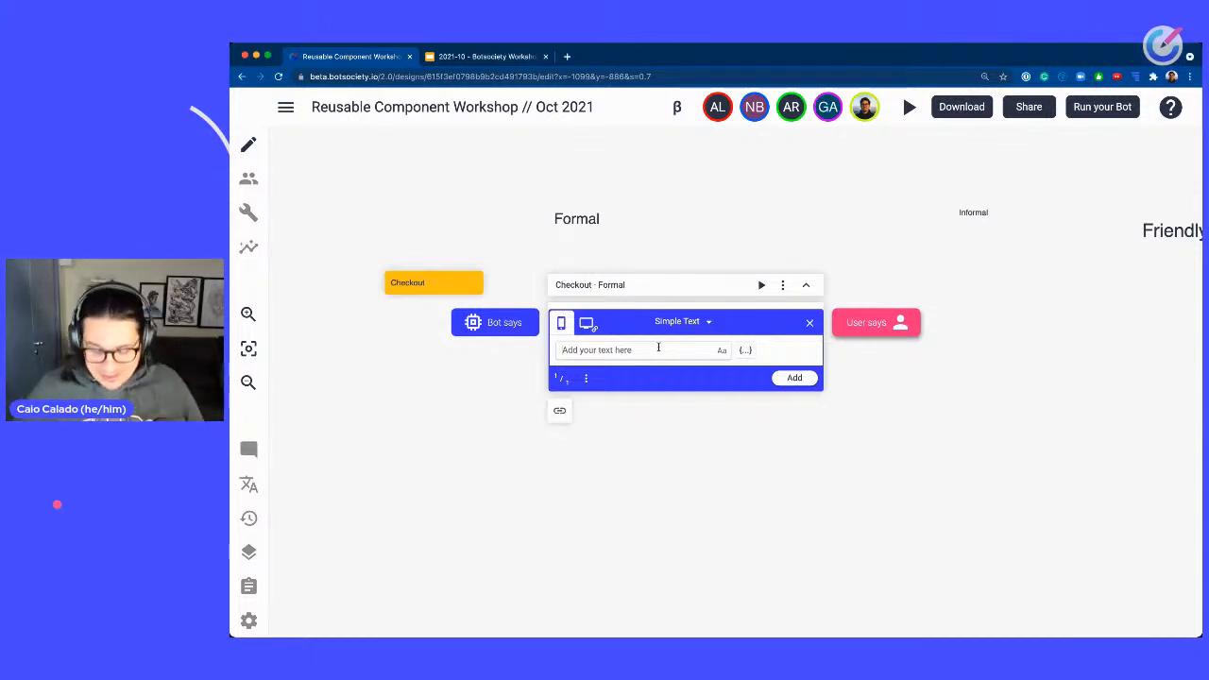
{"action": "type", "text": "The"}
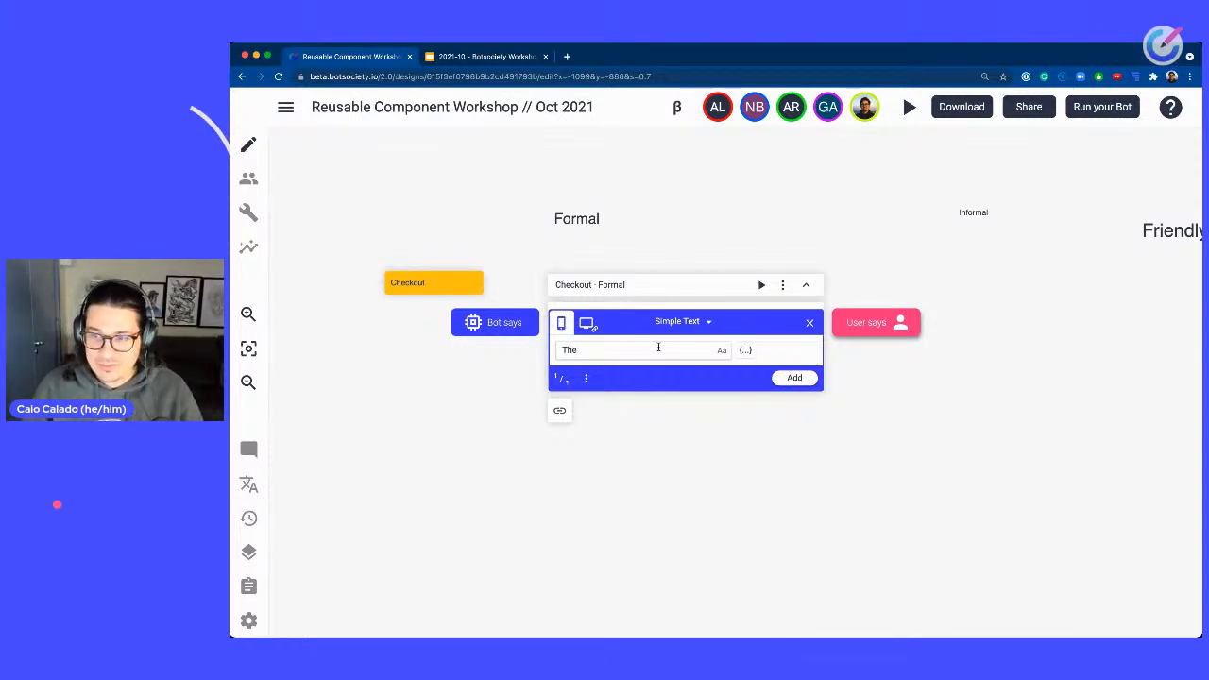
{"action": "type", "text": " tal"}
{"action": "key", "text": "BackSpace"}
{"action": "key", "text": "BackSpace"}
{"action": "key", "text": "BackSpace"}
{"action": "key", "text": "BackSpace"}
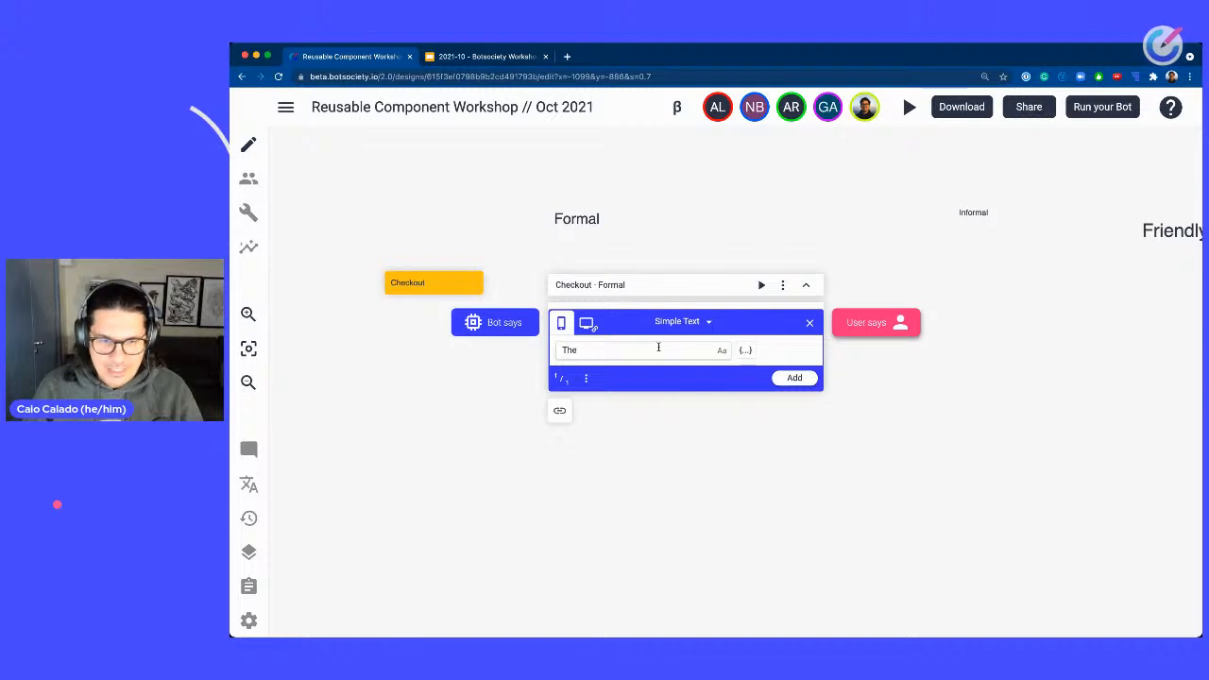
{"action": "type", "text": "total"}
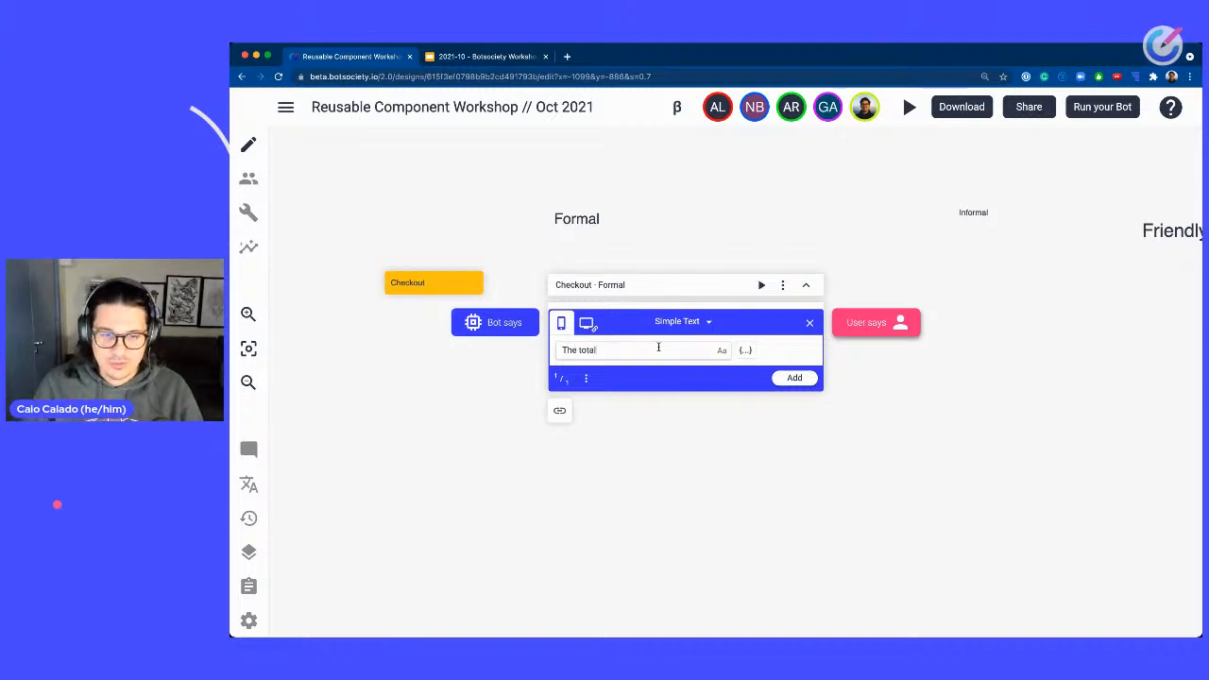
{"action": "type", "text": " is $"}
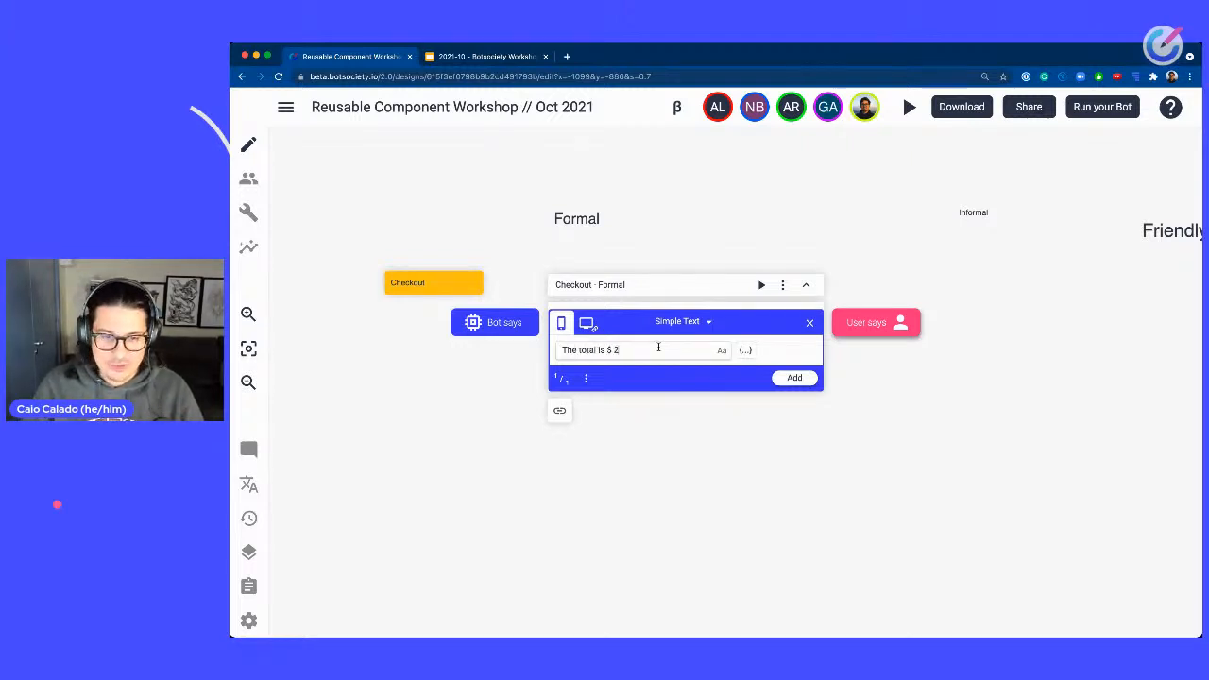
{"action": "type", "text": " 2.99"}
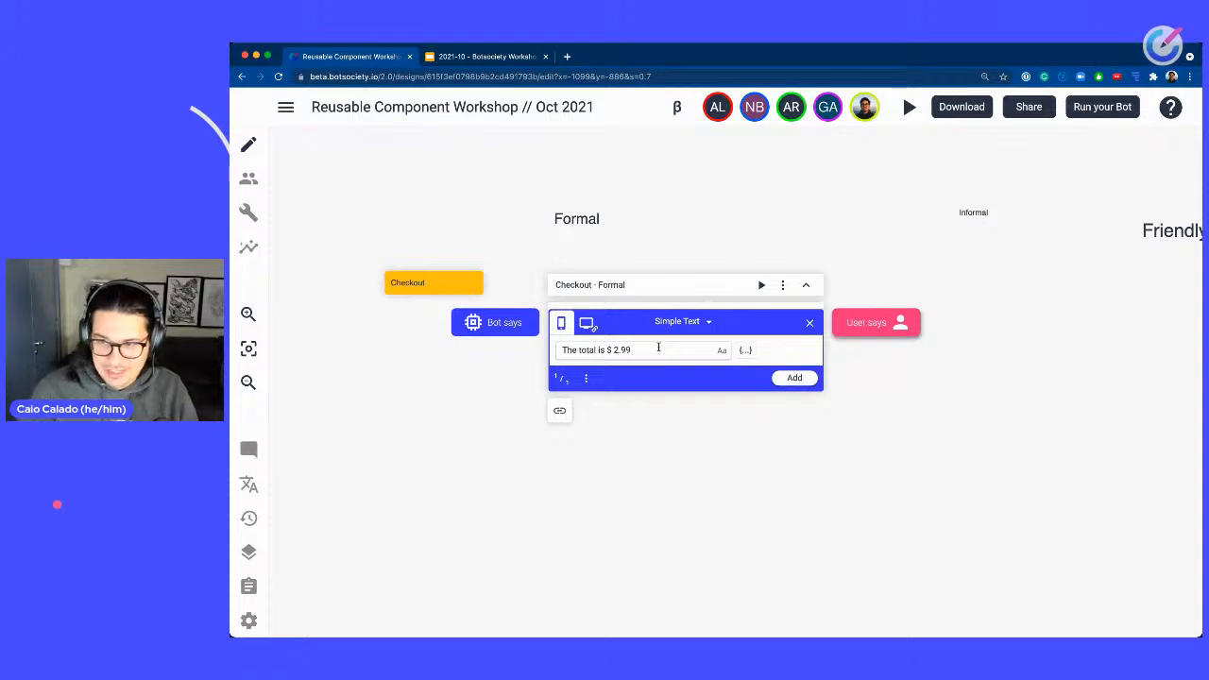
{"action": "key", "text": "Return"}
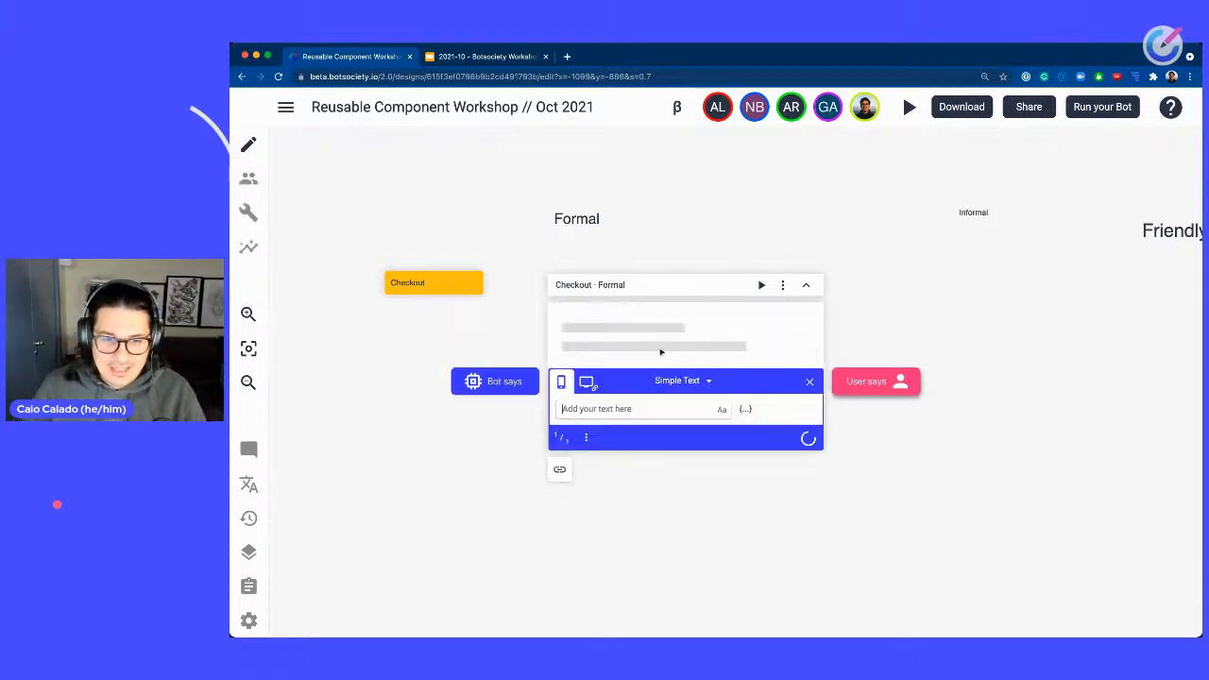
Add the bot message "What's your name?" to the Checkout - Formal path.
{"action": "type", "text": "W"}
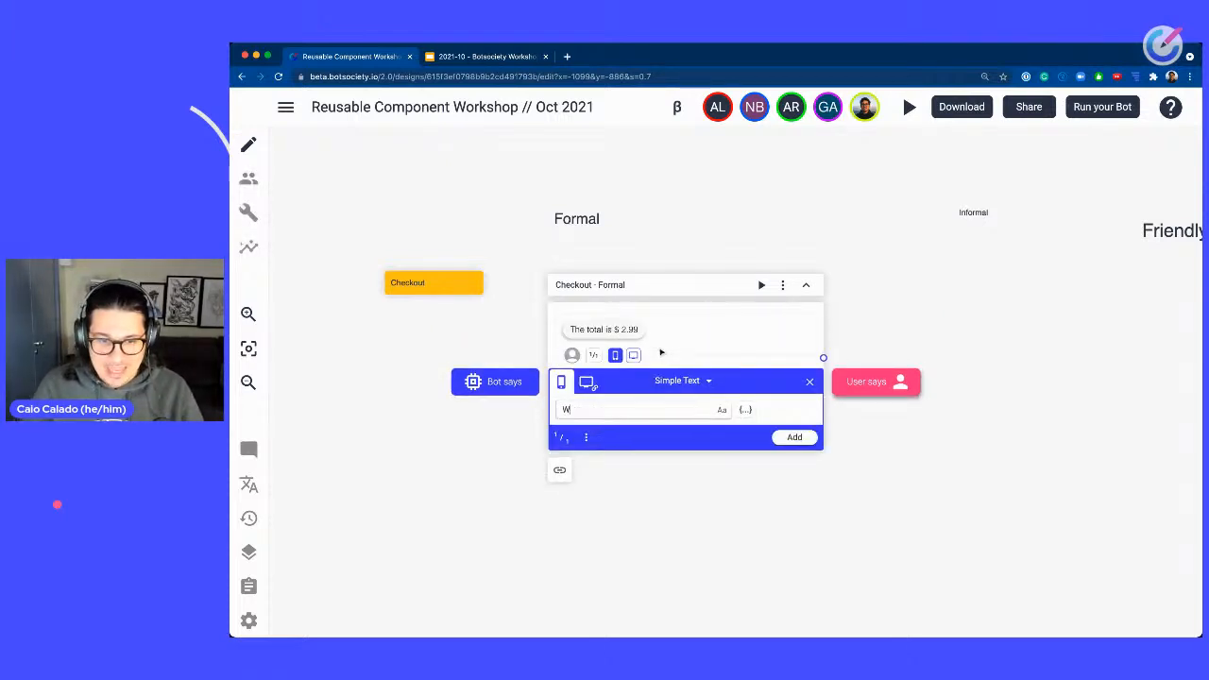
{"action": "type", "text": "hat's your name?"}
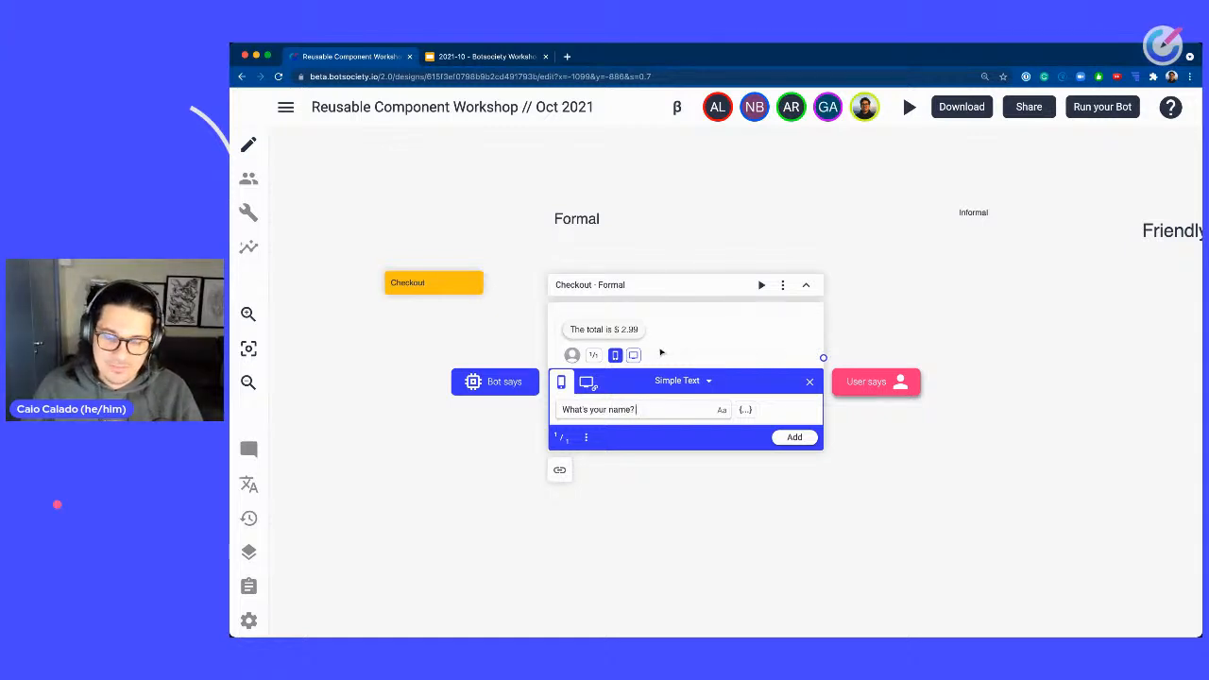
{"action": "key", "text": "Return"}
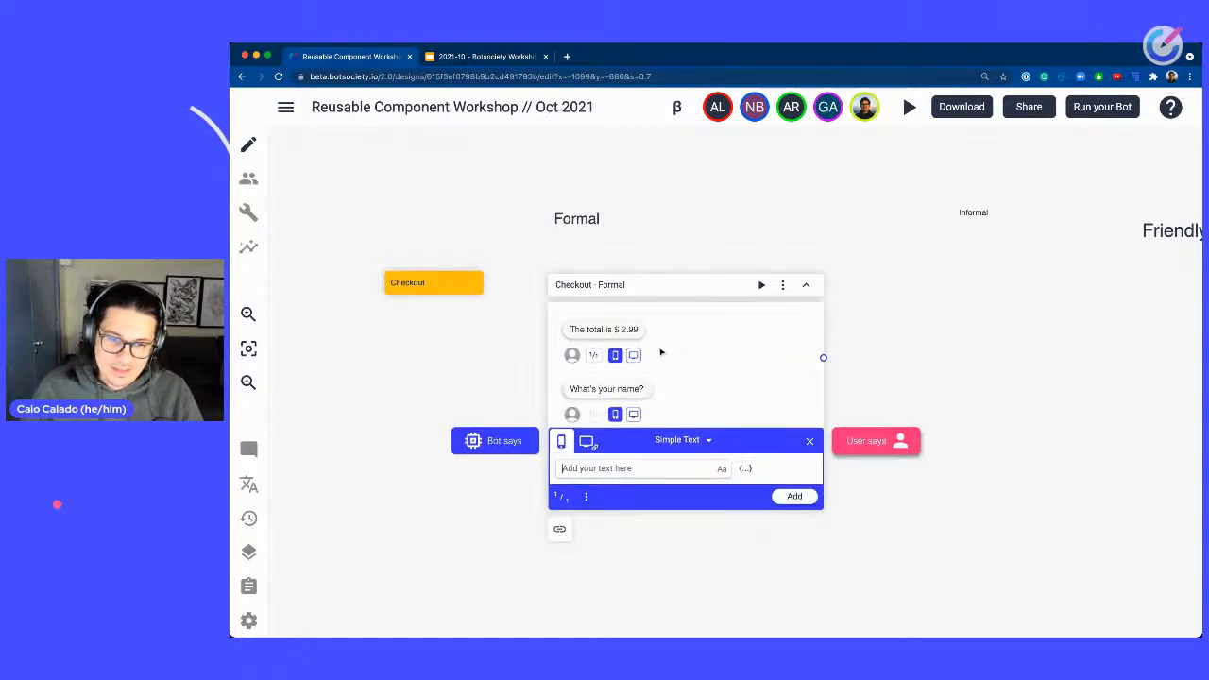
{"action": "left_click", "coordinate": [607, 389]}
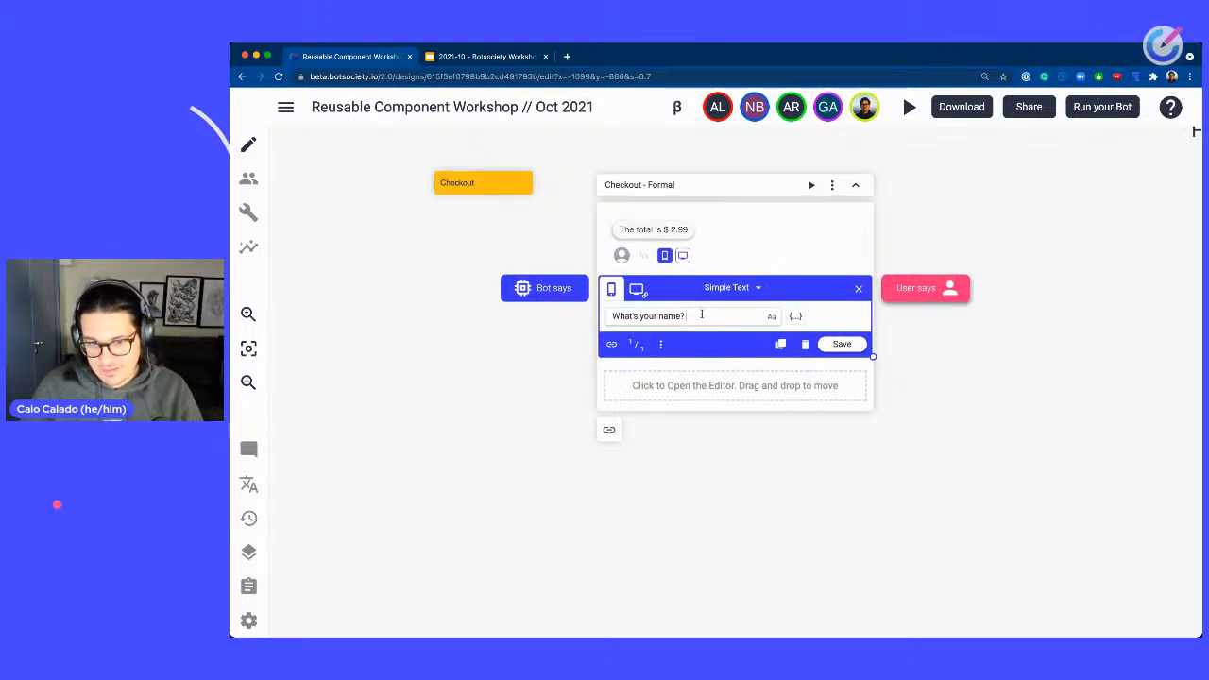
{"action": "triple_click", "coordinate": [702, 314]}
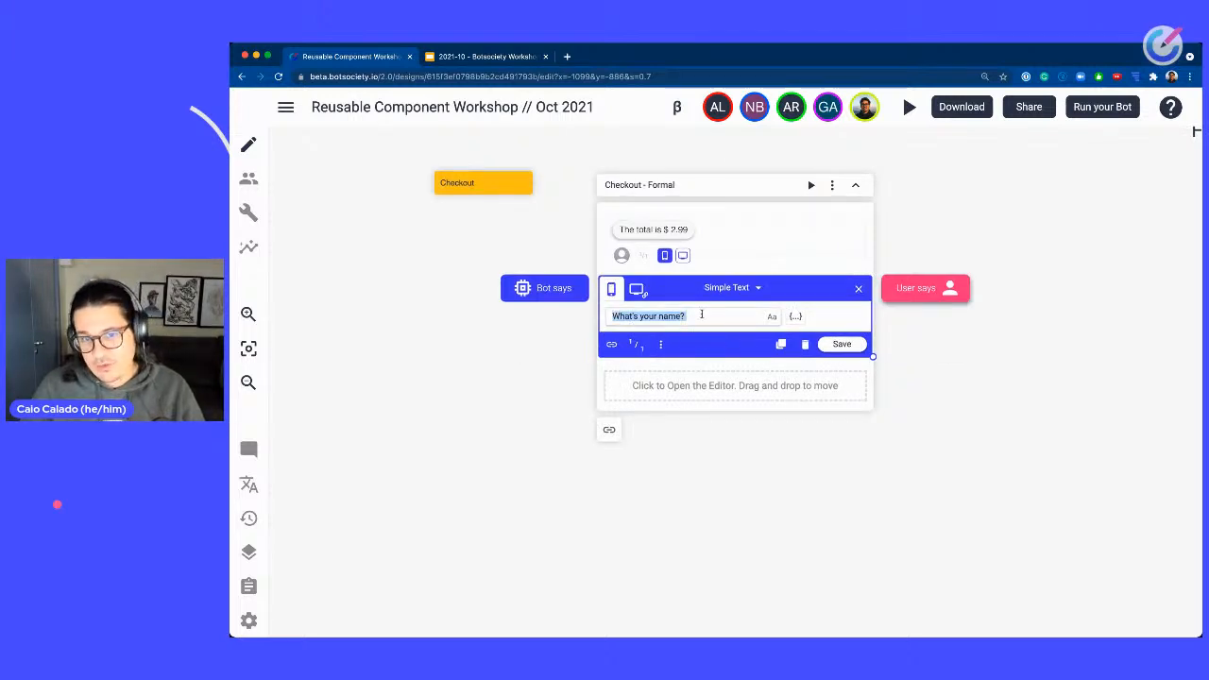
{"action": "type", "text": "Can"}
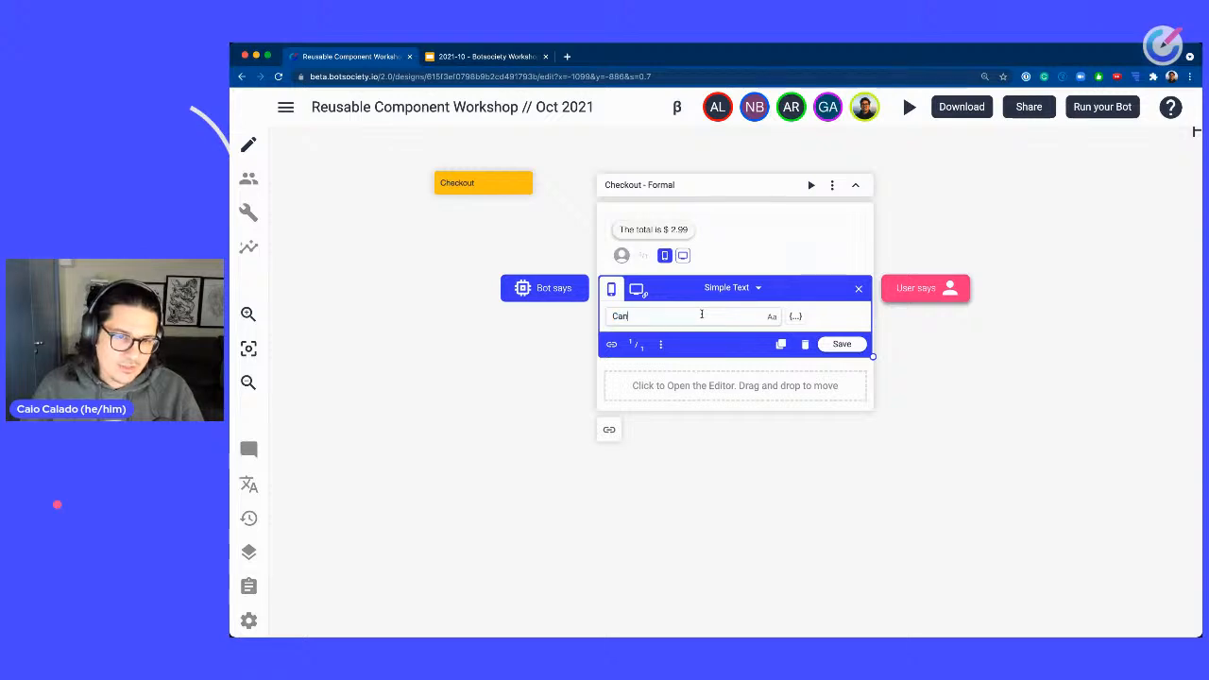
{"action": "type", "text": " I get you"}
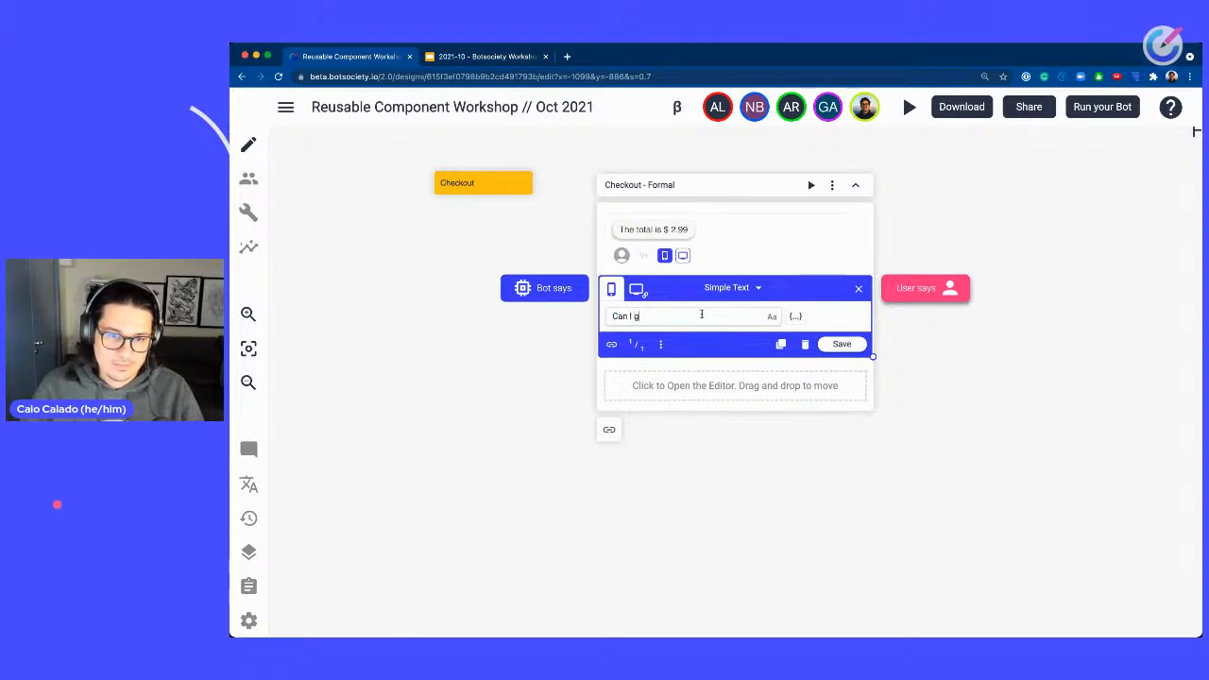
{"action": "key", "text": "ctrl+a"}
{"action": "type", "text": "Plea"}
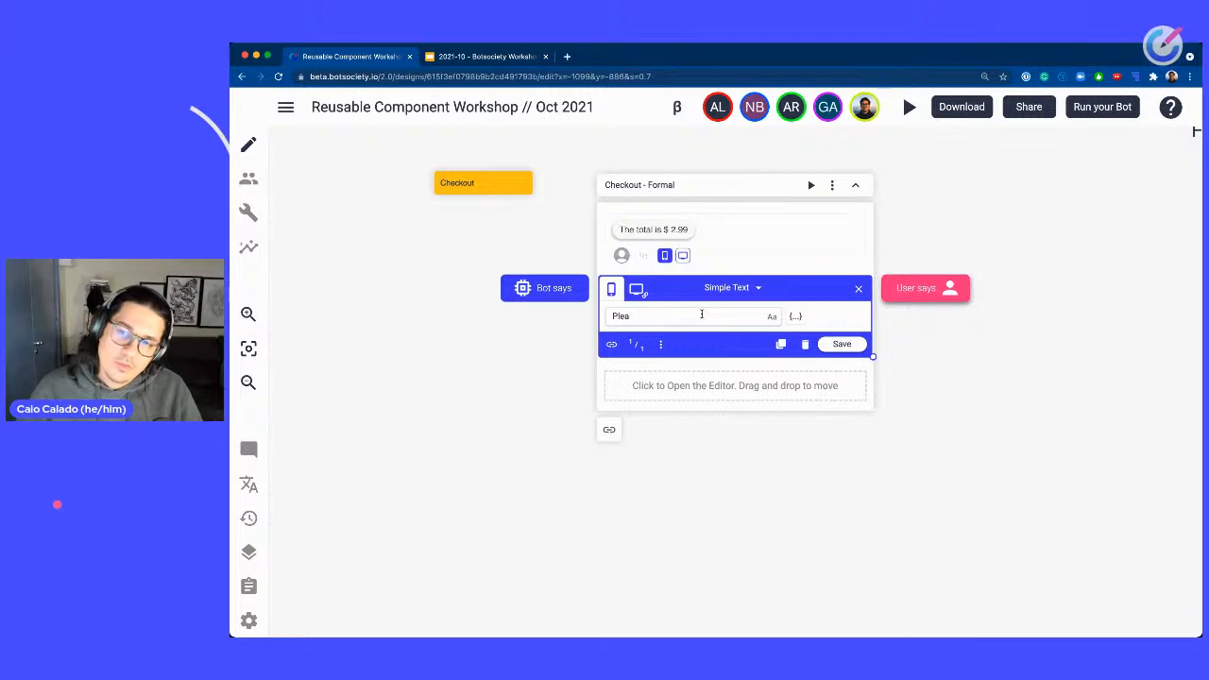
{"action": "key", "text": "ctrl+a"}
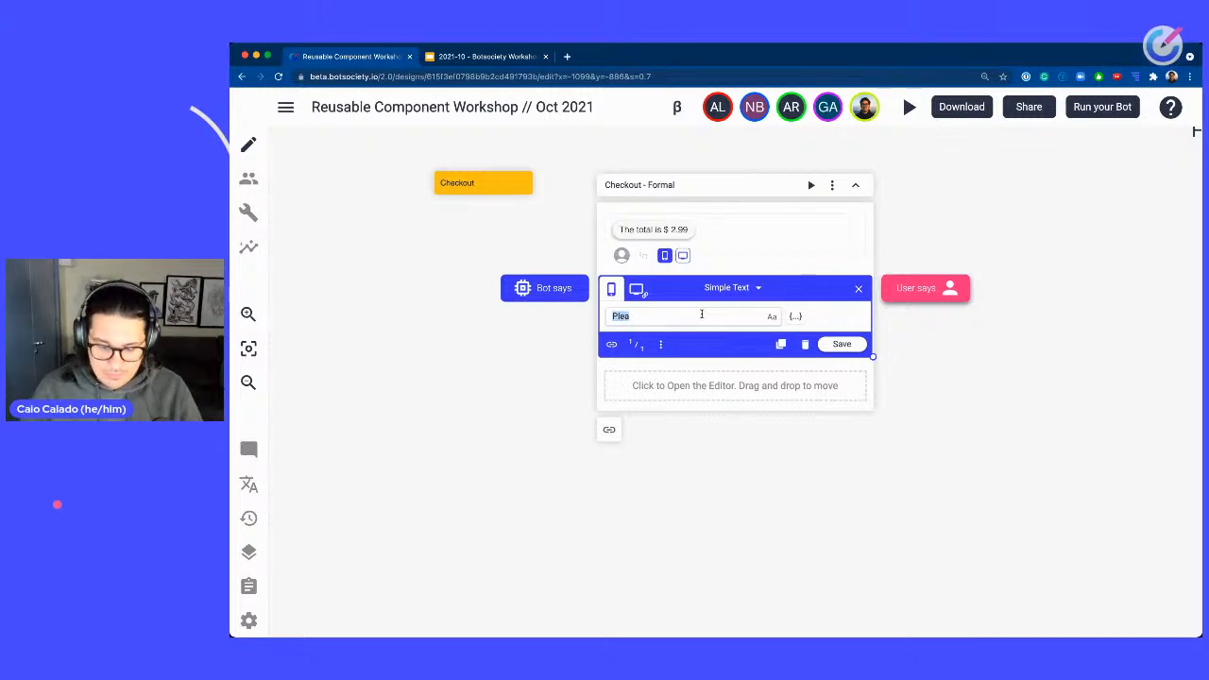
{"action": "type", "text": "Whay"}
{"action": "key", "text": "BackSpace"}
{"action": "key", "text": "BackSpace"}
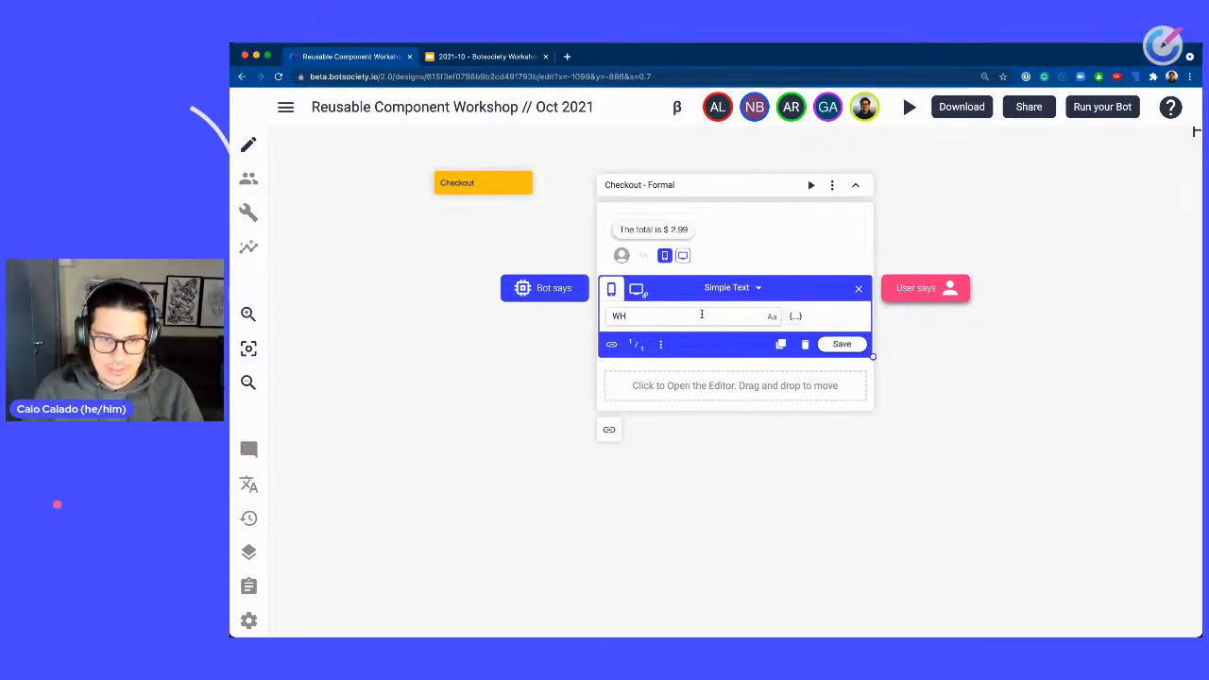
{"action": "type", "text": "at's your name?"}
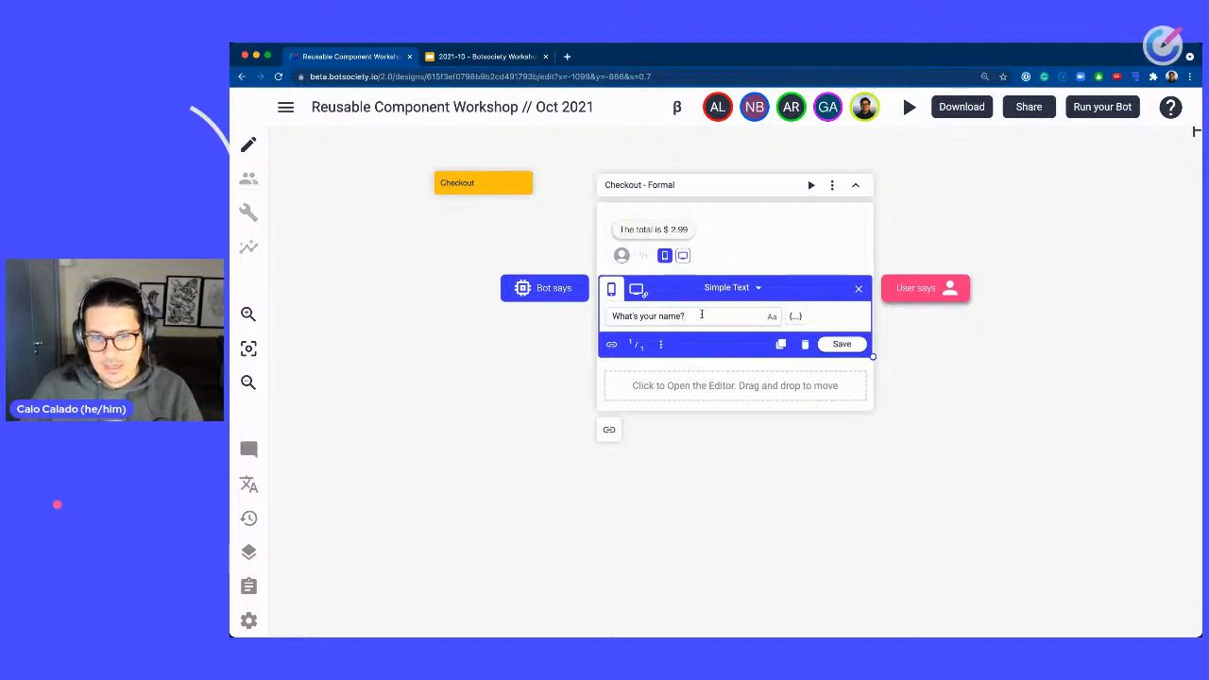
{"action": "key", "text": "Return"}
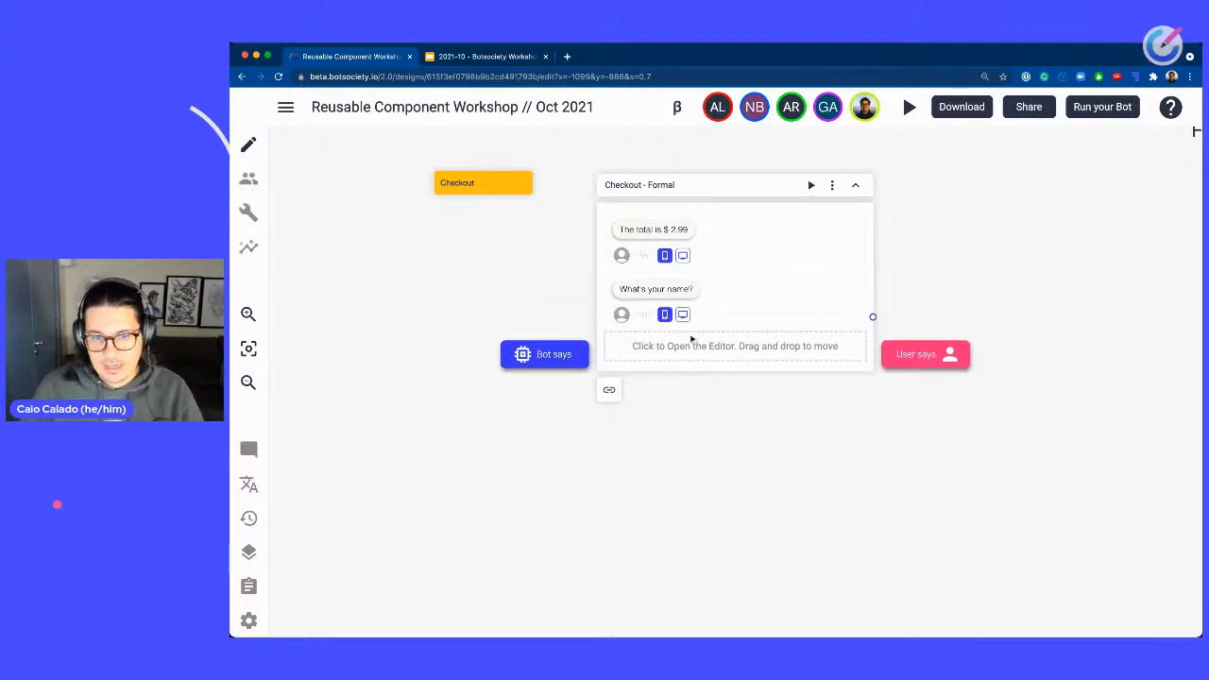
Add the bot message "Perfect! We are making your coffee right now and you can pay at the cashier. Hope you have a good day! Thank you so much!".
{"action": "left_click", "coordinate": [648, 348]}
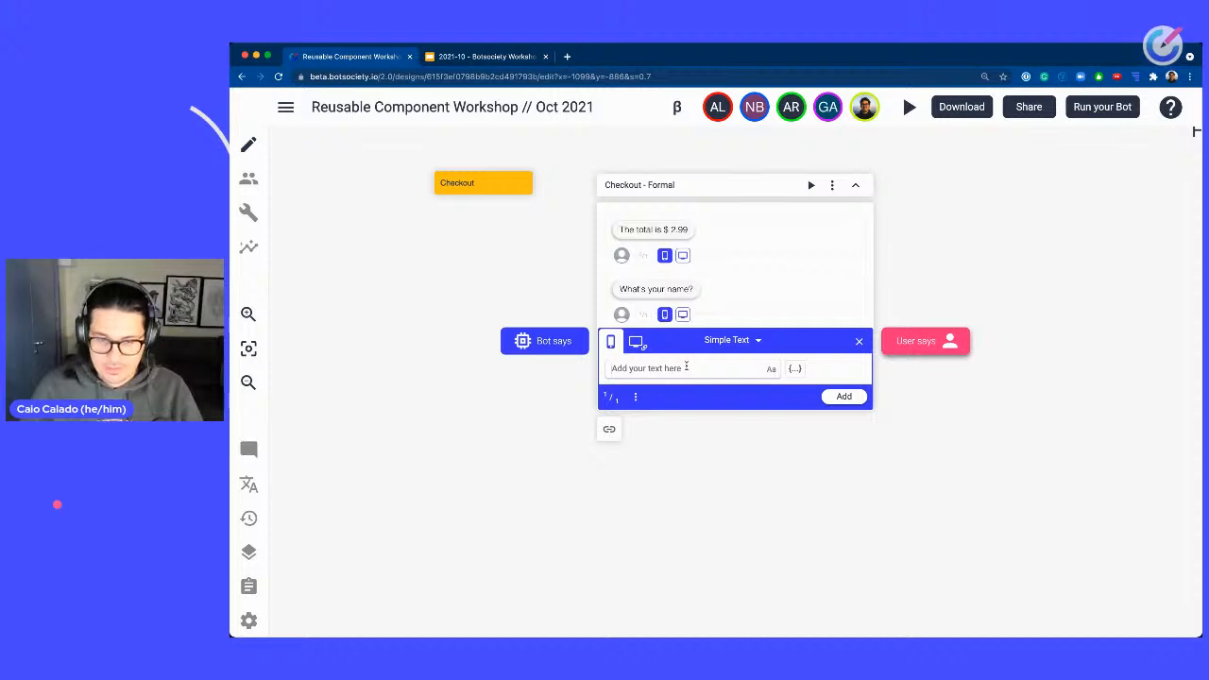
{"action": "type", "text": "Perfec"}
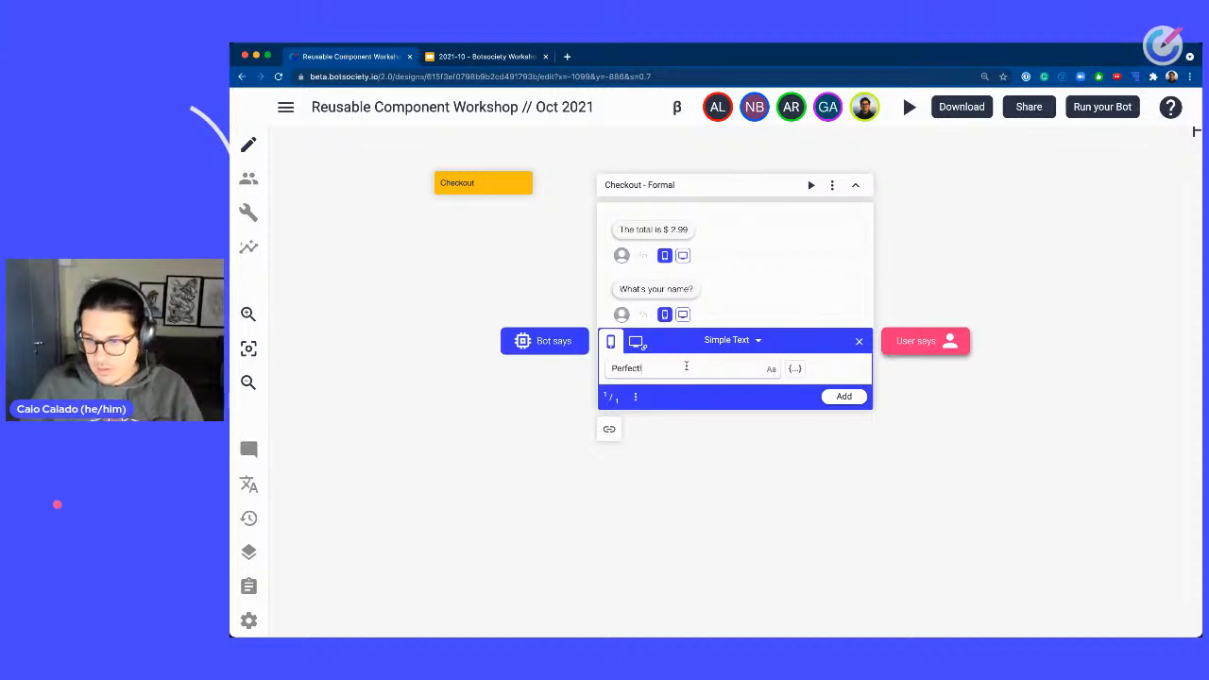
{"action": "type", "text": "t! Ww"}
{"action": "key", "text": "BackSpace"}
{"action": "type", "text": "e are"}
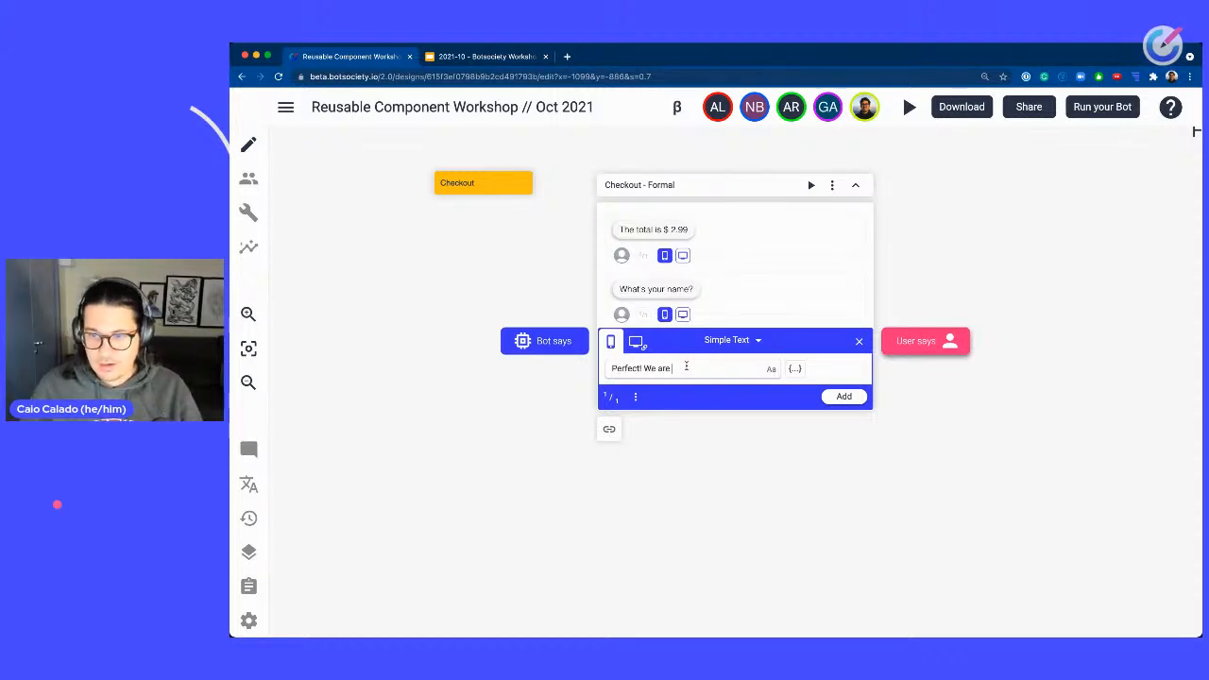
{"action": "type", "text": " making your c"}
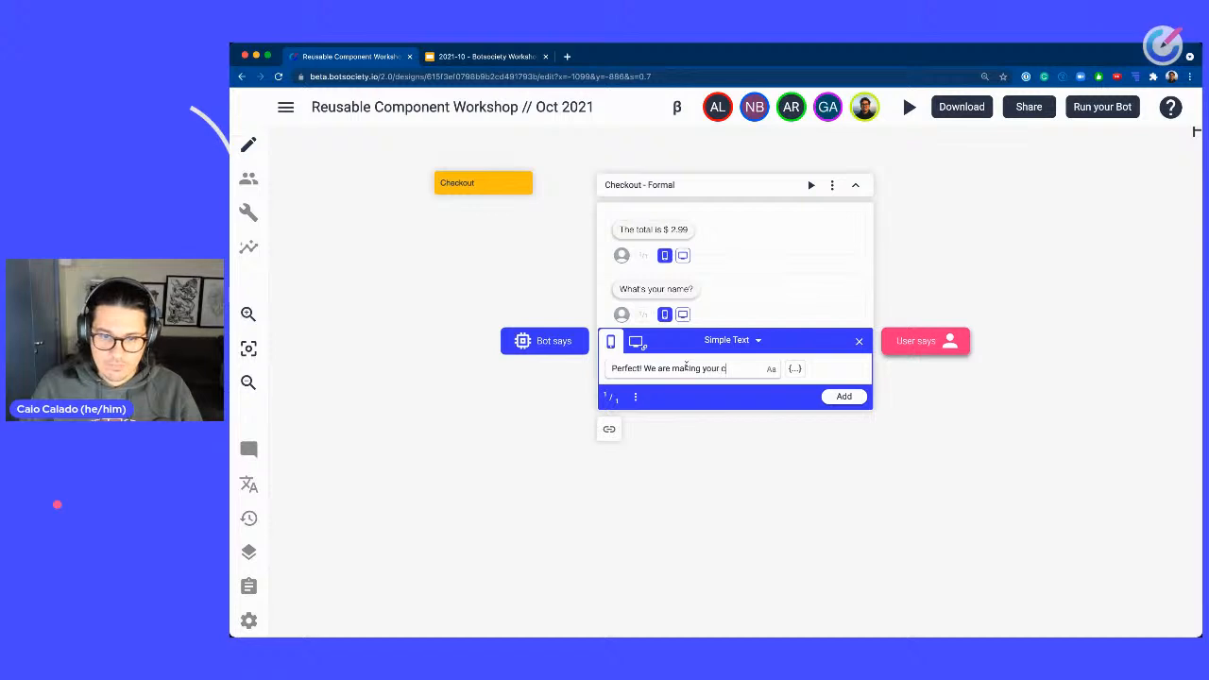
{"action": "type", "text": "offee right n"}
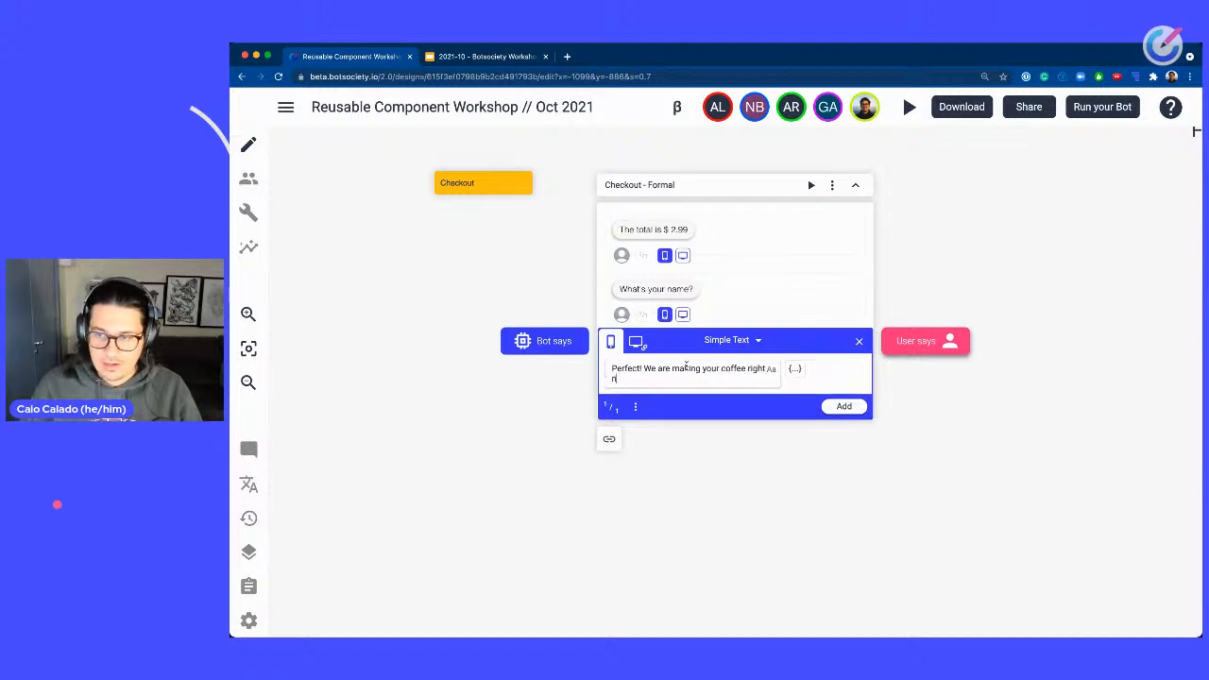
{"action": "type", "text": "ow and you can"}
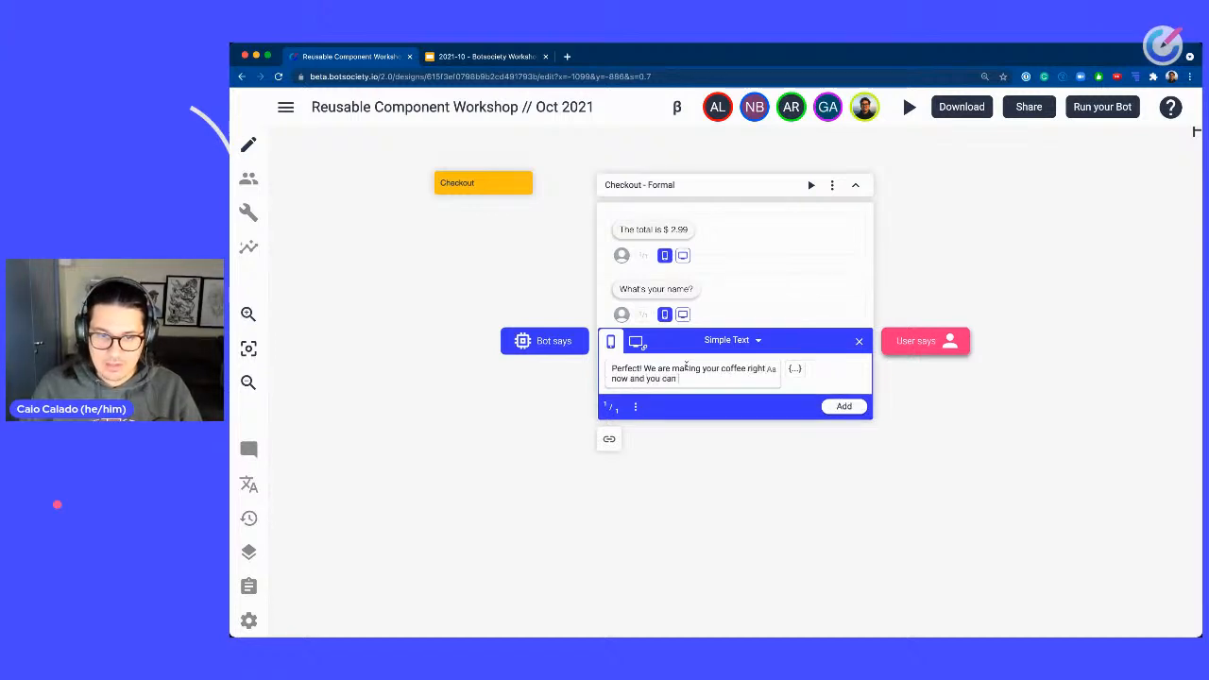
{"action": "type", "text": " pay a t"}
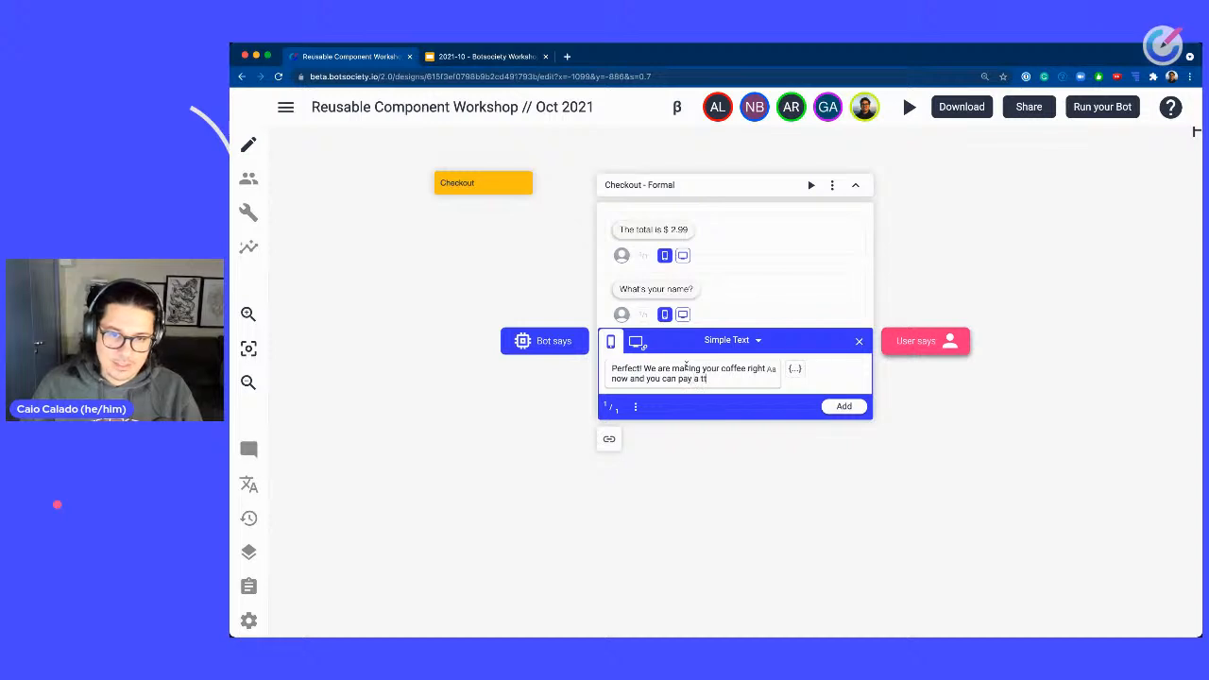
{"action": "key", "text": "BackSpace"}
{"action": "key", "text": "BackSpace"}
{"action": "type", "text": "t the c"}
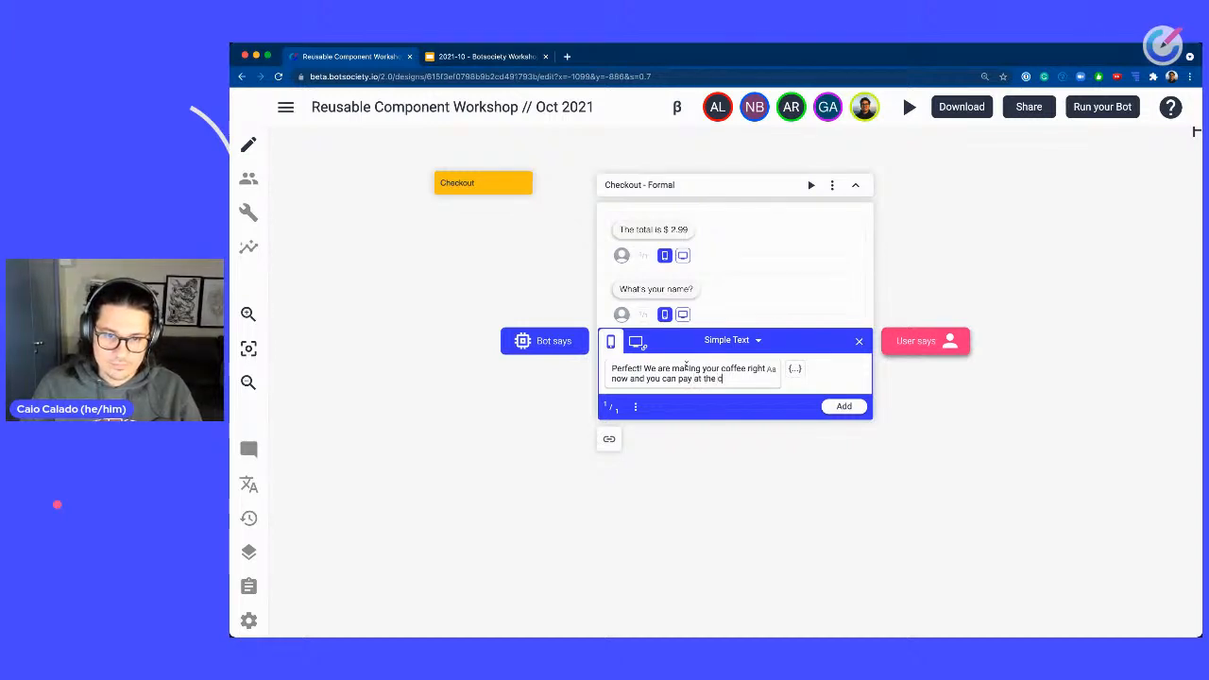
{"action": "type", "text": "ashier. Than"}
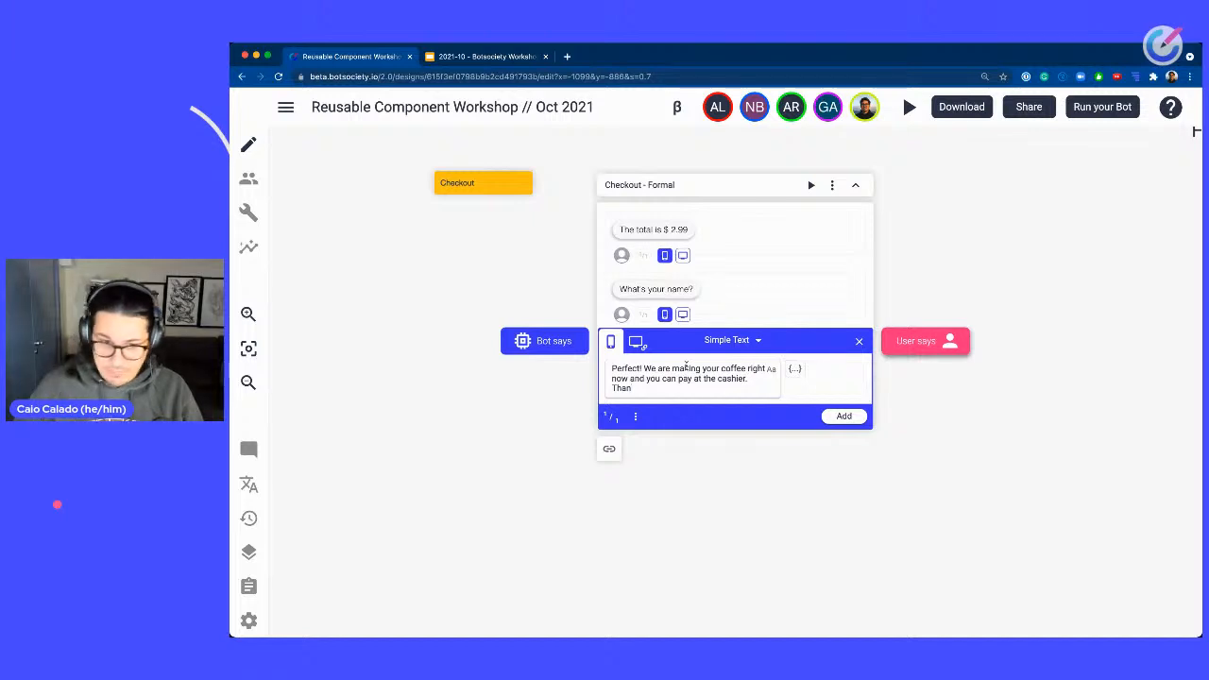
{"action": "key", "text": "alt+shift+Left"}
{"action": "key", "text": "BackSpace"}
{"action": "type", "text": "Hop"}
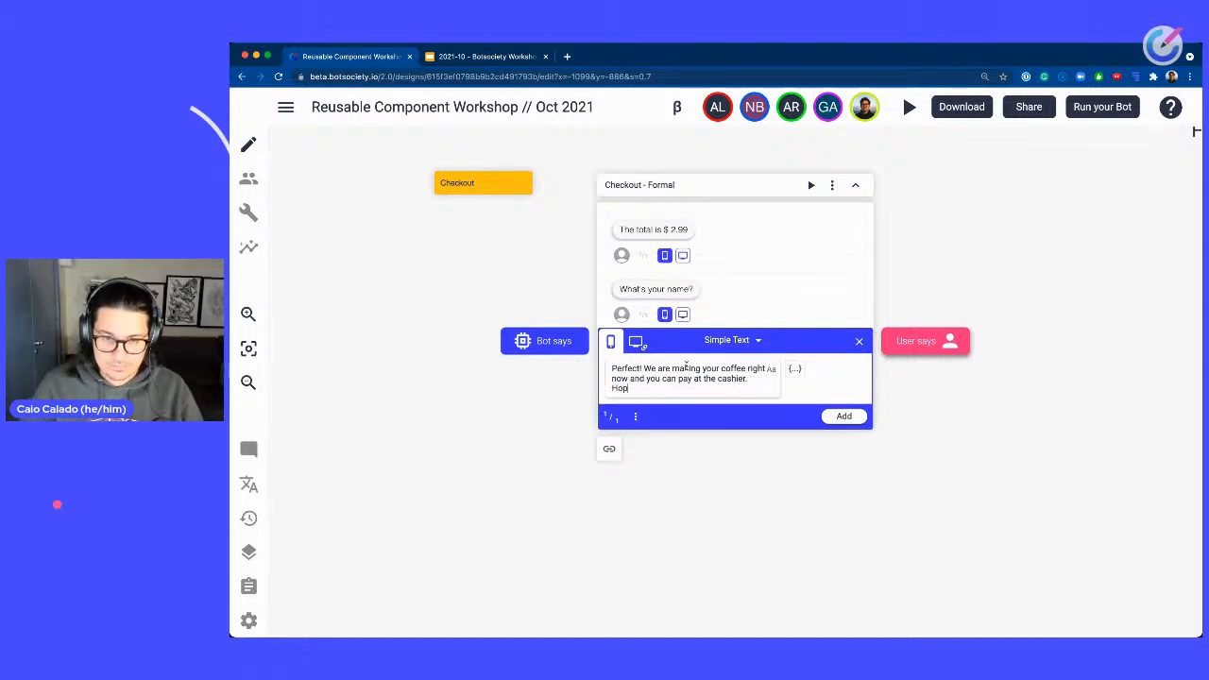
{"action": "type", "text": "e you have a good"}
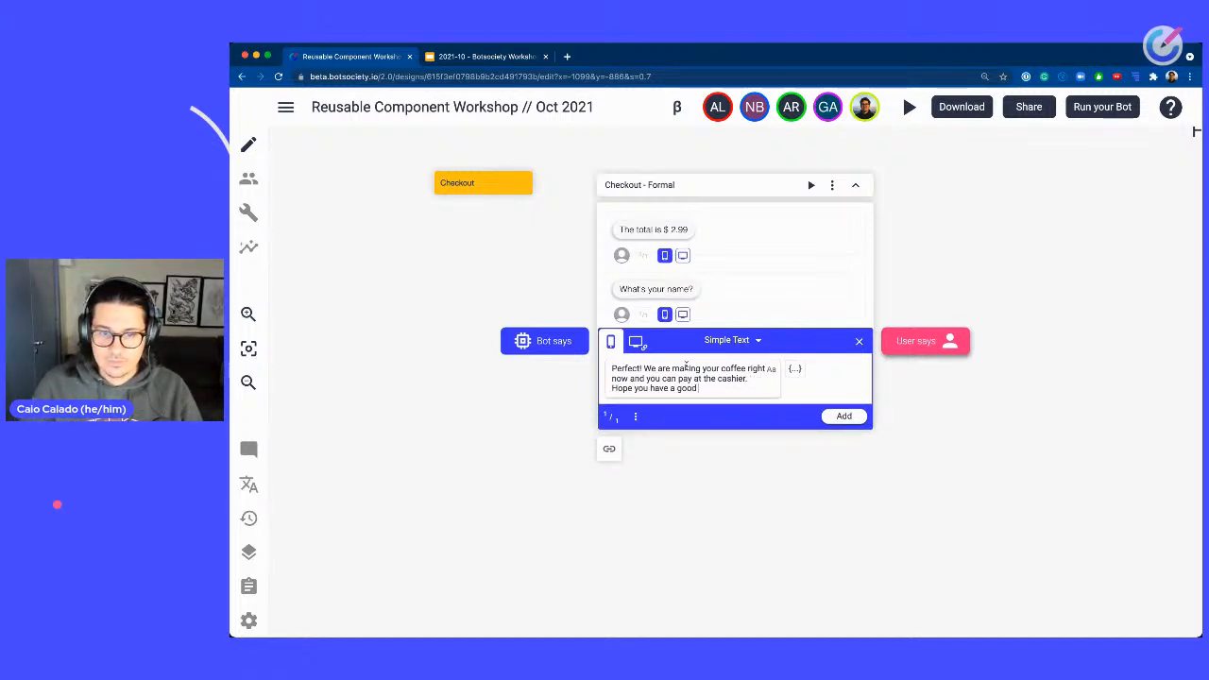
{"action": "type", "text": " day! Thank you so much!"}
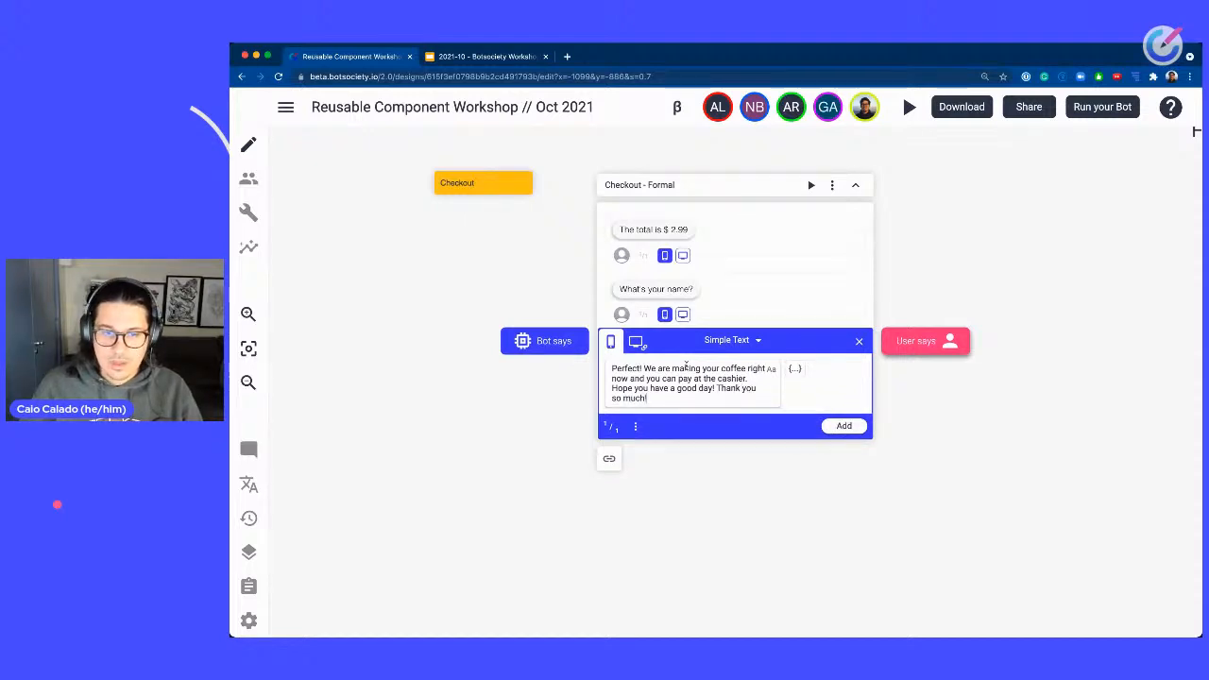
{"action": "key", "text": "Return"}
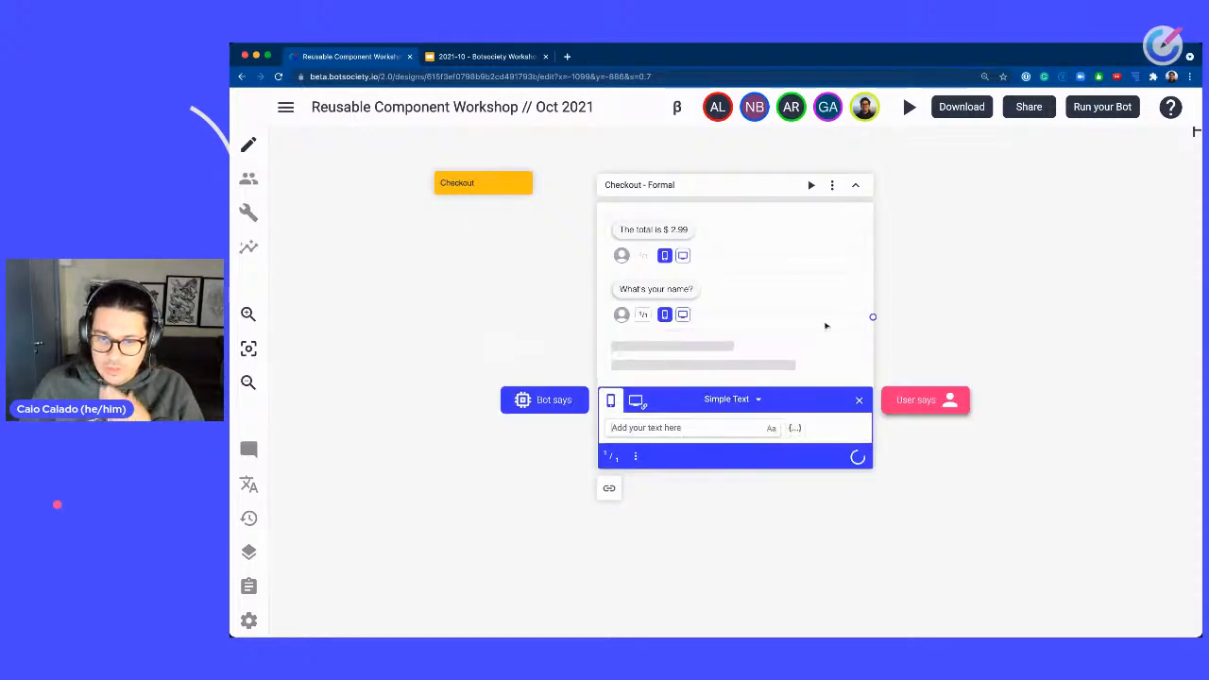
Add a user reply containing the customer's first name after the bot messages.
{"action": "left_click", "coordinate": [930, 416]}
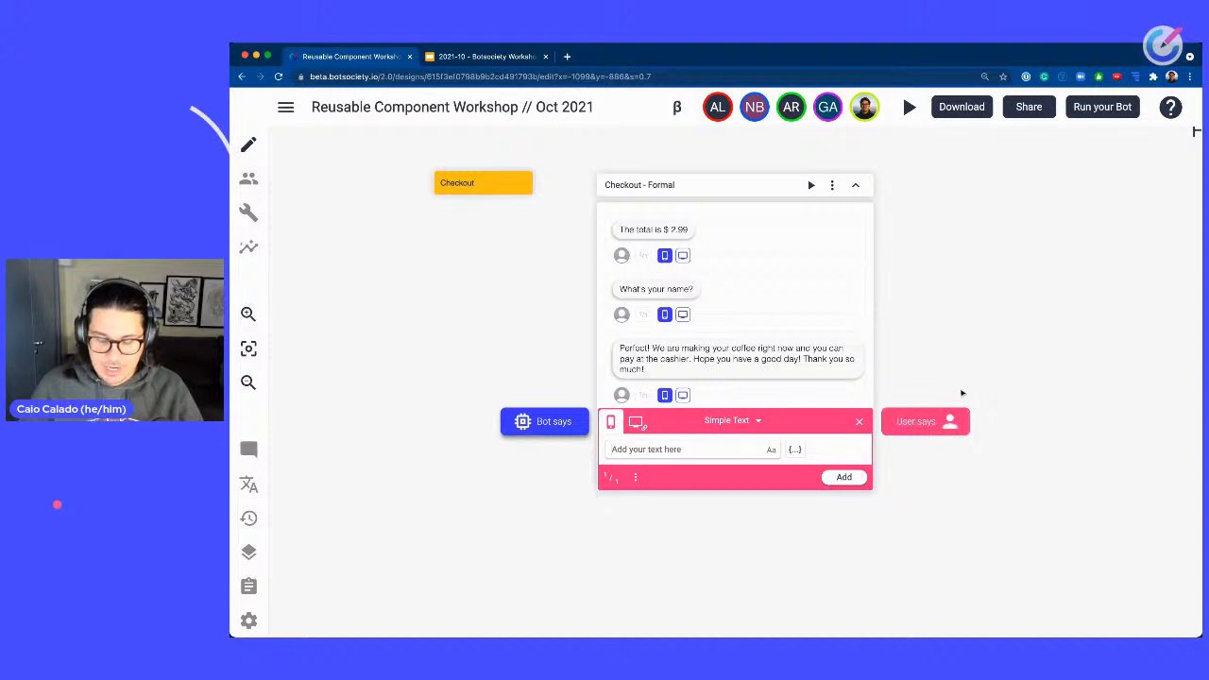
{"action": "type", "text": "Qaio"}
{"action": "key", "text": "Return"}
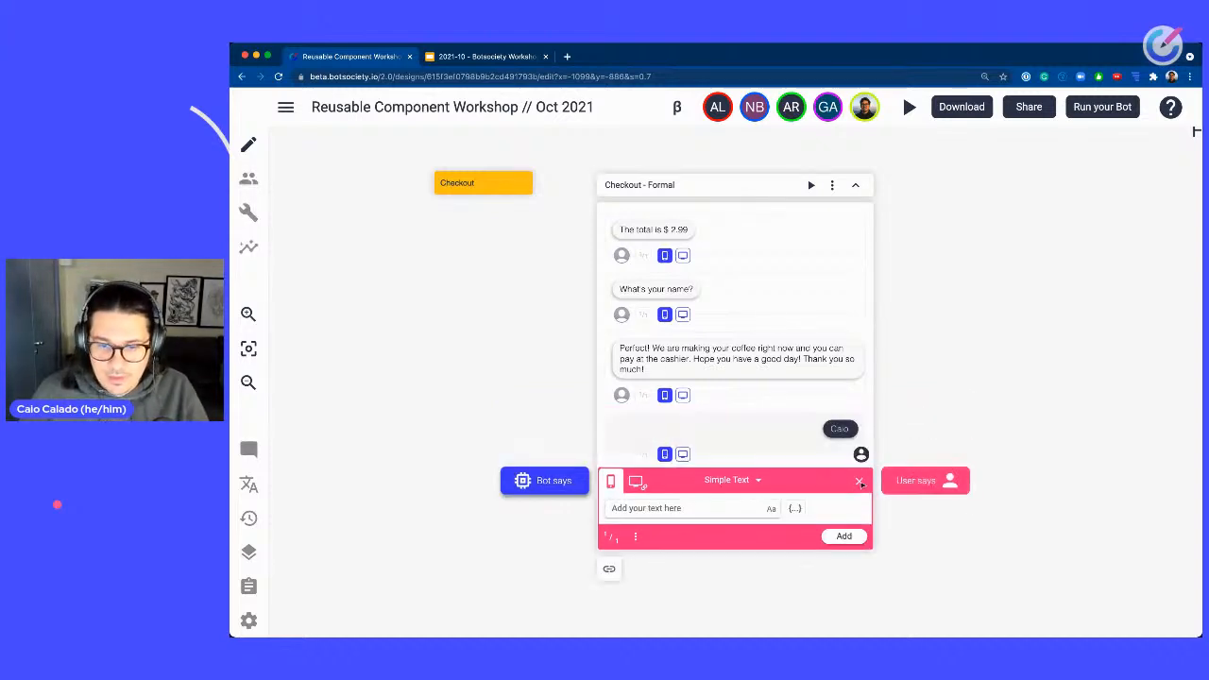
Move the user's name reply up so it sits between "What's your name?" and the "Perfect!" bot message.
{"action": "left_click", "coordinate": [840, 430]}
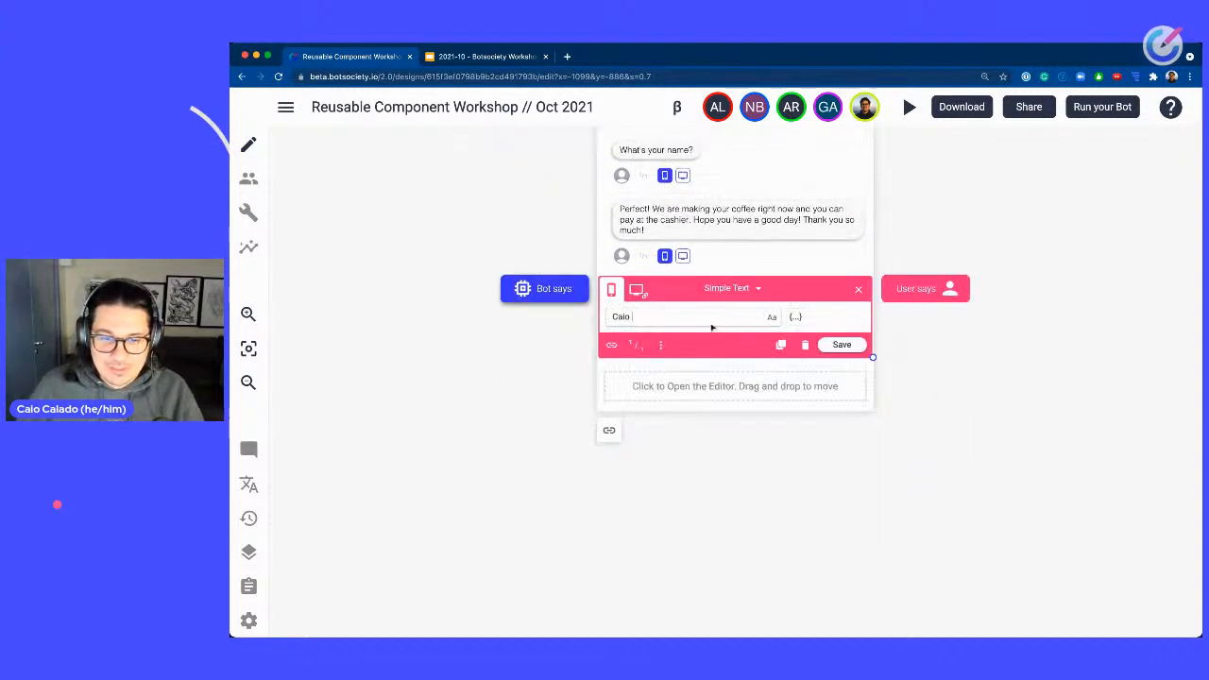
{"action": "double_click", "coordinate": [666, 316]}
{"action": "type", "text": "Kyle"}
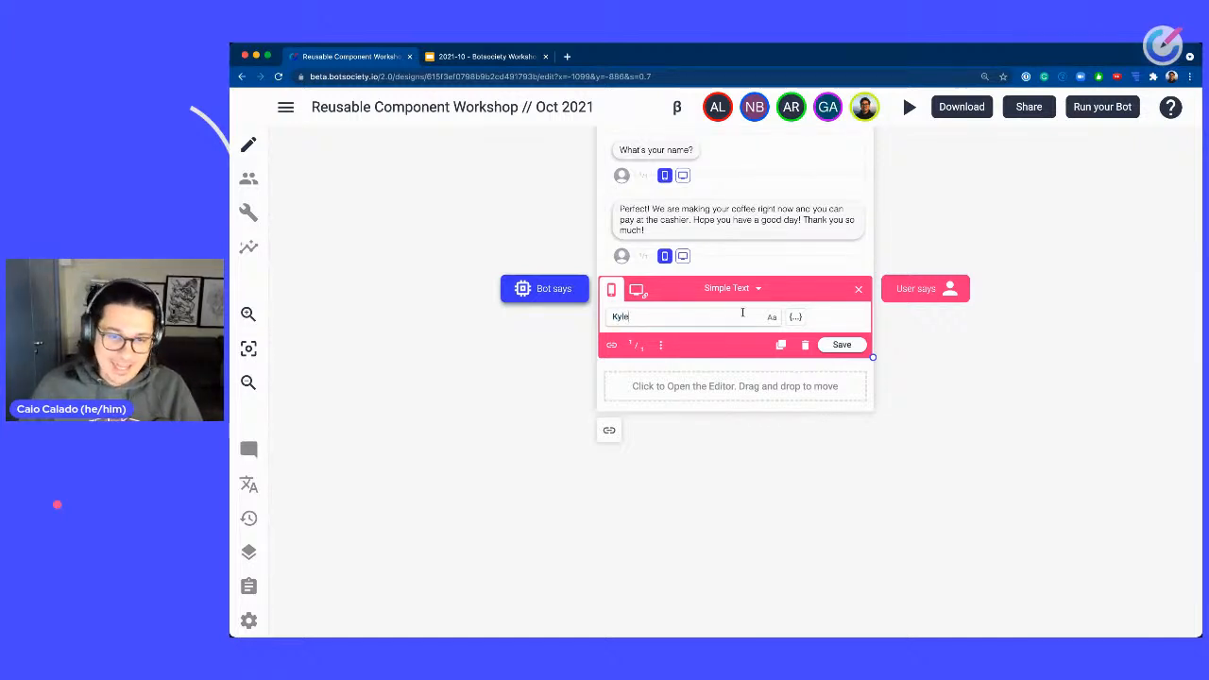
{"action": "key", "text": "super+a"}
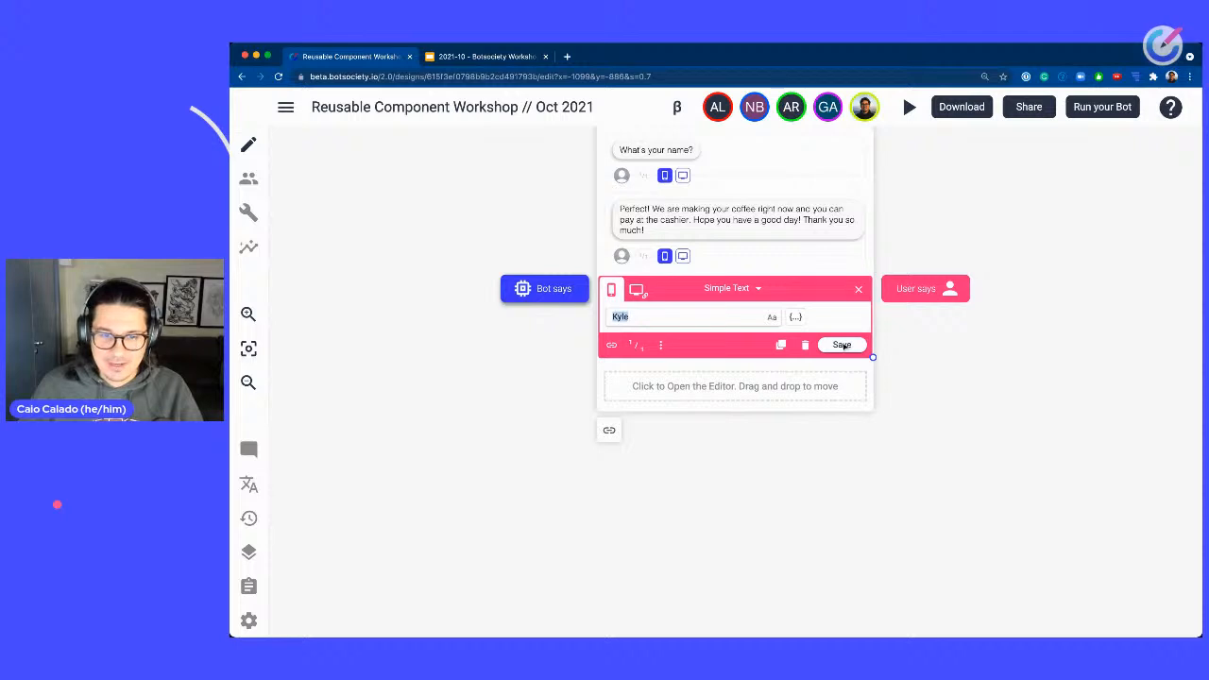
{"action": "type", "text": "Caio"}
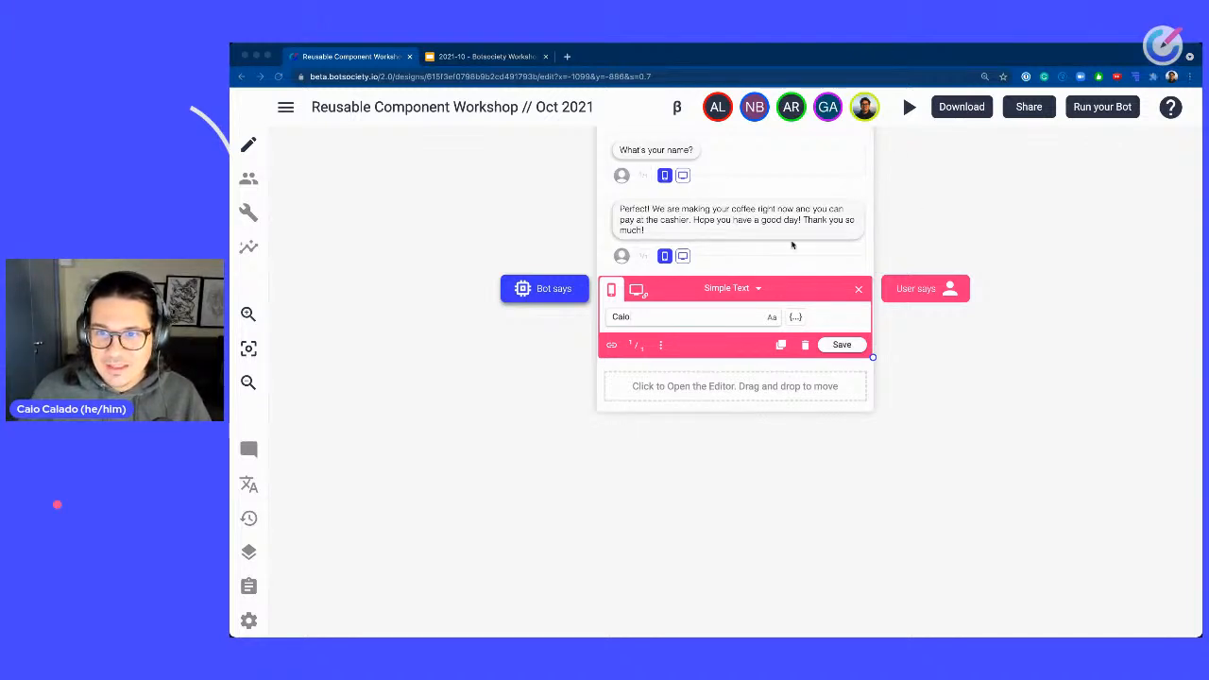
{"action": "double_click", "coordinate": [648, 317]}
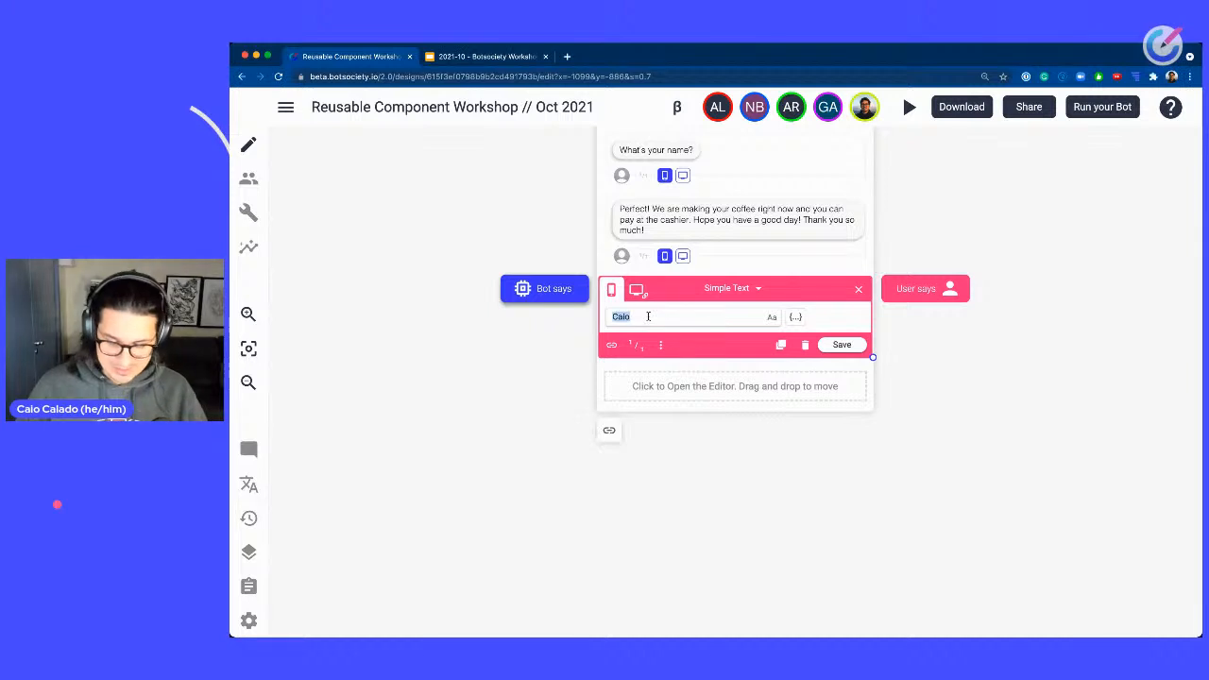
{"action": "left_click", "coordinate": [648, 316]}
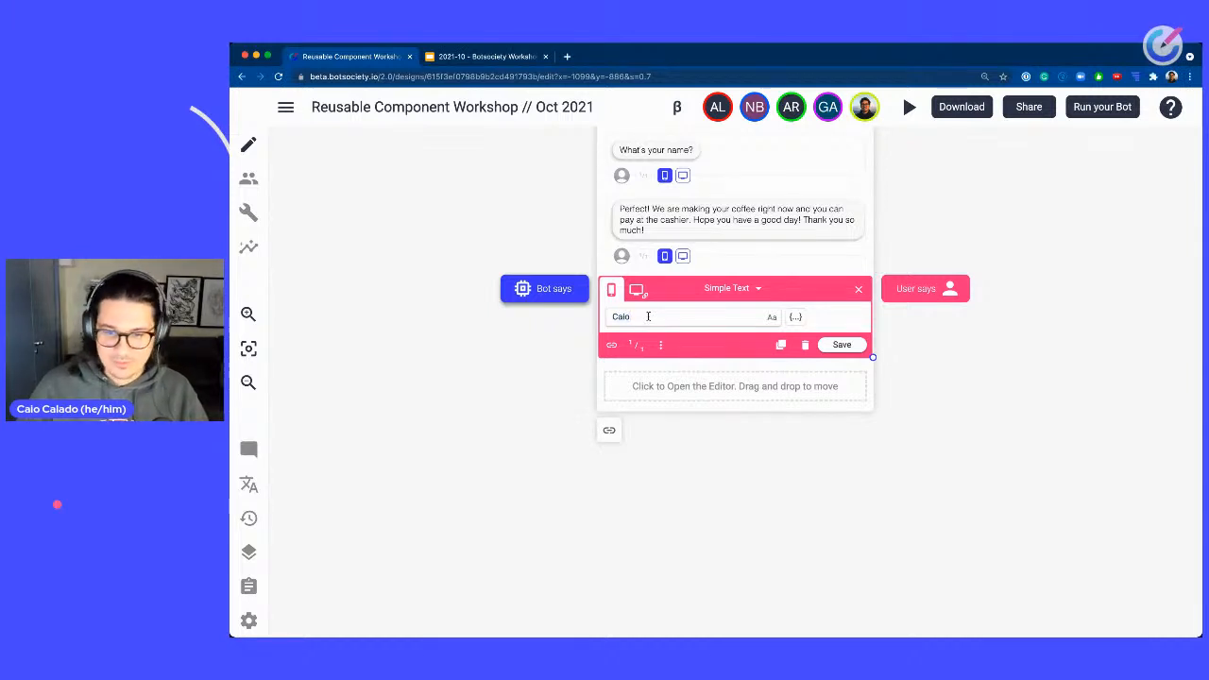
{"action": "left_click", "coordinate": [840, 345]}
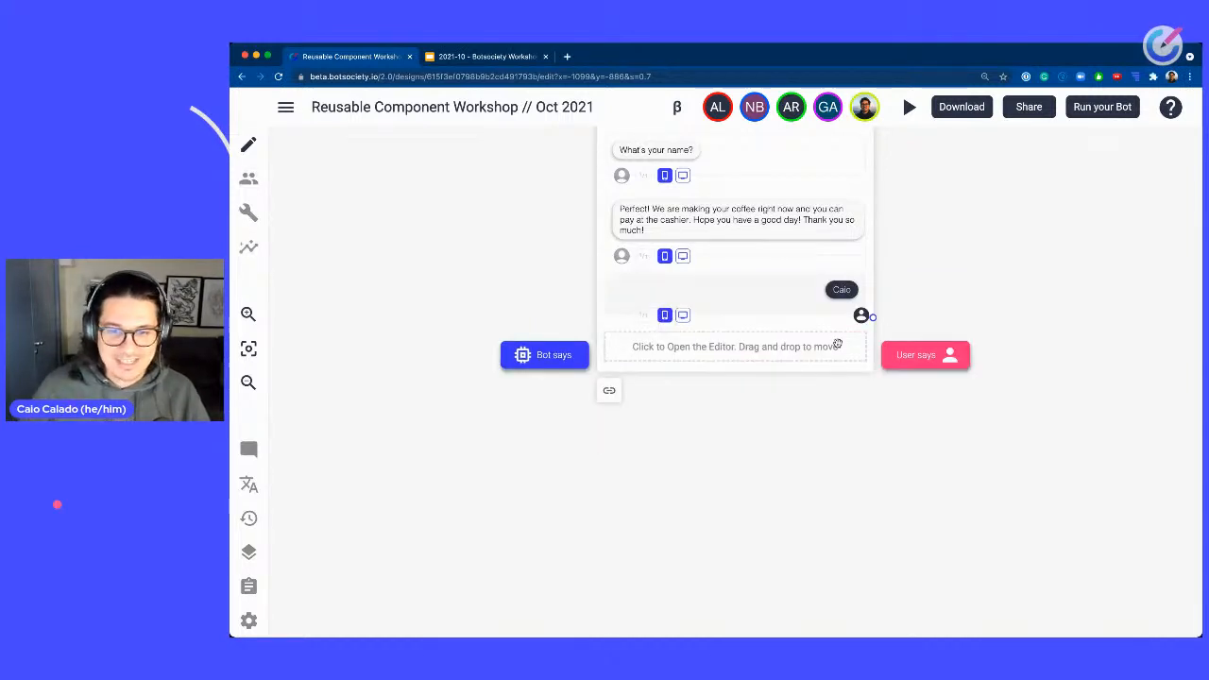
{"action": "left_click_drag", "start_coordinate": [844, 291], "coordinate": [844, 200]}
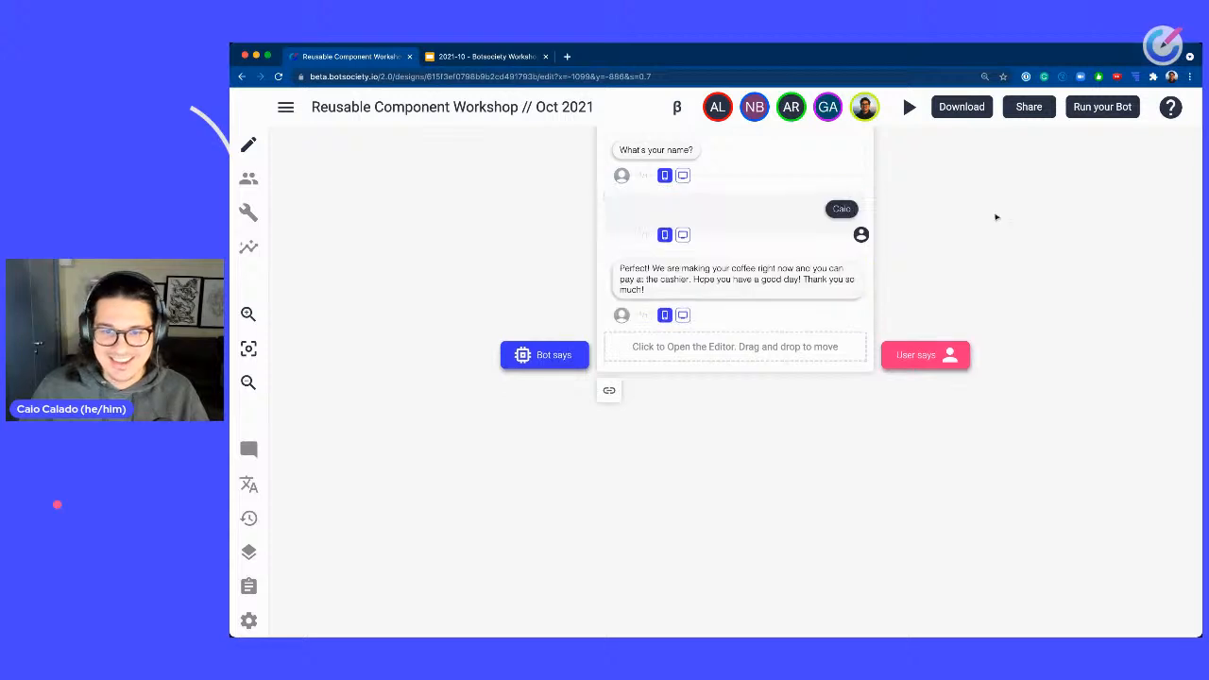
Create a new path in the Friendly column next to the Checkout - Formal path.
{"action": "left_click_drag", "start_coordinate": [1024, 201], "coordinate": [840, 267]}
{"action": "right_click", "coordinate": [837, 227]}
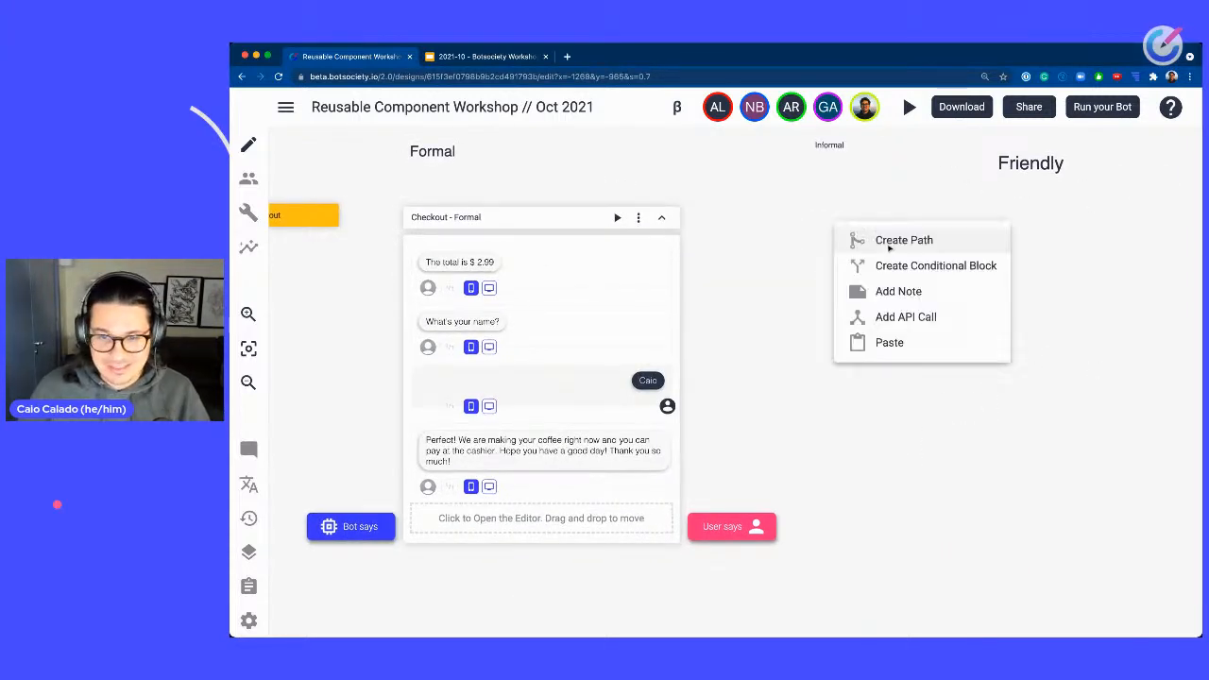
{"action": "left_click", "coordinate": [897, 240]}
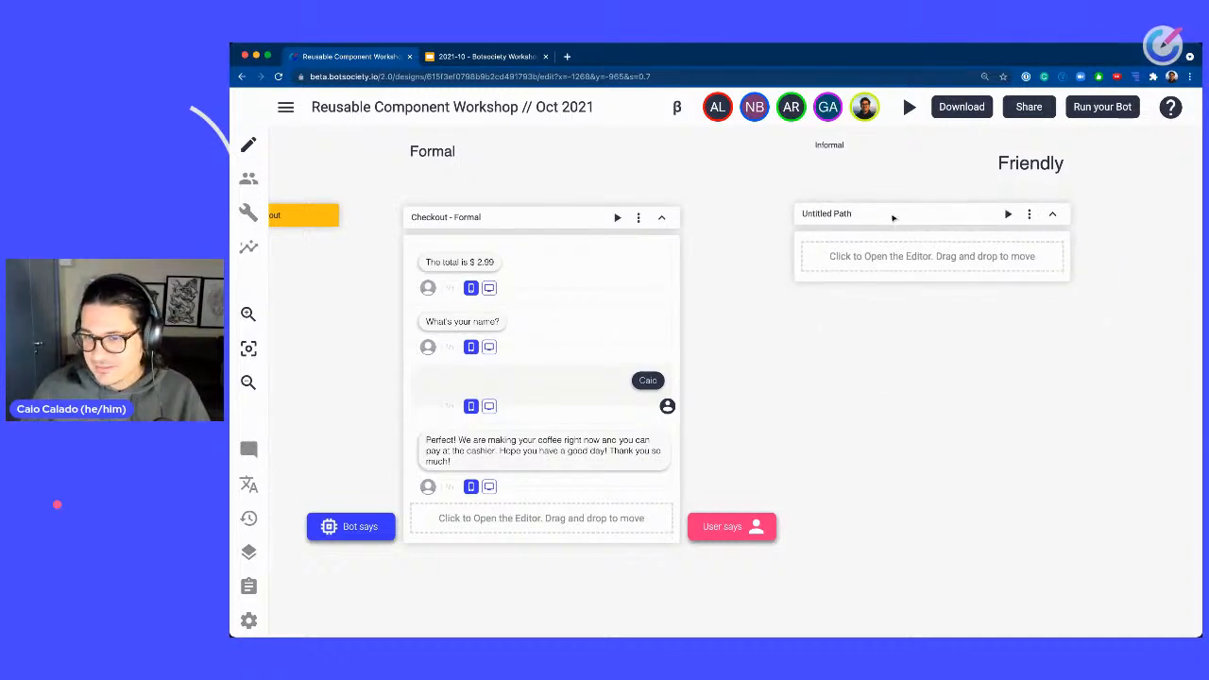
Pan around the canvas to review the Menu paths above the Checkout section.
{"action": "left_click_drag", "start_coordinate": [1036, 404], "coordinate": [988, 407]}
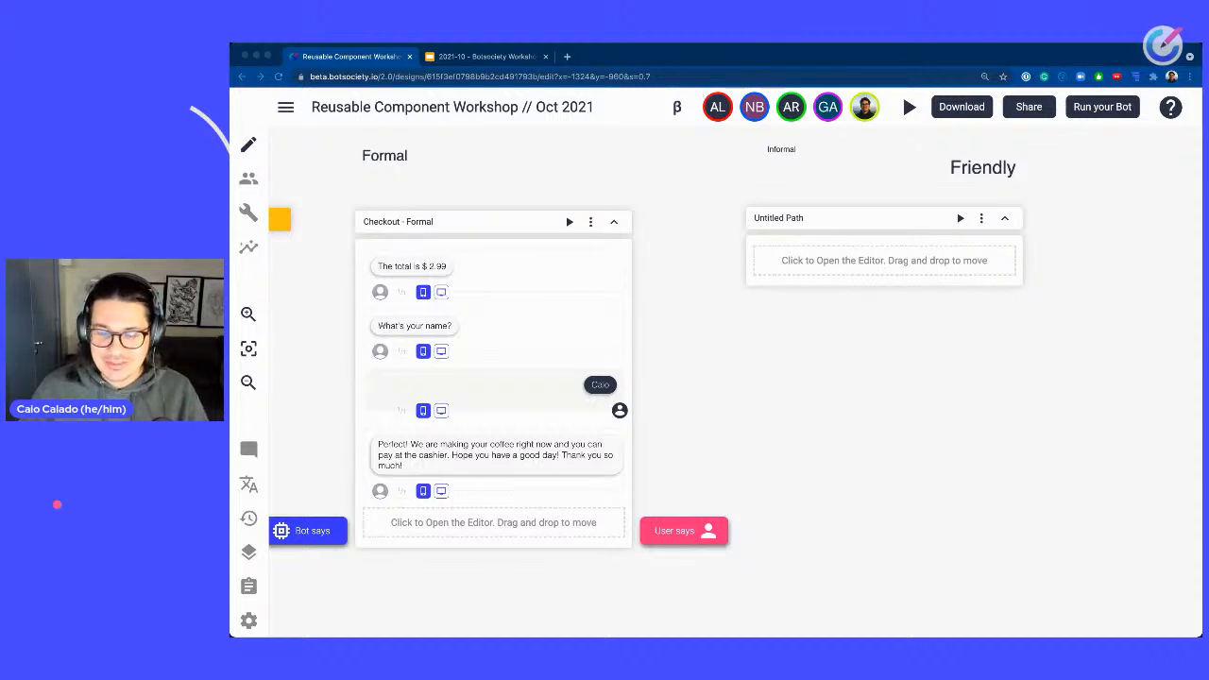
{"action": "left_click", "coordinate": [1029, 293]}
{"action": "left_click_drag", "start_coordinate": [1077, 218], "coordinate": [1019, 514]}
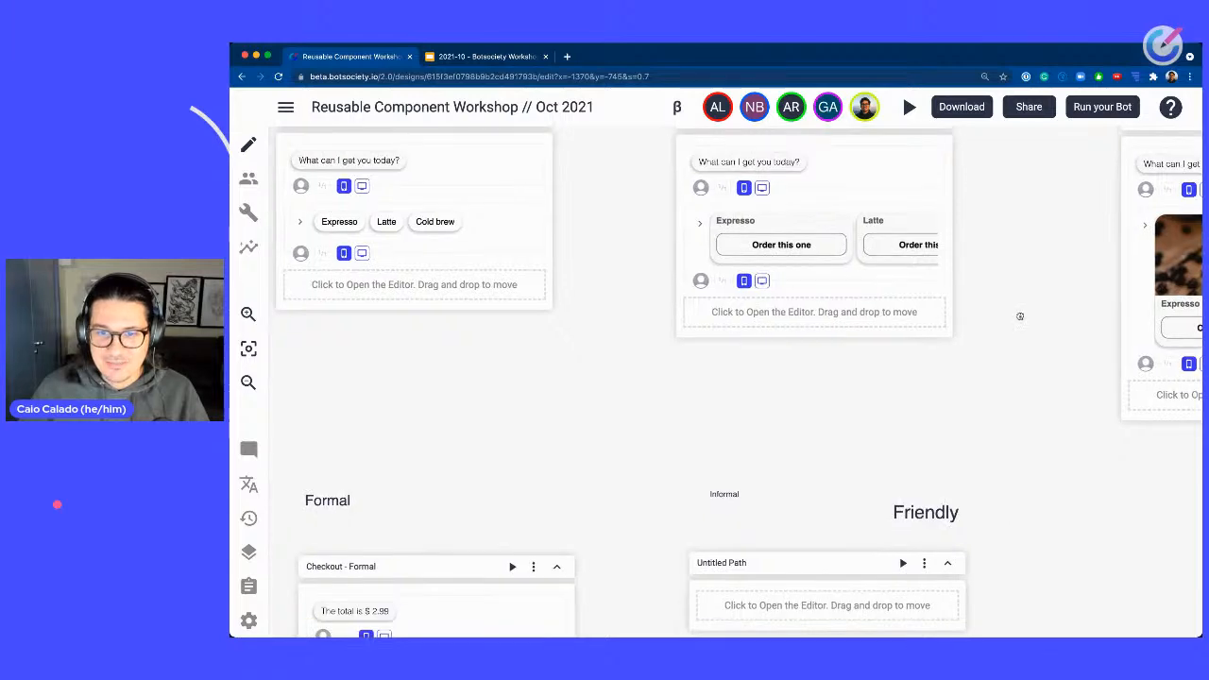
{"action": "left_click_drag", "start_coordinate": [1024, 194], "coordinate": [974, 456]}
{"action": "left_click_drag", "start_coordinate": [976, 295], "coordinate": [440, 277]}
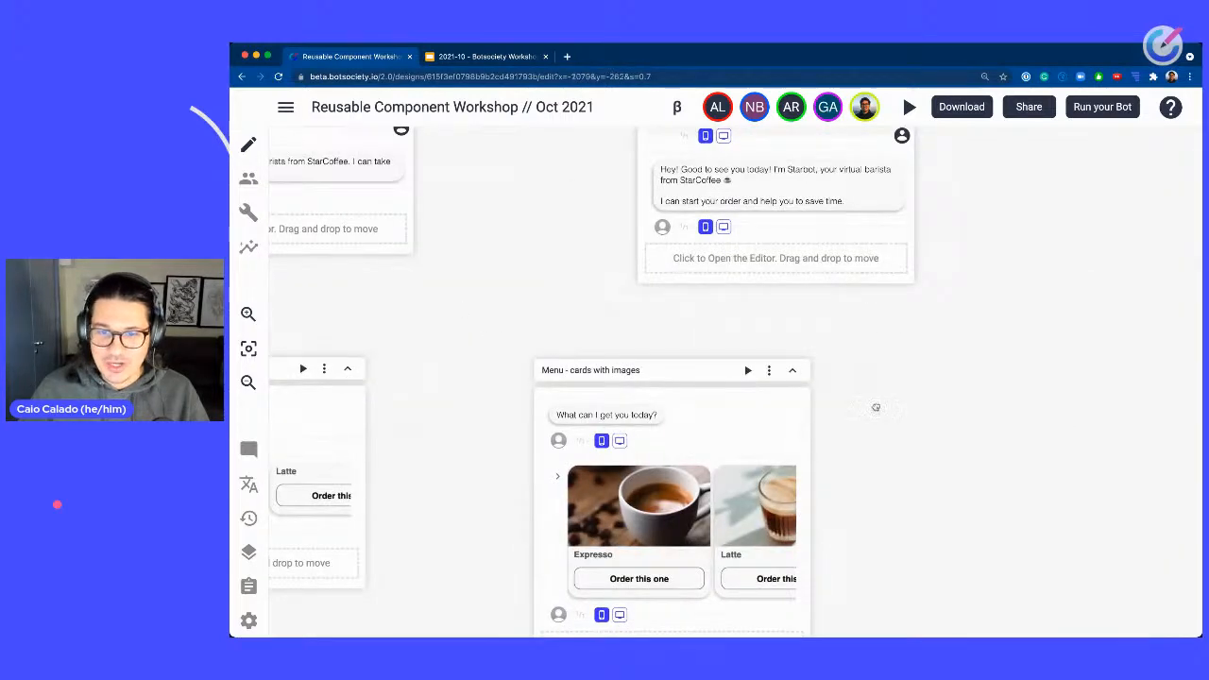
{"action": "left_click_drag", "start_coordinate": [892, 368], "coordinate": [877, 407]}
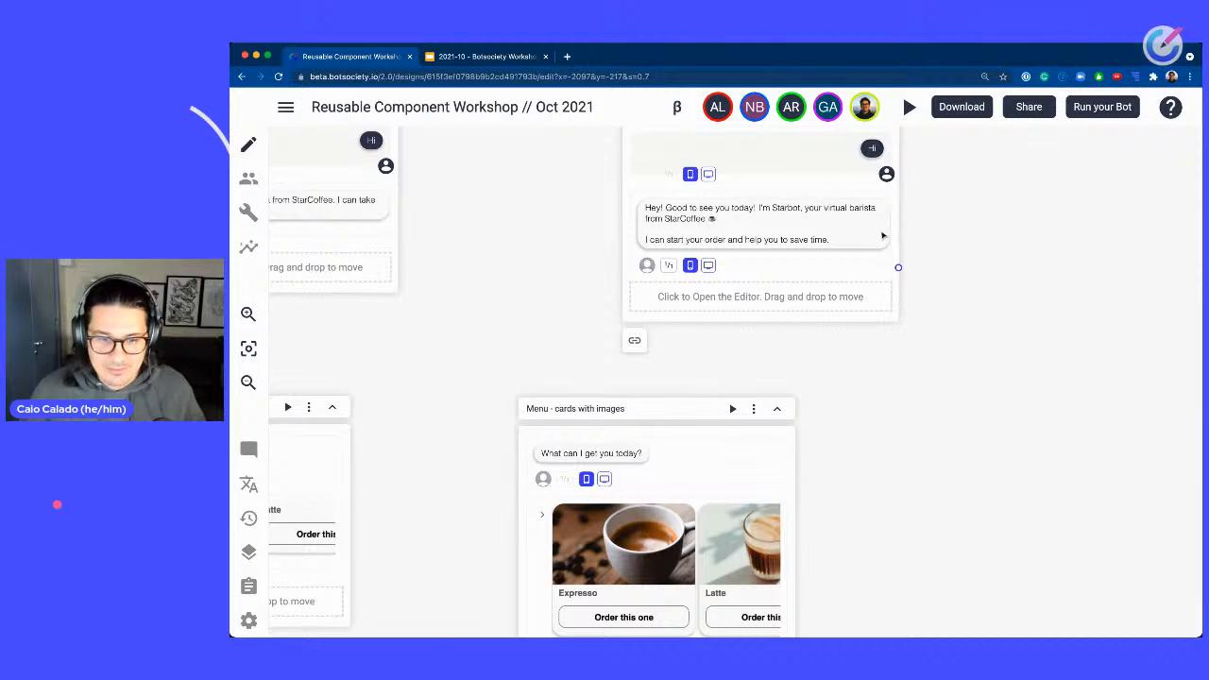
{"action": "scroll", "coordinate": [845, 484], "scroll_direction": "down", "scroll_amount": 5}
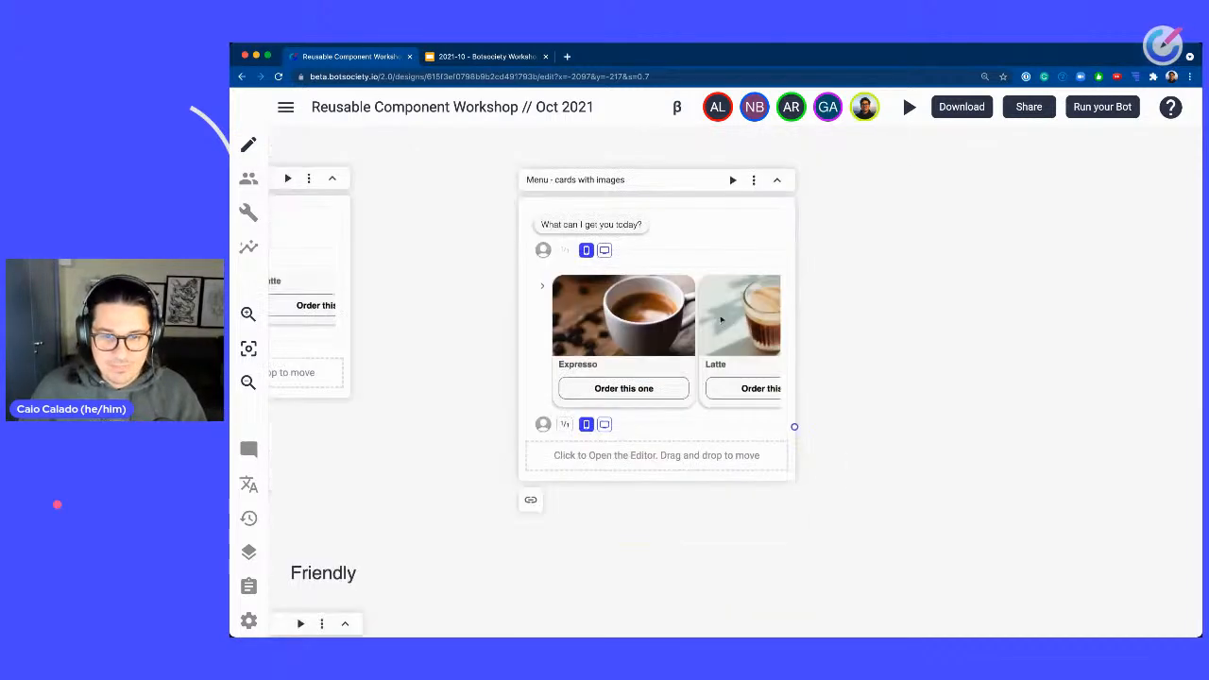
{"action": "scroll", "coordinate": [708, 319], "scroll_direction": "right", "scroll_amount": 3}
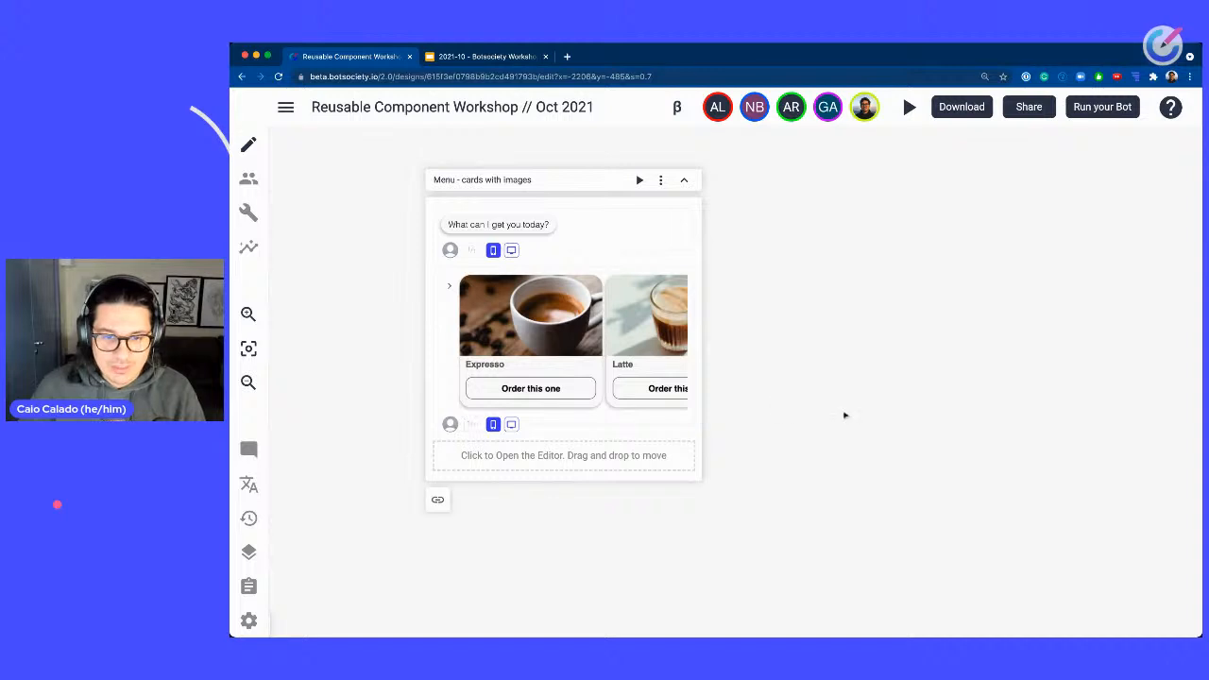
{"action": "scroll", "coordinate": [938, 465], "scroll_direction": "left", "scroll_amount": 2}
{"action": "scroll", "coordinate": [938, 465], "scroll_direction": "left", "scroll_amount": 10}
{"action": "scroll", "coordinate": [938, 466], "scroll_direction": "down", "scroll_amount": 4}
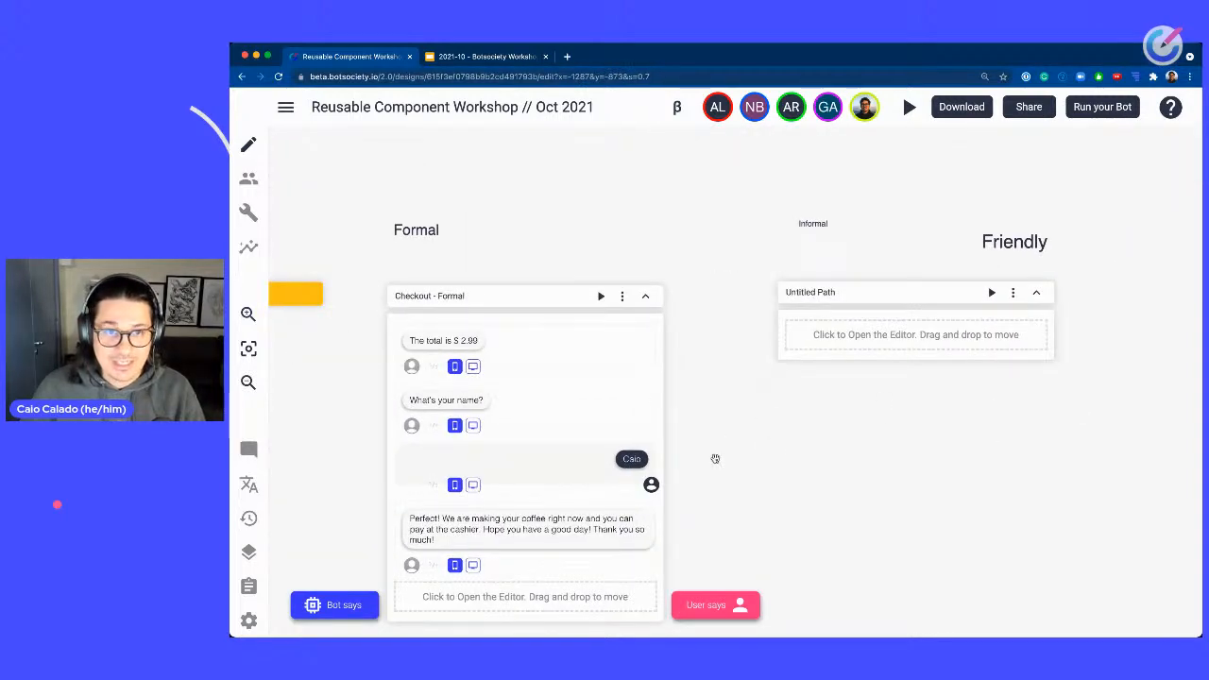
{"action": "scroll", "coordinate": [863, 412], "scroll_direction": "left", "scroll_amount": 2}
{"action": "scroll", "coordinate": [863, 412], "scroll_direction": "down", "scroll_amount": 1}
{"action": "scroll", "coordinate": [862, 412], "scroll_direction": "left", "scroll_amount": 1}
{"action": "scroll", "coordinate": [863, 412], "scroll_direction": "down", "scroll_amount": 1}
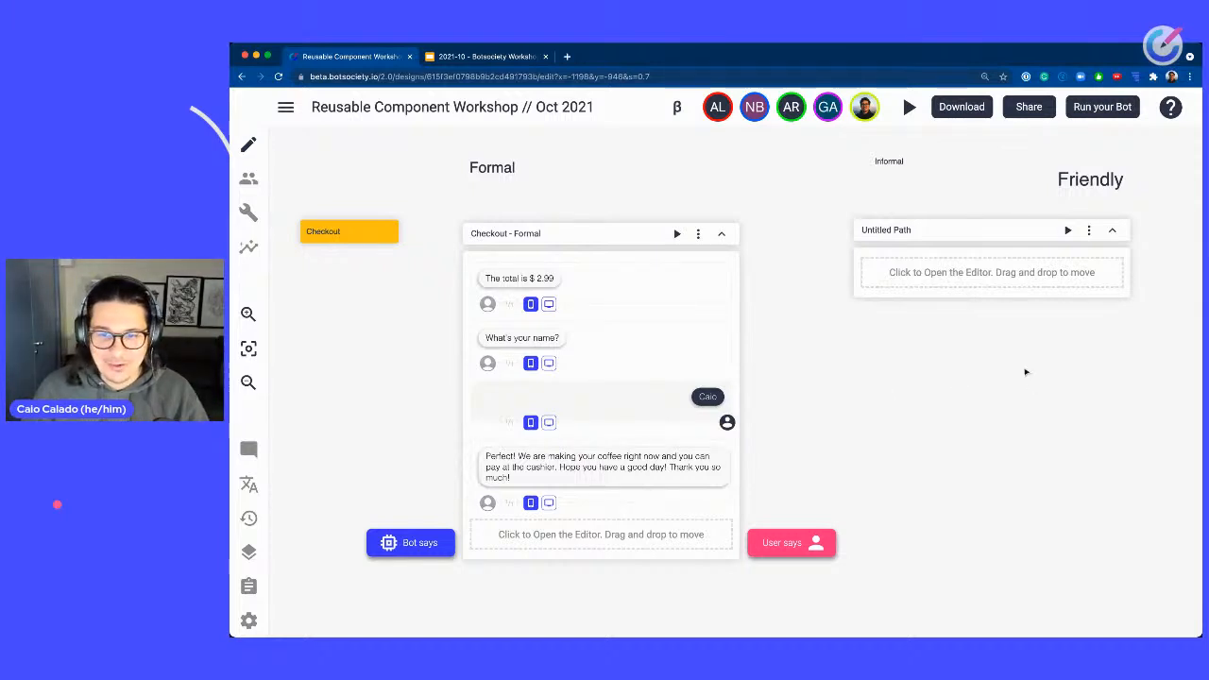
Rename the new path "Checkout - Friendly".
{"action": "left_click_drag", "start_coordinate": [1026, 373], "coordinate": [791, 367]}
{"action": "scroll", "coordinate": [788, 365], "scroll_direction": "up", "scroll_amount": 5}
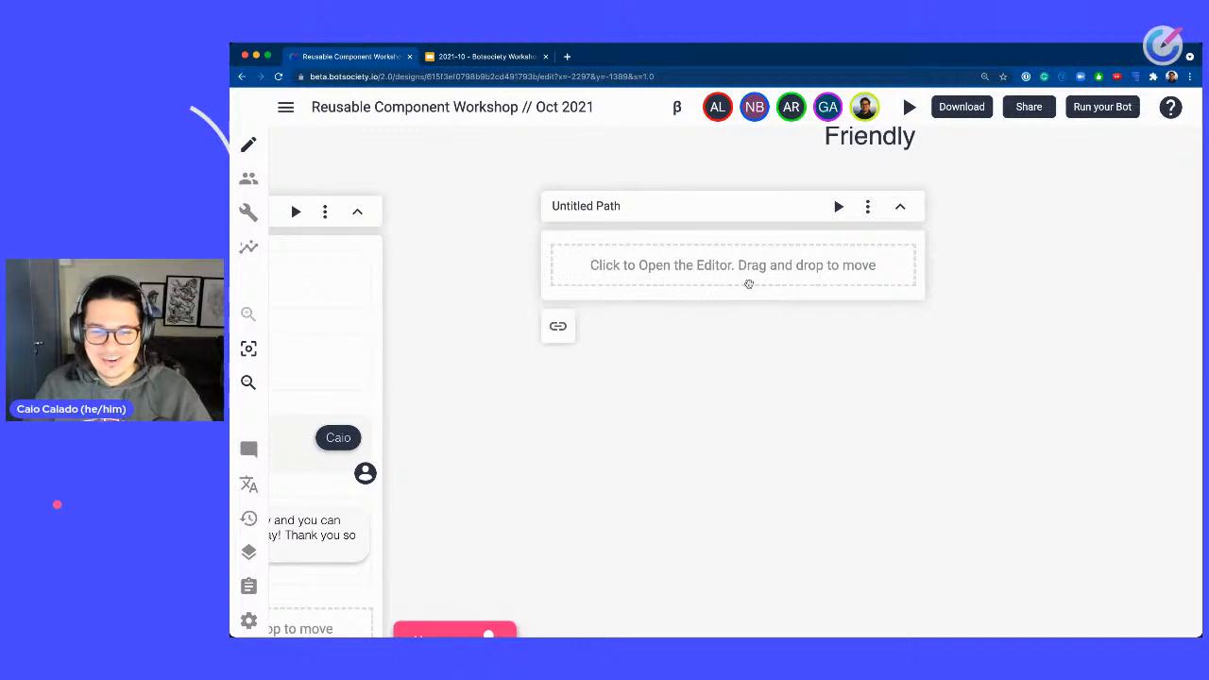
{"action": "left_click", "coordinate": [598, 205]}
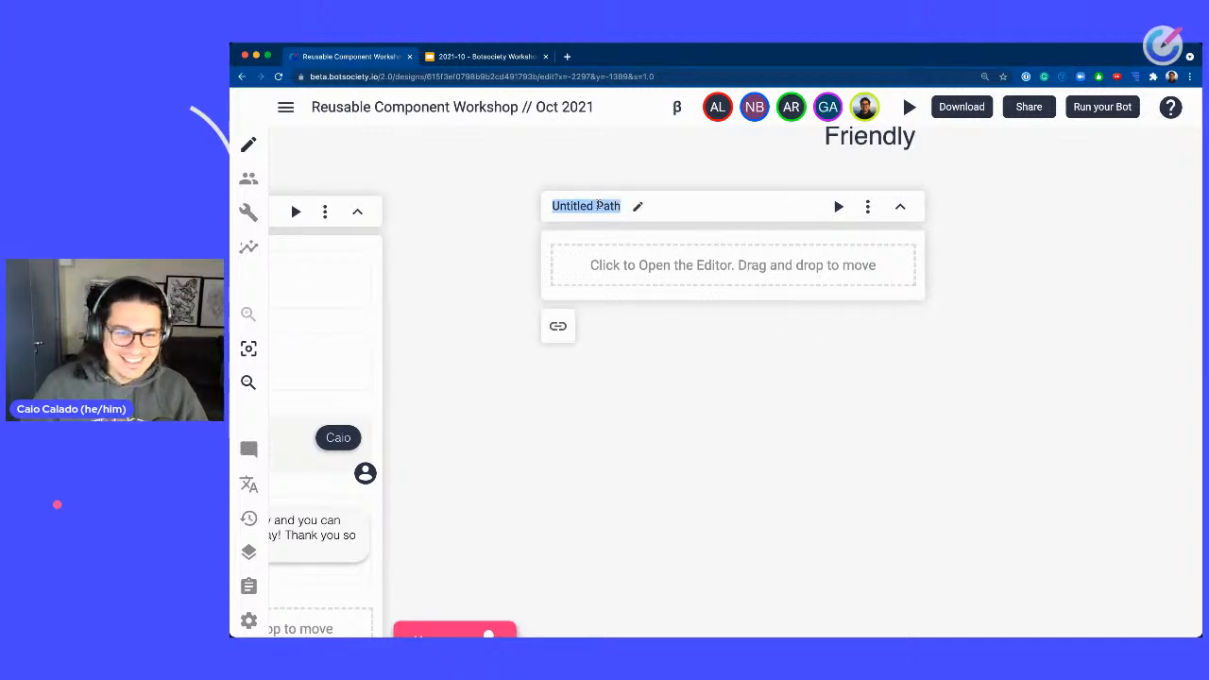
{"action": "type", "text": "C"}
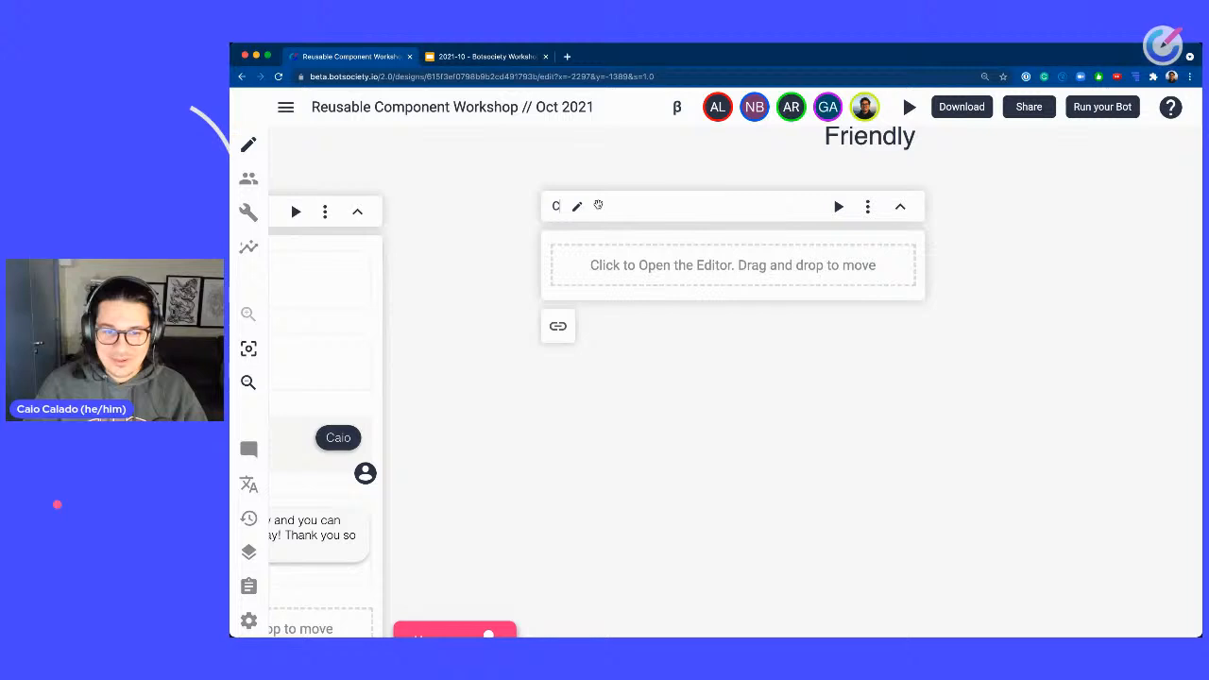
{"action": "type", "text": "heckout -"}
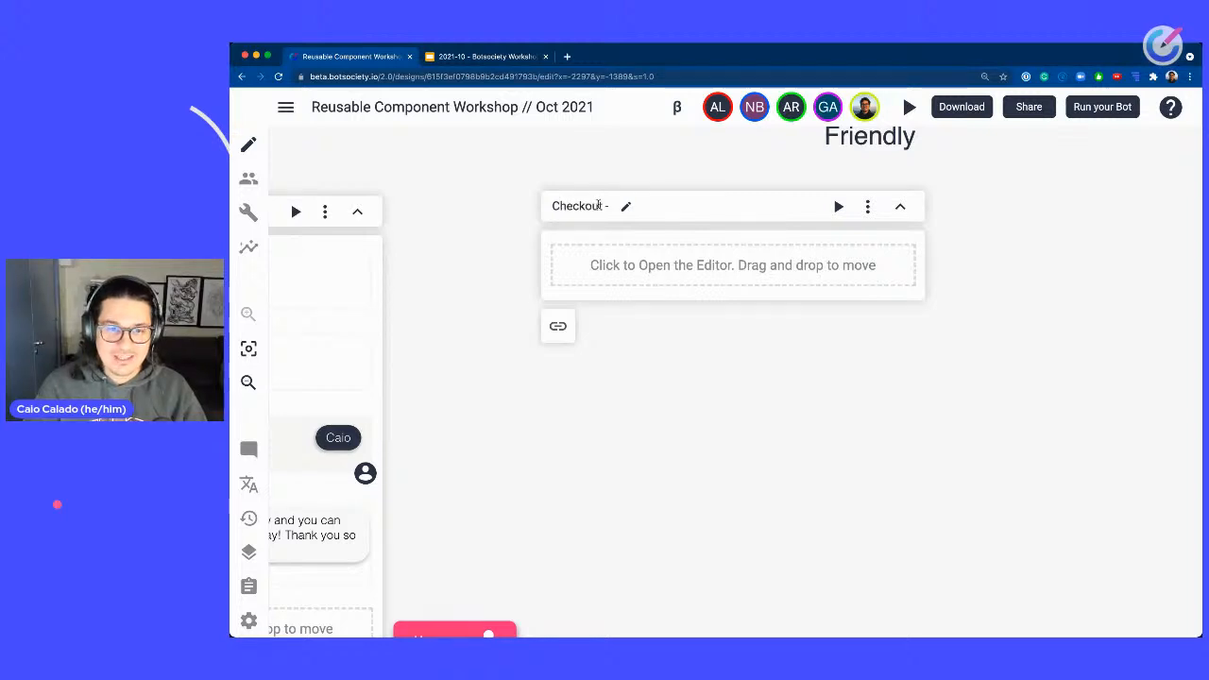
{"action": "type", "text": " Friendly"}
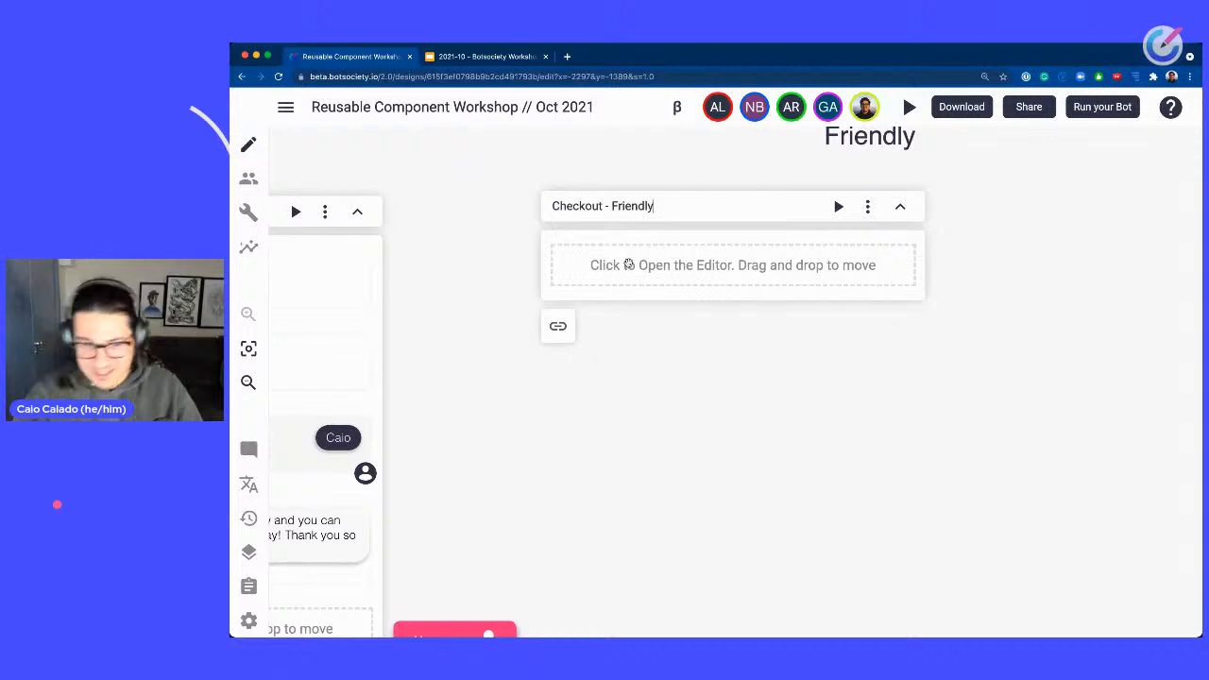
Add the bot message "Hmmm... delicious coffee coming right away! The total is $ 2.99" to the Checkout - Friendly path.
{"action": "left_click", "coordinate": [629, 265]}
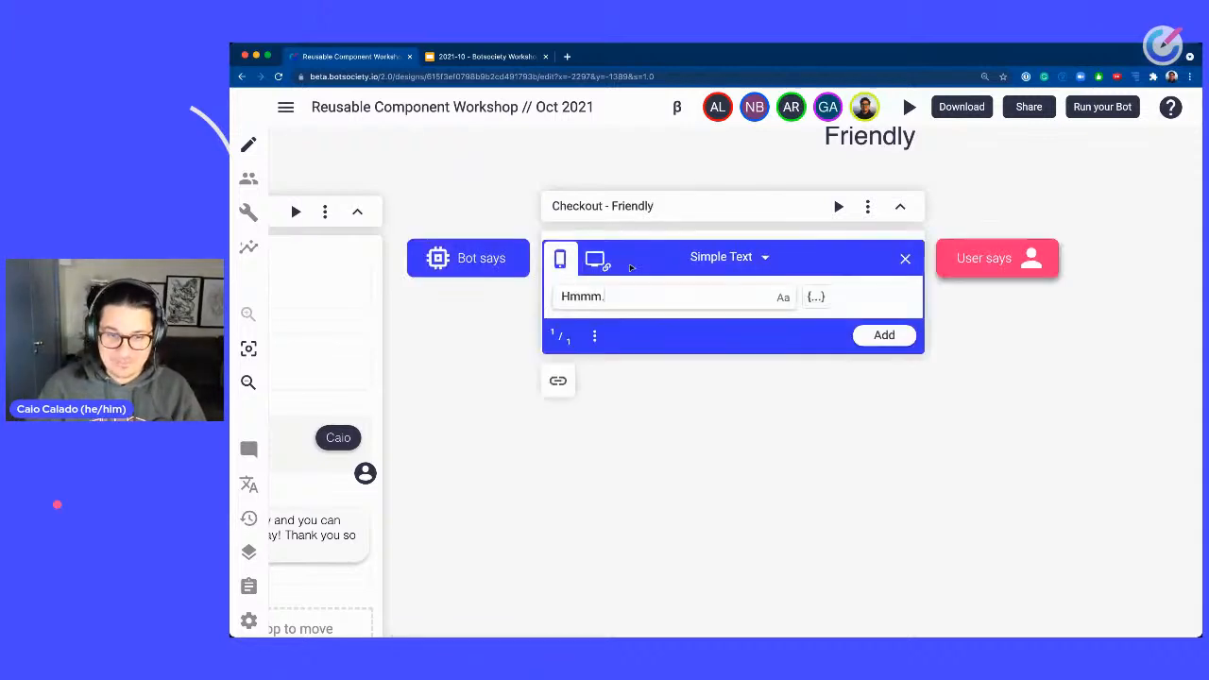
{"action": "type", "text": "del"}
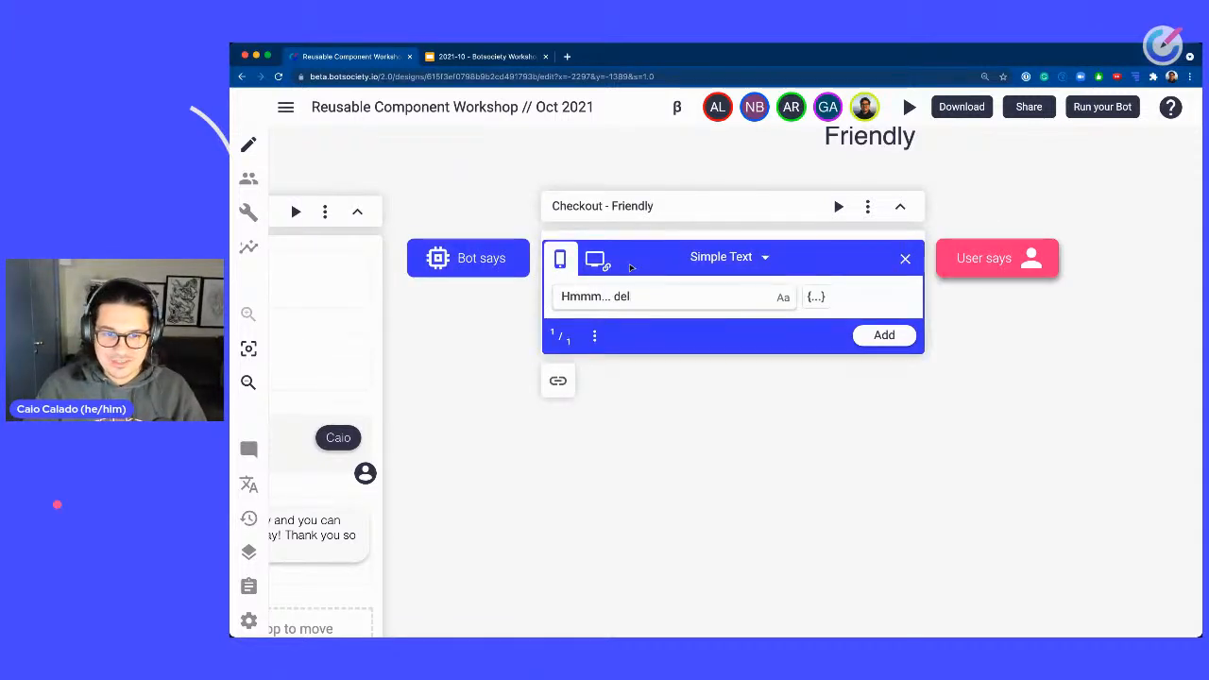
{"action": "type", "text": "icou s"}
{"action": "key", "text": "BackSpace"}
{"action": "key", "text": "BackSpace"}
{"action": "type", "text": "s"}
{"action": "key", "text": "alt+BackSpace"}
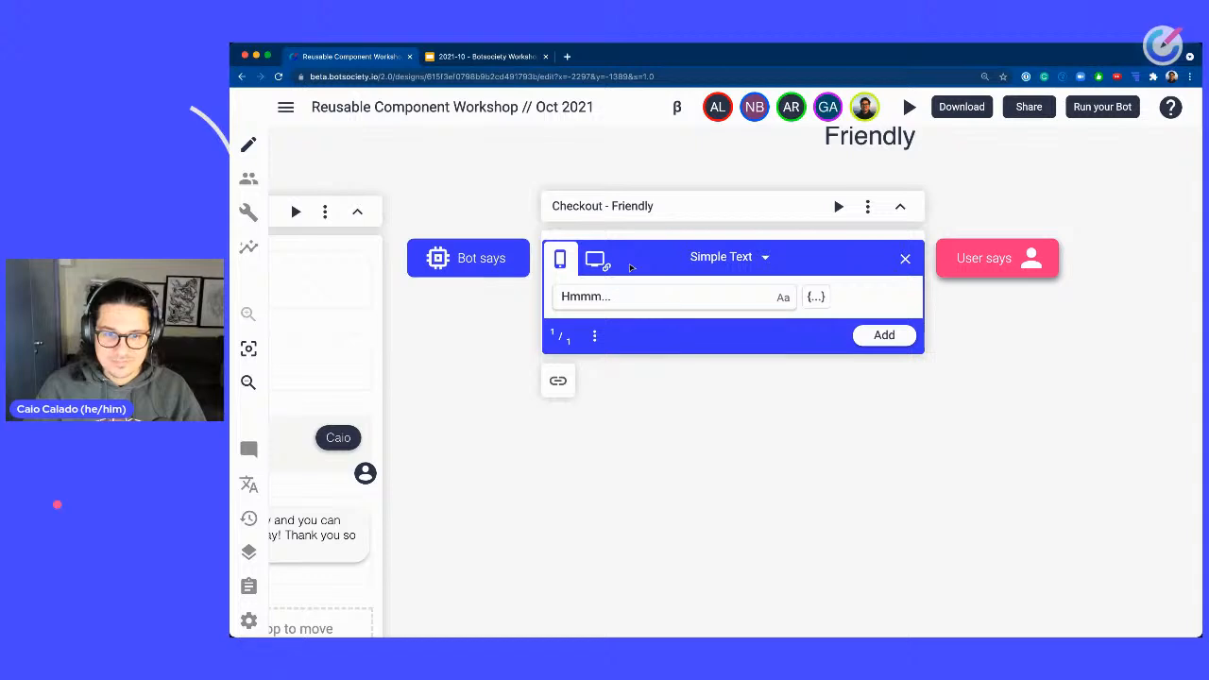
{"action": "type", "text": "delicious coffe"}
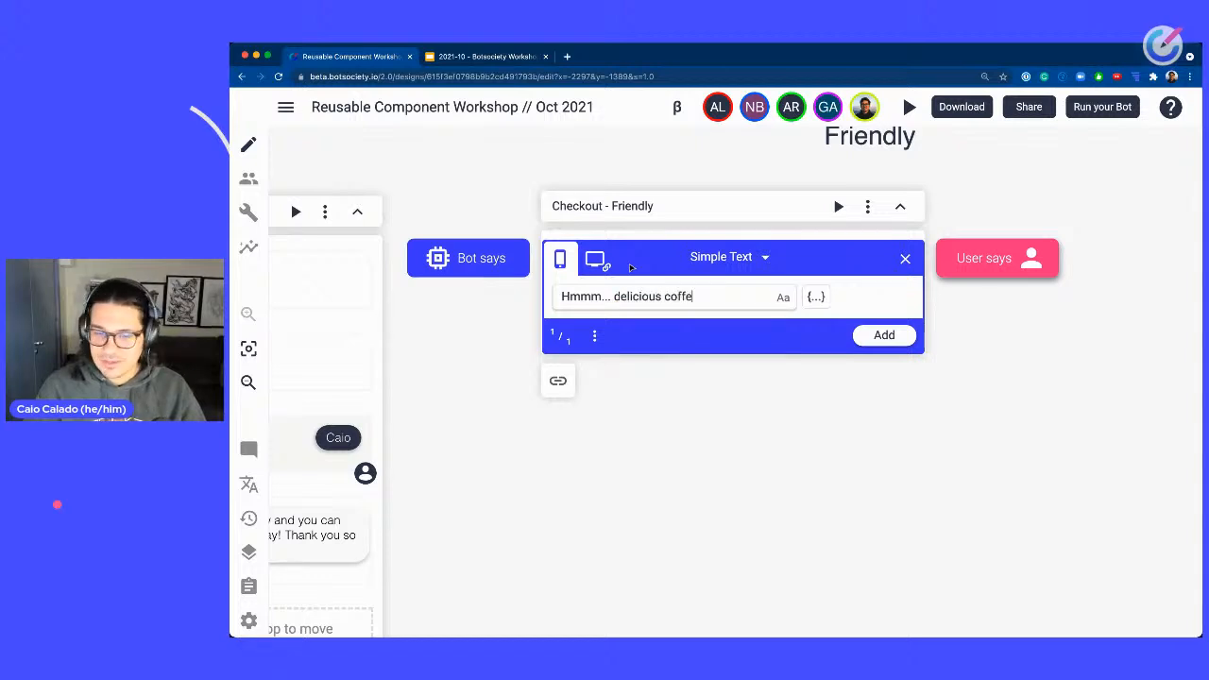
{"action": "type", "text": "e coming right "}
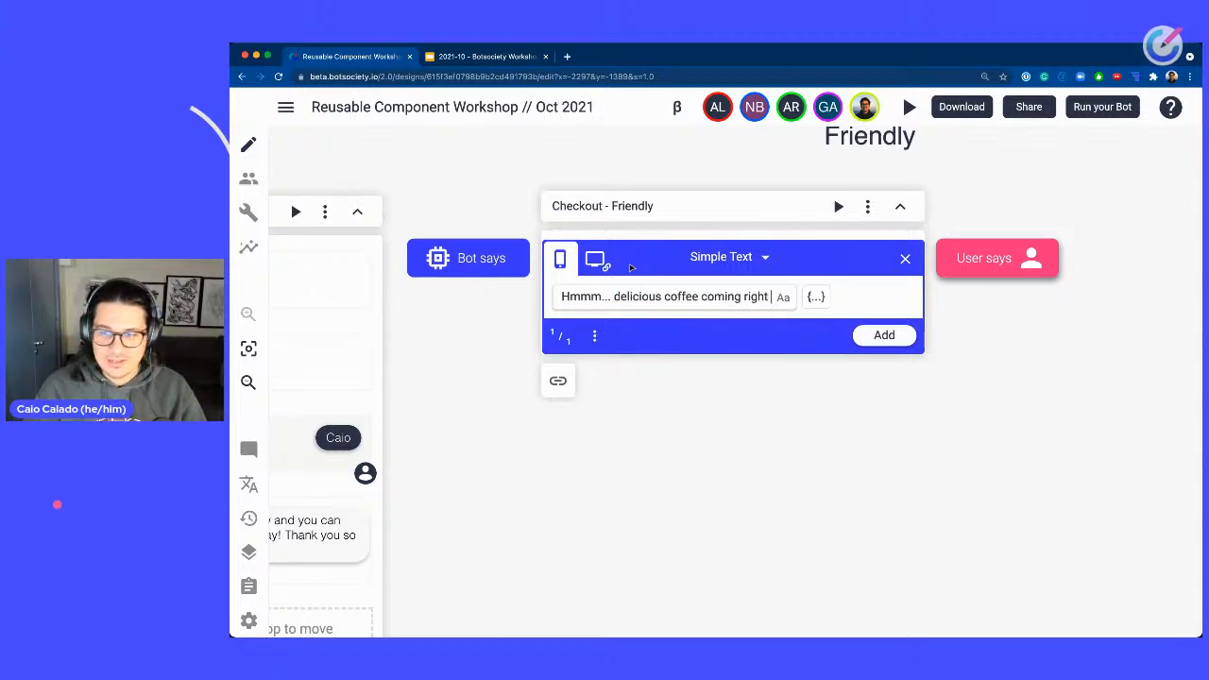
{"action": "type", "text": "away! The total is"}
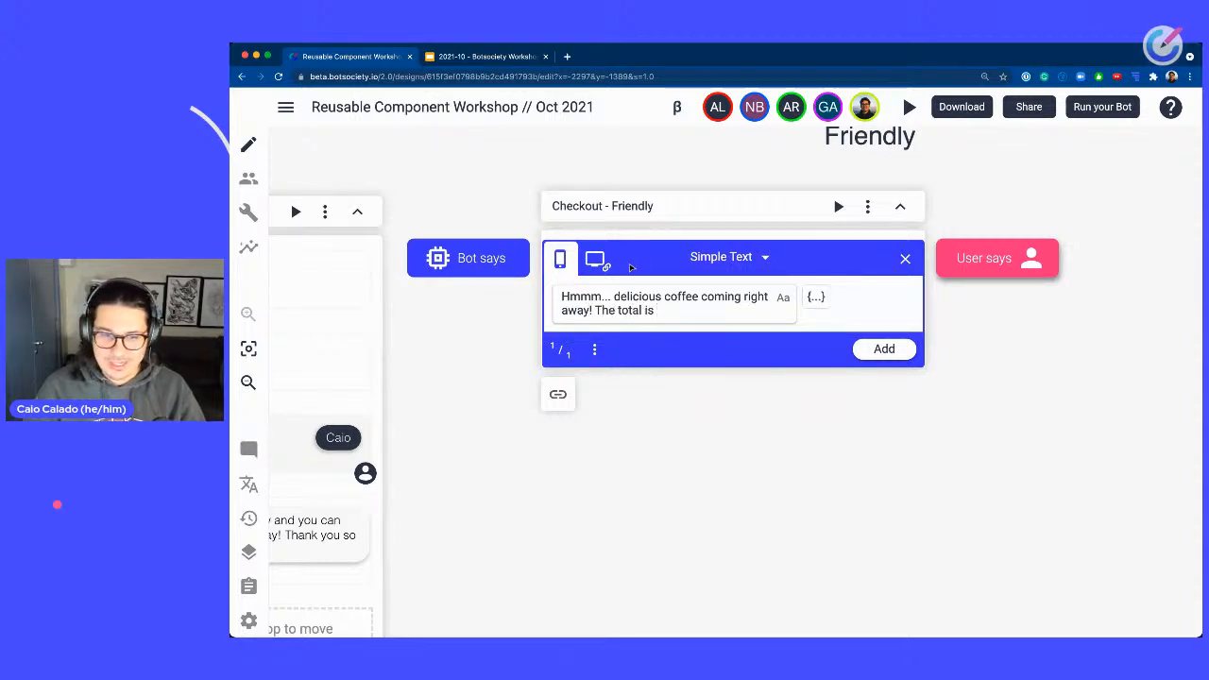
{"action": "type", "text": " $ 2.99"}
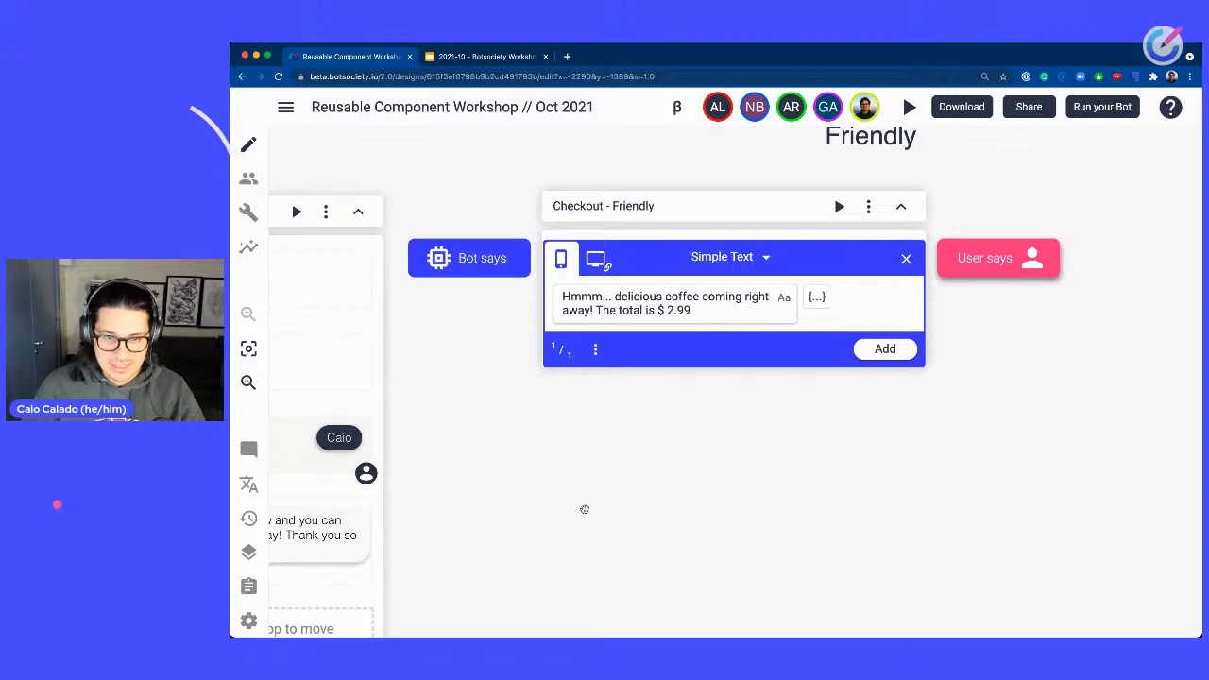
{"action": "left_click_drag", "start_coordinate": [583, 508], "coordinate": [690, 491]}
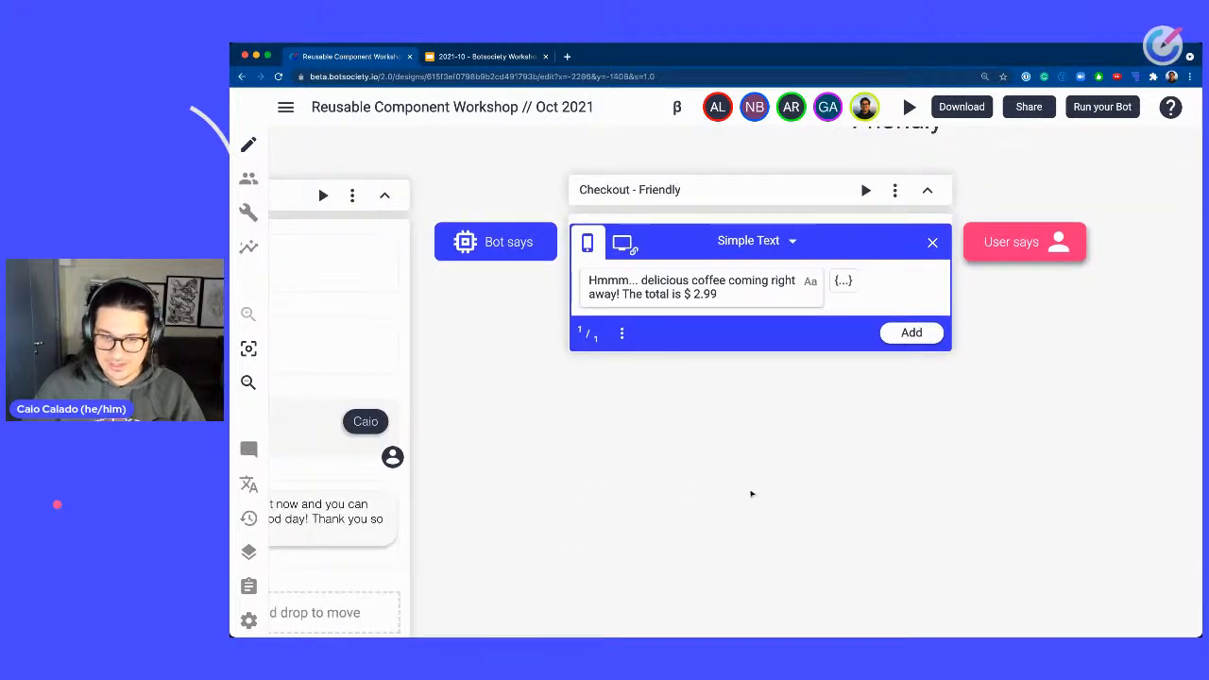
{"action": "mouse_move", "coordinate": [745, 322]}
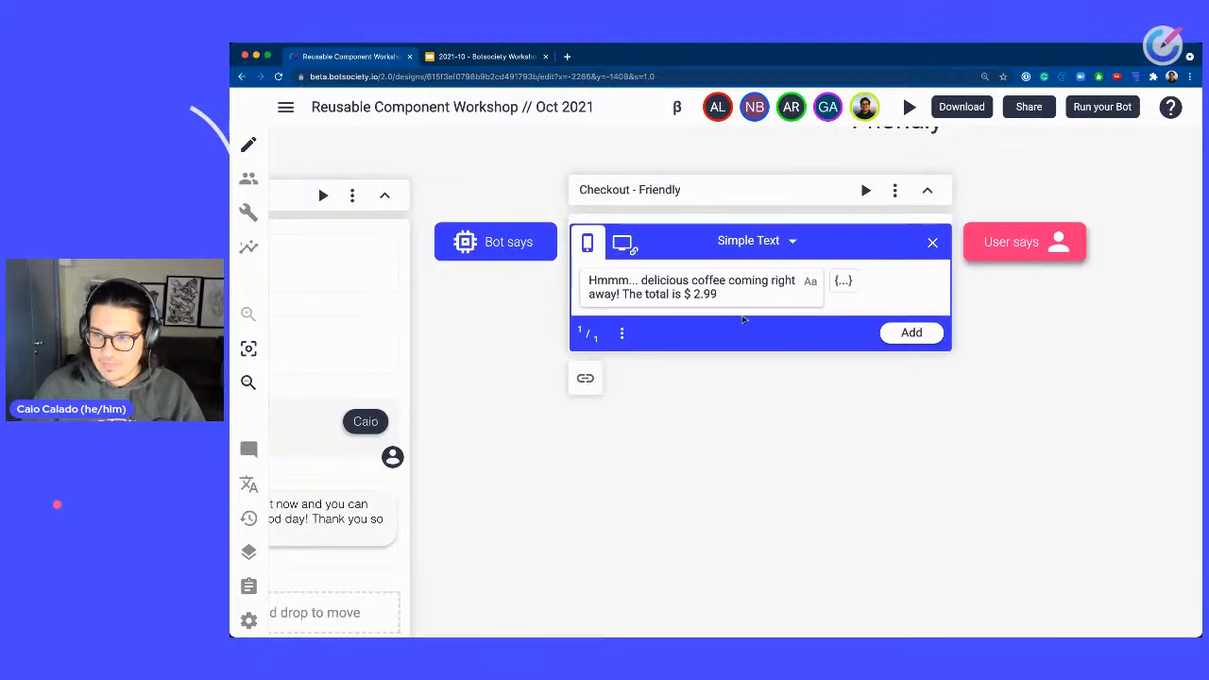
{"action": "left_click", "coordinate": [929, 333]}
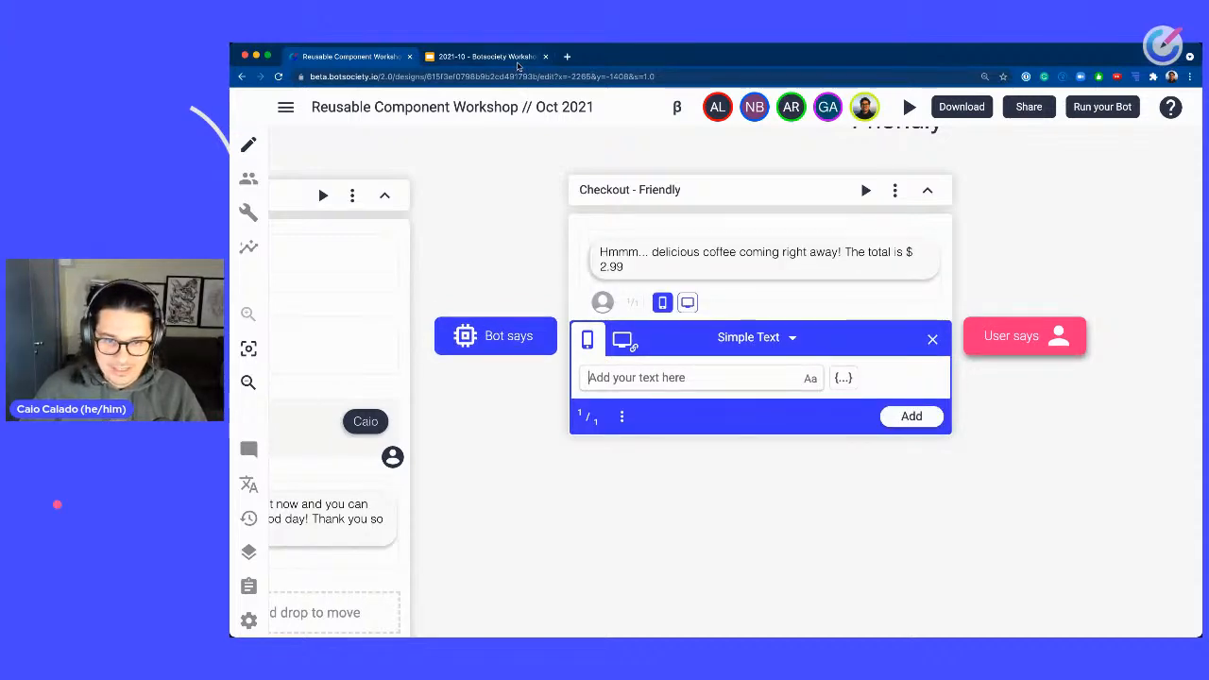
Advance to the next slide in the presentation tab, then return to the Botsociety design.
{"action": "left_click", "coordinate": [517, 62]}
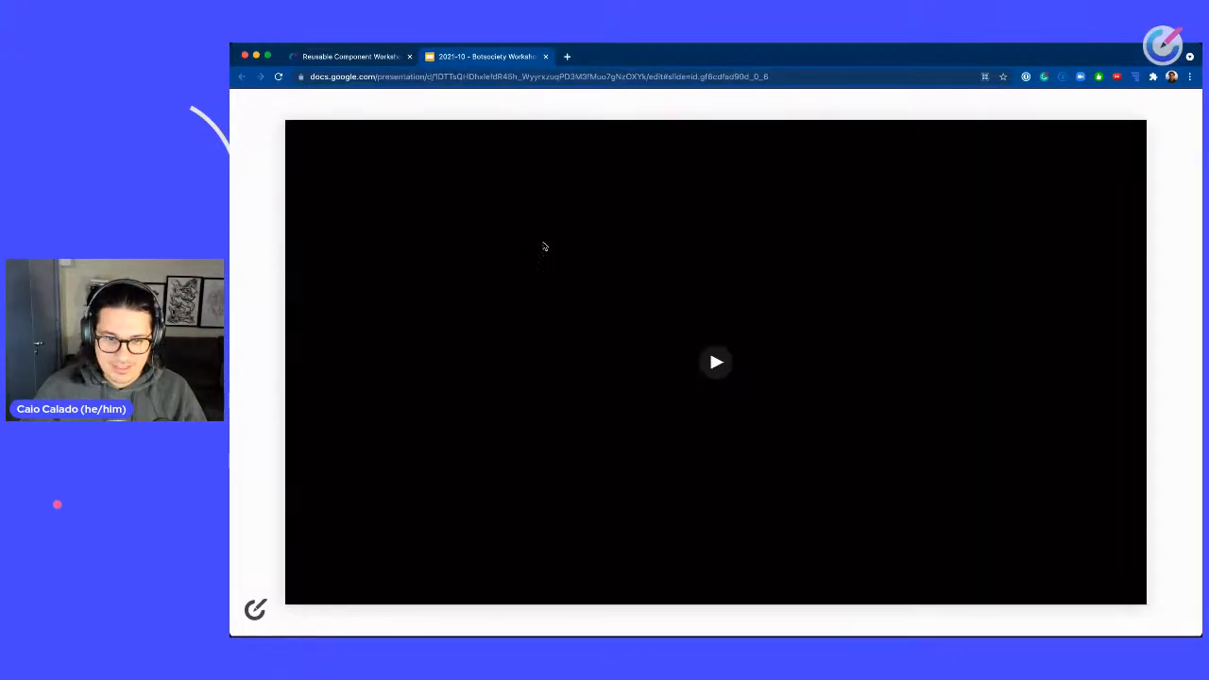
{"action": "key", "text": "Right"}
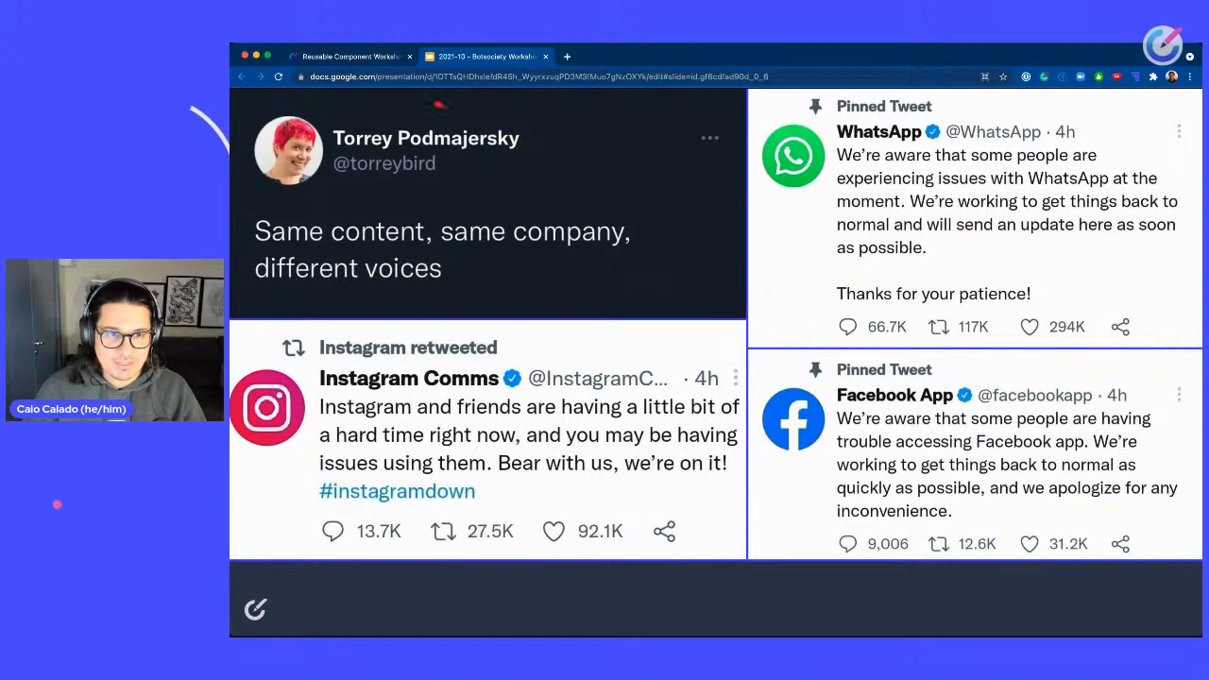
{"action": "left_click", "coordinate": [351, 57]}
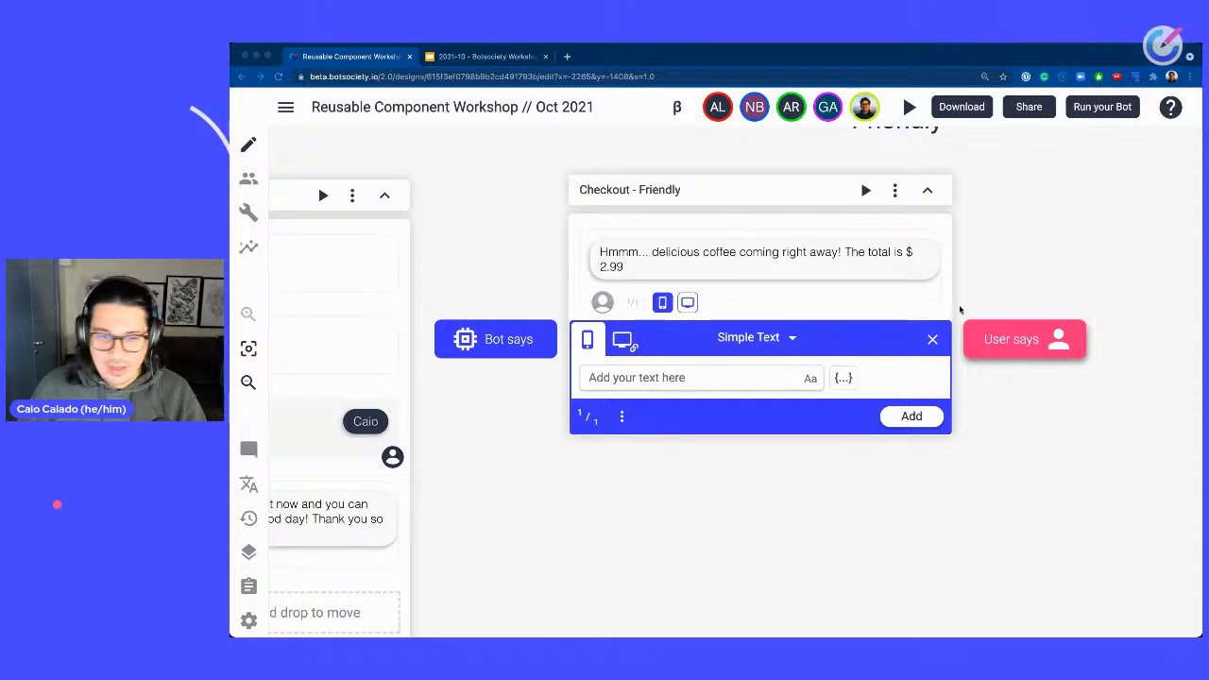
Add the bot message "What's your name? So we can call you when your order is ready..." to the Checkout - Friendly path.
{"action": "left_click", "coordinate": [663, 377]}
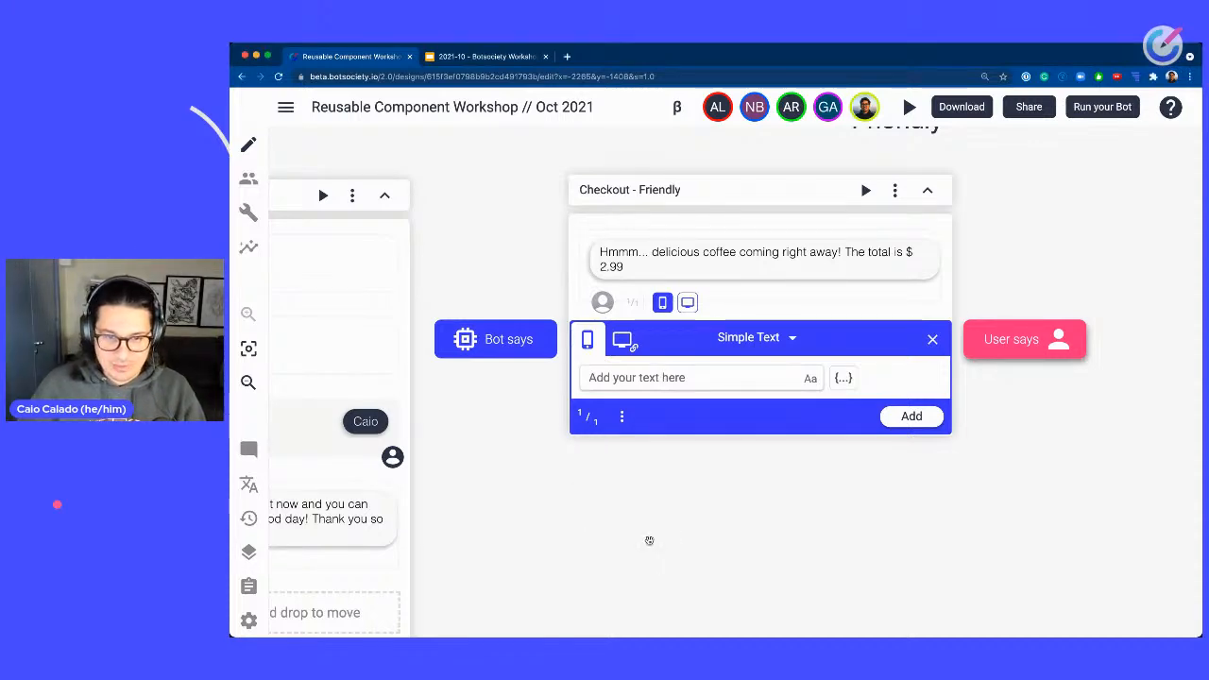
{"action": "left_click_drag", "start_coordinate": [648, 539], "coordinate": [878, 449]}
{"action": "scroll", "coordinate": [813, 534], "scroll_direction": "down", "scroll_amount": 2}
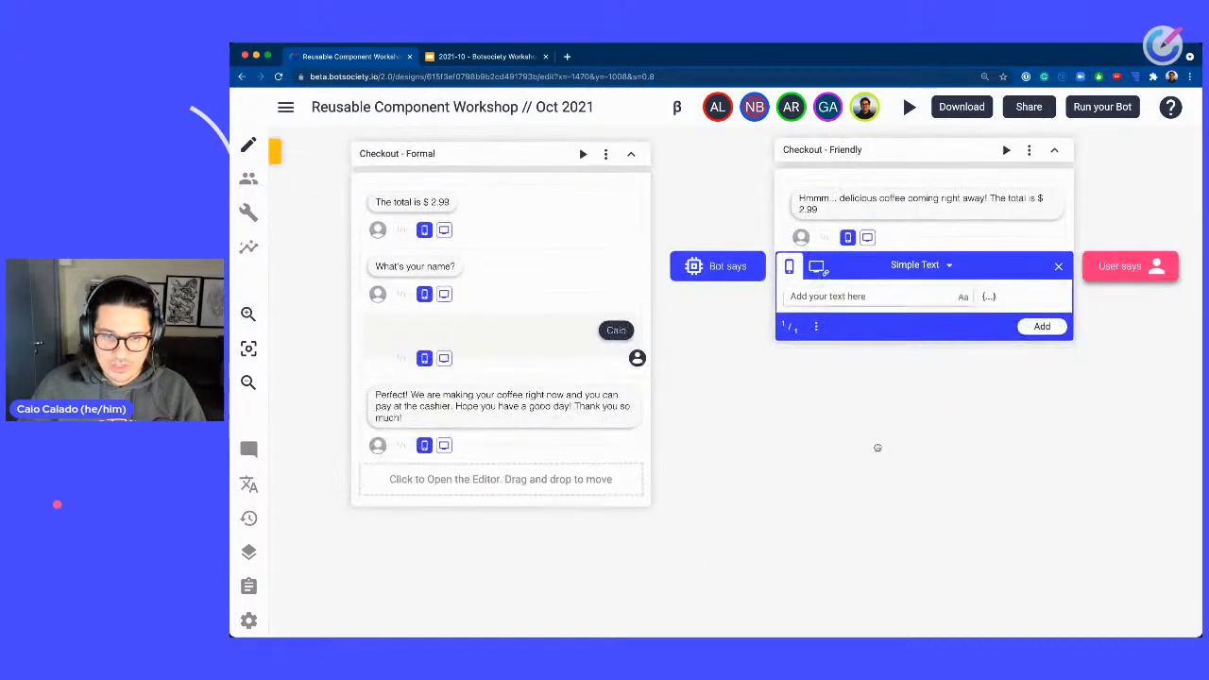
{"action": "scroll", "coordinate": [891, 449], "scroll_direction": "up", "scroll_amount": 2}
{"action": "left_click_drag", "start_coordinate": [1059, 407], "coordinate": [987, 450]}
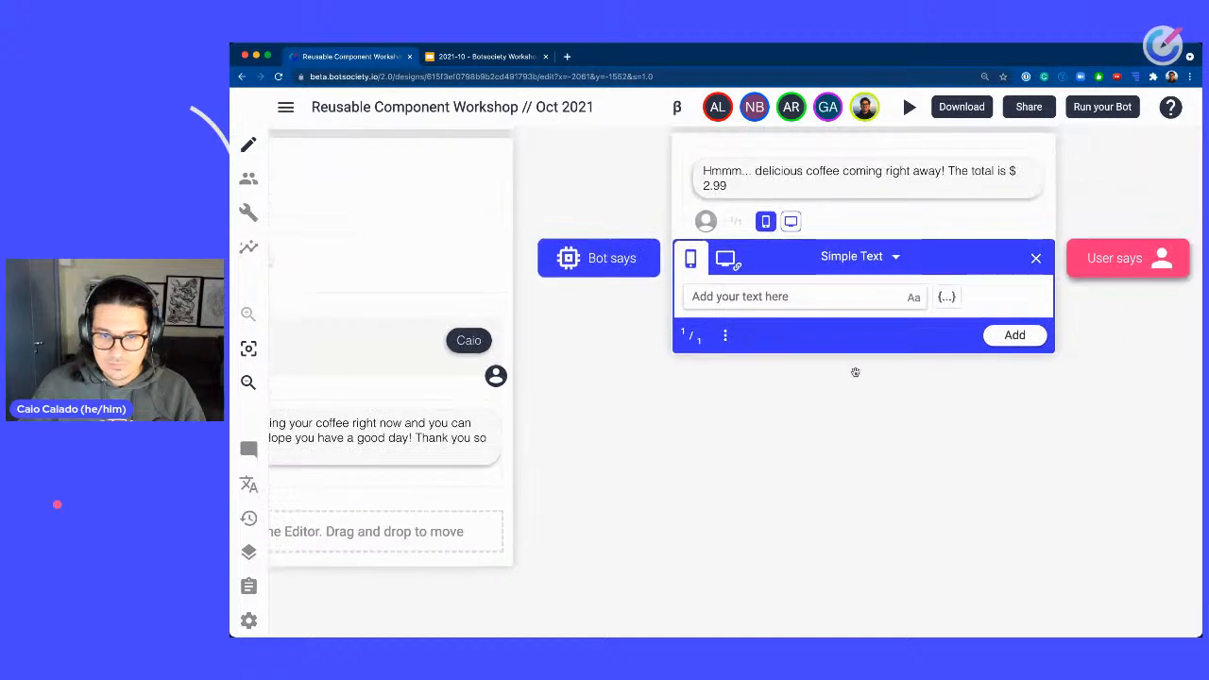
{"action": "left_click", "coordinate": [787, 296]}
{"action": "type", "text": "What's"}
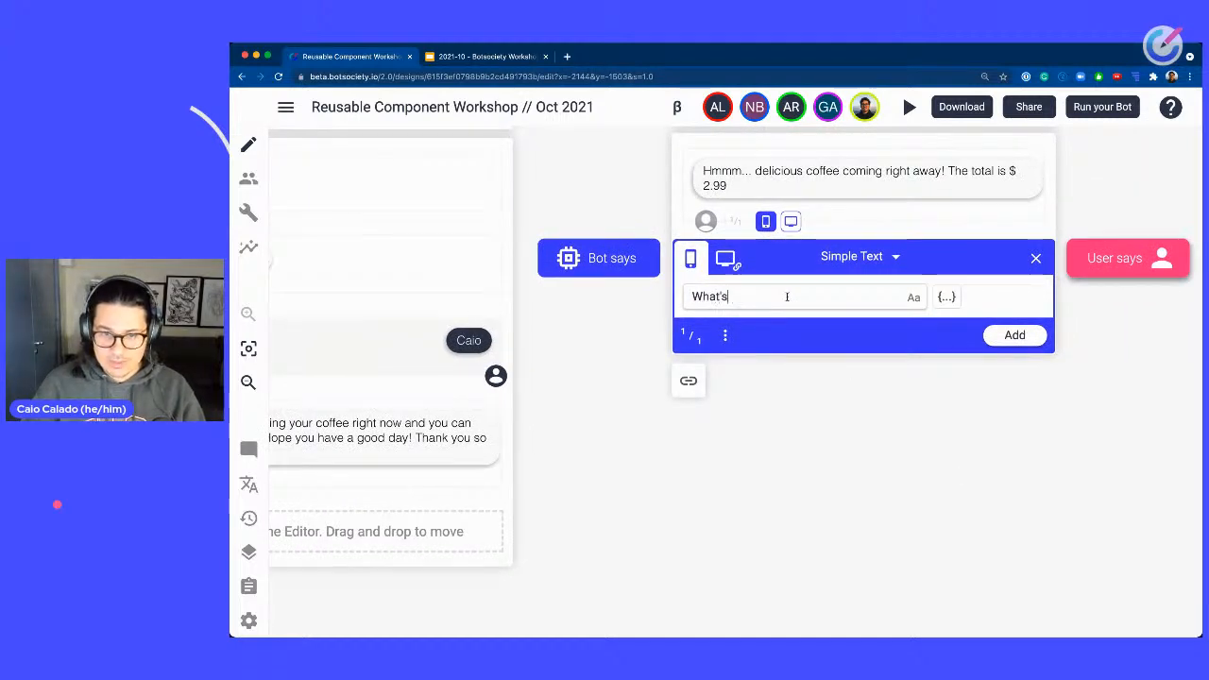
{"action": "type", "text": " your name? So w"}
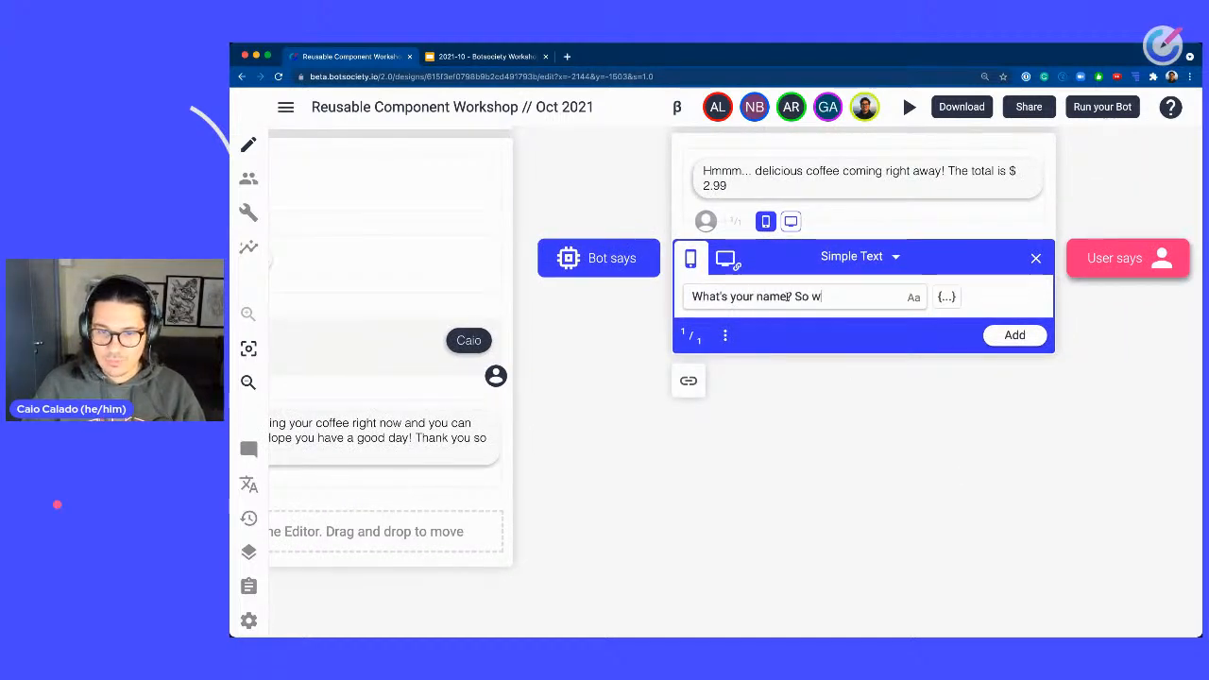
{"action": "type", "text": "e can "}
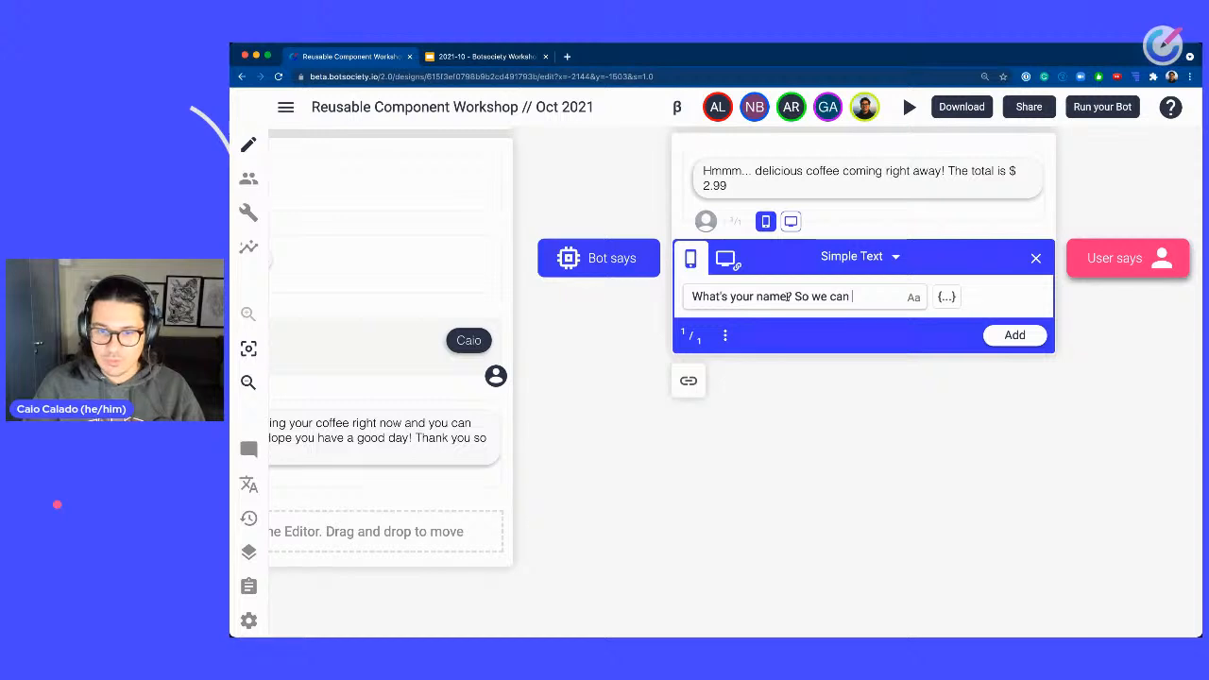
{"action": "type", "text": "call you when your"}
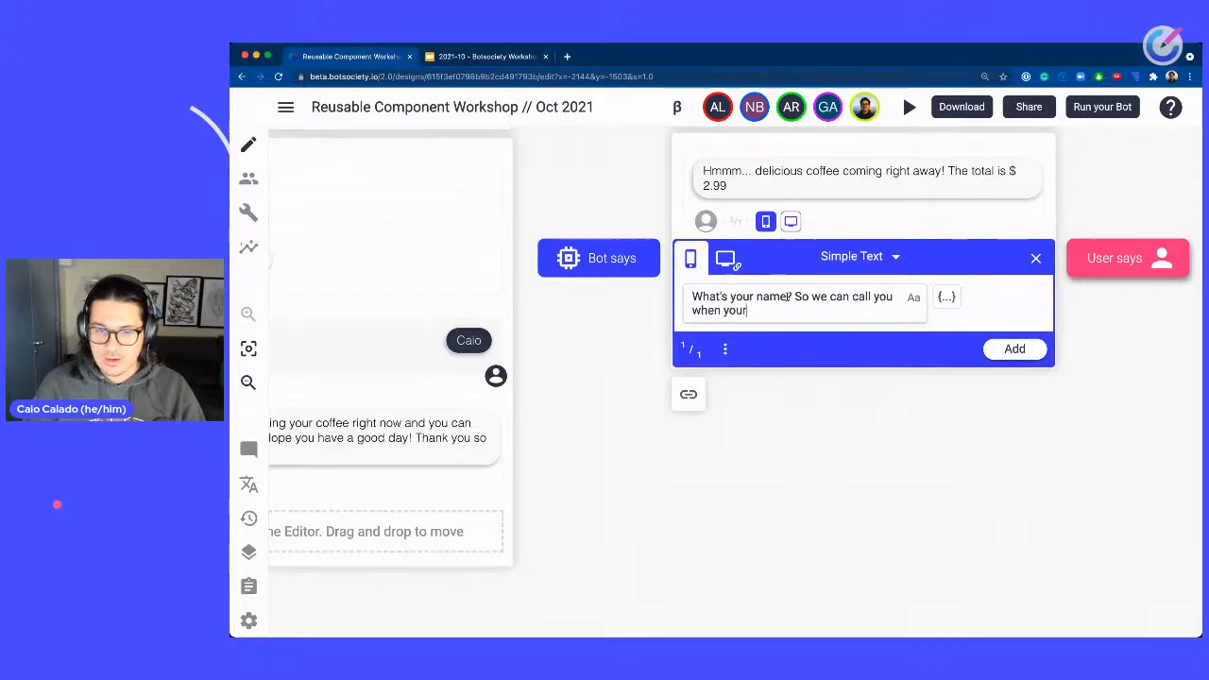
{"action": "type", "text": " order is ready!"}
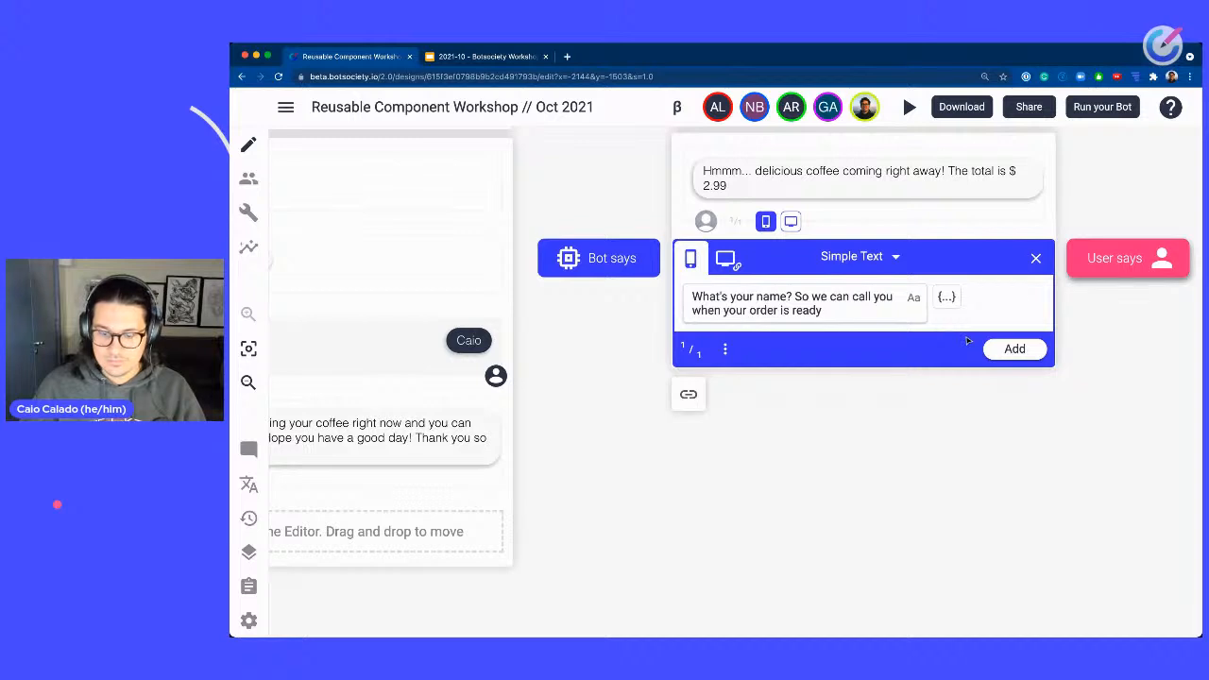
{"action": "left_click", "coordinate": [1024, 352]}
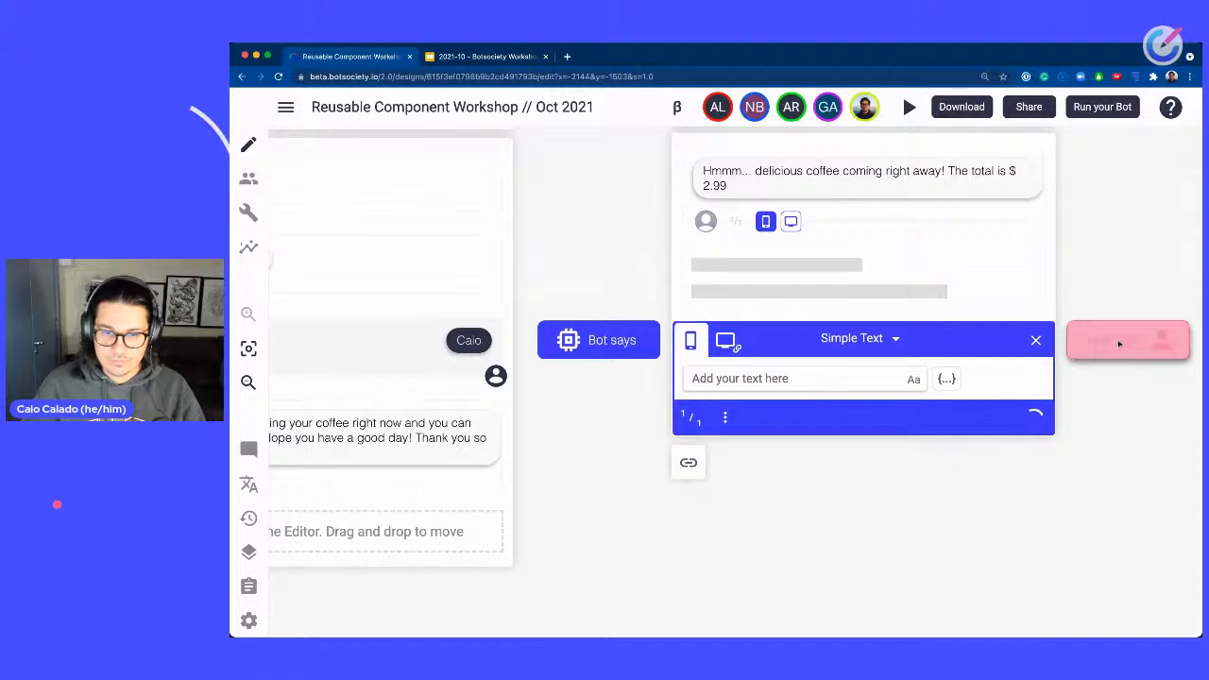
Add a user reply to the Checkout - Friendly path giving the customer's first name.
{"action": "left_click", "coordinate": [1120, 344]}
{"action": "type", "text": "Caio"}
{"action": "key", "text": "Return"}
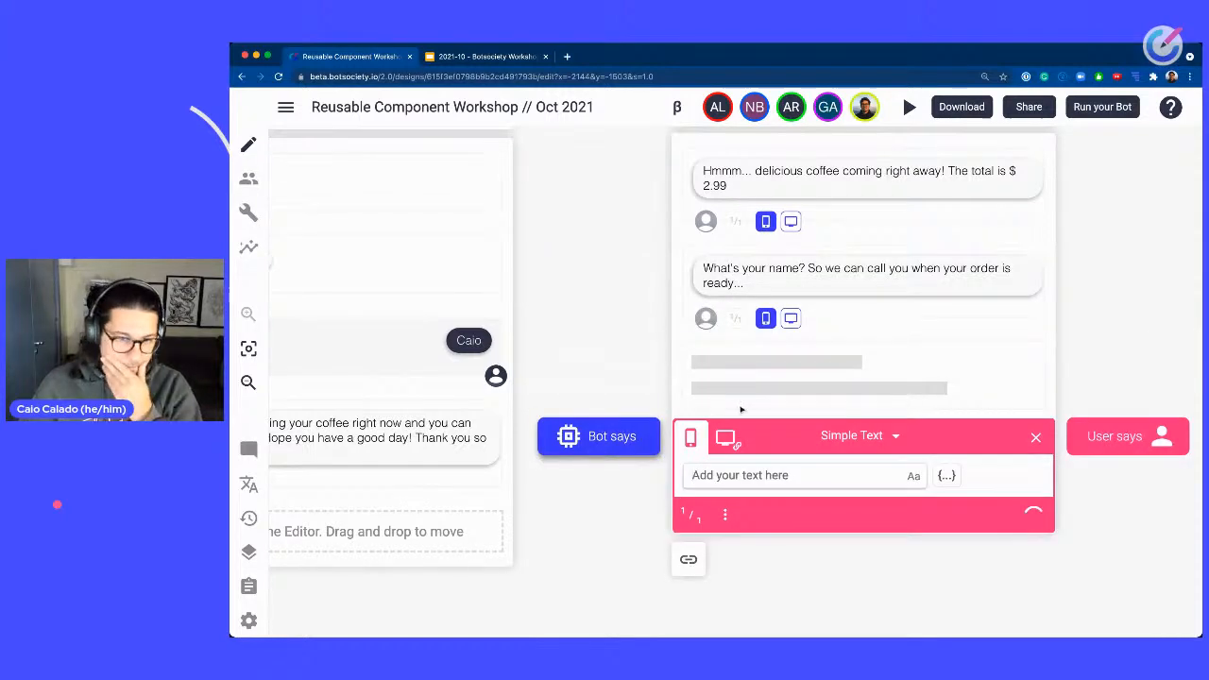
Add the bot message "Nice to e-meet you! 😊" after the user's reply.
{"action": "left_click", "coordinate": [647, 439]}
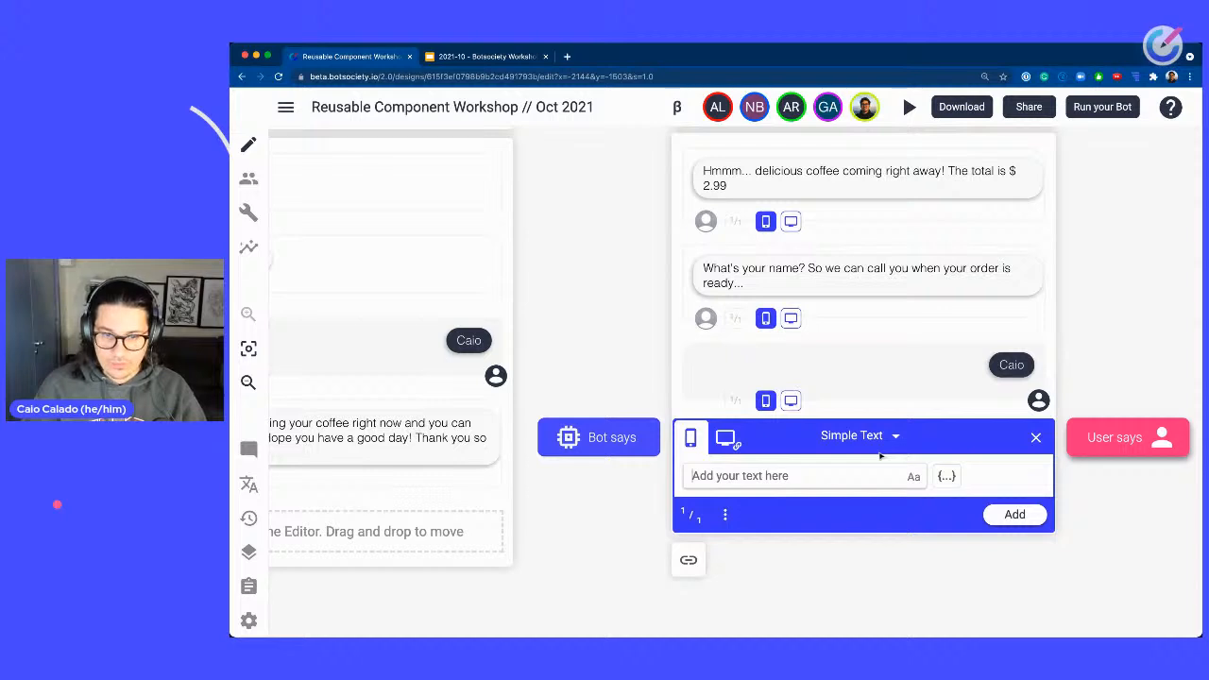
{"action": "type", "text": "Nice to e-m"}
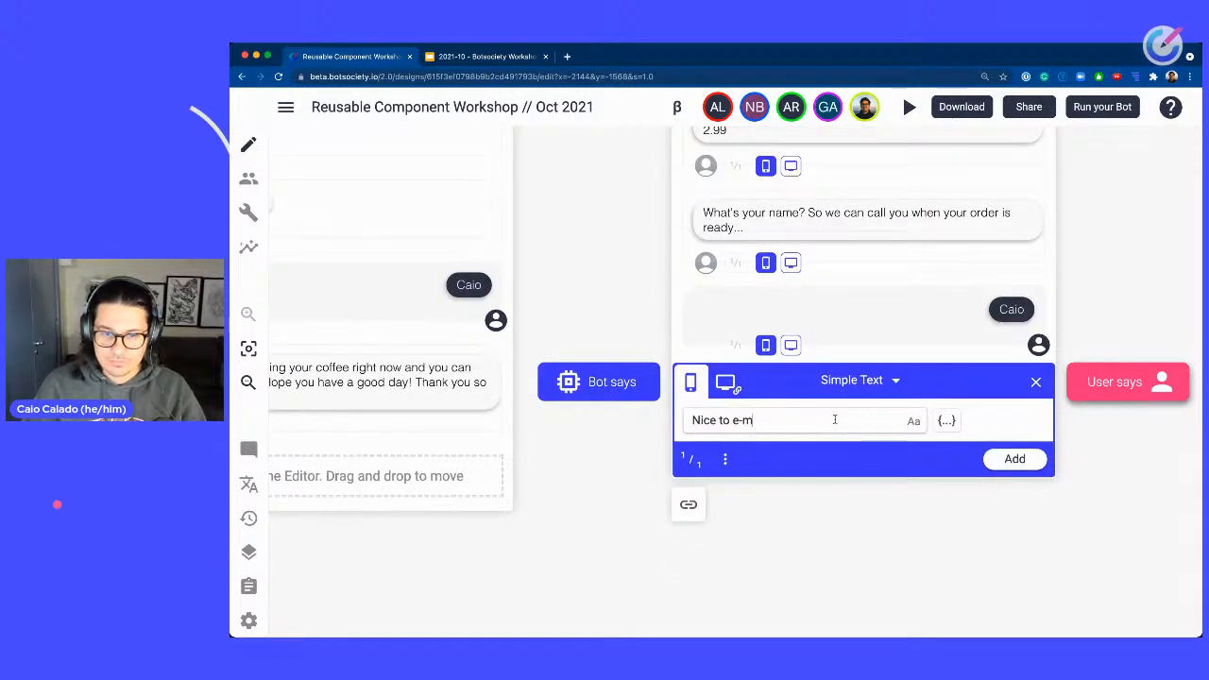
{"action": "type", "text": "eet you!"}
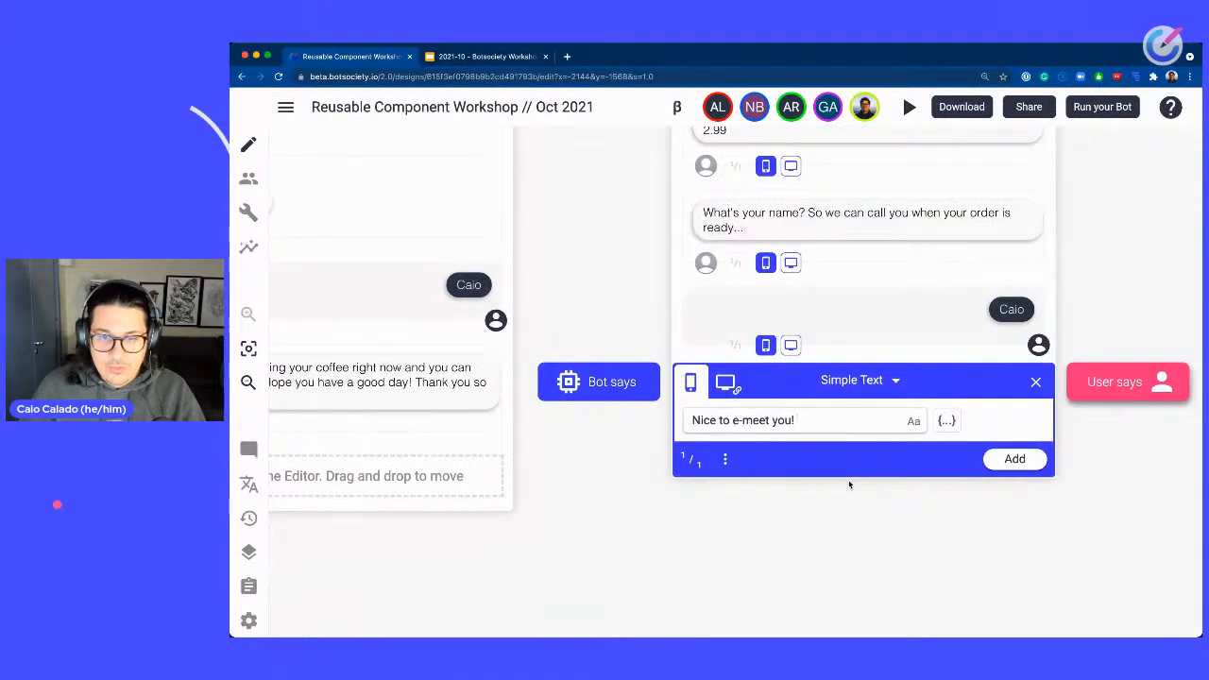
{"action": "left_click", "coordinate": [854, 462]}
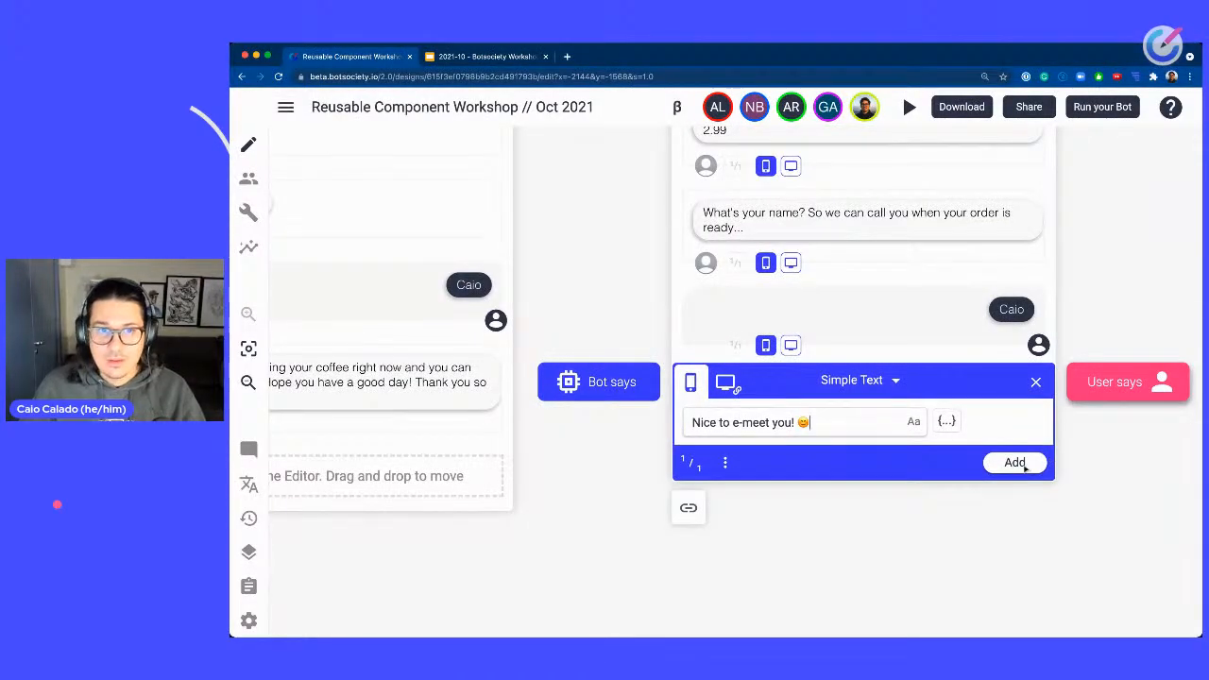
{"action": "left_click", "coordinate": [1015, 463]}
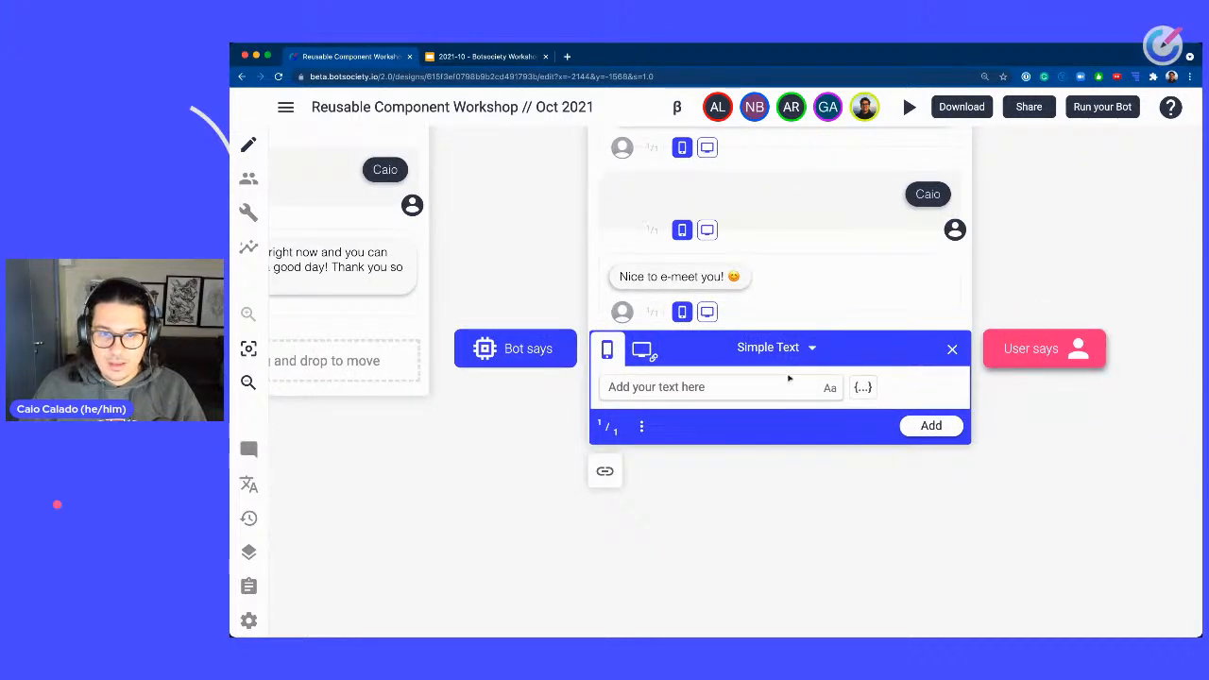
Edit the "Nice to e-meet you!" message to add a second line: "We are making your coffee now, please go to the cashier to finish your payment.".
{"action": "left_click", "coordinate": [797, 299]}
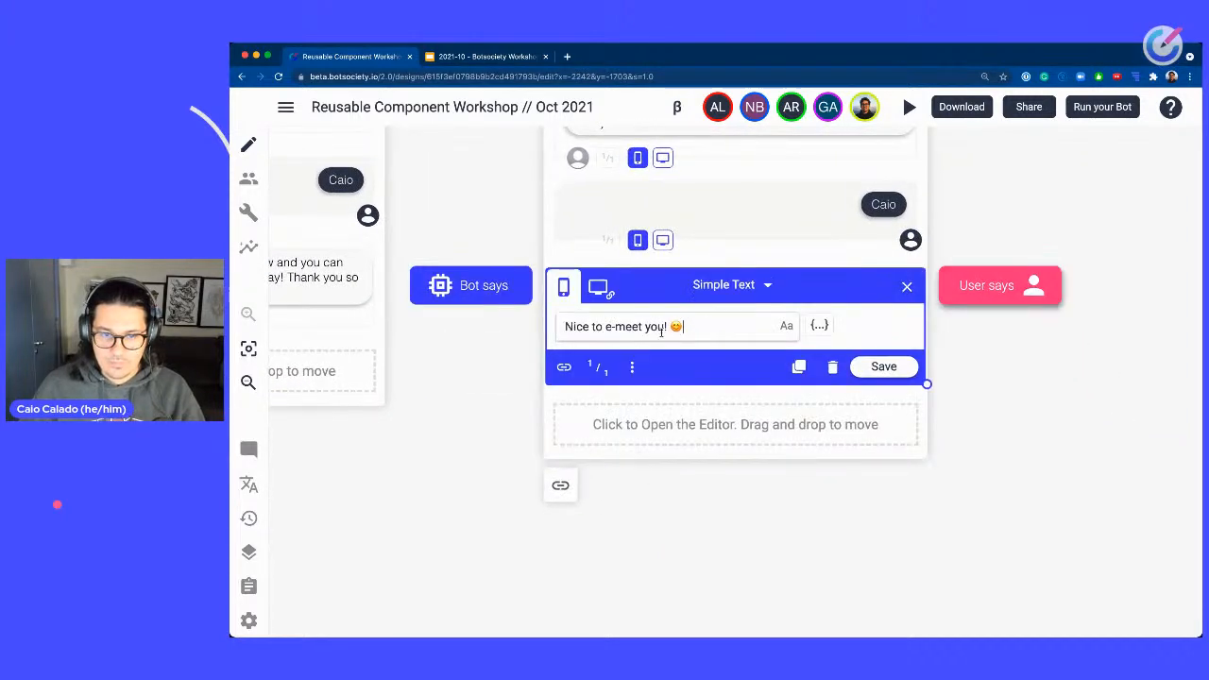
{"action": "key", "text": "Return"}
{"action": "type", "text": "We are "}
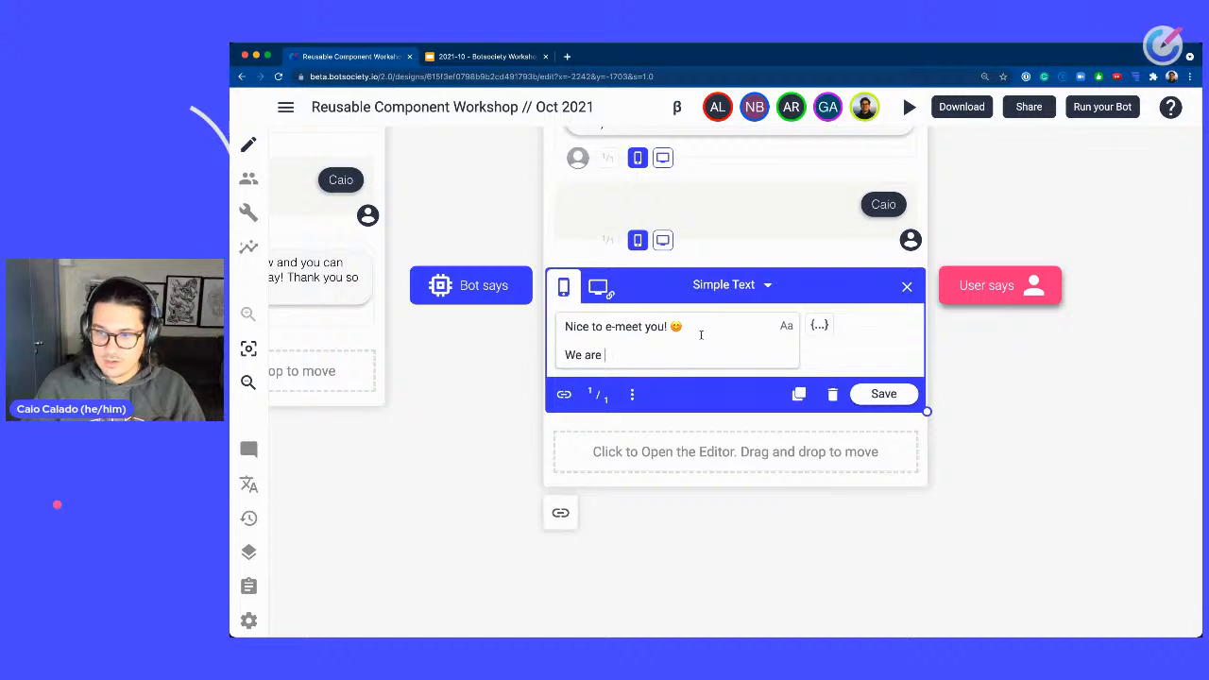
{"action": "type", "text": "making your coffee"}
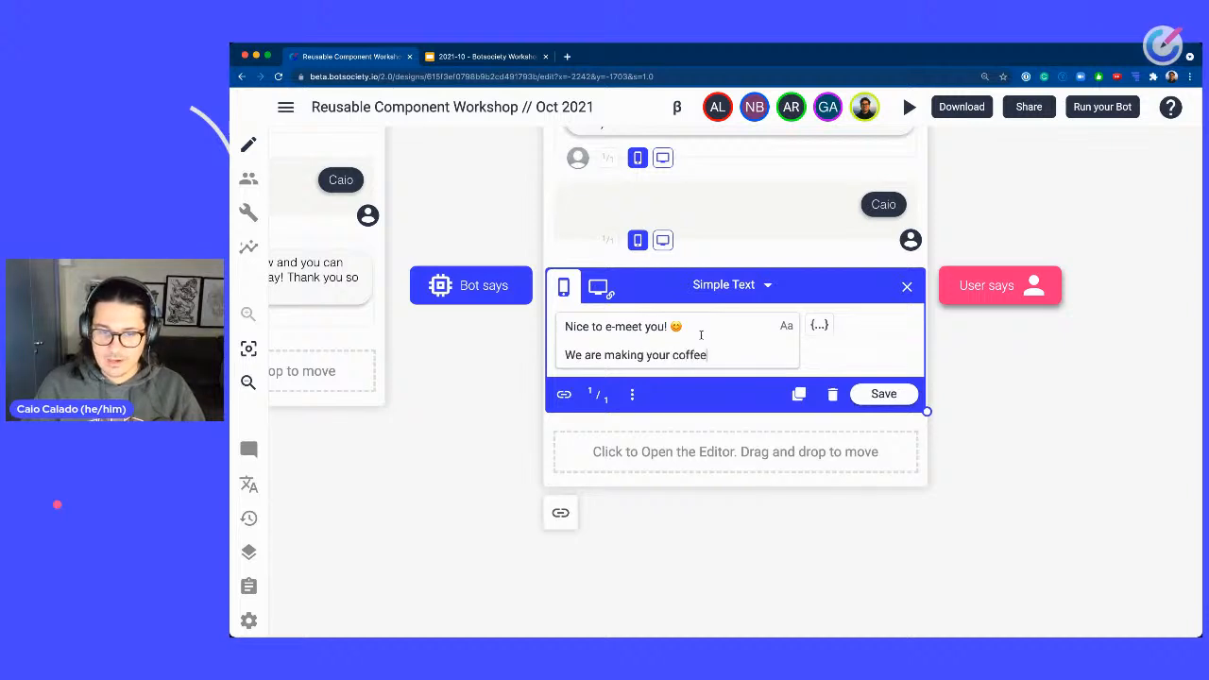
{"action": "type", "text": " now, plea e"}
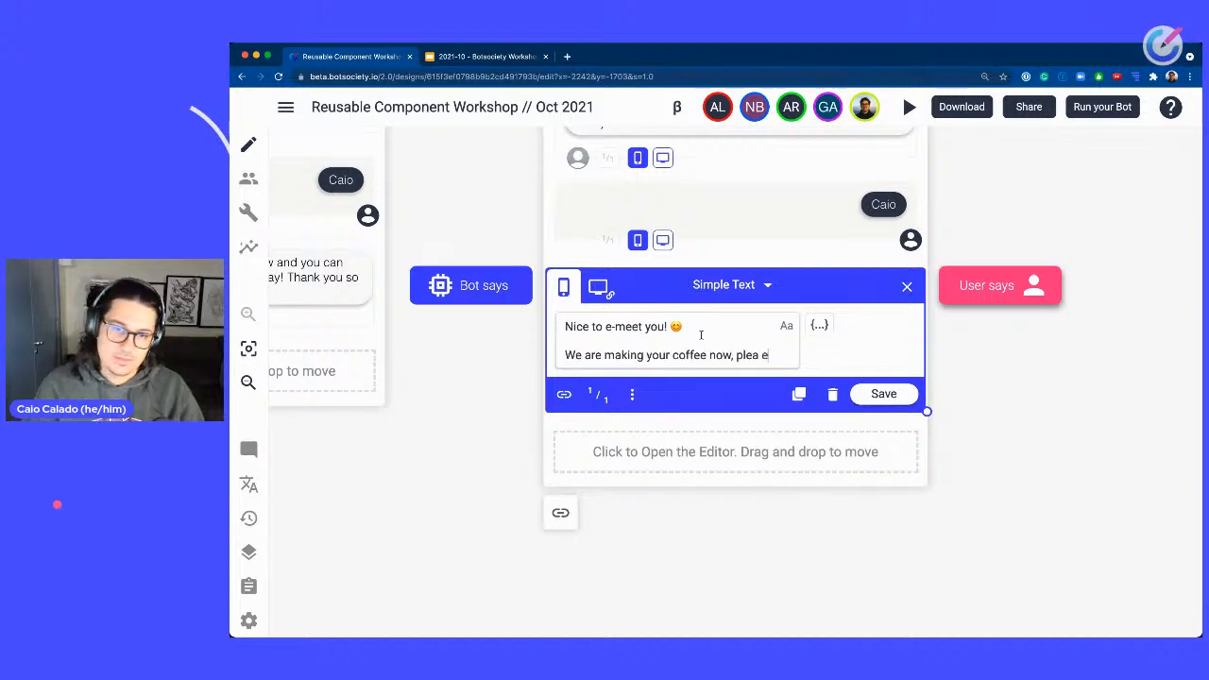
{"action": "key", "text": "BackSpace"}
{"action": "key", "text": "BackSpace"}
{"action": "type", "text": "se go"}
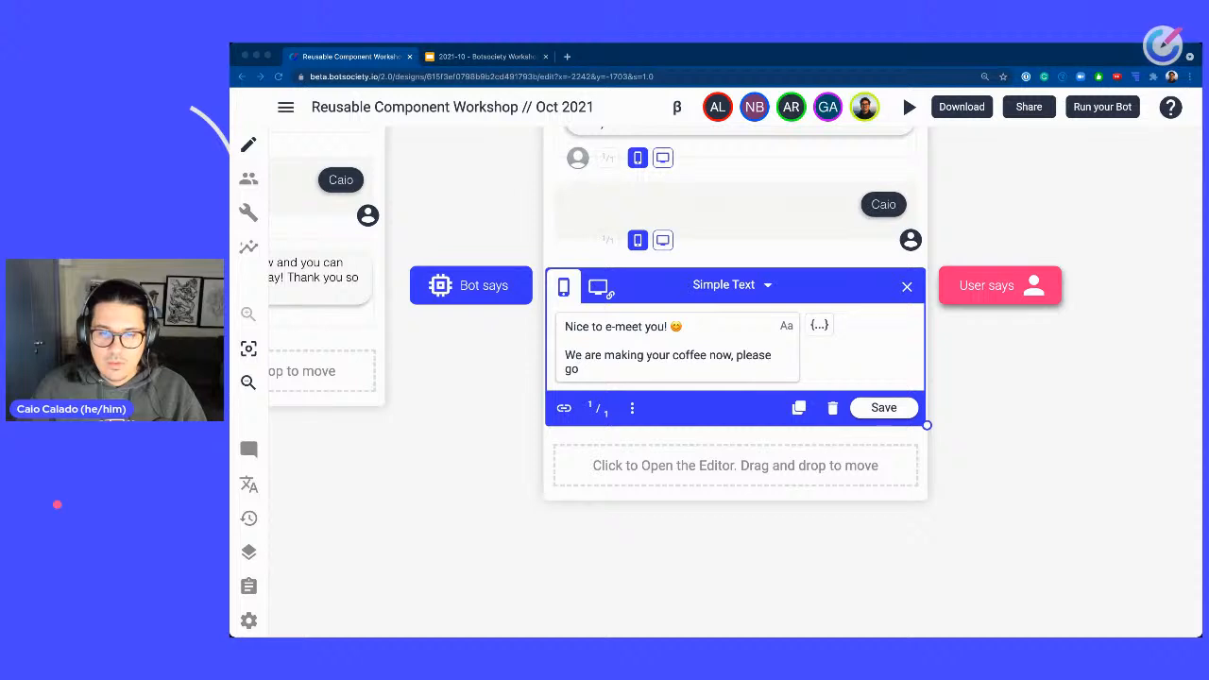
{"action": "left_click", "coordinate": [955, 602]}
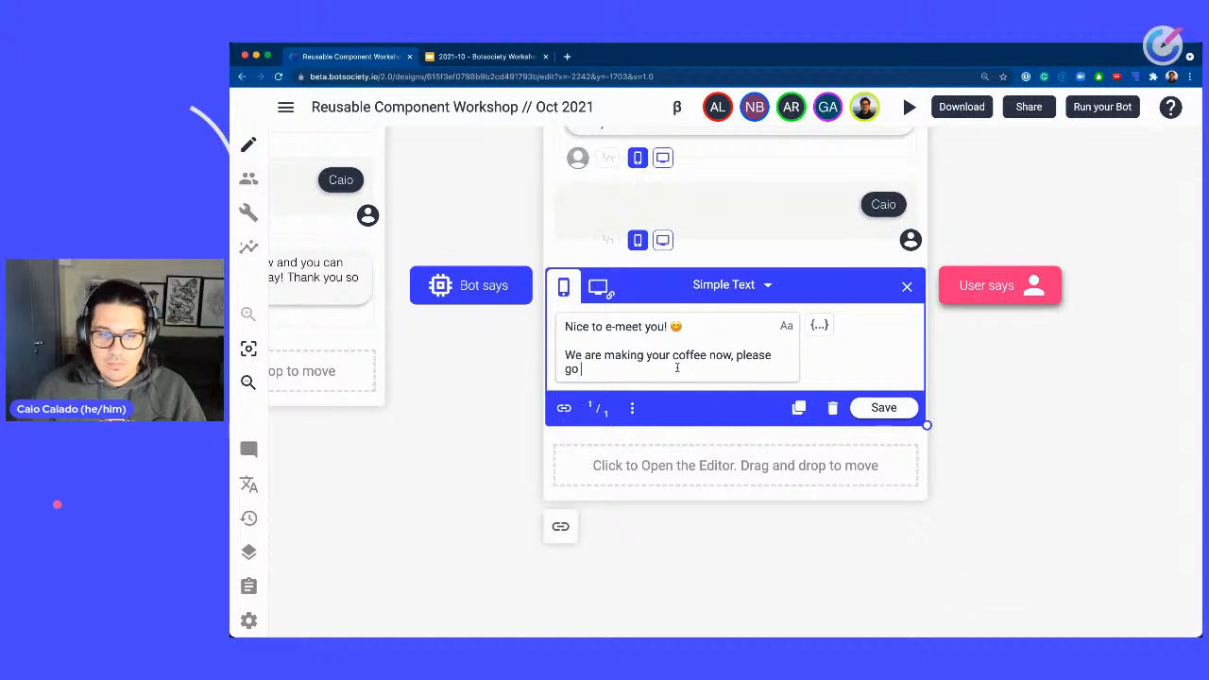
{"action": "type", "text": "to the cashier to finish y"}
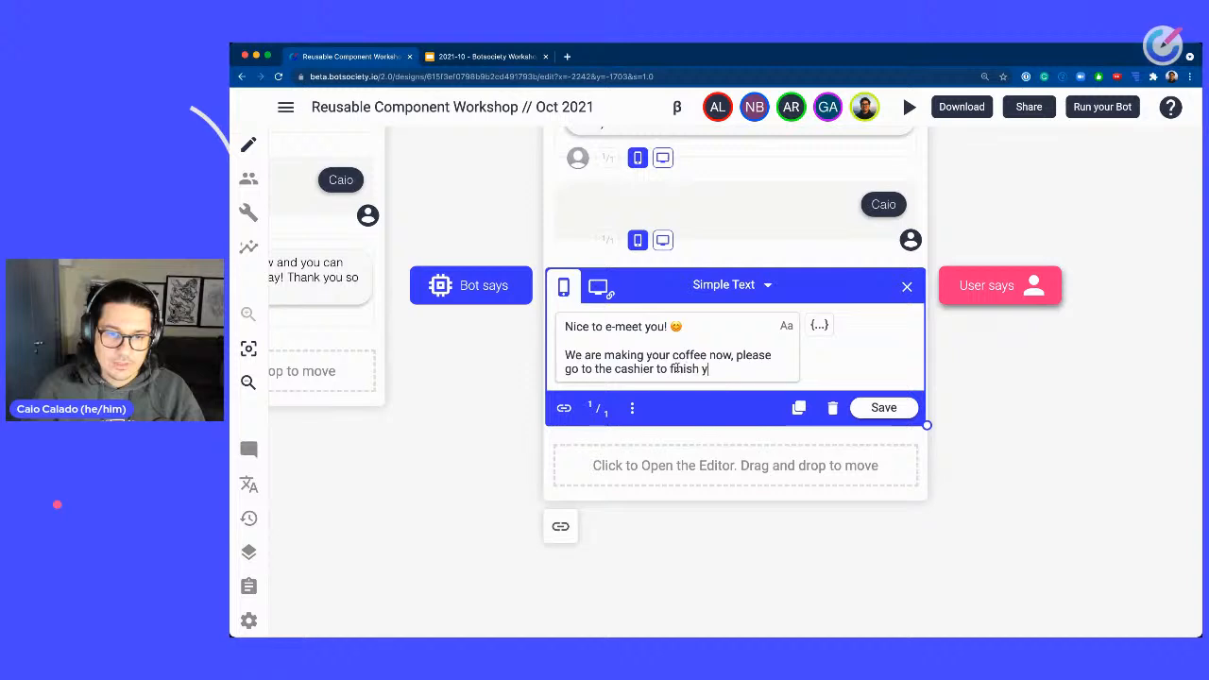
{"action": "type", "text": "our payment."}
{"action": "key", "text": "Return"}
{"action": "type", "text": "Ju"}
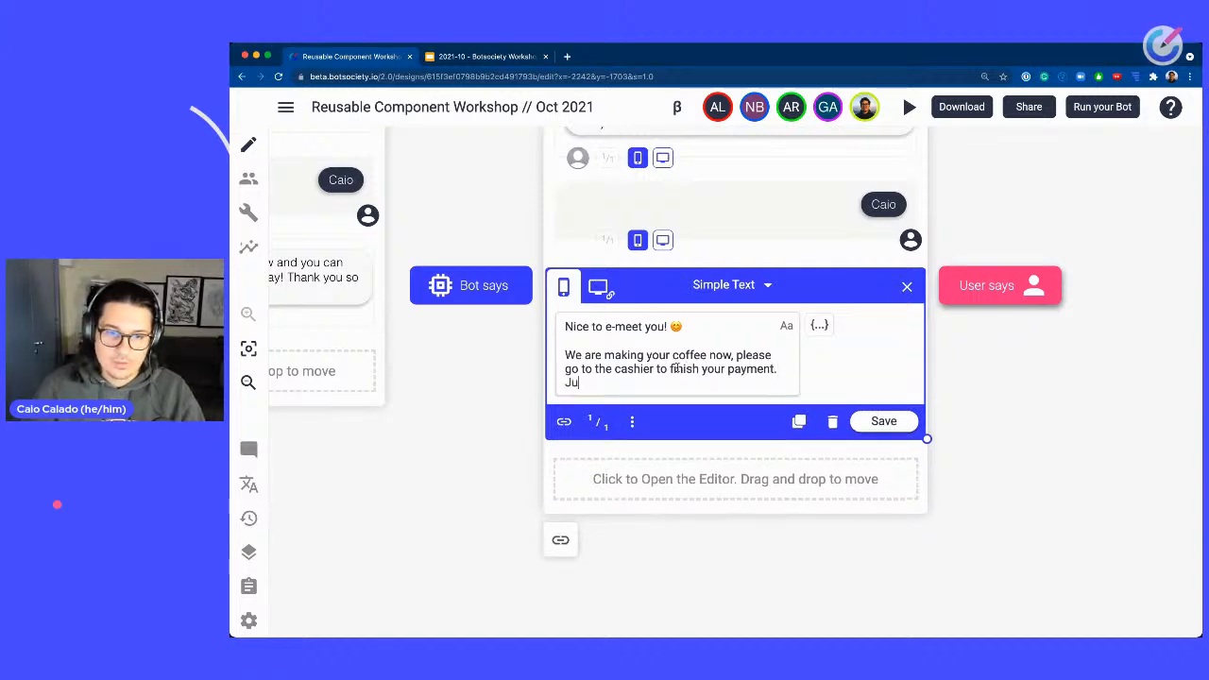
{"action": "type", "text": "s"}
{"action": "key", "text": "BackSpace"}
{"action": "key", "text": "BackSpace"}
{"action": "key", "text": "BackSpace"}
{"action": "key", "text": "BackSpace"}
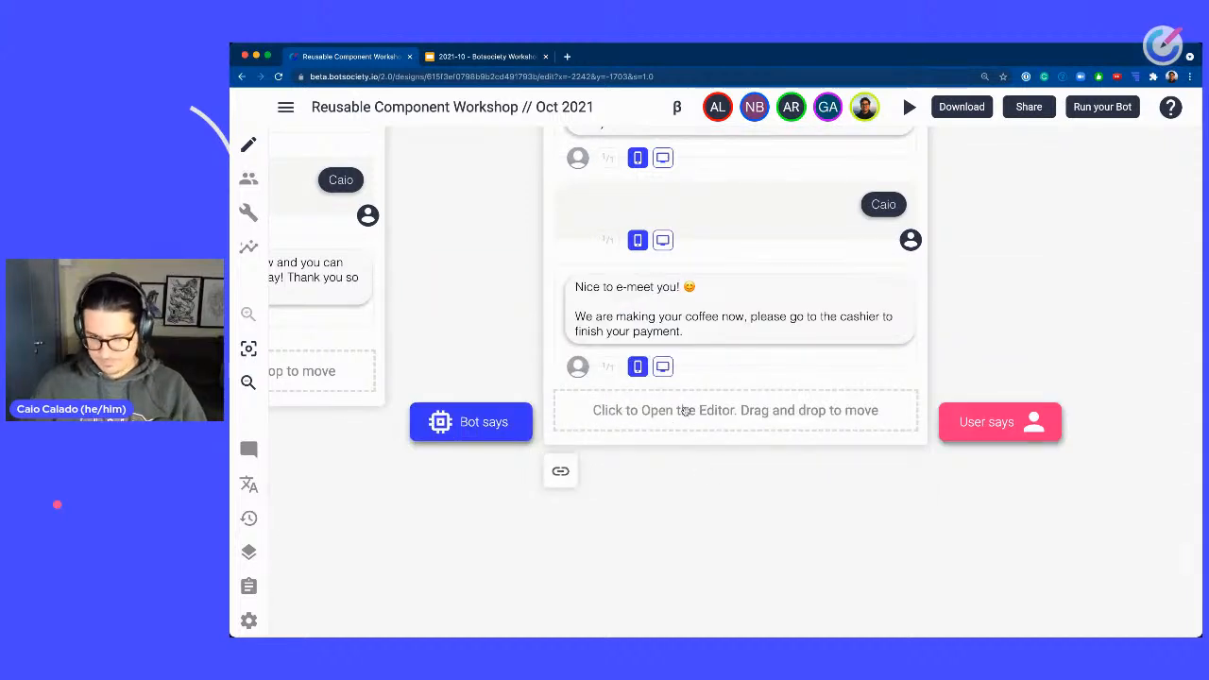
Add the bot message "We will call your name once it's ready. Thanks for choosing StartCoffee! Have a nice day!".
{"action": "left_click", "coordinate": [685, 411]}
{"action": "type", "text": "We will"}
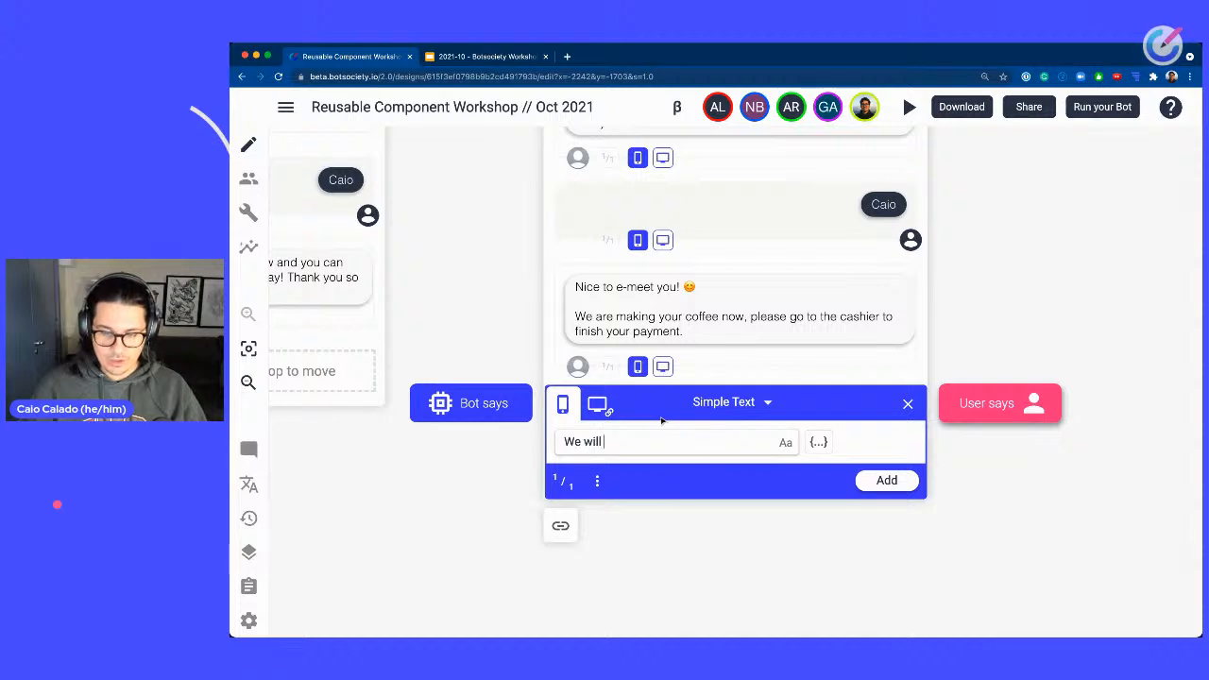
{"action": "type", "text": " call your name once"}
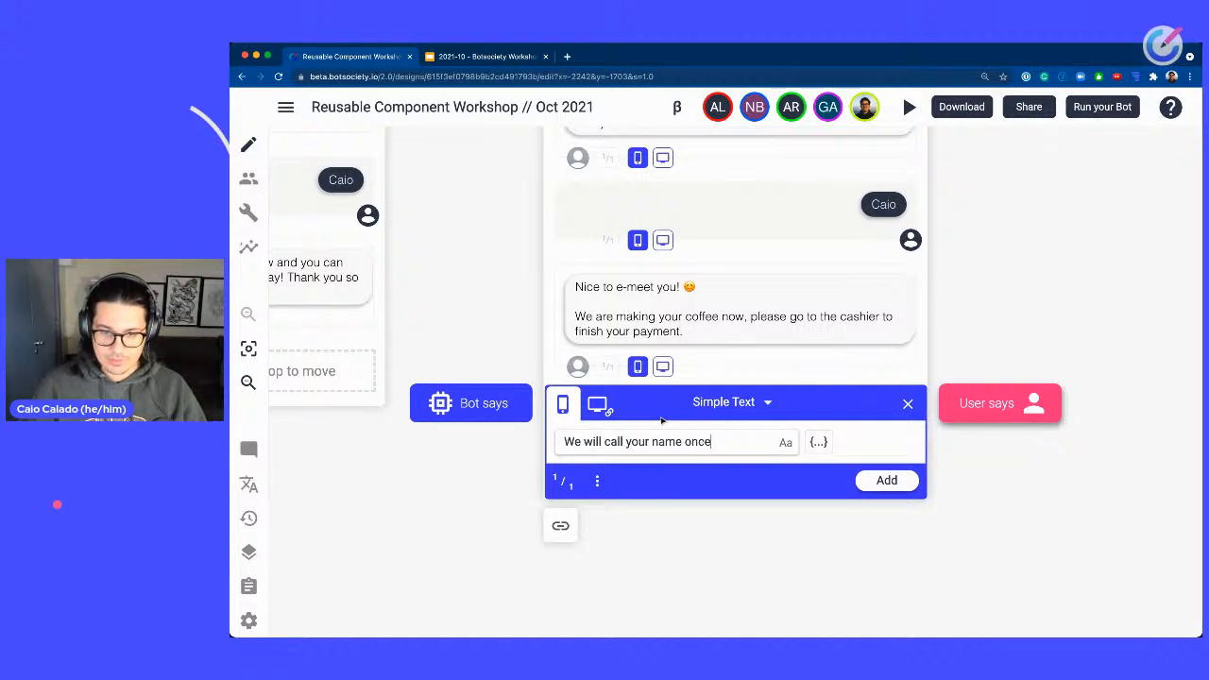
{"action": "type", "text": " your"}
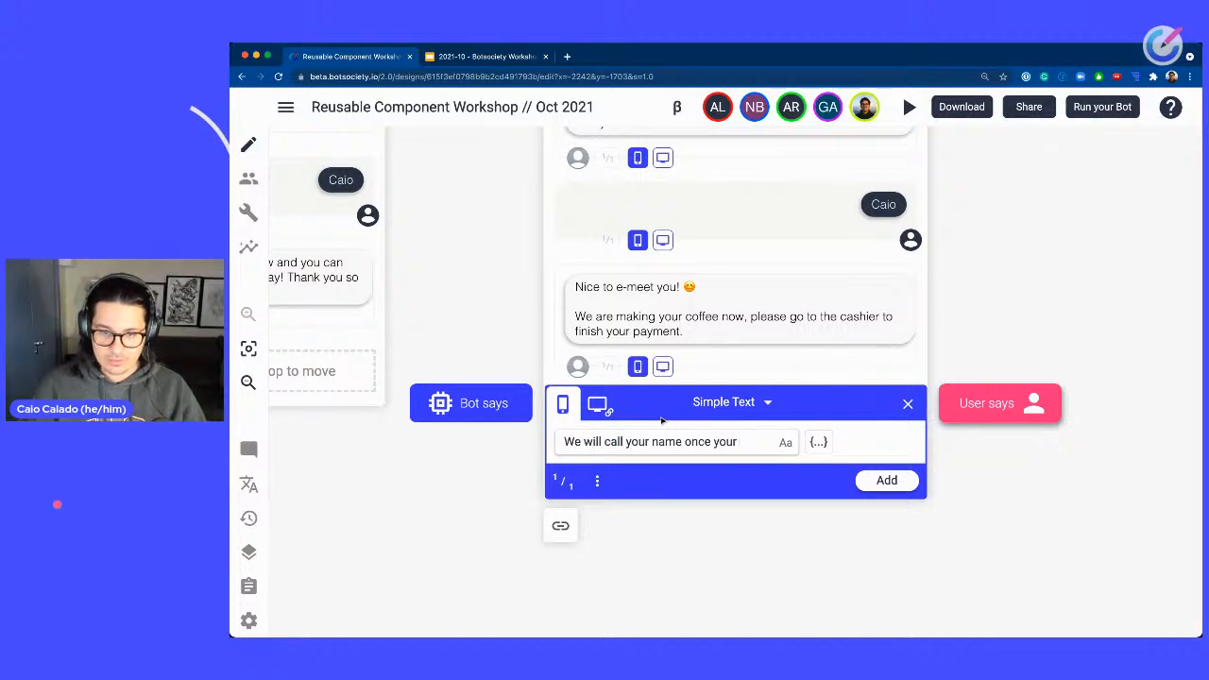
{"action": "key", "text": "BackSpace"}
{"action": "key", "text": "BackSpace"}
{"action": "key", "text": "BackSpace"}
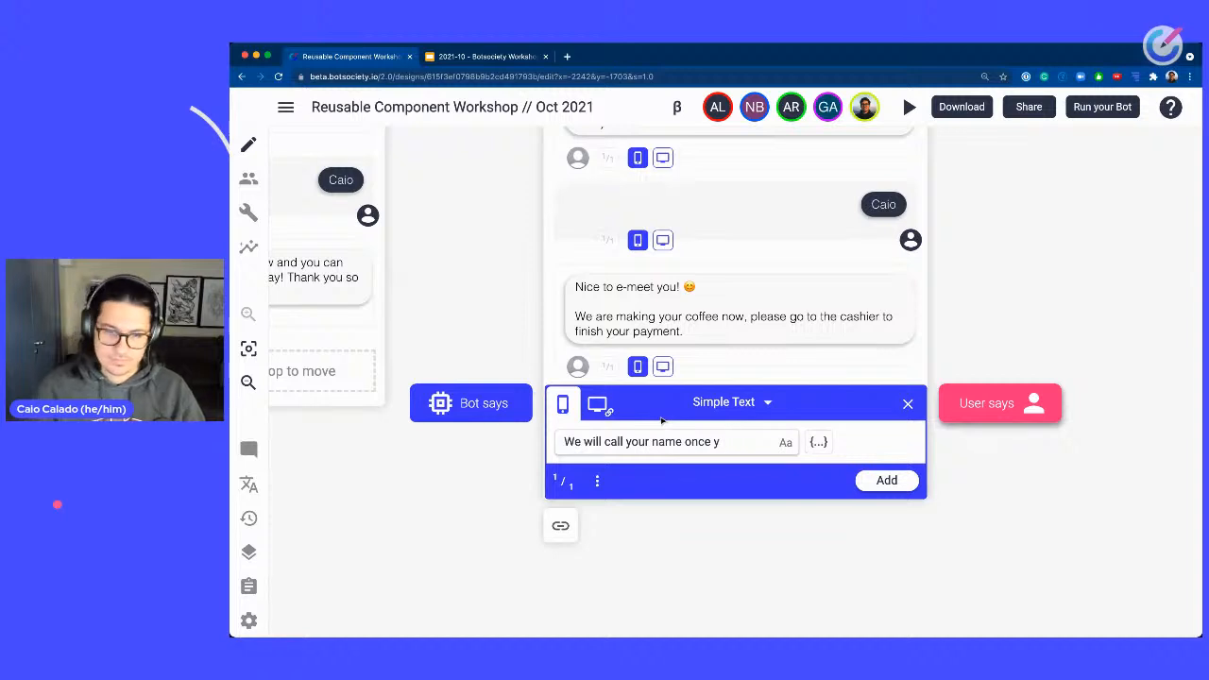
{"action": "type", "text": "it's ready"}
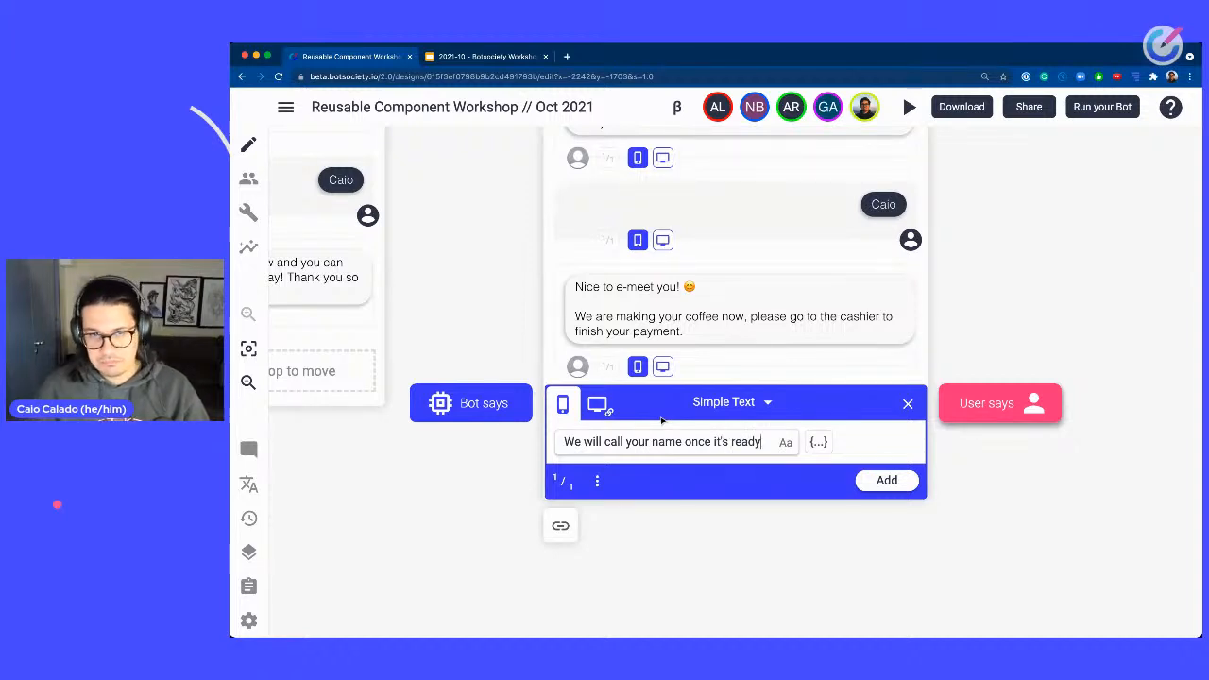
{"action": "type", "text": ". Thanks for "}
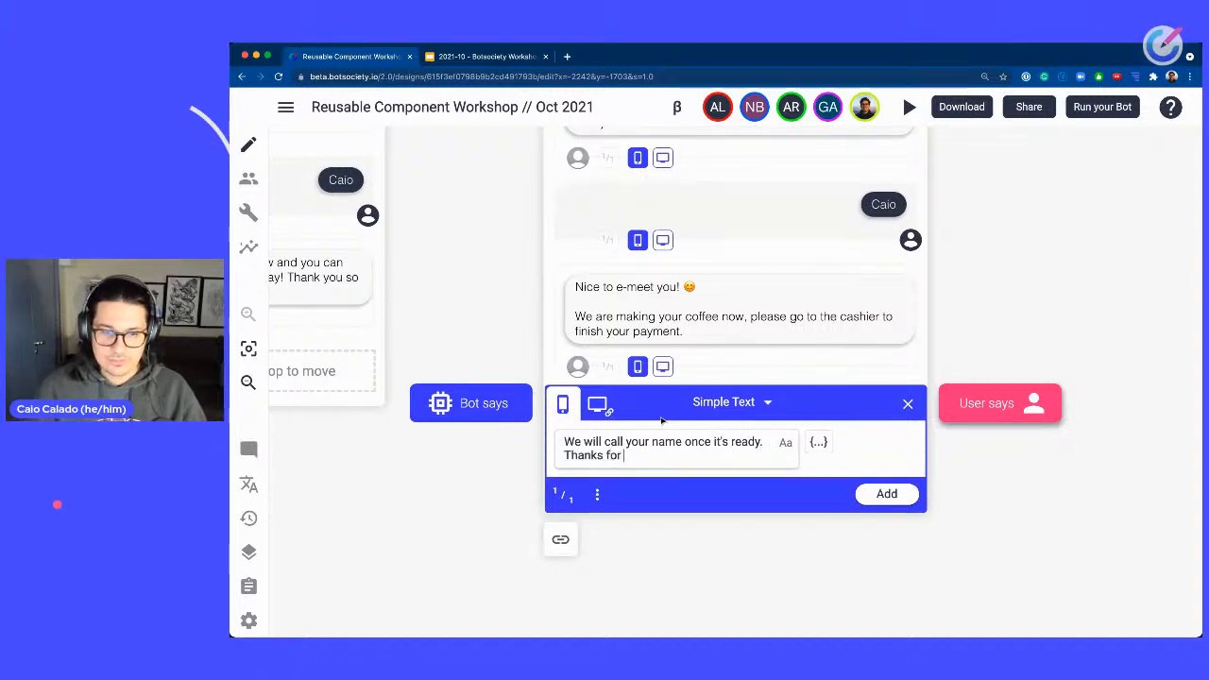
{"action": "type", "text": "cho"}
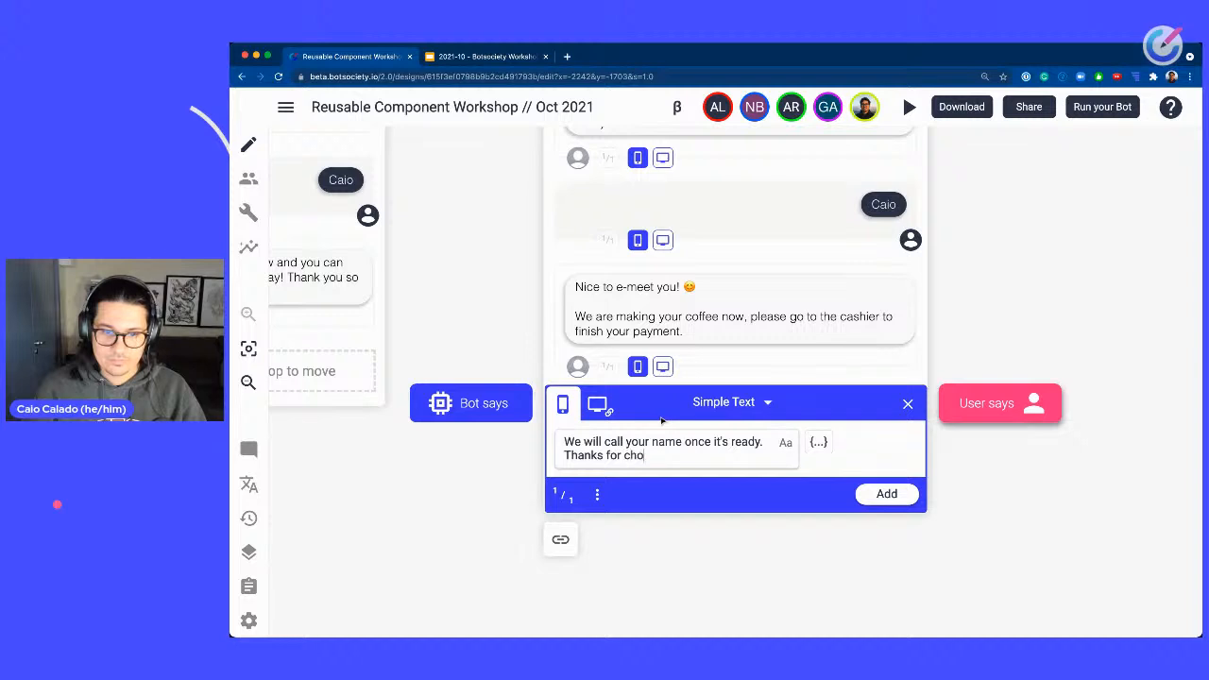
{"action": "type", "text": "osing StartC"}
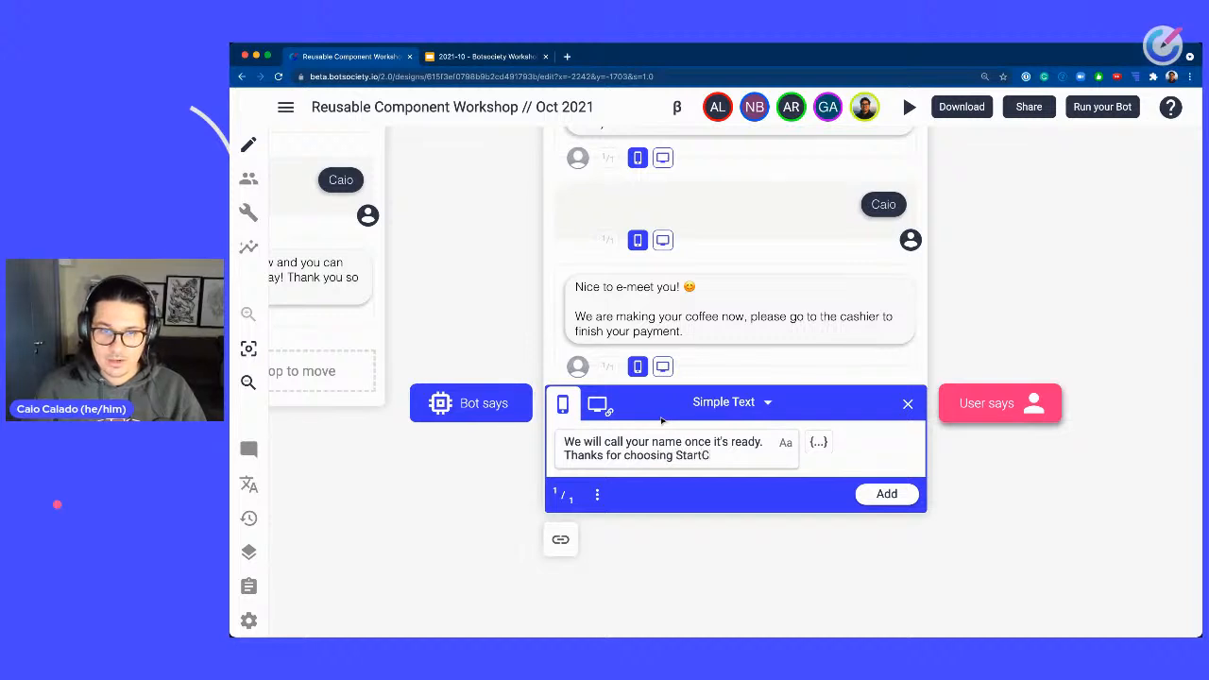
{"action": "type", "text": "offee! Have a nice day!"}
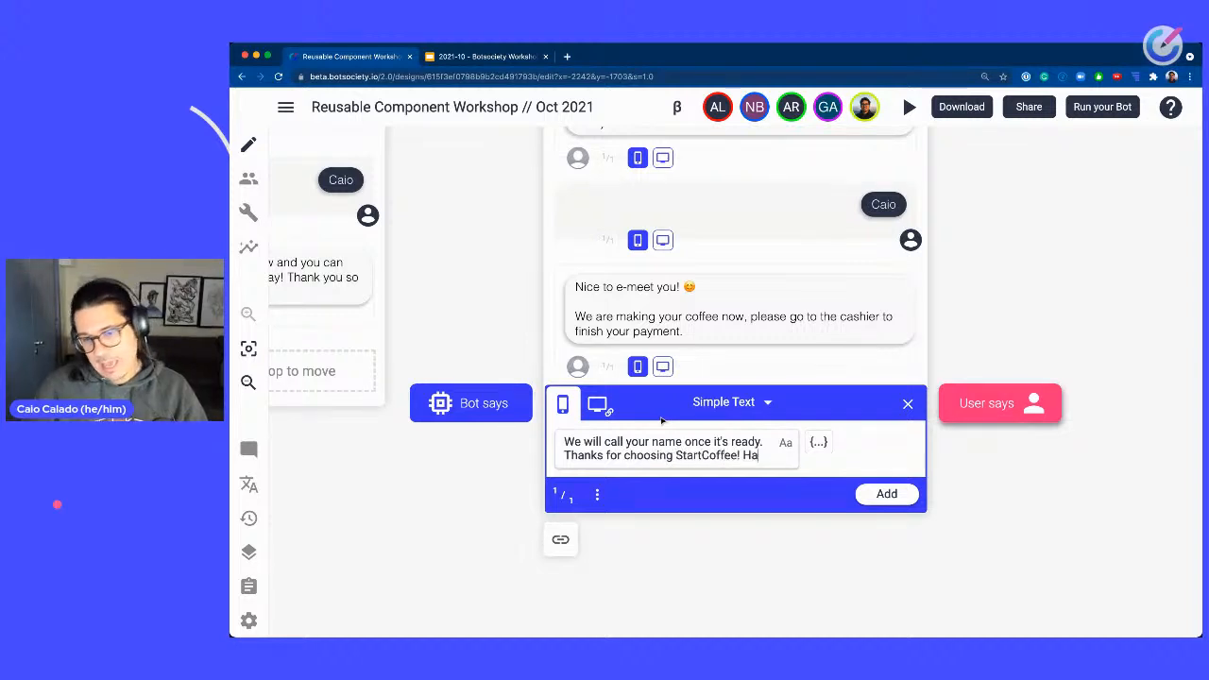
{"action": "left_click", "coordinate": [893, 508]}
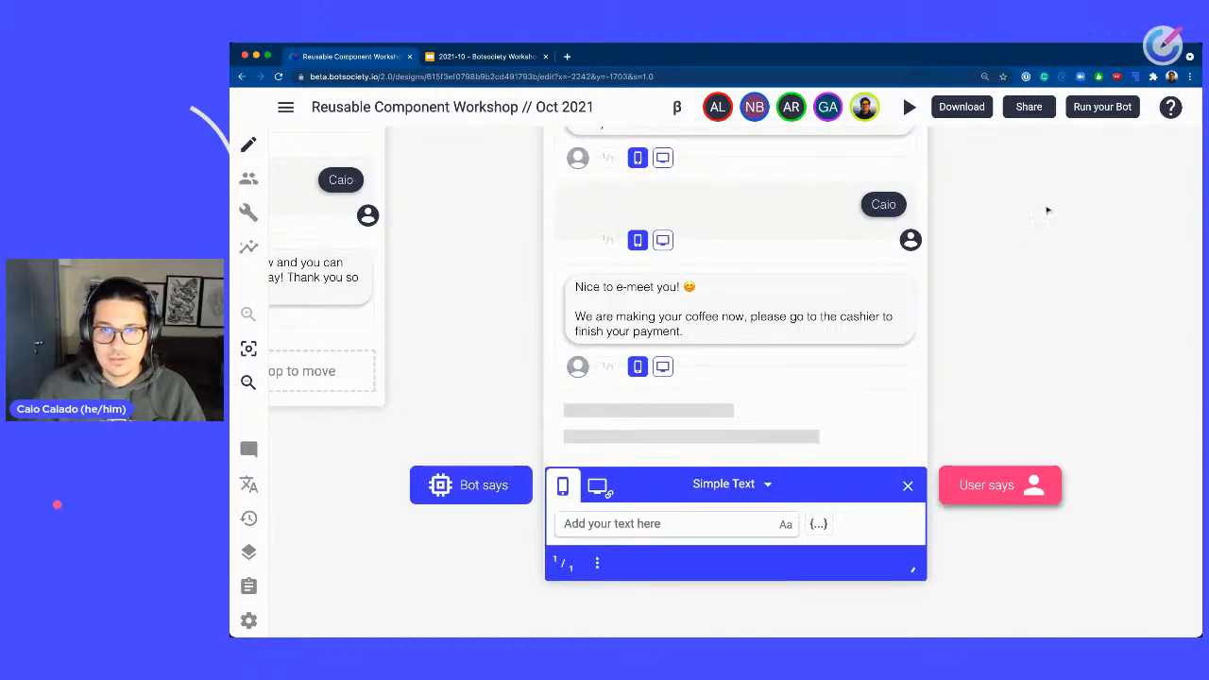
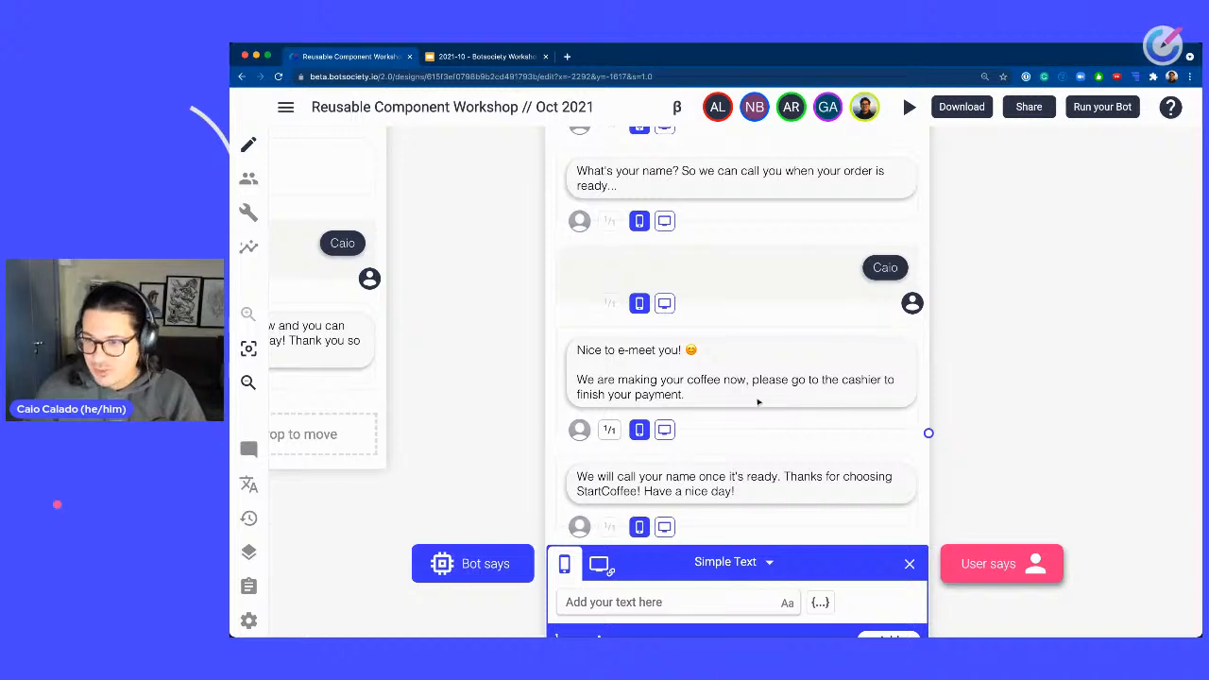
Close the message editor on the Checkout - Friendly path.
{"action": "left_click_drag", "start_coordinate": [1007, 382], "coordinate": [982, 304]}
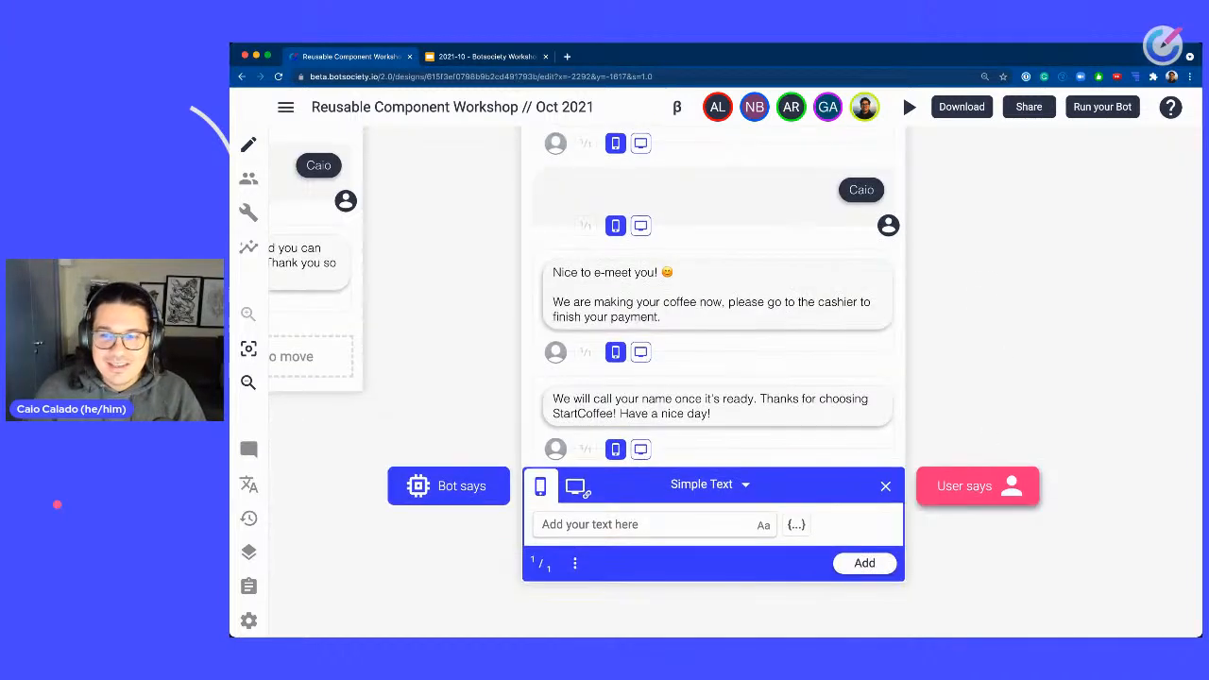
{"action": "left_click", "coordinate": [1015, 538]}
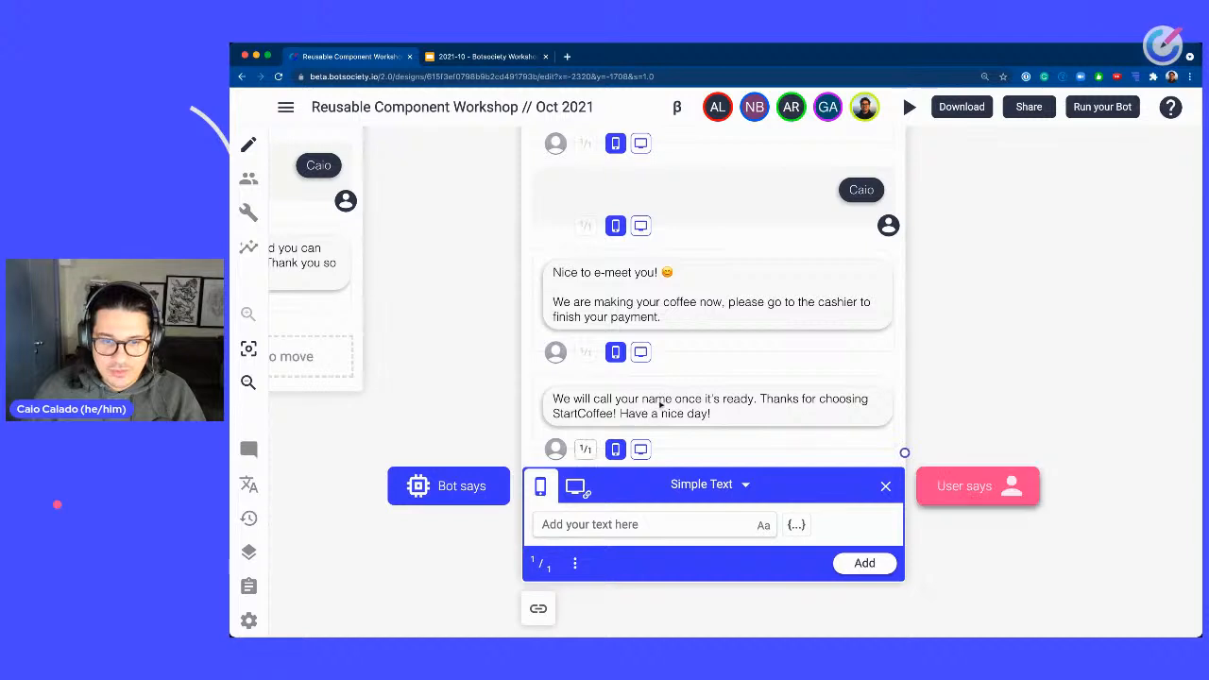
{"action": "left_click", "coordinate": [886, 486]}
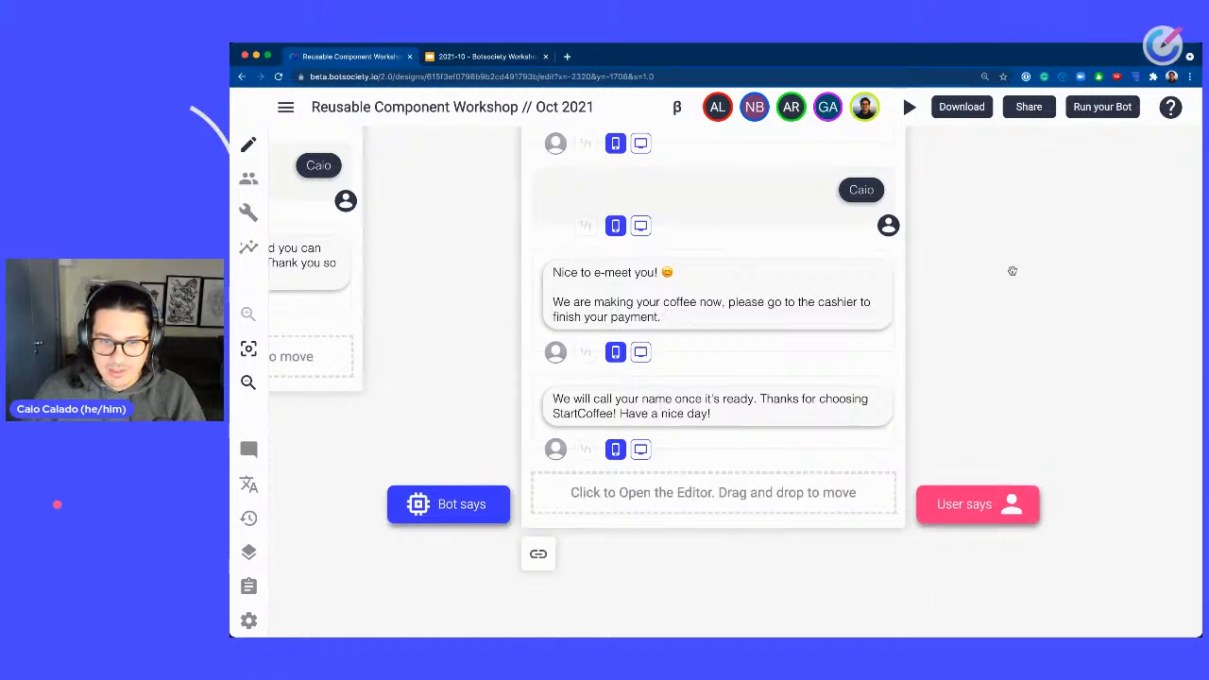
Delete the Informal and Friendly floating notes above the Checkout - Friendly path.
{"action": "scroll", "coordinate": [1021, 438], "scroll_direction": "up", "scroll_amount": 5}
{"action": "scroll", "coordinate": [1025, 434], "scroll_direction": "down", "scroll_amount": 3}
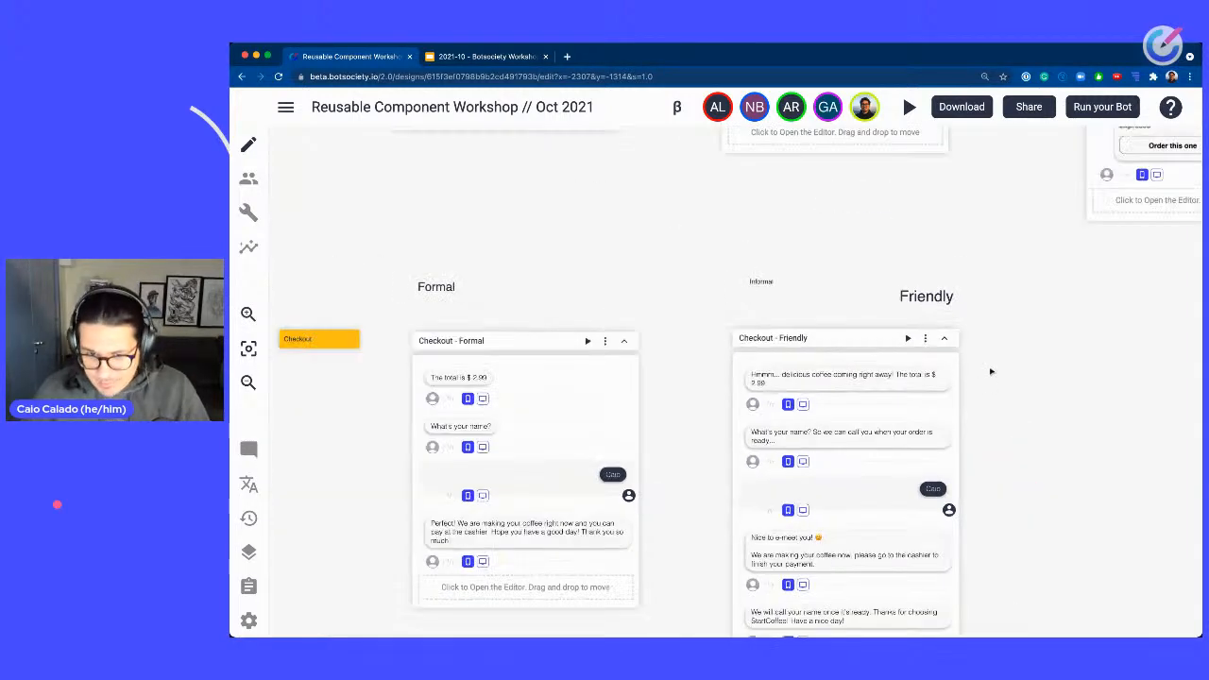
{"action": "left_click", "coordinate": [822, 266]}
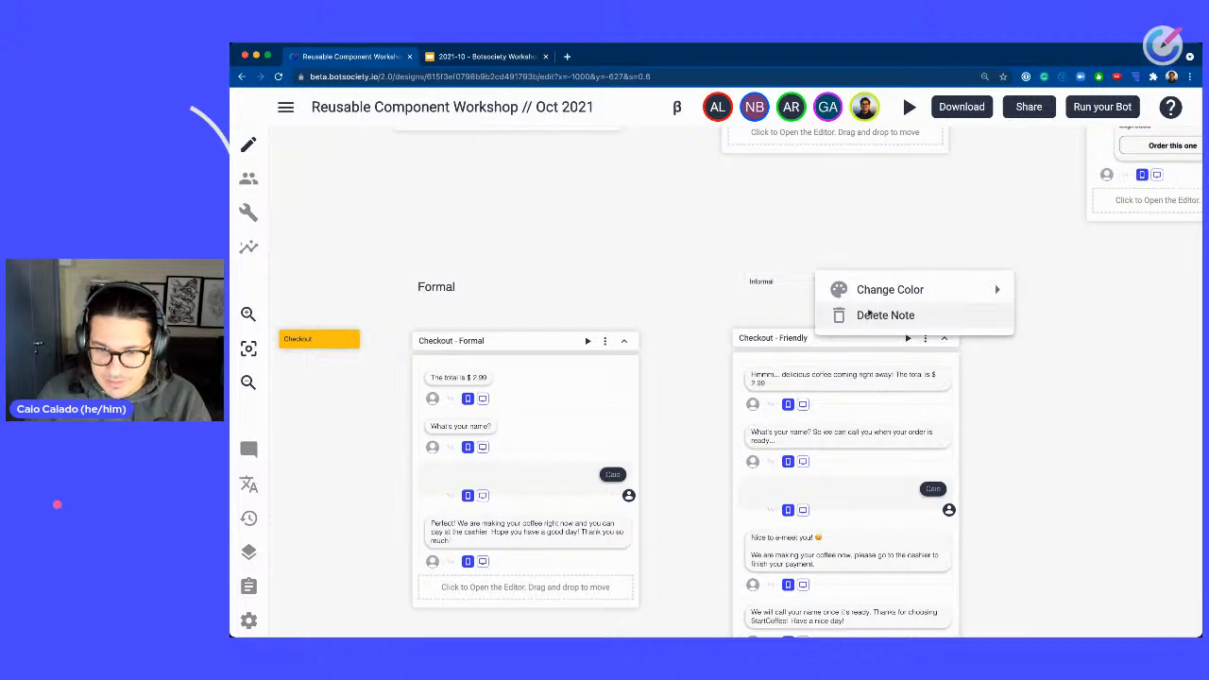
{"action": "left_click", "coordinate": [867, 315]}
{"action": "left_click", "coordinate": [853, 409]}
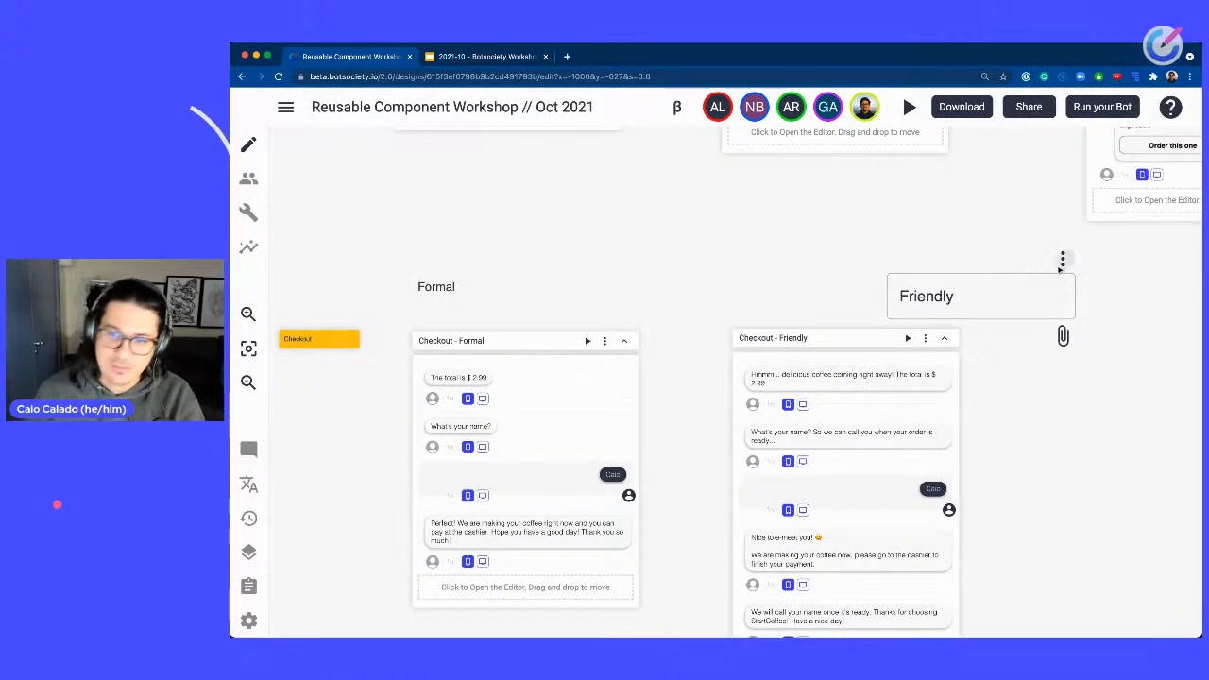
{"action": "left_click", "coordinate": [1063, 259]}
{"action": "left_click", "coordinate": [982, 313]}
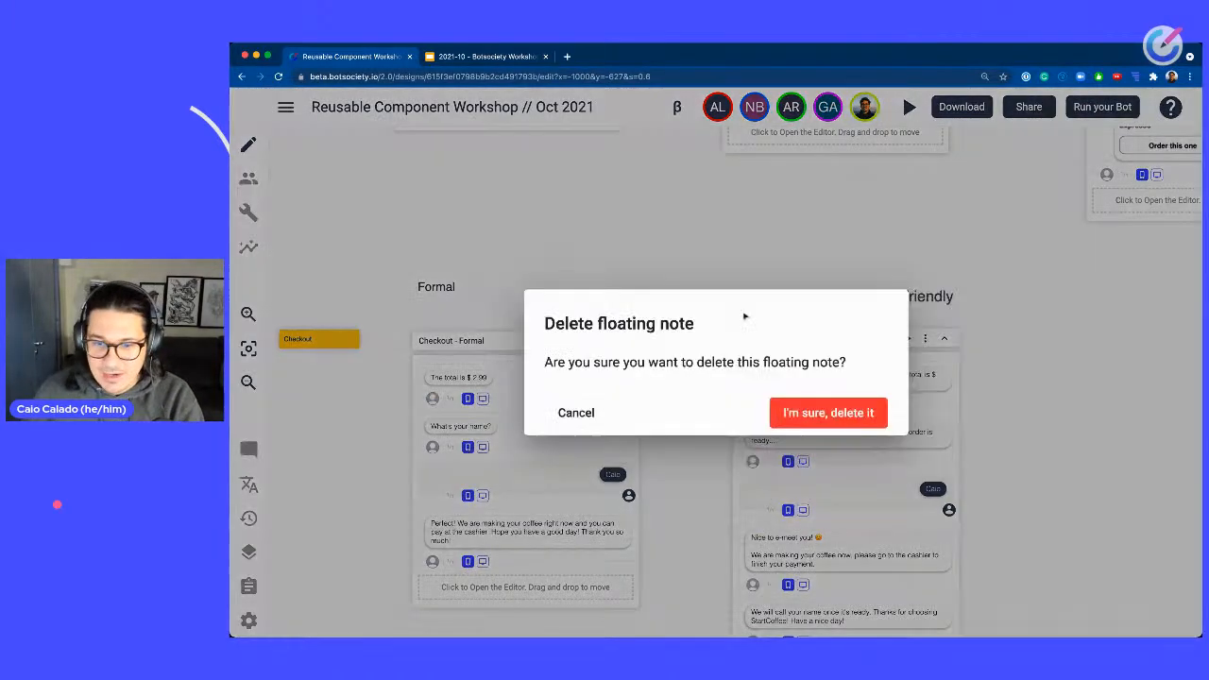
{"action": "left_click", "coordinate": [842, 413]}
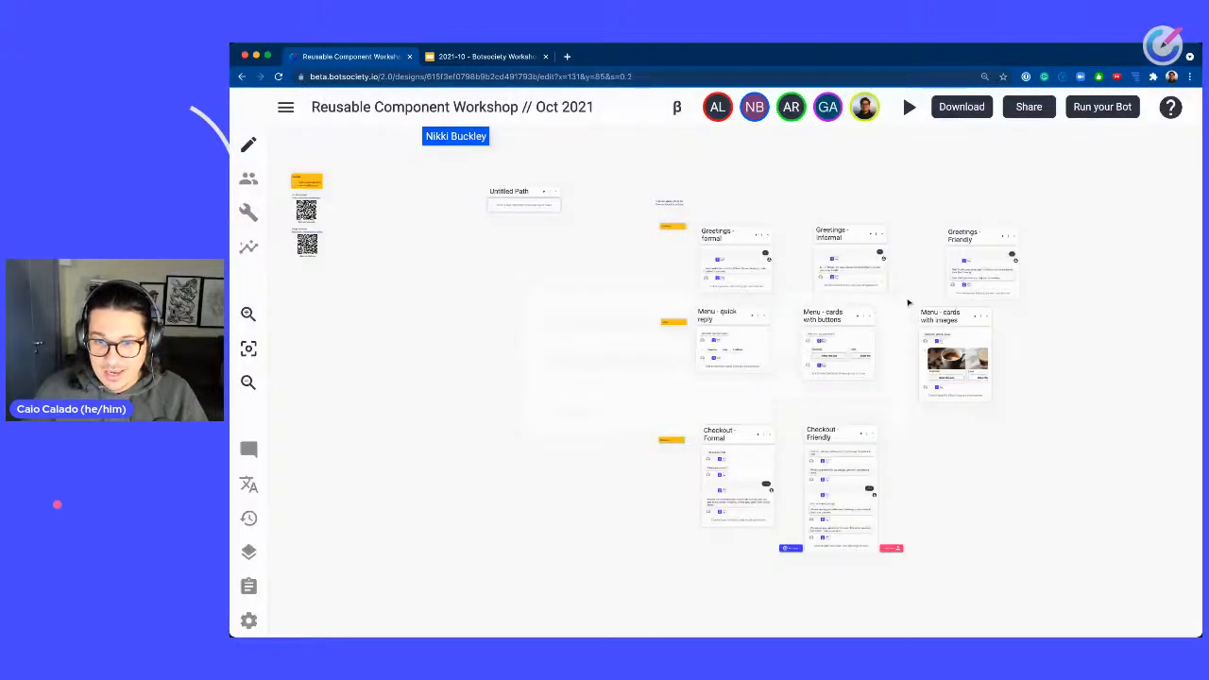
Move the Menu, Greetings and Checkout - Friendly path blocks closer together into a compact grid.
{"action": "left_click_drag", "start_coordinate": [842, 309], "coordinate": [823, 308]}
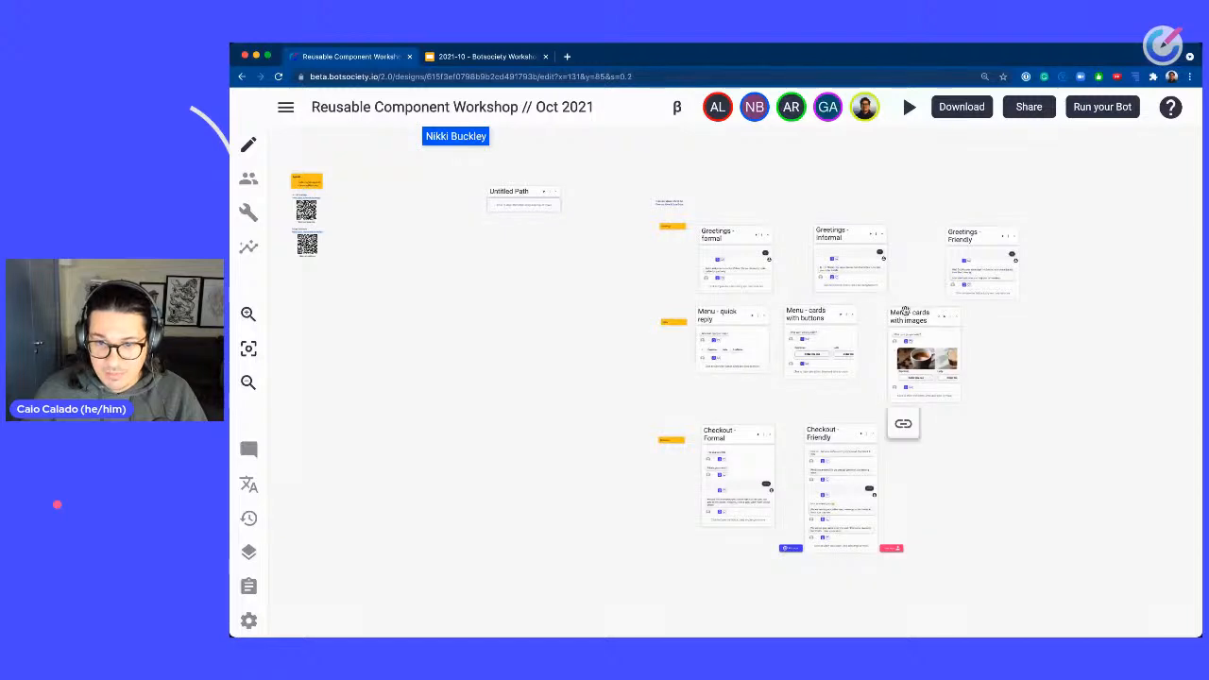
{"action": "left_click_drag", "start_coordinate": [908, 311], "coordinate": [888, 307]}
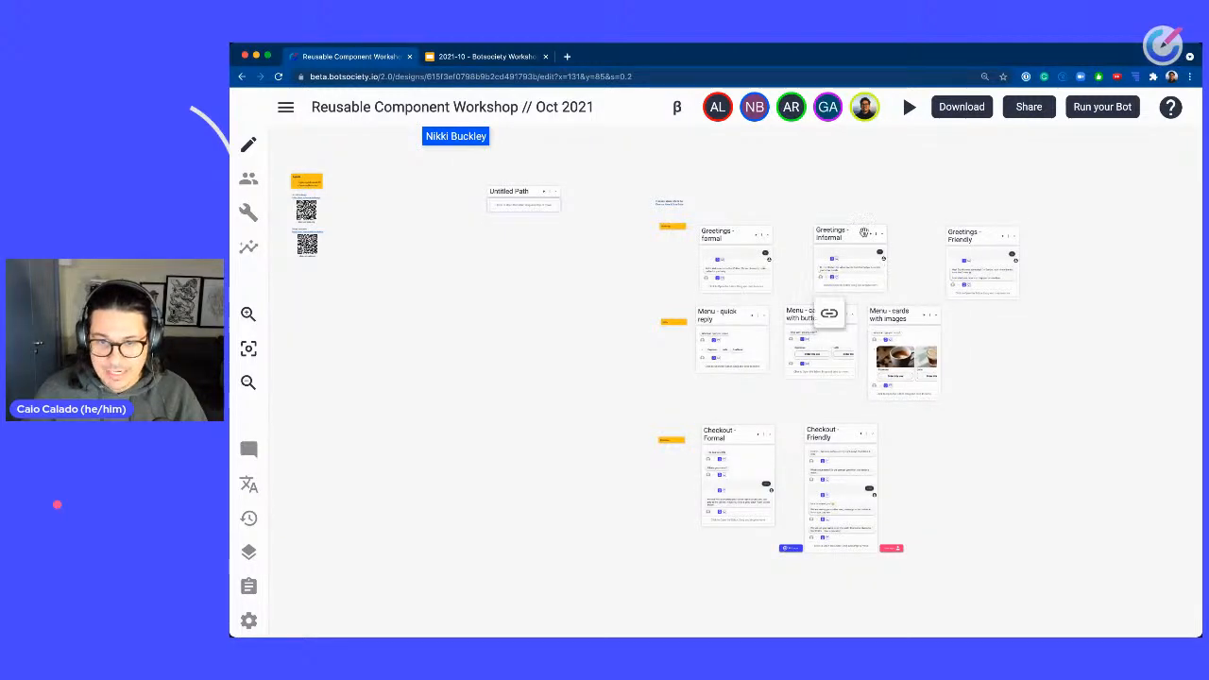
{"action": "left_click_drag", "start_coordinate": [864, 233], "coordinate": [836, 230]}
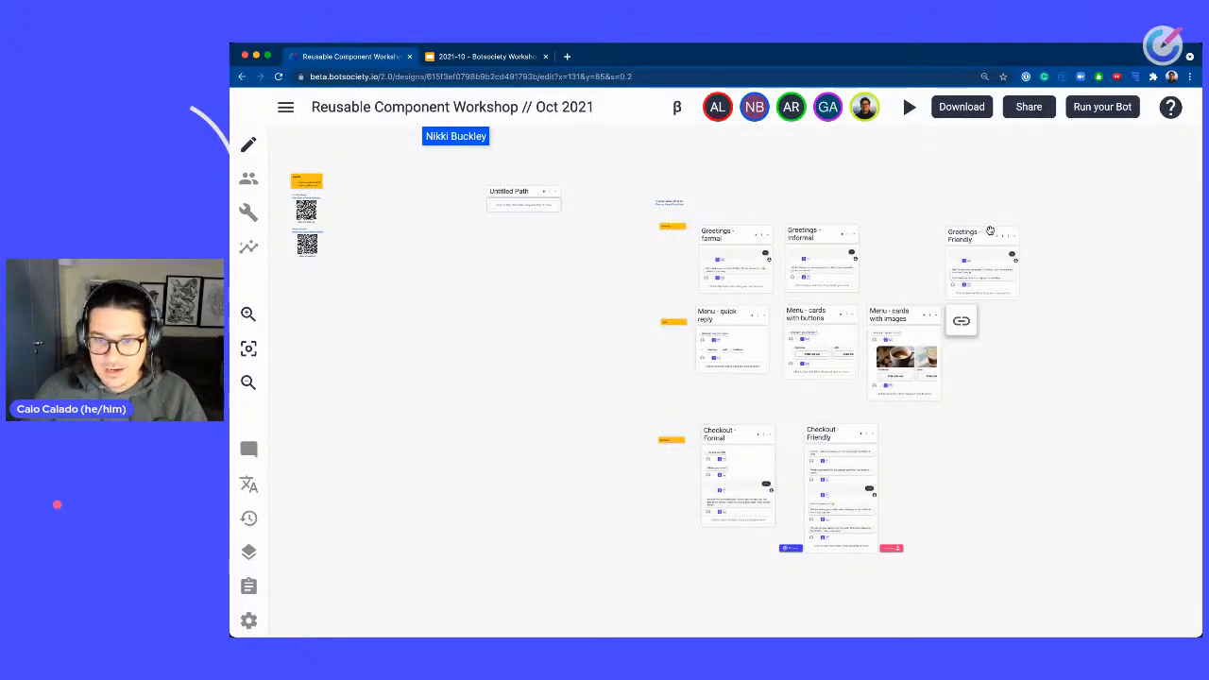
{"action": "left_click_drag", "start_coordinate": [990, 230], "coordinate": [914, 227]}
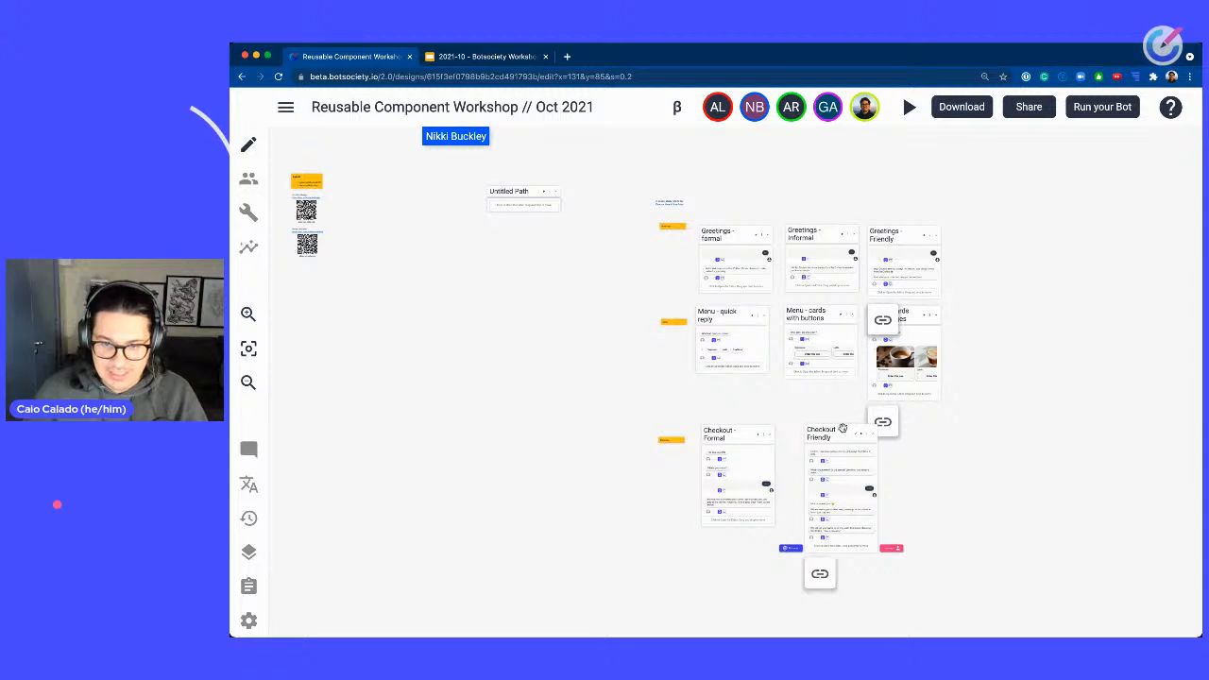
{"action": "left_click_drag", "start_coordinate": [846, 431], "coordinate": [828, 430]}
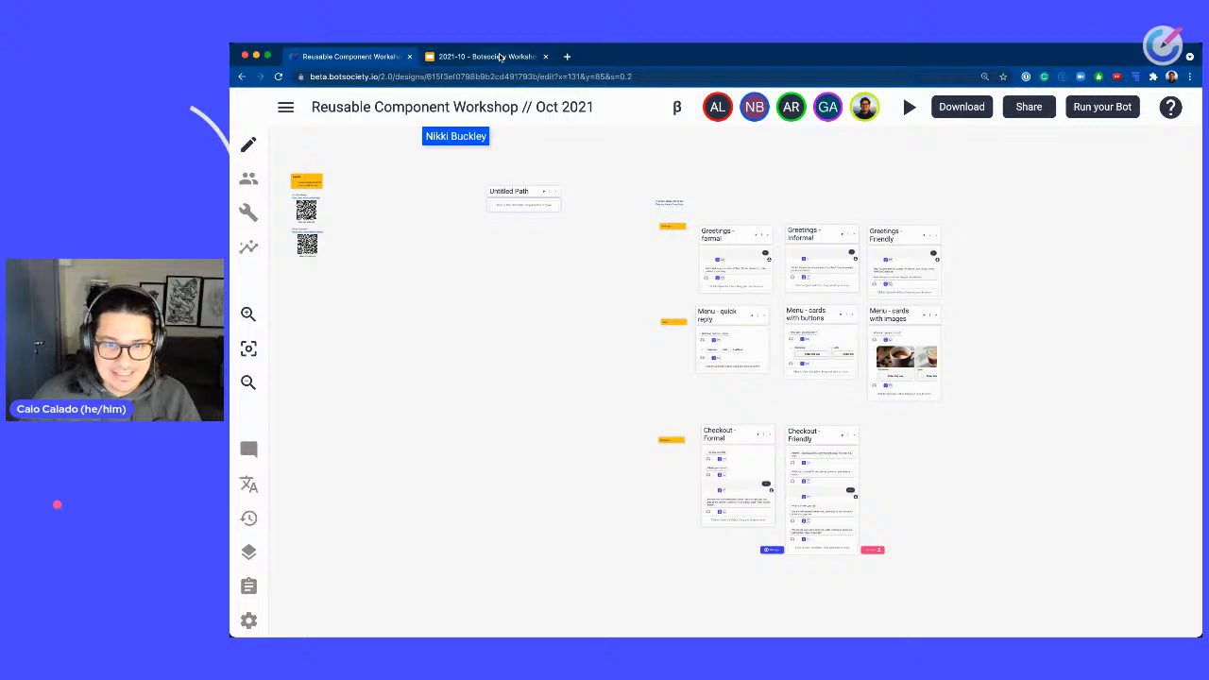
{"action": "left_click", "coordinate": [501, 58]}
{"action": "left_click", "coordinate": [371, 59]}
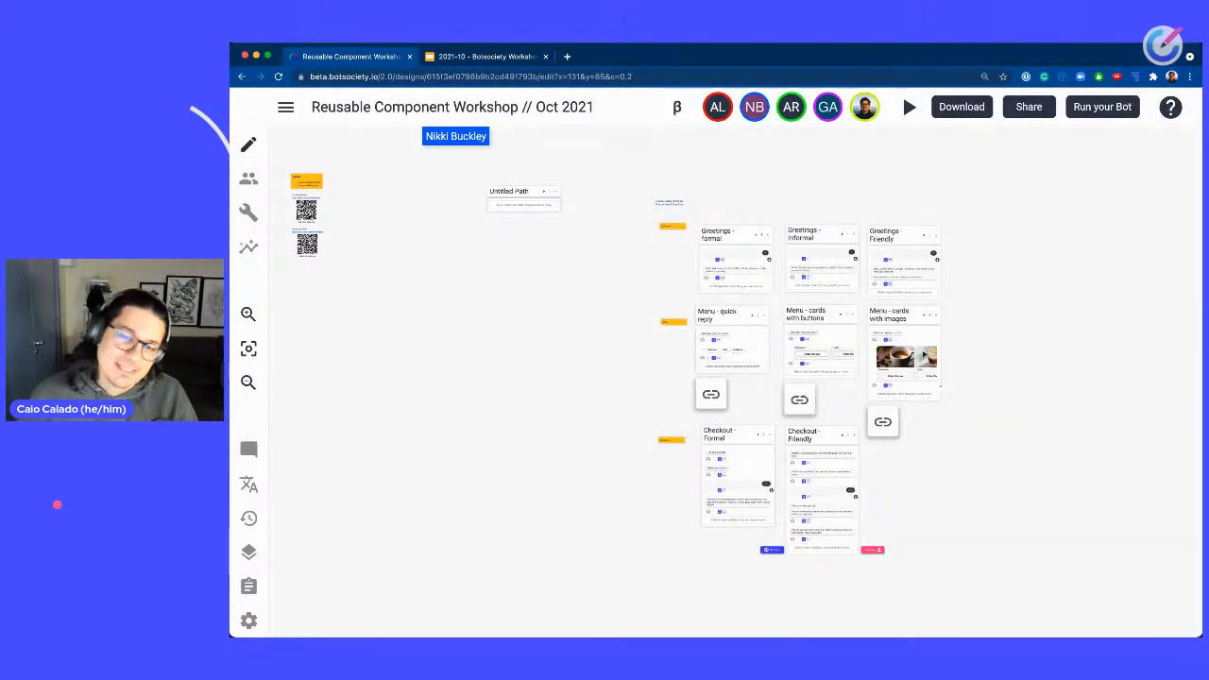
{"action": "left_click_drag", "start_coordinate": [994, 377], "coordinate": [928, 363]}
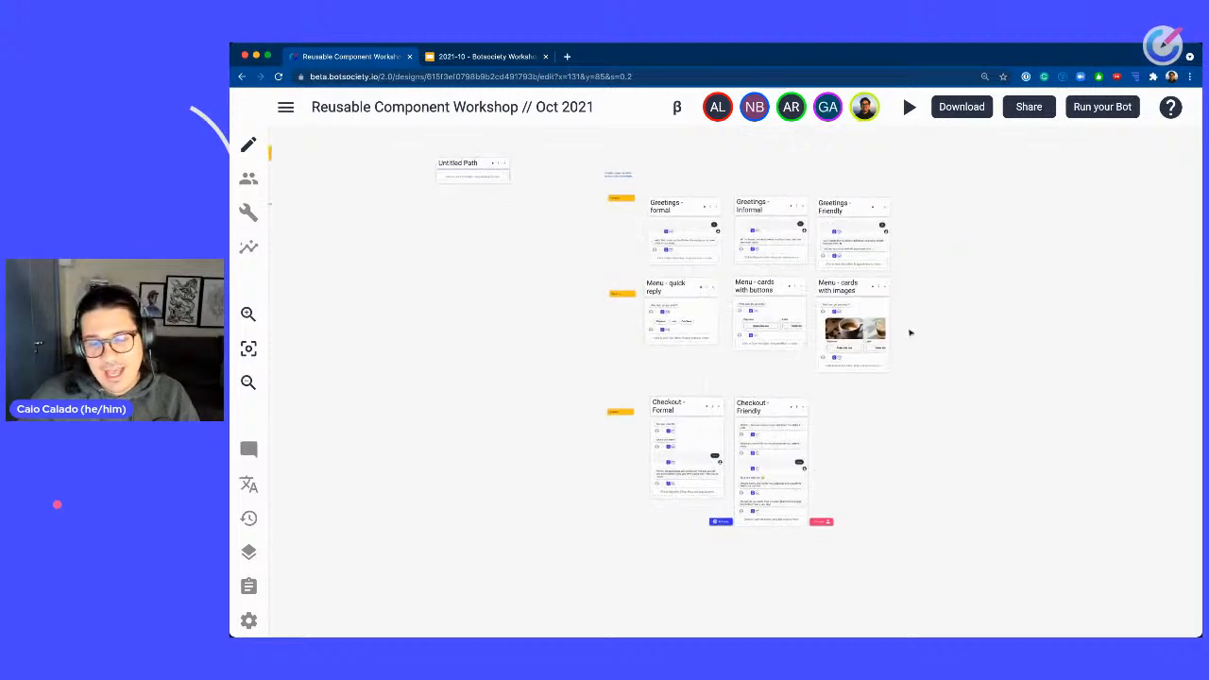
{"action": "scroll", "coordinate": [910, 332], "scroll_direction": "up", "scroll_amount": 5}
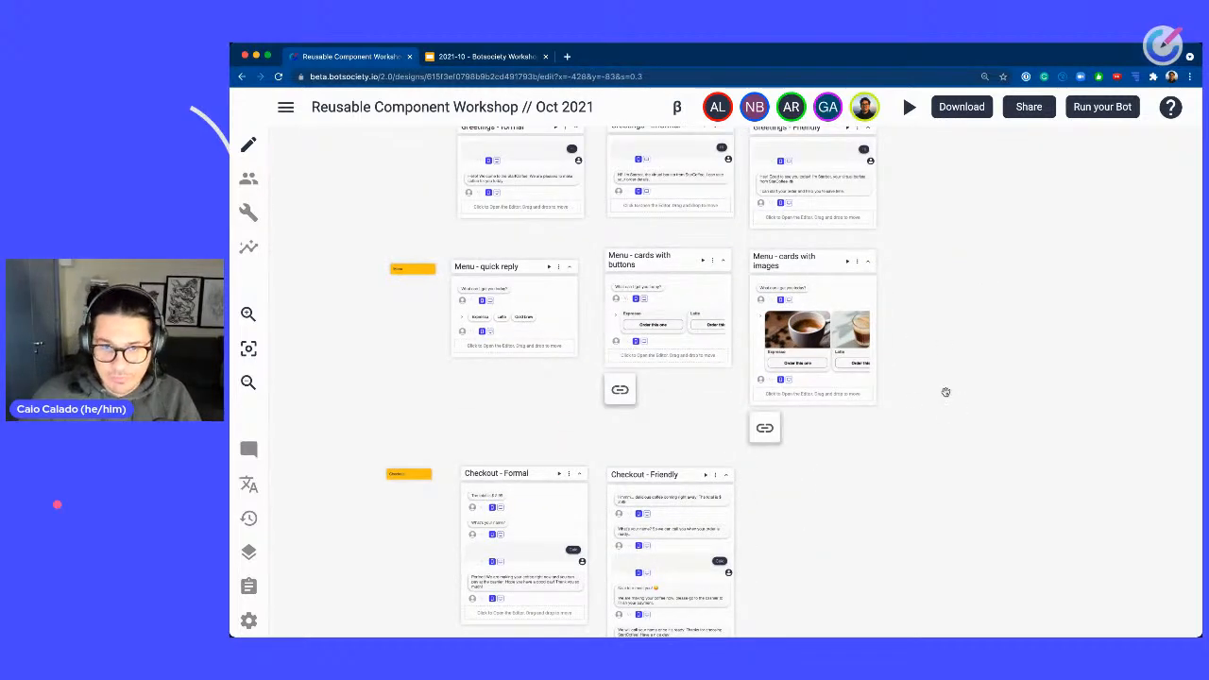
{"action": "left_click_drag", "start_coordinate": [969, 355], "coordinate": [926, 337]}
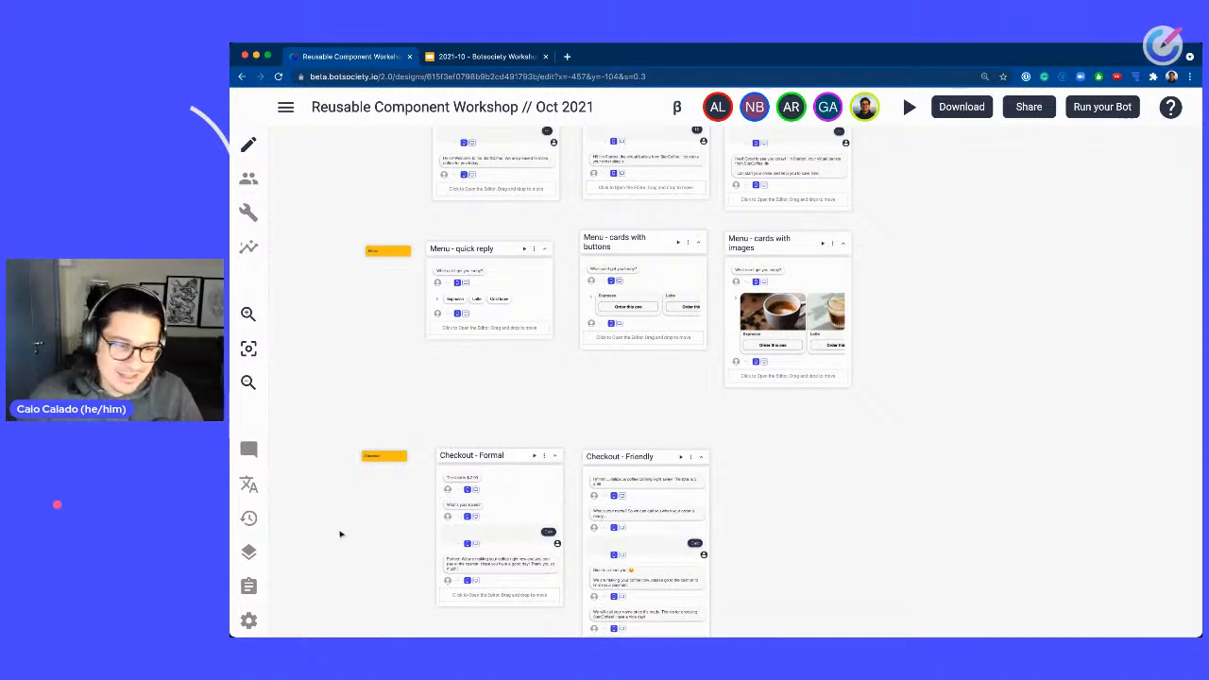
Check the clipboard panel, then open the options menu of the Greetings - formal path.
{"action": "left_click", "coordinate": [248, 587]}
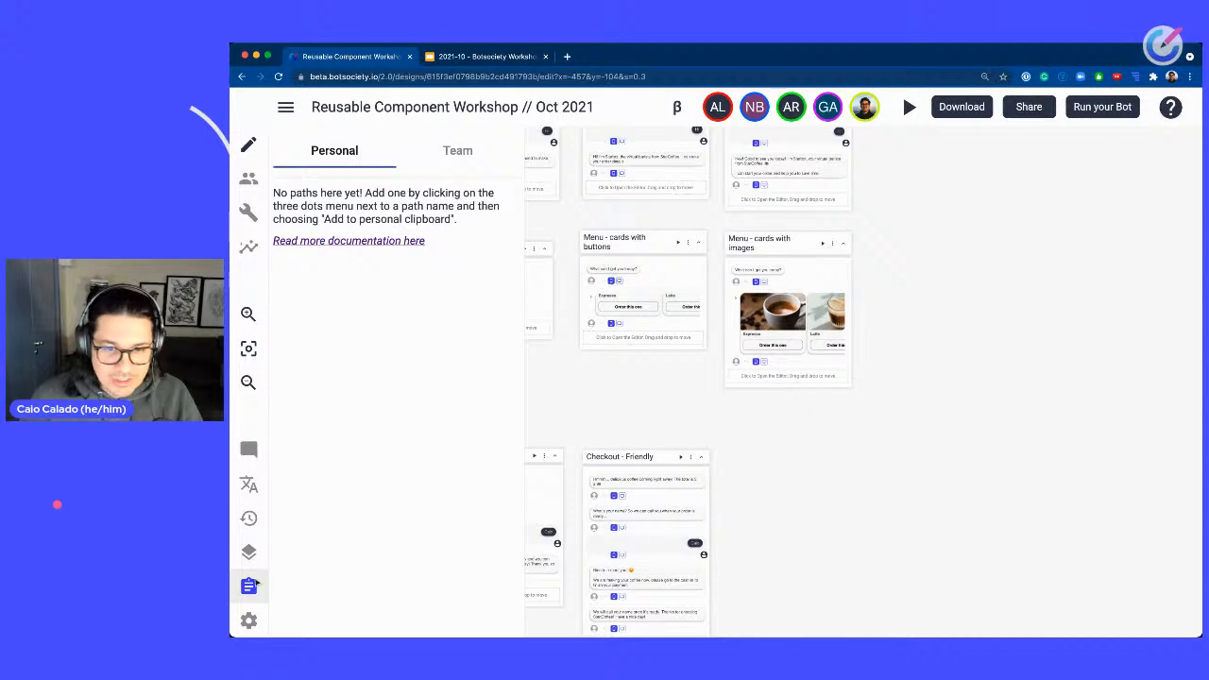
{"action": "left_click", "coordinate": [249, 586]}
{"action": "scroll", "coordinate": [485, 305], "scroll_direction": "up", "scroll_amount": 4}
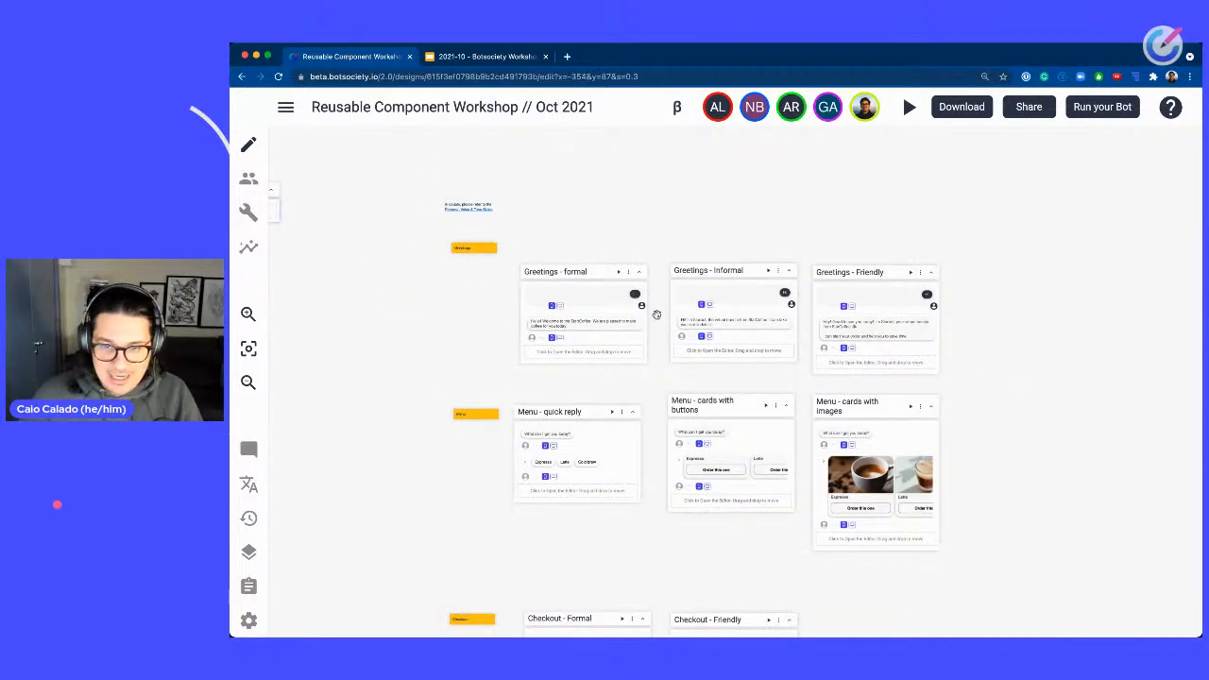
{"action": "scroll", "coordinate": [675, 249], "scroll_direction": "down", "scroll_amount": 2}
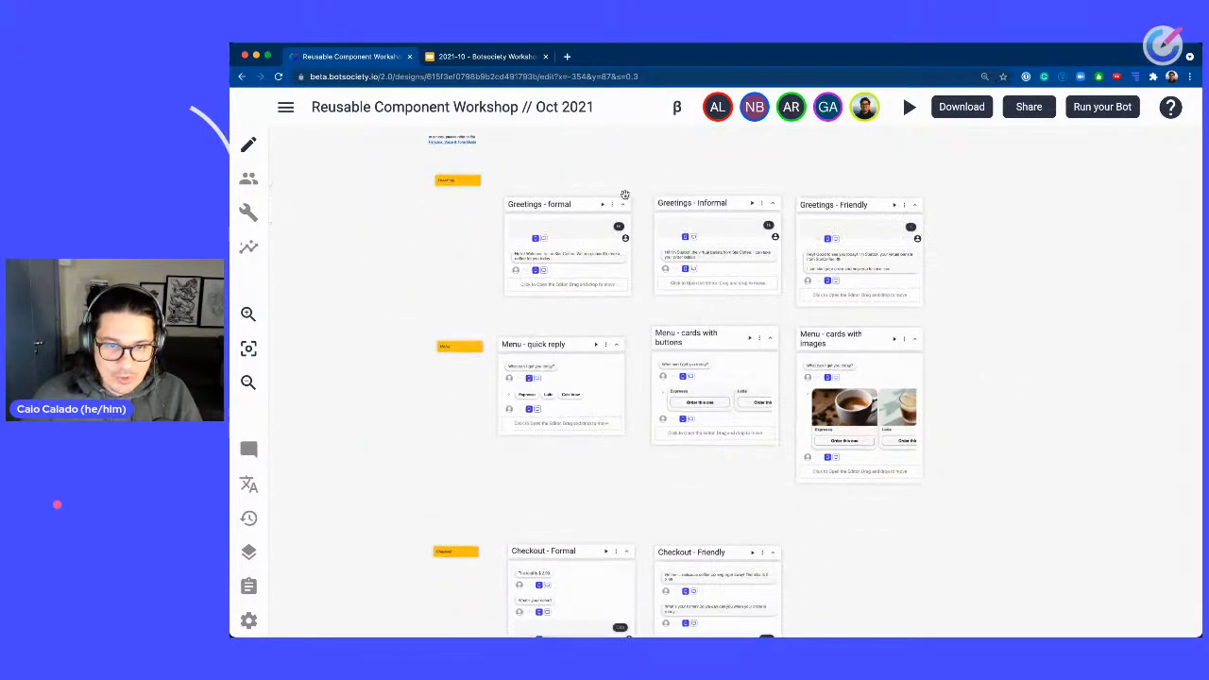
{"action": "scroll", "coordinate": [614, 210], "scroll_direction": "up", "scroll_amount": 5}
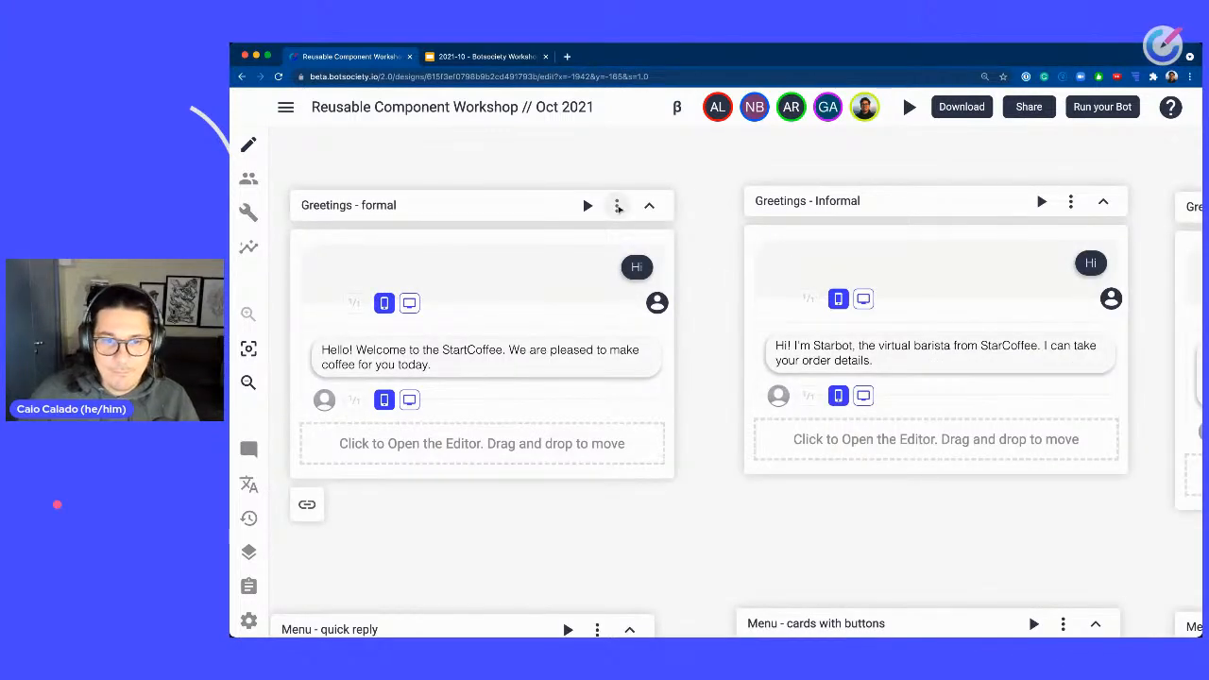
{"action": "left_click", "coordinate": [618, 206]}
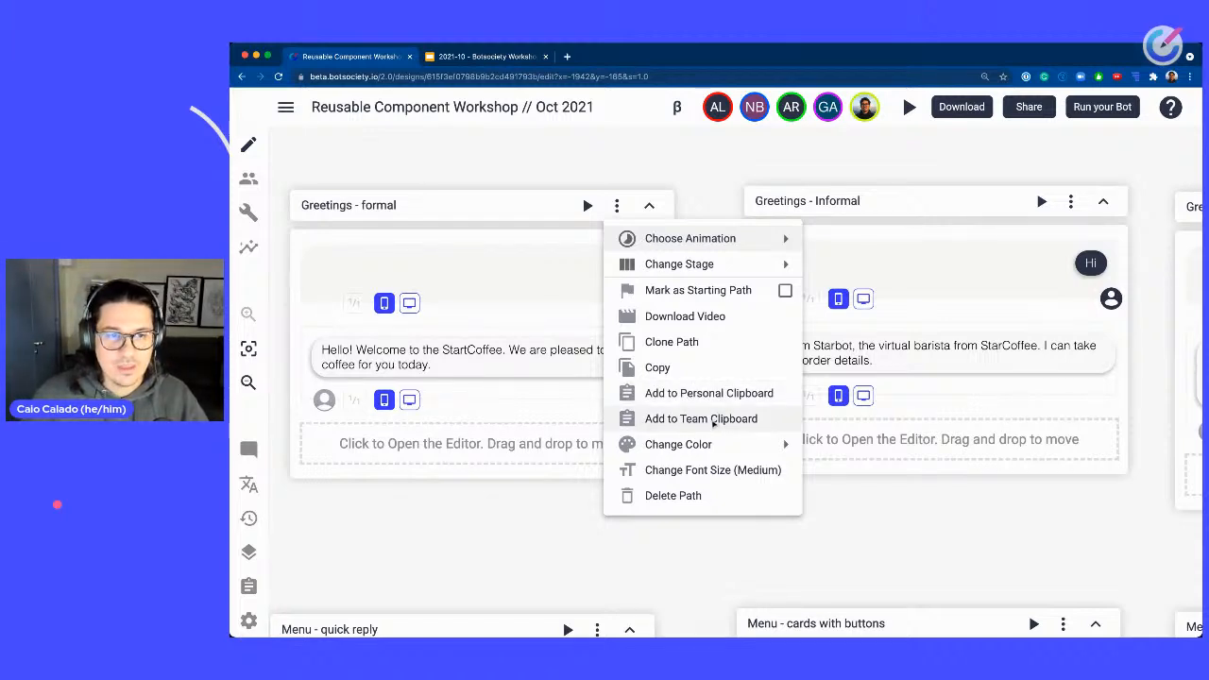
Open a new browser tab and go to beta.botsociety.io.
{"action": "left_click", "coordinate": [564, 59]}
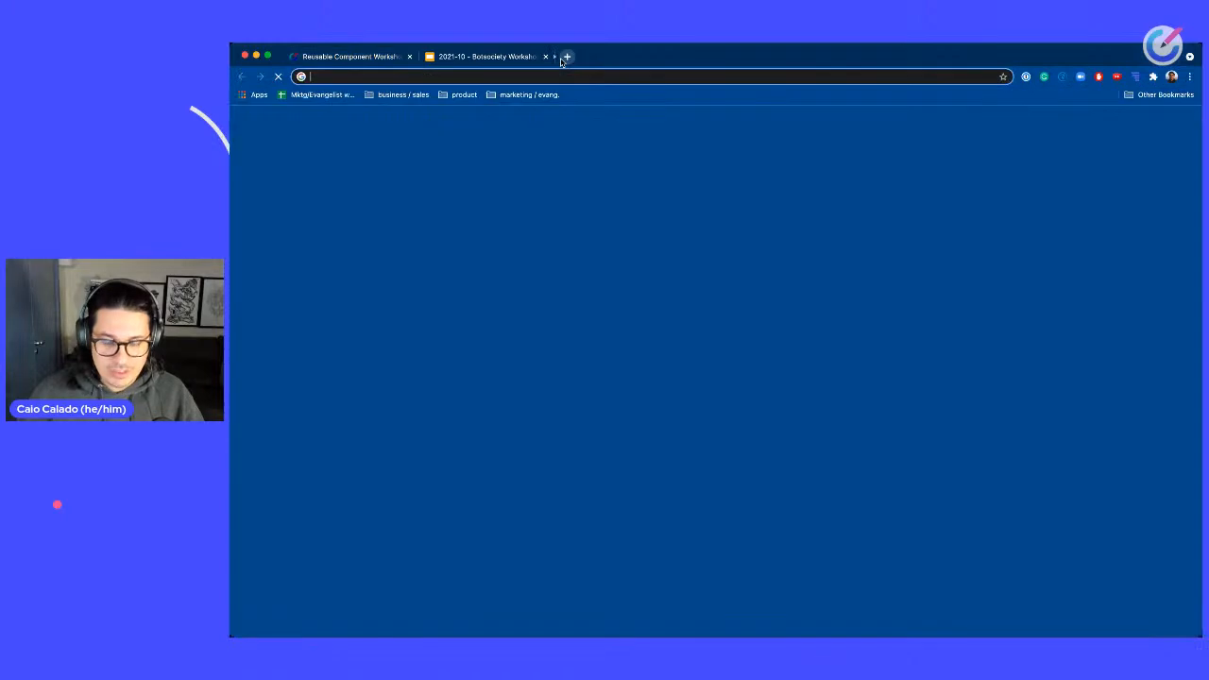
{"action": "type", "text": "sbeta"}
{"action": "key", "text": "super+a"}
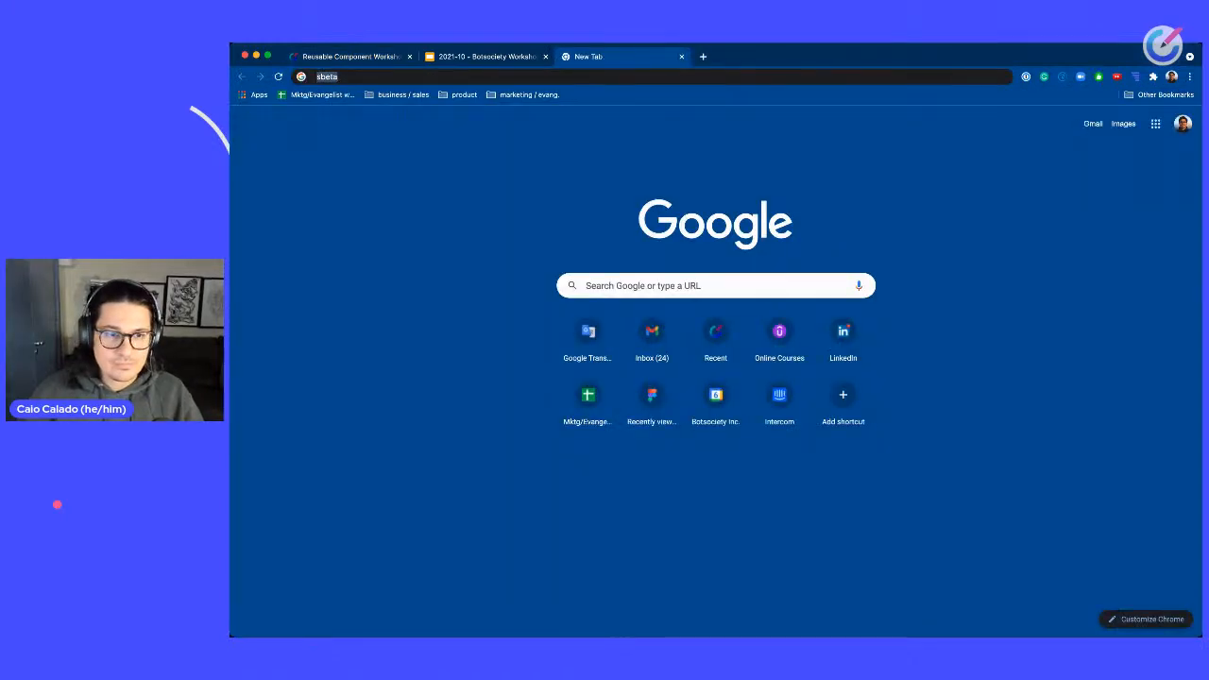
{"action": "type", "text": "beta"}
{"action": "key", "text": "Return"}
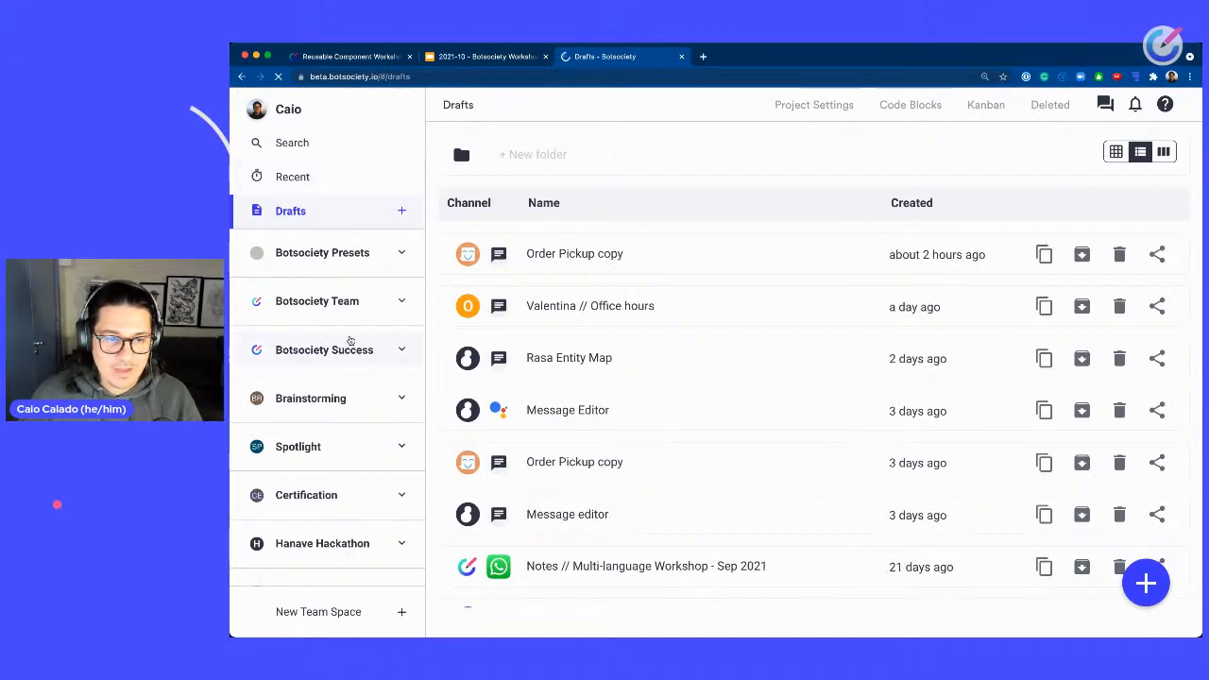
Open the Example team space from the dashboard's list of team spaces.
{"action": "scroll", "coordinate": [330, 546], "scroll_direction": "down", "scroll_amount": 1}
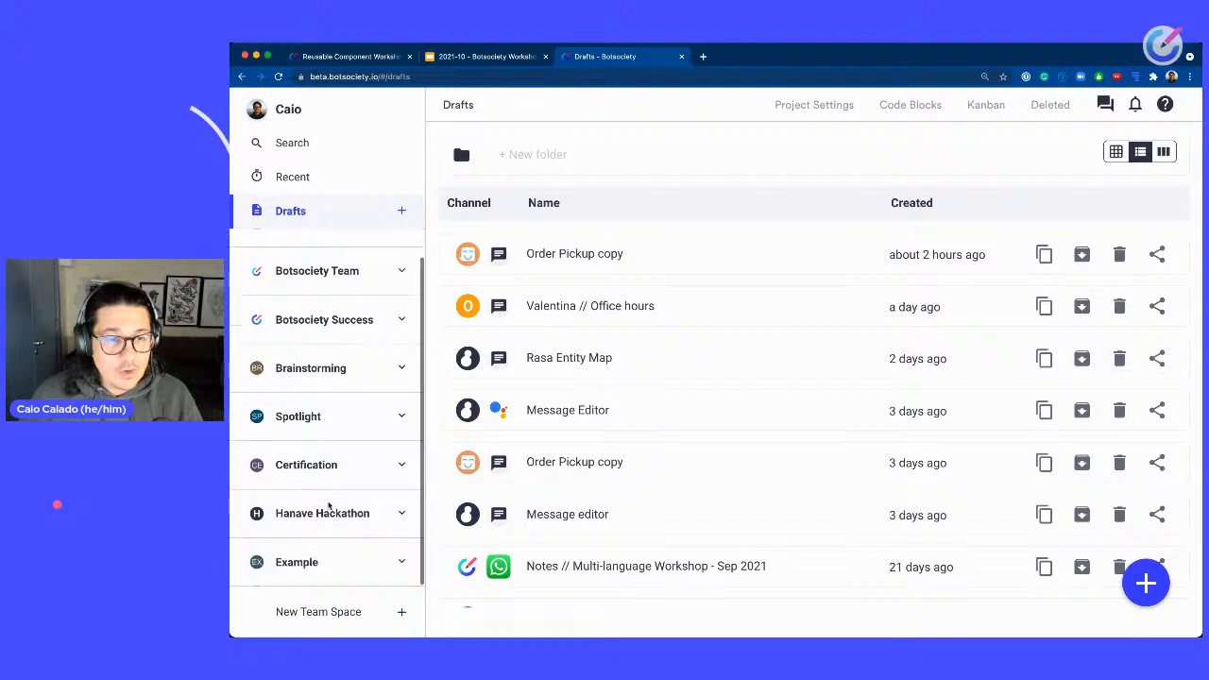
{"action": "scroll", "coordinate": [342, 278], "scroll_direction": "up", "scroll_amount": 1}
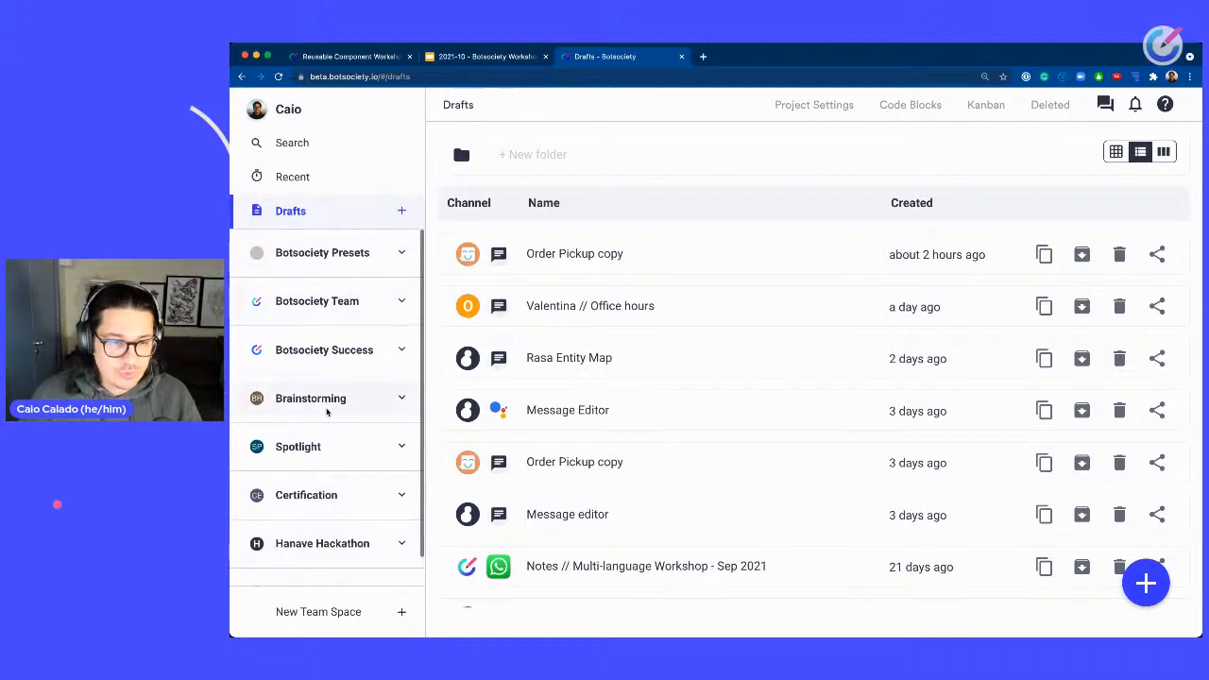
{"action": "scroll", "coordinate": [330, 542], "scroll_direction": "down", "scroll_amount": 1}
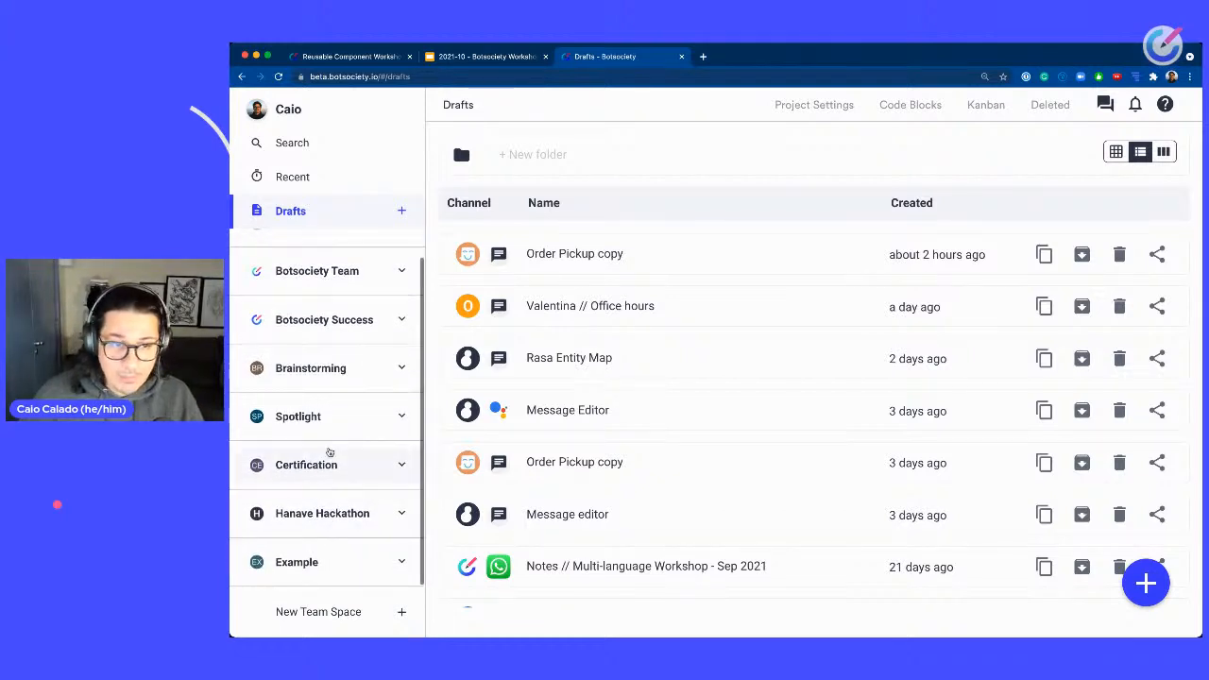
{"action": "scroll", "coordinate": [380, 327], "scroll_direction": "up", "scroll_amount": 1}
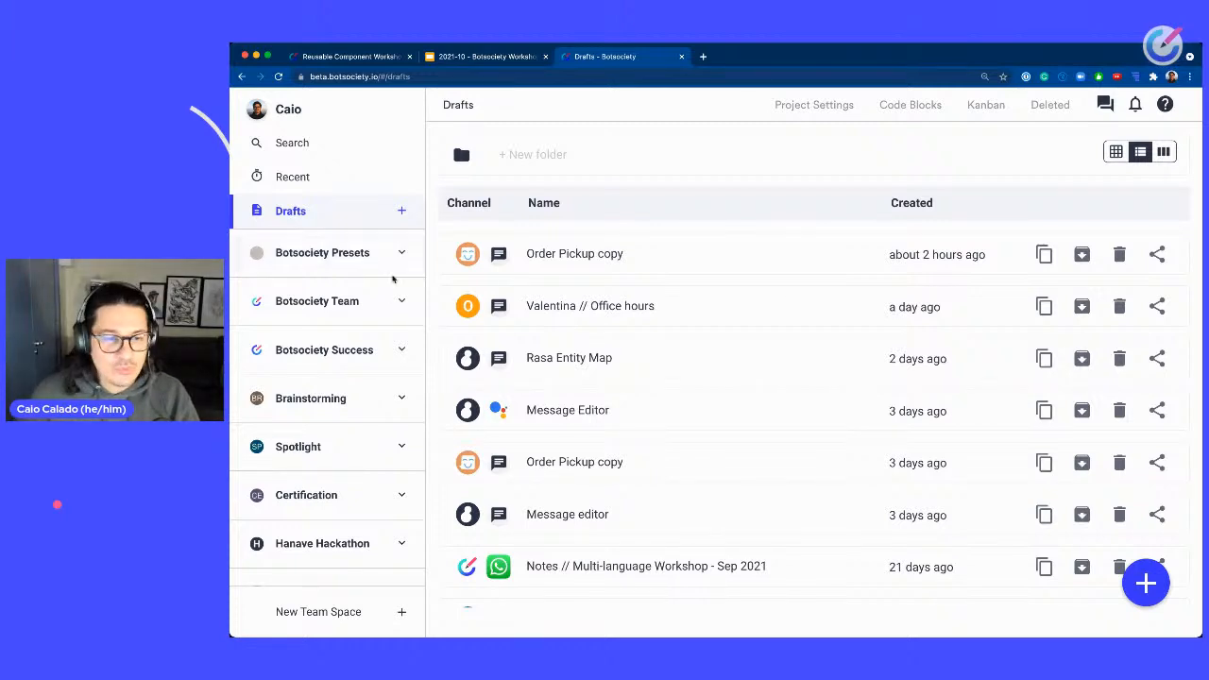
{"action": "scroll", "coordinate": [364, 283], "scroll_direction": "down", "scroll_amount": 1}
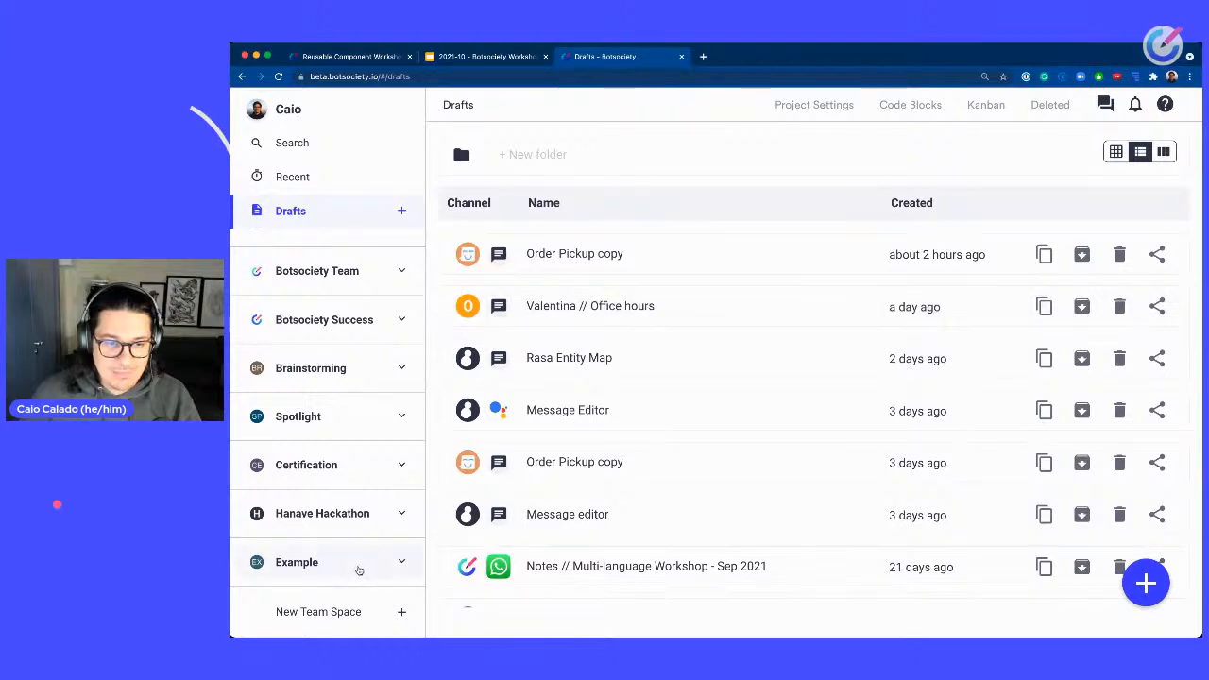
{"action": "left_click", "coordinate": [359, 568]}
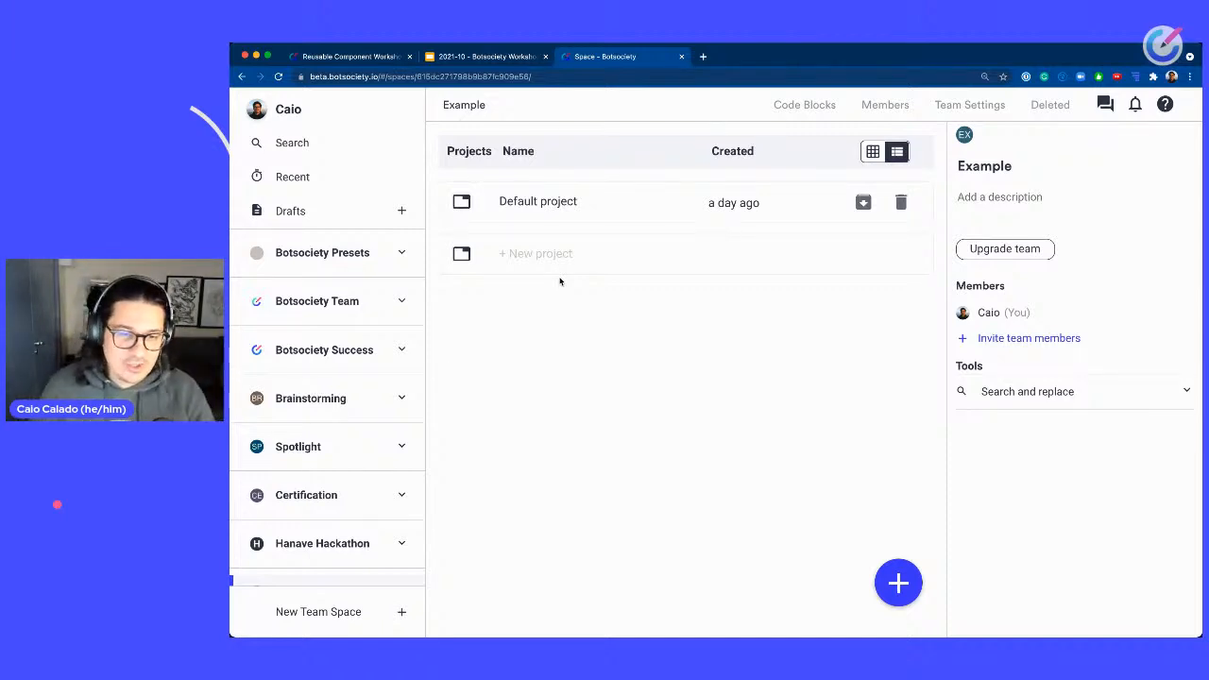
{"action": "scroll", "coordinate": [414, 508], "scroll_direction": "down", "scroll_amount": 2}
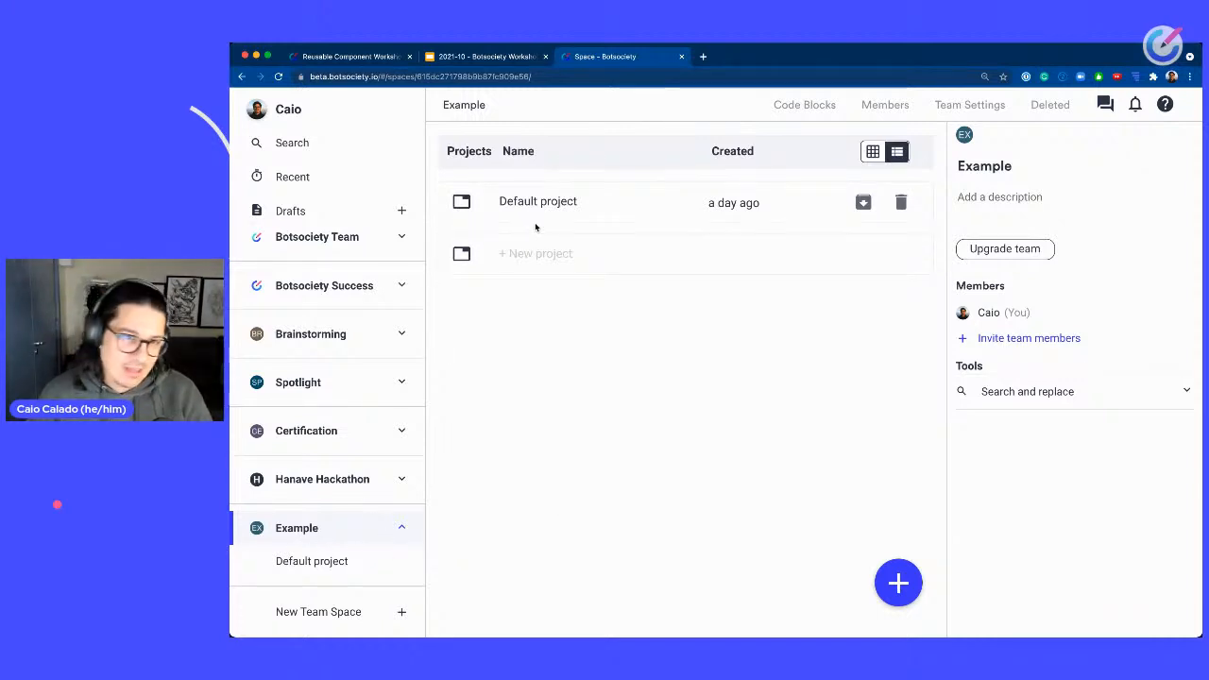
Return to the workshop design tab and add the Greetings - formal path to the personal clipboard.
{"action": "left_click", "coordinate": [375, 58]}
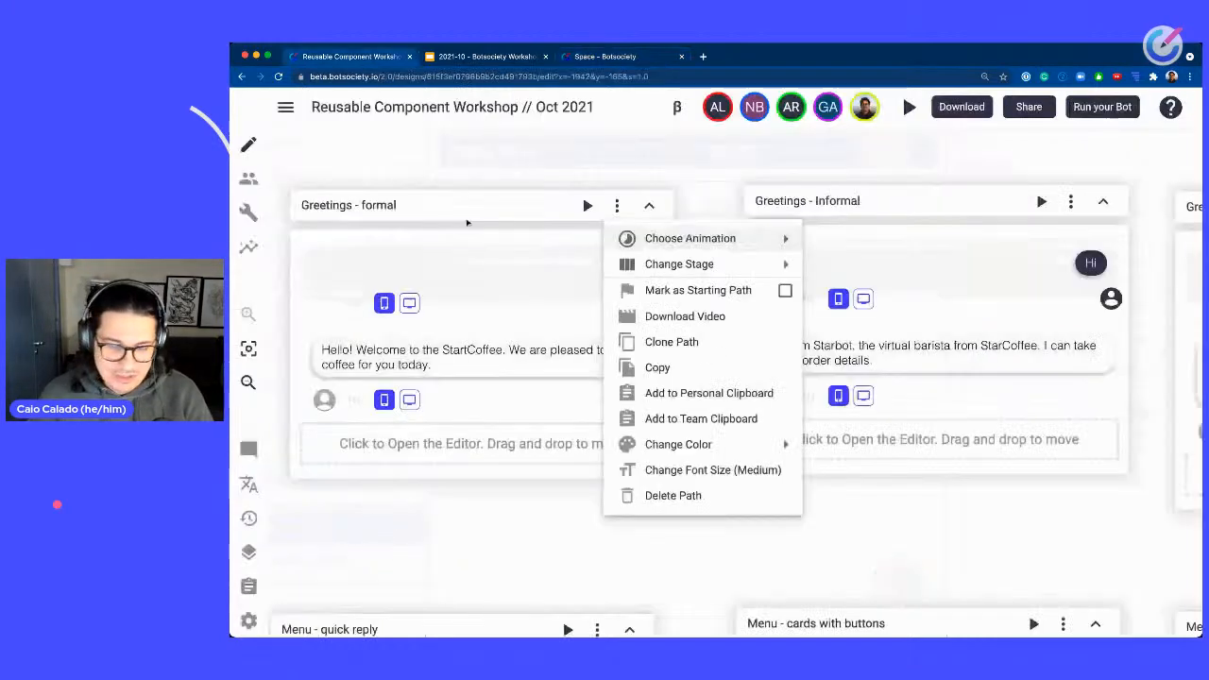
{"action": "left_click", "coordinate": [699, 190]}
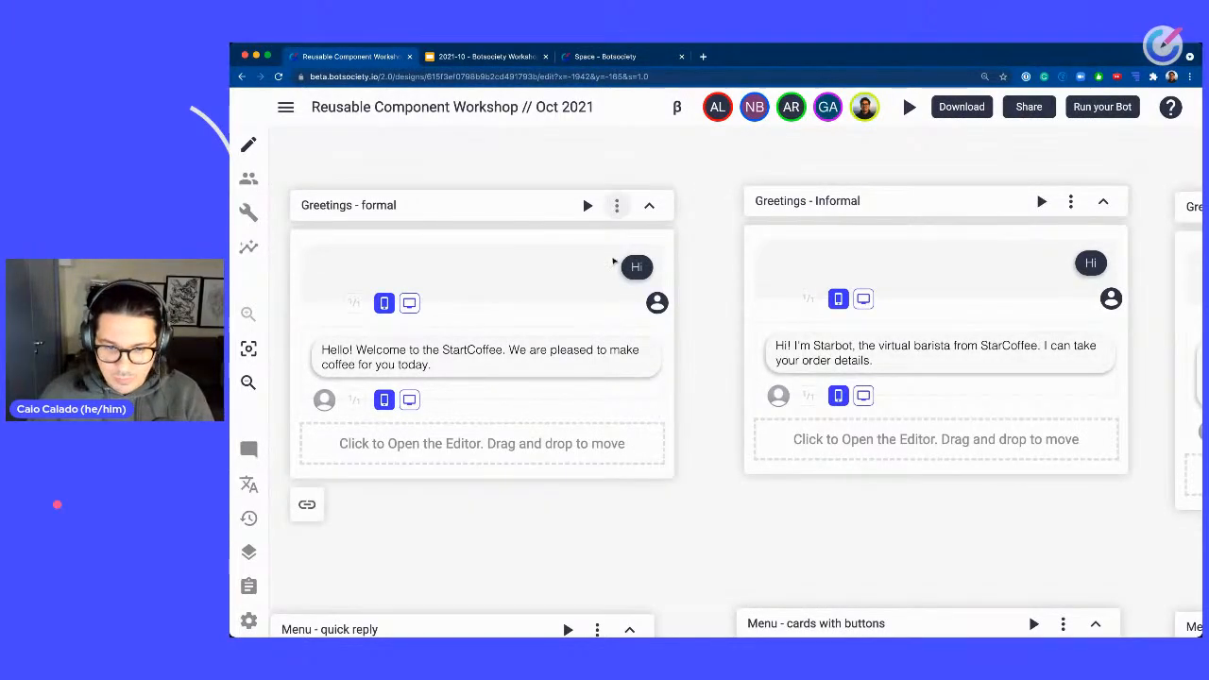
{"action": "left_click", "coordinate": [619, 207]}
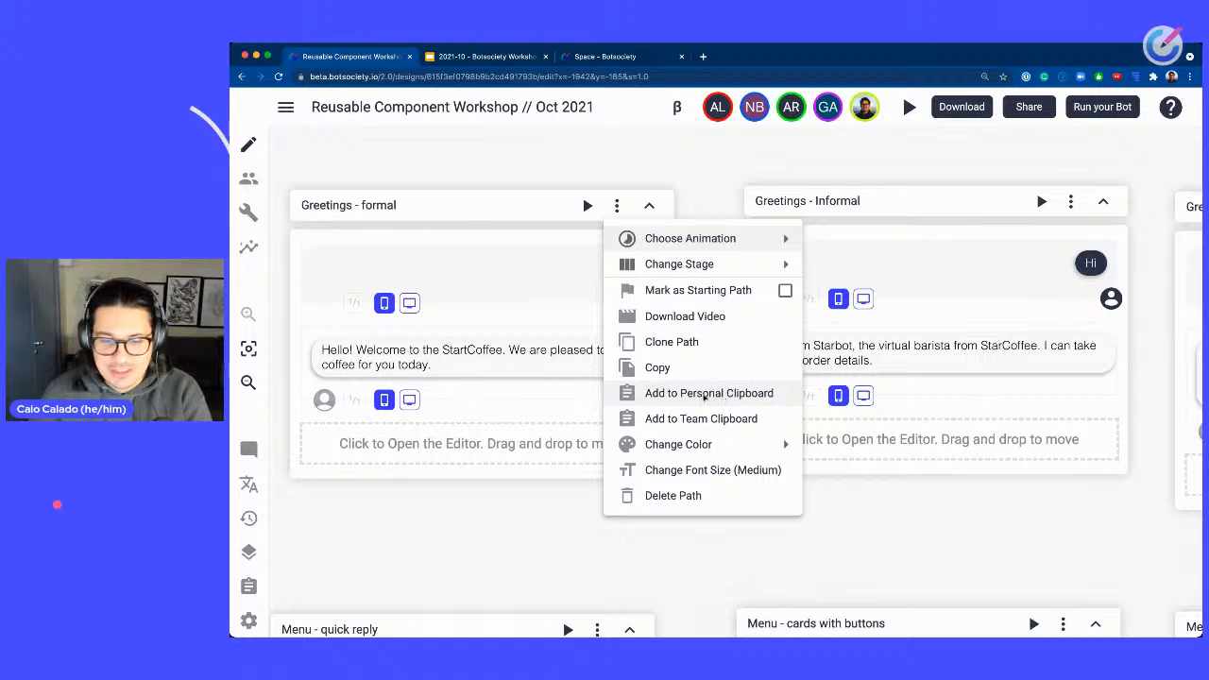
{"action": "left_click", "coordinate": [708, 394]}
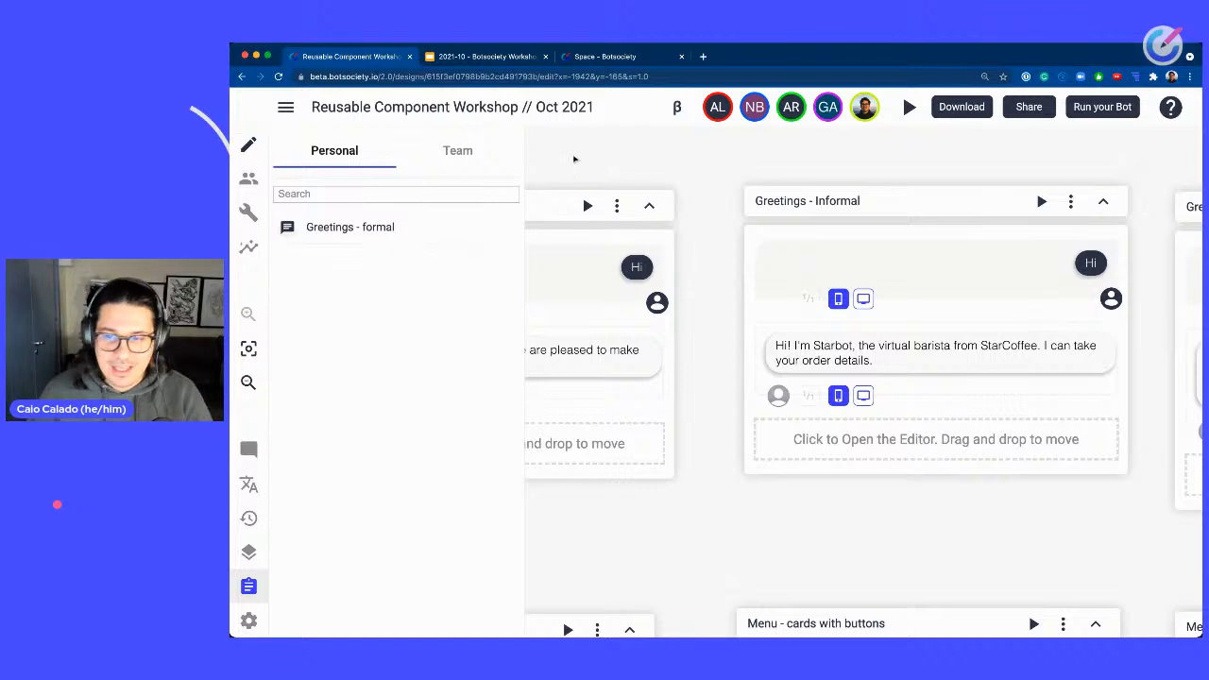
{"action": "left_click_drag", "start_coordinate": [572, 157], "coordinate": [840, 176]}
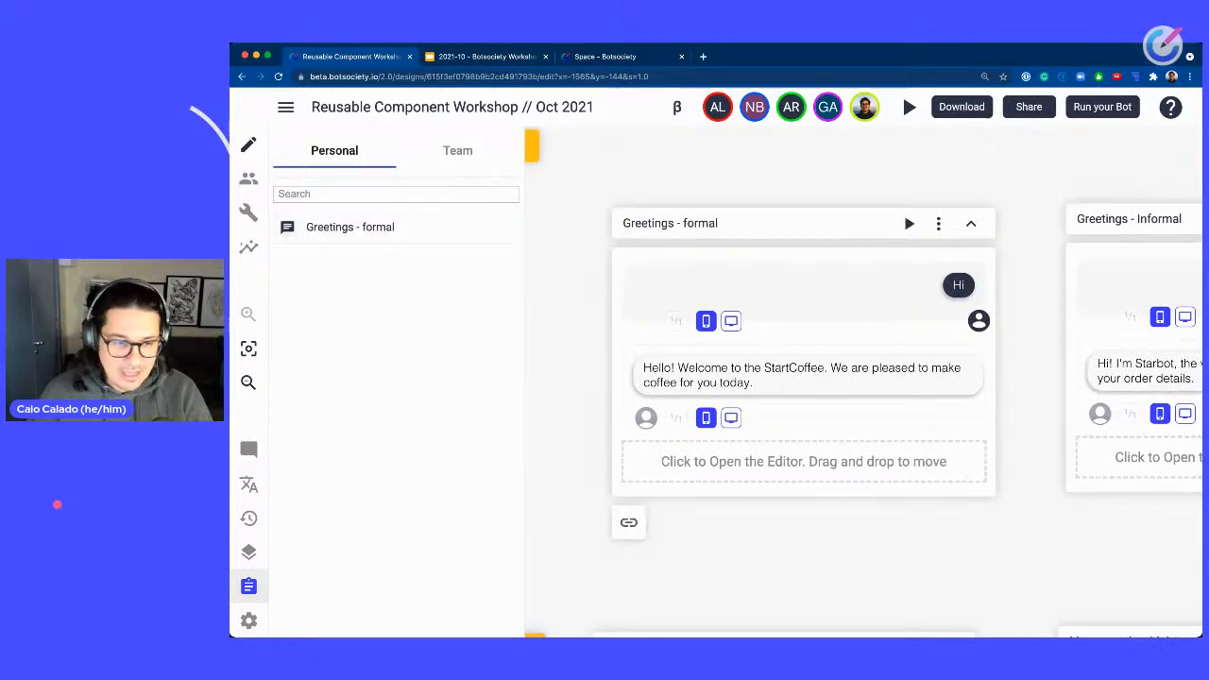
{"action": "left_click", "coordinate": [250, 589]}
{"action": "left_click", "coordinate": [250, 588]}
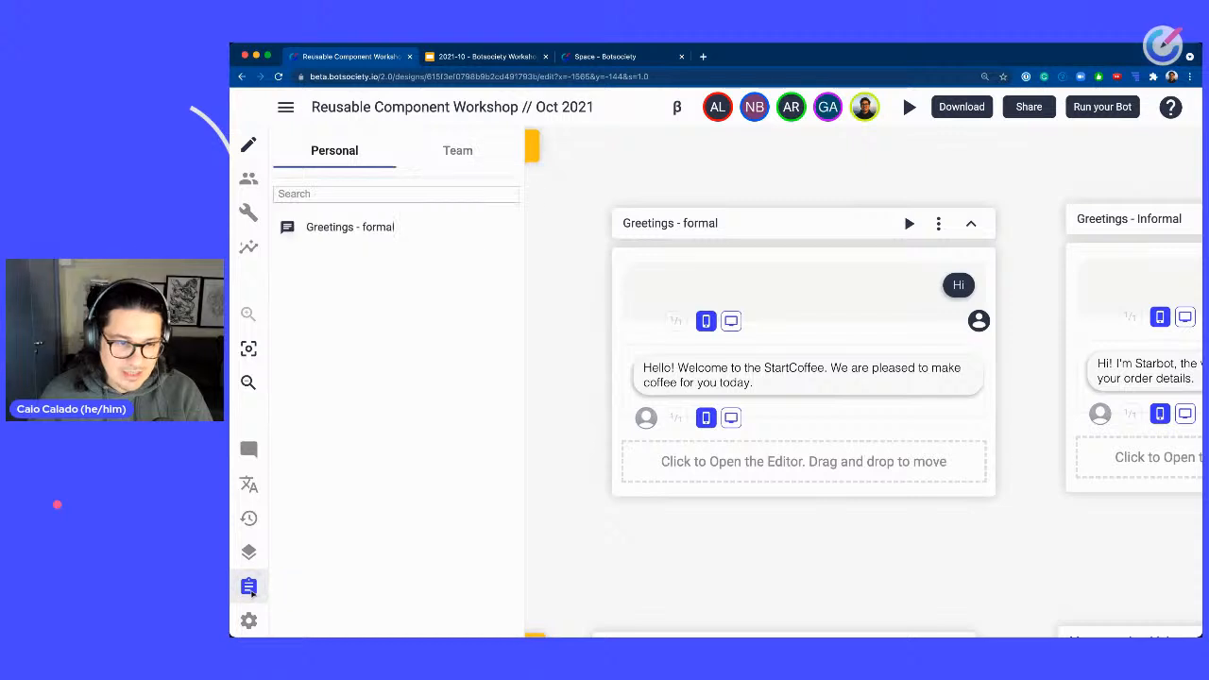
{"action": "left_click", "coordinate": [250, 588]}
{"action": "left_click", "coordinate": [249, 588]}
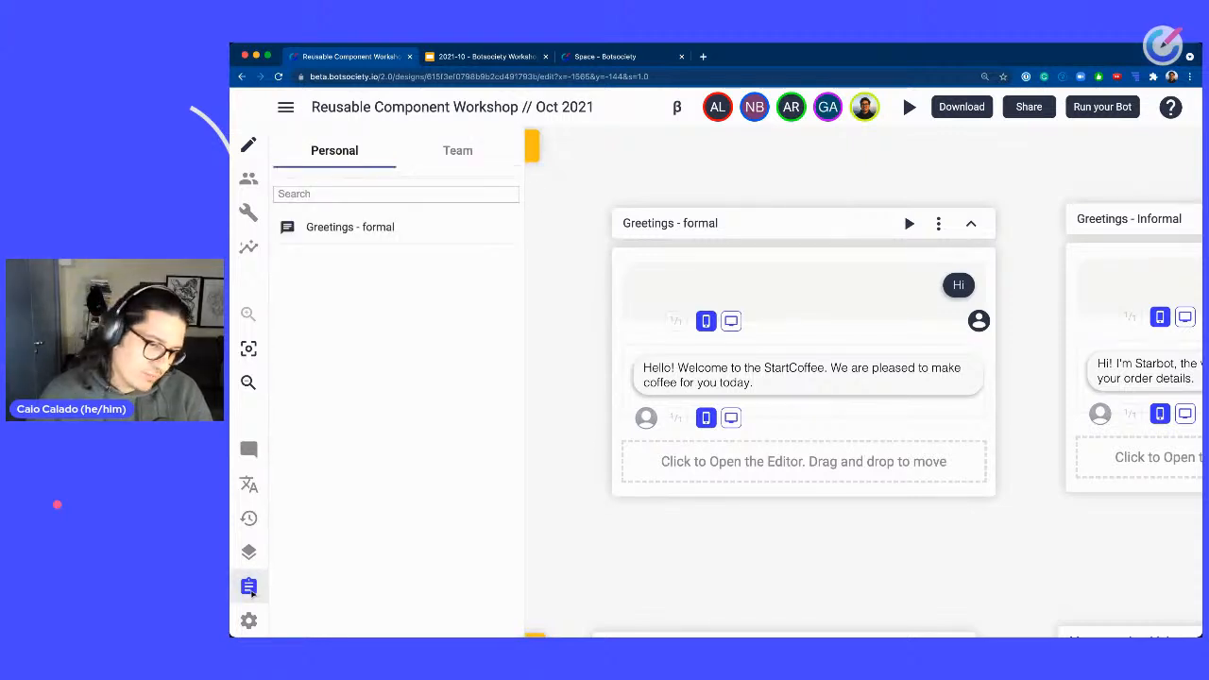
{"action": "left_click", "coordinate": [249, 587]}
{"action": "left_click", "coordinate": [249, 588]}
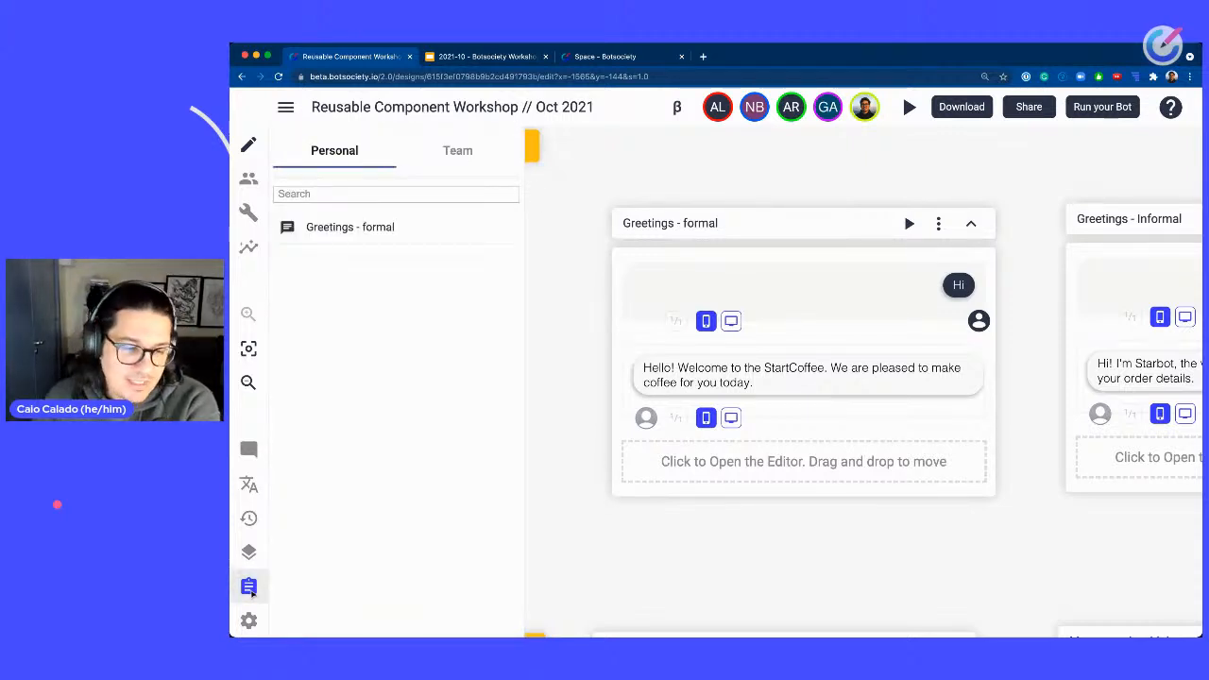
{"action": "left_click", "coordinate": [250, 588]}
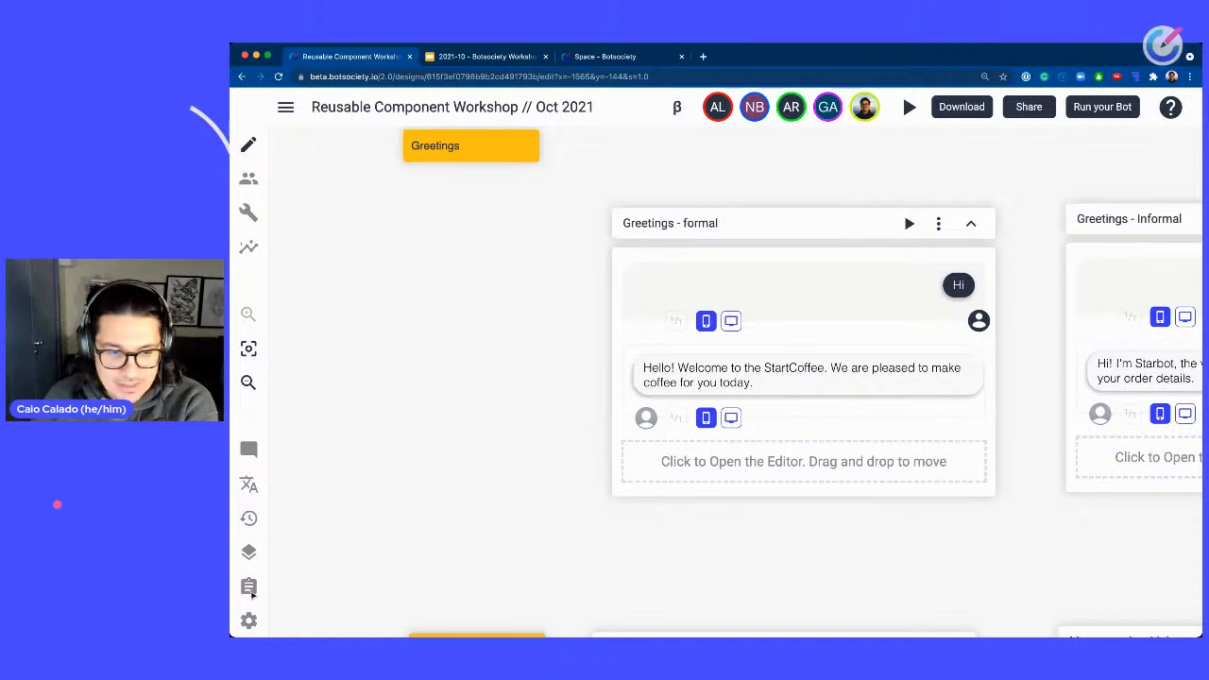
{"action": "left_click", "coordinate": [250, 588]}
{"action": "left_click", "coordinate": [251, 590]}
{"action": "left_click", "coordinate": [260, 596]}
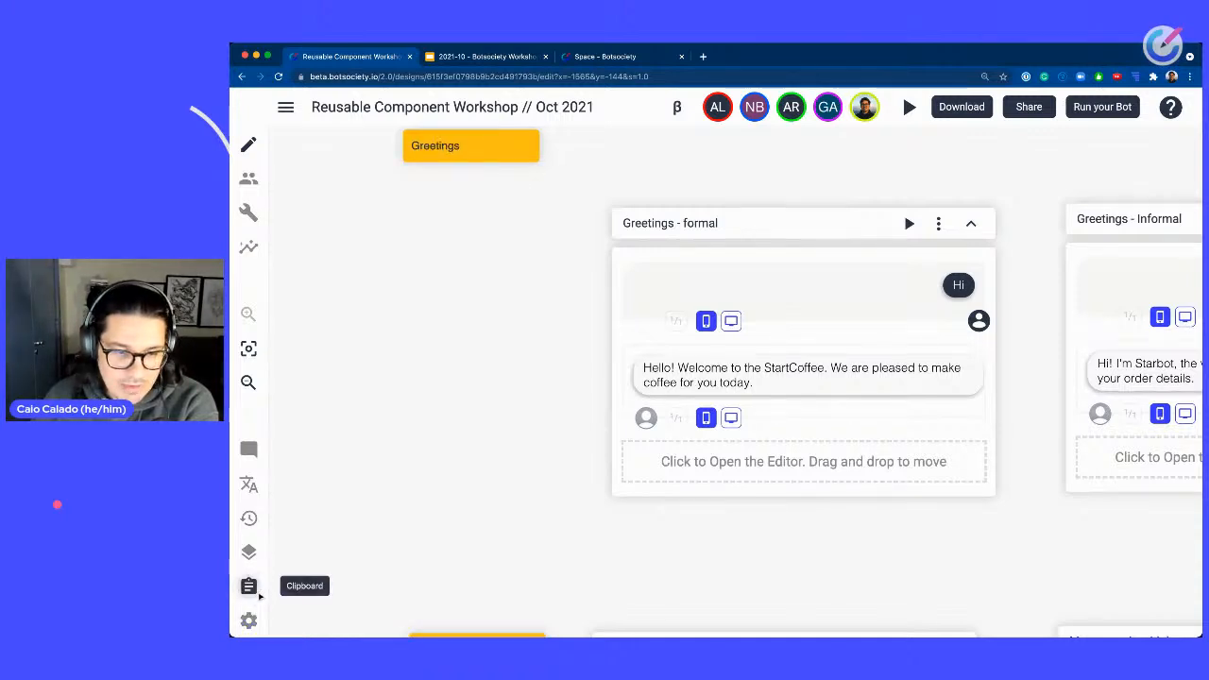
{"action": "scroll", "coordinate": [260, 595], "scroll_direction": "up", "scroll_amount": 5}
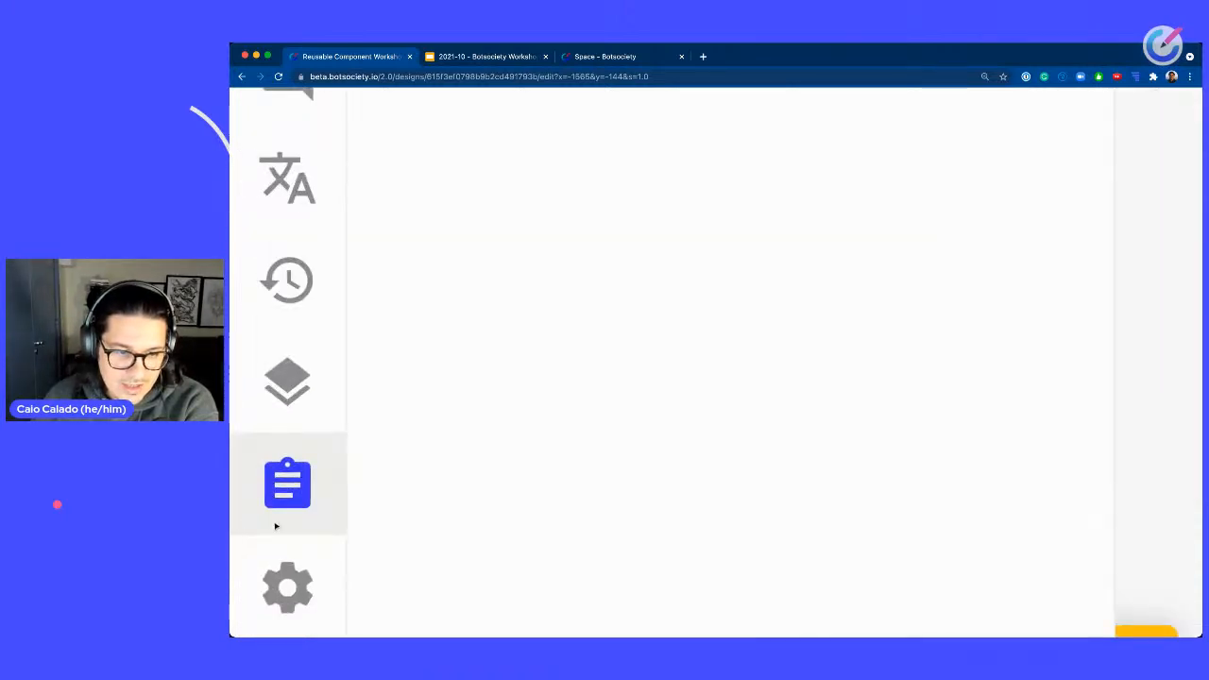
{"action": "scroll", "coordinate": [281, 526], "scroll_direction": "down", "scroll_amount": 5}
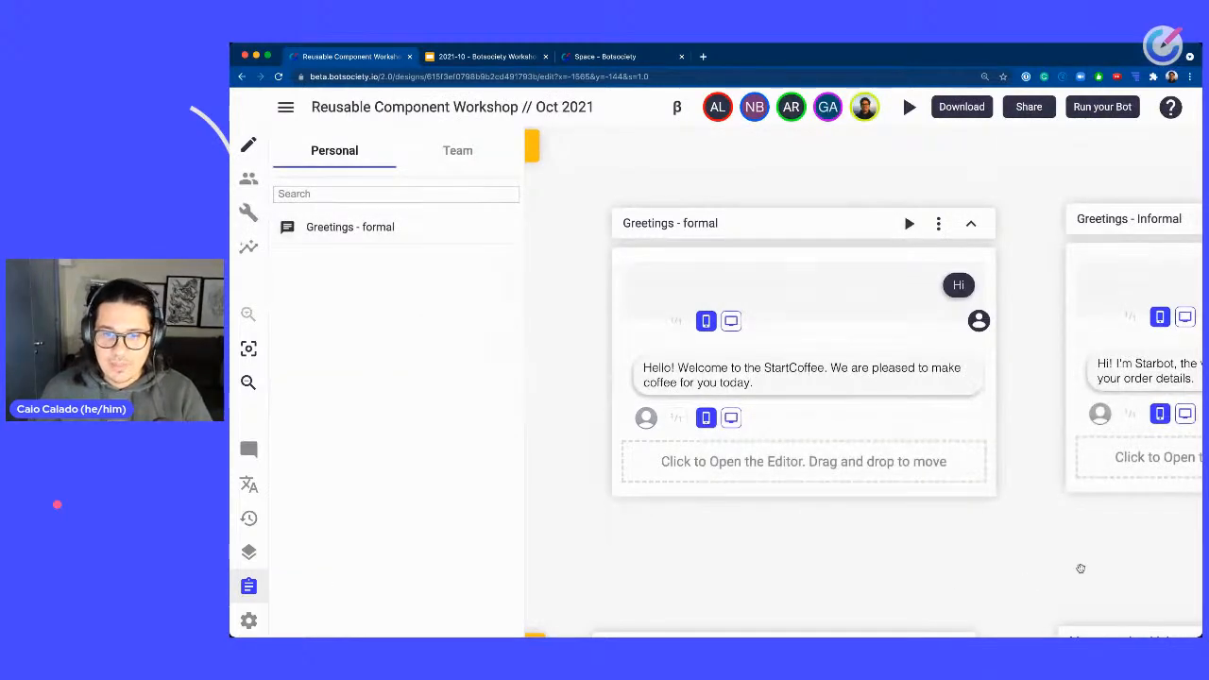
Add the Greetings - Informal path to the personal clipboard.
{"action": "left_click_drag", "start_coordinate": [1080, 568], "coordinate": [599, 536]}
{"action": "left_click", "coordinate": [911, 192]}
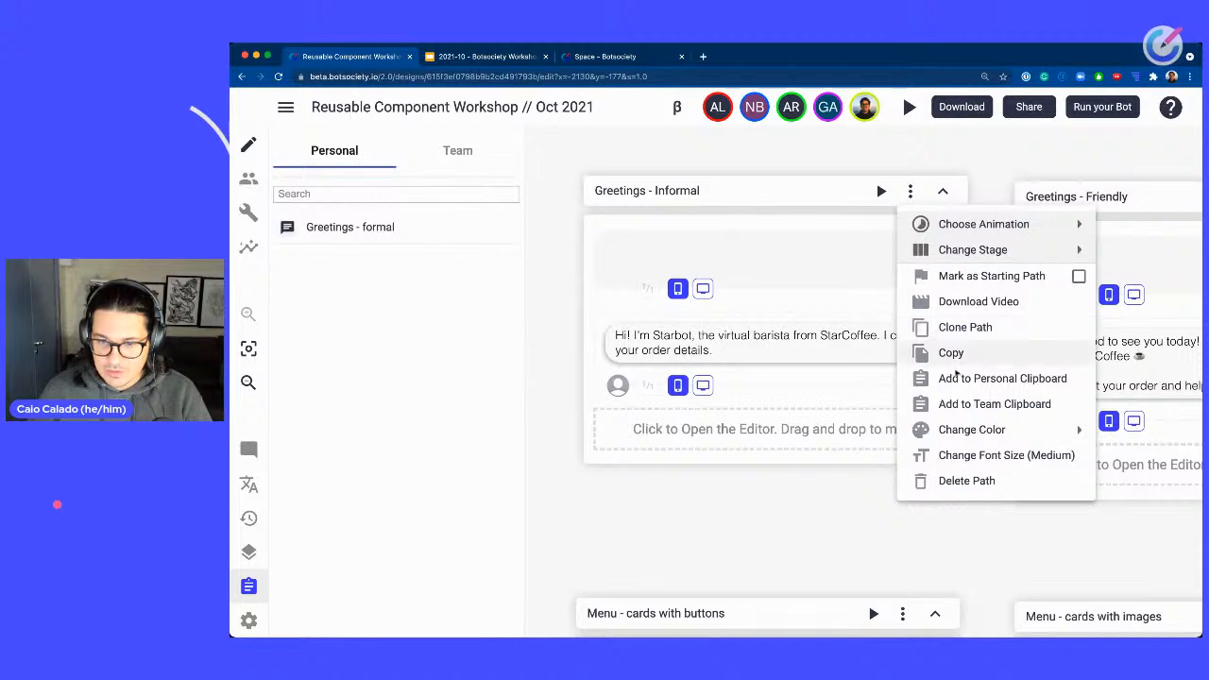
{"action": "left_click", "coordinate": [983, 378]}
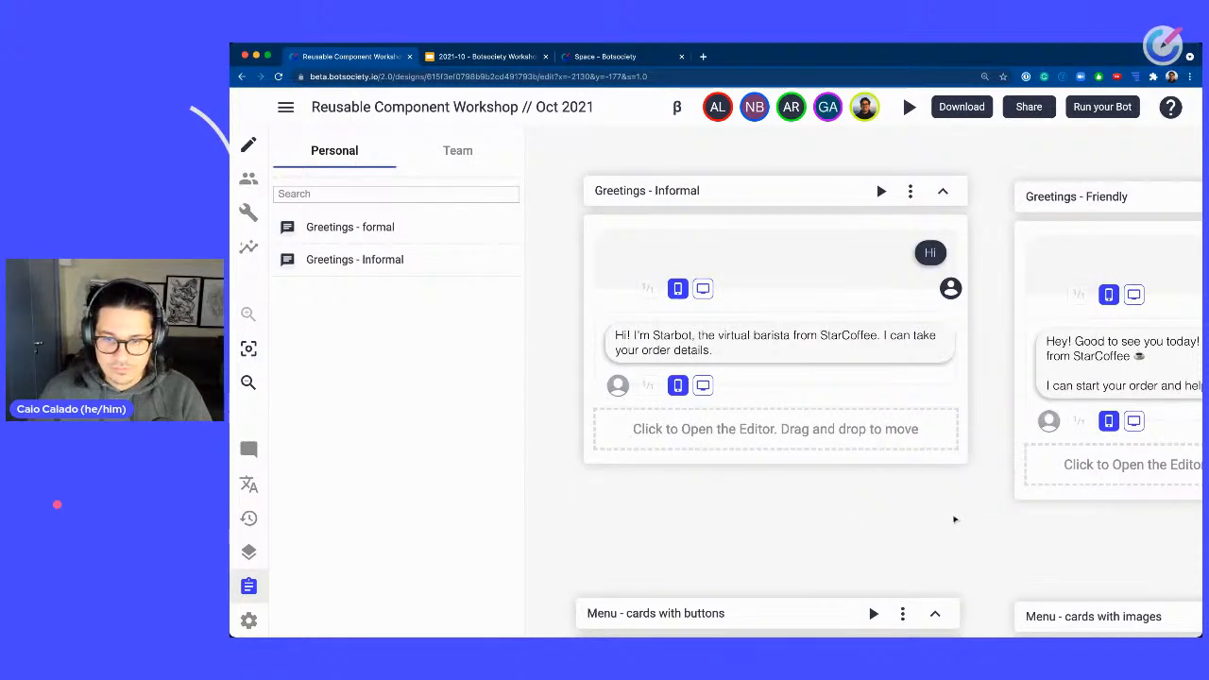
Add the Greetings - Friendly path to the personal clipboard.
{"action": "left_click_drag", "start_coordinate": [954, 519], "coordinate": [466, 515]}
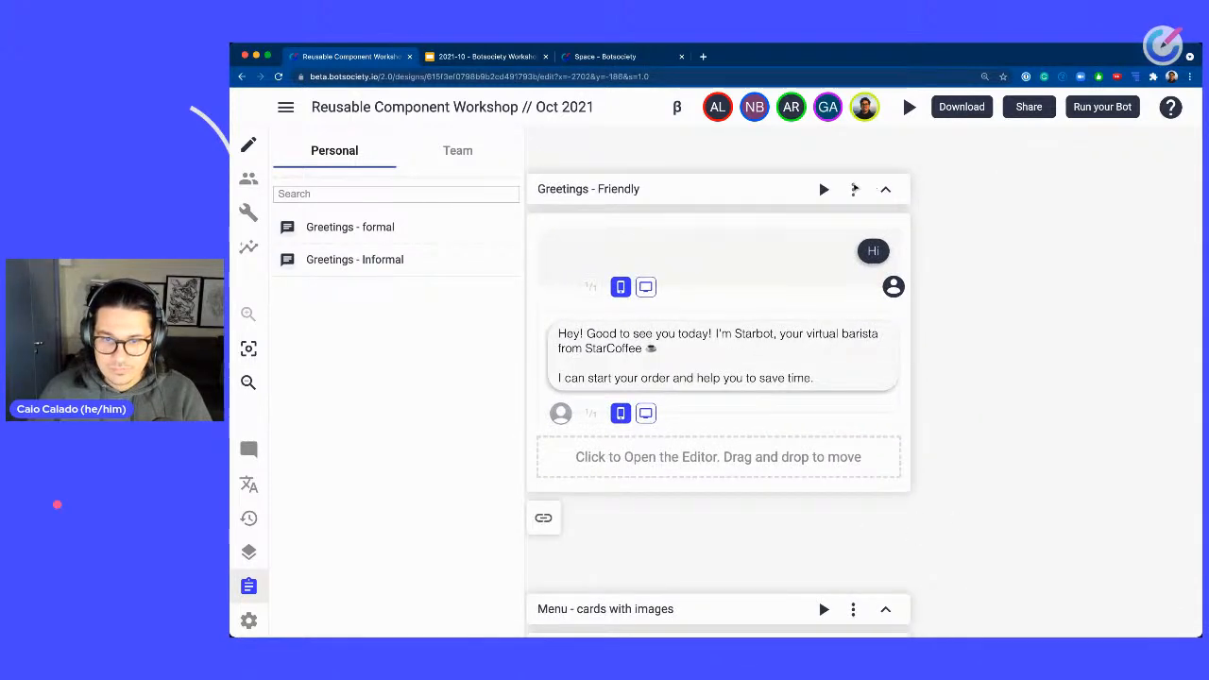
{"action": "left_click", "coordinate": [854, 189]}
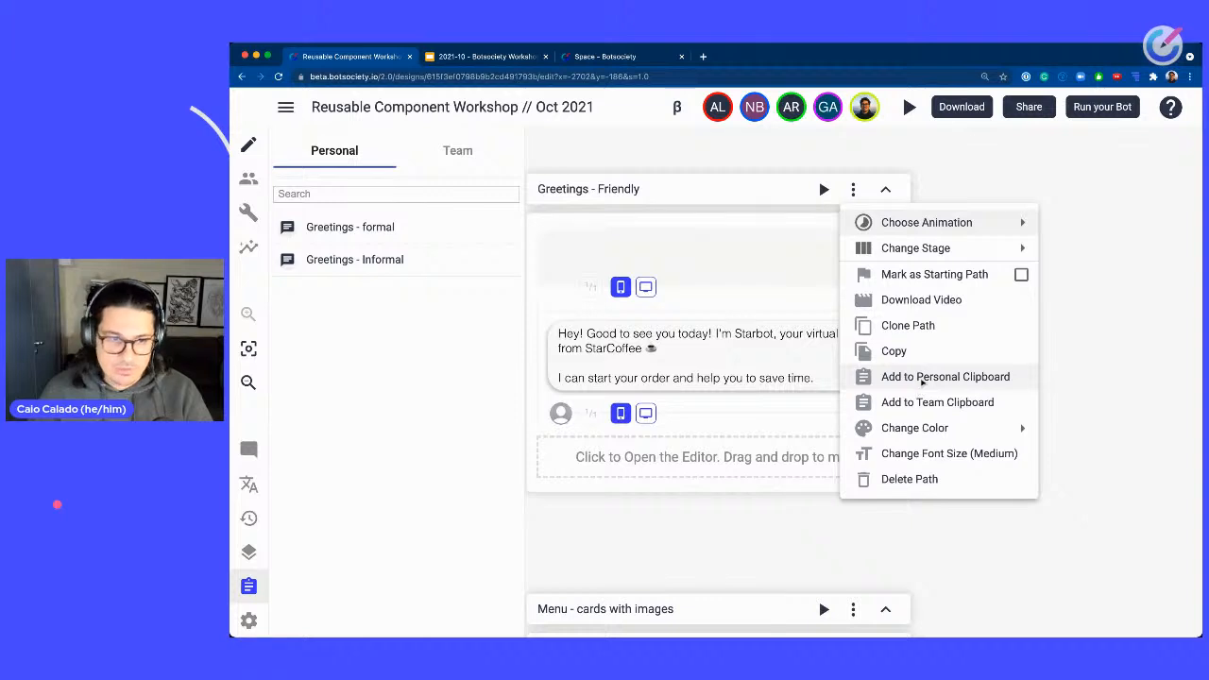
{"action": "left_click", "coordinate": [923, 378]}
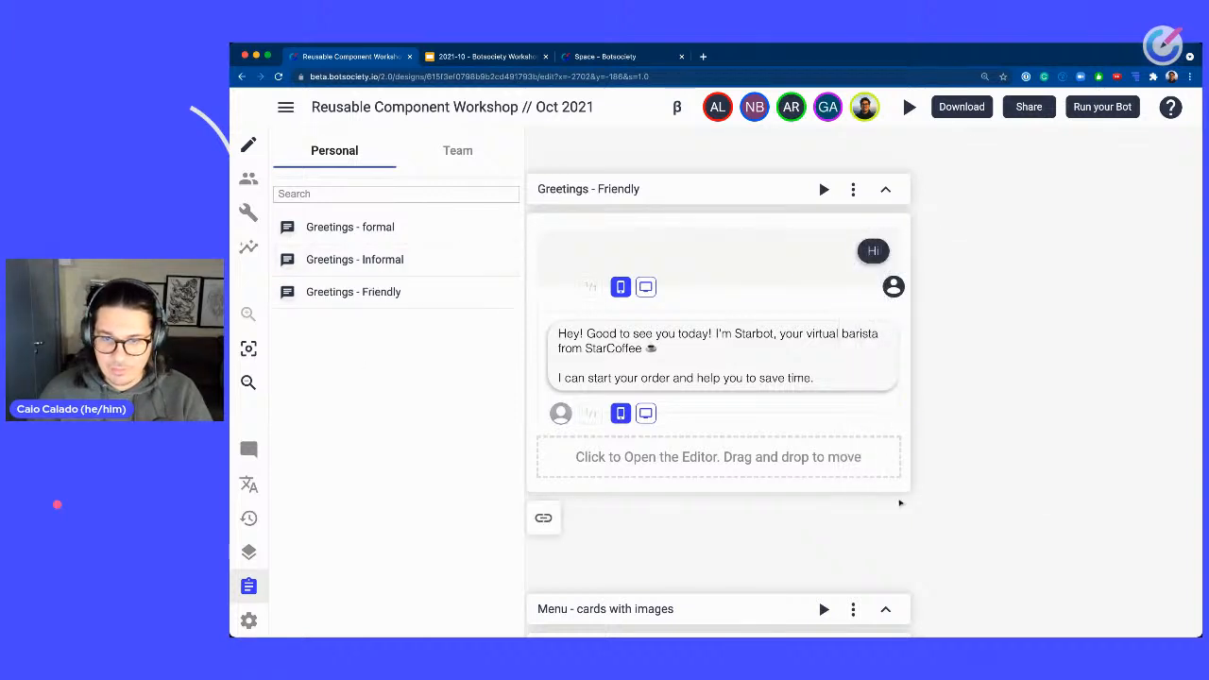
Add the Menu - quick reply path to the personal clipboard.
{"action": "left_click_drag", "start_coordinate": [662, 545], "coordinate": [1189, 220]}
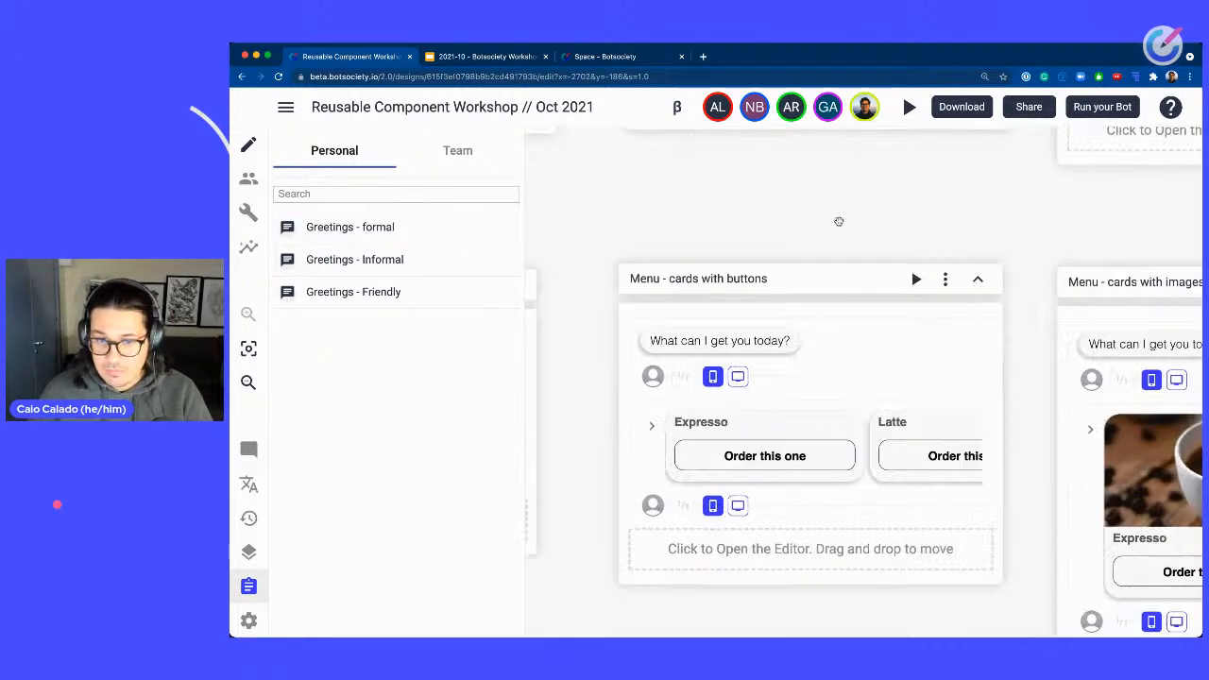
{"action": "left_click_drag", "start_coordinate": [806, 232], "coordinate": [1187, 237]}
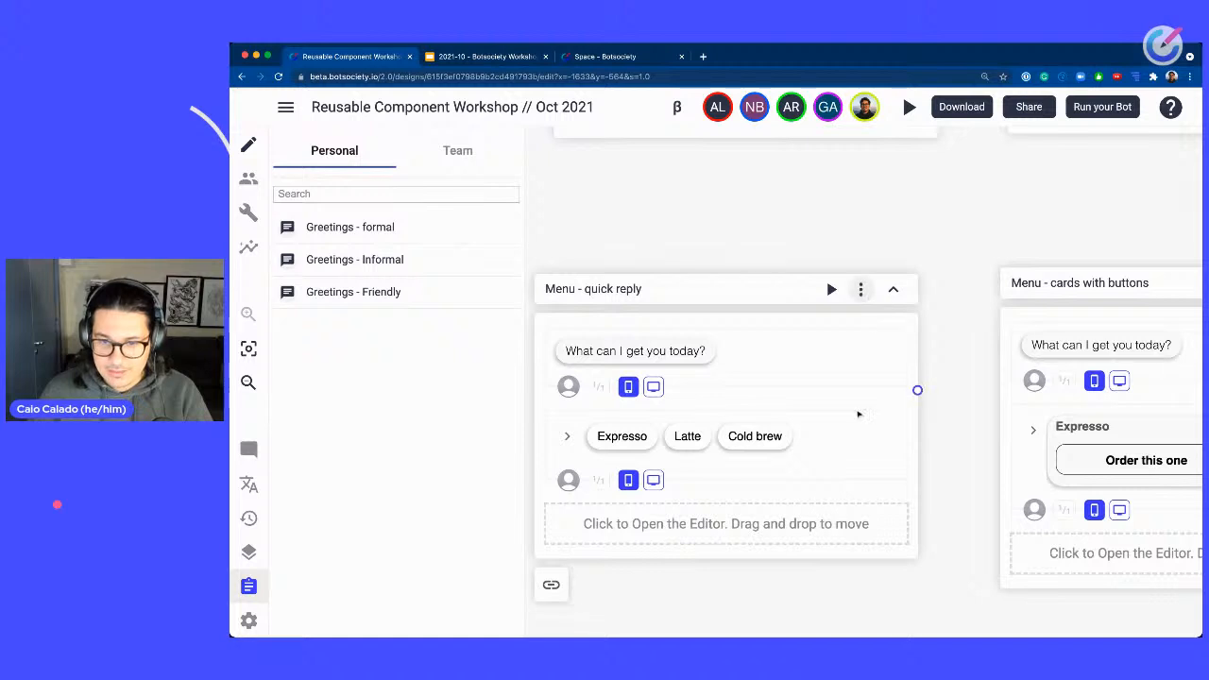
{"action": "left_click", "coordinate": [861, 290]}
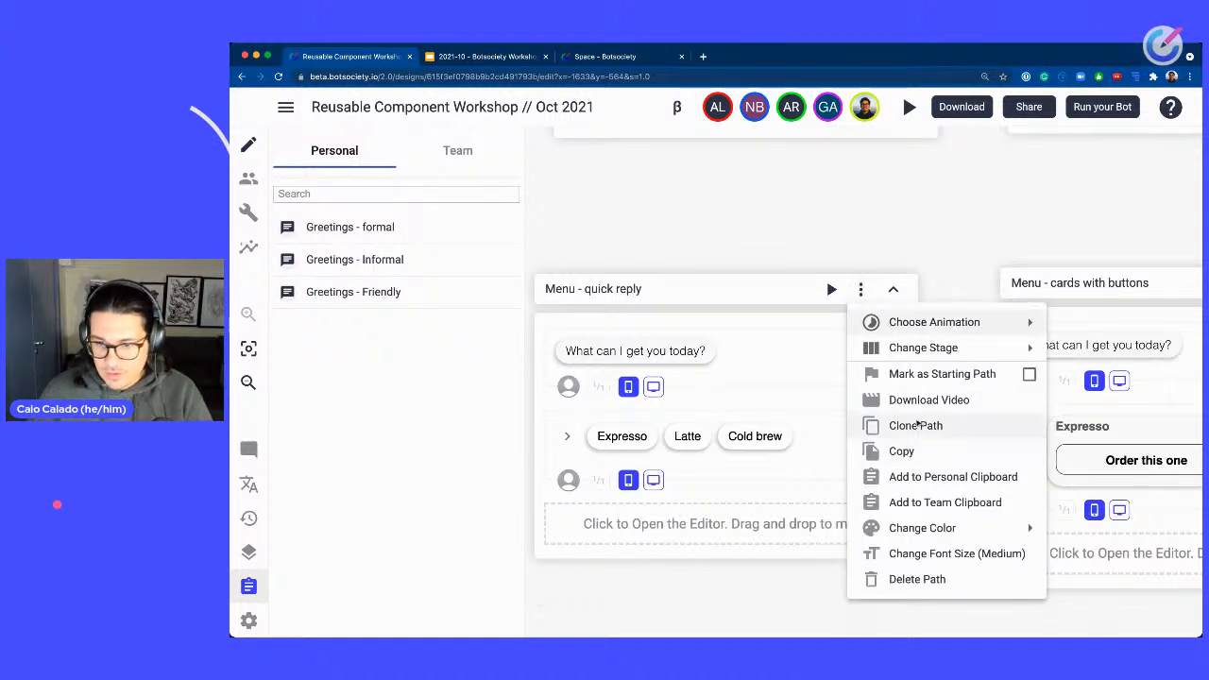
{"action": "left_click", "coordinate": [929, 484]}
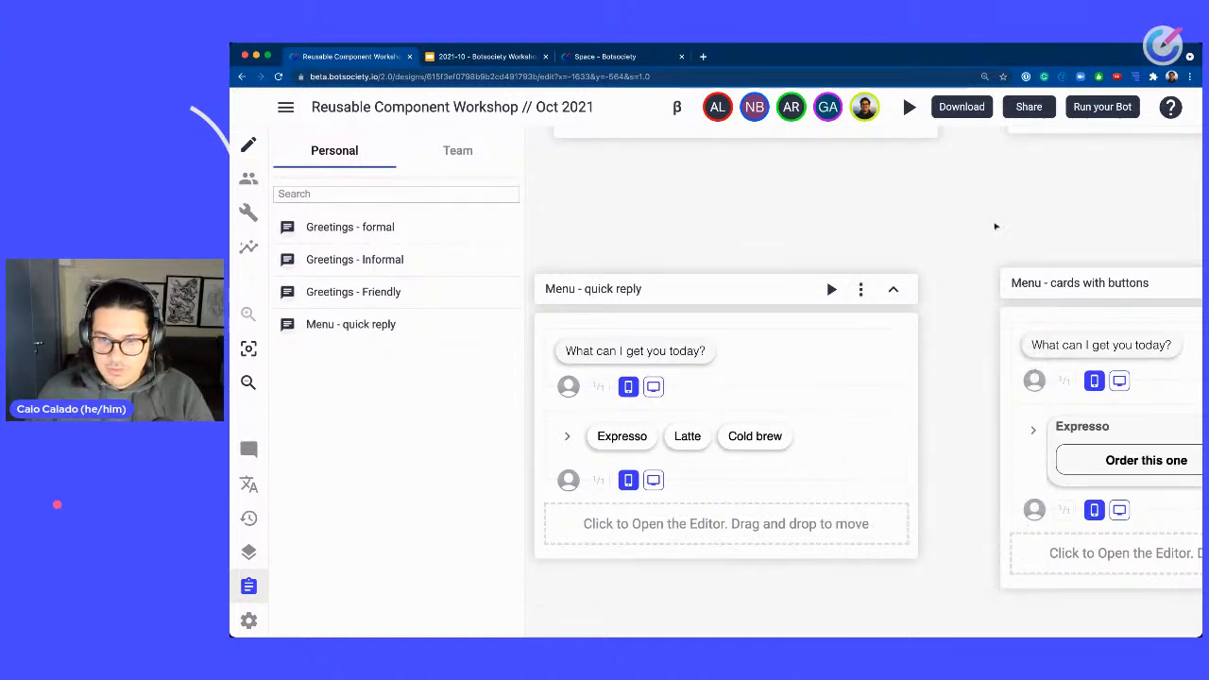
Add the Menu - cards with buttons path to the personal clipboard.
{"action": "scroll", "coordinate": [996, 227], "scroll_direction": "right", "scroll_amount": 5}
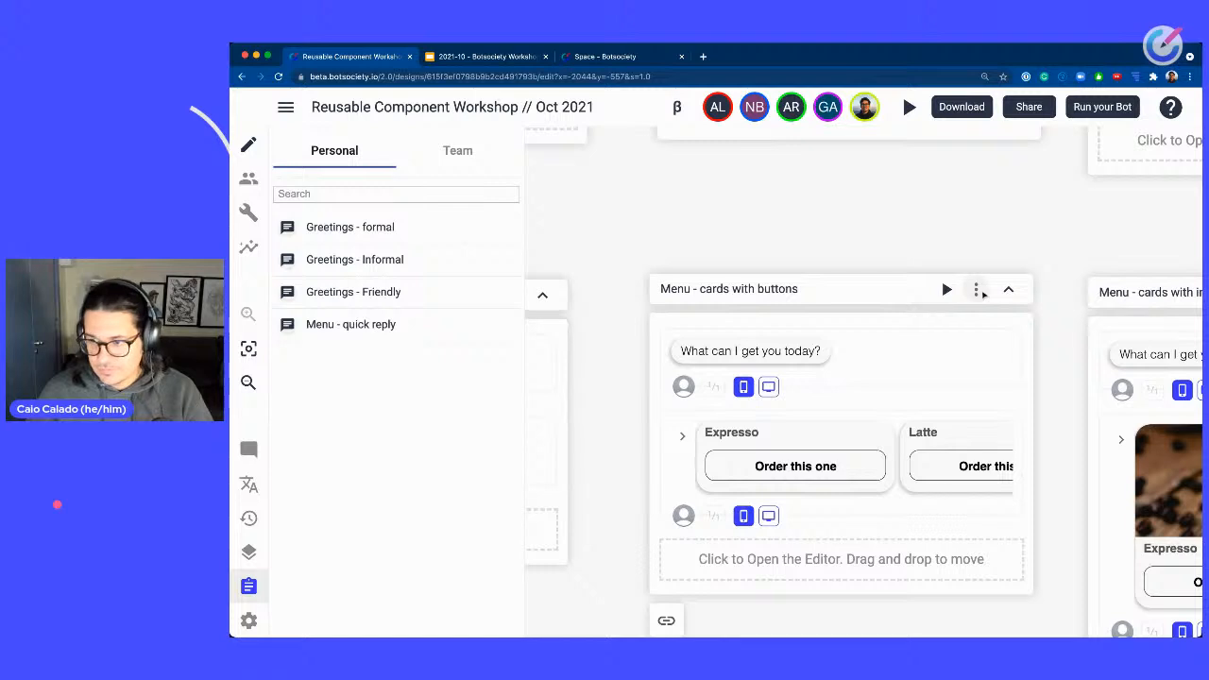
{"action": "left_click", "coordinate": [978, 291]}
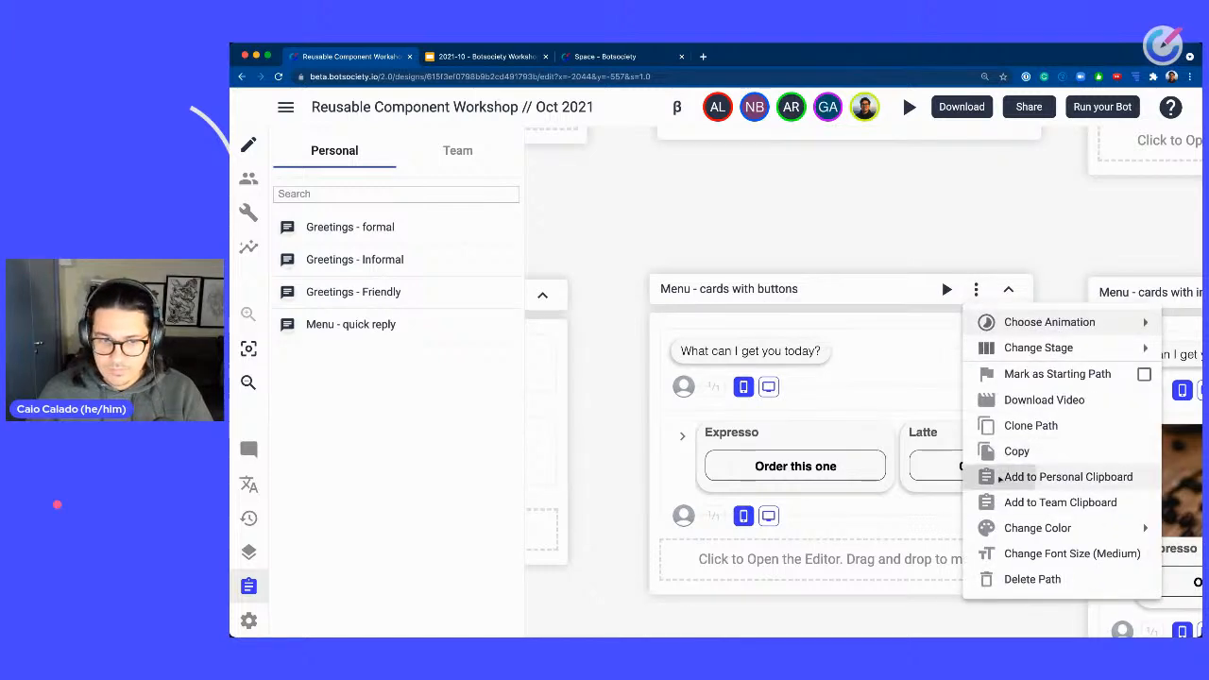
{"action": "left_click", "coordinate": [992, 475]}
Add the Menu - cards with images path to the personal clipboard.
{"action": "scroll", "coordinate": [757, 228], "scroll_direction": "right", "scroll_amount": 2}
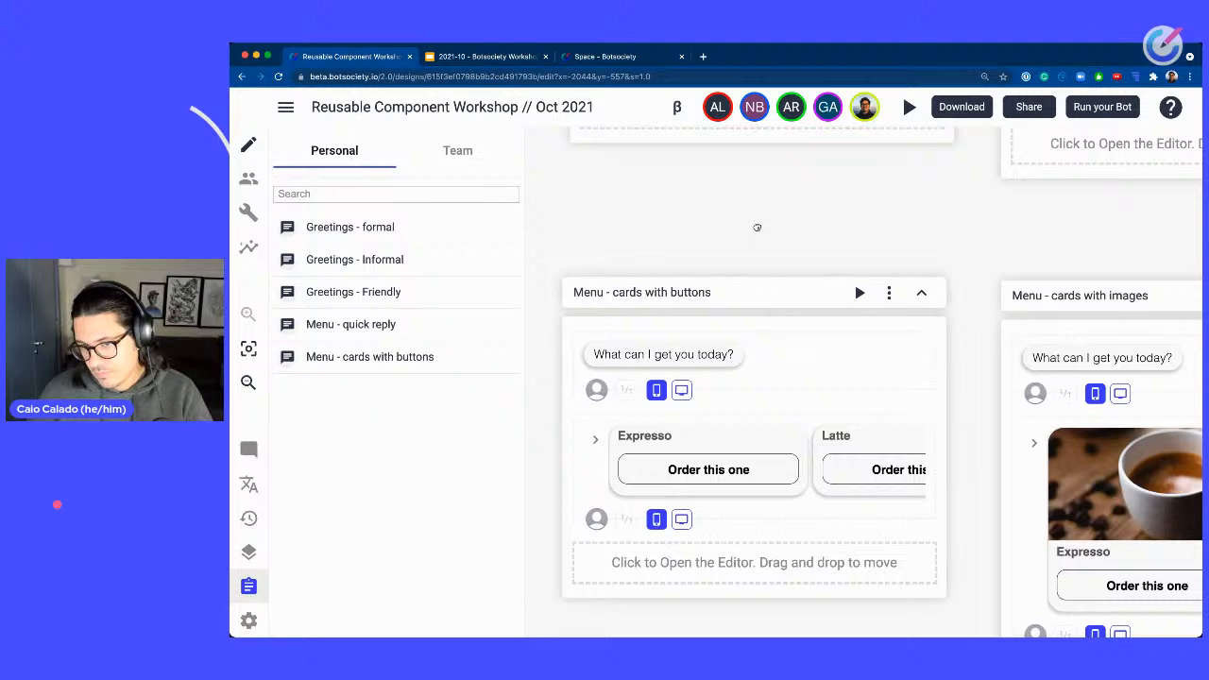
{"action": "scroll", "coordinate": [756, 228], "scroll_direction": "right", "scroll_amount": 4}
{"action": "left_click", "coordinate": [1012, 288]}
{"action": "left_click", "coordinate": [1068, 475]}
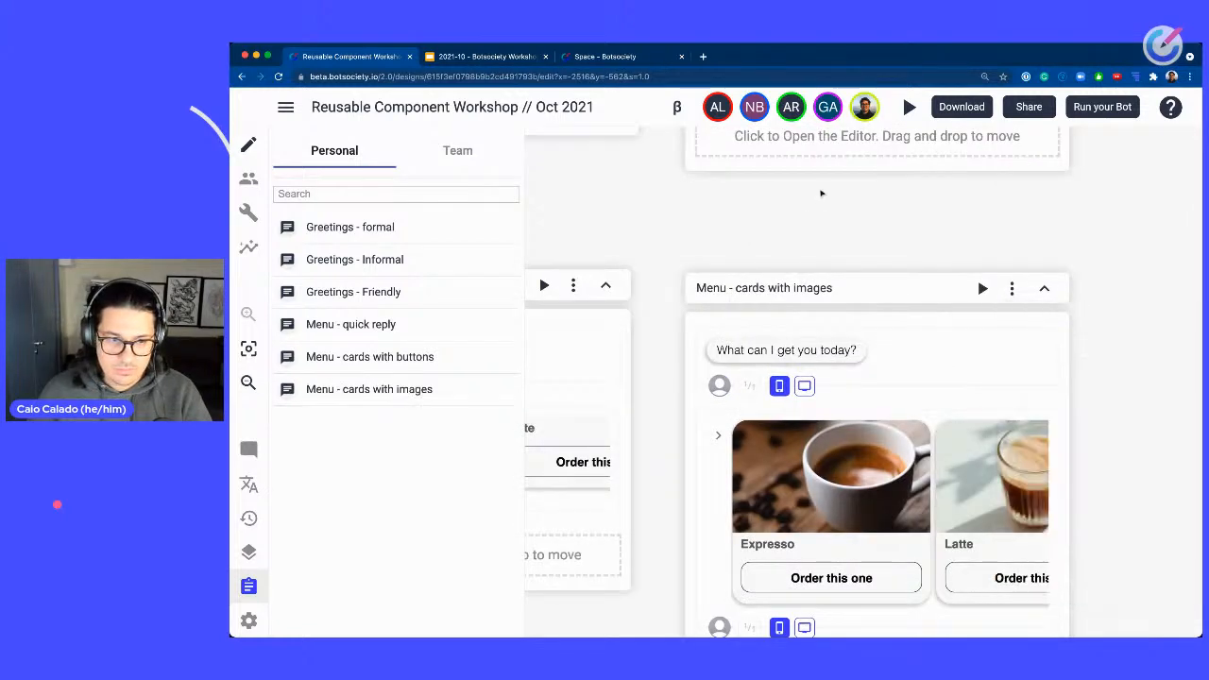
Add the Checkout - Formal path to the personal clipboard.
{"action": "left_click_drag", "start_coordinate": [811, 207], "coordinate": [1152, 122]}
{"action": "left_click_drag", "start_coordinate": [688, 525], "coordinate": [1124, 150]}
{"action": "left_click_drag", "start_coordinate": [882, 354], "coordinate": [835, 188]}
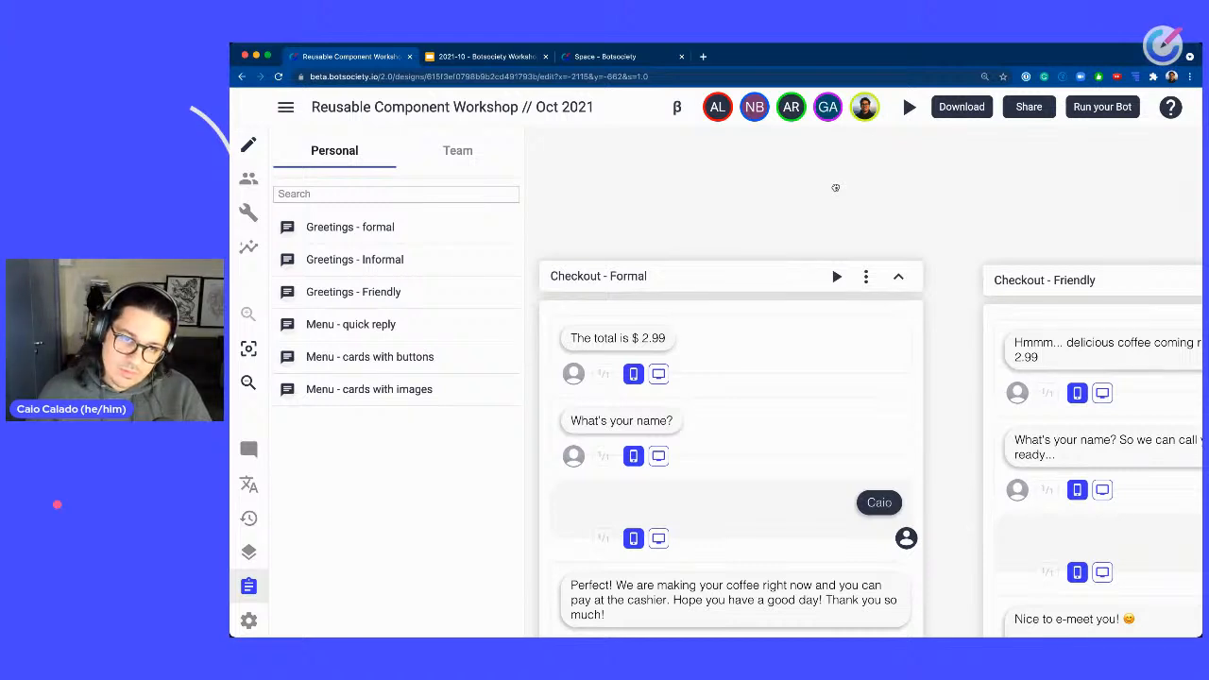
{"action": "left_click_drag", "start_coordinate": [835, 188], "coordinate": [896, 137]}
{"action": "left_click", "coordinate": [929, 226]}
{"action": "left_click", "coordinate": [984, 413]}
Add the Checkout - Friendly path to the personal clipboard.
{"action": "left_click_drag", "start_coordinate": [1055, 186], "coordinate": [657, 161]}
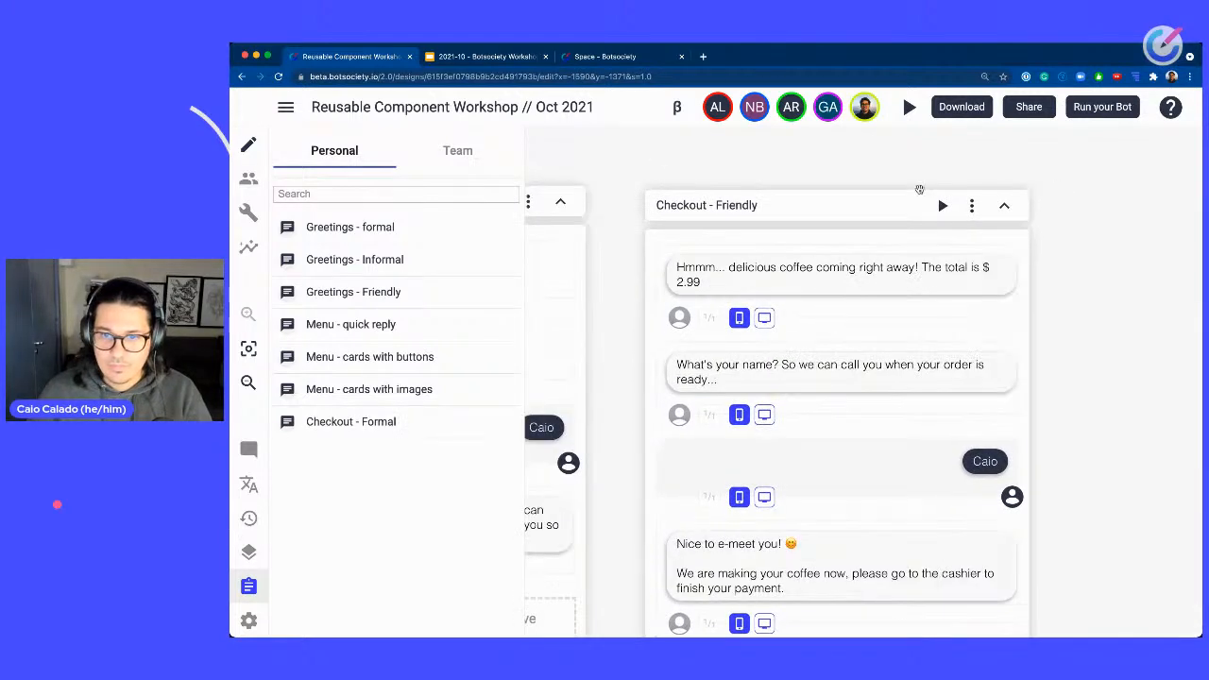
{"action": "left_click", "coordinate": [972, 205]}
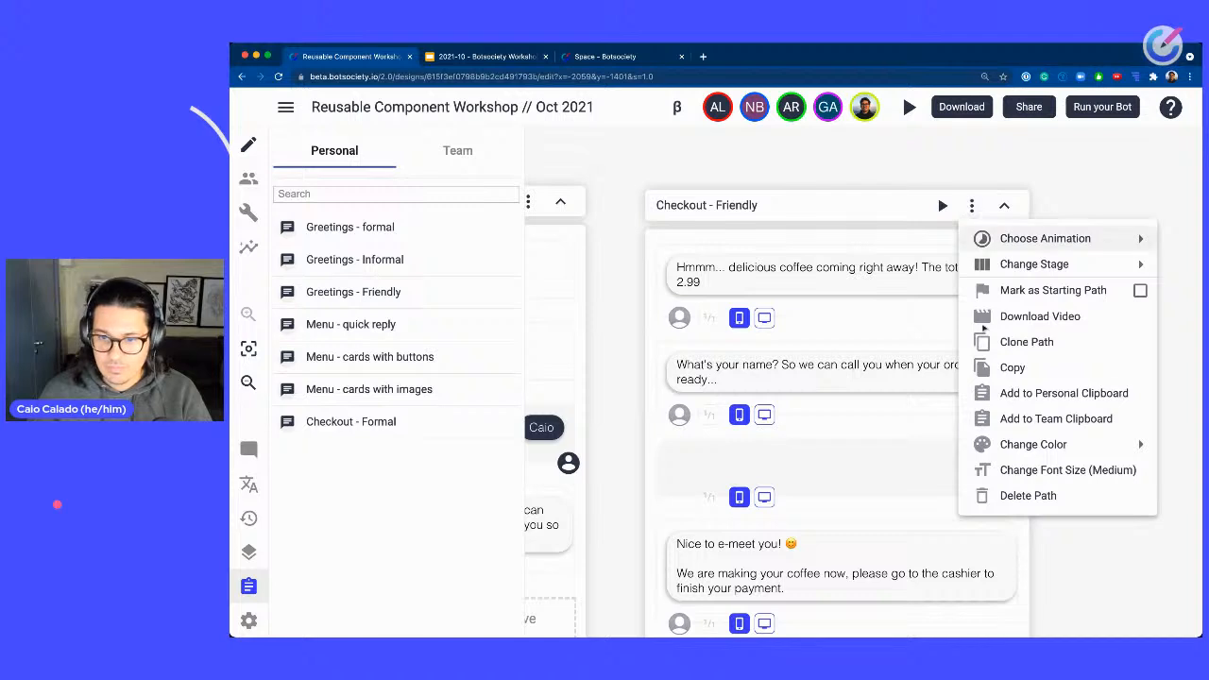
{"action": "left_click", "coordinate": [1006, 397]}
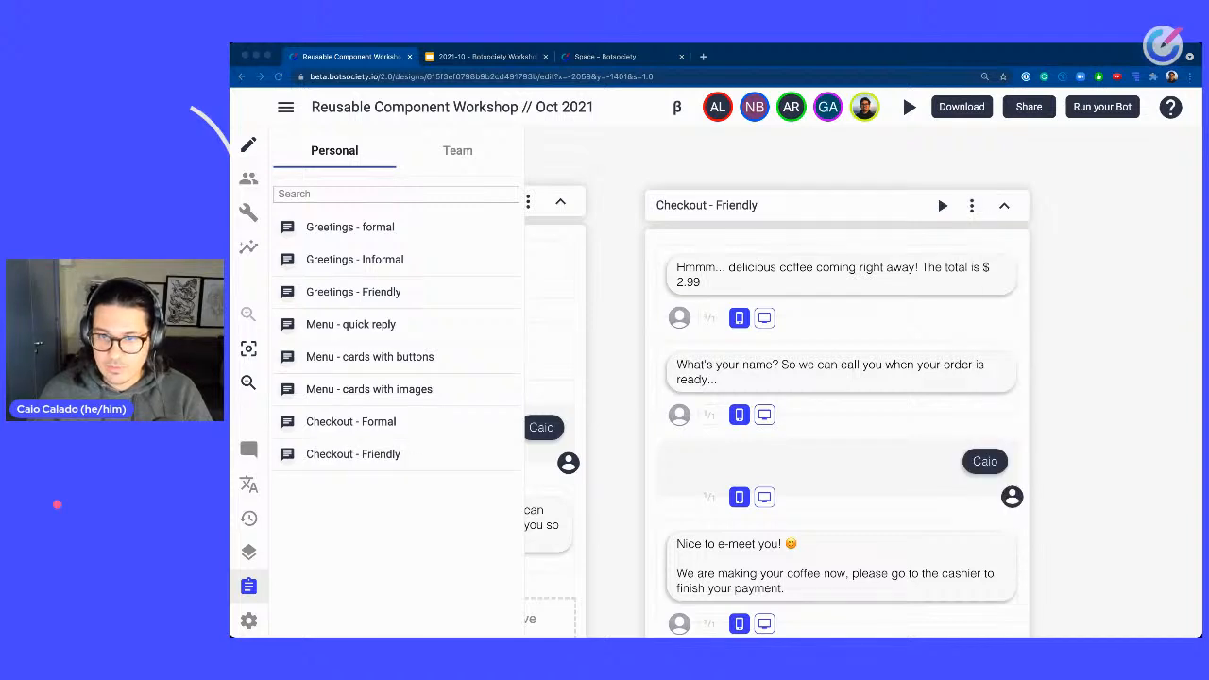
Filter the personal clipboard items by searching for "gre".
{"action": "left_click", "coordinate": [939, 135]}
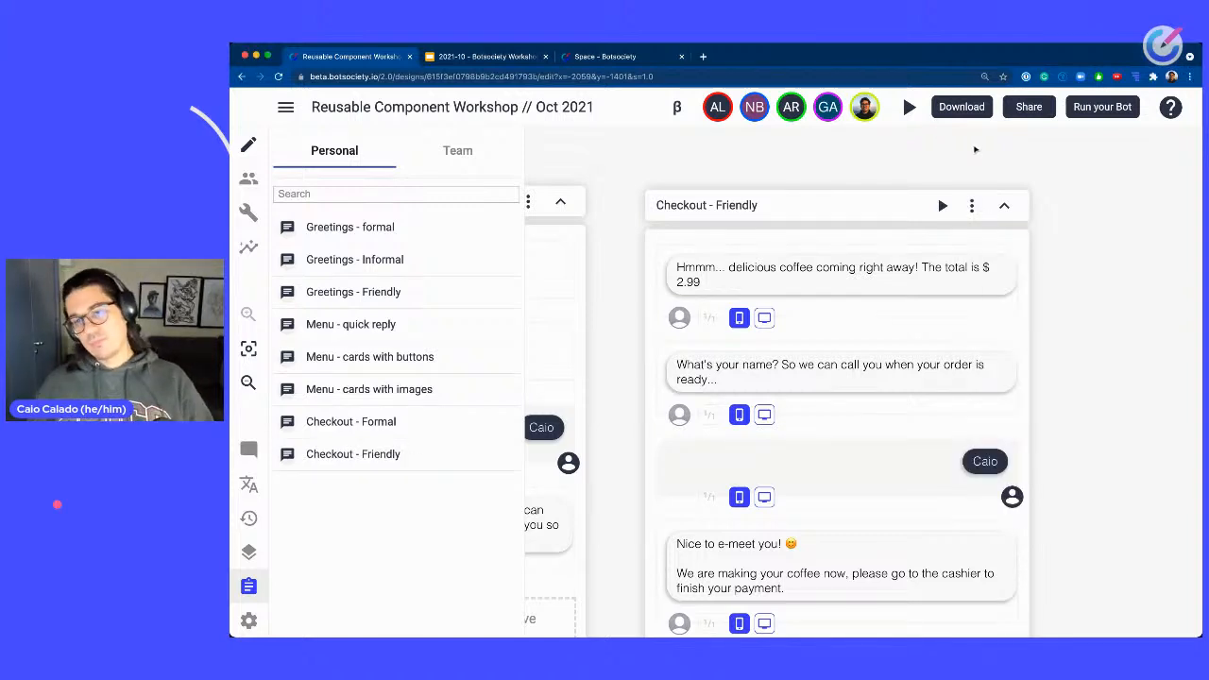
{"action": "left_click_drag", "start_coordinate": [1011, 152], "coordinate": [651, 177]}
{"action": "left_click_drag", "start_coordinate": [822, 225], "coordinate": [1141, 168]}
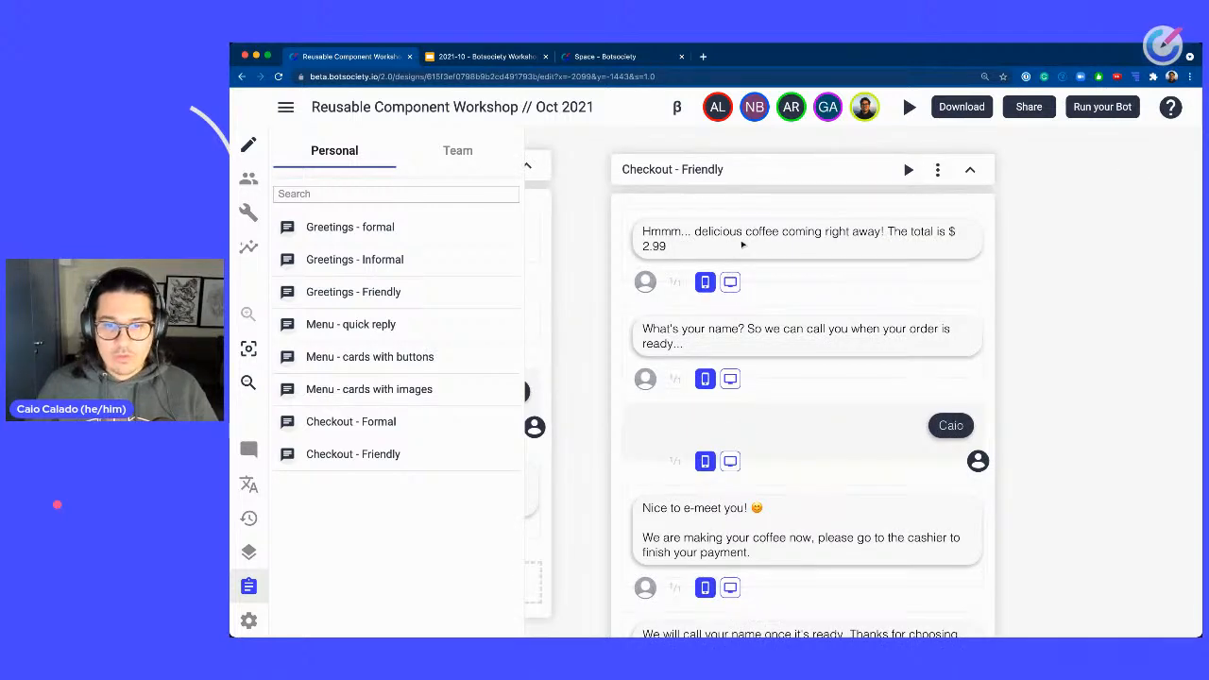
{"action": "scroll", "coordinate": [743, 245], "scroll_direction": "down", "scroll_amount": 5}
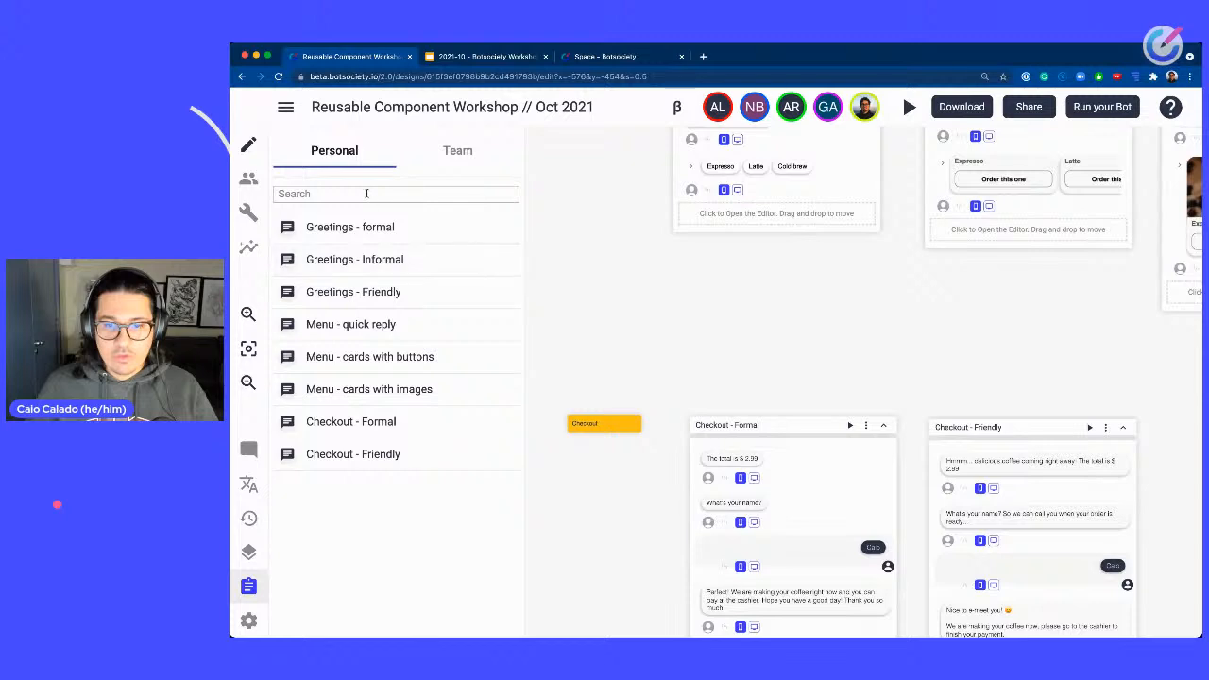
{"action": "left_click", "coordinate": [366, 193]}
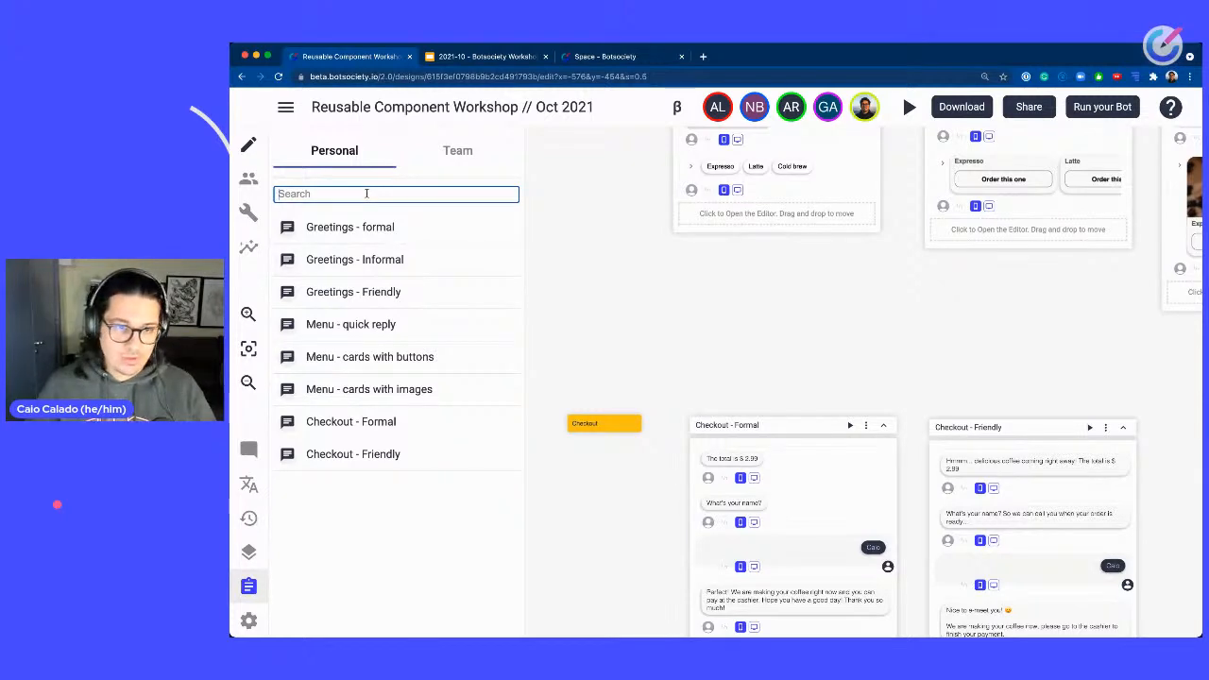
{"action": "type", "text": "gre"}
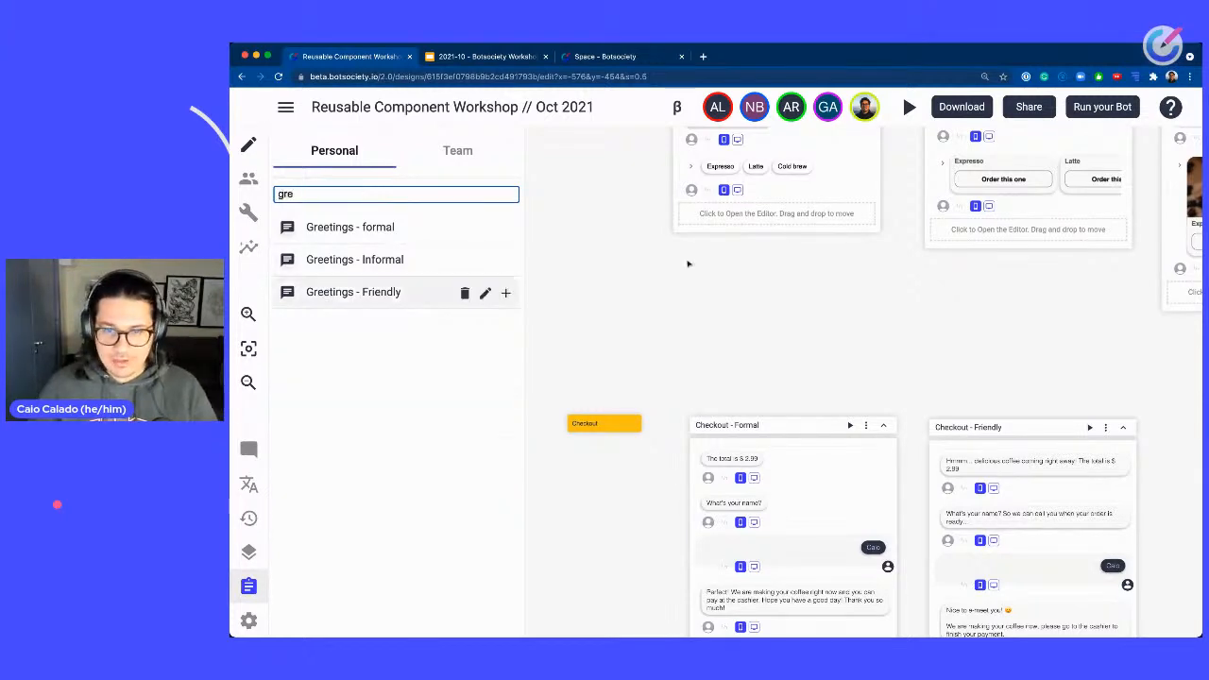
{"action": "left_click_drag", "start_coordinate": [899, 299], "coordinate": [903, 427]}
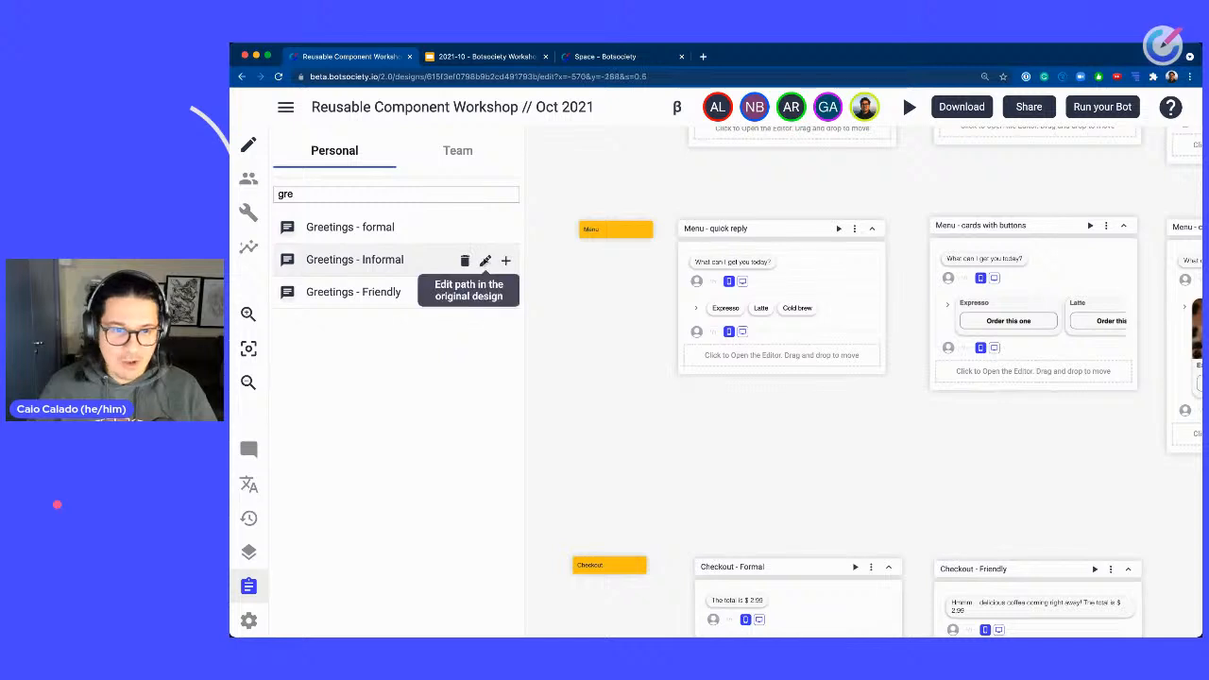
Rename the Greetings - formal path on the canvas to "Greetings - Formal".
{"action": "left_click_drag", "start_coordinate": [894, 251], "coordinate": [909, 393]}
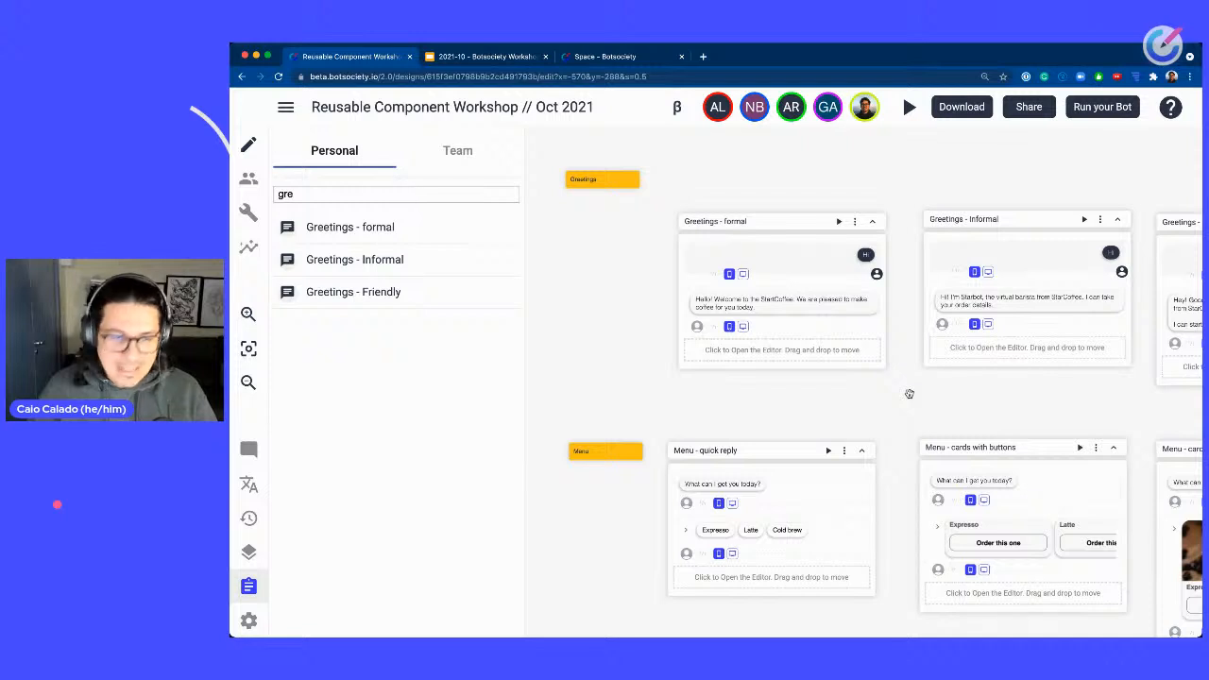
{"action": "scroll", "coordinate": [664, 222], "scroll_direction": "up", "scroll_amount": 4}
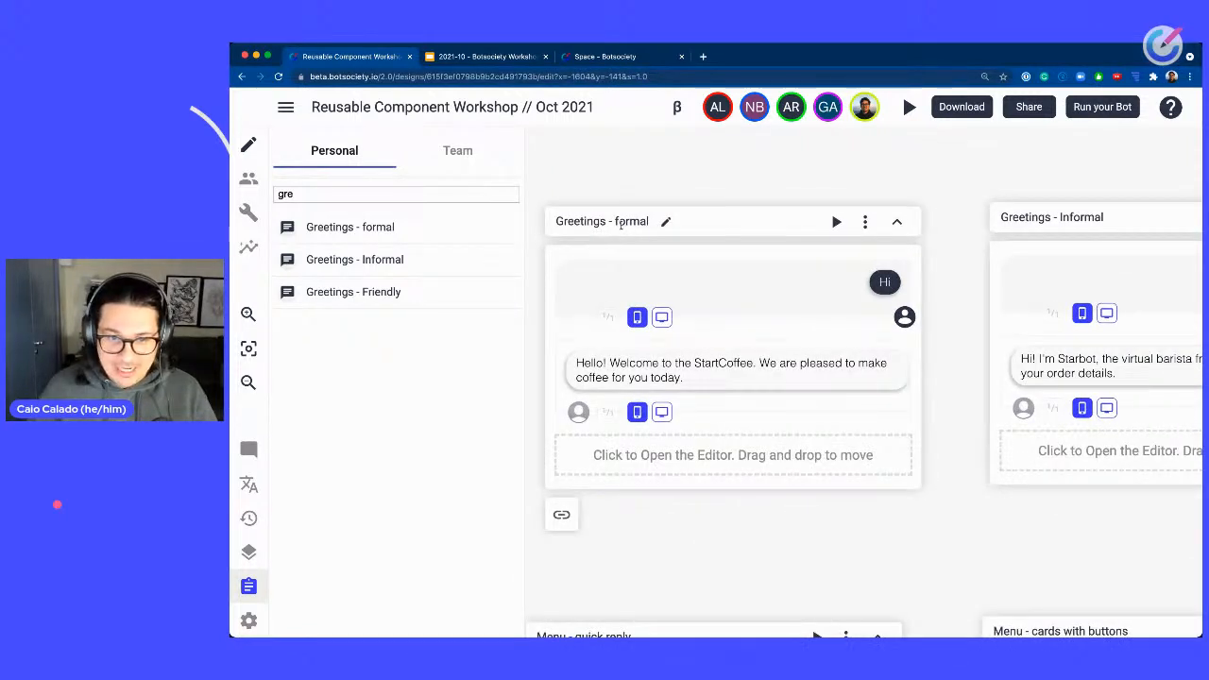
{"action": "key", "text": "Delete"}
{"action": "type", "text": "F"}
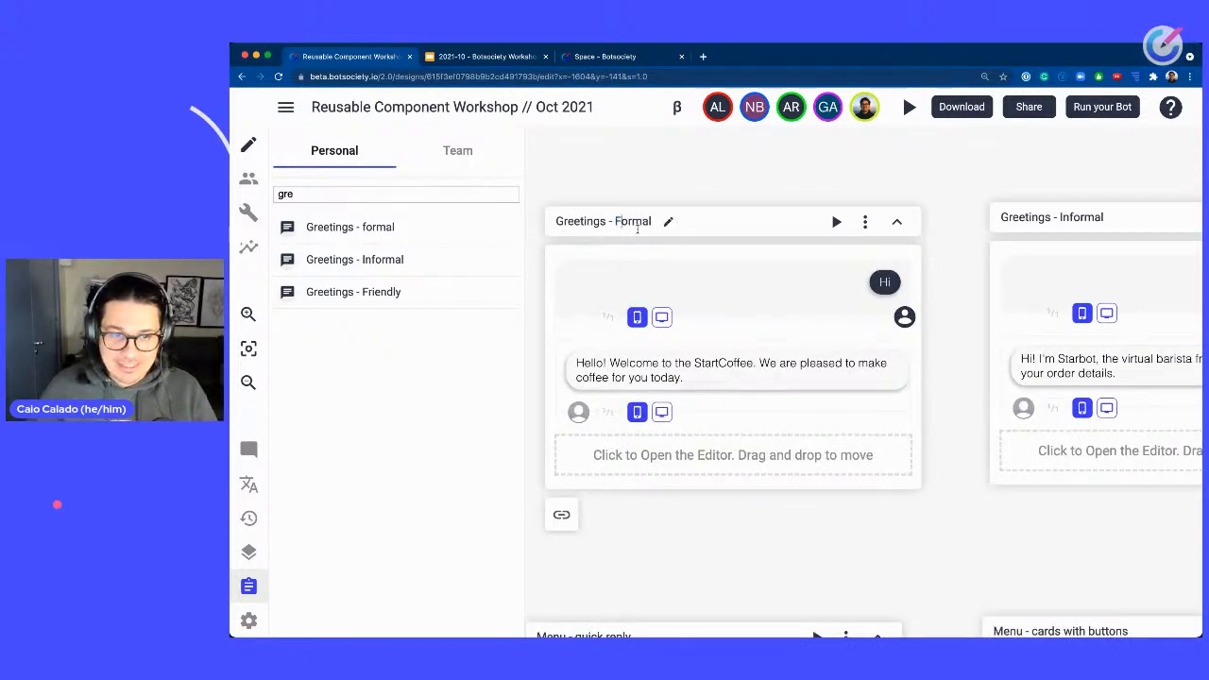
{"action": "key", "text": "Return"}
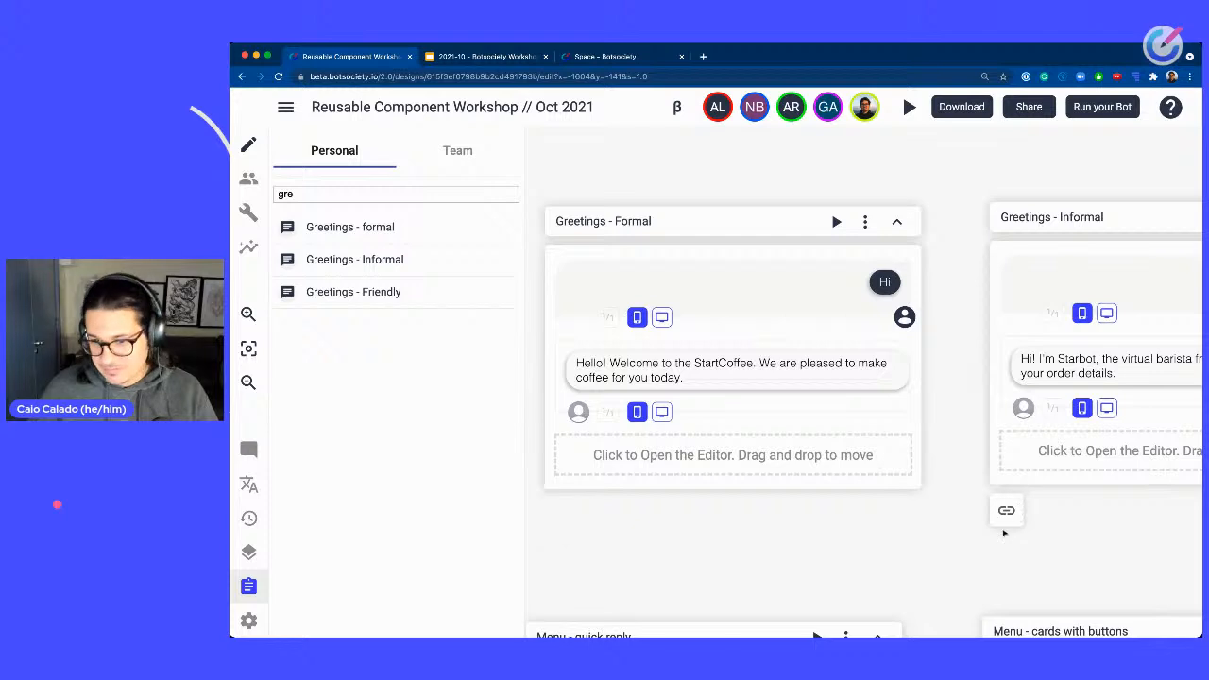
Reopen the personal clipboard to clear the "gre" search filter.
{"action": "scroll", "coordinate": [953, 535], "scroll_direction": "down", "scroll_amount": 2}
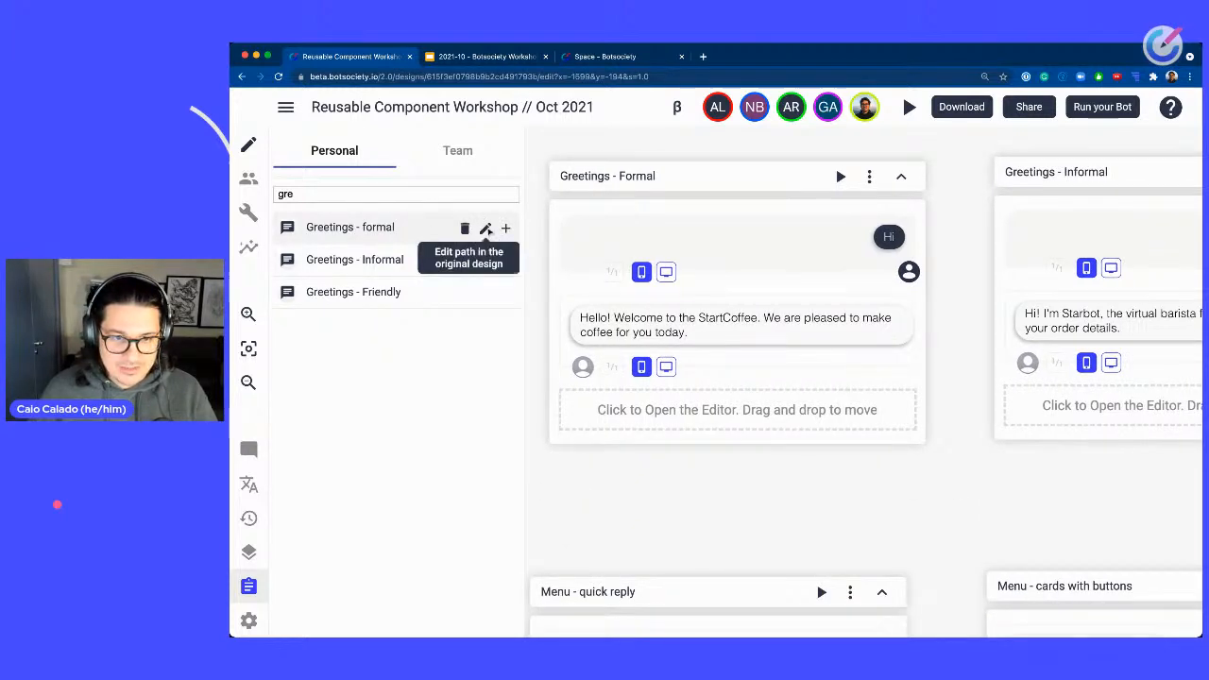
{"action": "scroll", "coordinate": [505, 258], "scroll_direction": "up", "scroll_amount": 1}
{"action": "scroll", "coordinate": [586, 236], "scroll_direction": "up", "scroll_amount": 1}
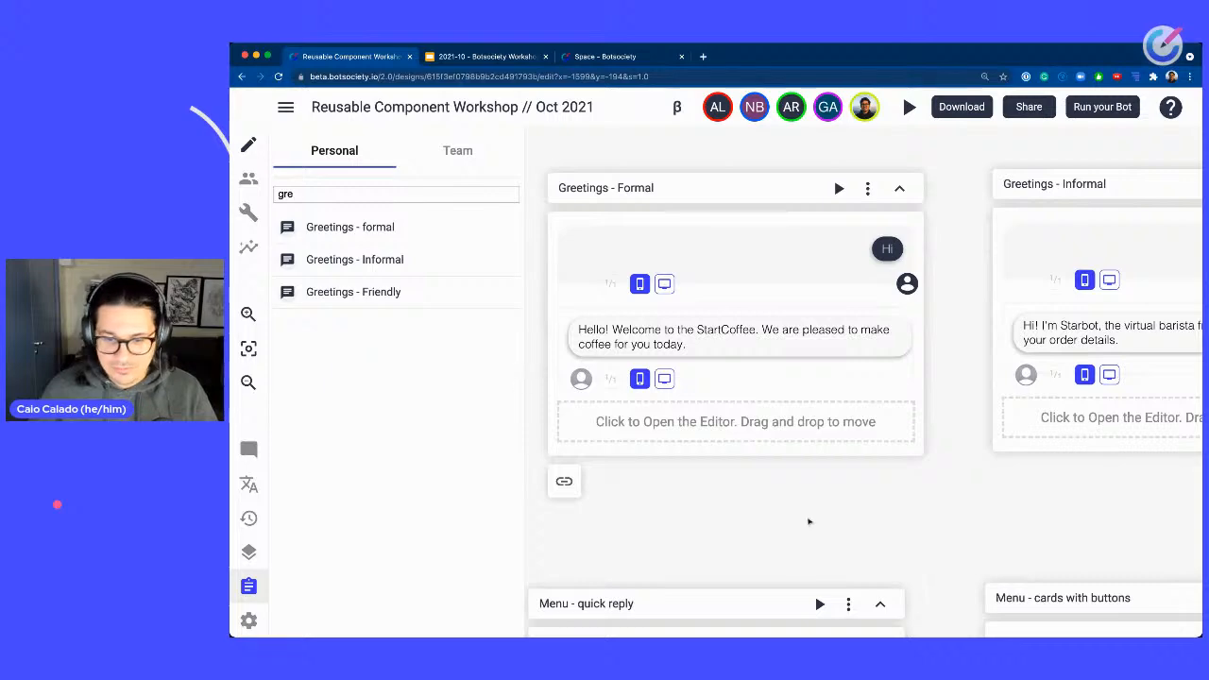
{"action": "scroll", "coordinate": [806, 521], "scroll_direction": "down", "scroll_amount": 1}
{"action": "scroll", "coordinate": [910, 433], "scroll_direction": "down", "scroll_amount": 5}
{"action": "scroll", "coordinate": [893, 386], "scroll_direction": "down", "scroll_amount": 5}
{"action": "scroll", "coordinate": [894, 387], "scroll_direction": "right", "scroll_amount": 3}
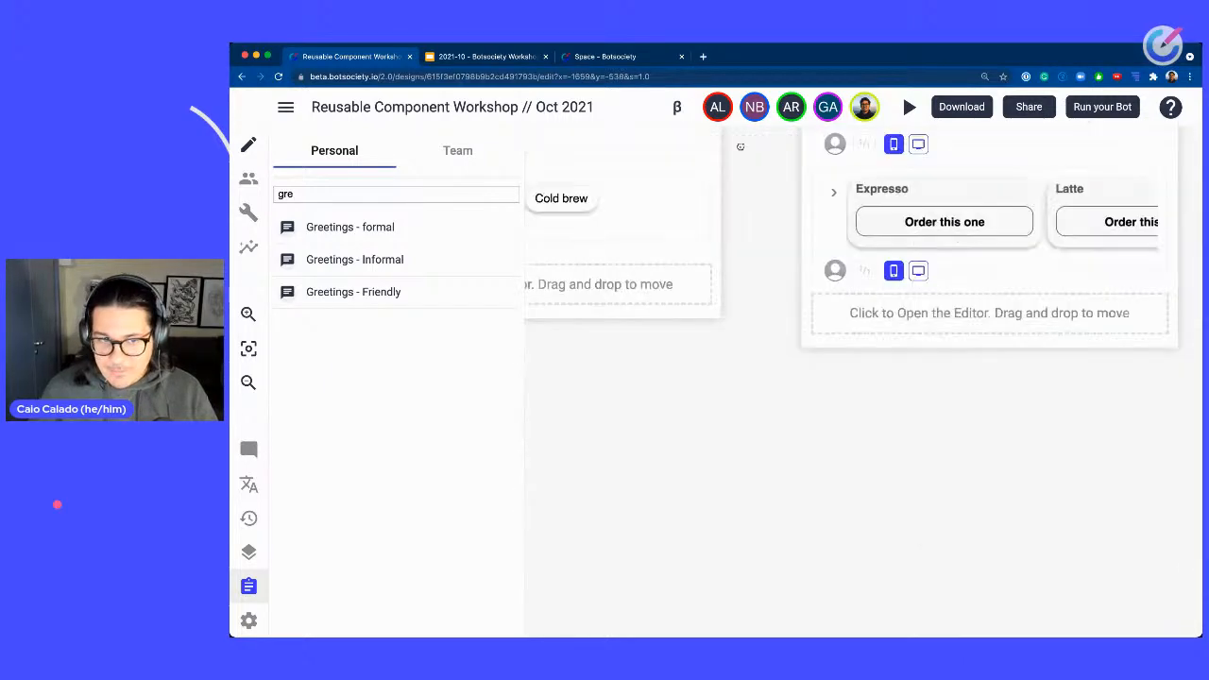
{"action": "left_click_drag", "start_coordinate": [636, 399], "coordinate": [619, 444]}
{"action": "left_click", "coordinate": [248, 586]}
{"action": "left_click", "coordinate": [248, 586]}
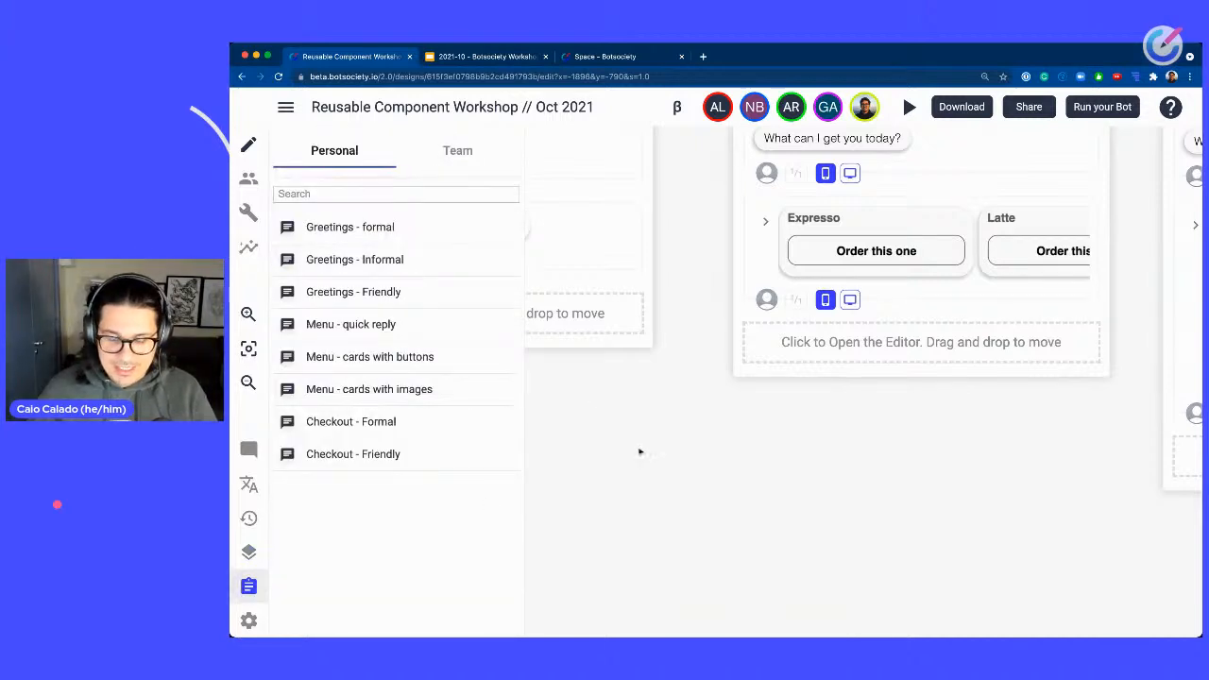
Add the Greetings - Friendly path from the personal clipboard to the empty design.
{"action": "scroll", "coordinate": [641, 452], "scroll_direction": "down", "scroll_amount": 5}
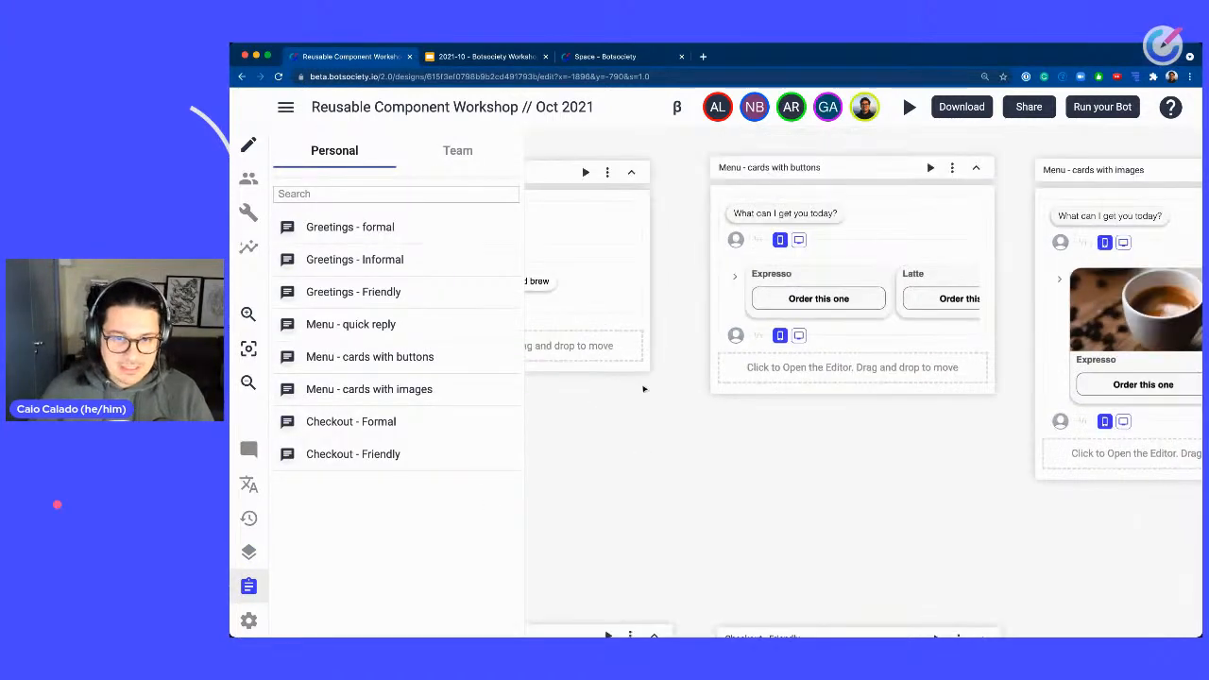
{"action": "left_click_drag", "start_coordinate": [642, 465], "coordinate": [1129, 490]}
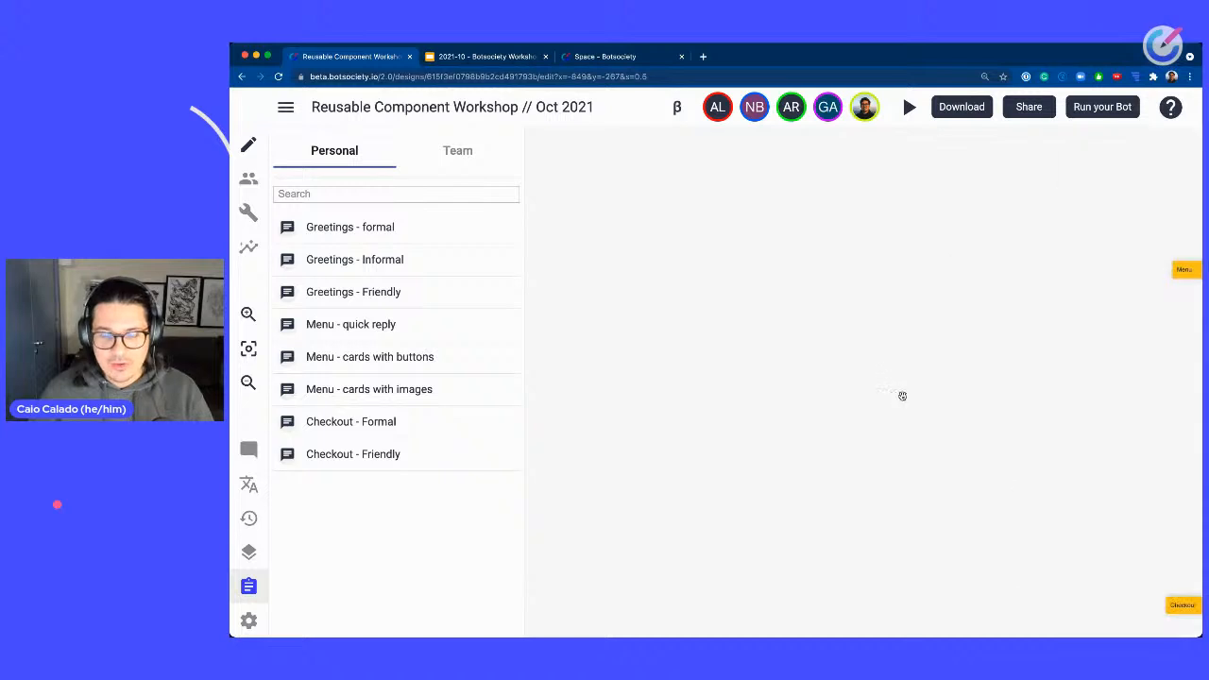
{"action": "left_click_drag", "start_coordinate": [930, 342], "coordinate": [945, 333]}
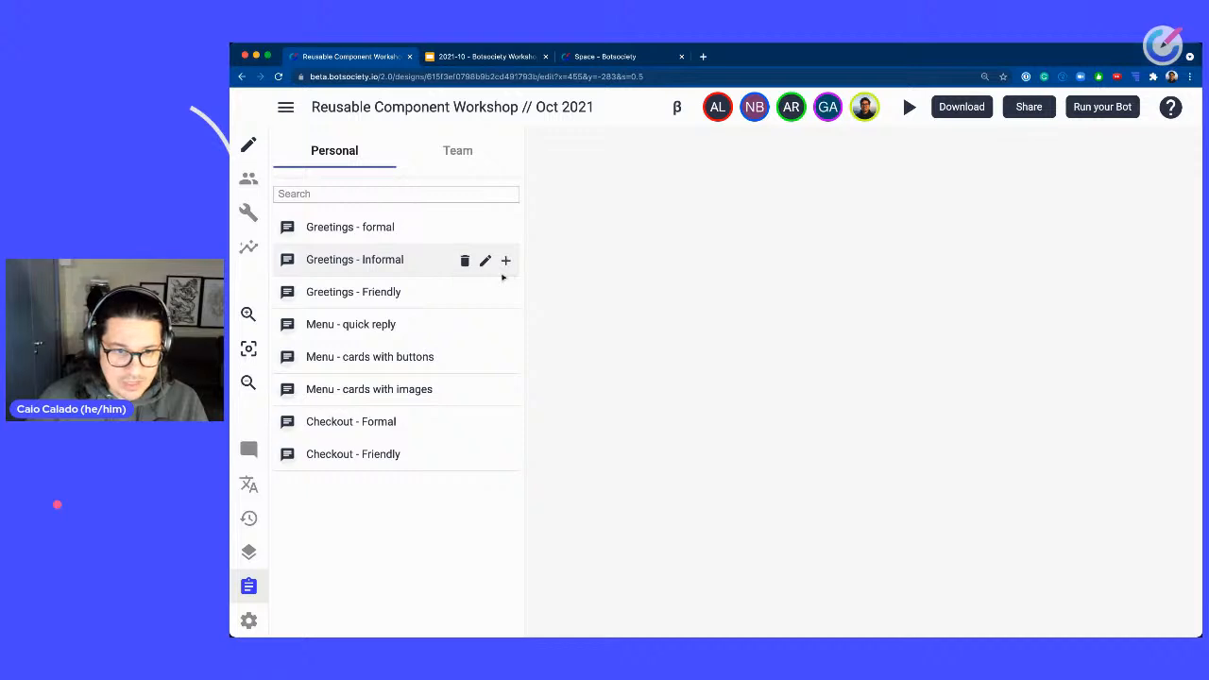
{"action": "scroll", "coordinate": [504, 277], "scroll_direction": "up", "scroll_amount": 5}
{"action": "scroll", "coordinate": [504, 276], "scroll_direction": "up", "scroll_amount": 2}
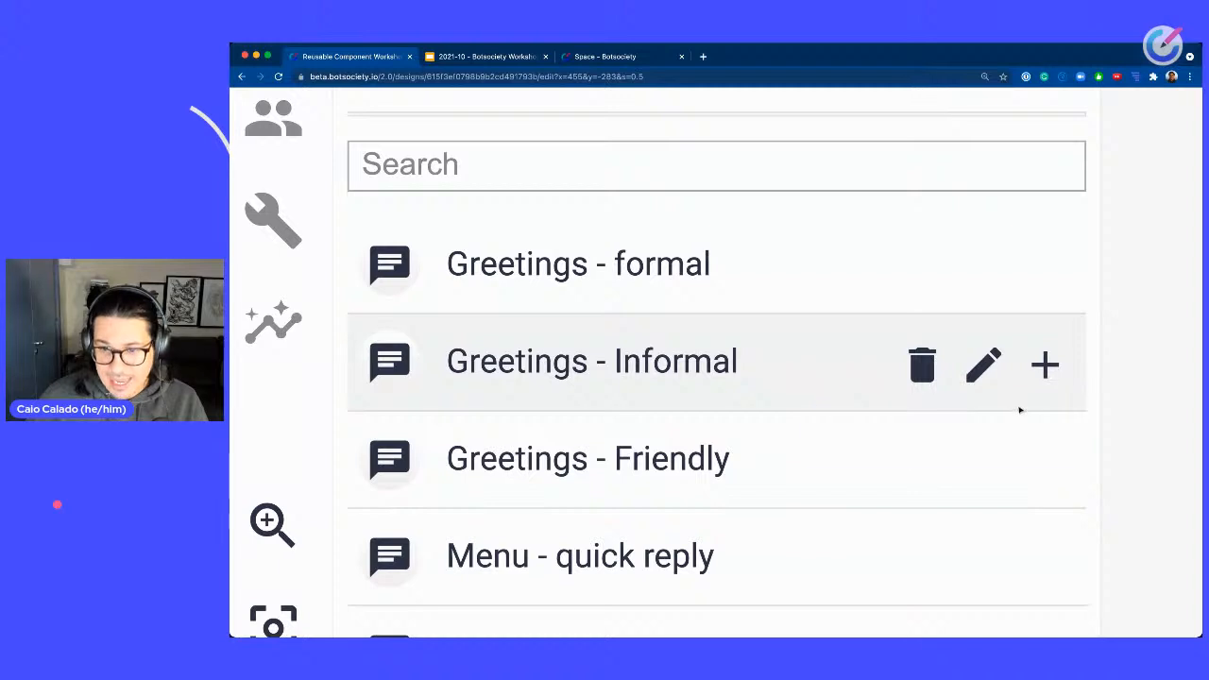
{"action": "scroll", "coordinate": [1054, 378], "scroll_direction": "down", "scroll_amount": 5}
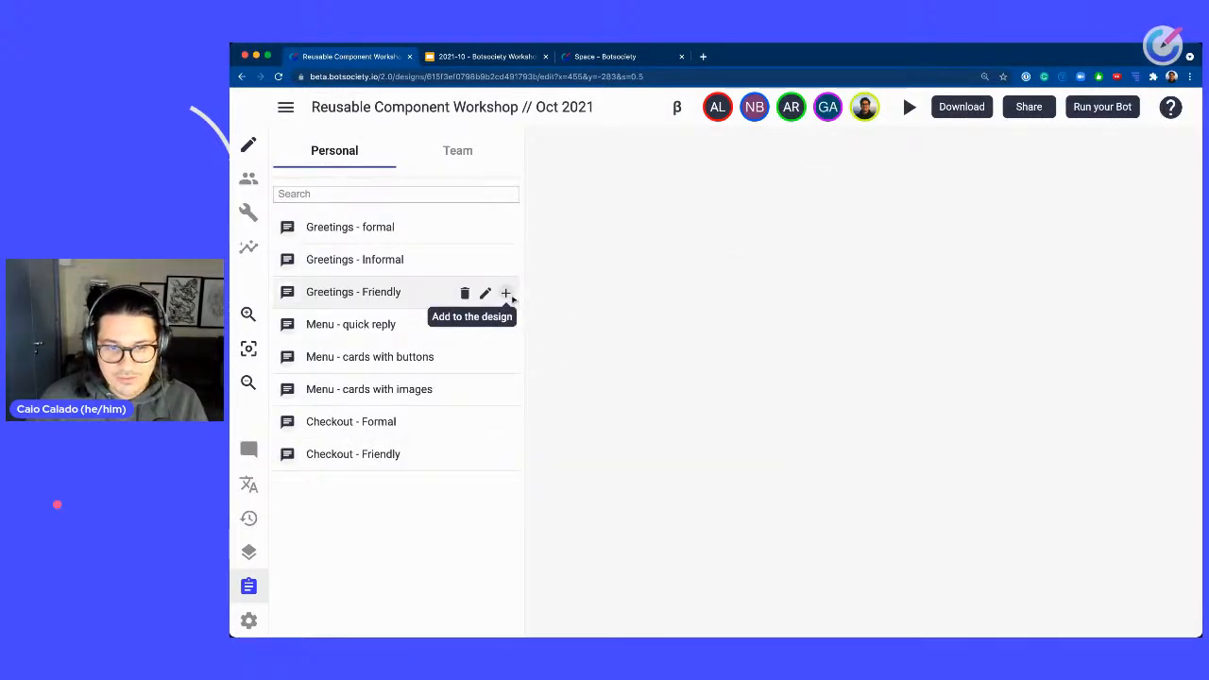
{"action": "left_click", "coordinate": [507, 294]}
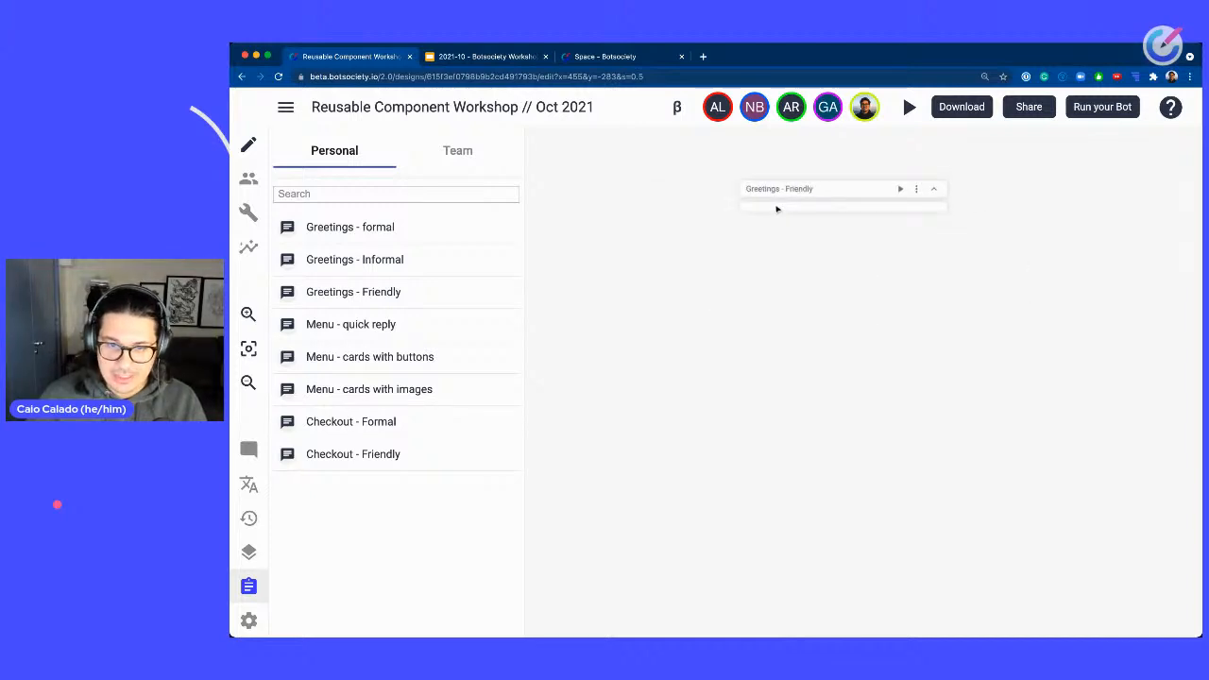
{"action": "left_click", "coordinate": [778, 208]}
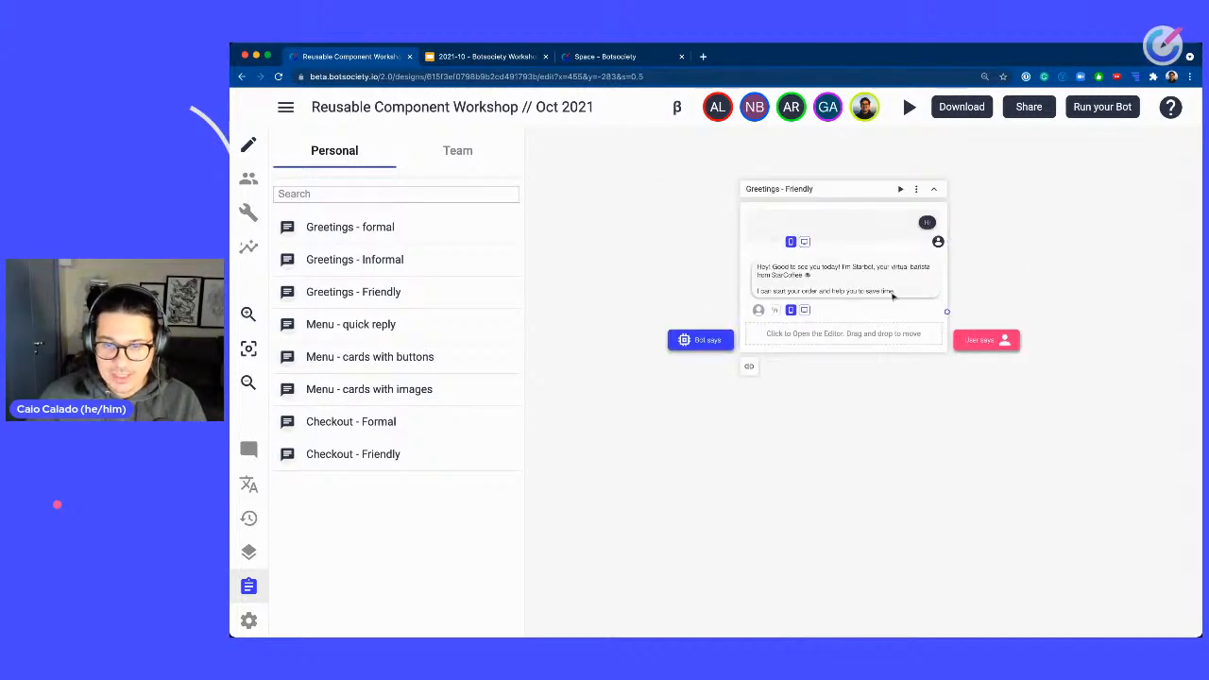
Add the Menu - cards with images path from the clipboard below the greeting.
{"action": "scroll", "coordinate": [884, 274], "scroll_direction": "up", "scroll_amount": 3}
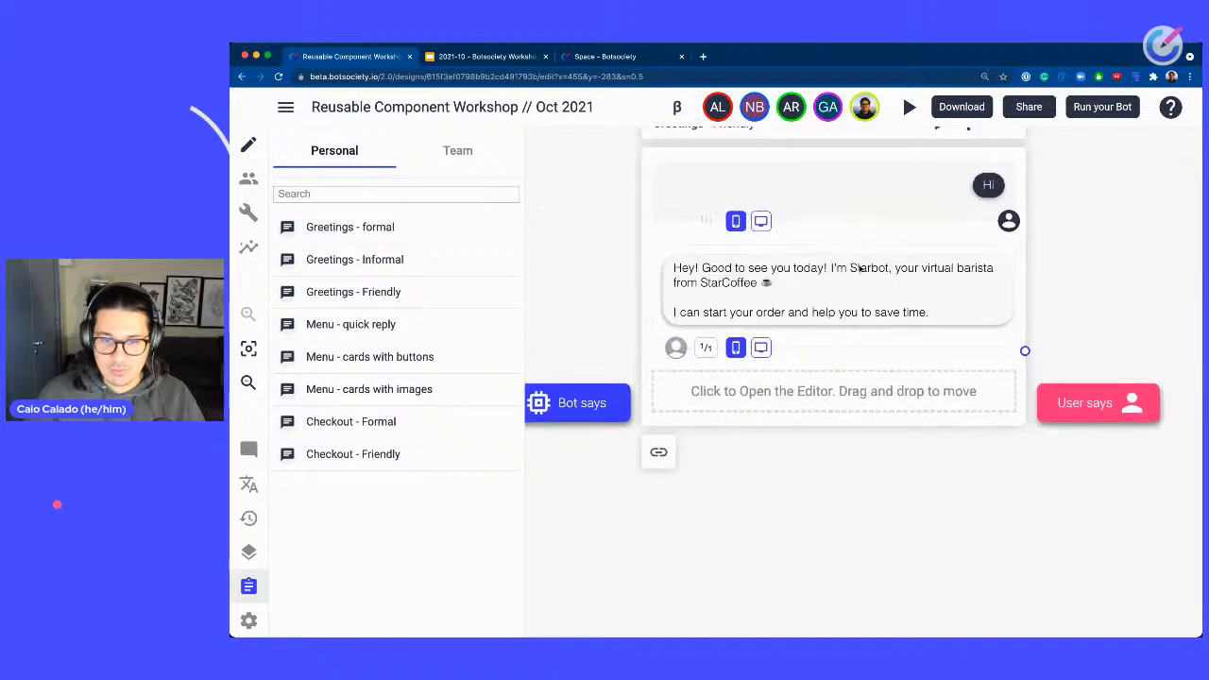
{"action": "left_click_drag", "start_coordinate": [1069, 236], "coordinate": [1101, 270]}
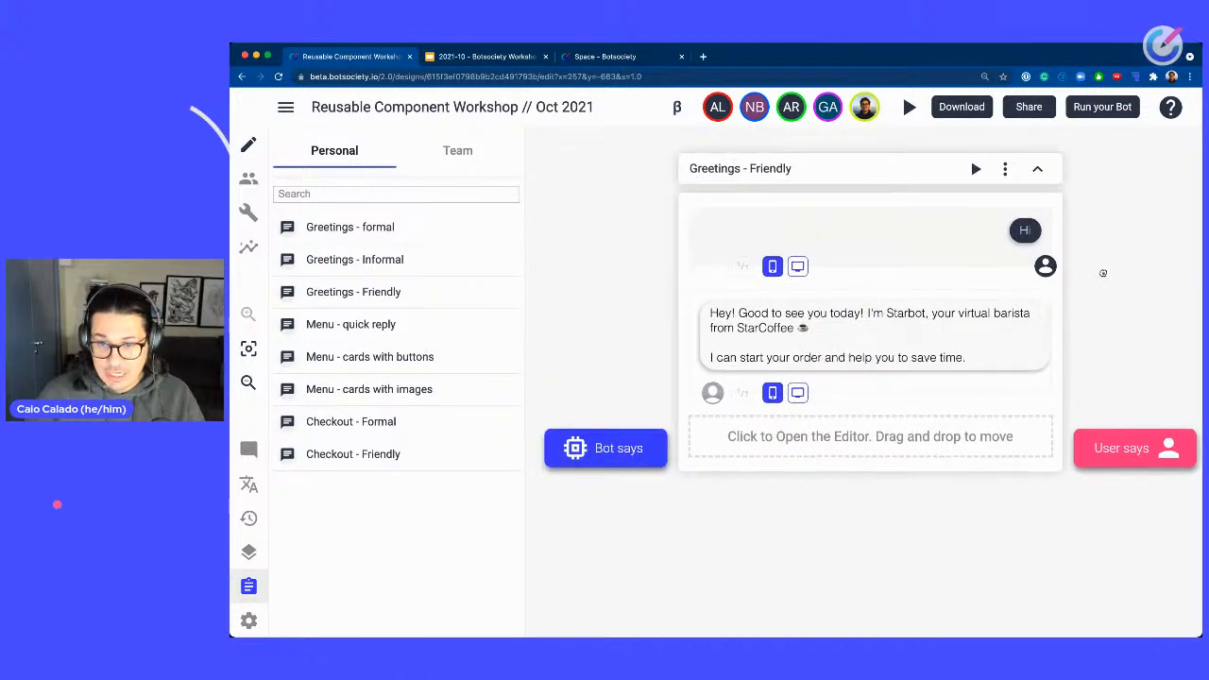
{"action": "scroll", "coordinate": [1102, 270], "scroll_direction": "down", "scroll_amount": 2}
{"action": "left_click_drag", "start_coordinate": [1068, 516], "coordinate": [970, 408]}
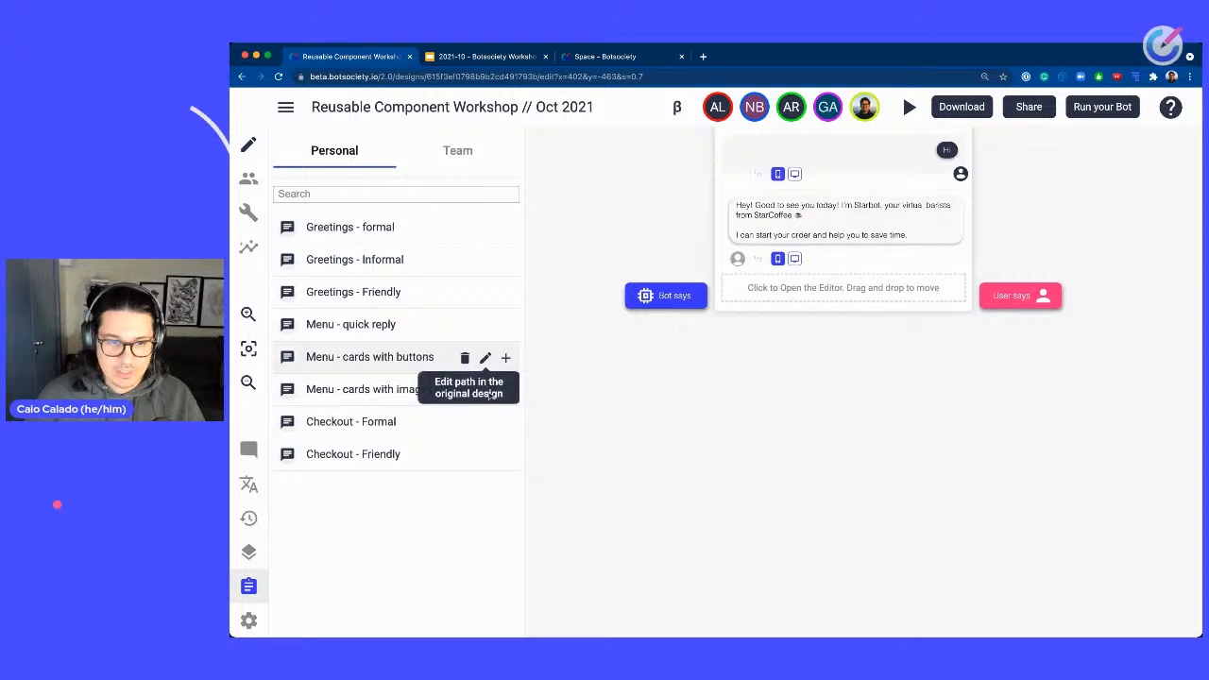
{"action": "left_click_drag", "start_coordinate": [505, 390], "coordinate": [834, 399]}
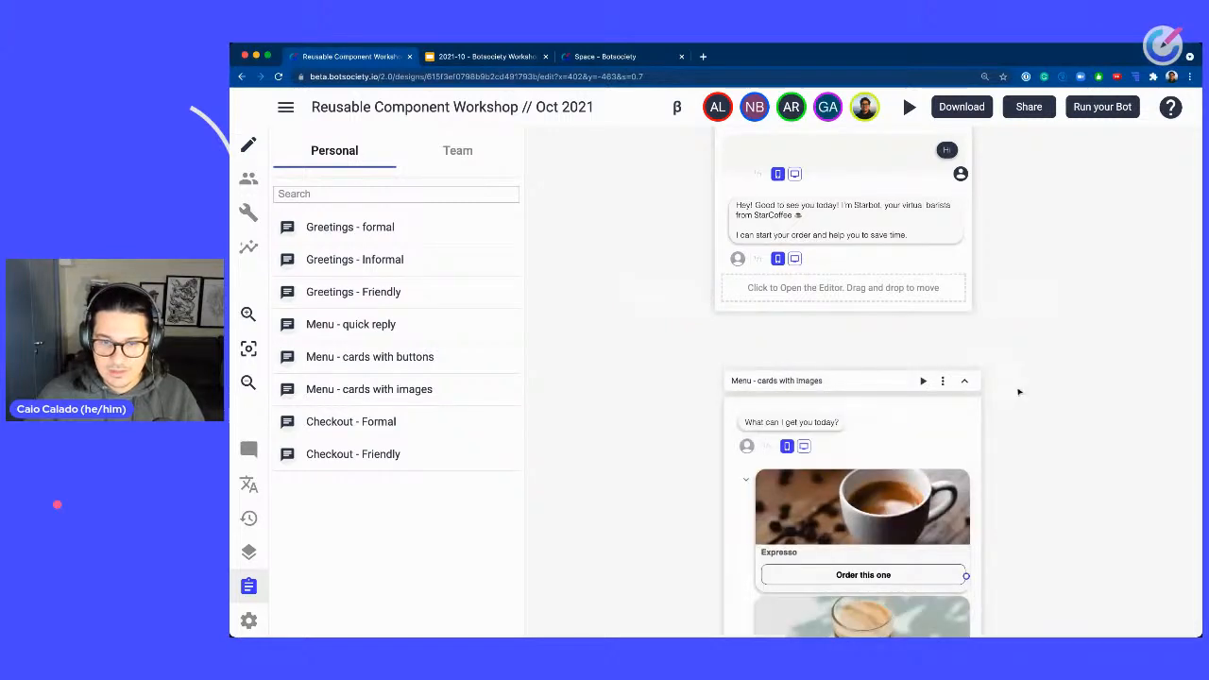
Add the Checkout - Friendly path from the clipboard below the menu.
{"action": "scroll", "coordinate": [1019, 391], "scroll_direction": "down", "scroll_amount": 3}
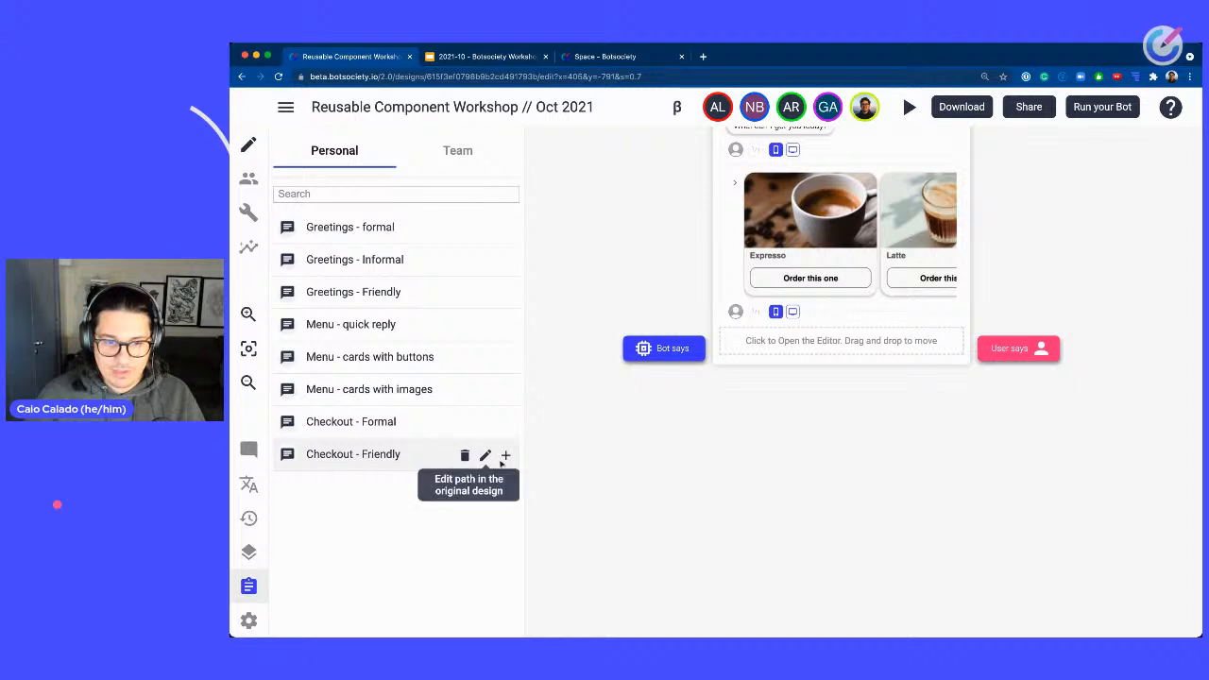
{"action": "left_click", "coordinate": [506, 455]}
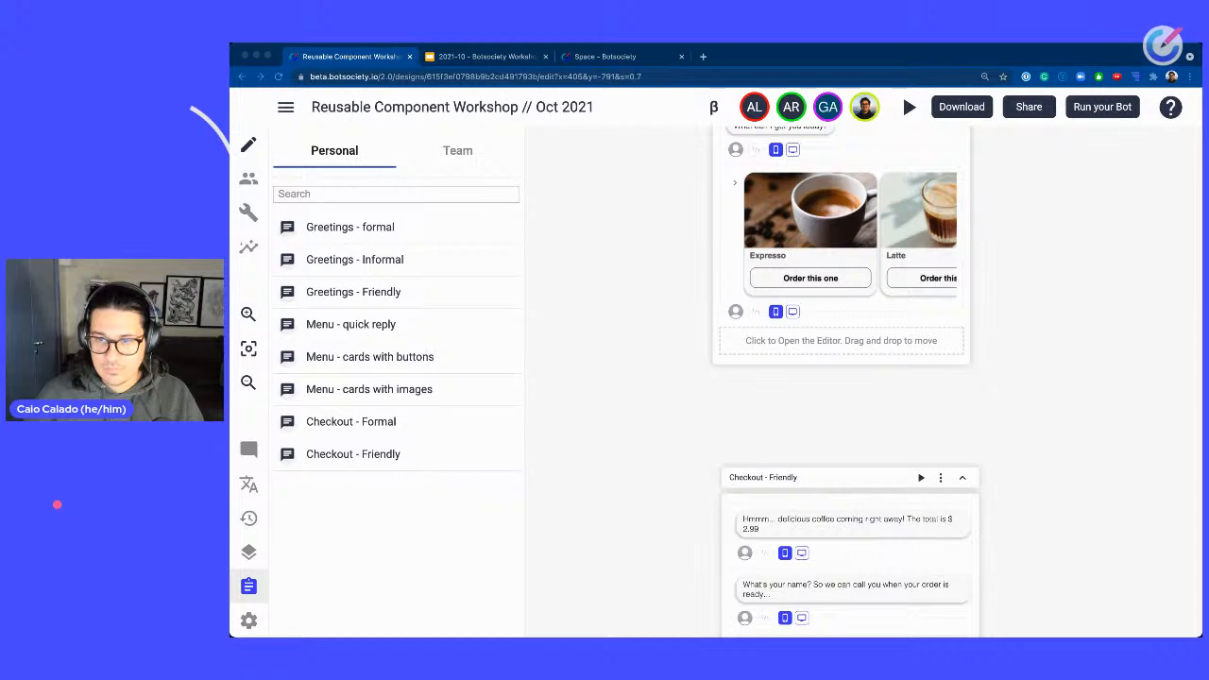
{"action": "scroll", "coordinate": [1048, 307], "scroll_direction": "down", "scroll_amount": 2}
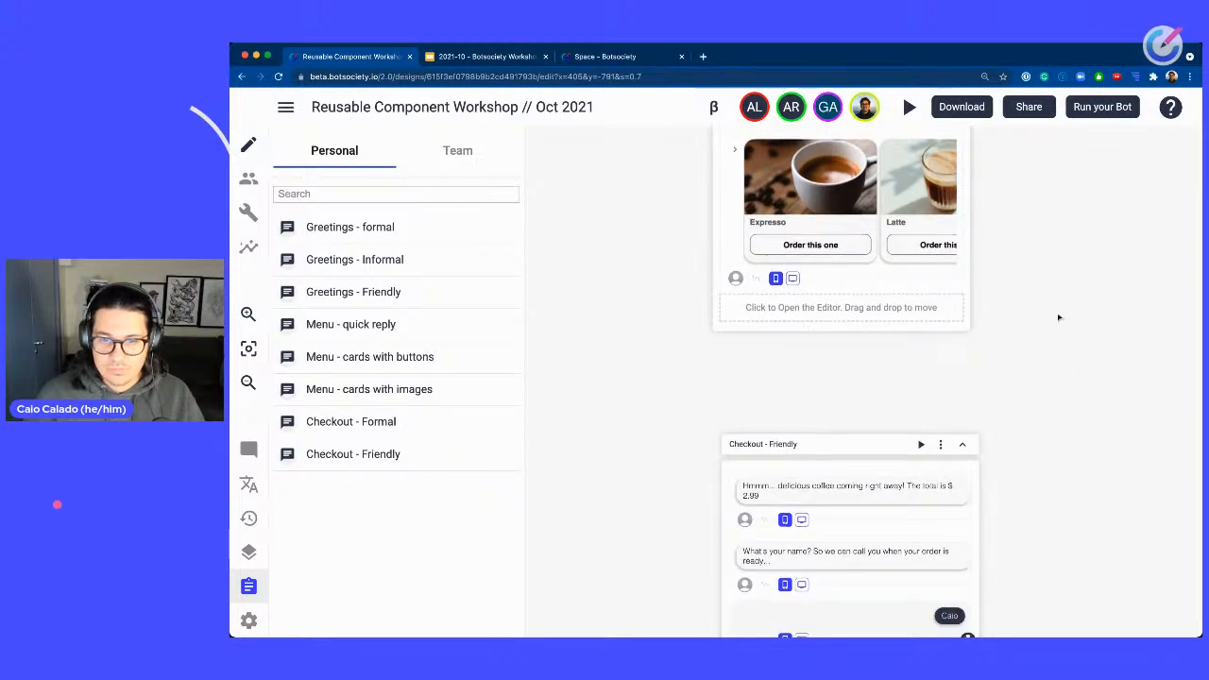
{"action": "scroll", "coordinate": [1048, 307], "scroll_direction": "up", "scroll_amount": 5}
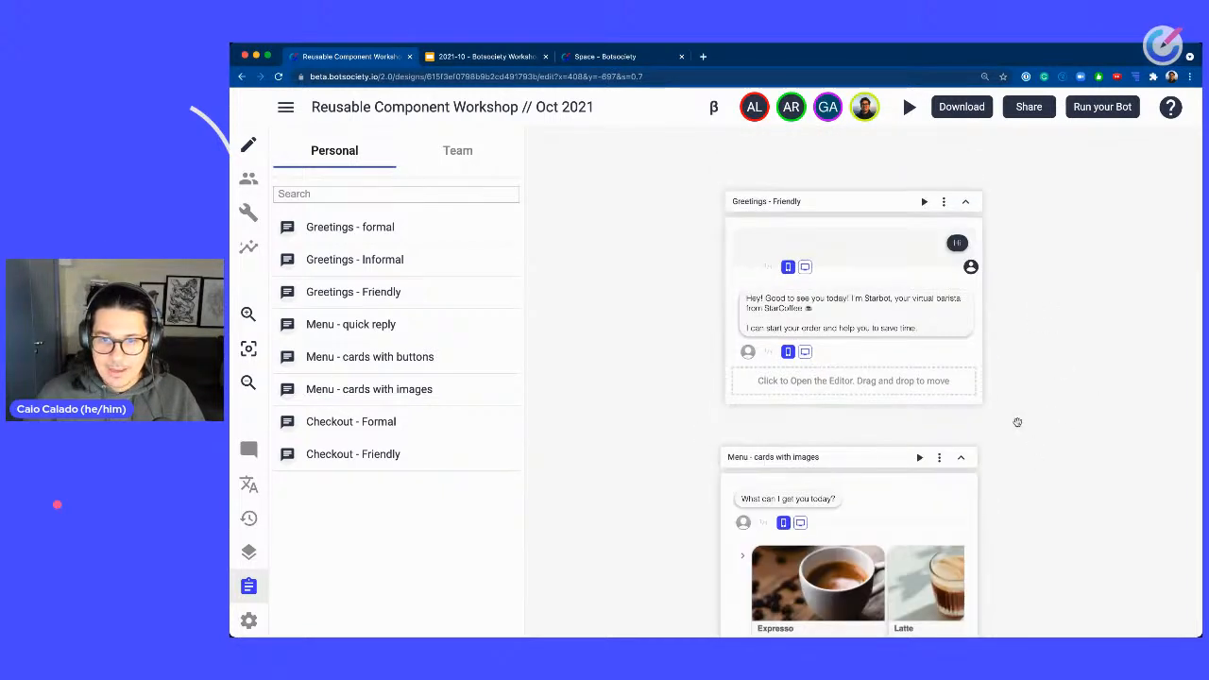
Link the Greetings - Friendly path to the Menu - cards with images path.
{"action": "left_click_drag", "start_coordinate": [746, 430], "coordinate": [974, 461]}
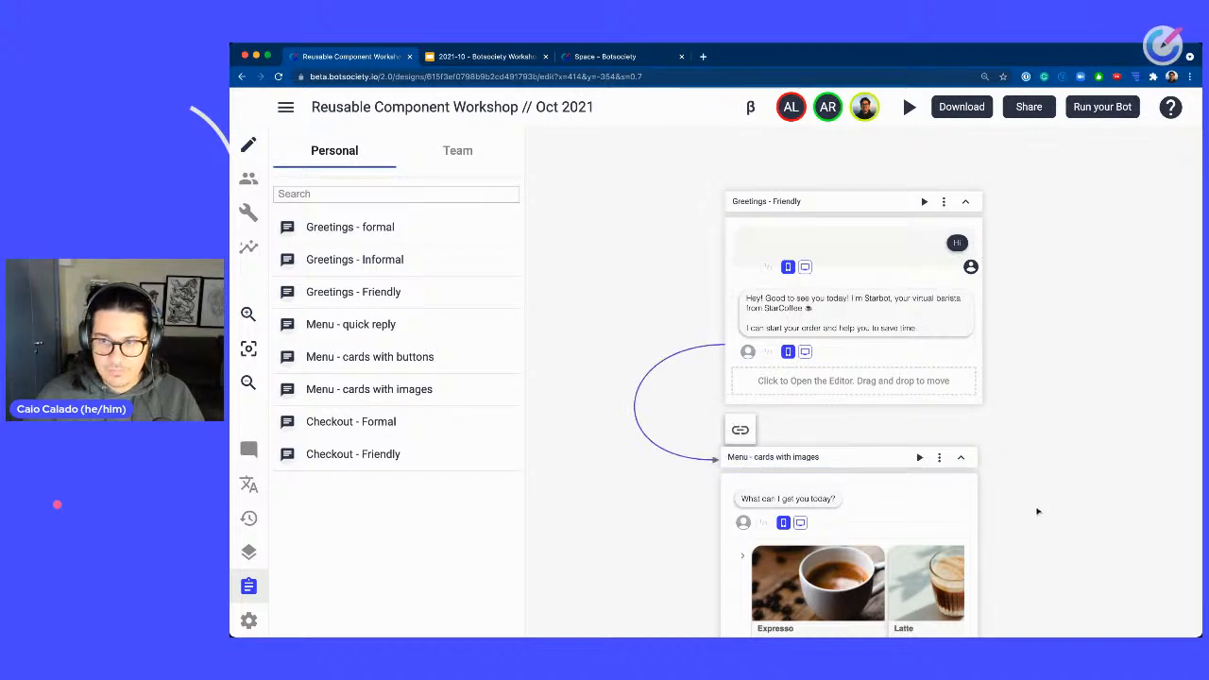
{"action": "left_click_drag", "start_coordinate": [1038, 510], "coordinate": [1060, 237]}
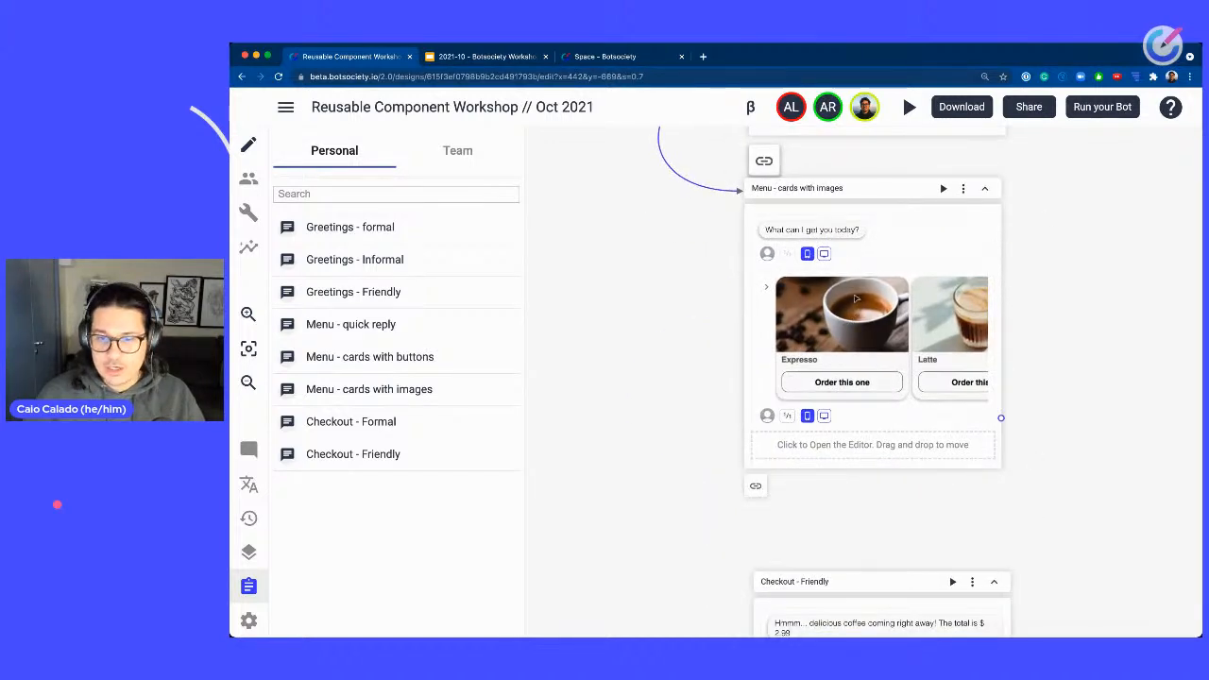
Expand the menu card carousel and link the Cold brew and Latte buttons to Checkout - Friendly.
{"action": "left_click", "coordinate": [766, 288]}
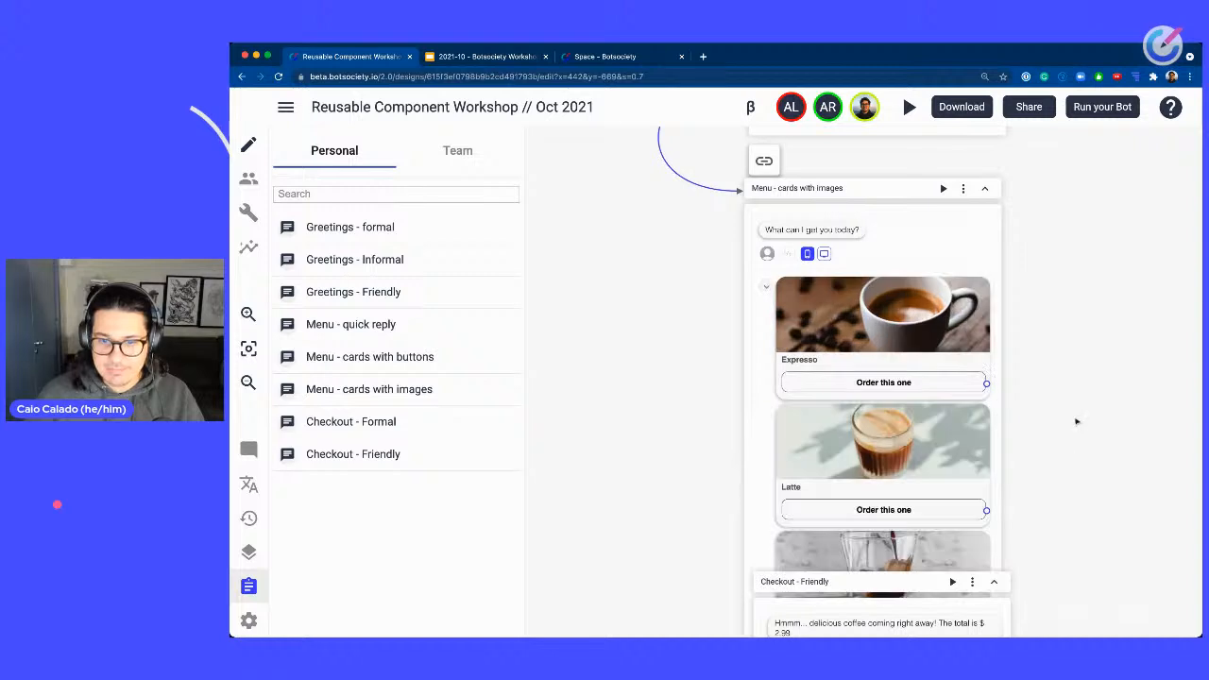
{"action": "scroll", "coordinate": [1070, 471], "scroll_direction": "down", "scroll_amount": 3}
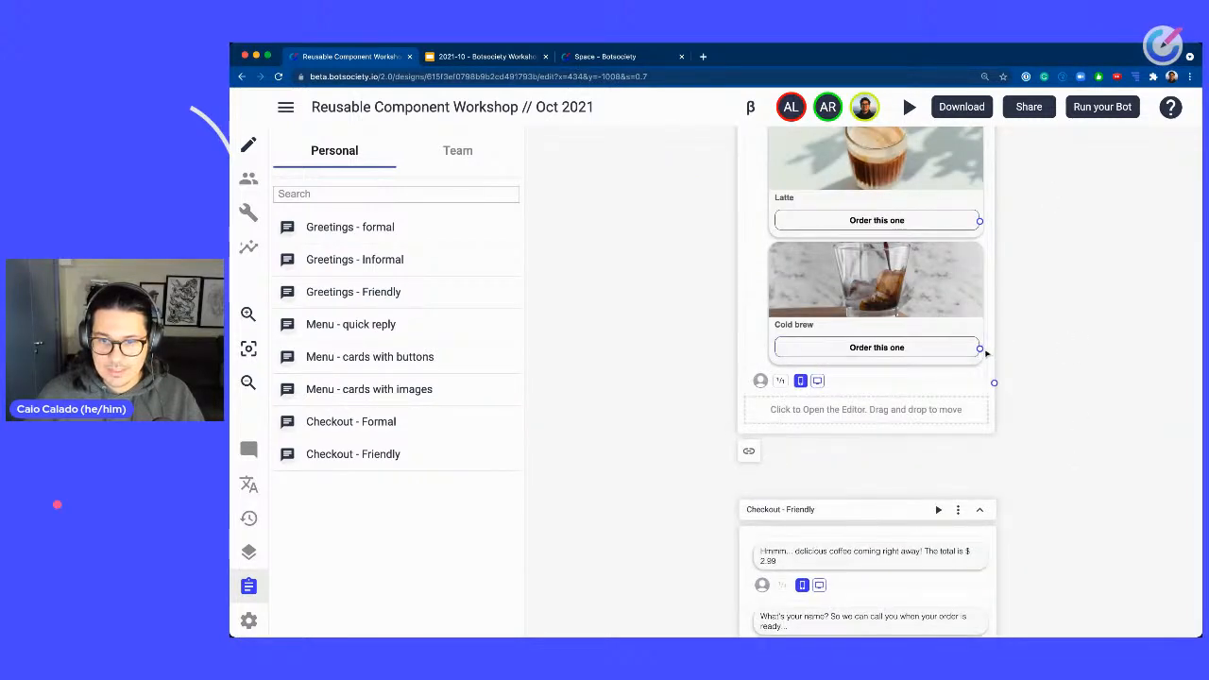
{"action": "left_click_drag", "start_coordinate": [981, 349], "coordinate": [992, 512]}
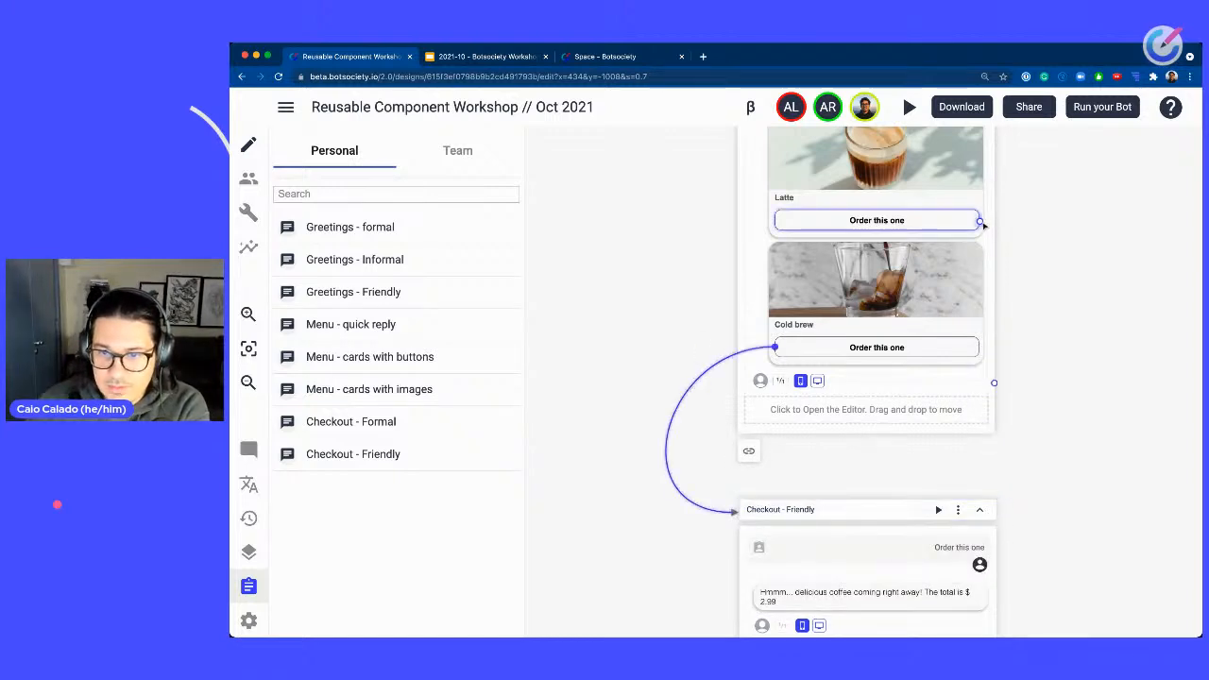
{"action": "mouse_move", "coordinate": [980, 220]}
{"action": "left_mouse_down"}
{"action": "mouse_move", "coordinate": [960, 462]}
{"action": "mouse_move", "coordinate": [992, 511]}
{"action": "left_mouse_up"}
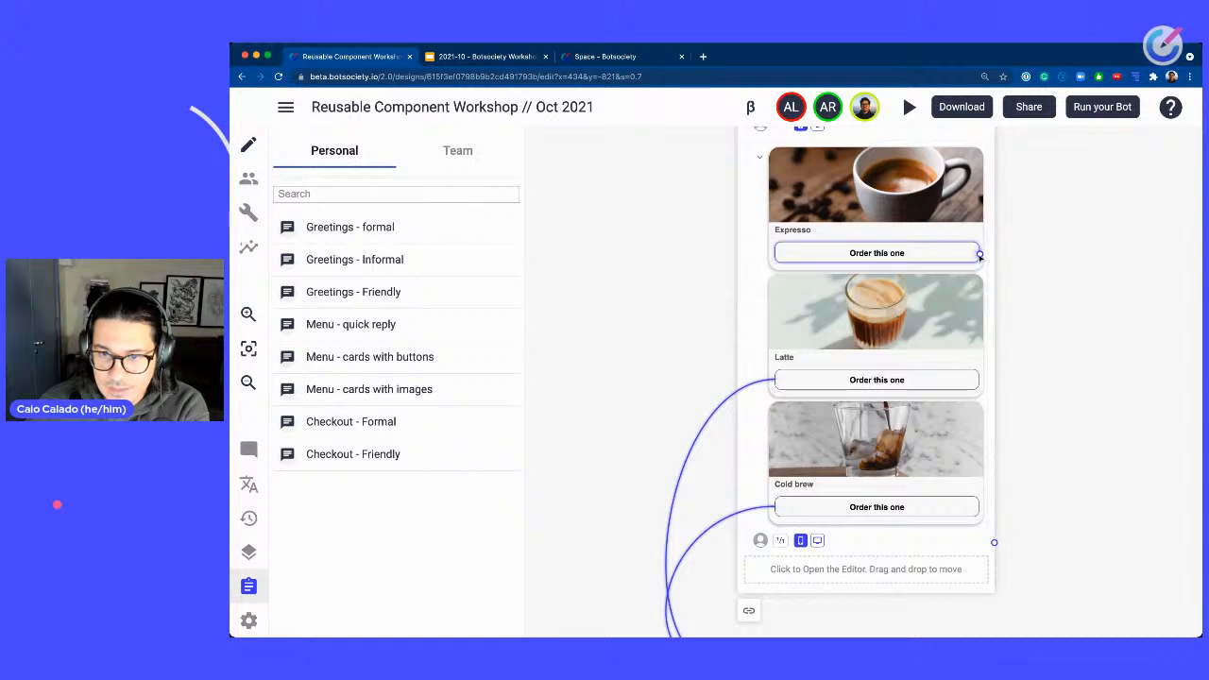
Link the Expresso card's button to the Checkout - Friendly path.
{"action": "left_click_drag", "start_coordinate": [980, 247], "coordinate": [994, 578]}
{"action": "scroll", "coordinate": [879, 430], "scroll_direction": "down", "scroll_amount": 2}
{"action": "left_click", "coordinate": [946, 458]}
{"action": "scroll", "coordinate": [973, 459], "scroll_direction": "up", "scroll_amount": 2}
{"action": "left_click", "coordinate": [965, 578]}
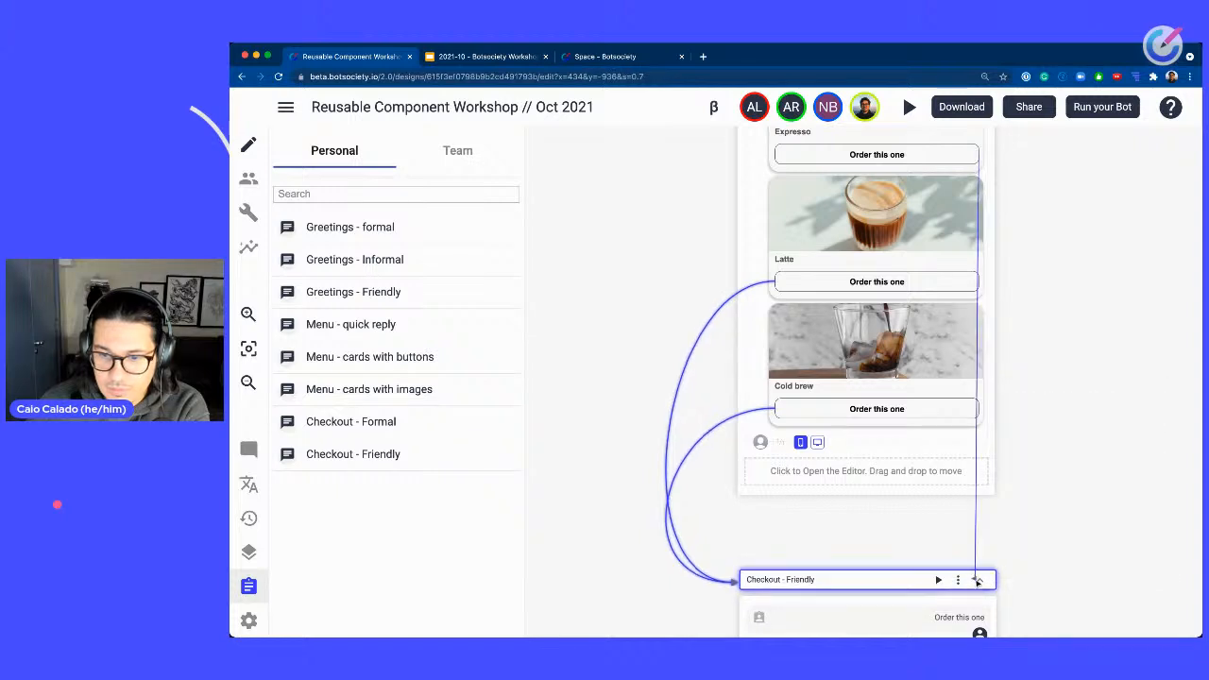
{"action": "left_click", "coordinate": [976, 581]}
{"action": "left_click", "coordinate": [958, 581]}
{"action": "scroll", "coordinate": [1012, 565], "scroll_direction": "down", "scroll_amount": 1}
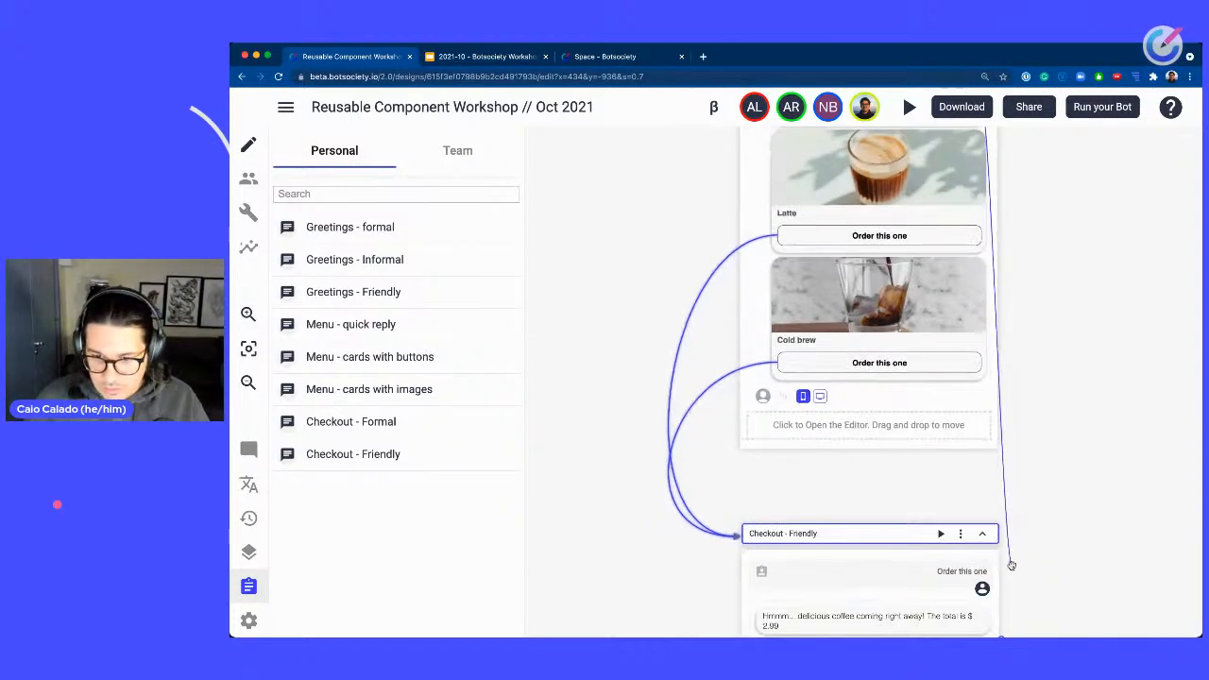
{"action": "left_click", "coordinate": [858, 528]}
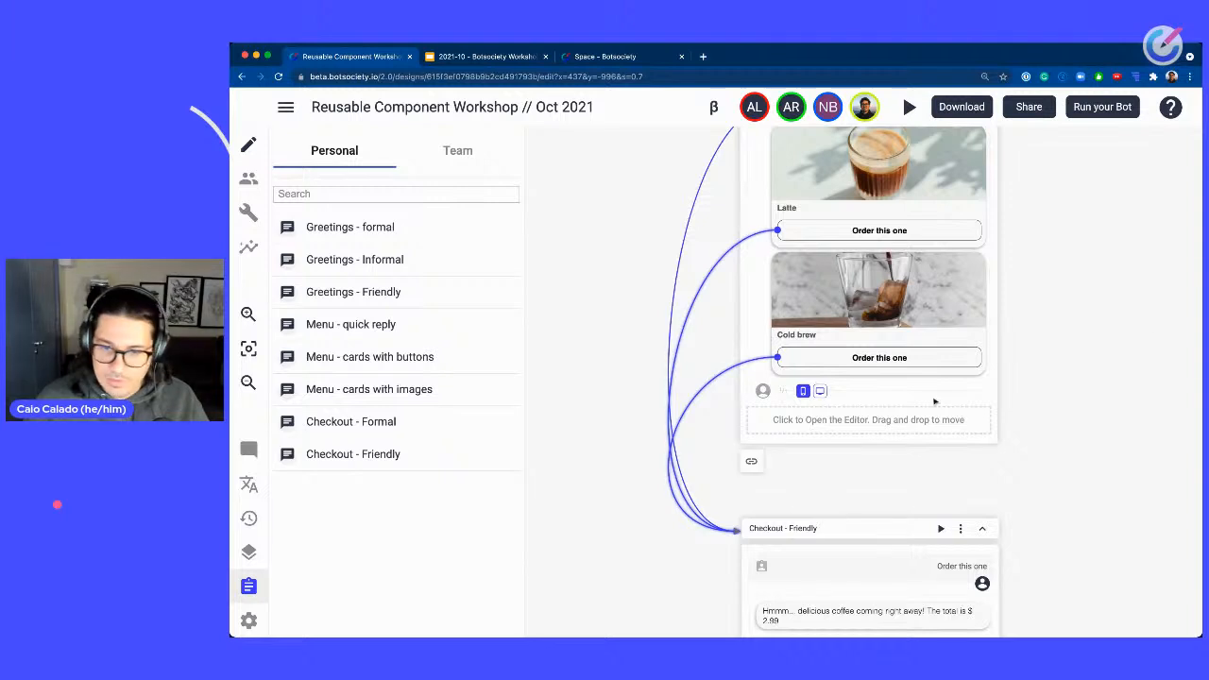
Collapse the menu card carousel back into a horizontal row.
{"action": "left_click_drag", "start_coordinate": [1064, 241], "coordinate": [1058, 408]}
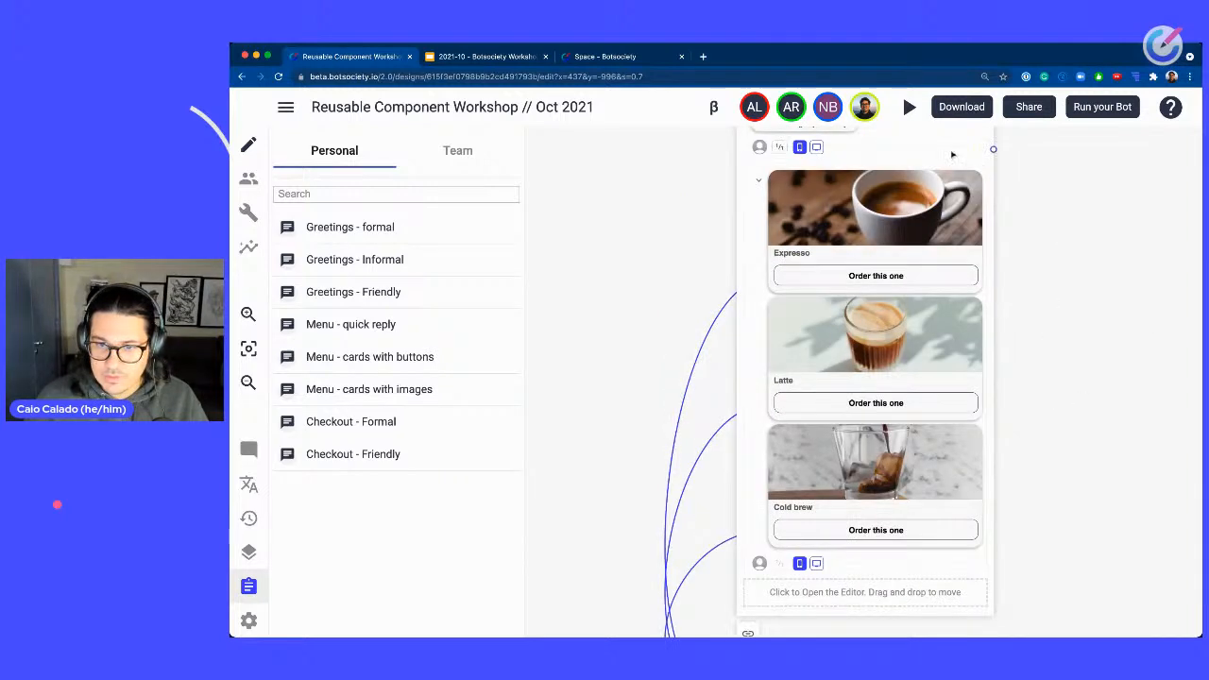
{"action": "left_click", "coordinate": [760, 181]}
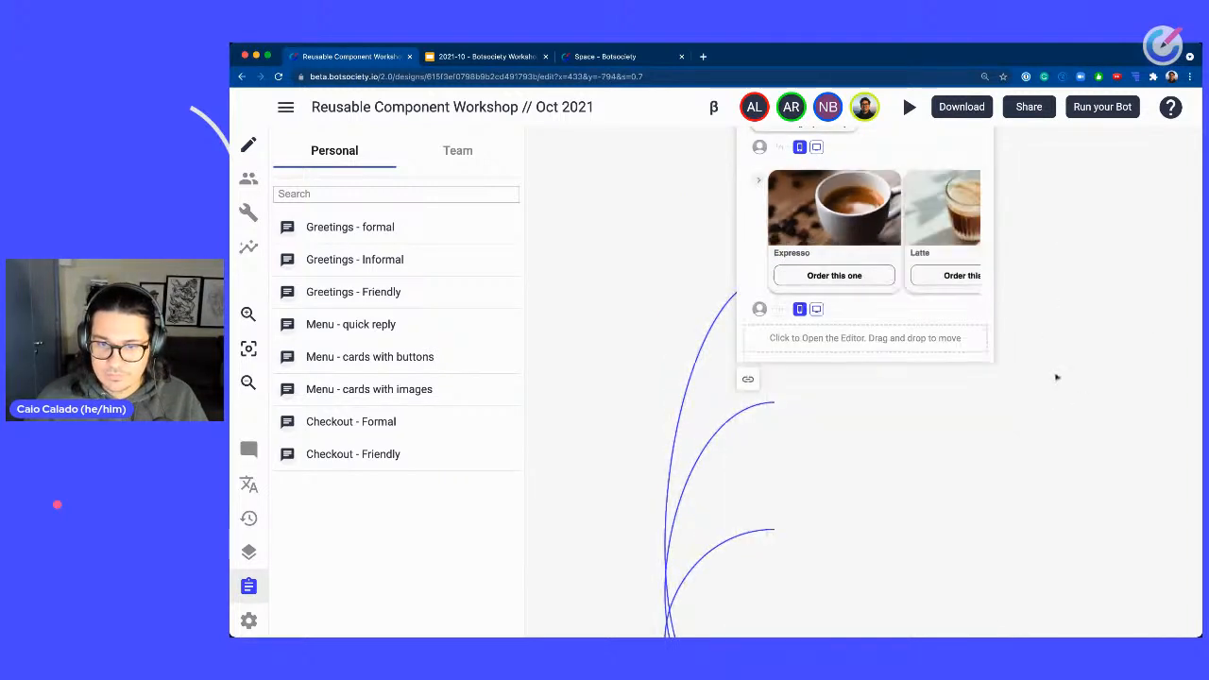
{"action": "left_click_drag", "start_coordinate": [1053, 438], "coordinate": [1051, 254]}
{"action": "left_click_drag", "start_coordinate": [844, 510], "coordinate": [839, 281]}
{"action": "left_click_drag", "start_coordinate": [1048, 231], "coordinate": [1027, 445]}
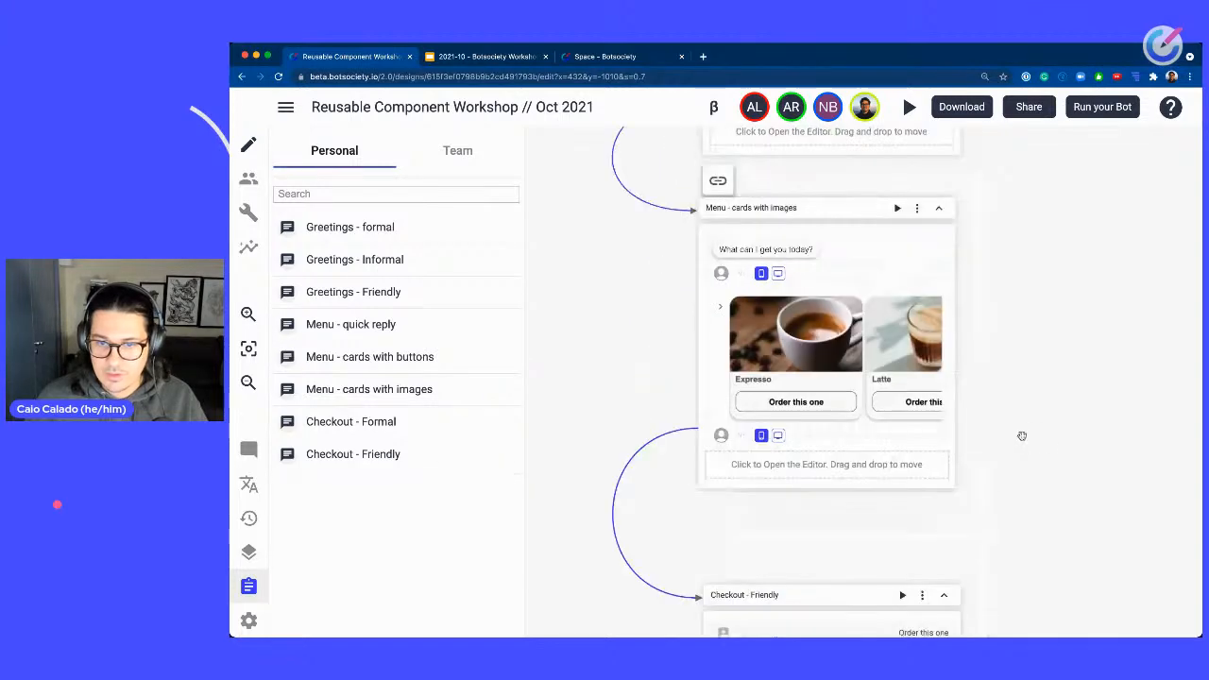
Zoom and pan around the canvas to review the chain of linked paths.
{"action": "scroll", "coordinate": [1023, 427], "scroll_direction": "down", "scroll_amount": 5}
{"action": "scroll", "coordinate": [1102, 483], "scroll_direction": "up", "scroll_amount": 5}
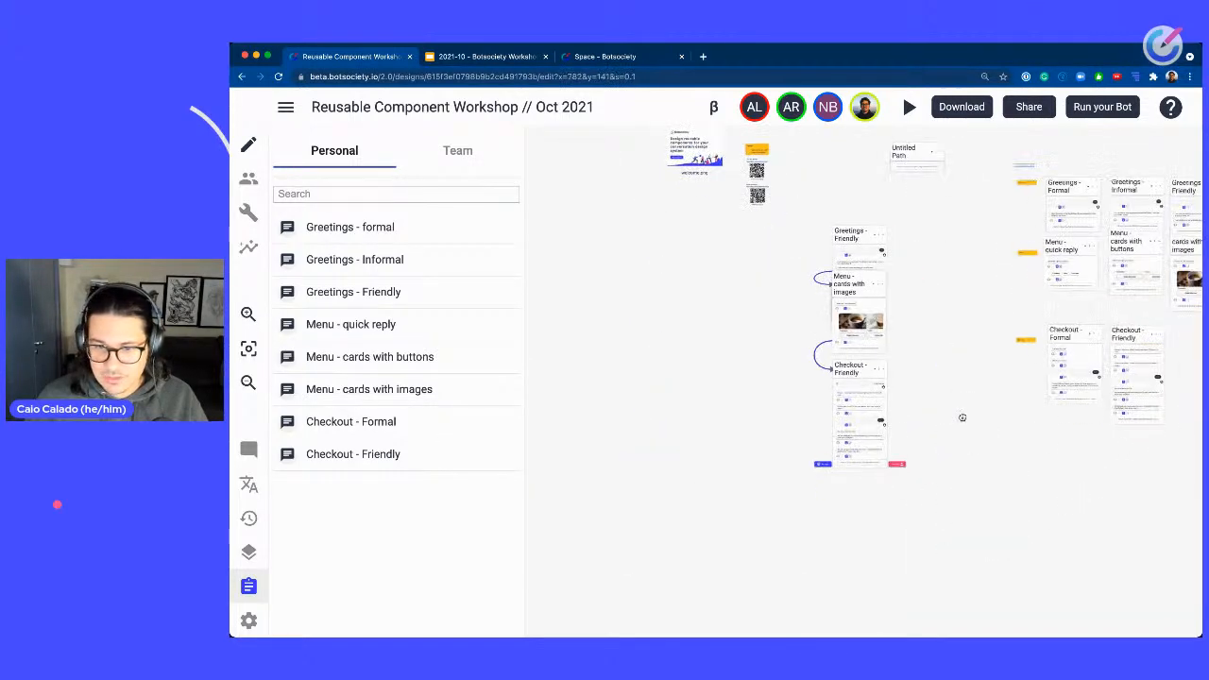
{"action": "scroll", "coordinate": [907, 332], "scroll_direction": "up", "scroll_amount": 5}
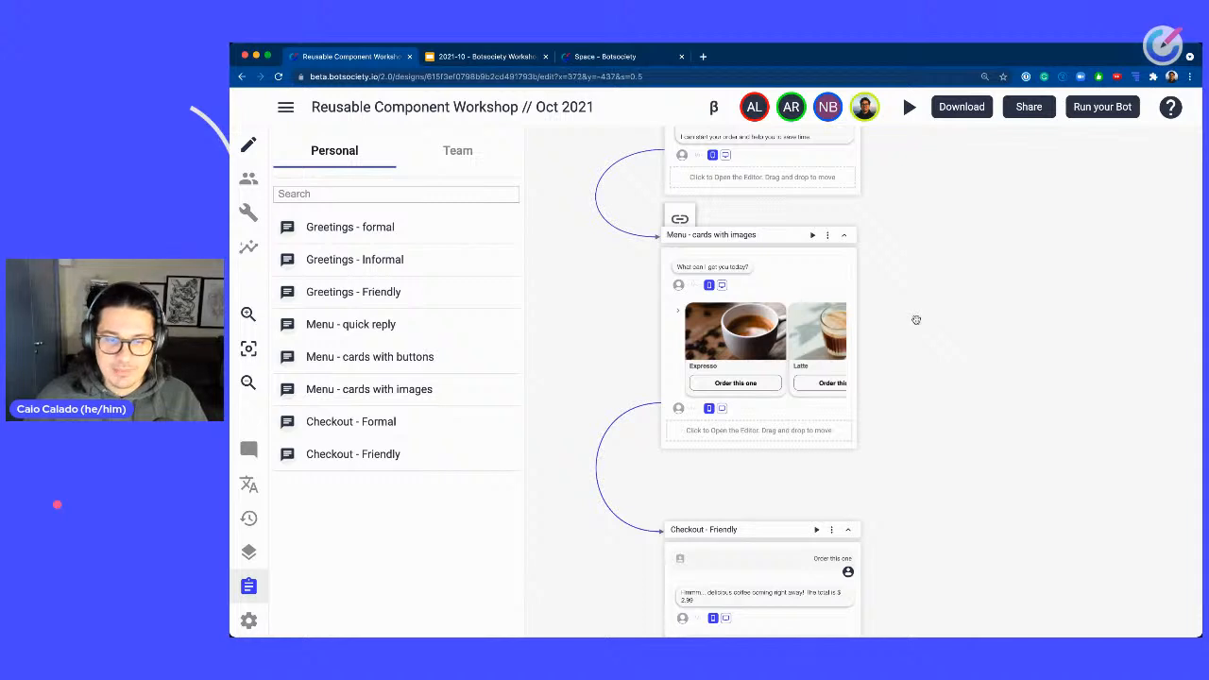
{"action": "left_click_drag", "start_coordinate": [915, 319], "coordinate": [878, 314]}
{"action": "scroll", "coordinate": [920, 318], "scroll_direction": "down", "scroll_amount": 5}
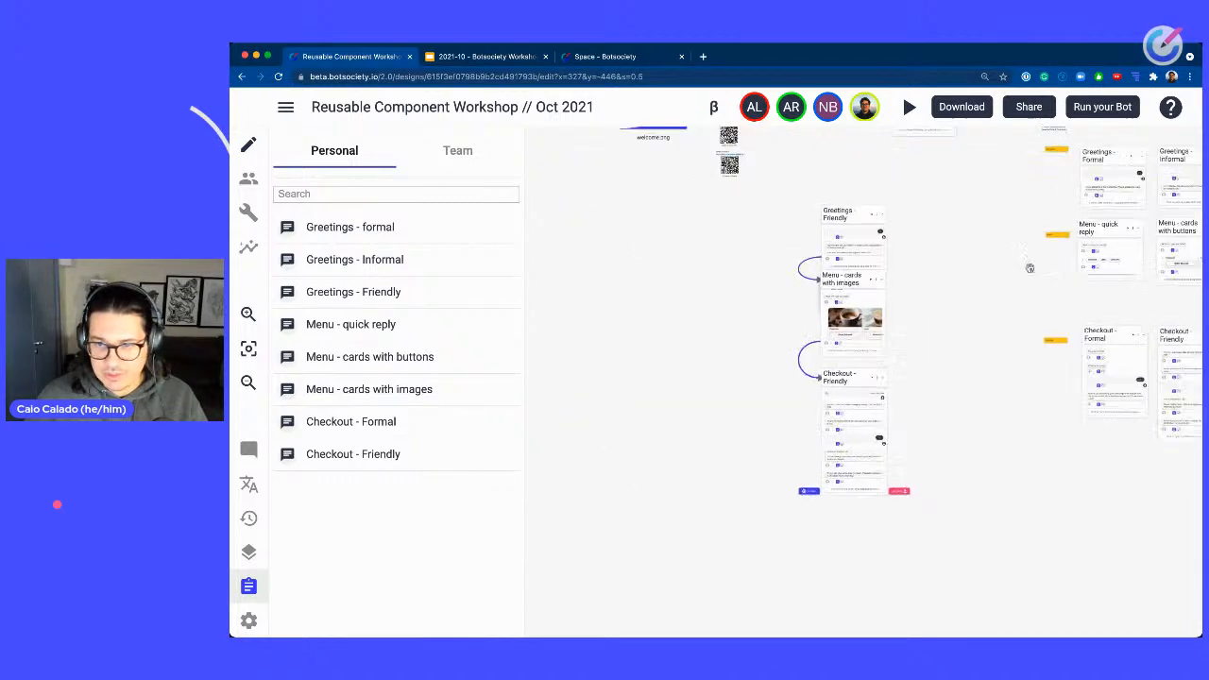
{"action": "left_click_drag", "start_coordinate": [777, 194], "coordinate": [941, 546]}
{"action": "left_click_drag", "start_coordinate": [878, 306], "coordinate": [721, 424]}
{"action": "left_click", "coordinate": [896, 250]}
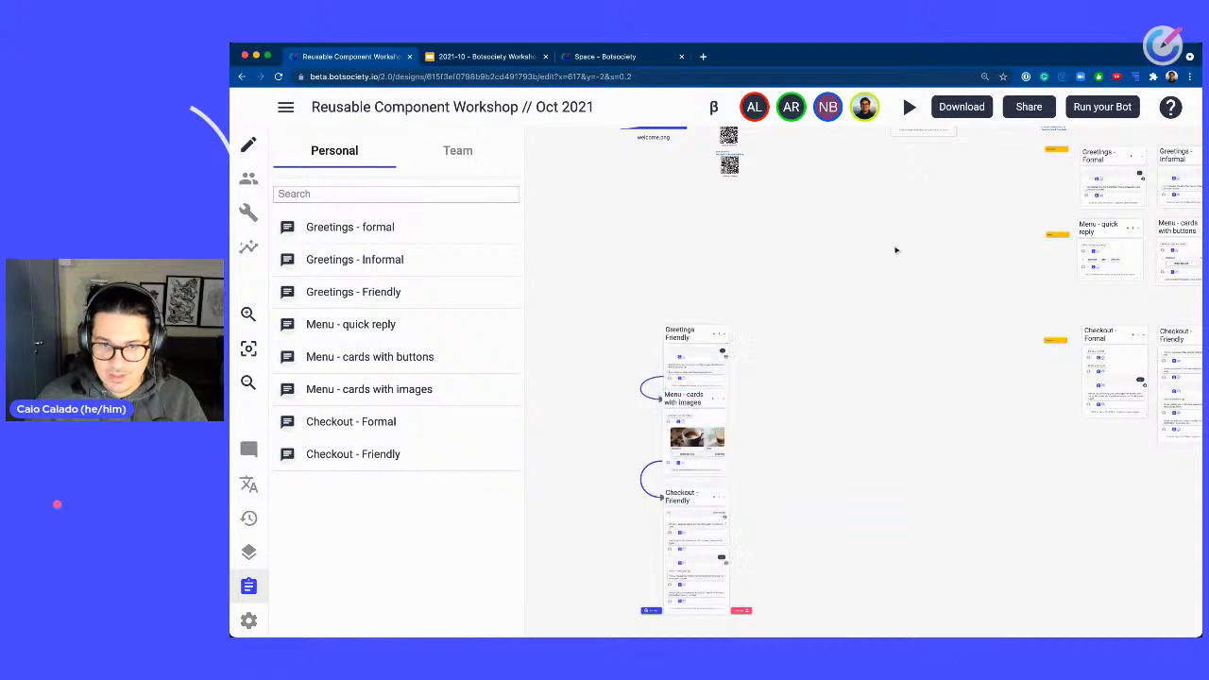
{"action": "left_click_drag", "start_coordinate": [890, 263], "coordinate": [858, 369]}
Mark the Greetings - Friendly path as the starting path.
{"action": "scroll", "coordinate": [879, 319], "scroll_direction": "up", "scroll_amount": 5}
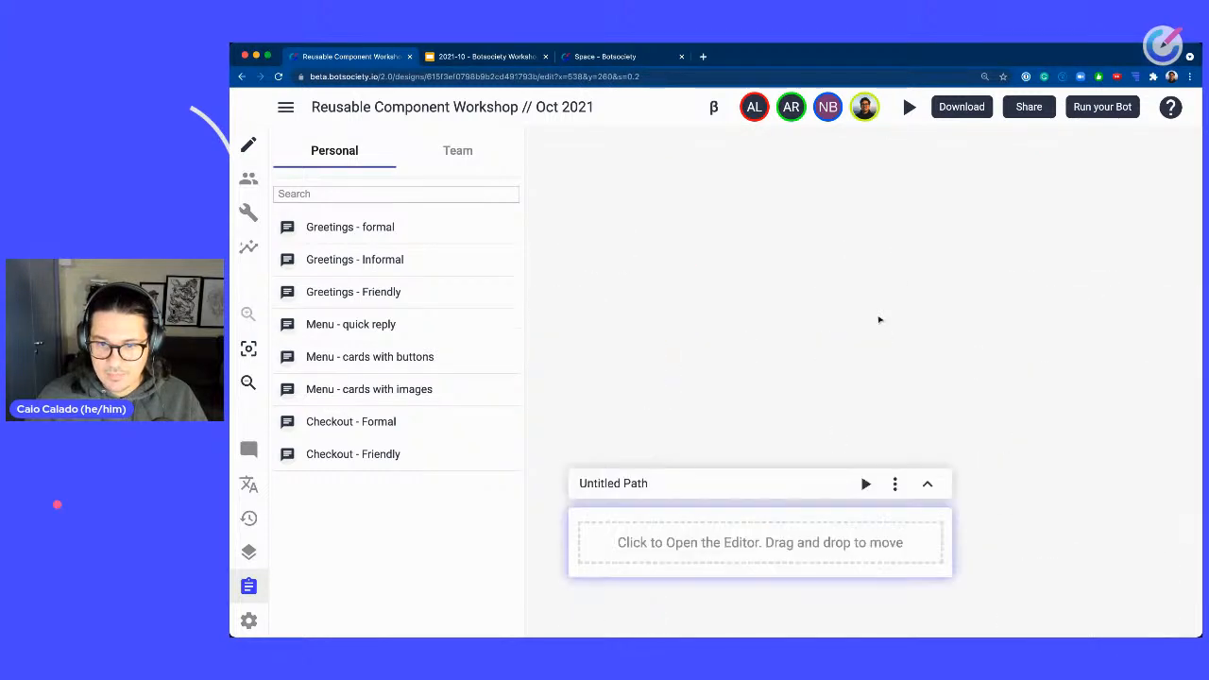
{"action": "scroll", "coordinate": [787, 344], "scroll_direction": "down", "scroll_amount": 5}
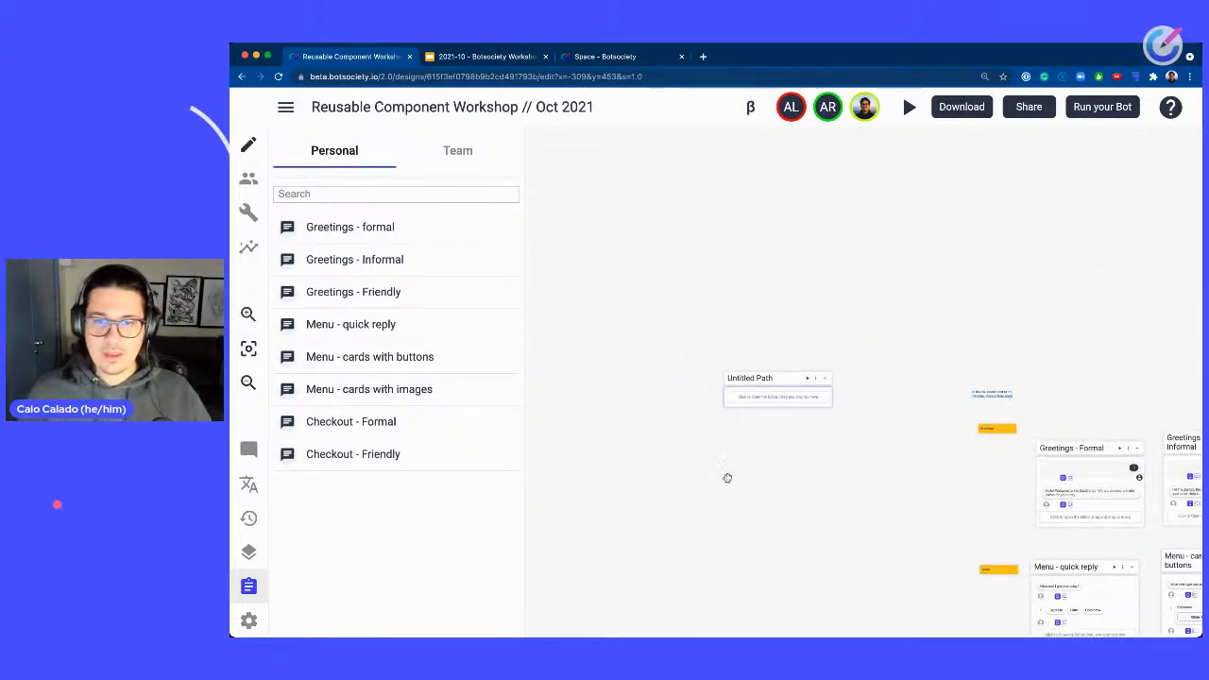
{"action": "left_click_drag", "start_coordinate": [727, 479], "coordinate": [1030, 121]}
{"action": "scroll", "coordinate": [796, 198], "scroll_direction": "up", "scroll_amount": 5}
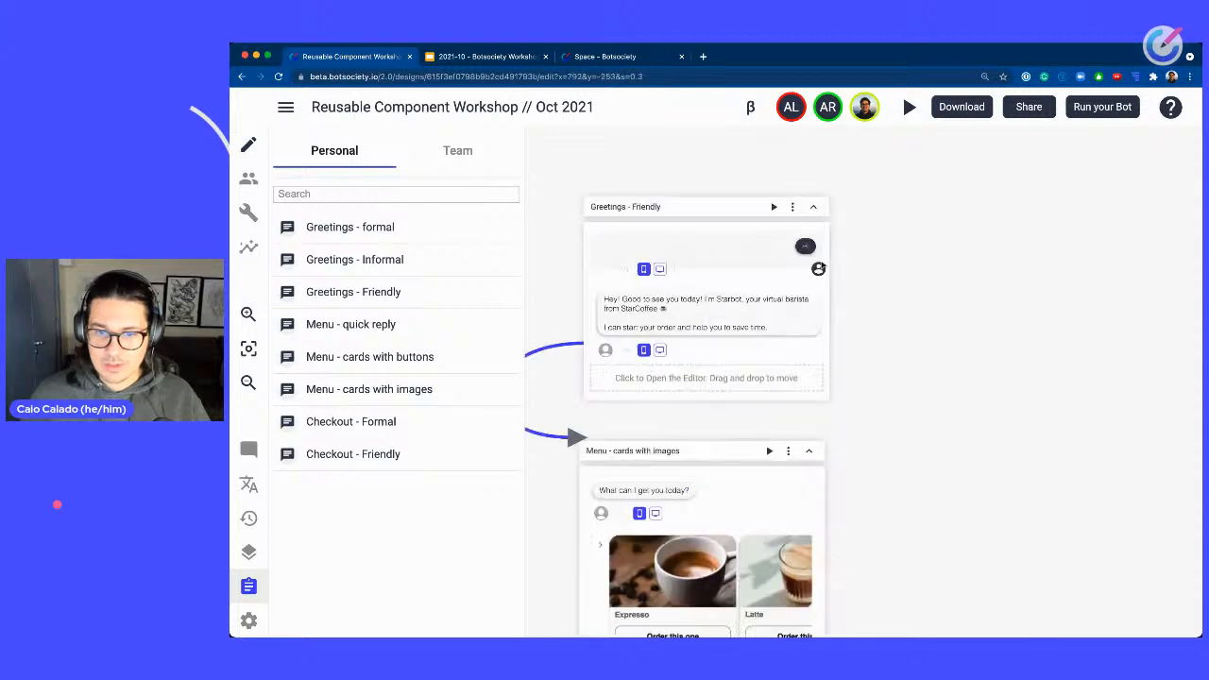
{"action": "left_click", "coordinate": [785, 192]}
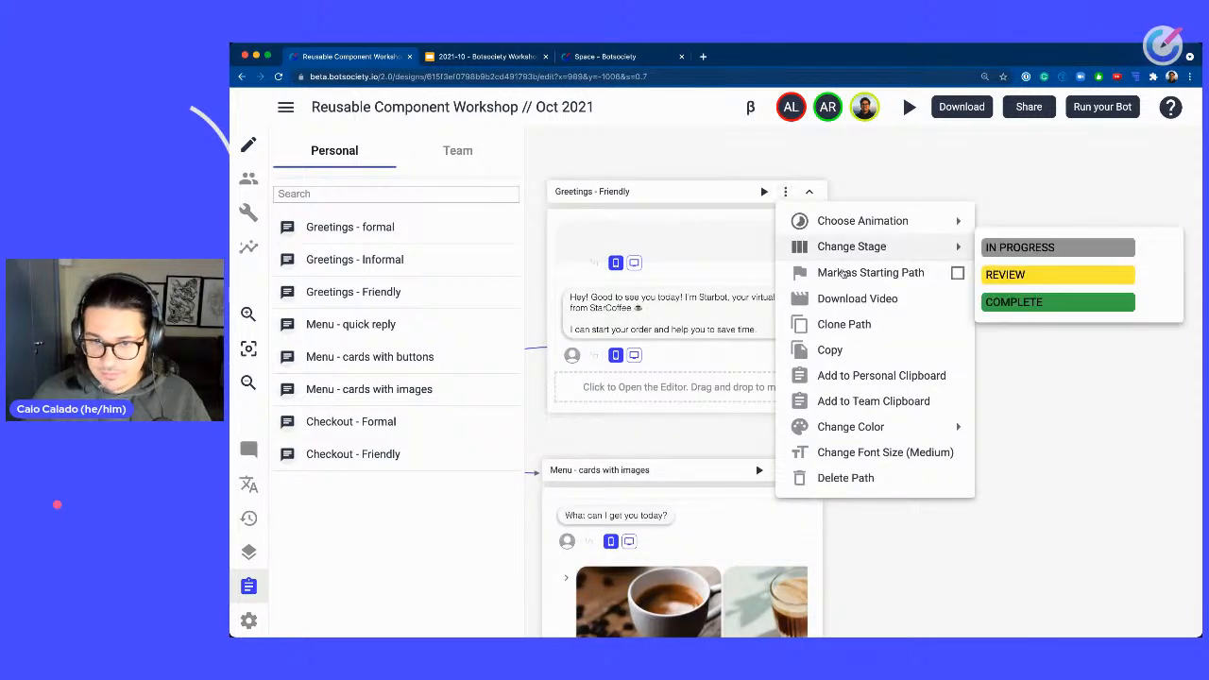
{"action": "left_click", "coordinate": [844, 275]}
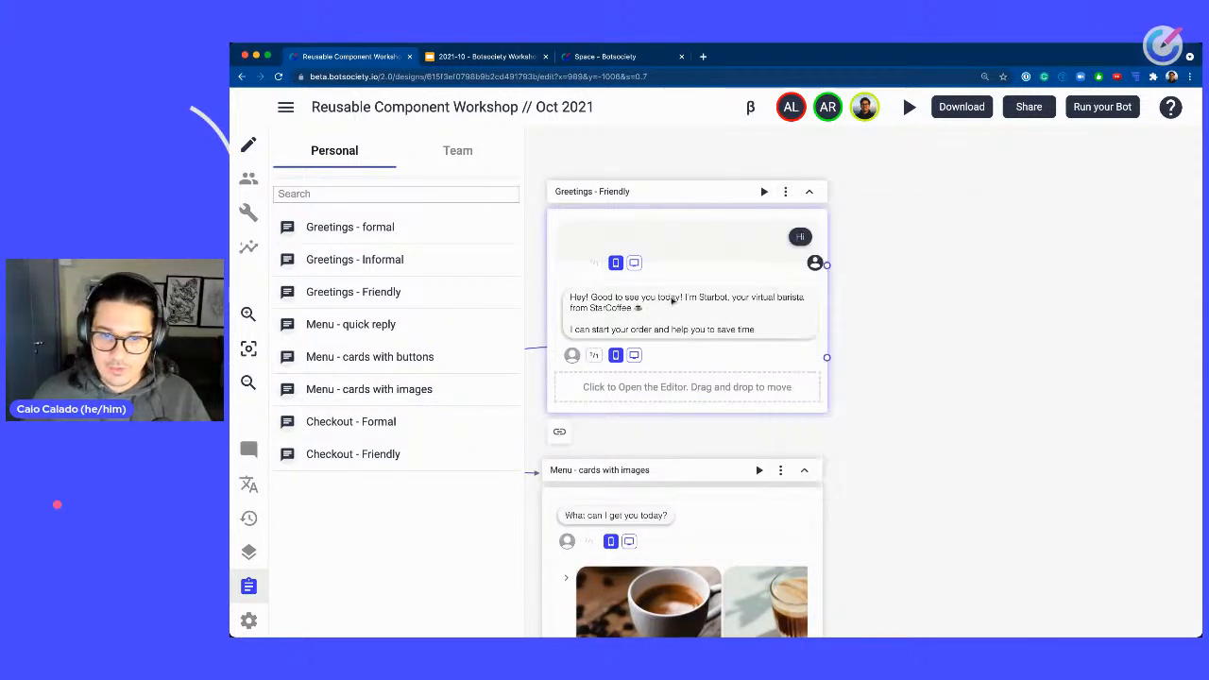
Delete the empty Untitled Path from the canvas.
{"action": "scroll", "coordinate": [1005, 200], "scroll_direction": "down", "scroll_amount": 4}
{"action": "left_click_drag", "start_coordinate": [1036, 230], "coordinate": [858, 480]}
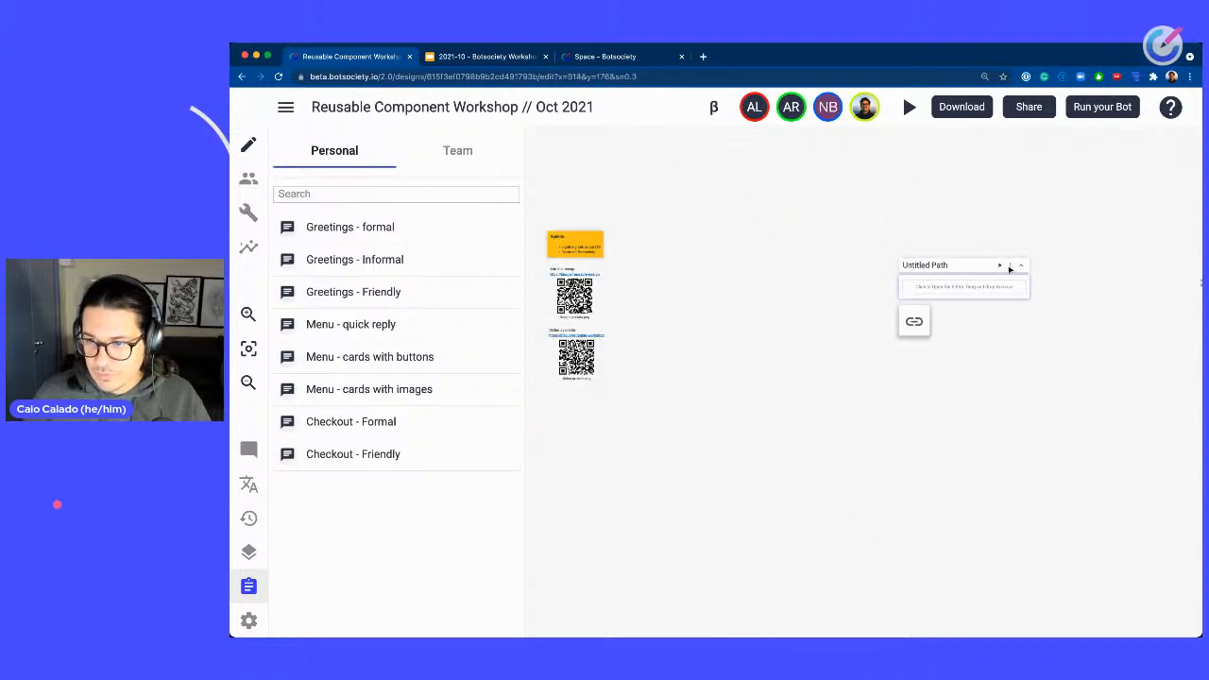
{"action": "left_click", "coordinate": [1010, 266]}
{"action": "left_click", "coordinate": [888, 547]}
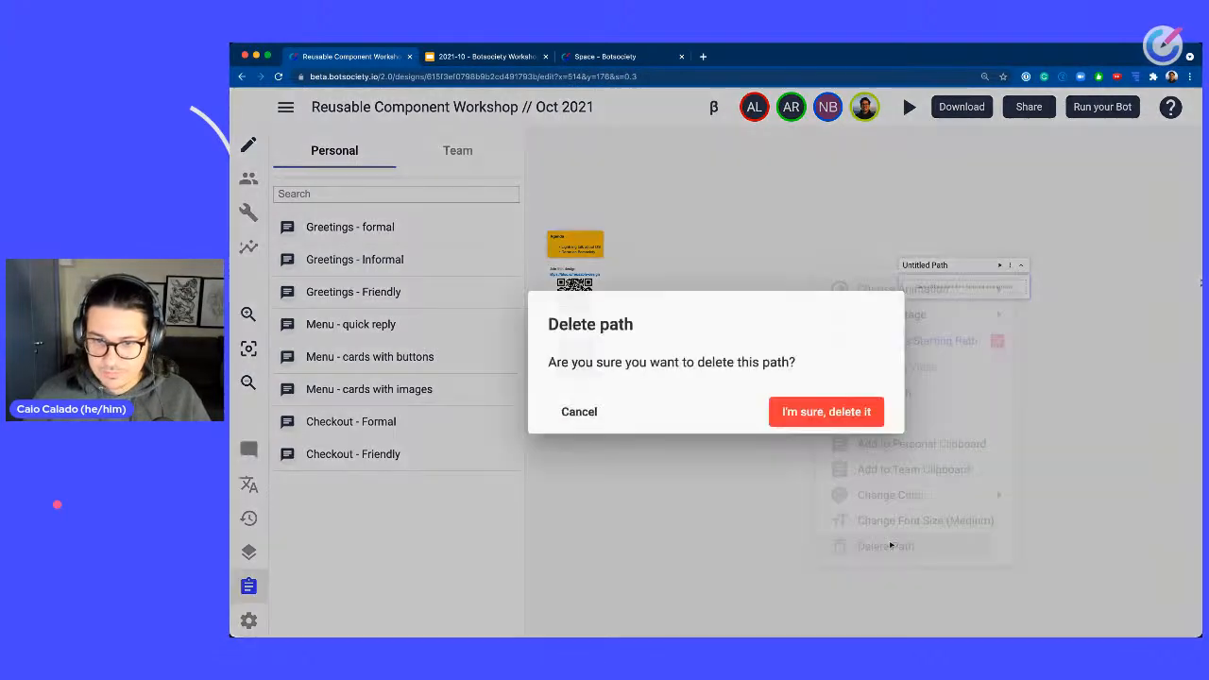
{"action": "left_click", "coordinate": [820, 416]}
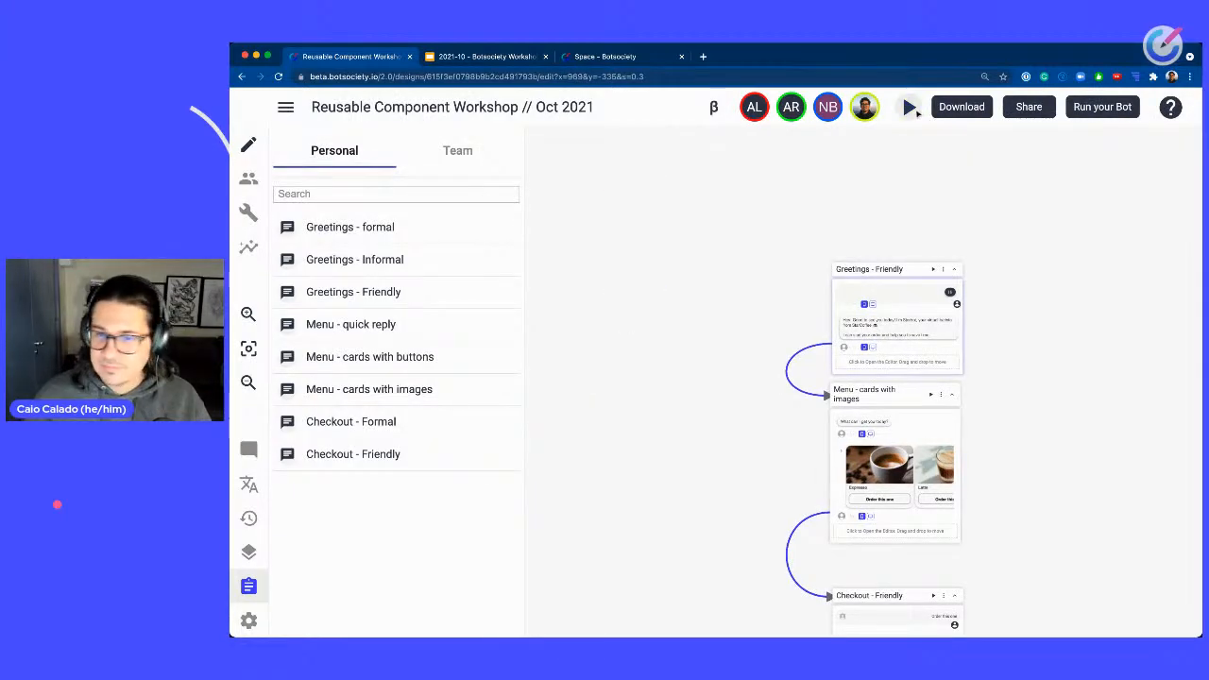
Play the connected conversation in the preview, choosing the Order this one scenario, then stop it.
{"action": "left_click", "coordinate": [910, 106]}
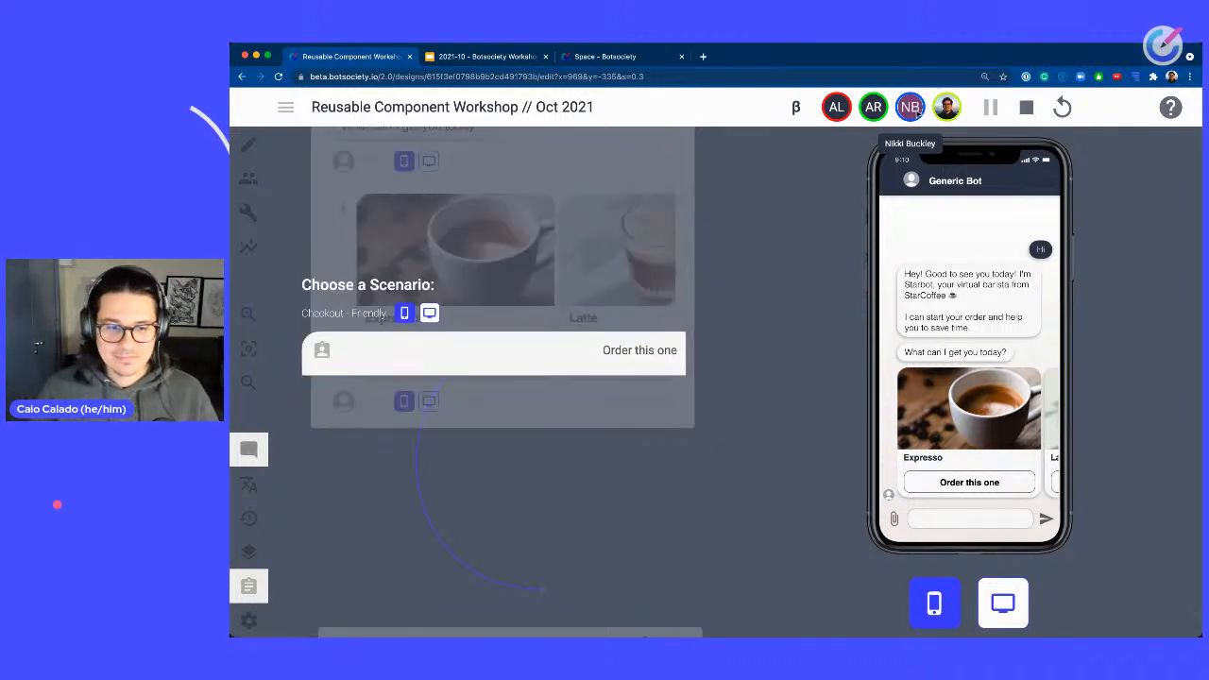
{"action": "left_click", "coordinate": [658, 351]}
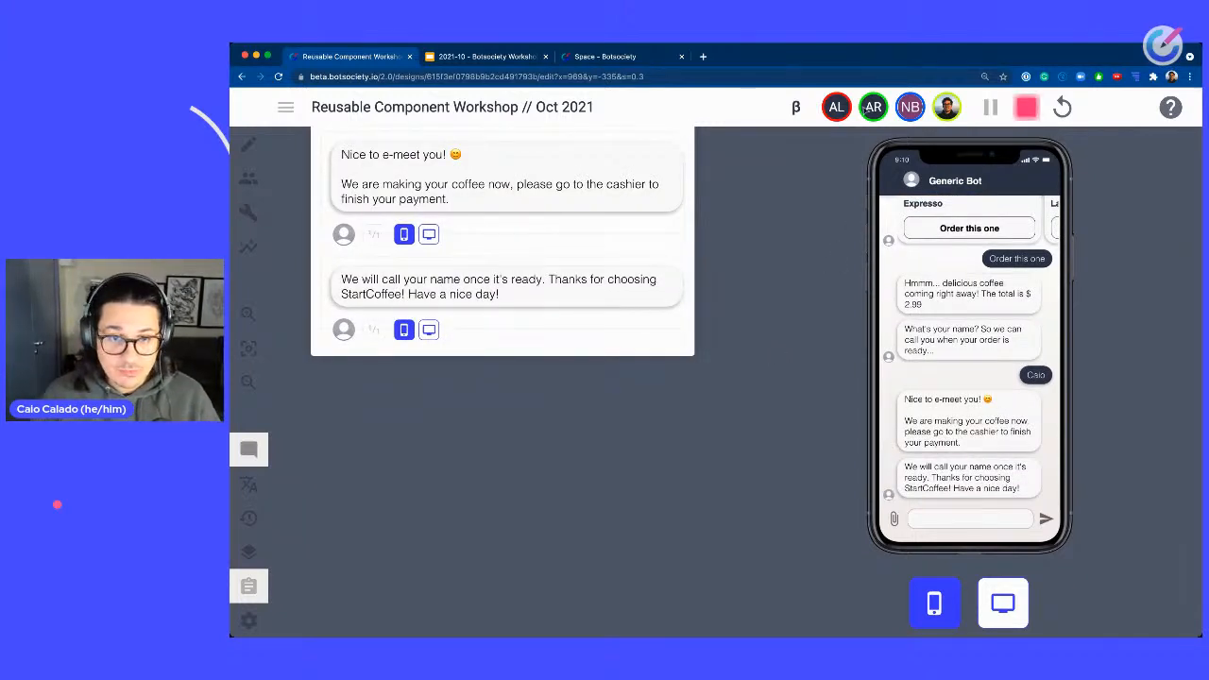
{"action": "left_click", "coordinate": [1020, 114]}
Switch to the Space tab and open the Default project in the Example space.
{"action": "left_click", "coordinate": [605, 57]}
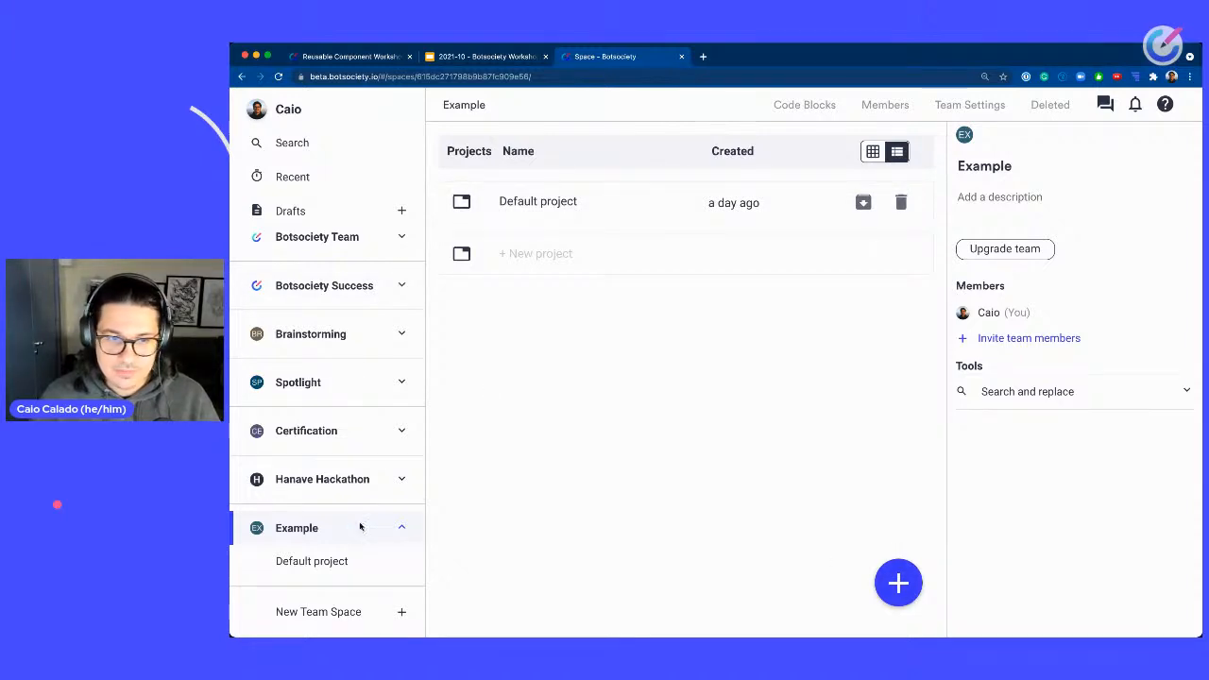
{"action": "mouse_move", "coordinate": [900, 586]}
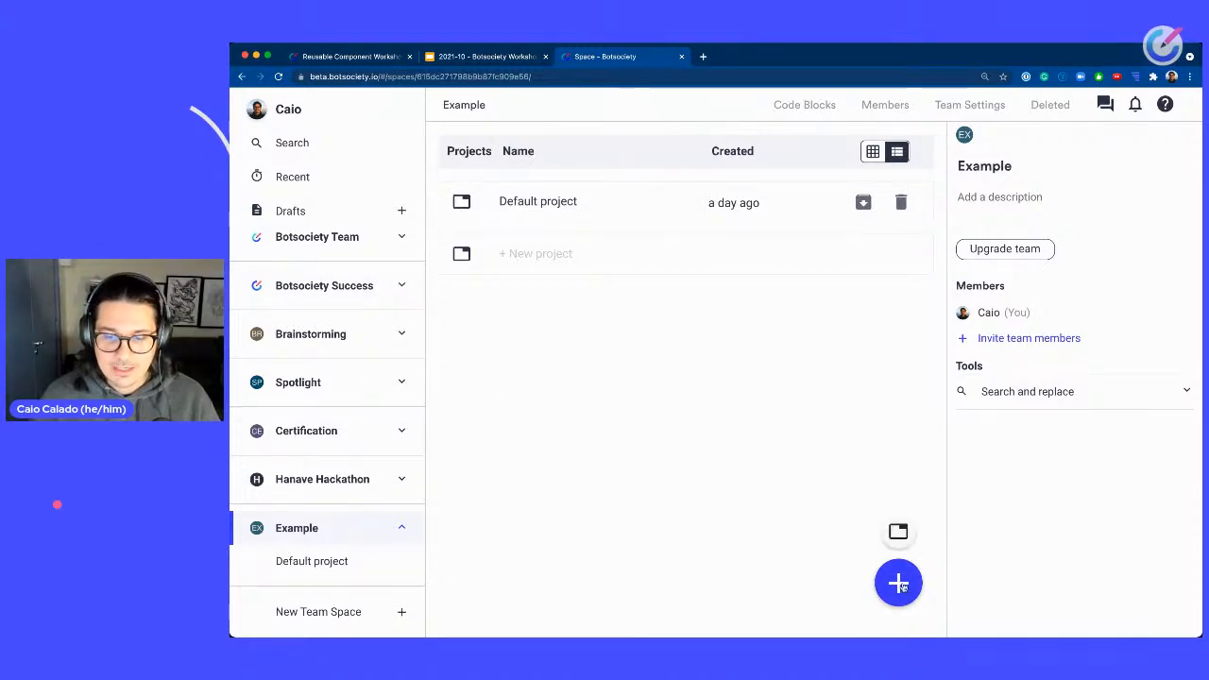
{"action": "left_click", "coordinate": [586, 253]}
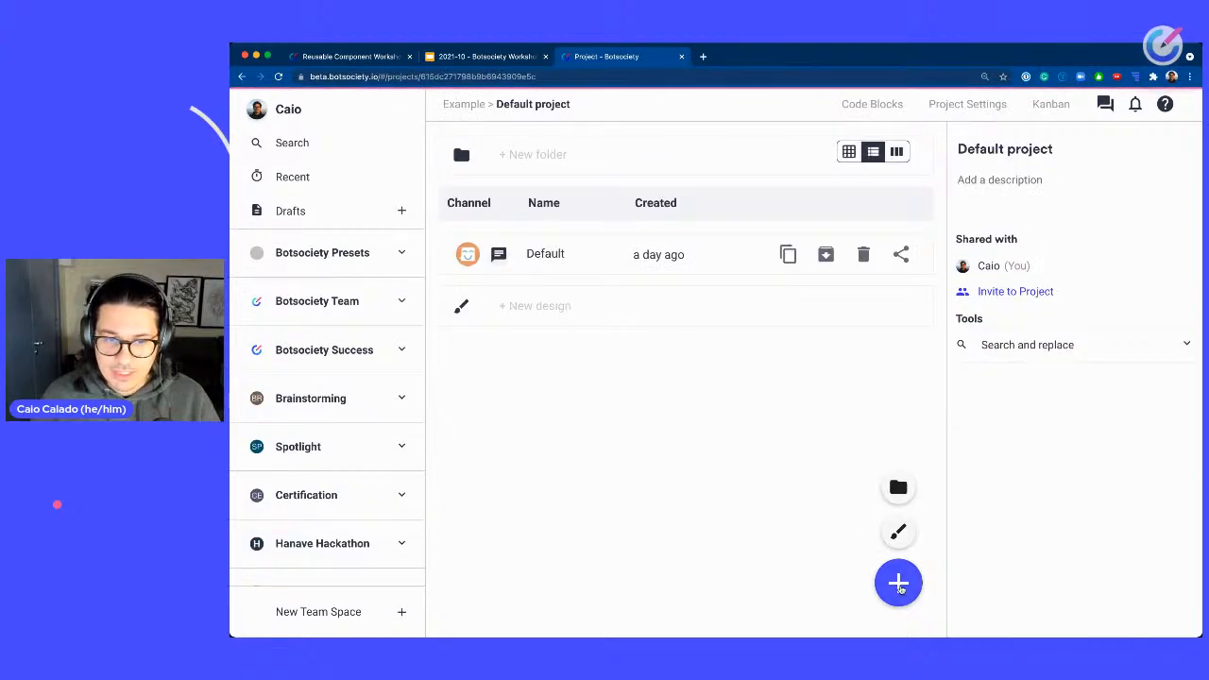
Create a new design in the project using the default preset and the Empty Template.
{"action": "mouse_move", "coordinate": [898, 583]}
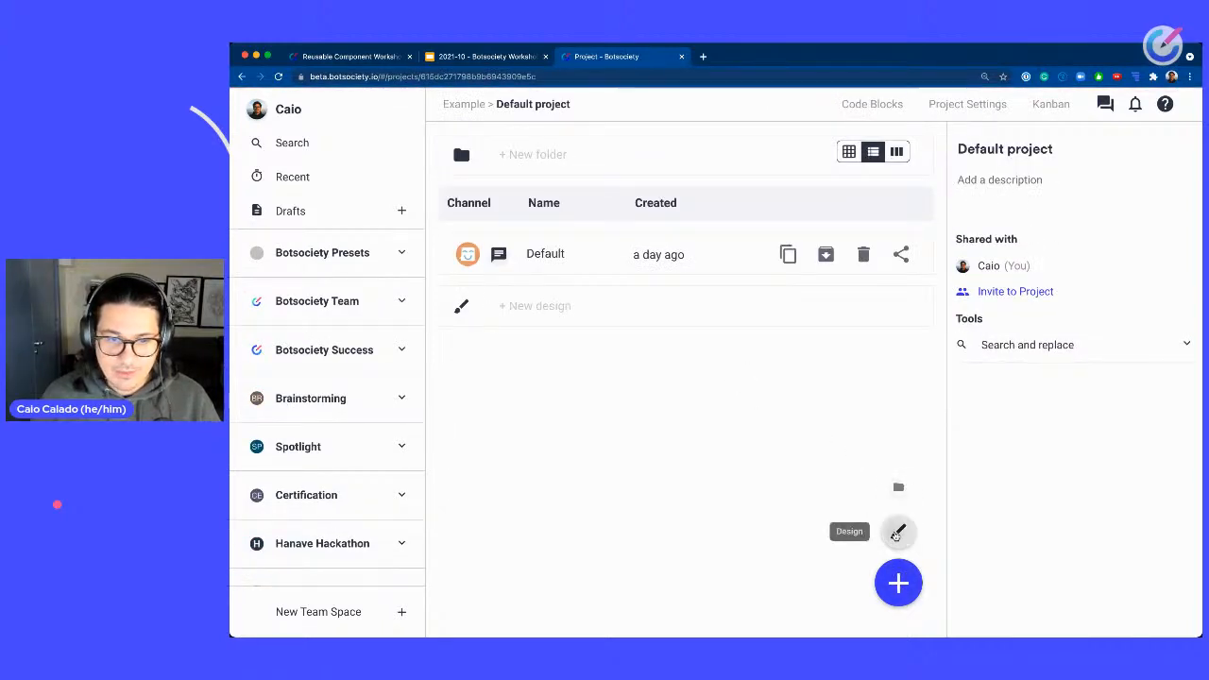
{"action": "left_click", "coordinate": [898, 532]}
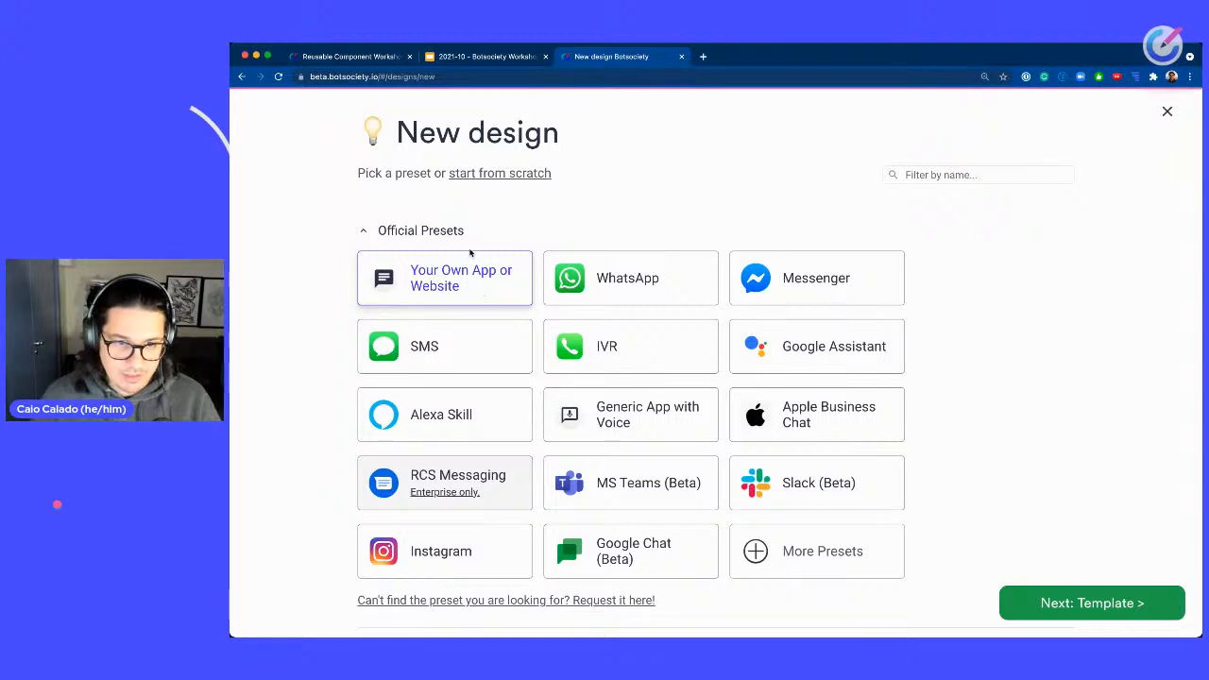
{"action": "left_click", "coordinate": [1077, 602]}
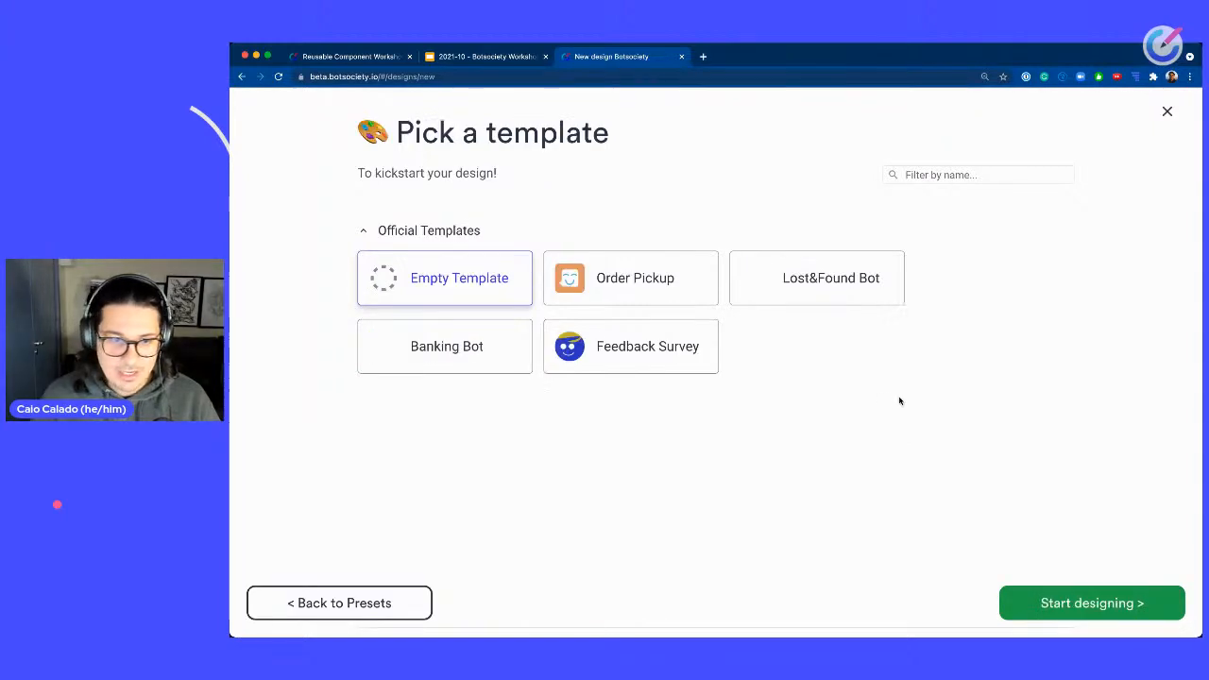
{"action": "left_click", "coordinate": [1137, 613]}
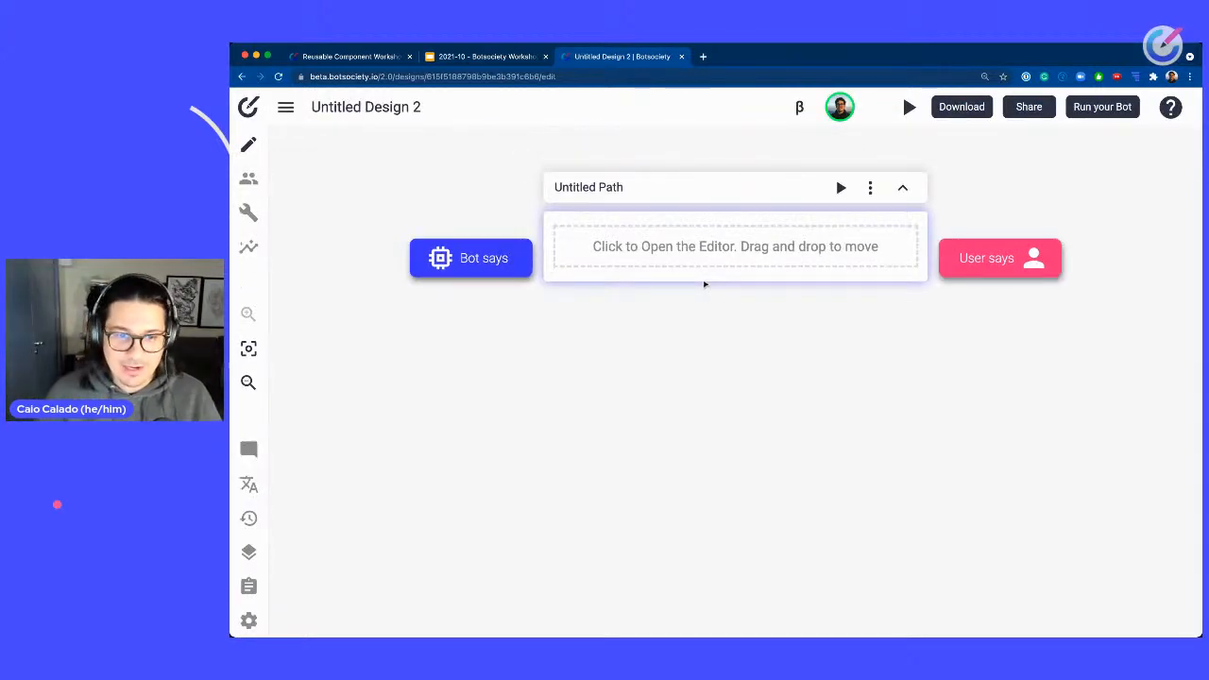
Open the personal clipboard in the new design and add the Checkout - formal path to the canvas.
{"action": "left_click", "coordinate": [248, 586]}
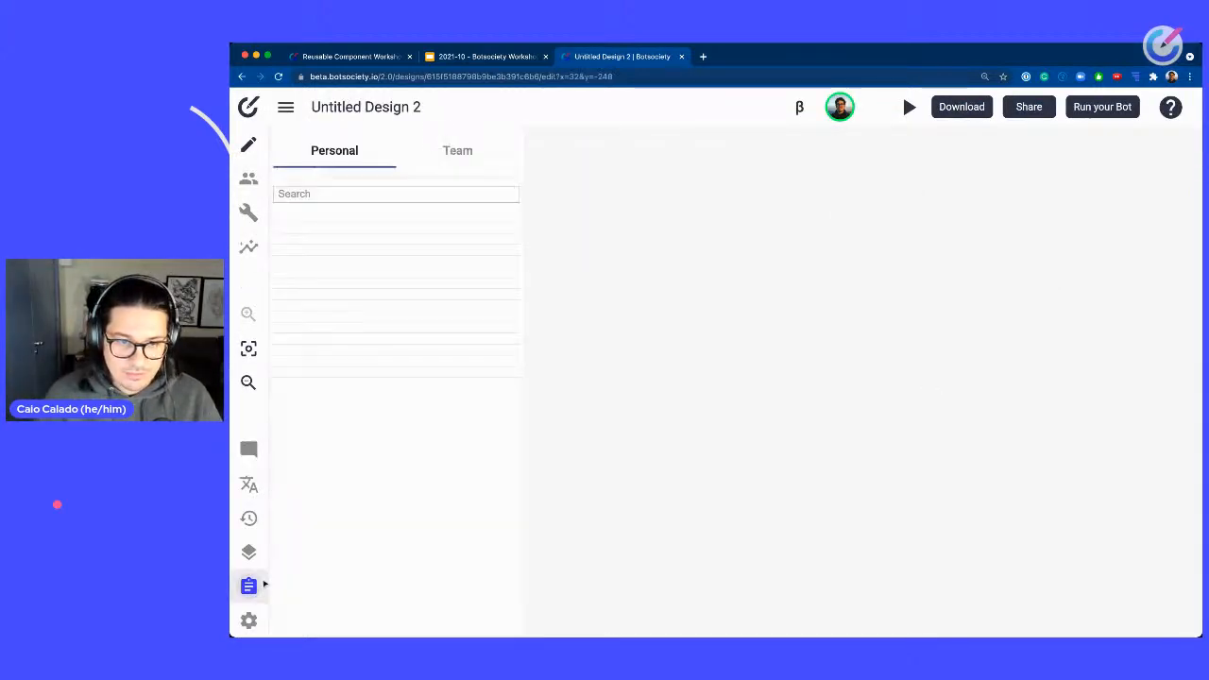
{"action": "scroll", "coordinate": [410, 507], "scroll_direction": "down", "scroll_amount": 3}
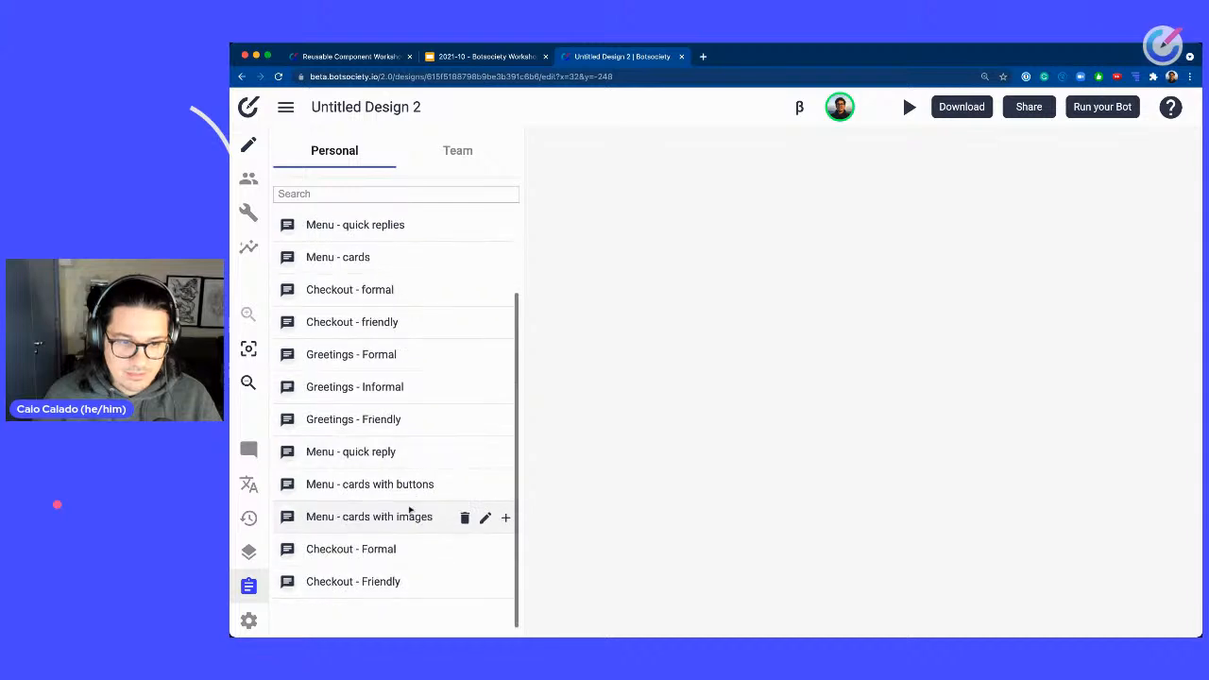
{"action": "scroll", "coordinate": [410, 513], "scroll_direction": "up", "scroll_amount": 3}
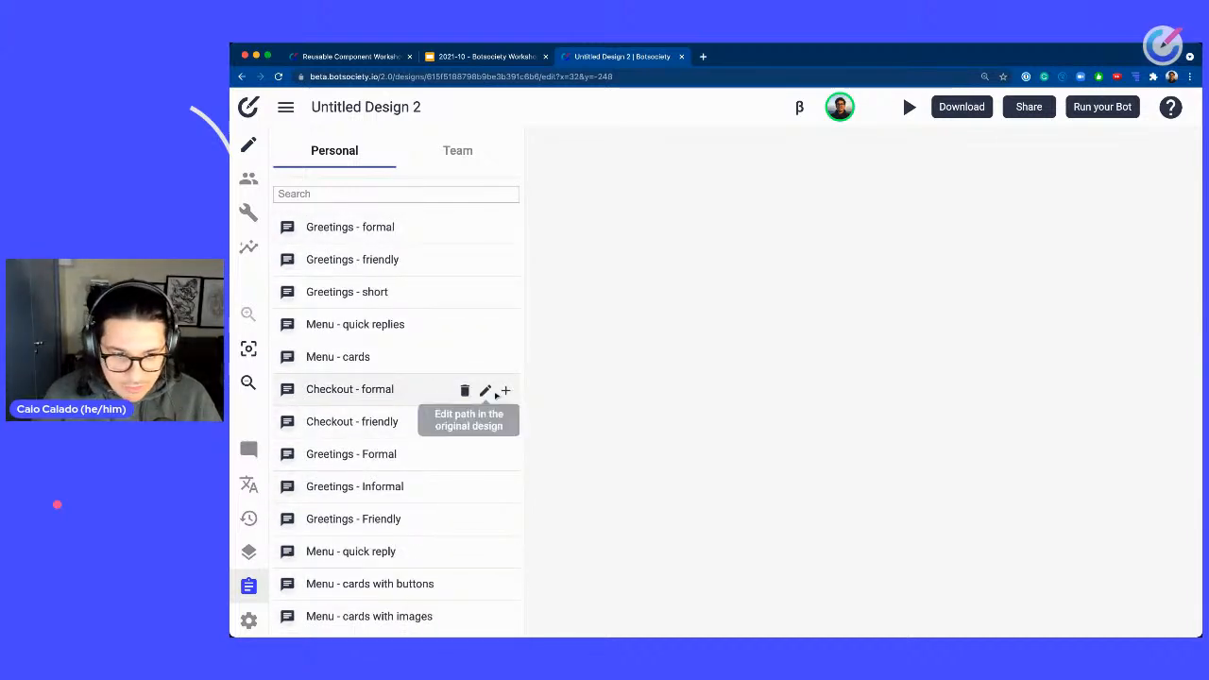
{"action": "left_click", "coordinate": [506, 391]}
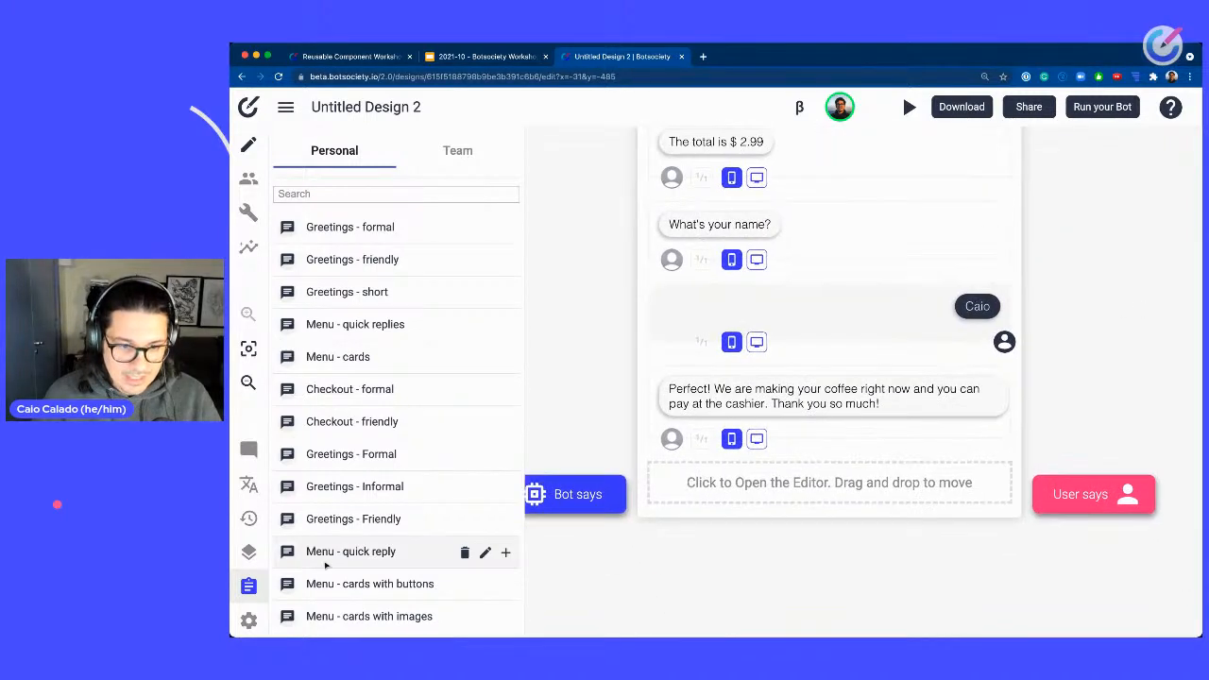
Place the Greetings - Friendly clipboard path onto the canvas beside the checkout path.
{"action": "scroll", "coordinate": [357, 524], "scroll_direction": "down", "scroll_amount": 2}
{"action": "scroll", "coordinate": [358, 524], "scroll_direction": "up", "scroll_amount": 2}
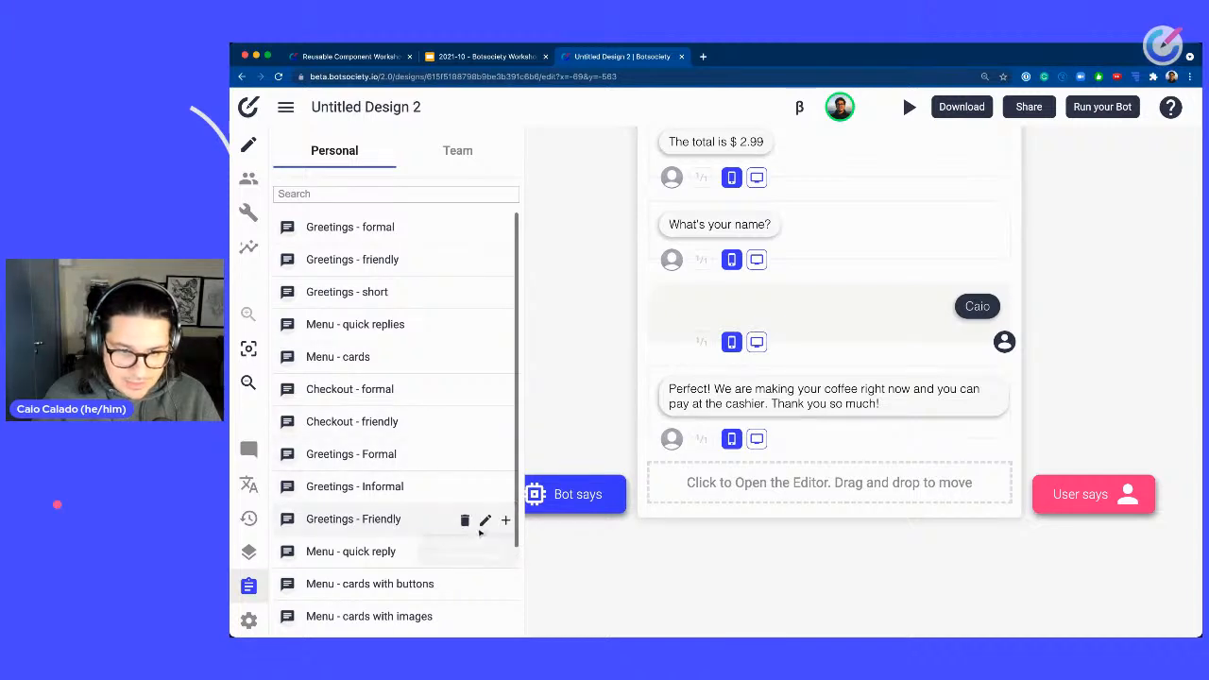
{"action": "left_click_drag", "start_coordinate": [504, 520], "coordinate": [903, 389]}
{"action": "scroll", "coordinate": [904, 389], "scroll_direction": "right", "scroll_amount": 6}
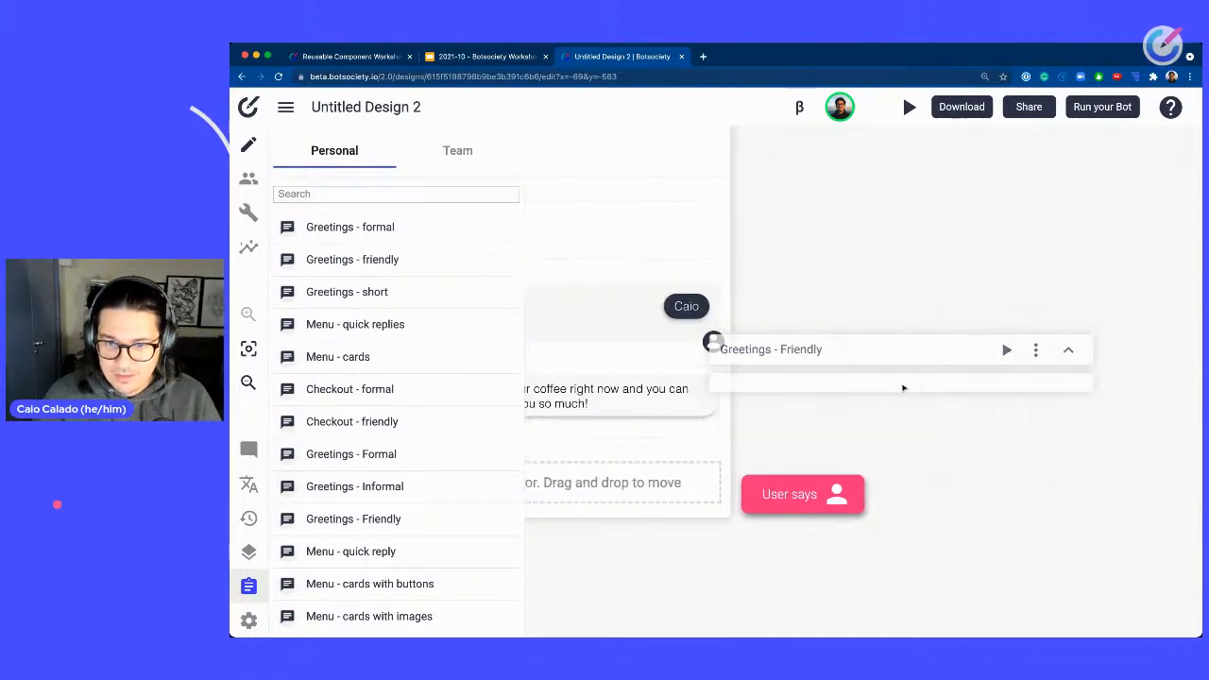
{"action": "left_click", "coordinate": [983, 373]}
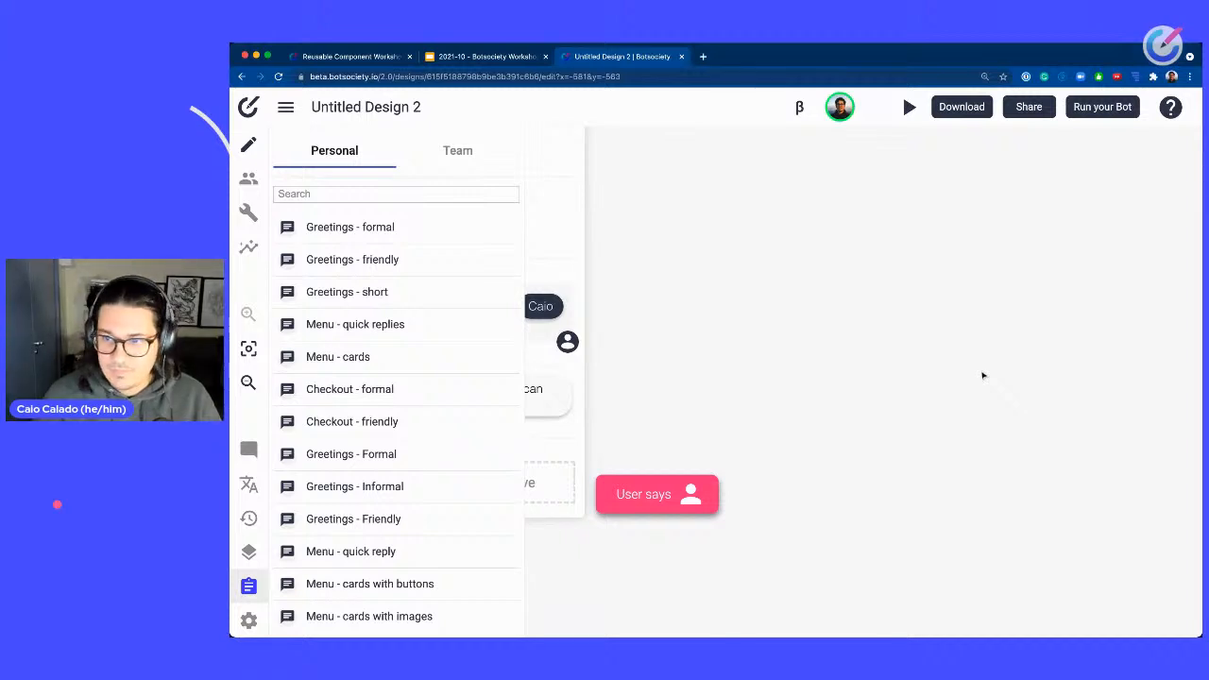
Open the Greetings - Informal clipboard path for editing in its original design.
{"action": "scroll", "coordinate": [829, 258], "scroll_direction": "down", "scroll_amount": 2}
{"action": "scroll", "coordinate": [826, 262], "scroll_direction": "down", "scroll_amount": 3}
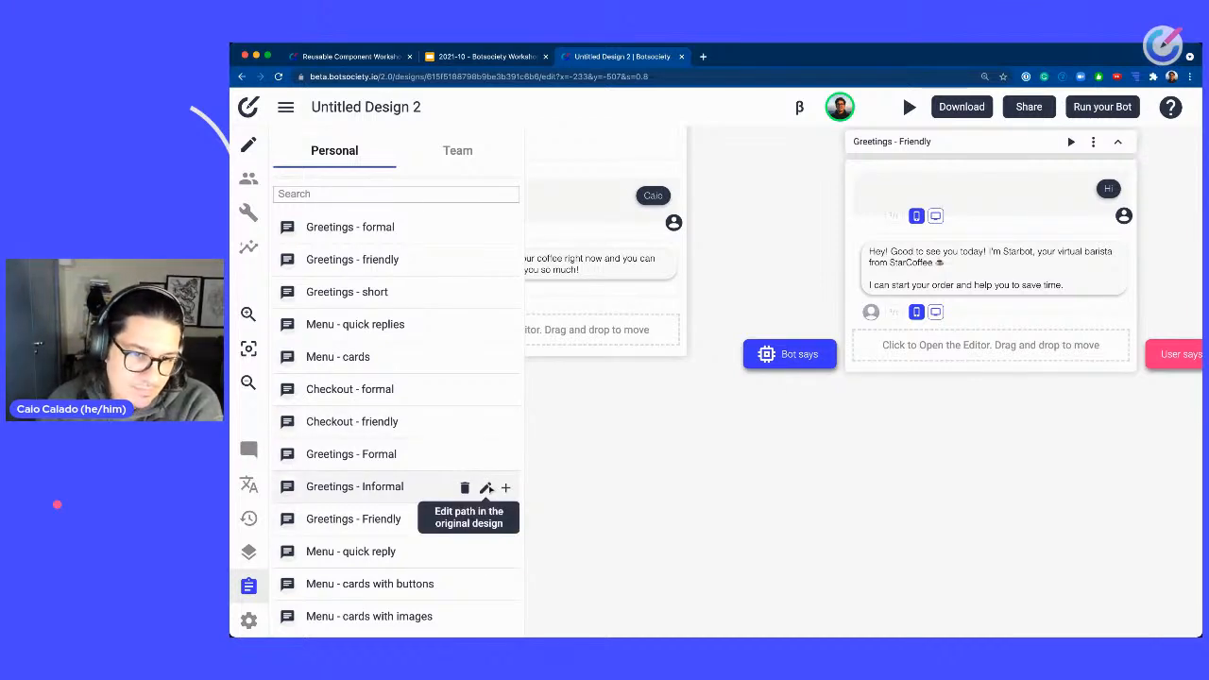
{"action": "left_click", "coordinate": [486, 488]}
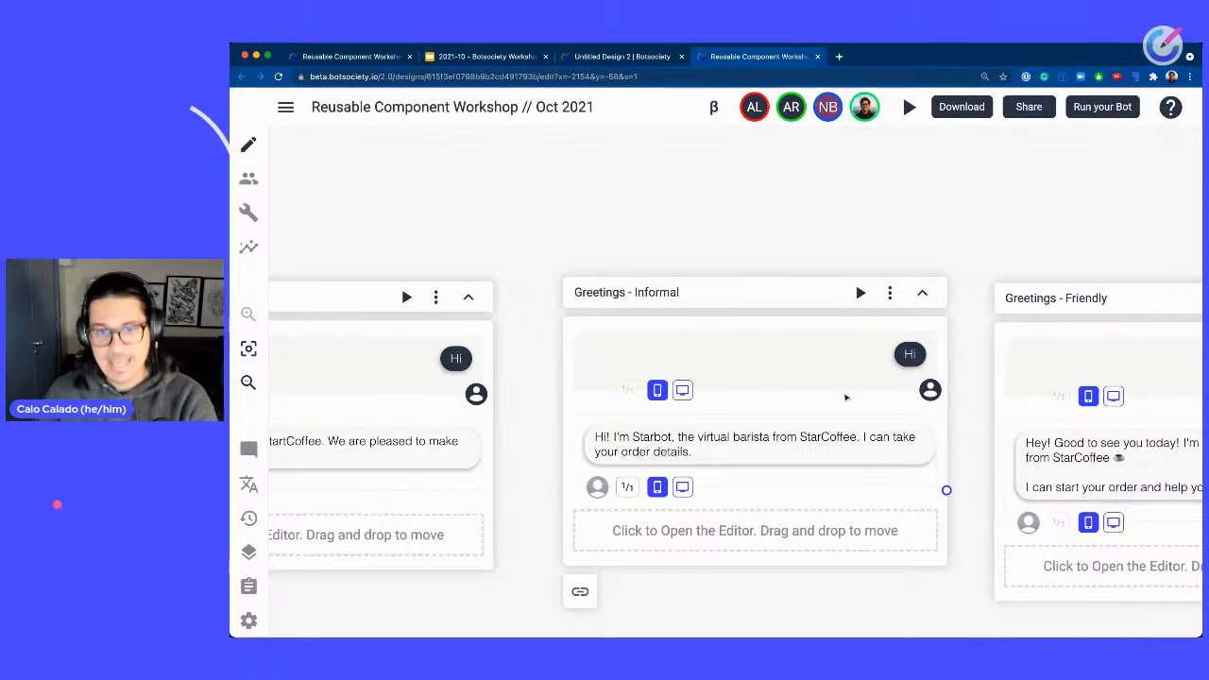
{"action": "scroll", "coordinate": [630, 225], "scroll_direction": "left", "scroll_amount": 5}
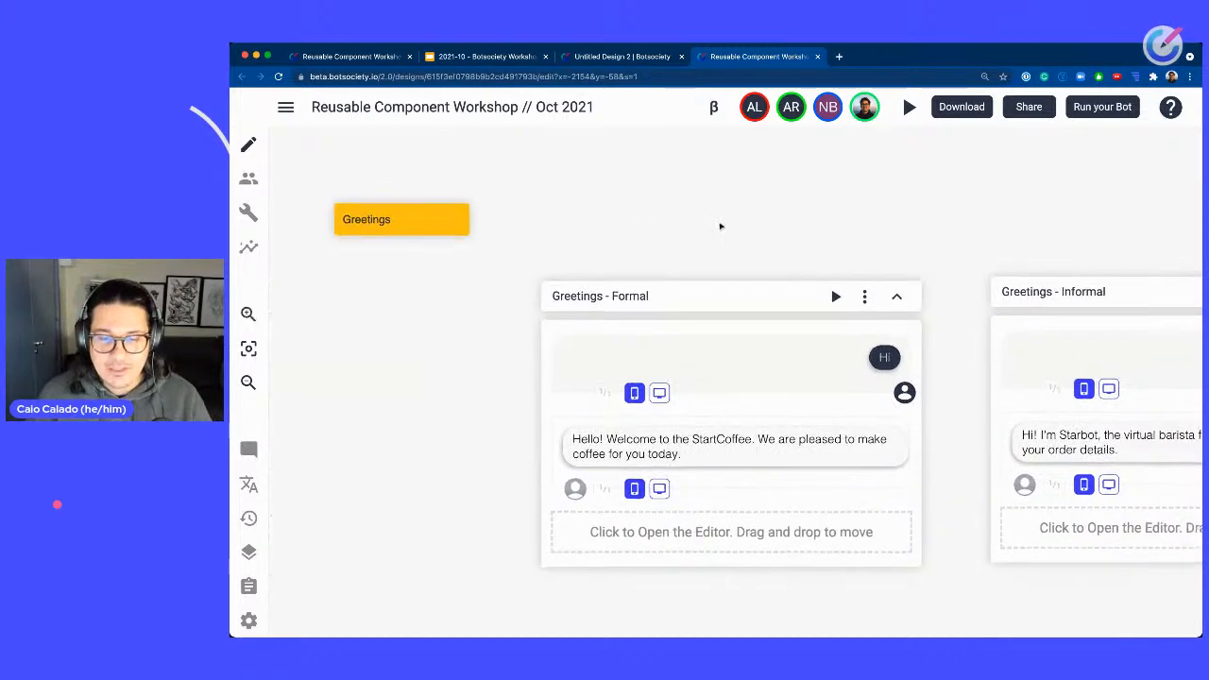
{"action": "scroll", "coordinate": [721, 226], "scroll_direction": "down", "scroll_amount": 3}
{"action": "scroll", "coordinate": [721, 226], "scroll_direction": "up", "scroll_amount": 1}
{"action": "scroll", "coordinate": [834, 227], "scroll_direction": "up", "scroll_amount": 1}
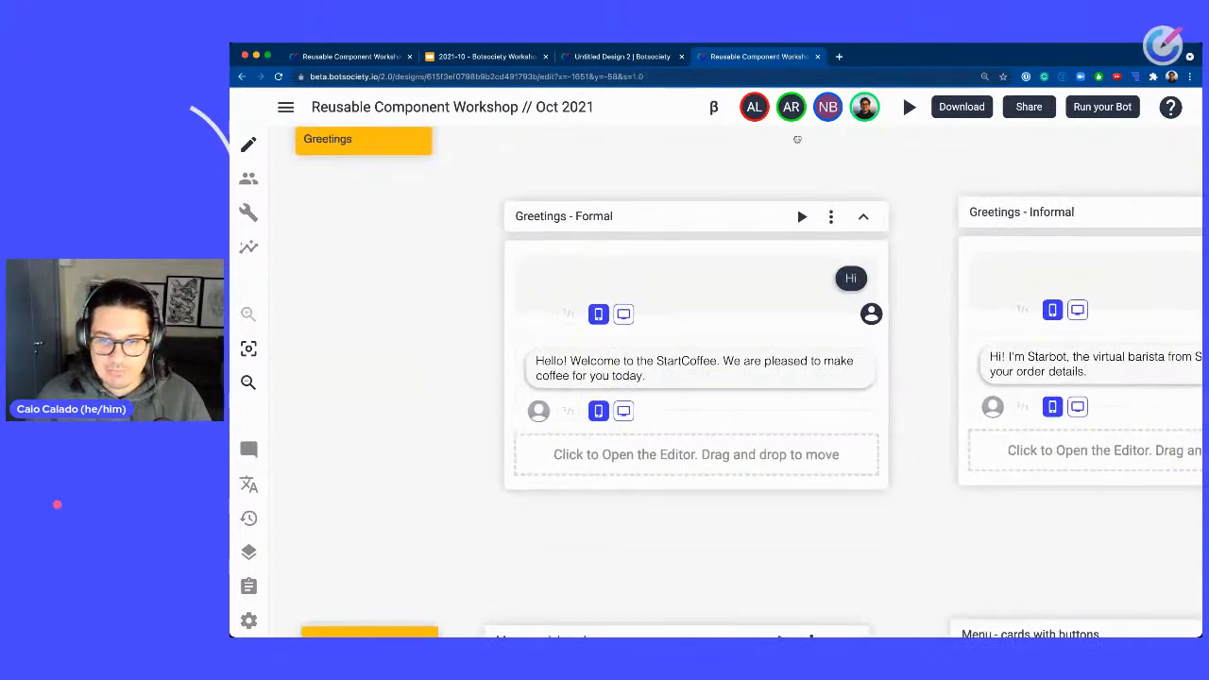
Open the design settings and rename the bot to Startbot.
{"action": "left_click", "coordinate": [871, 314]}
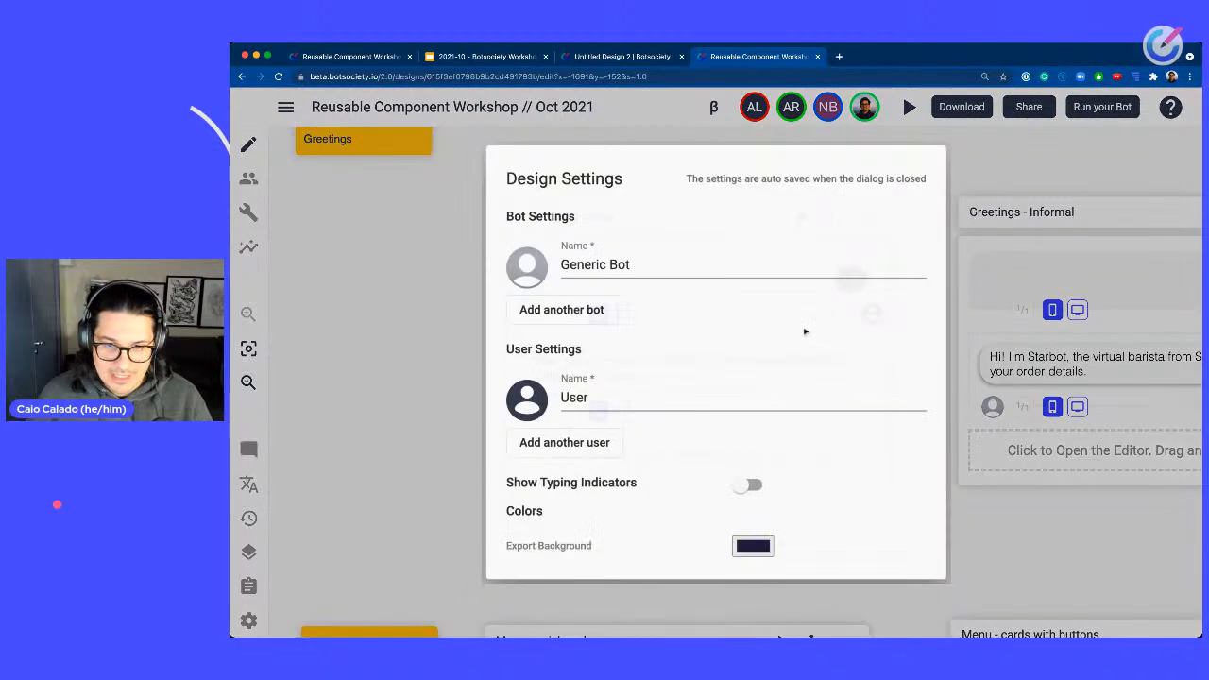
{"action": "triple_click", "coordinate": [612, 263]}
{"action": "type", "text": "Startbot"}
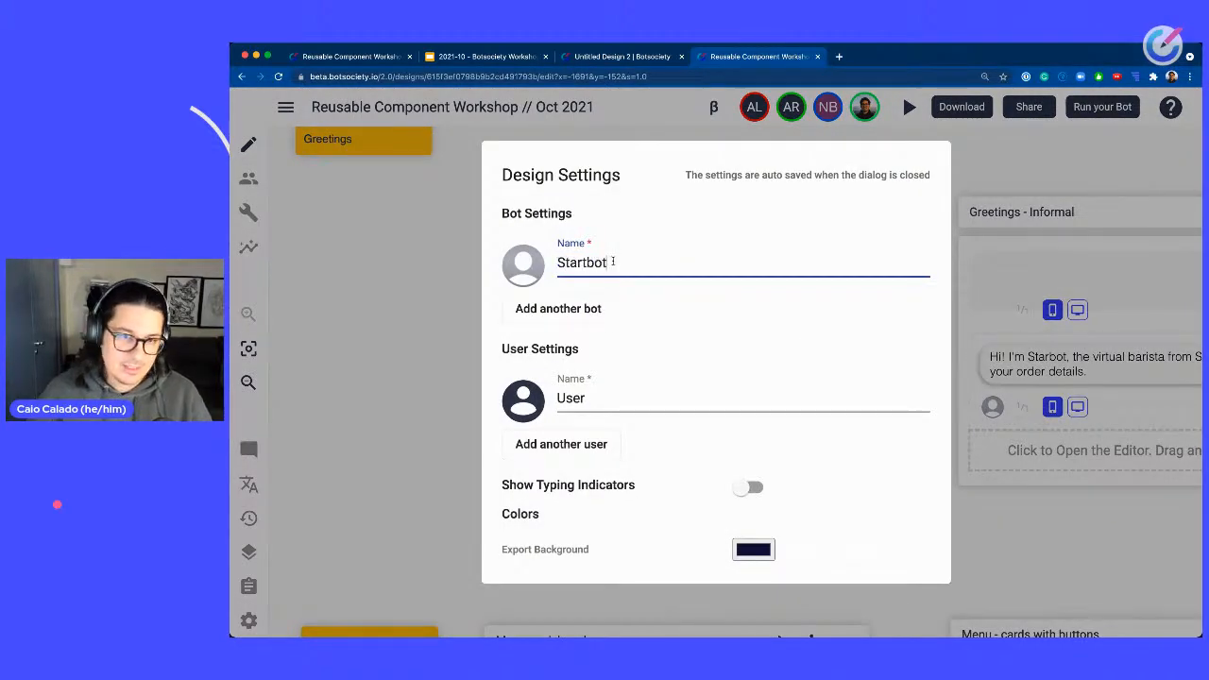
{"action": "key", "text": "BackSpace"}
{"action": "key", "text": "BackSpace"}
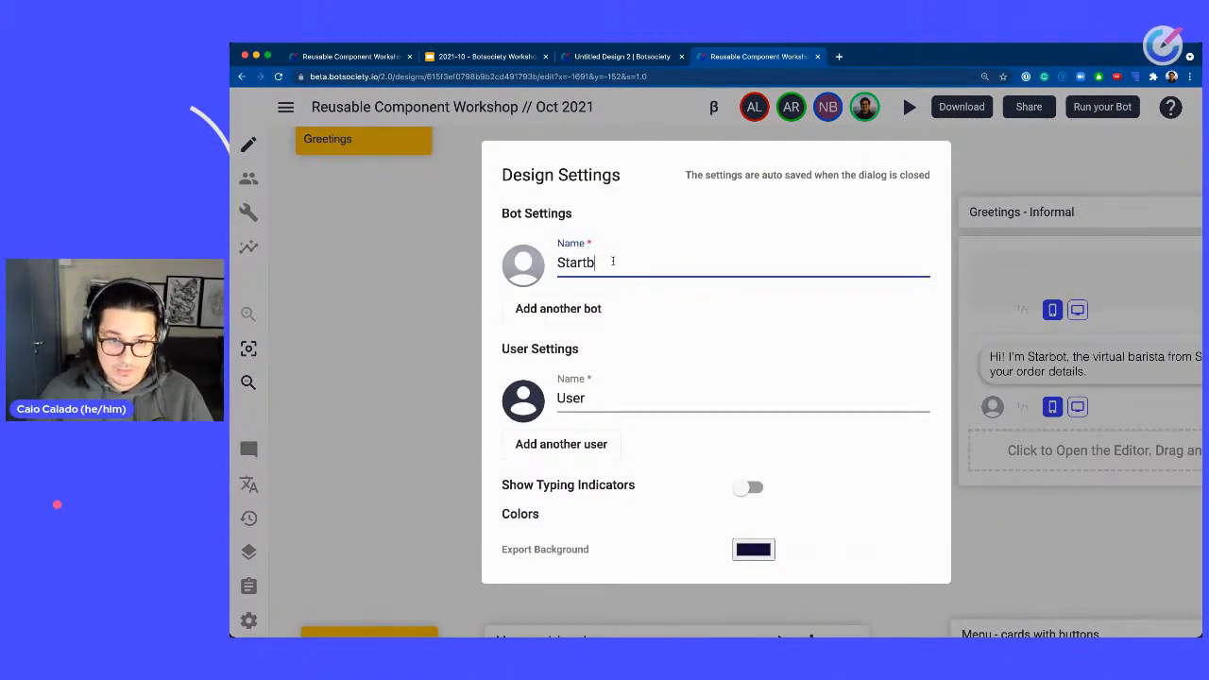
{"action": "type", "text": "ot"}
Set the user's name in the design settings to the presenter's first name.
{"action": "left_click", "coordinate": [586, 397]}
{"action": "double_click", "coordinate": [586, 398]}
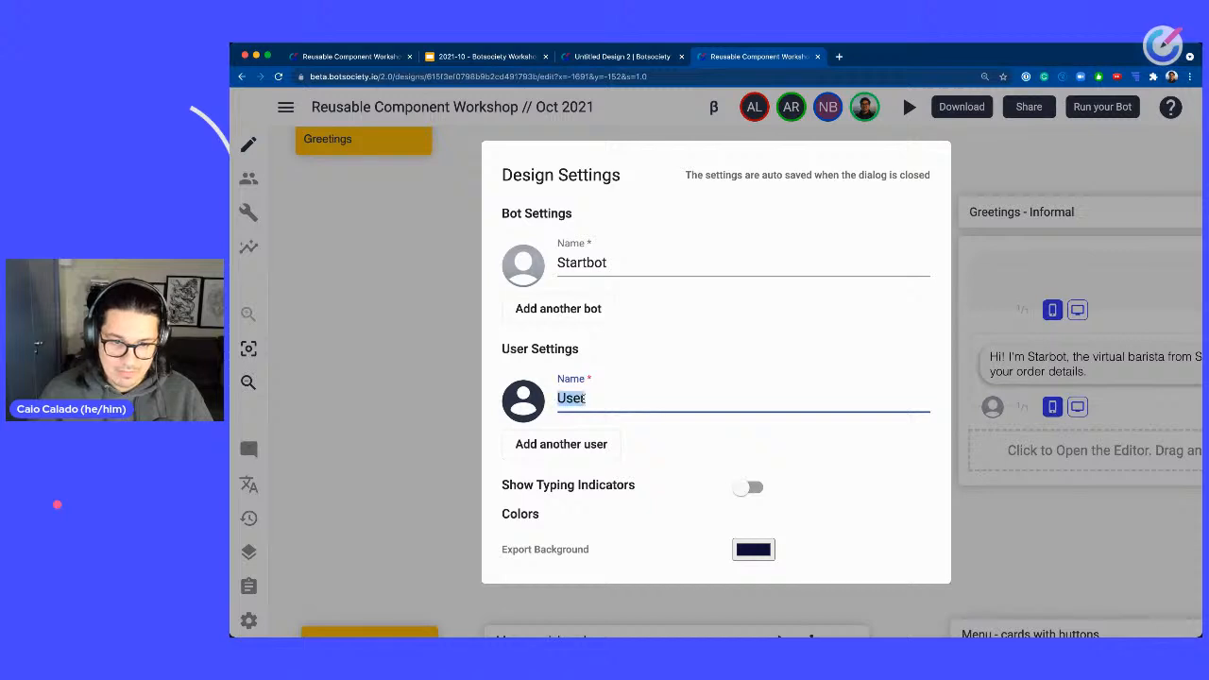
{"action": "type", "text": "Caio"}
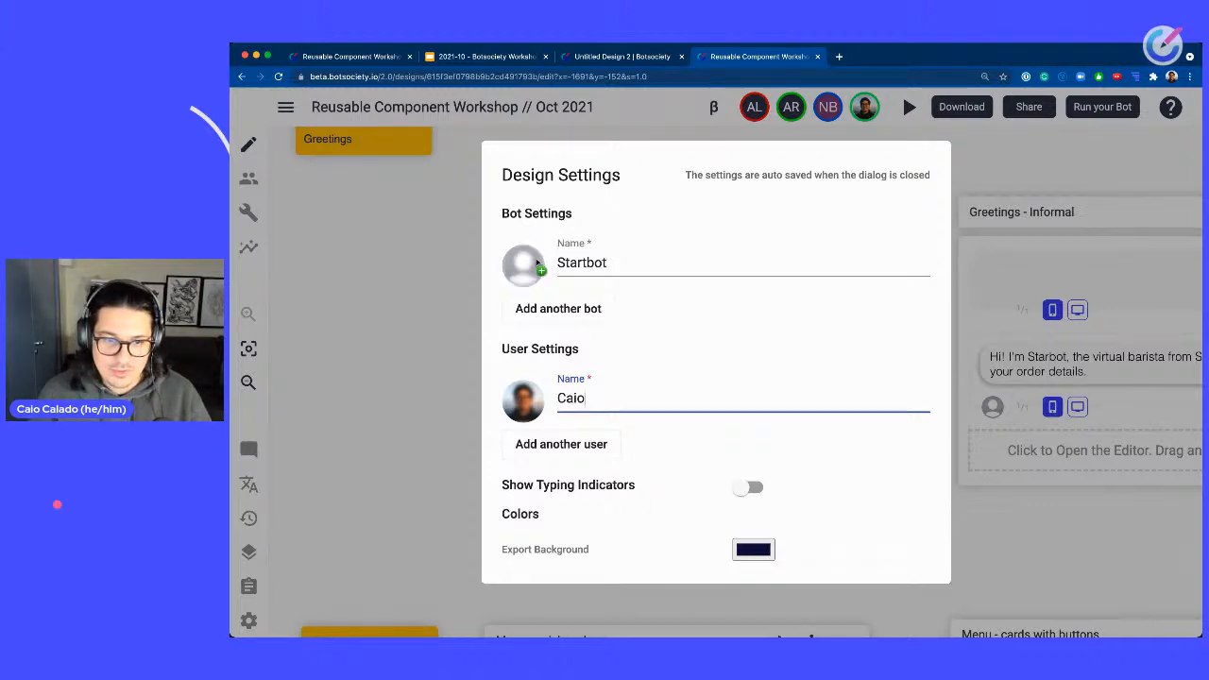
{"action": "scroll", "coordinate": [743, 411], "scroll_direction": "down", "scroll_amount": 2}
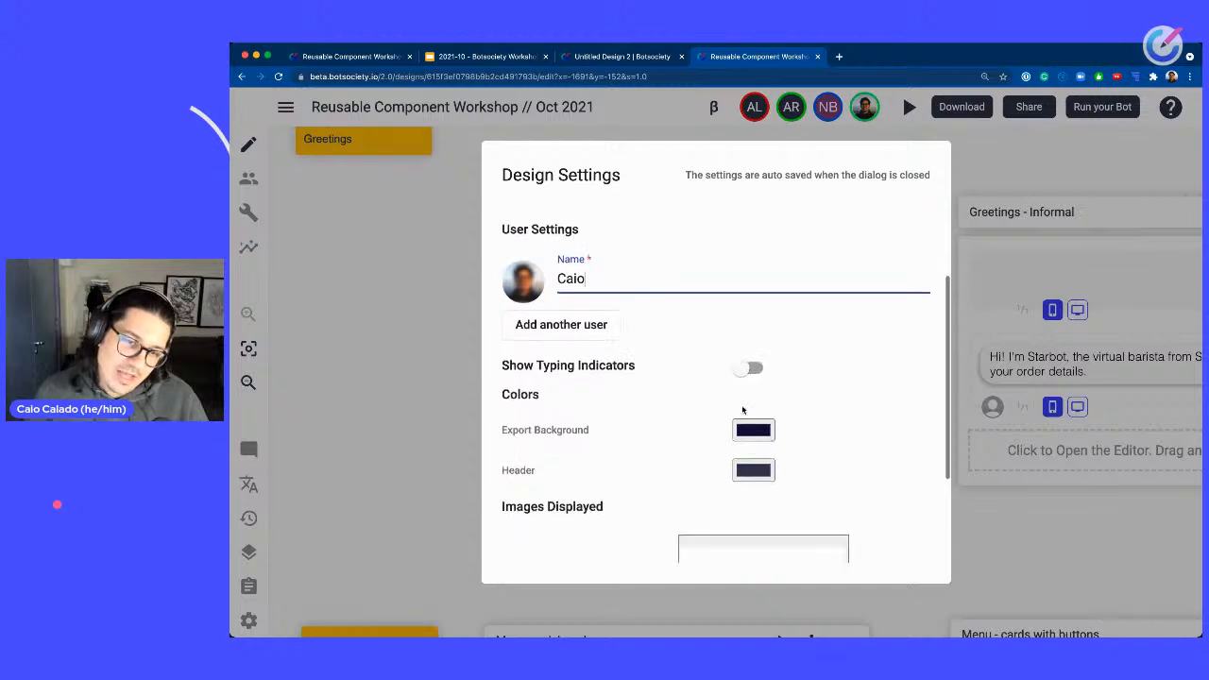
{"action": "scroll", "coordinate": [737, 406], "scroll_direction": "down", "scroll_amount": 1}
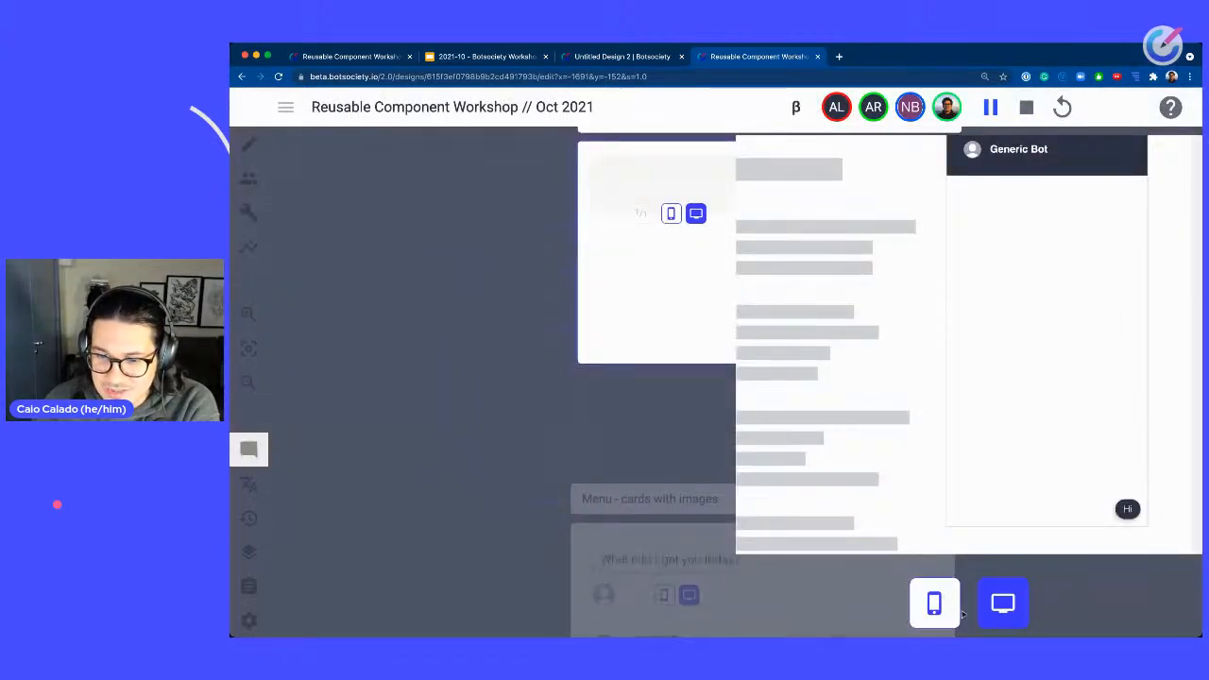
Preview the Greetings - Friendly path in mobile and desktop views, then stop the preview.
{"action": "left_click", "coordinate": [954, 611]}
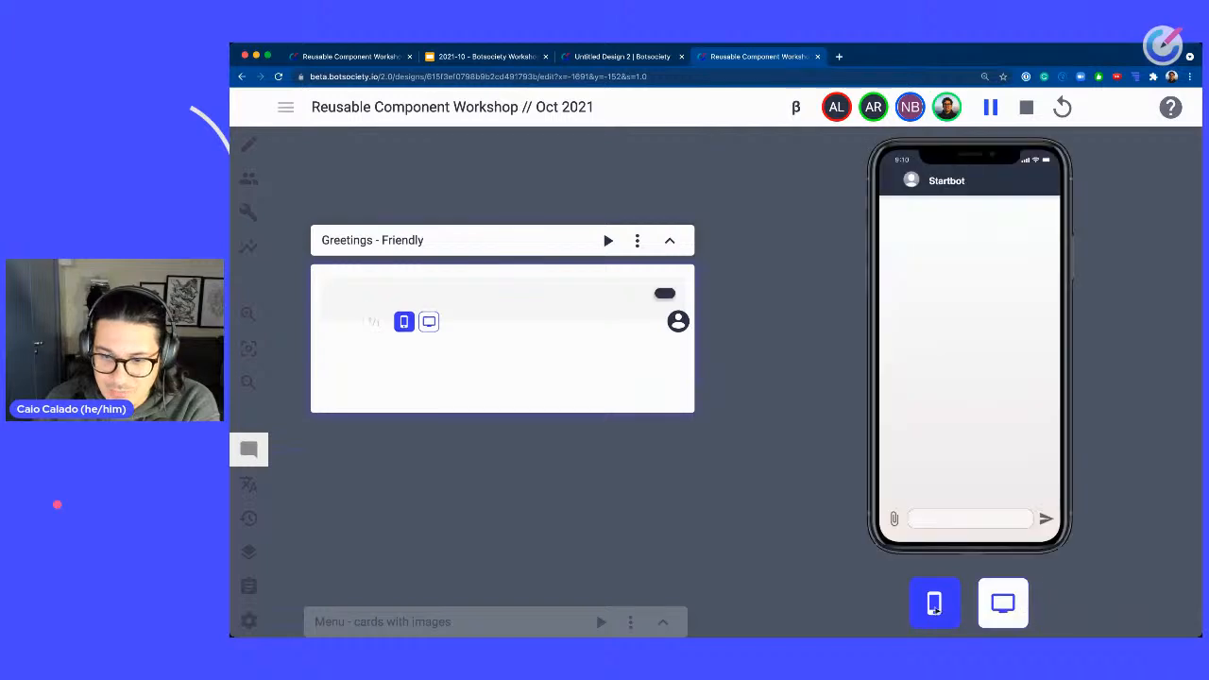
{"action": "left_click", "coordinate": [1013, 607]}
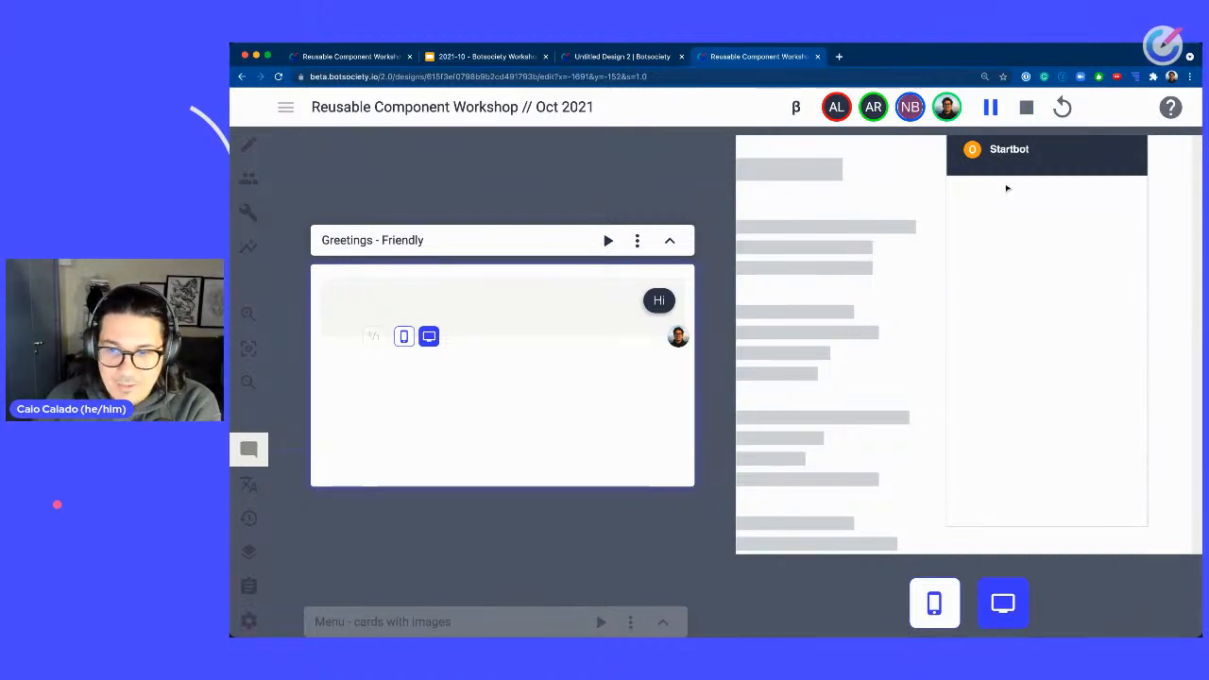
{"action": "left_click", "coordinate": [1026, 107]}
Close the current design tab and switch back to the workshop design.
{"action": "left_click_drag", "start_coordinate": [808, 329], "coordinate": [1124, 353]}
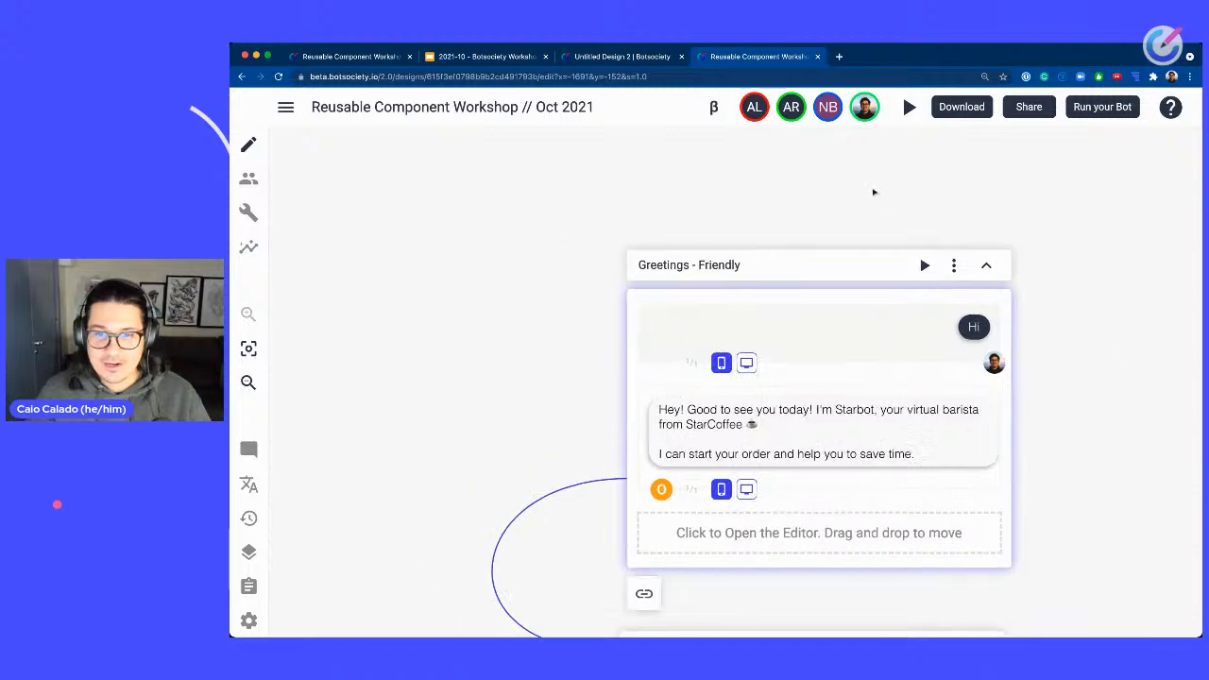
{"action": "left_click", "coordinate": [818, 57]}
{"action": "left_click", "coordinate": [350, 57]}
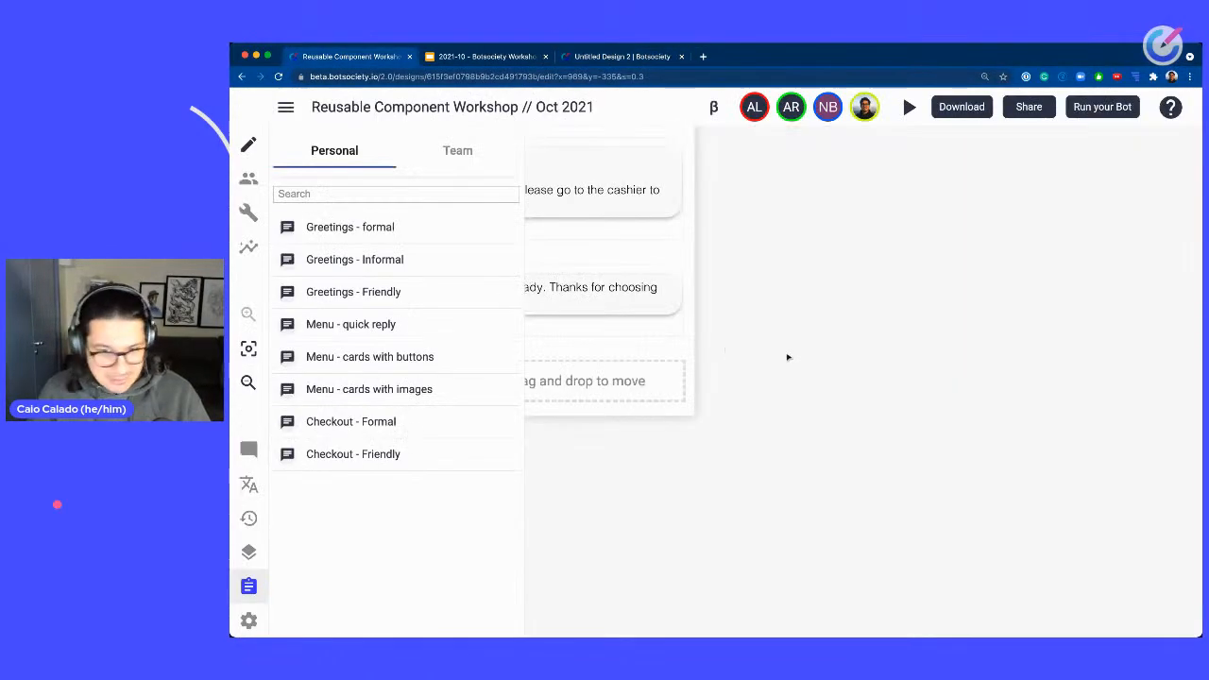
Browse the workshop design canvas from the saved paths up to the agenda area.
{"action": "scroll", "coordinate": [1029, 371], "scroll_direction": "down", "scroll_amount": 3}
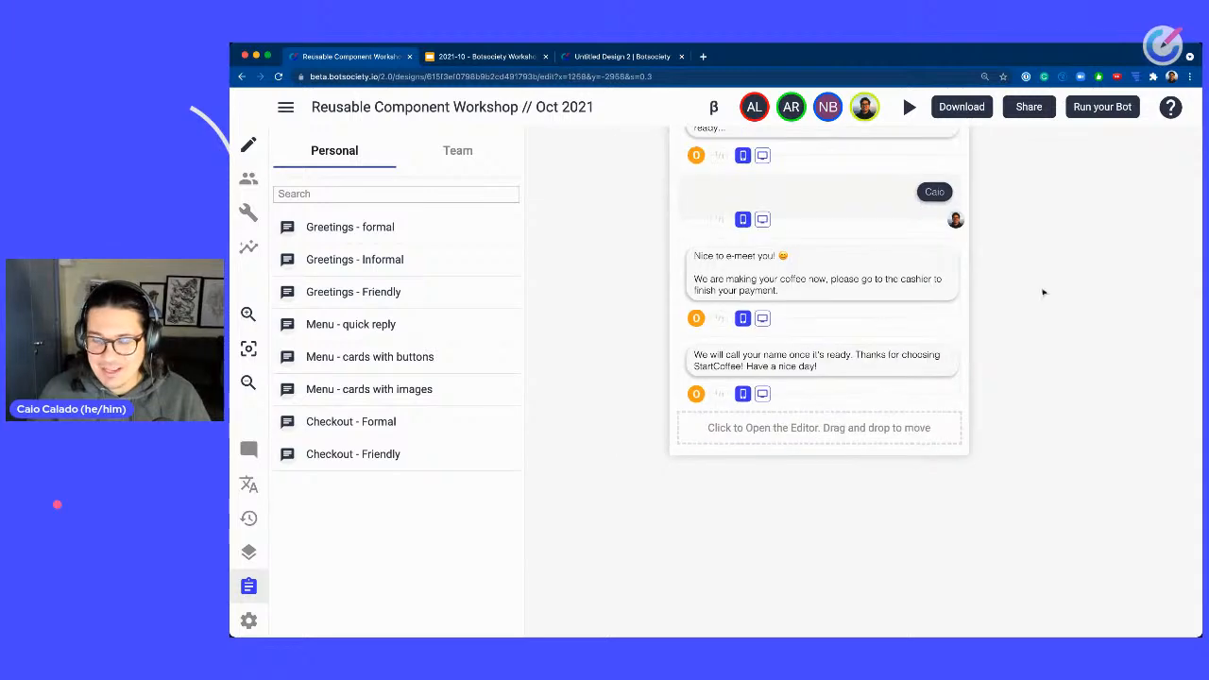
{"action": "left_click_drag", "start_coordinate": [1045, 289], "coordinate": [1045, 548]}
{"action": "left_click_drag", "start_coordinate": [1052, 333], "coordinate": [1042, 548]}
{"action": "left_click_drag", "start_coordinate": [1051, 331], "coordinate": [1020, 561]}
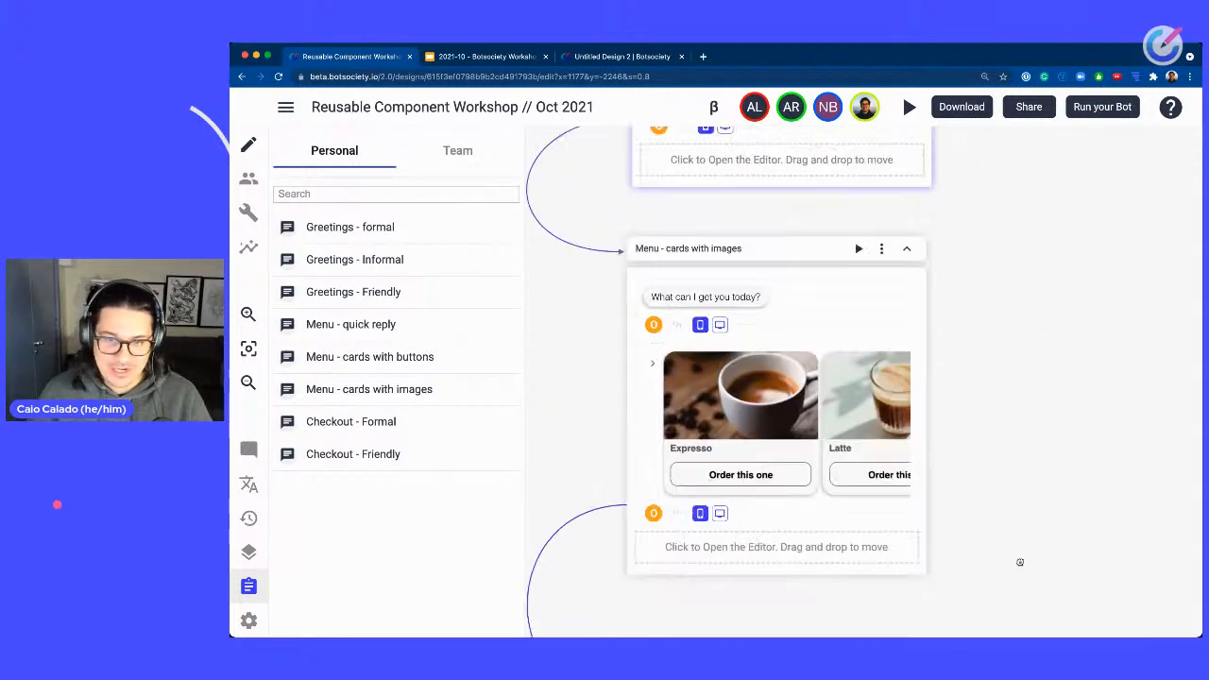
{"action": "scroll", "coordinate": [1028, 419], "scroll_direction": "down", "scroll_amount": 4}
{"action": "left_click_drag", "start_coordinate": [1028, 240], "coordinate": [973, 392]}
{"action": "scroll", "coordinate": [973, 392], "scroll_direction": "down", "scroll_amount": 5}
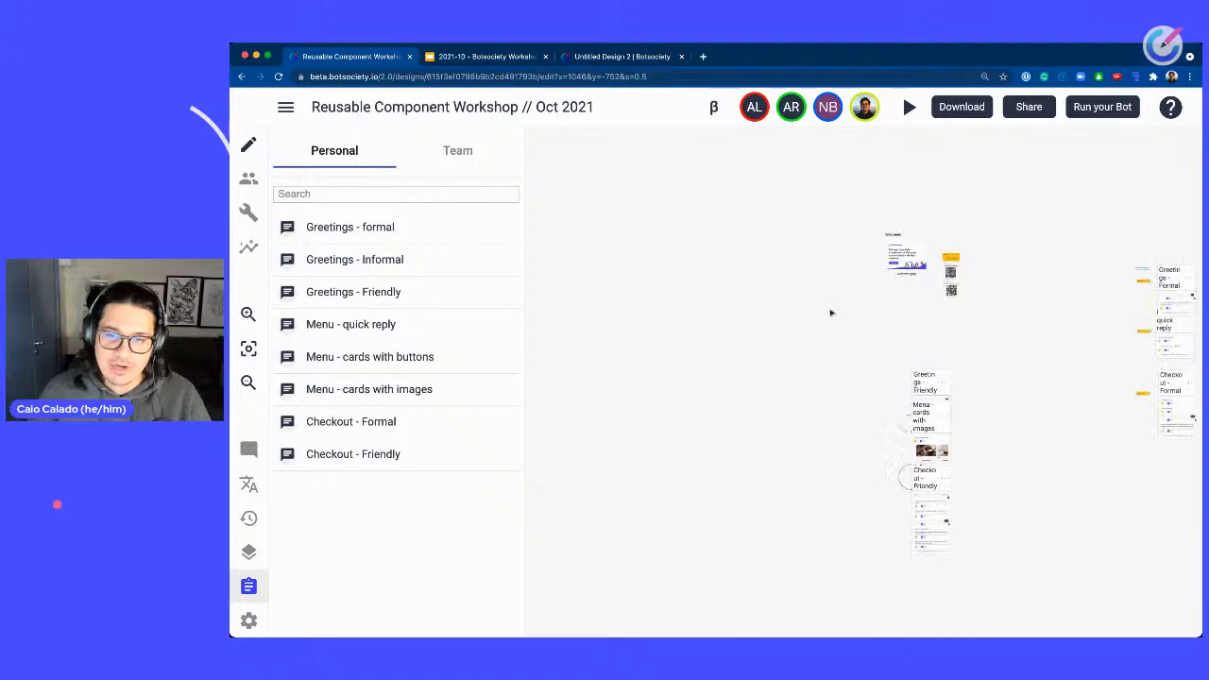
{"action": "left_click_drag", "start_coordinate": [830, 309], "coordinate": [965, 294]}
{"action": "left_click_drag", "start_coordinate": [1016, 242], "coordinate": [946, 292]}
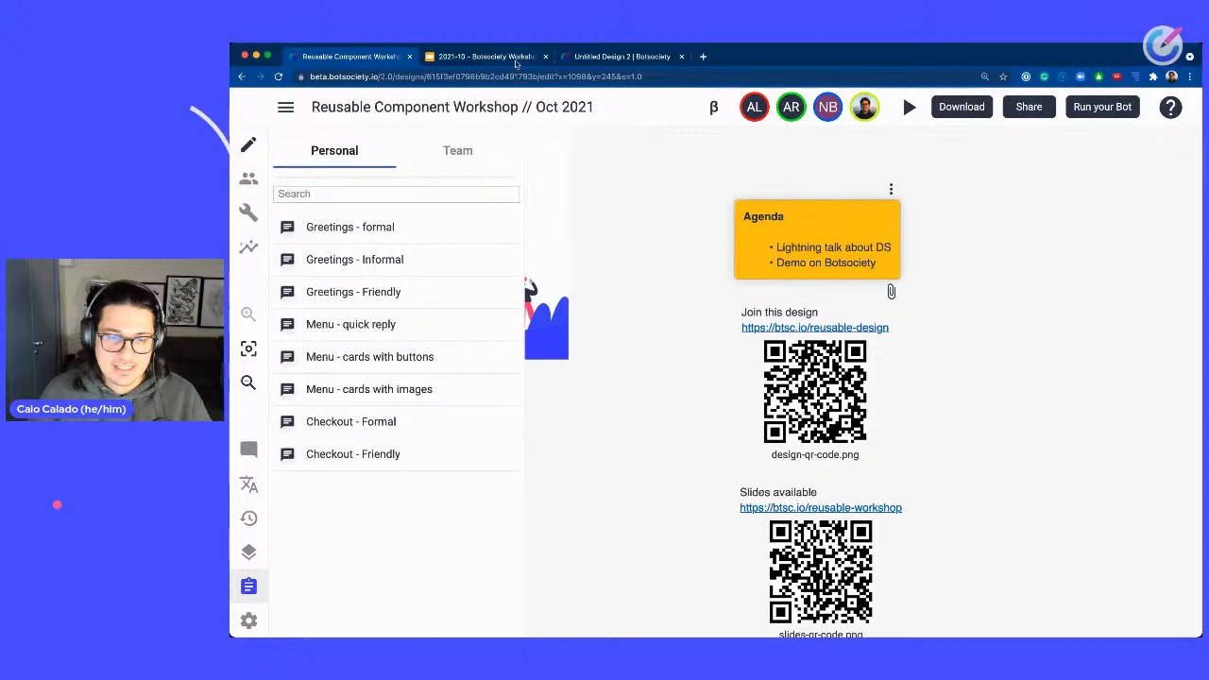
Switch to the workshop slide deck and page back through its slides.
{"action": "left_click", "coordinate": [520, 60]}
{"action": "left_click", "coordinate": [647, 286]}
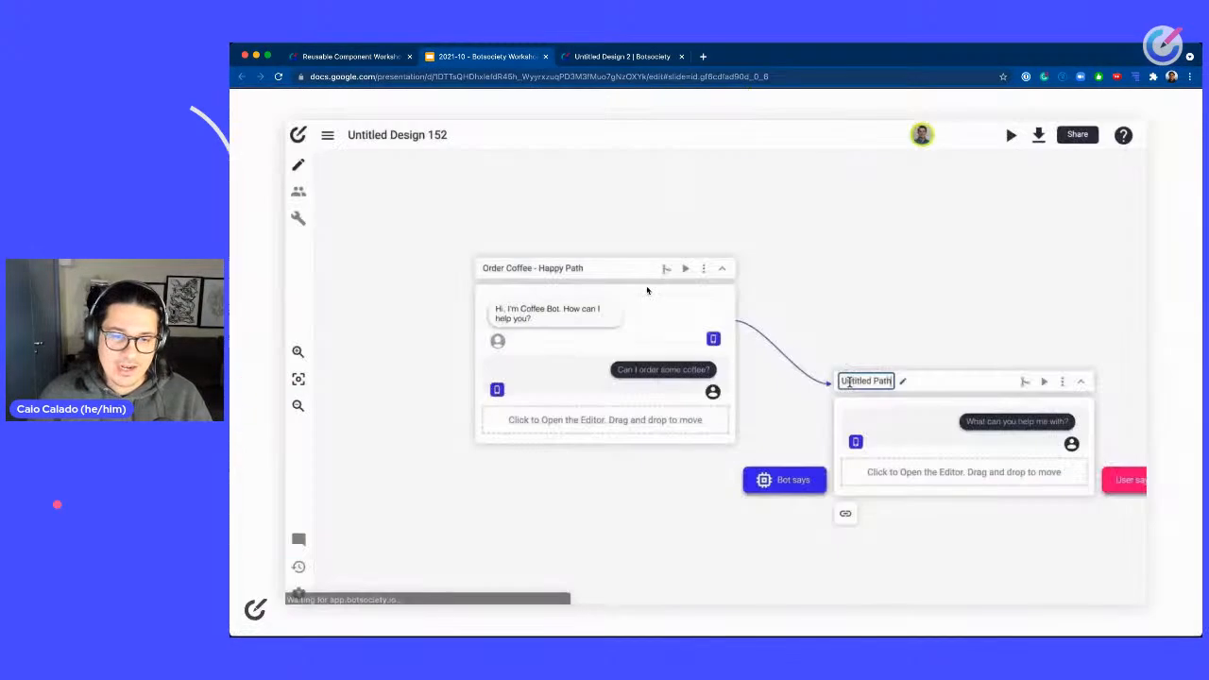
{"action": "key", "text": "Left"}
{"action": "key", "text": "Left"}
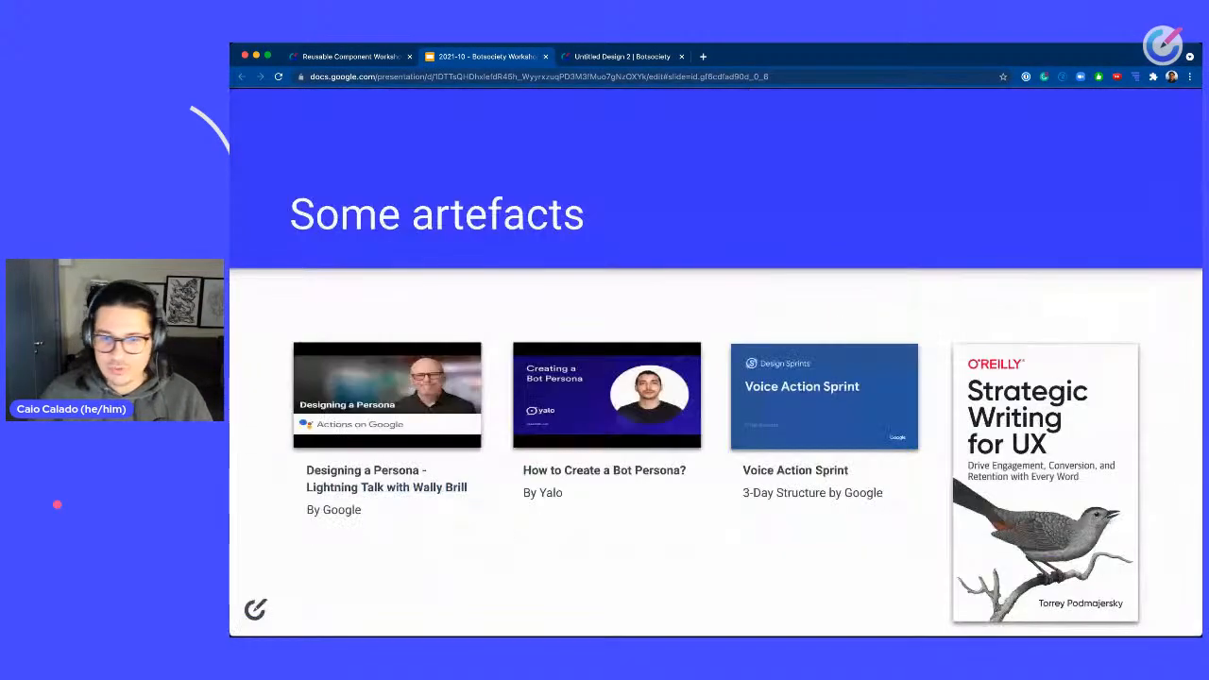
{"action": "key", "text": "Left"}
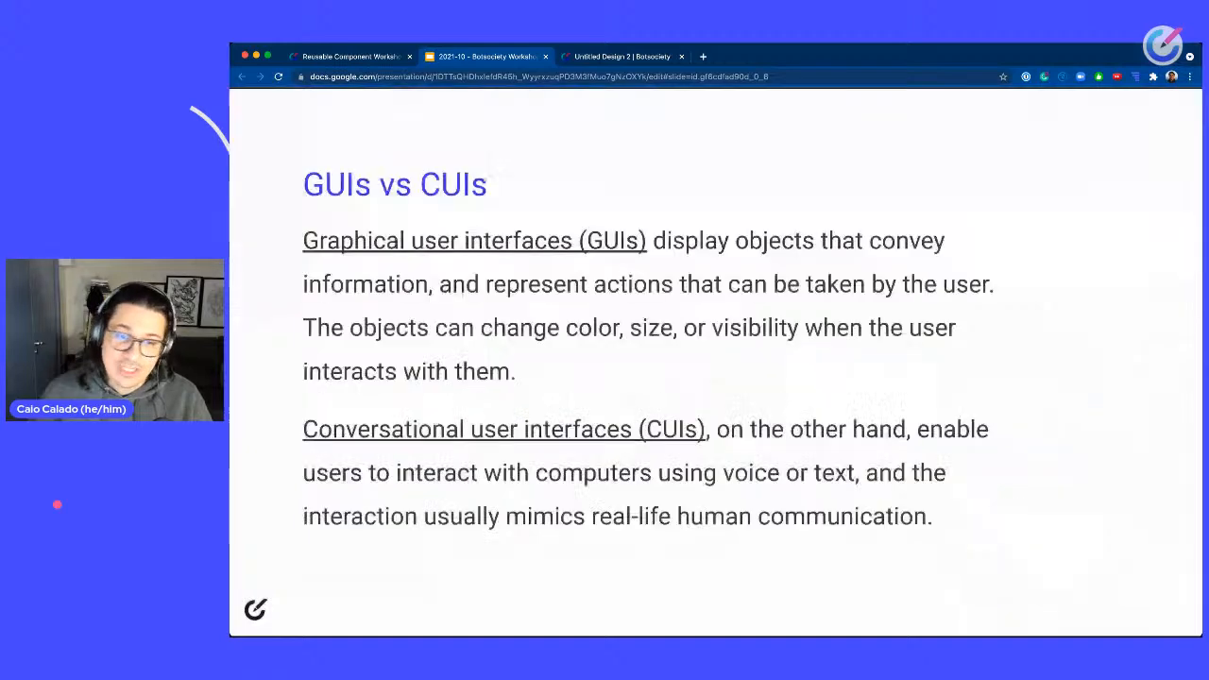
{"action": "key", "text": "Right"}
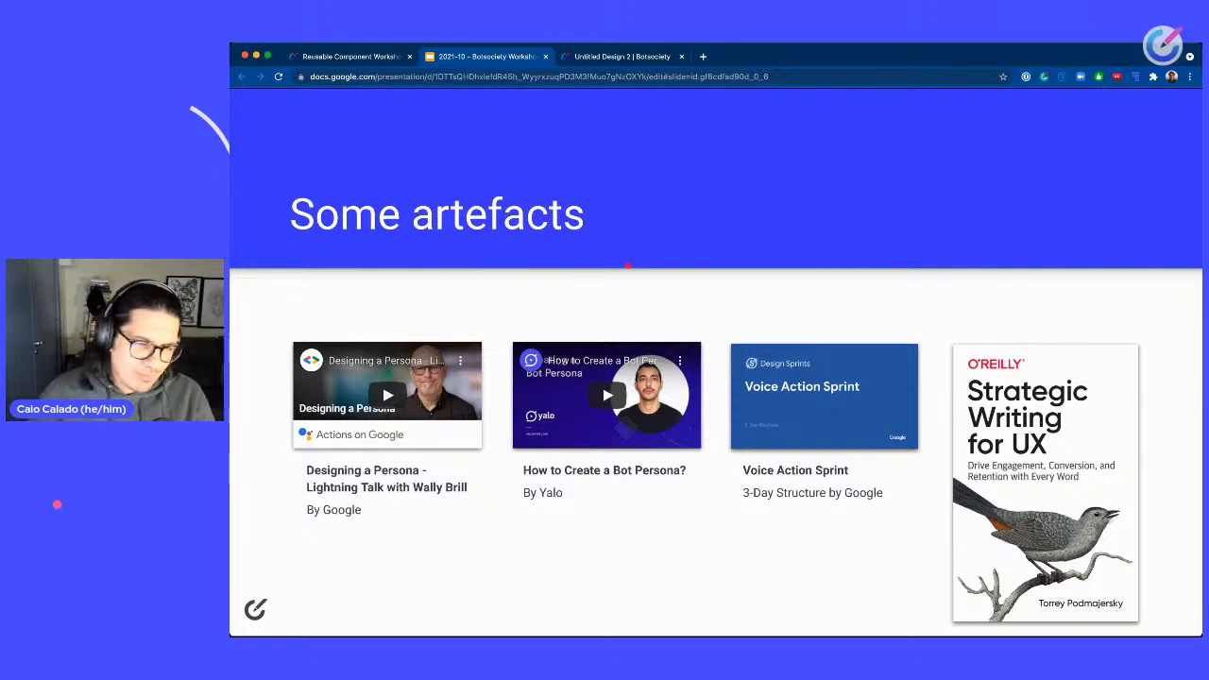
{"action": "key", "text": "Right"}
{"action": "key", "text": "Right"}
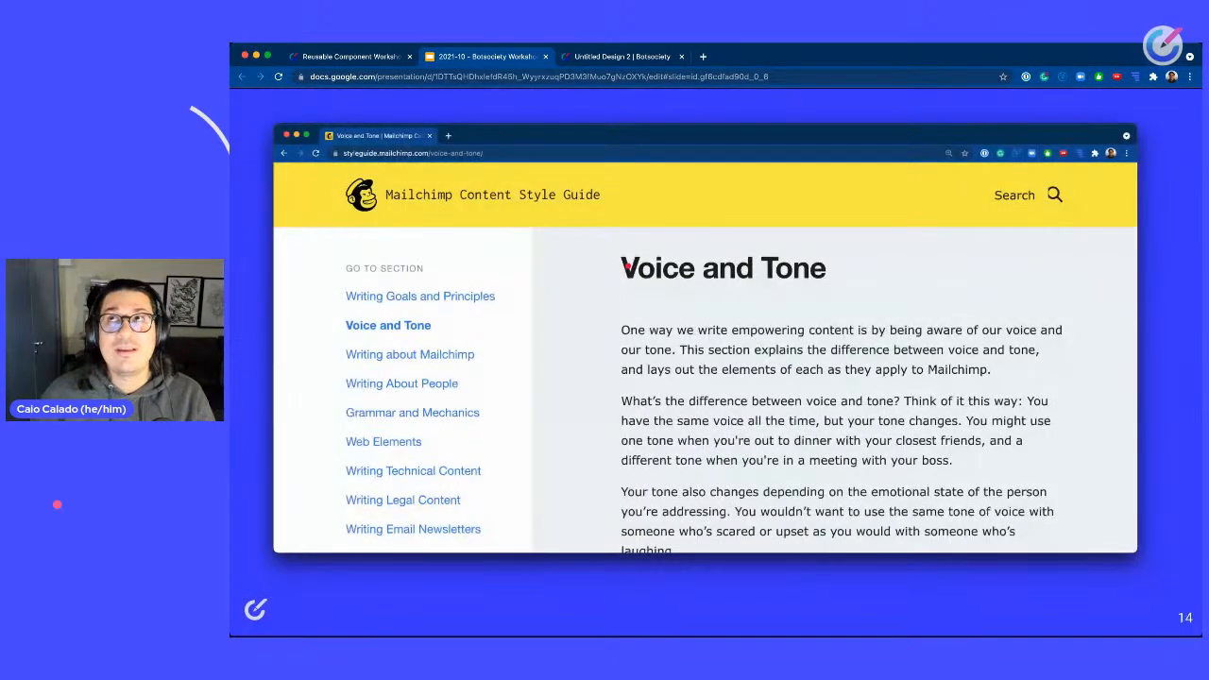
{"action": "key", "text": "Right"}
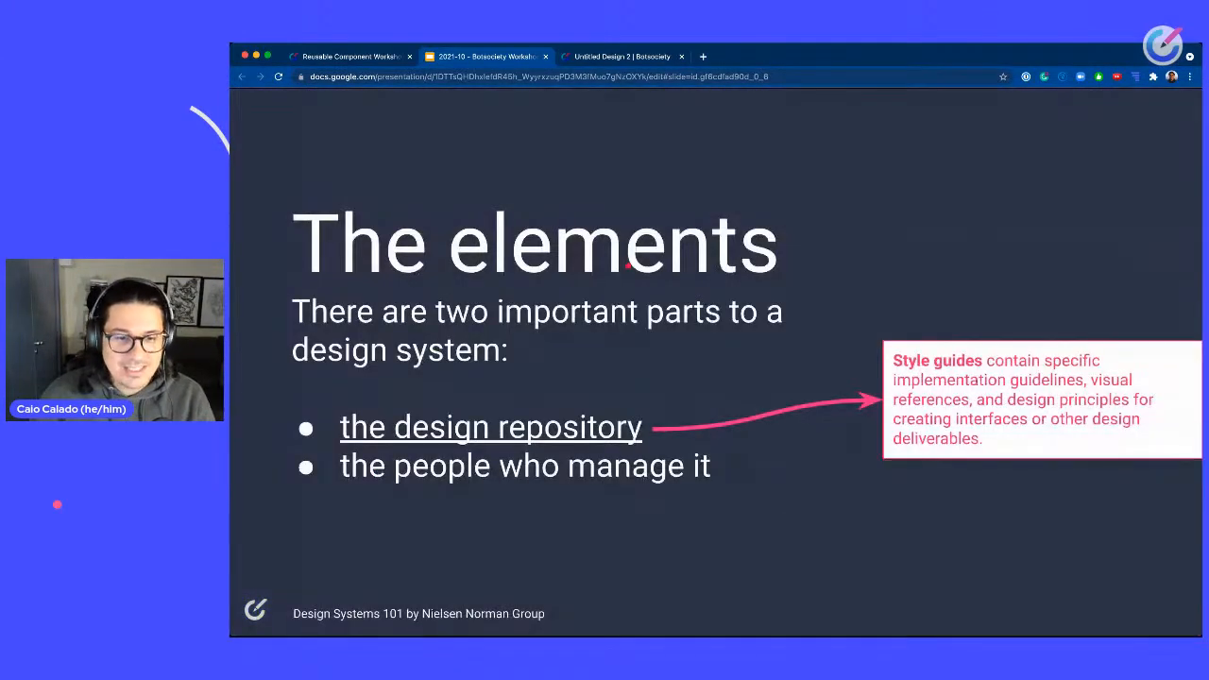
{"action": "key", "text": "Left"}
{"action": "key", "text": "Left"}
{"action": "key", "text": "Left"}
{"action": "key", "text": "Left"}
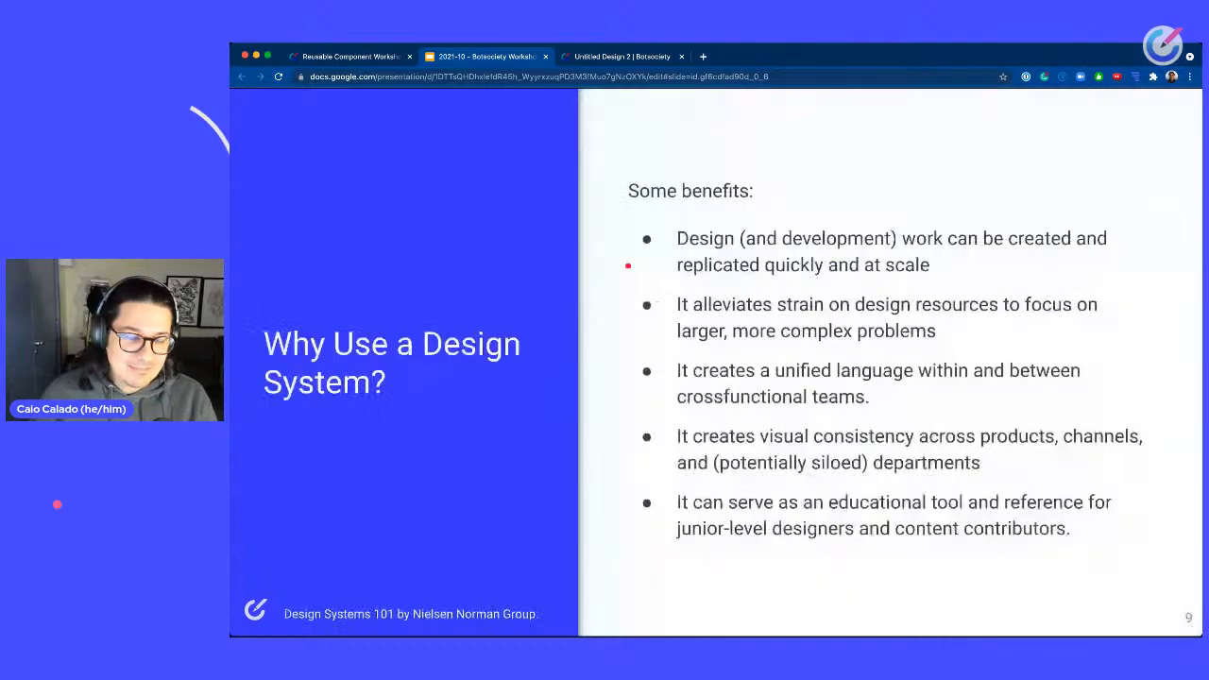
{"action": "key", "text": "Left"}
{"action": "key", "text": "Left"}
{"action": "key", "text": "Left"}
{"action": "key", "text": "Left"}
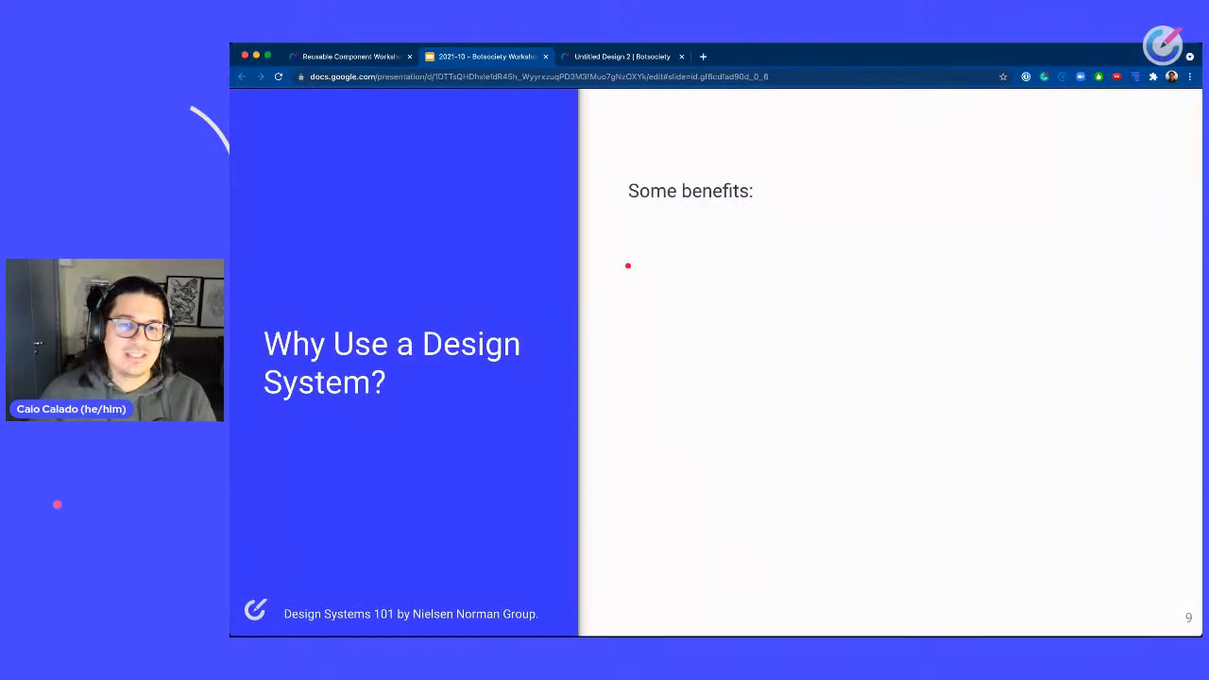
Page forward through the design-system slides to the Some artefacts slide.
{"action": "key", "text": "Right"}
{"action": "key", "text": "Right"}
{"action": "key", "text": "Right"}
{"action": "key", "text": "Right"}
{"action": "key", "text": "Right"}
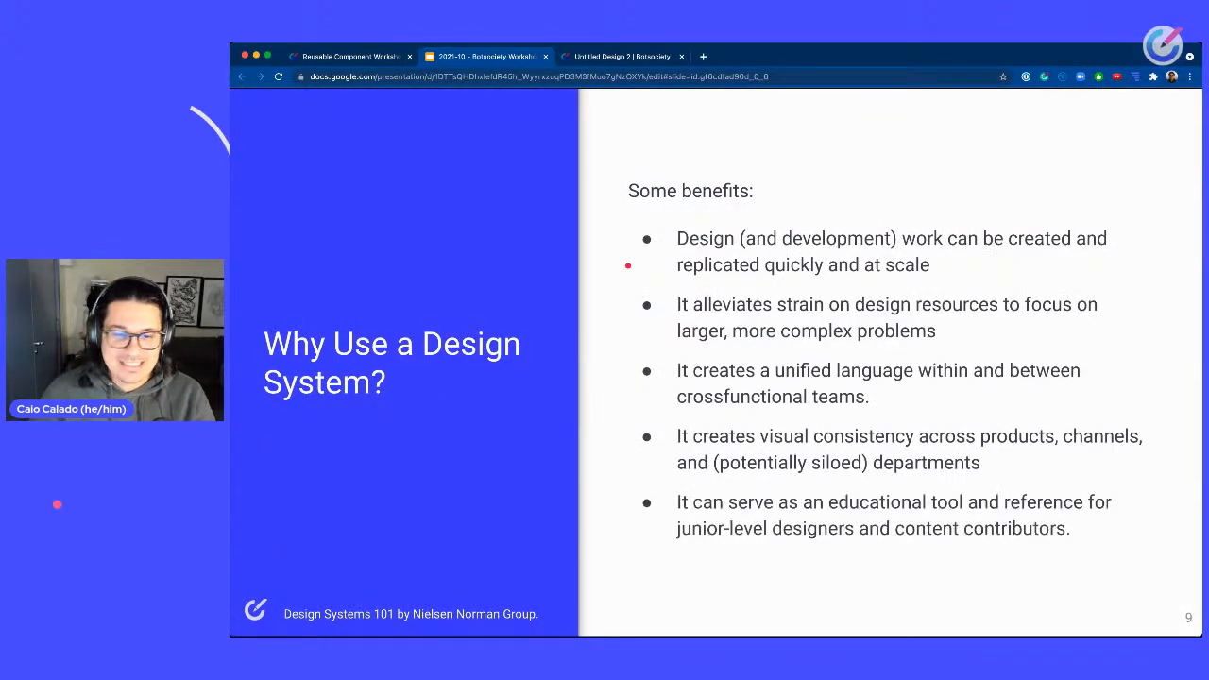
{"action": "key", "text": "Right"}
{"action": "key", "text": "Right"}
{"action": "key", "text": "Right"}
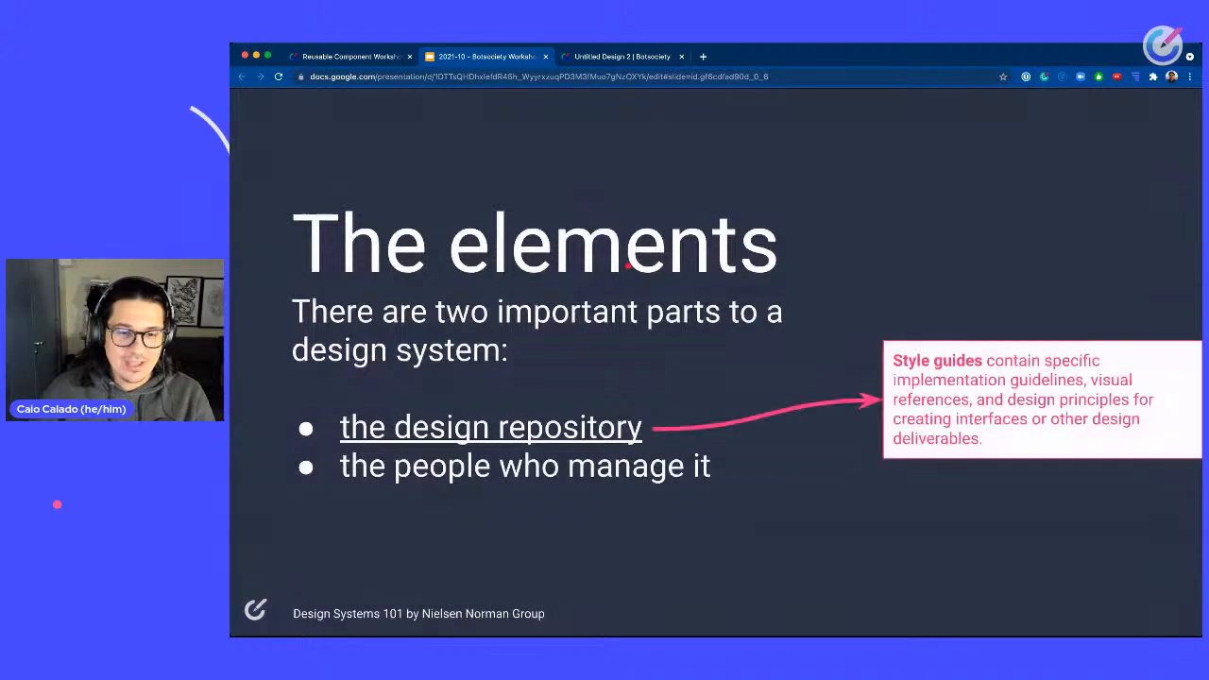
{"action": "key", "text": "Left"}
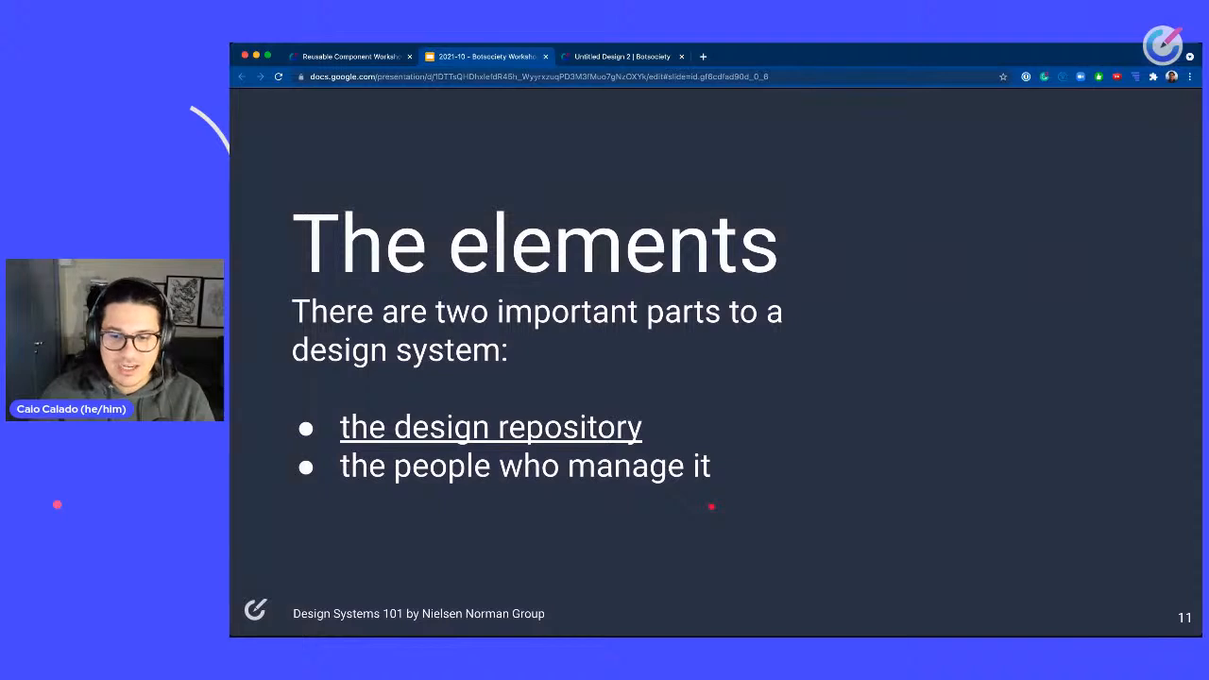
{"action": "key", "text": "Right"}
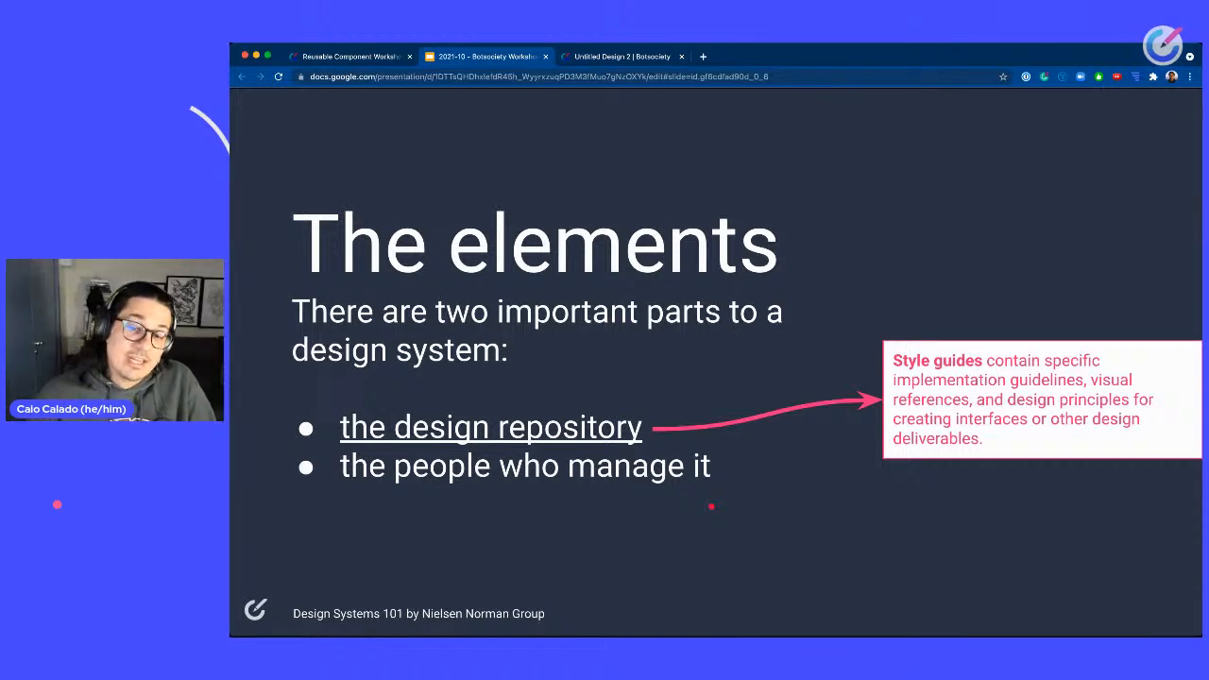
{"action": "key", "text": "Right"}
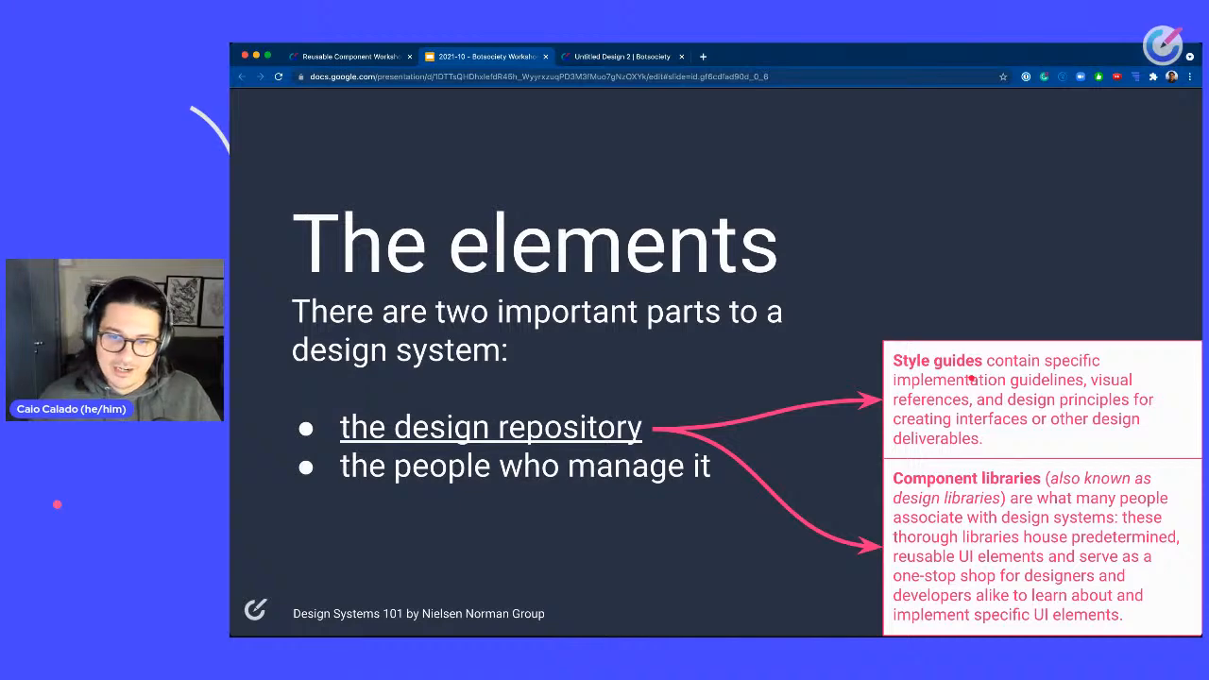
{"action": "key", "text": "Right"}
{"action": "key", "text": "Right"}
{"action": "key", "text": "Left"}
{"action": "key", "text": "Right"}
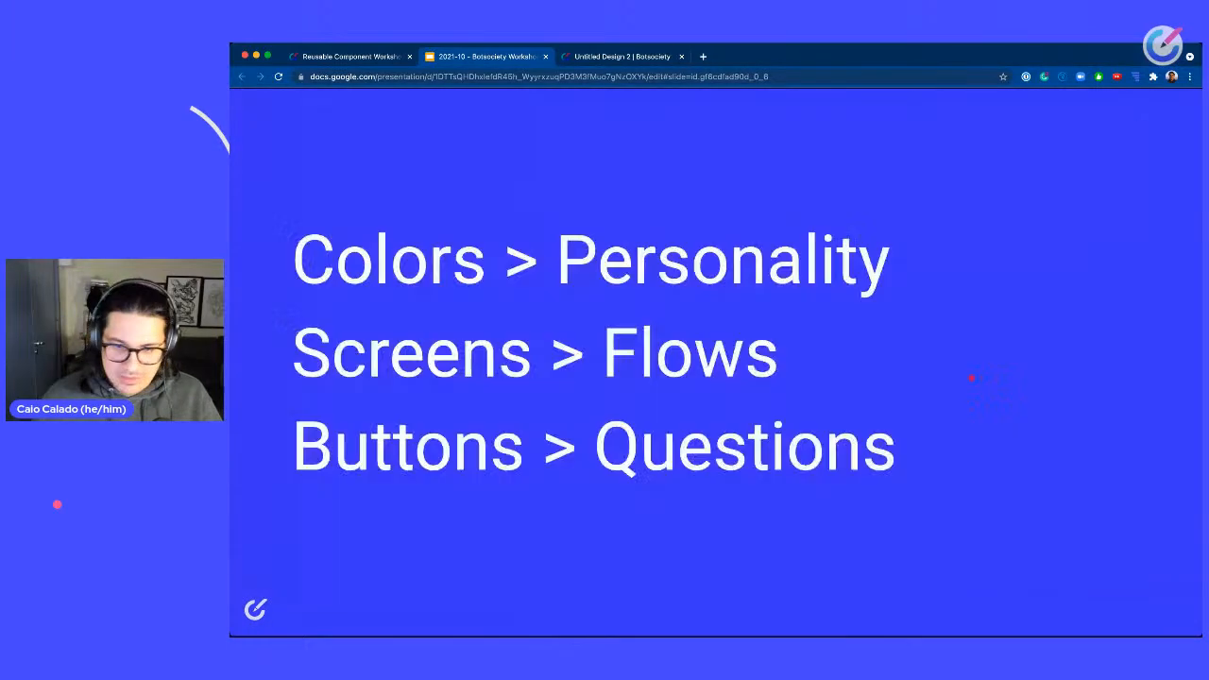
{"action": "key", "text": "Right"}
{"action": "key", "text": "Right"}
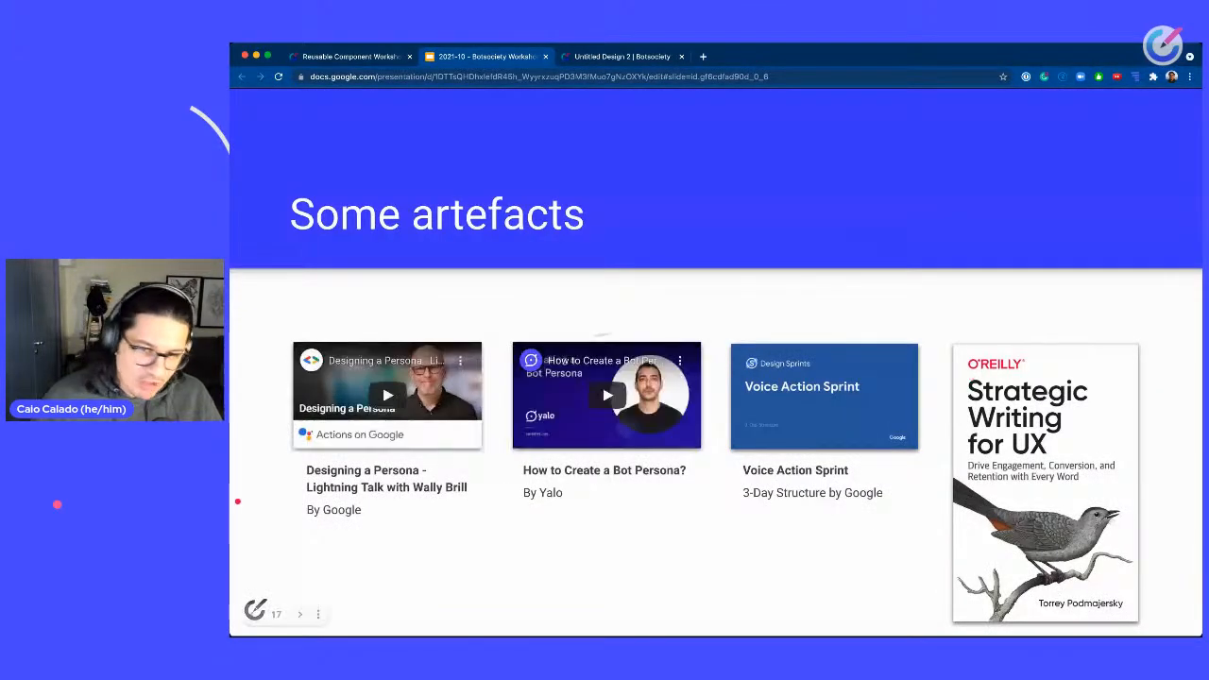
Return to the workshop design and survey all saved greeting, menu and checkout paths on the canvas.
{"action": "left_click", "coordinate": [389, 59]}
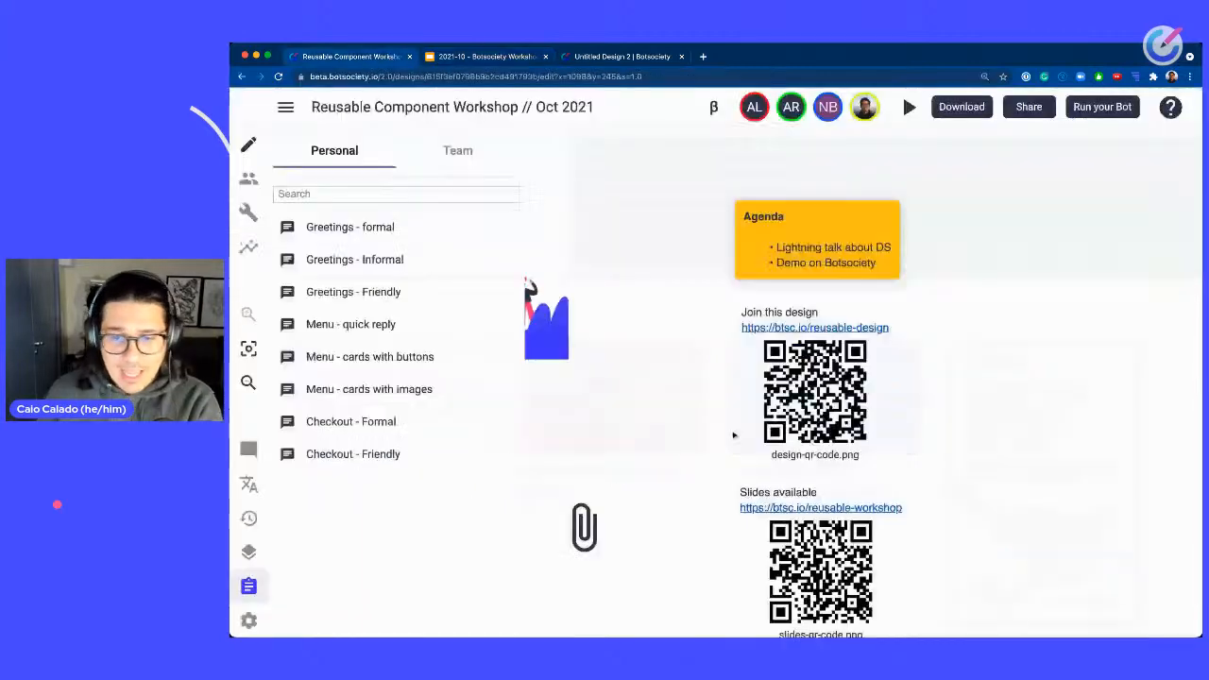
{"action": "left_click_drag", "start_coordinate": [954, 357], "coordinate": [745, 283]}
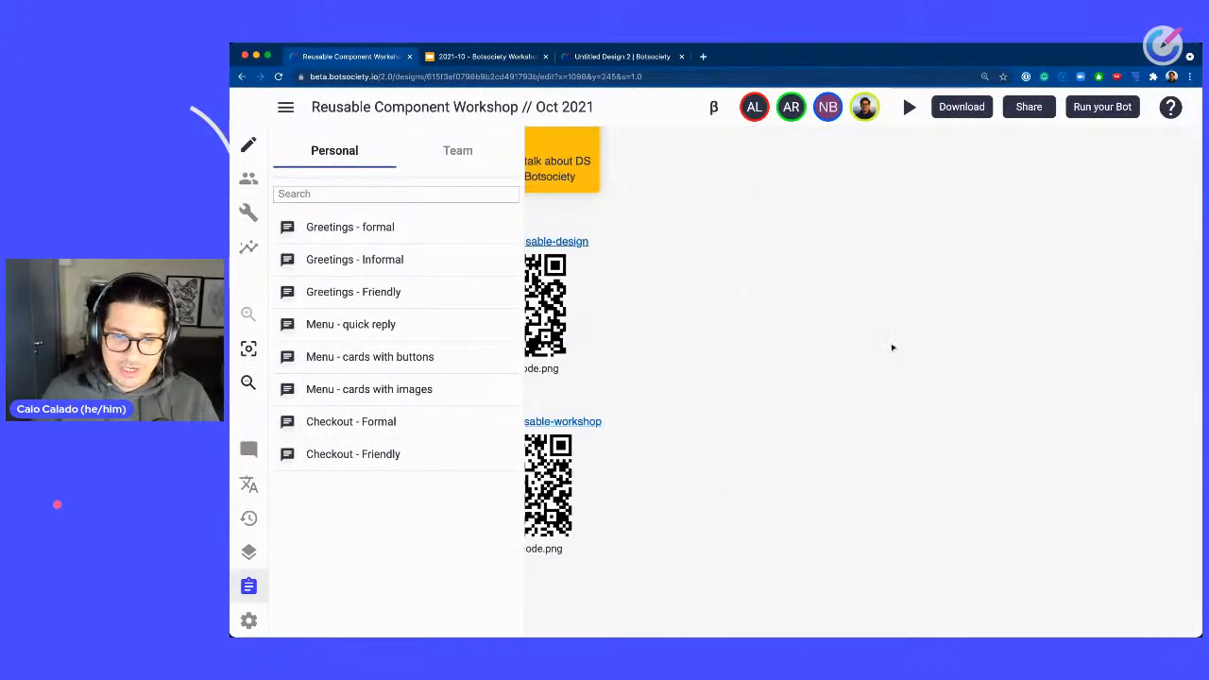
{"action": "scroll", "coordinate": [907, 316], "scroll_direction": "down", "scroll_amount": 3}
{"action": "scroll", "coordinate": [899, 363], "scroll_direction": "down", "scroll_amount": 5}
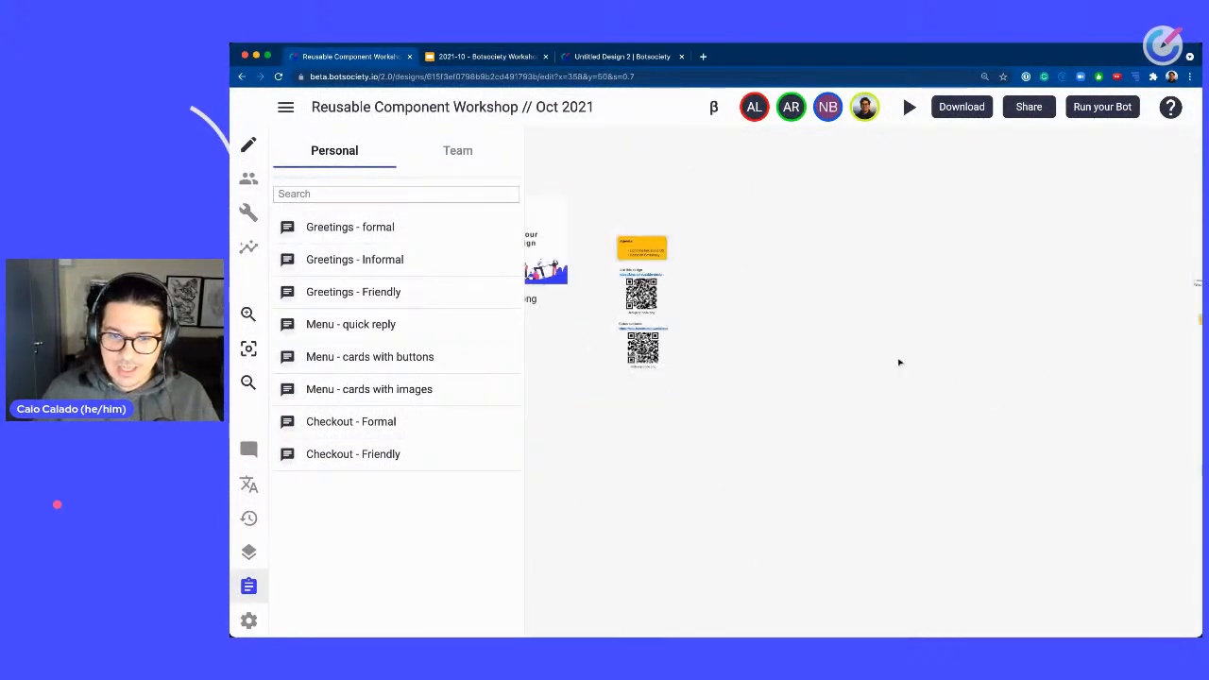
{"action": "left_click_drag", "start_coordinate": [856, 363], "coordinate": [878, 365]}
{"action": "left_click_drag", "start_coordinate": [1134, 515], "coordinate": [851, 419]}
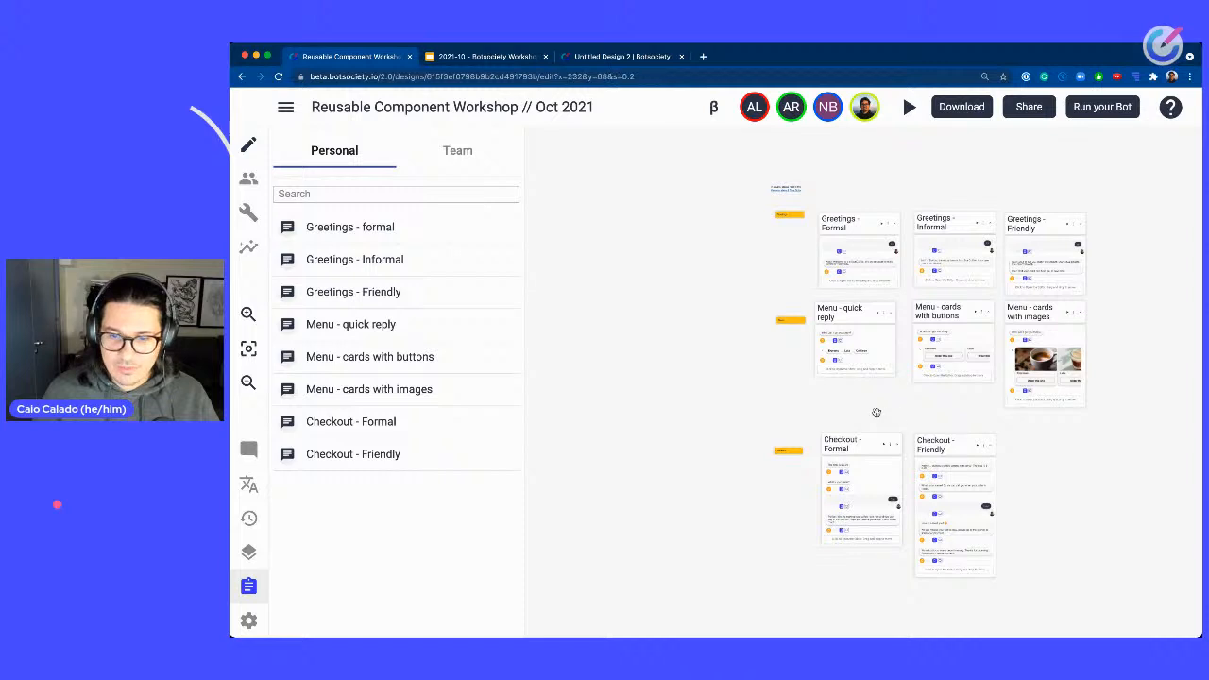
{"action": "left_click_drag", "start_coordinate": [951, 414], "coordinate": [801, 389]}
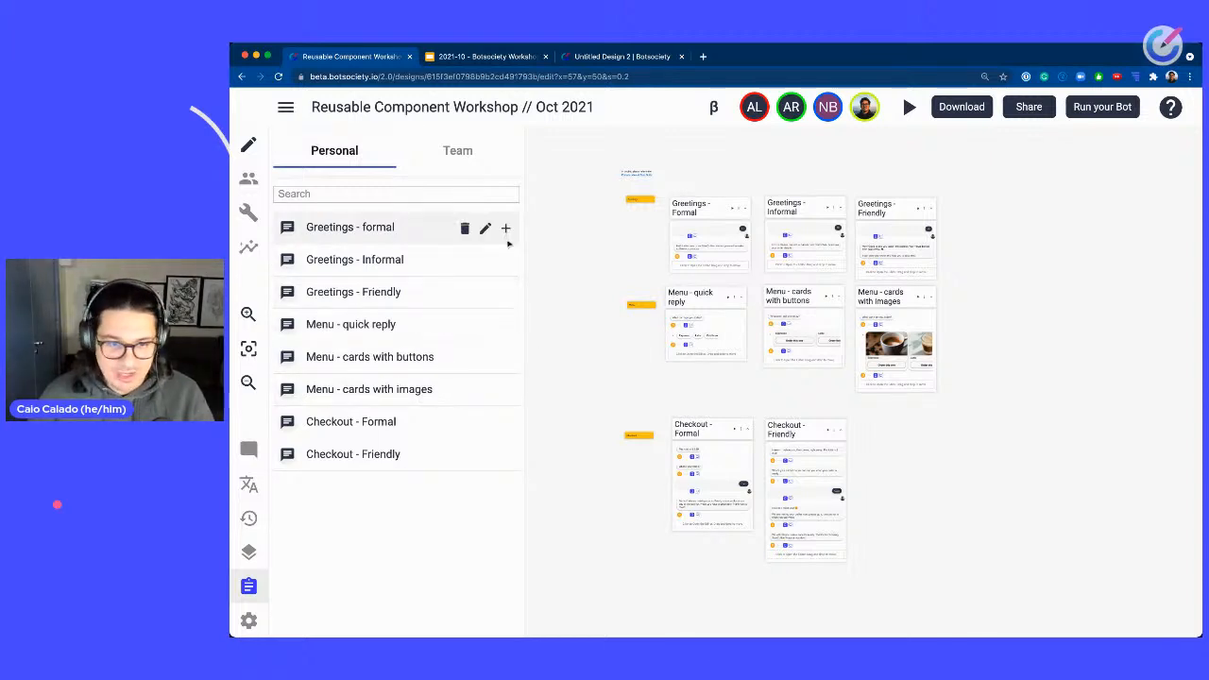
Pan across the workshop canvas to review the connected Greetings, Menu and Checkout paths.
{"action": "left_click_drag", "start_coordinate": [599, 273], "coordinate": [930, 316]}
{"action": "scroll", "coordinate": [942, 318], "scroll_direction": "down", "scroll_amount": 3}
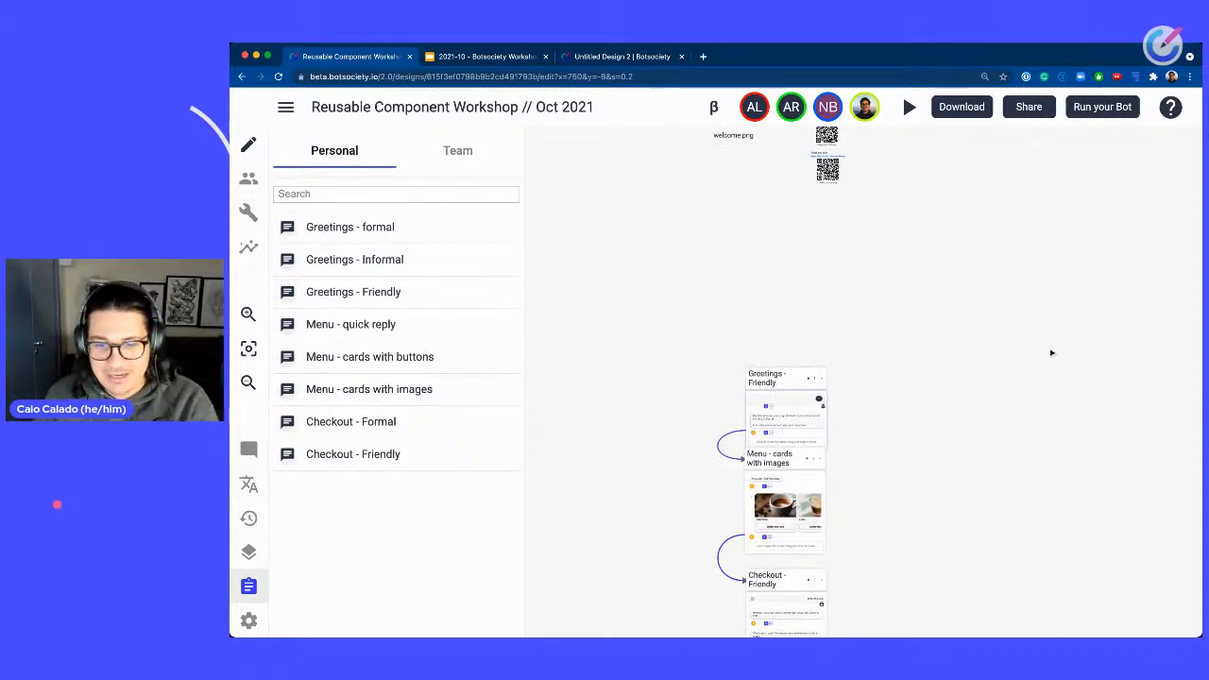
{"action": "scroll", "coordinate": [972, 334], "scroll_direction": "down", "scroll_amount": 5}
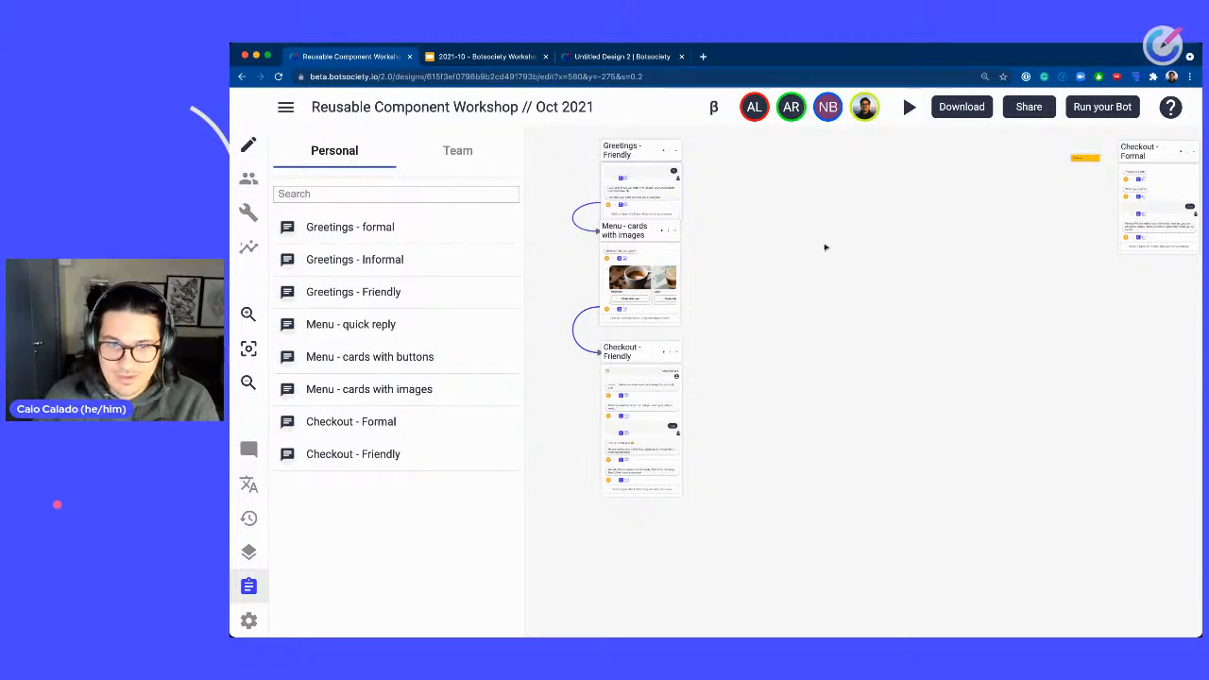
{"action": "scroll", "coordinate": [678, 141], "scroll_direction": "up", "scroll_amount": 1}
{"action": "scroll", "coordinate": [677, 141], "scroll_direction": "left", "scroll_amount": 2}
Switch to the workshop slide deck and page forward to the closing slide.
{"action": "left_click", "coordinate": [498, 59]}
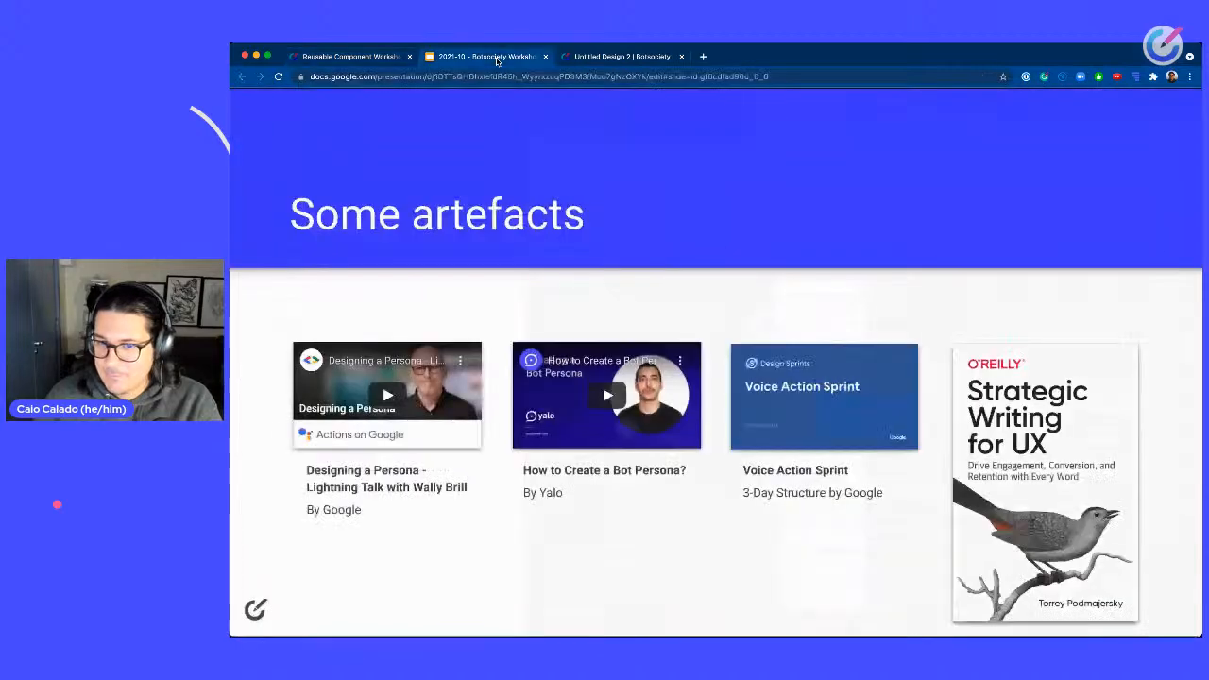
{"action": "key", "text": "Right"}
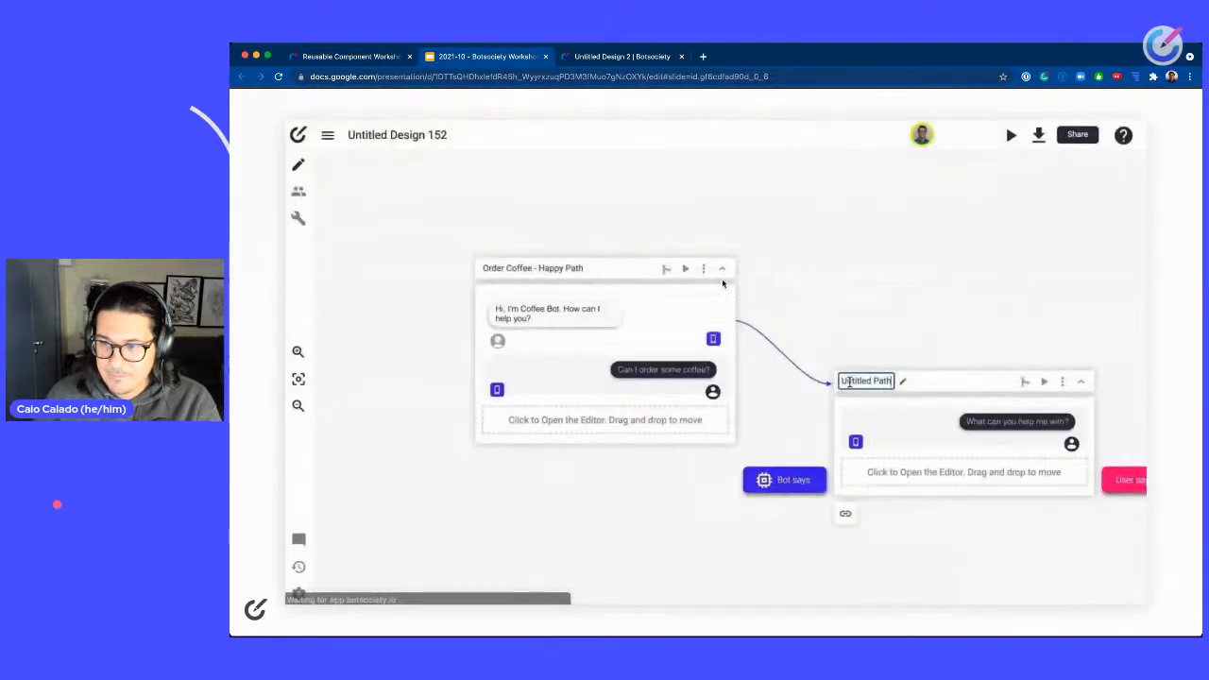
{"action": "key", "text": "Right"}
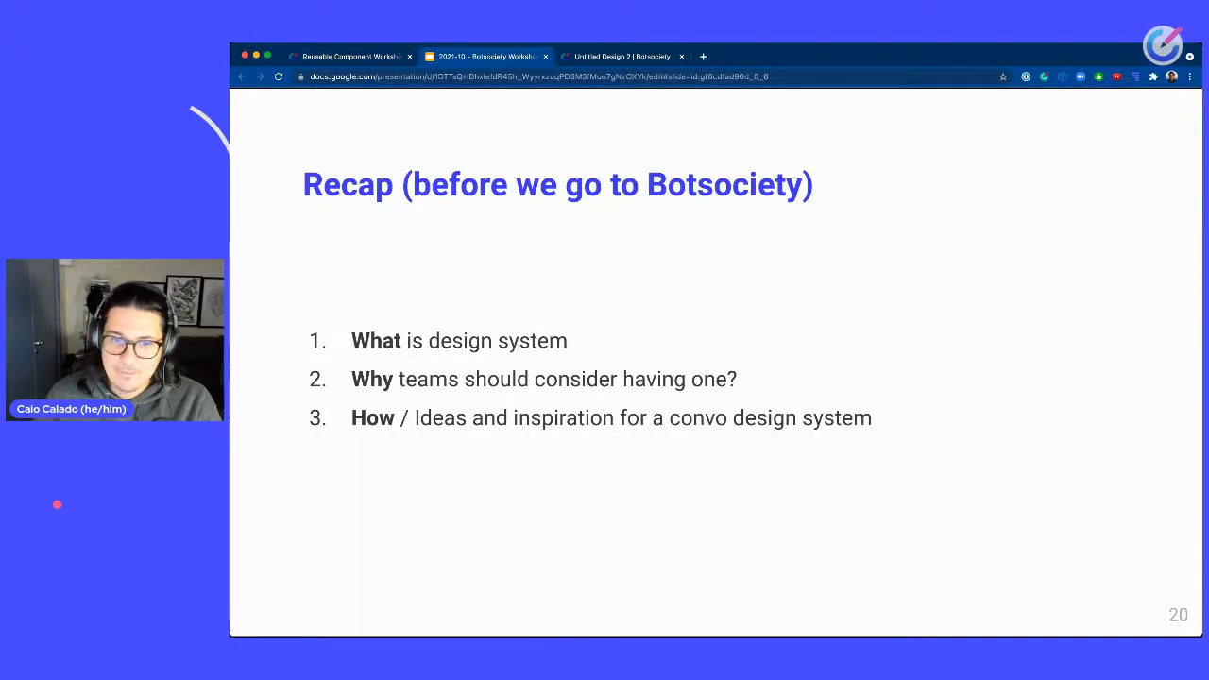
{"action": "key", "text": "Right"}
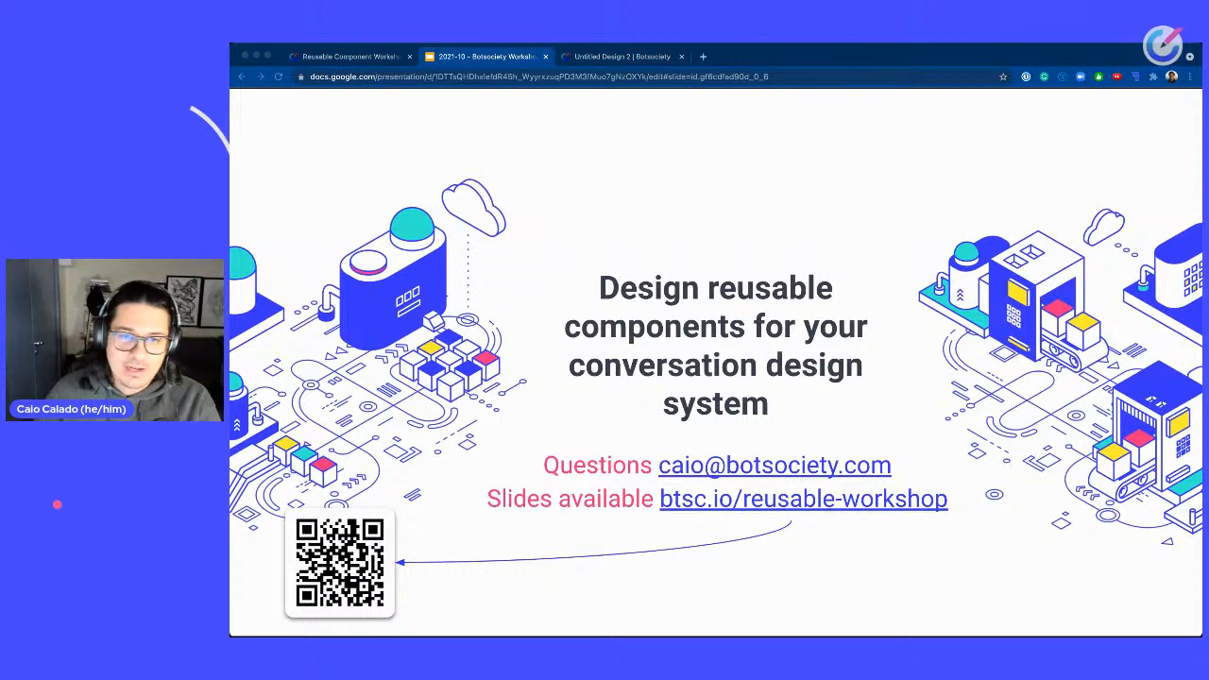
Open a new browser tab and go to botsociety.io/events.
{"action": "left_click", "coordinate": [703, 57]}
{"action": "type", "text": "be"}
{"action": "key", "text": "BackSpace"}
{"action": "key", "text": "BackSpace"}
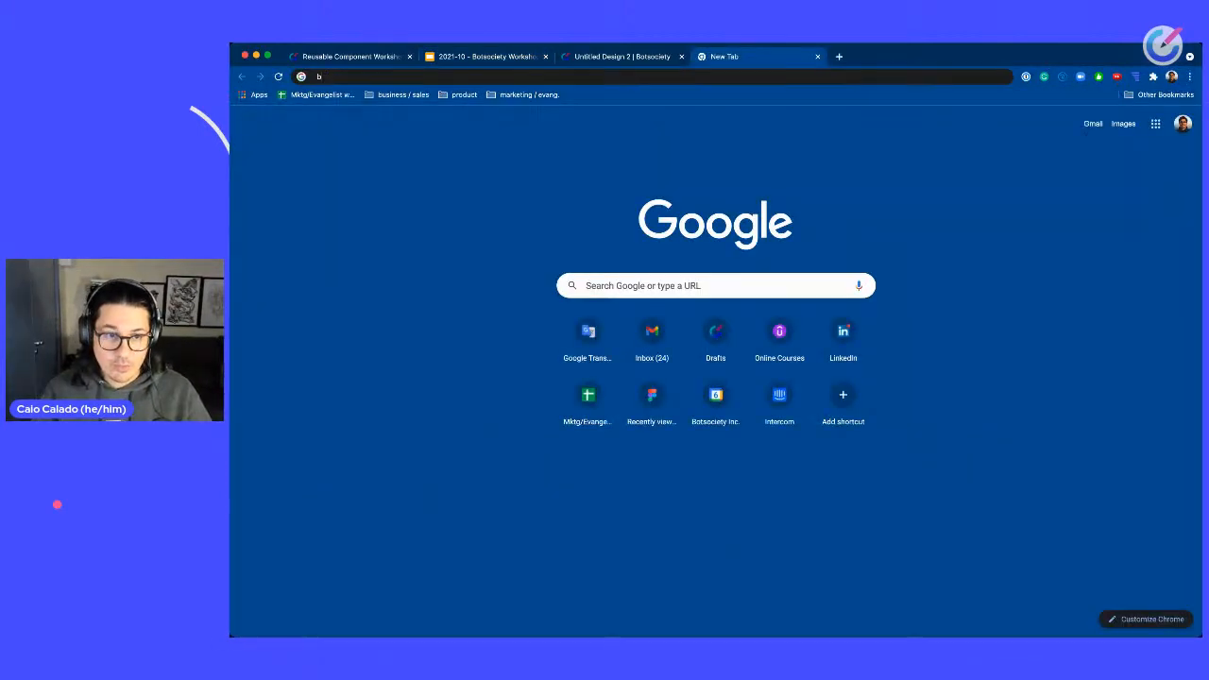
{"action": "type", "text": "o"}
{"action": "key", "text": "Down"}
{"action": "key", "text": "Down"}
{"action": "key", "text": "Down"}
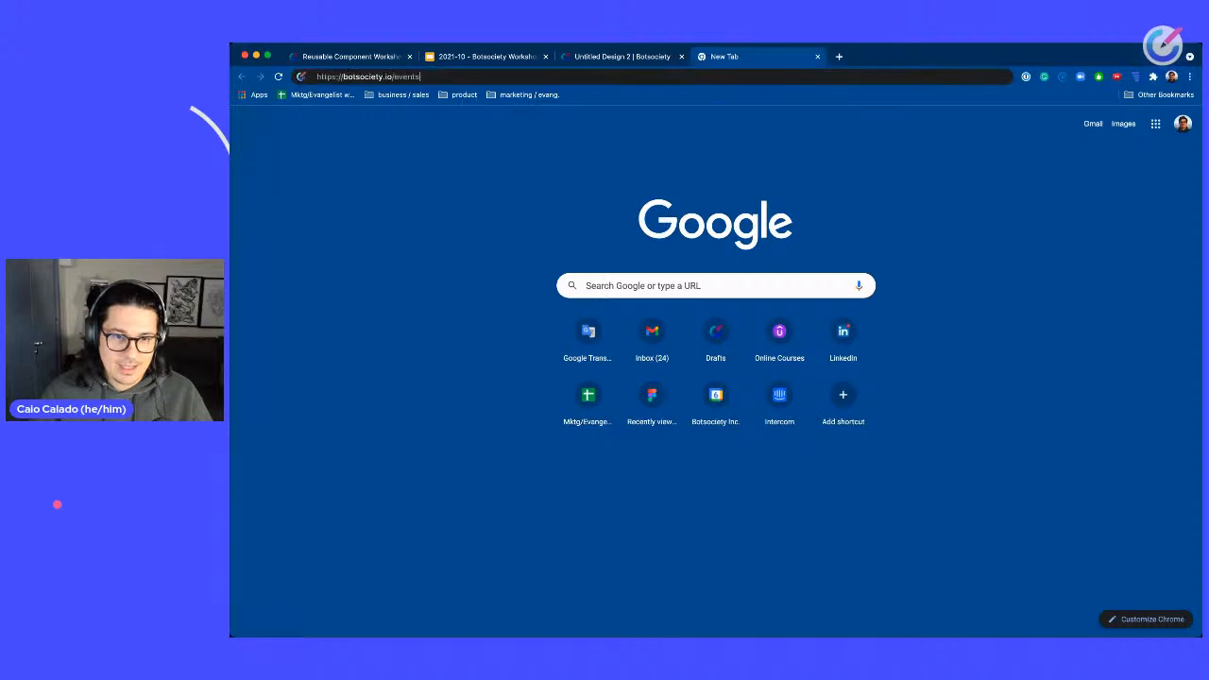
{"action": "key", "text": "Return"}
Scroll the events page to the upcoming usability testing workshop listing.
{"action": "scroll", "coordinate": [702, 286], "scroll_direction": "down", "scroll_amount": 10}
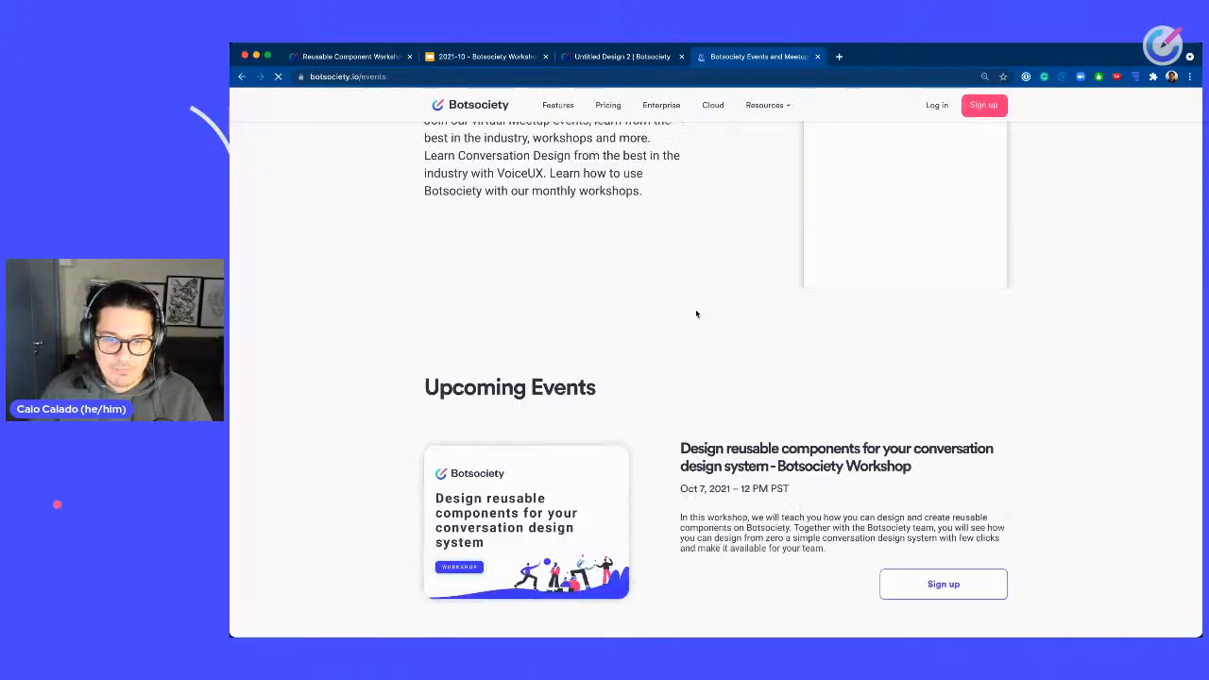
{"action": "scroll", "coordinate": [697, 314], "scroll_direction": "down", "scroll_amount": 1}
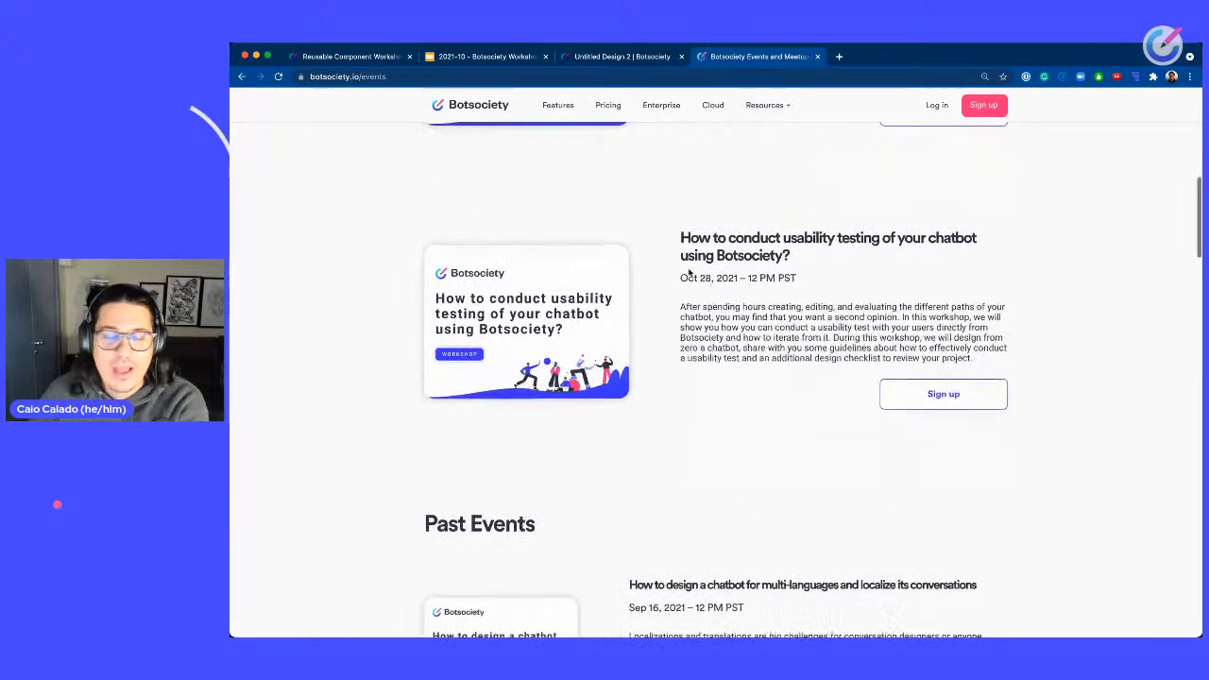
{"action": "triple_click", "coordinate": [693, 243]}
{"action": "left_click", "coordinate": [806, 252]}
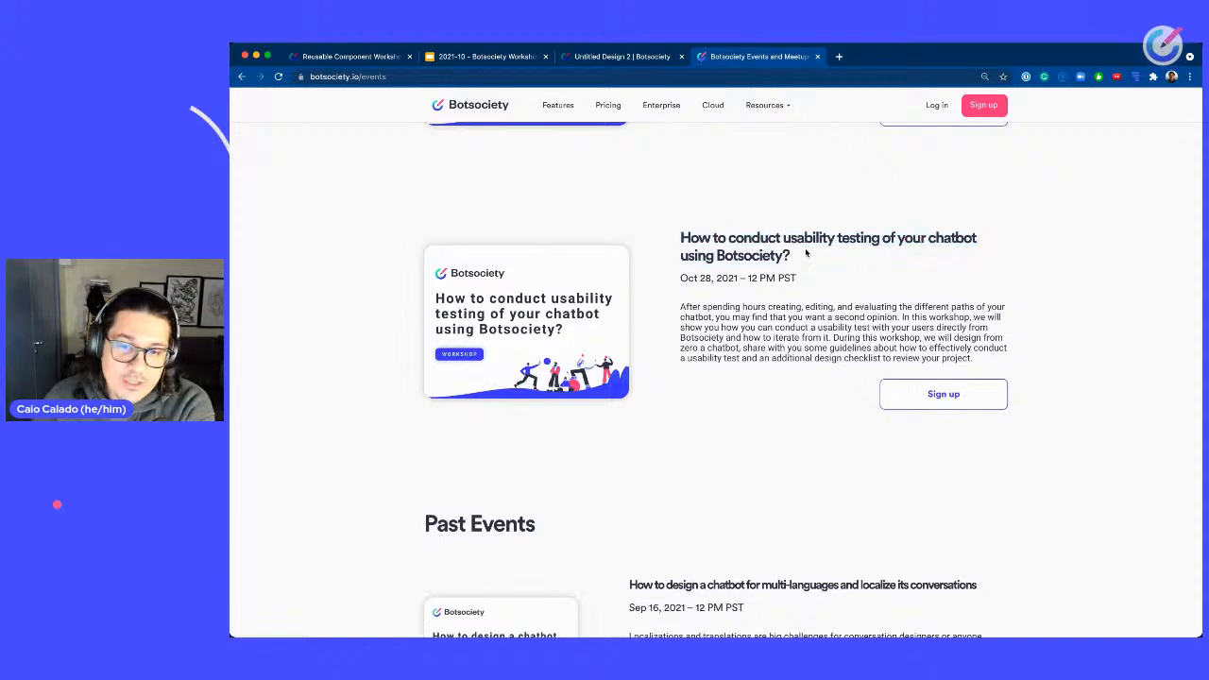
{"action": "scroll", "coordinate": [806, 252], "scroll_direction": "up", "scroll_amount": 5}
{"action": "scroll", "coordinate": [806, 252], "scroll_direction": "down", "scroll_amount": 5}
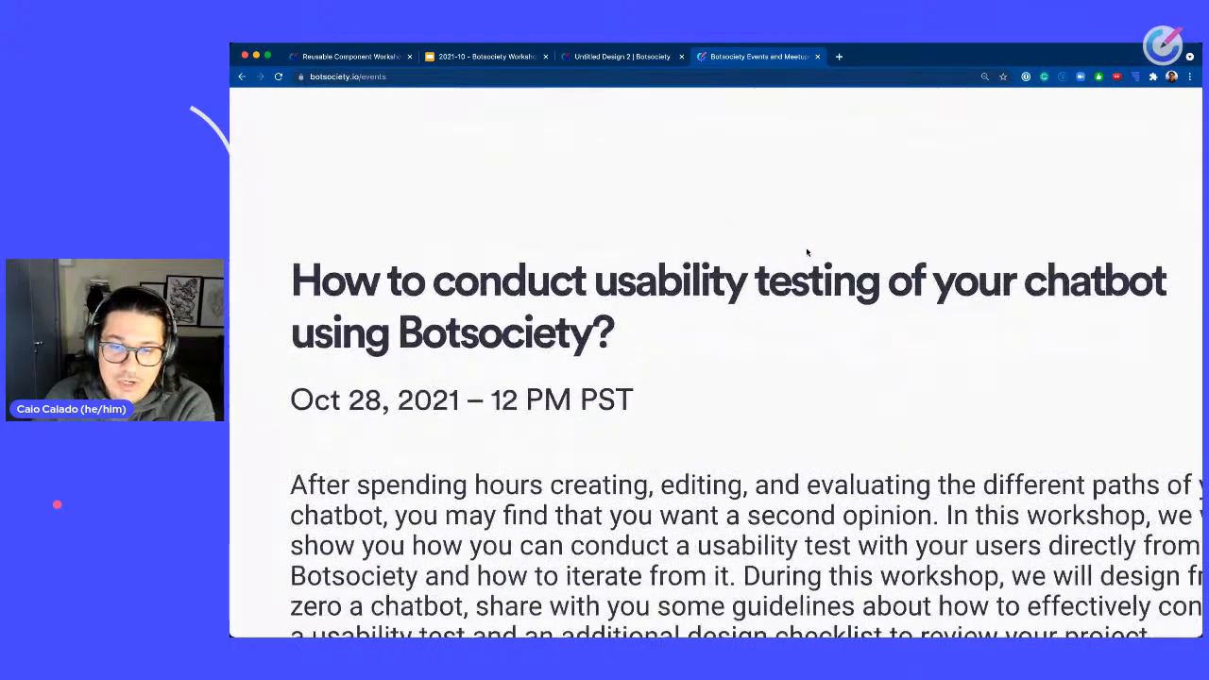
{"action": "scroll", "coordinate": [806, 248], "scroll_direction": "down", "scroll_amount": 2}
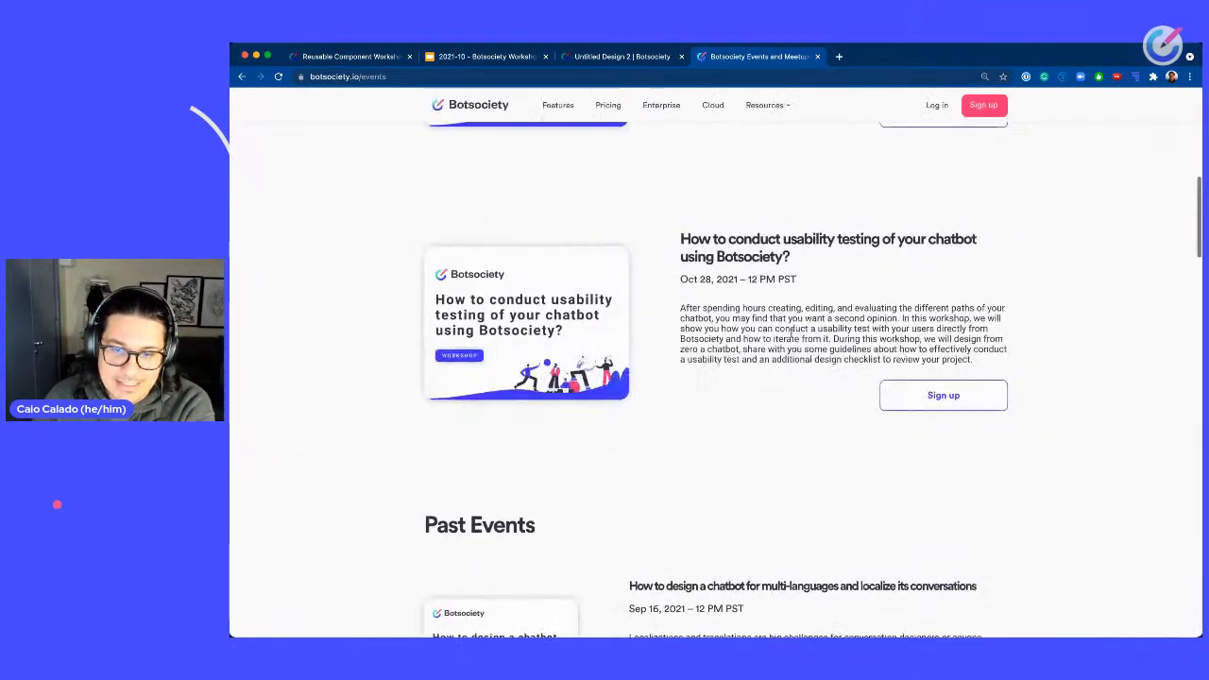
Open the sign-up page for the usability testing workshop and browse its details.
{"action": "left_click", "coordinate": [932, 396]}
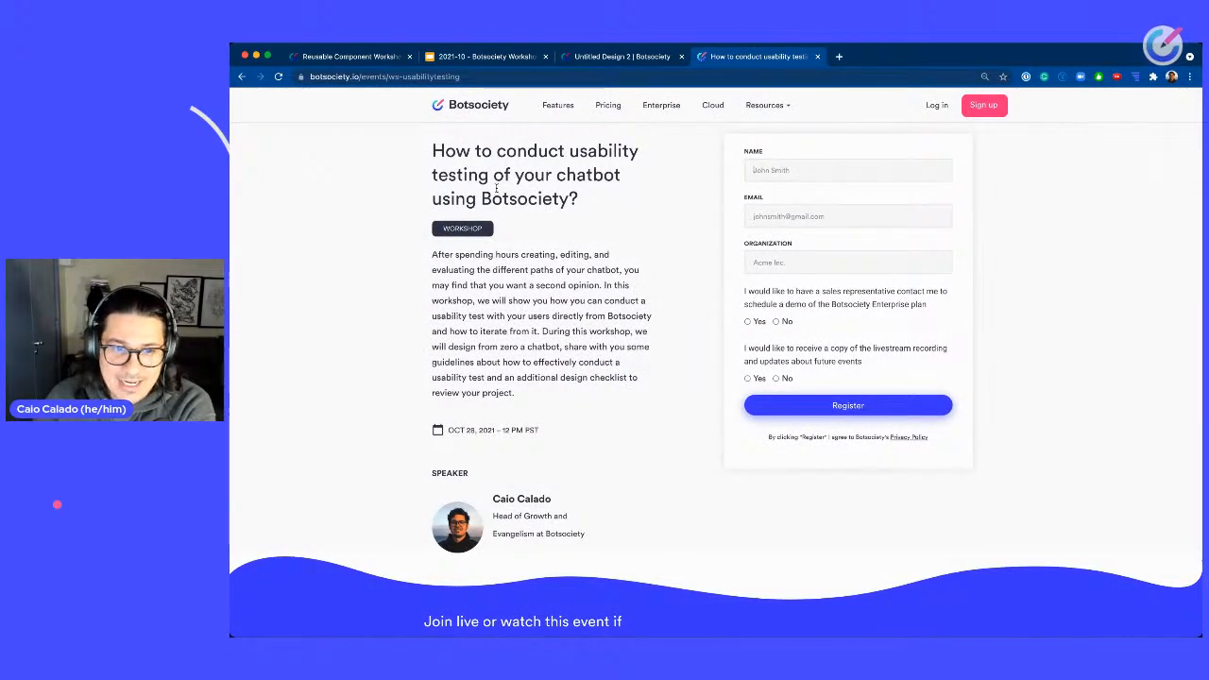
{"action": "scroll", "coordinate": [613, 307], "scroll_direction": "up", "scroll_amount": 5}
{"action": "scroll", "coordinate": [768, 307], "scroll_direction": "down", "scroll_amount": 1}
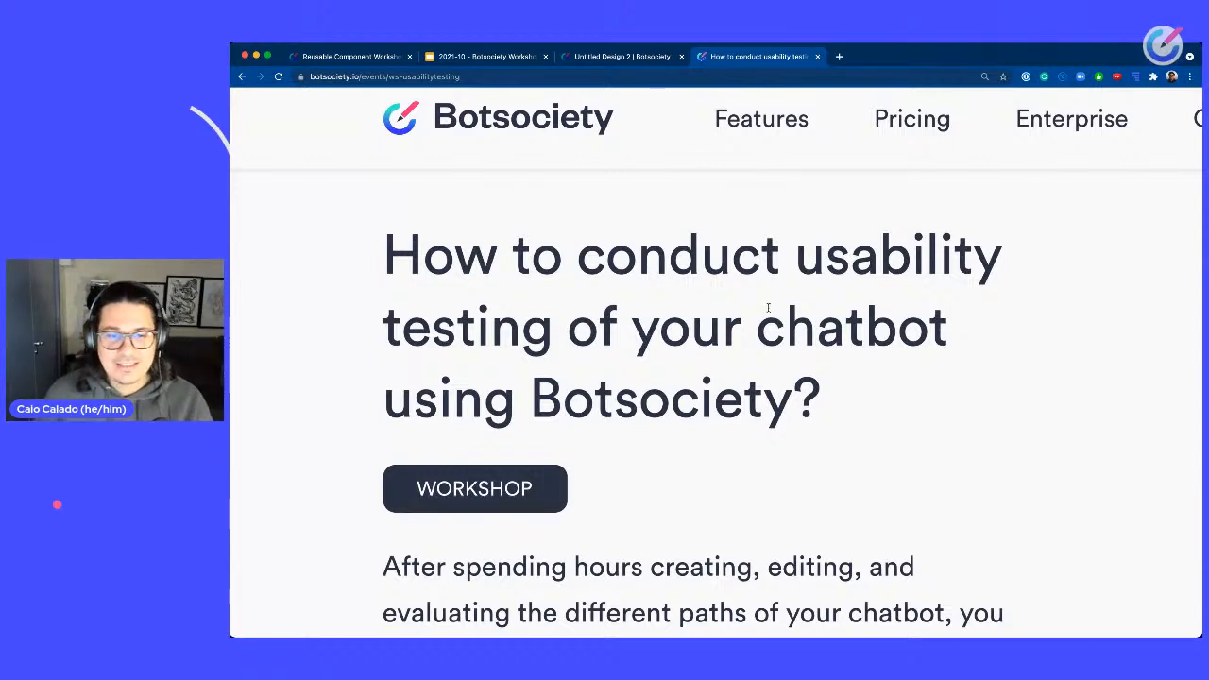
{"action": "scroll", "coordinate": [713, 319], "scroll_direction": "right", "scroll_amount": 1}
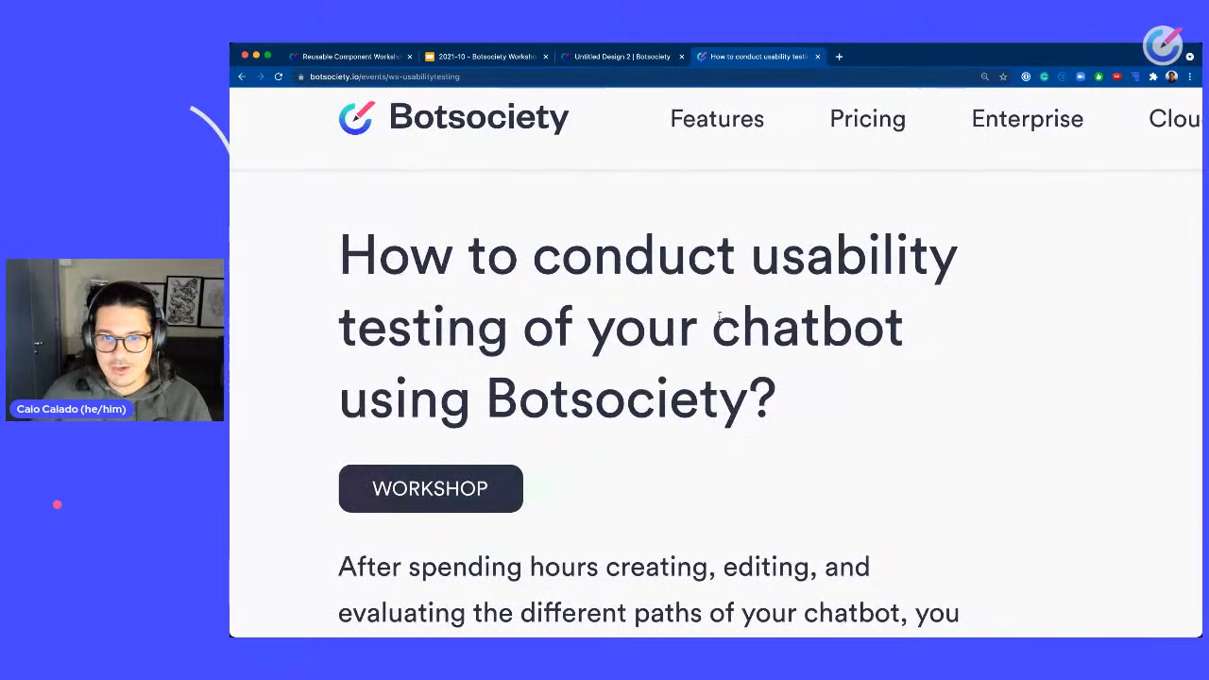
{"action": "scroll", "coordinate": [783, 410], "scroll_direction": "down", "scroll_amount": 1}
{"action": "scroll", "coordinate": [809, 361], "scroll_direction": "down", "scroll_amount": 5}
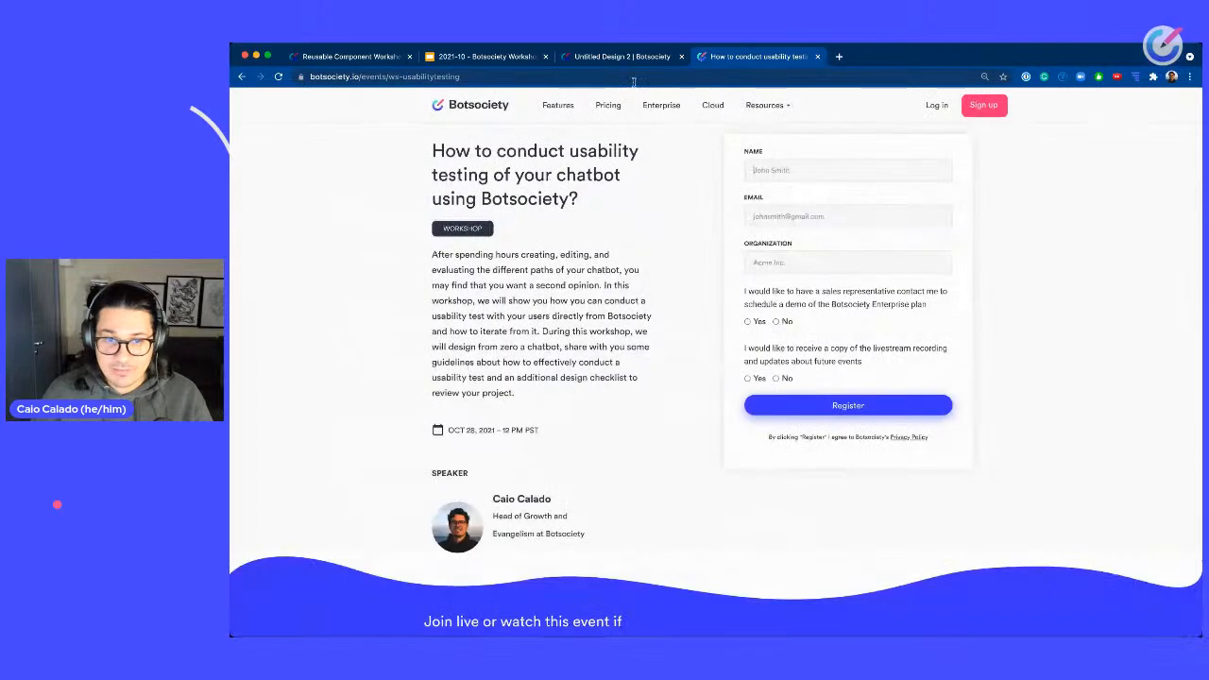
{"action": "left_click", "coordinate": [634, 78]}
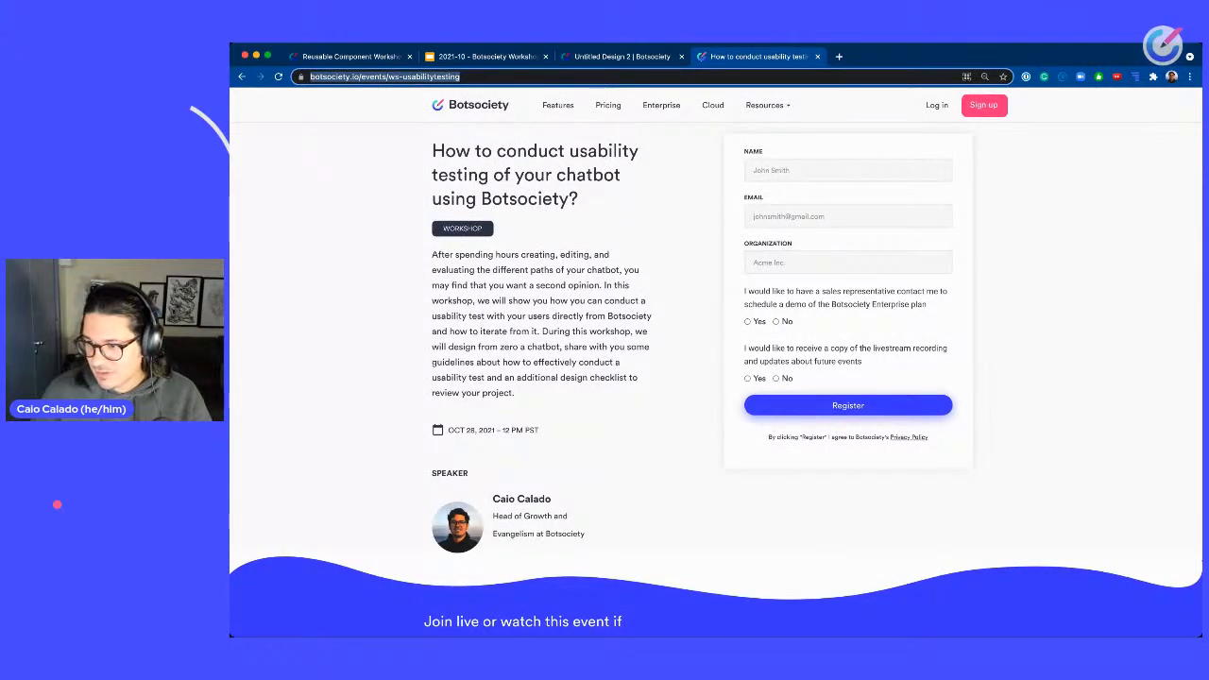
{"action": "key", "text": "super+Tab"}
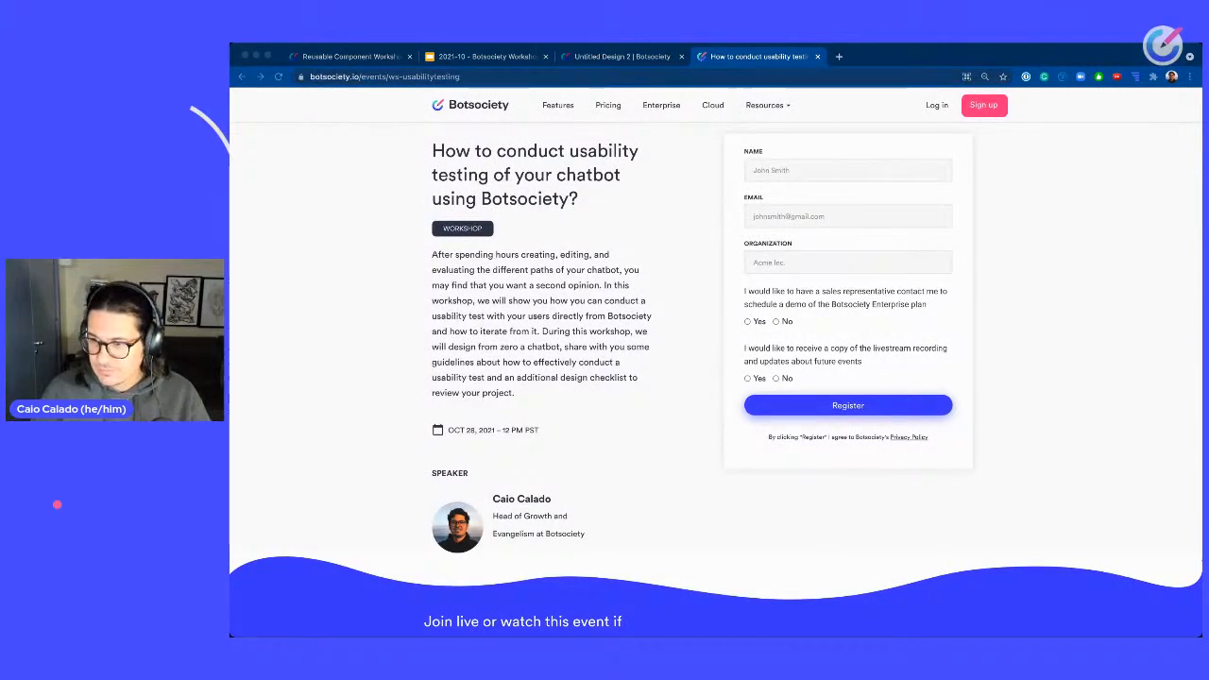